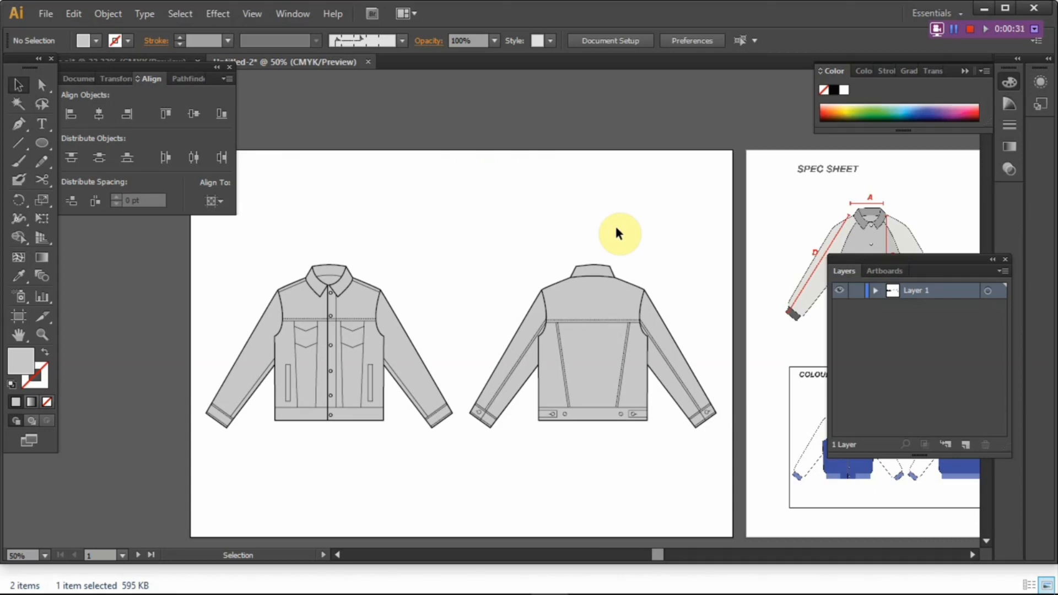
Change the fill of the front and back jacket bodies to light blue, 7FBCEF.
scroll(639, 245, right, 2)
click(565, 298)
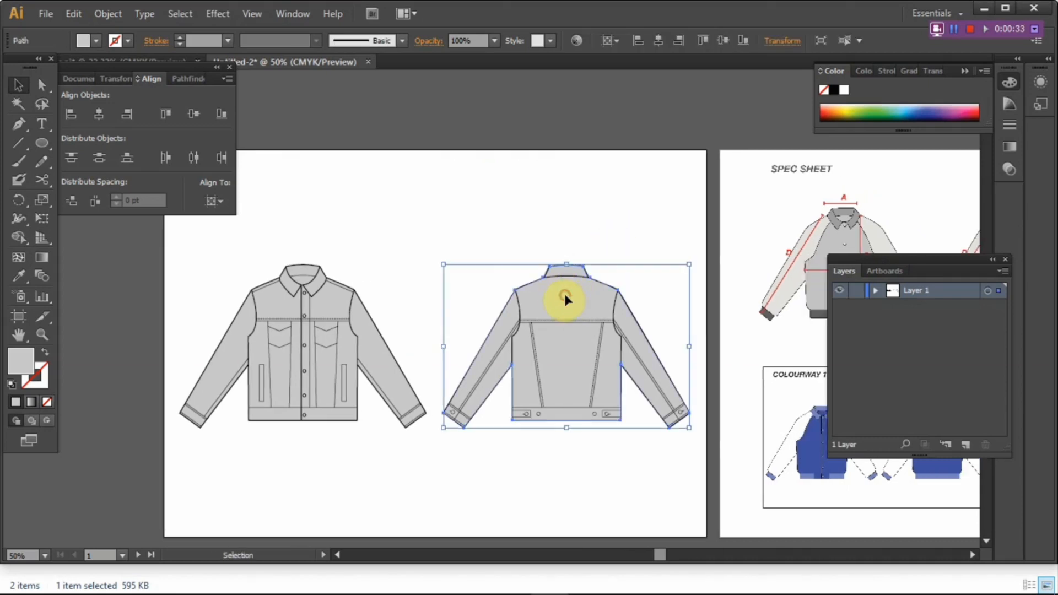
click(337, 313)
click(549, 303)
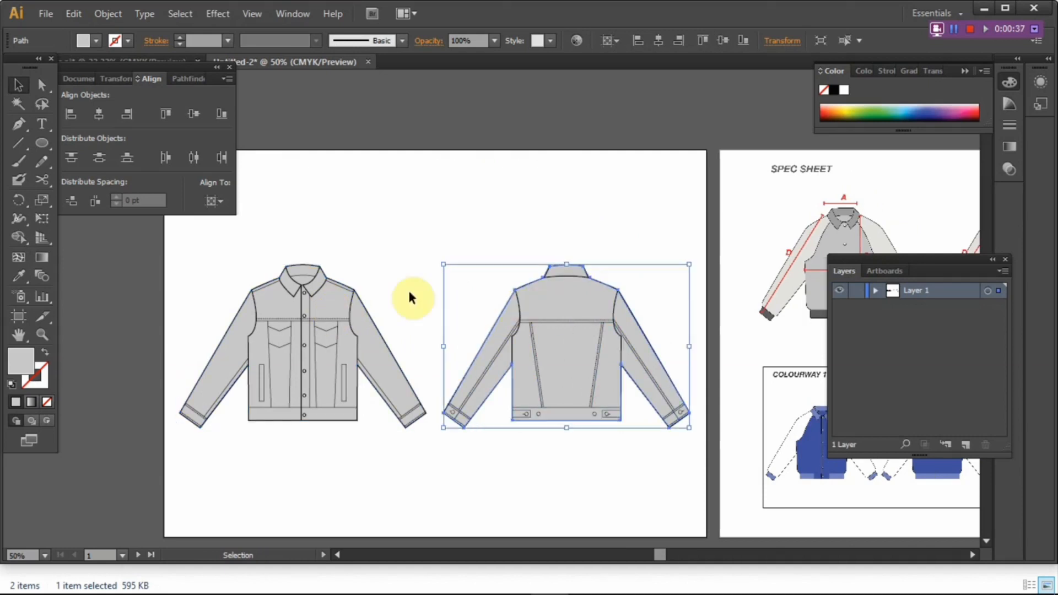
shift+click(317, 300)
double_click(21, 366)
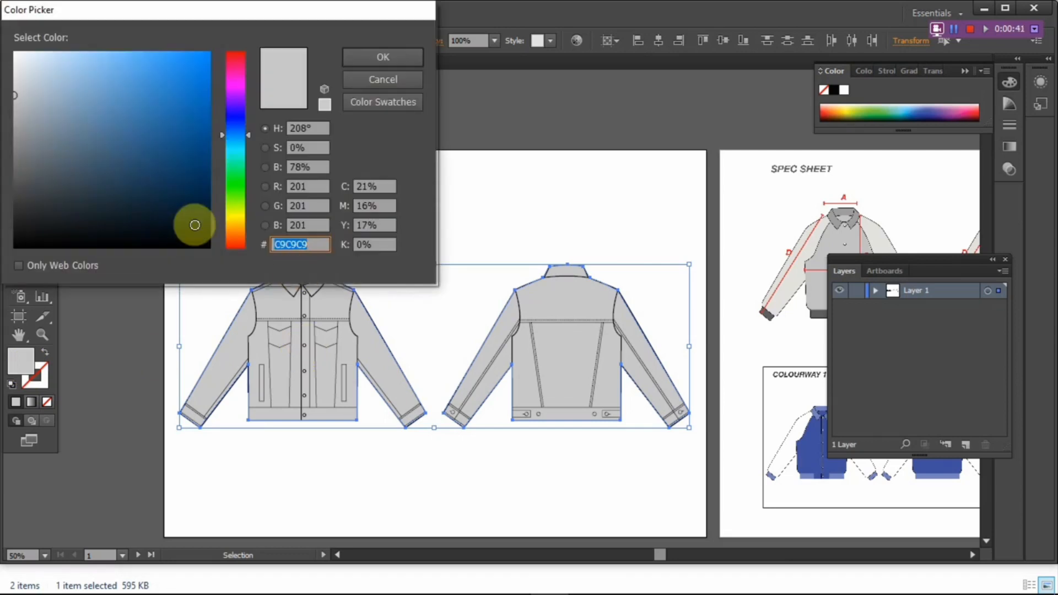
mouse_move(135, 130)
mouse_down()
mouse_move(127, 87)
mouse_move(106, 63)
mouse_up()
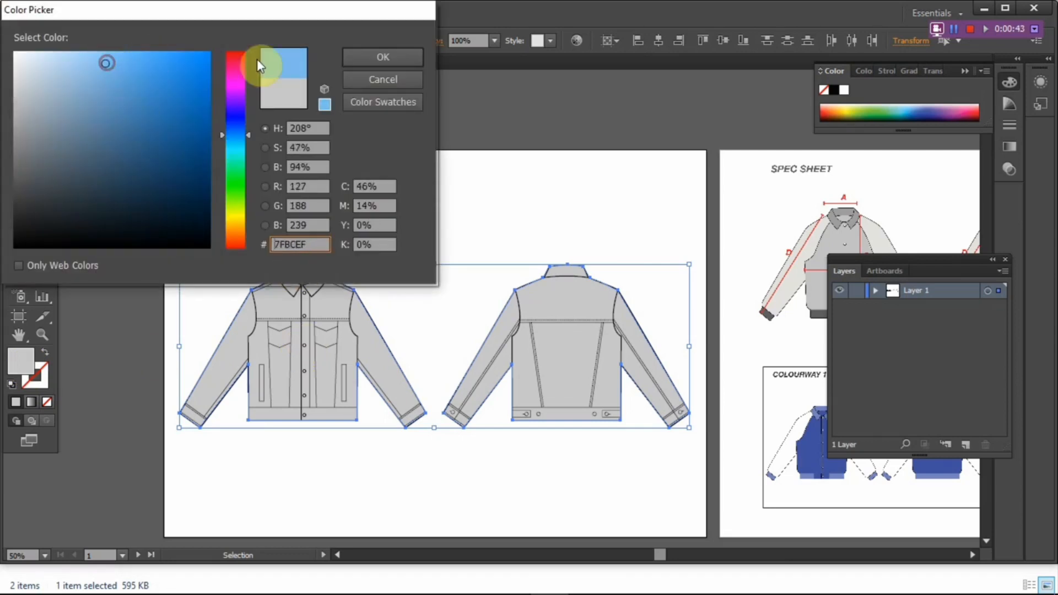
click(358, 58)
click(455, 222)
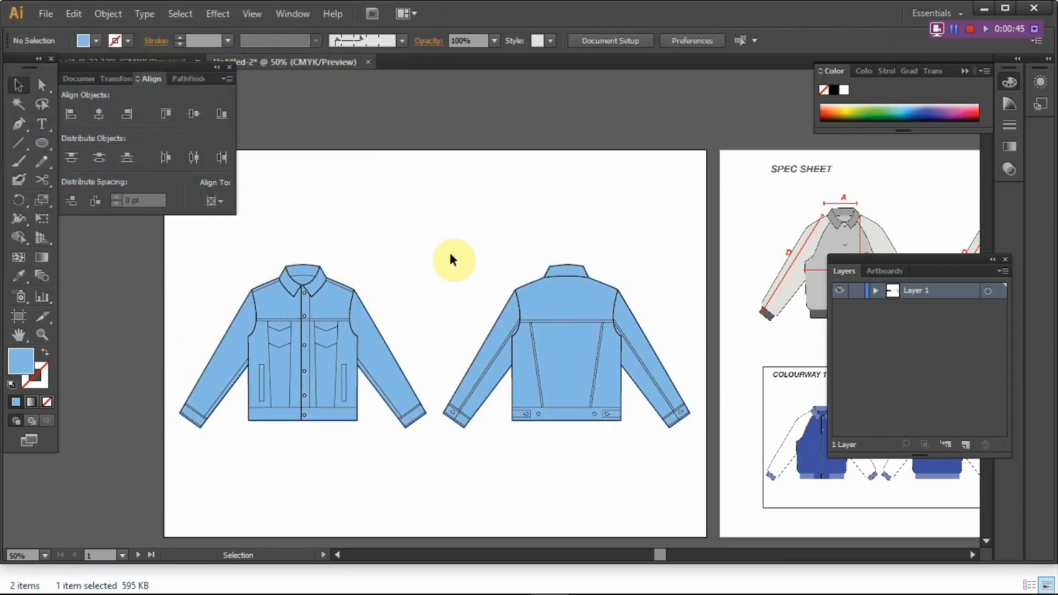
Examine the stitching, pocket, button and cuff details on the blue jacket's front and back views.
drag(440, 257, 485, 243)
drag(470, 419, 298, 273)
drag(349, 249, 335, 355)
click(419, 300)
scroll(343, 404, up, 4)
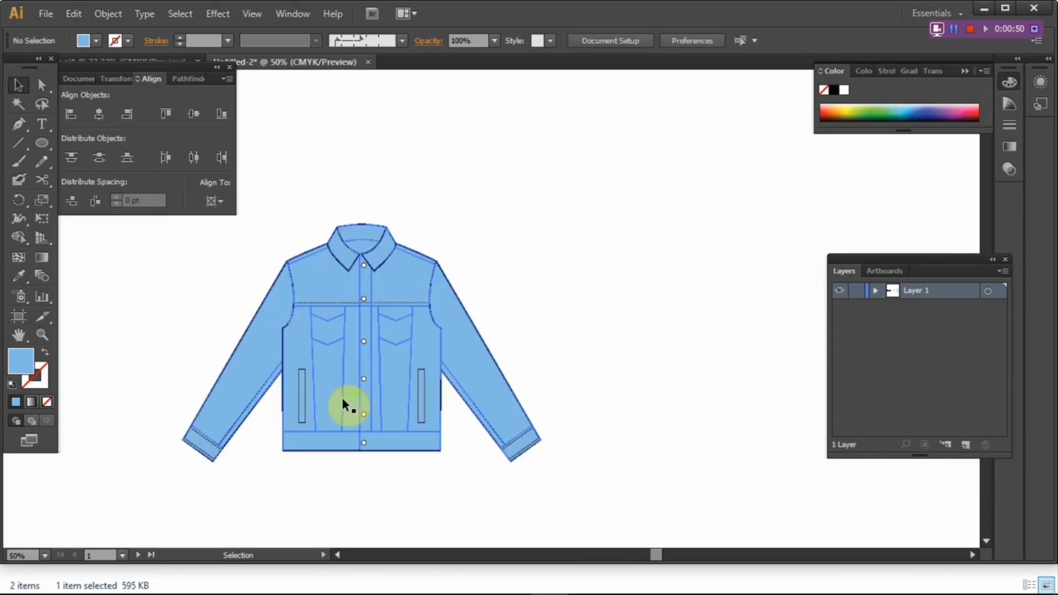
key(ctrl+z)
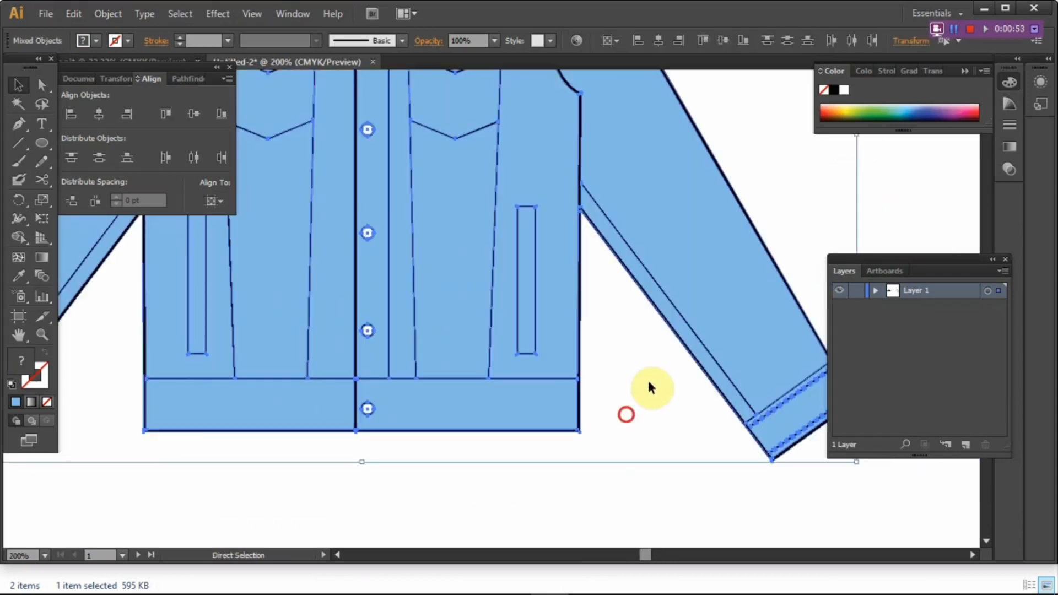
click(650, 389)
scroll(633, 413, down, 4)
drag(632, 432, 441, 433)
drag(600, 398, 432, 378)
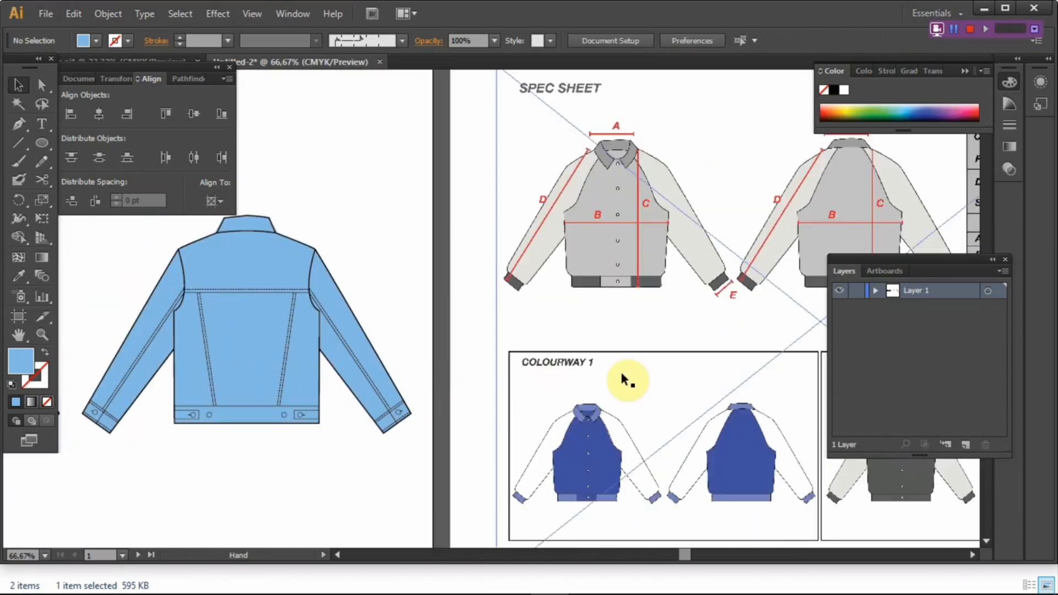
Examine the zip up shirt spec sheet, including its measurement lines, measurements table and two colourways.
drag(623, 375, 474, 379)
scroll(494, 374, down, 1)
drag(543, 363, 388, 374)
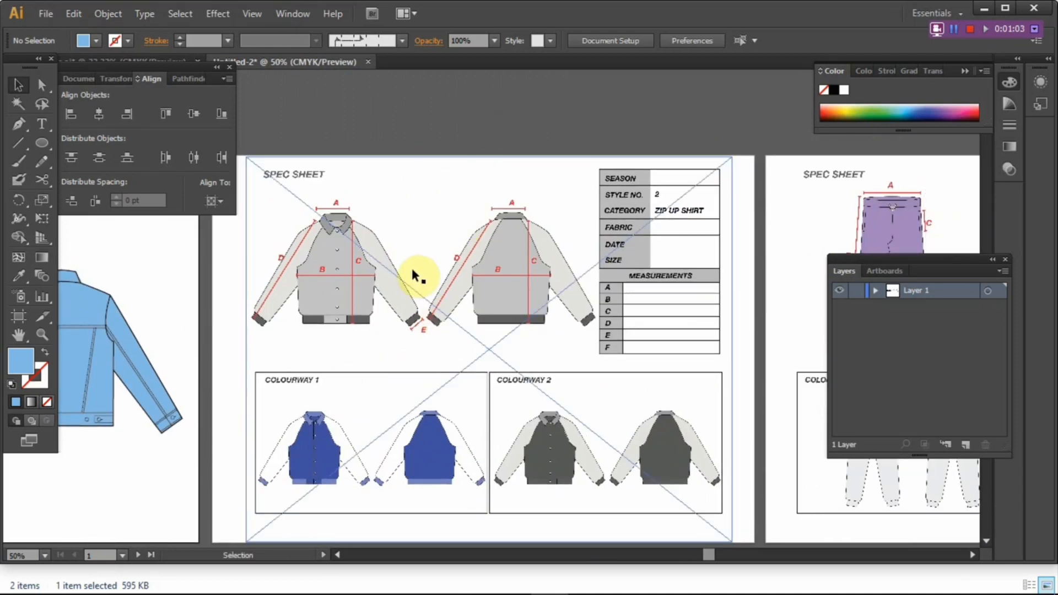
click(590, 97)
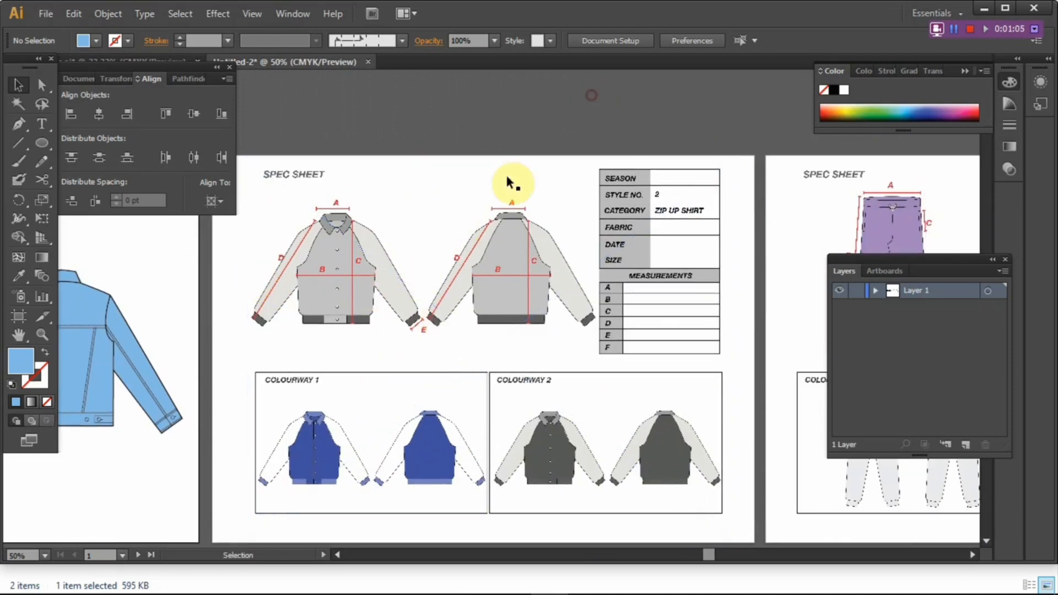
scroll(381, 278, up, 2)
mouse_move(380, 279)
mouse_down()
mouse_move(411, 301)
mouse_move(398, 290)
mouse_up()
scroll(664, 303, down, 1)
drag(684, 296, 503, 212)
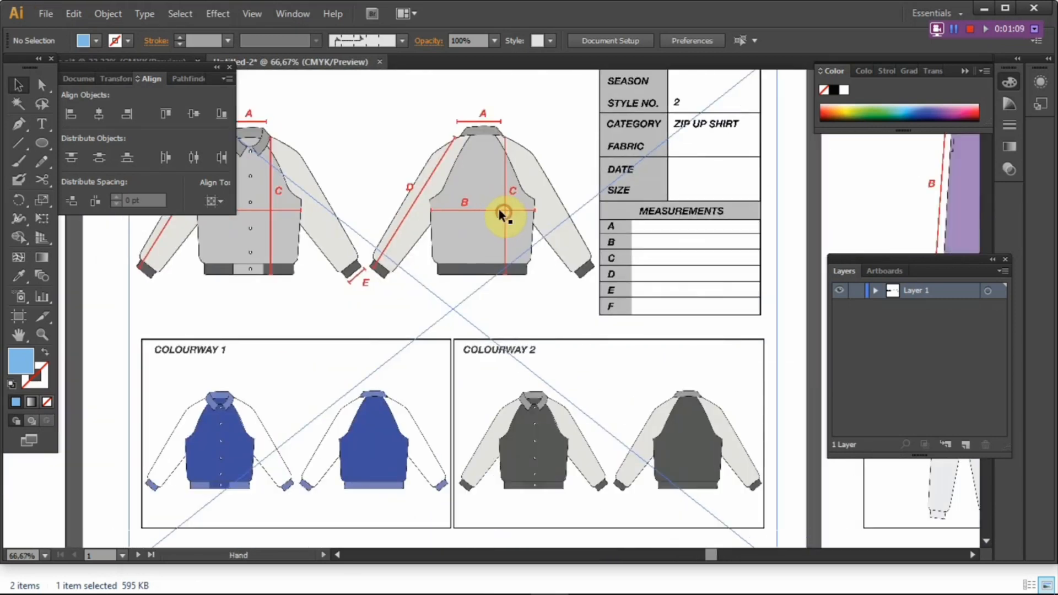
scroll(675, 307, down, 1)
drag(677, 306, 547, 326)
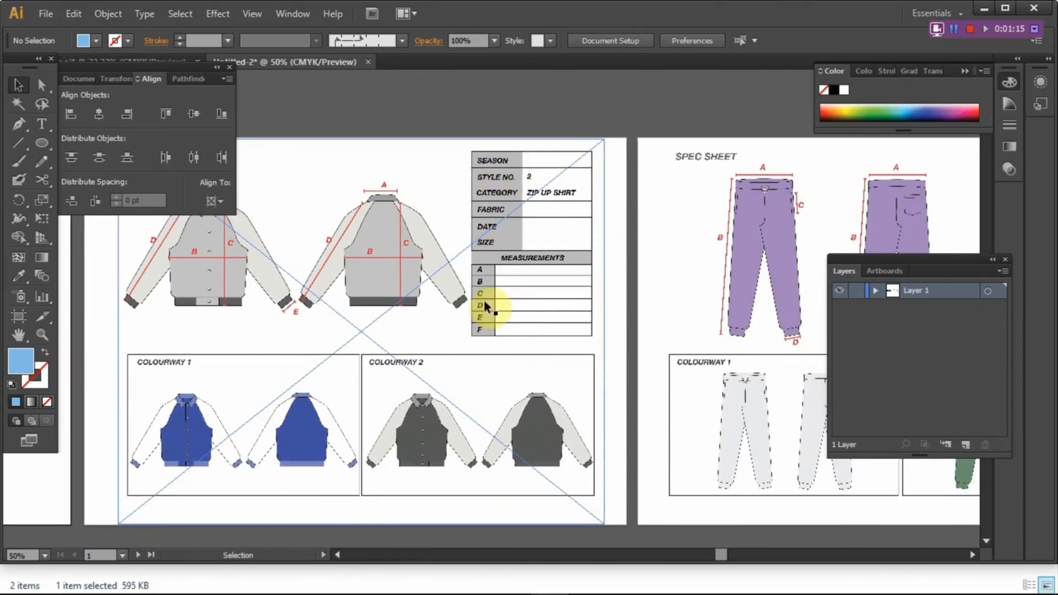
scroll(550, 222, up, 1)
drag(548, 208, 501, 267)
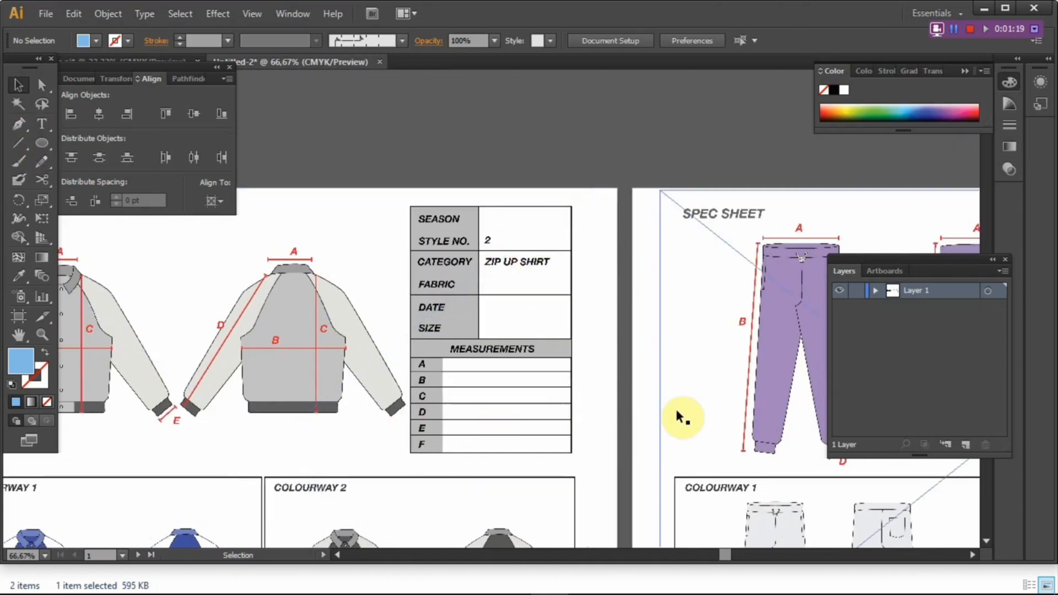
Examine the sweat pants spec sheet and return to the blue denim jacket drawings.
drag(689, 423, 449, 374)
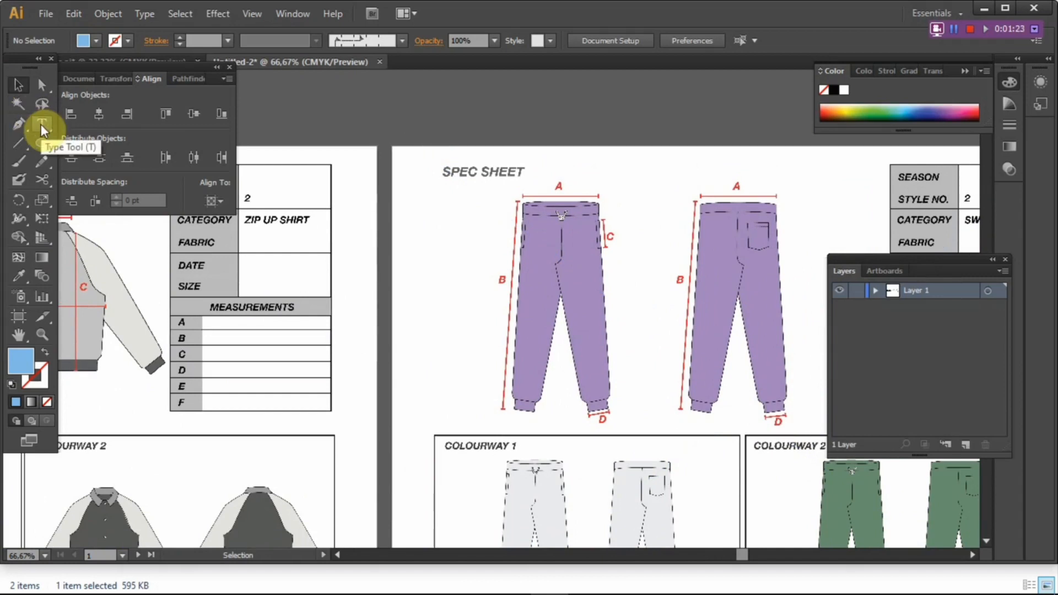
drag(604, 337, 392, 255)
scroll(472, 324, down, 1)
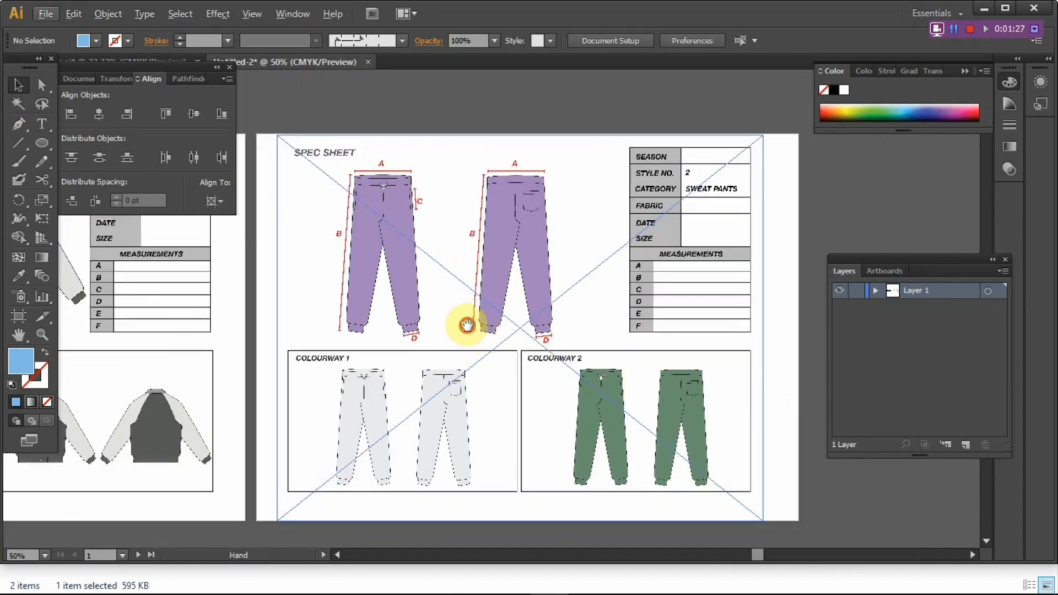
drag(467, 325, 530, 346)
click(385, 130)
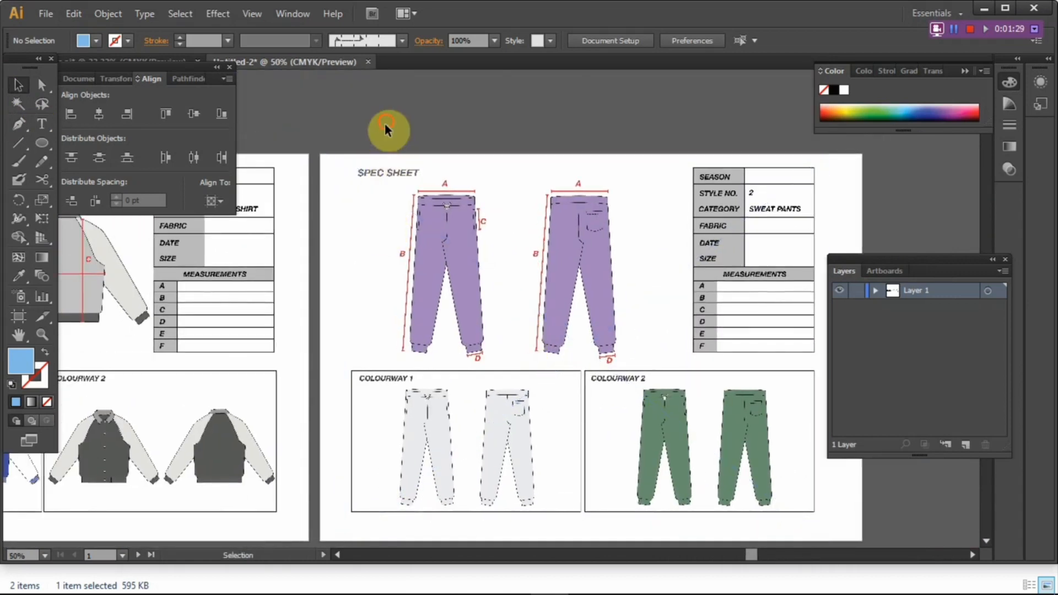
drag(428, 259, 633, 297)
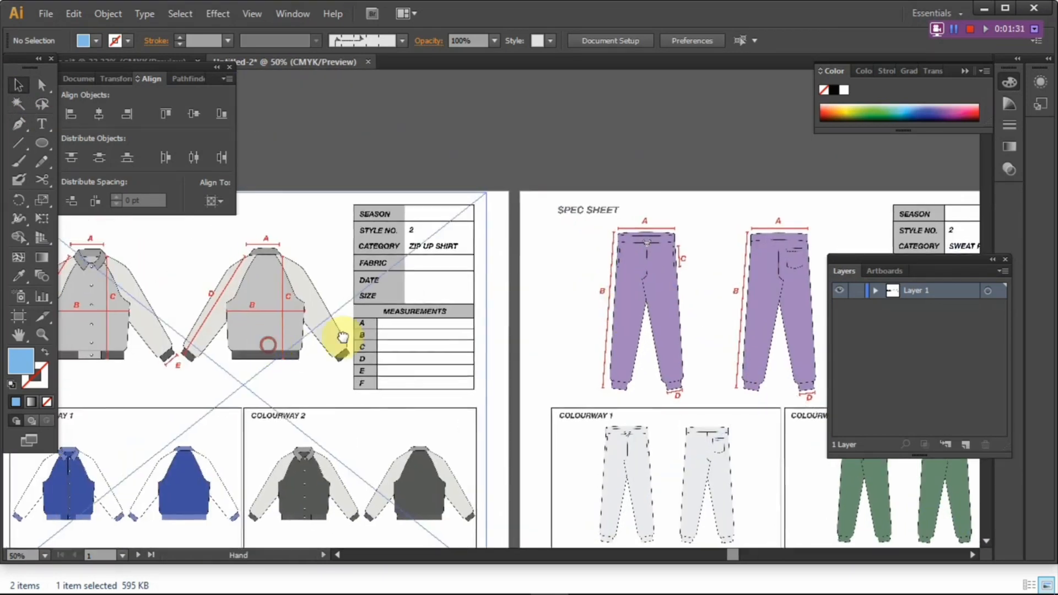
drag(342, 337, 645, 287)
drag(213, 331, 527, 316)
drag(252, 345, 385, 364)
scroll(331, 343, up, 1)
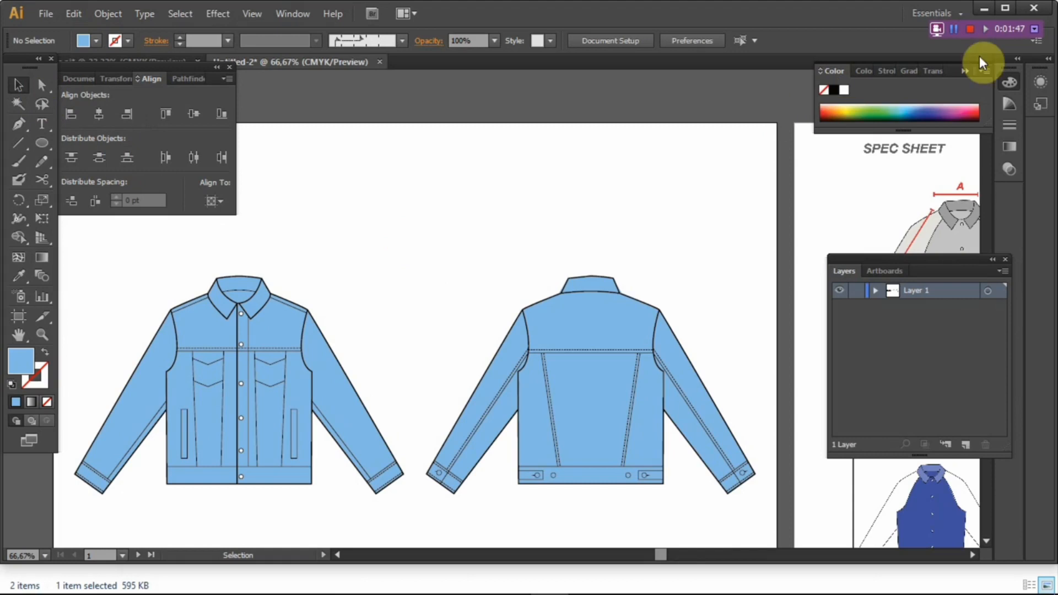
click(971, 30)
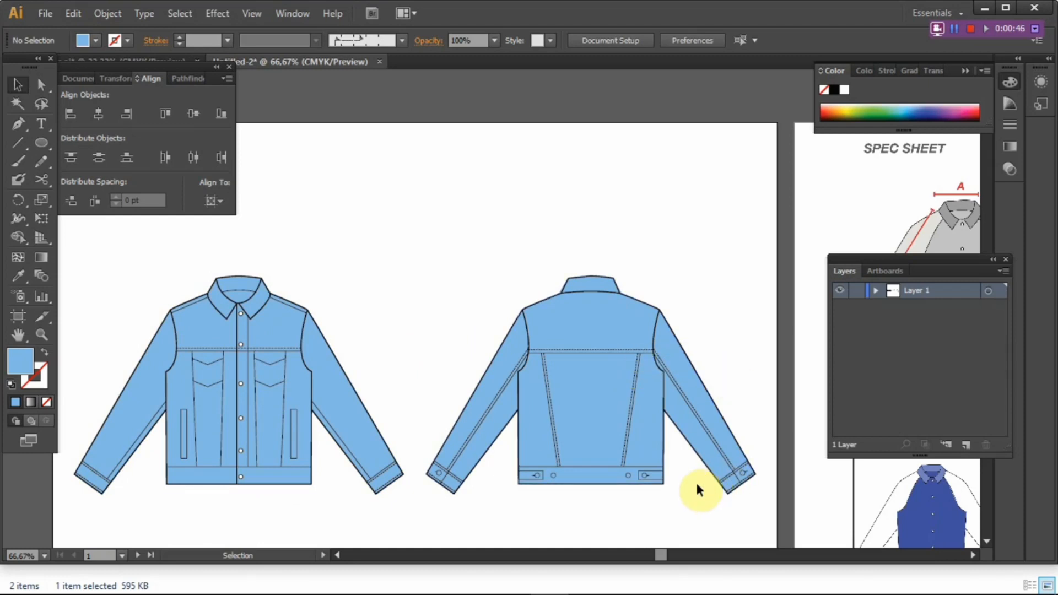
click(664, 474)
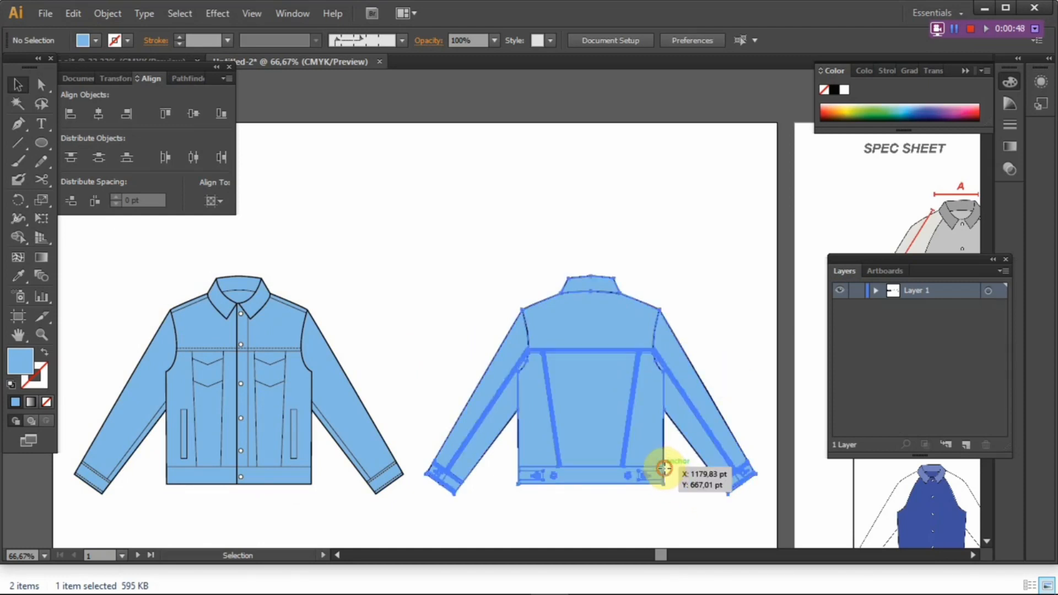
click(695, 495)
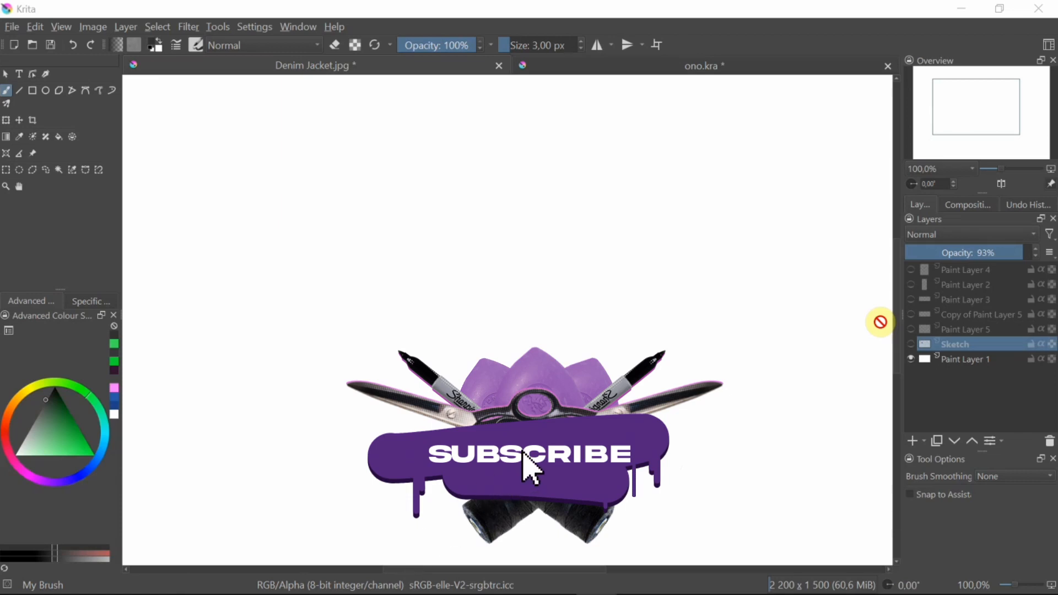
In Krita, show the Sketch layer of the denim jacket drawing and lower its opacity to 7%.
click(912, 345)
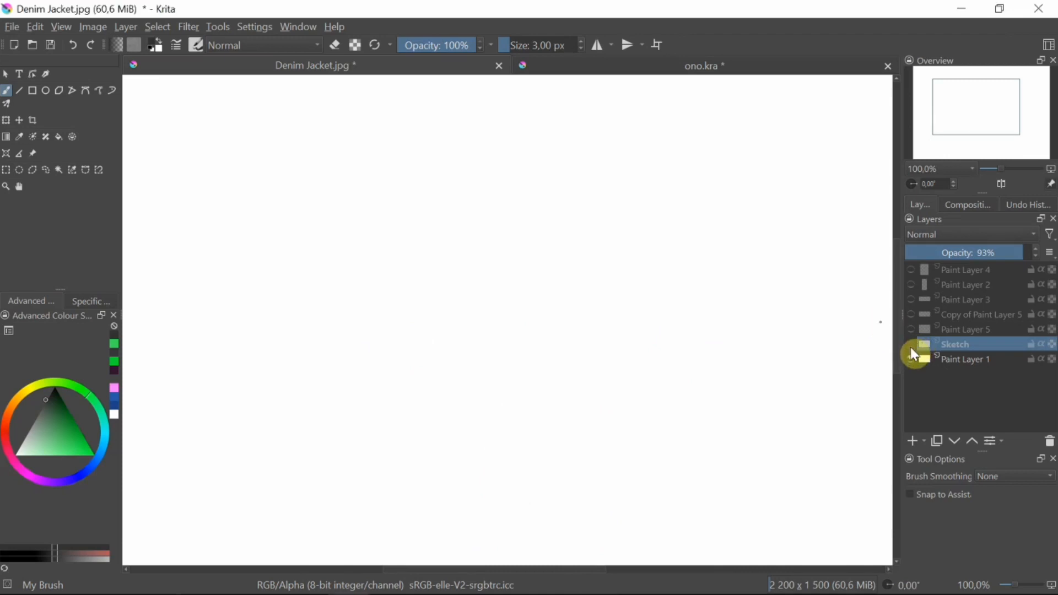
click(912, 345)
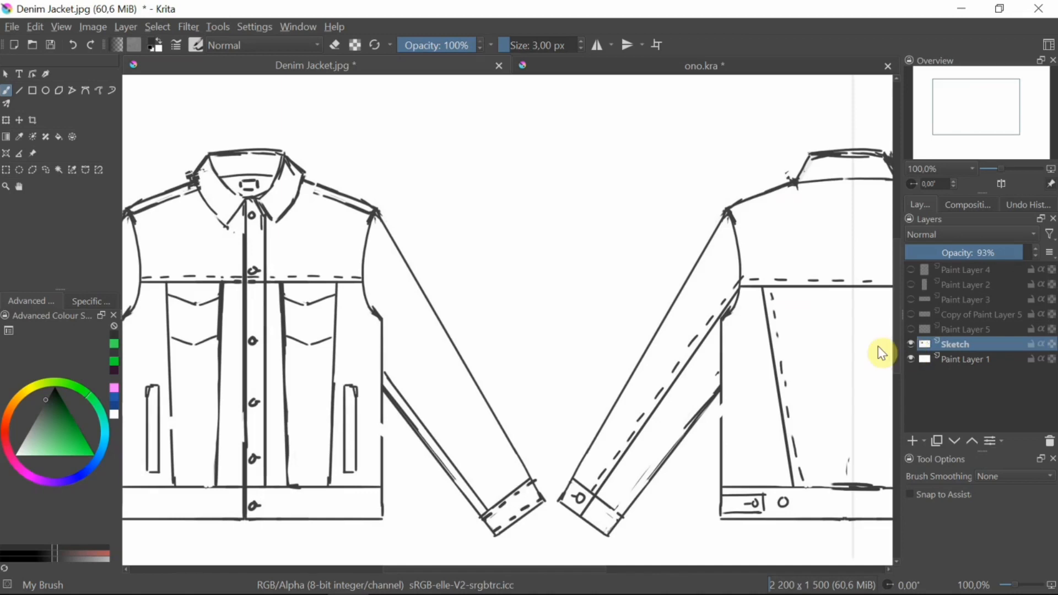
scroll(547, 336, down, 1)
scroll(589, 374, down, 1)
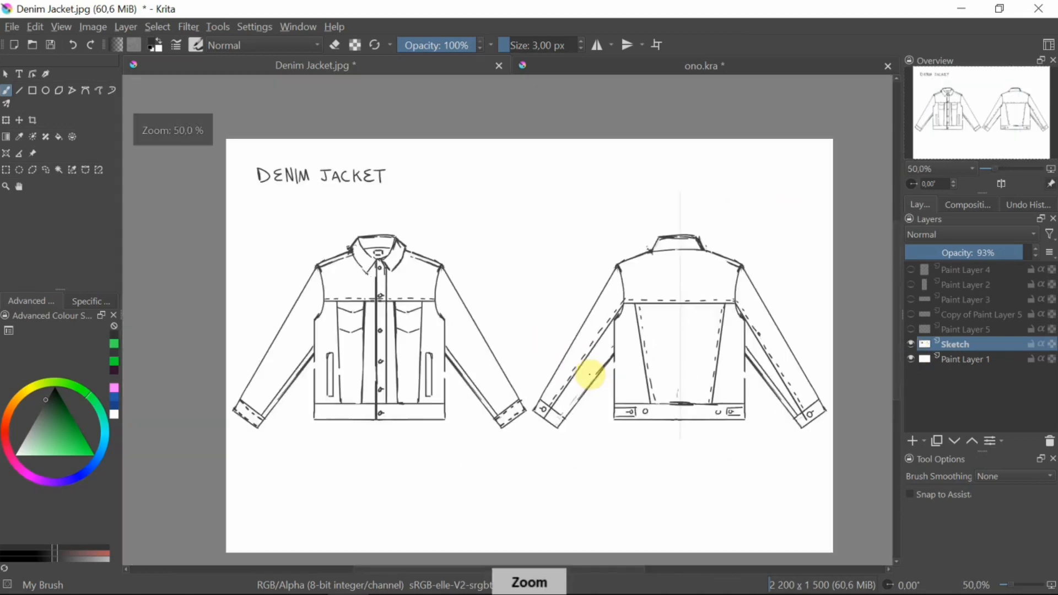
scroll(589, 375, down, 1)
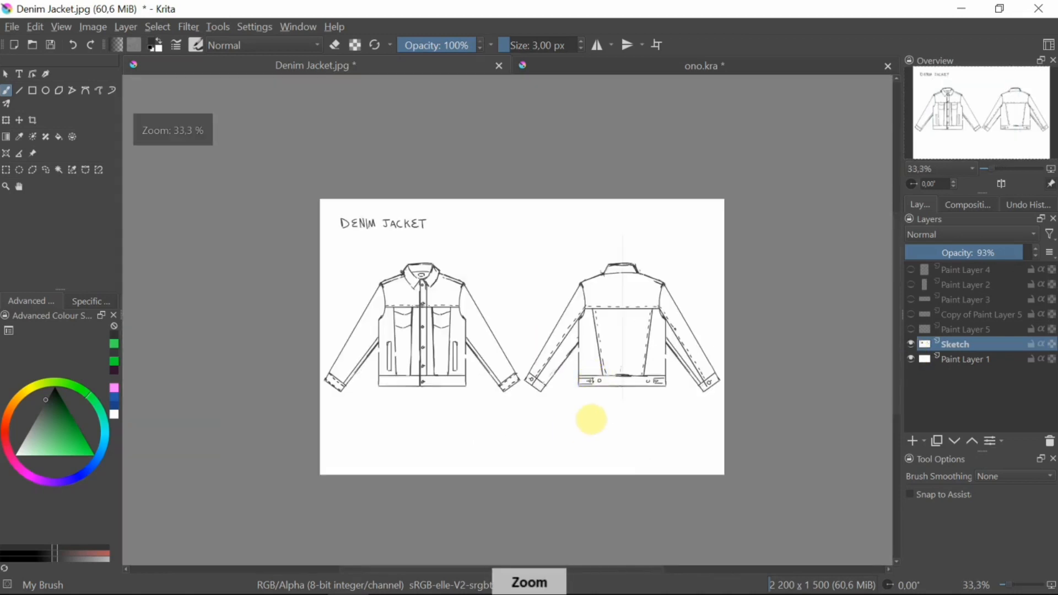
scroll(591, 420, up, 1)
key(space)
drag(588, 424, 551, 403)
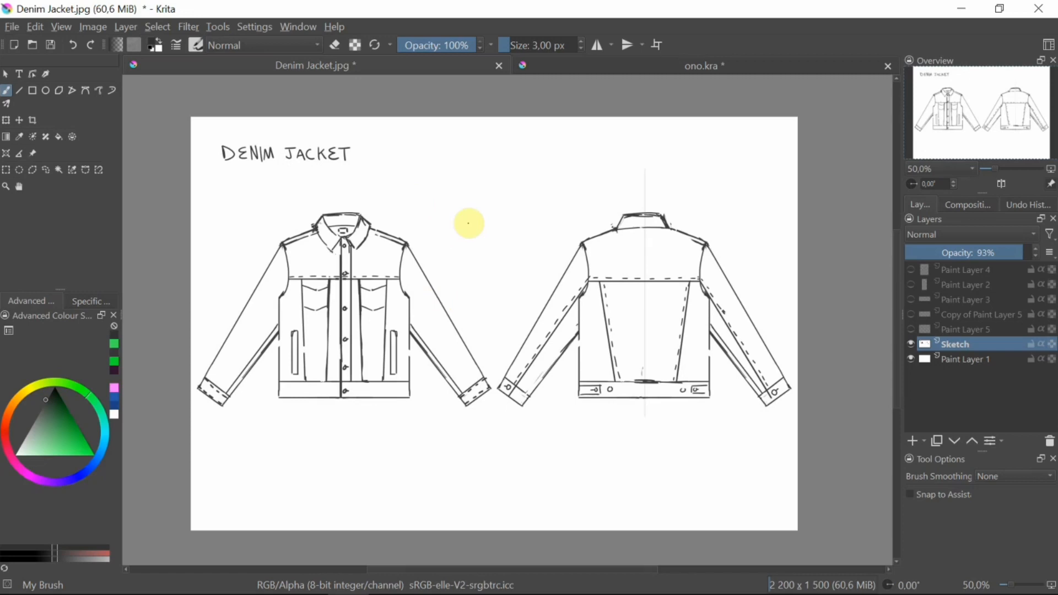
click(913, 249)
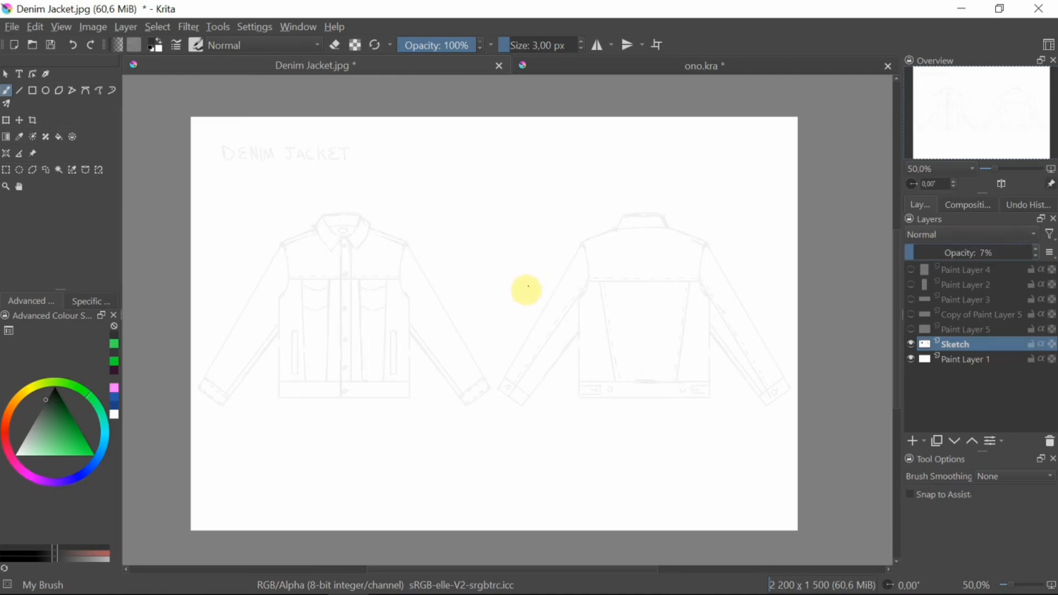
On a new paint layer above Sketch, draw an unfilled rectangle over the front jacket's left body half, from collar top to hem.
click(912, 442)
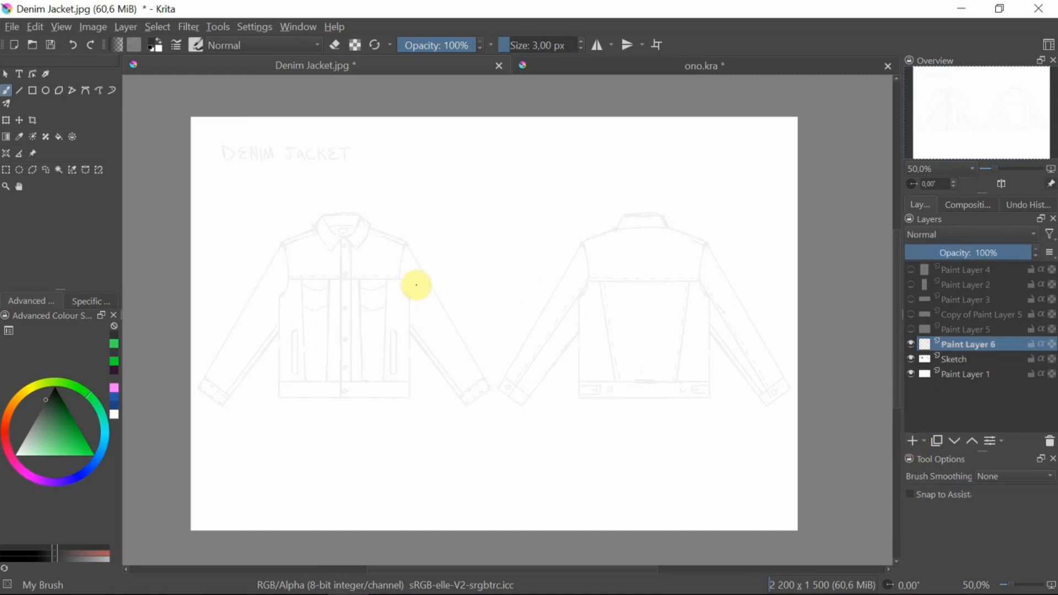
key(plus)
key(space)
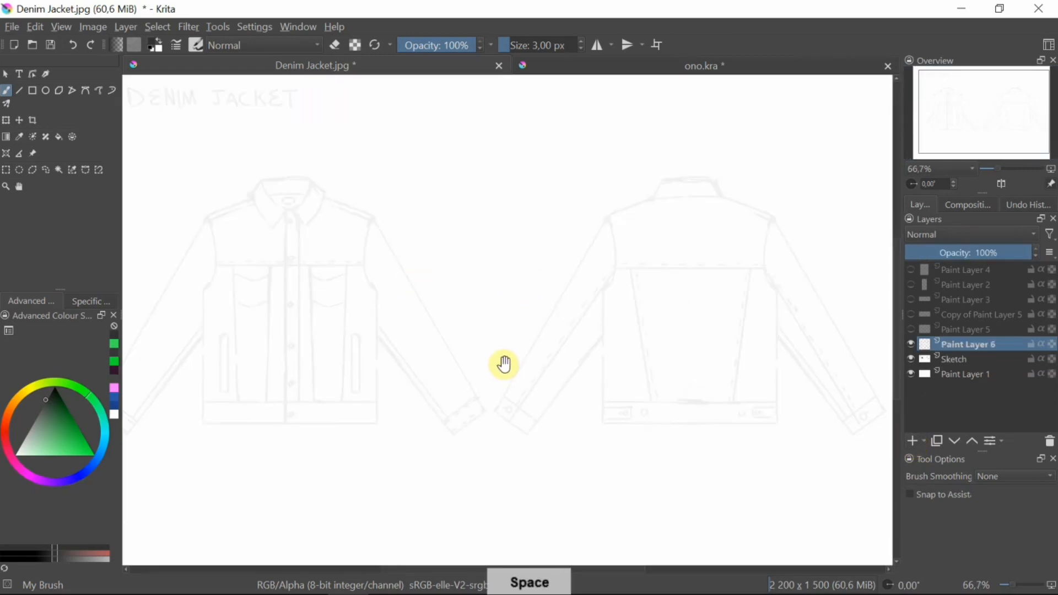
drag(585, 372, 560, 369)
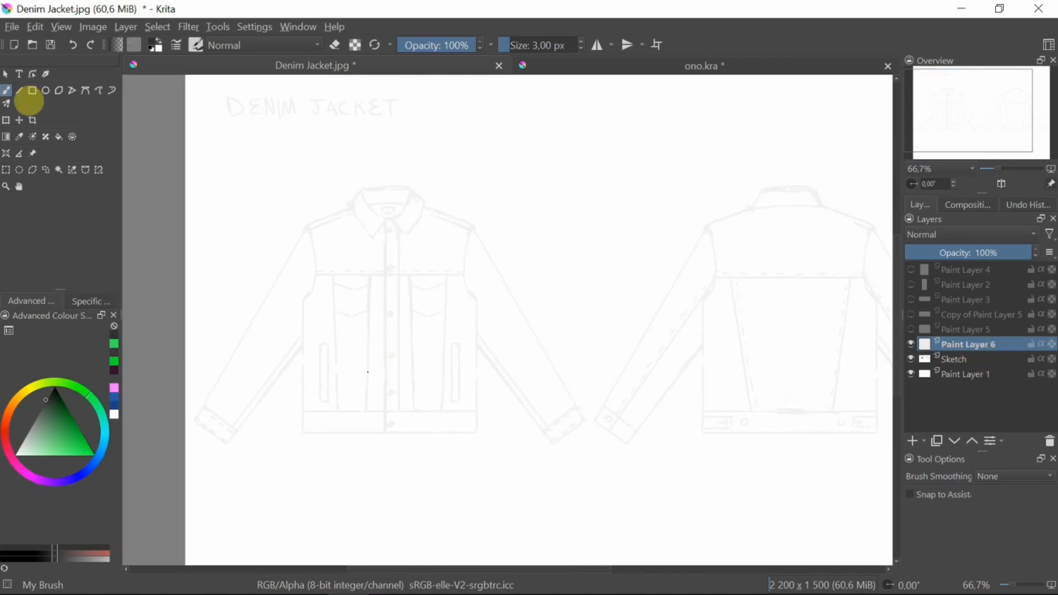
click(45, 92)
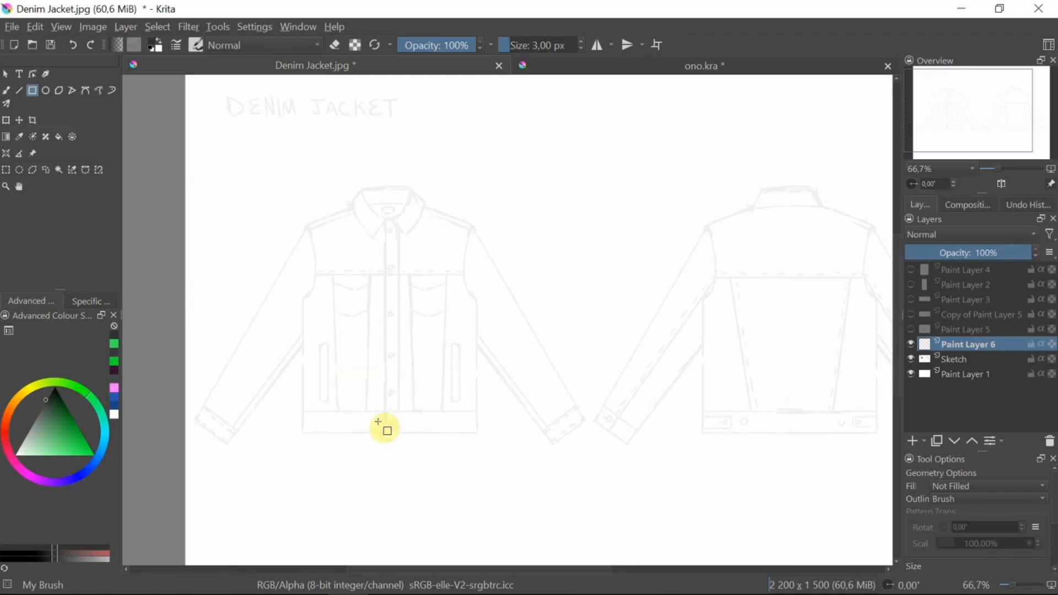
mouse_move(391, 433)
mouse_down()
mouse_move(337, 215)
mouse_move(290, 193)
mouse_move(302, 186)
mouse_up()
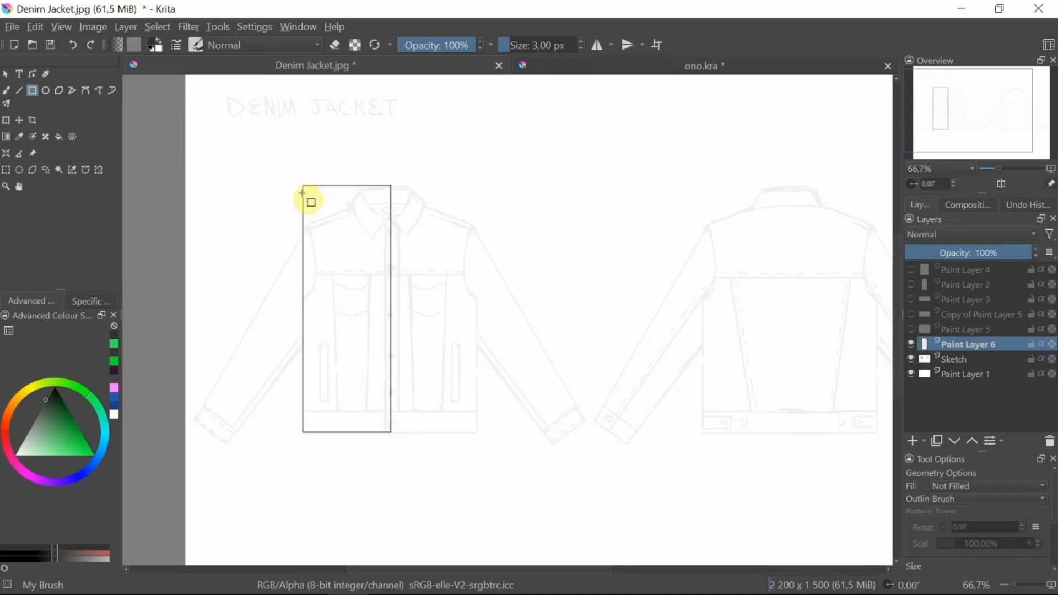
On the new paint layer, draw an adjoining unfilled rectangle of matching height over the front jacket's right body half, then return to the brush.
click(956, 357)
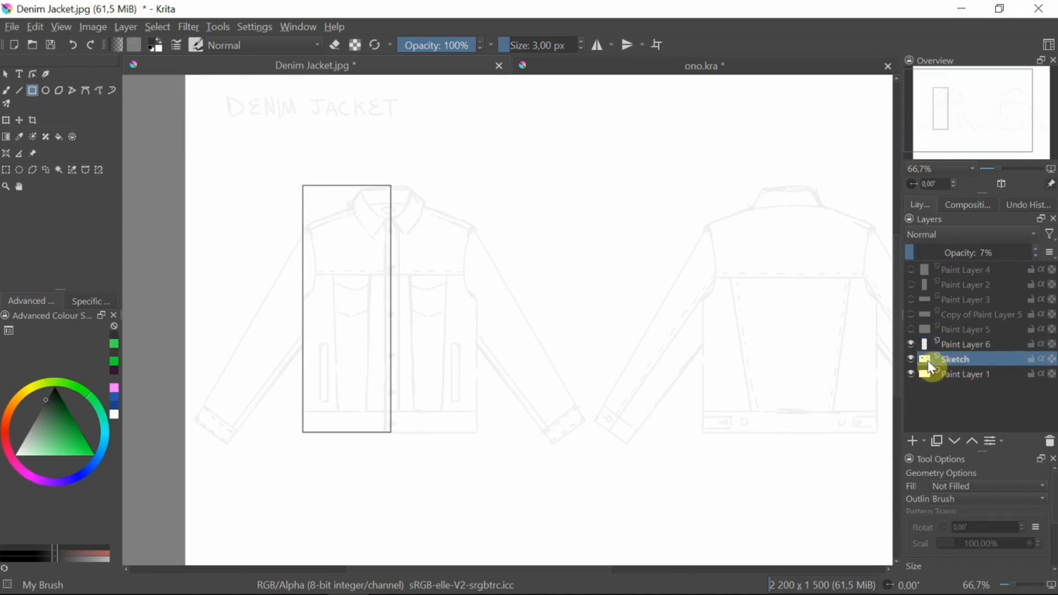
click(930, 347)
mouse_move(478, 433)
mouse_down()
mouse_move(413, 207)
mouse_move(391, 185)
mouse_up()
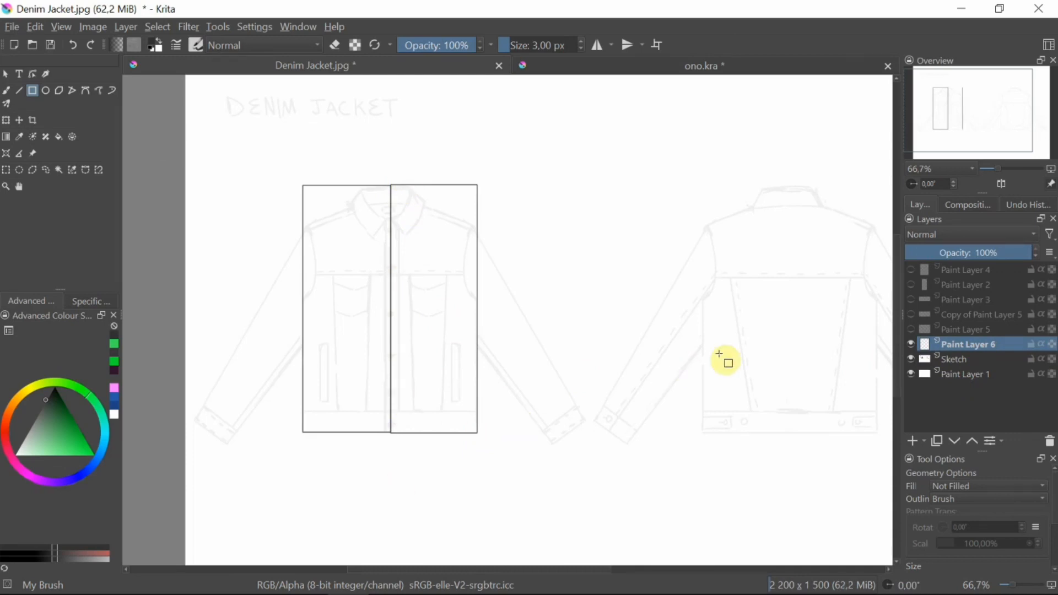
key(b)
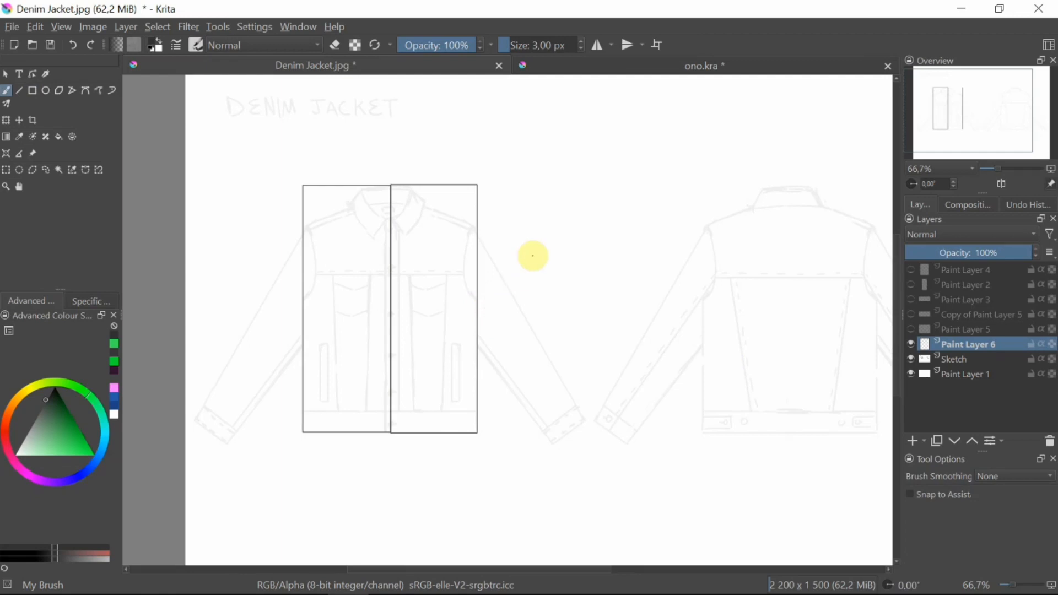
Set the brush size to 4 px and draw the collar's top edge and inner neckline curve on the front jacket's left half.
scroll(533, 256, up, 3)
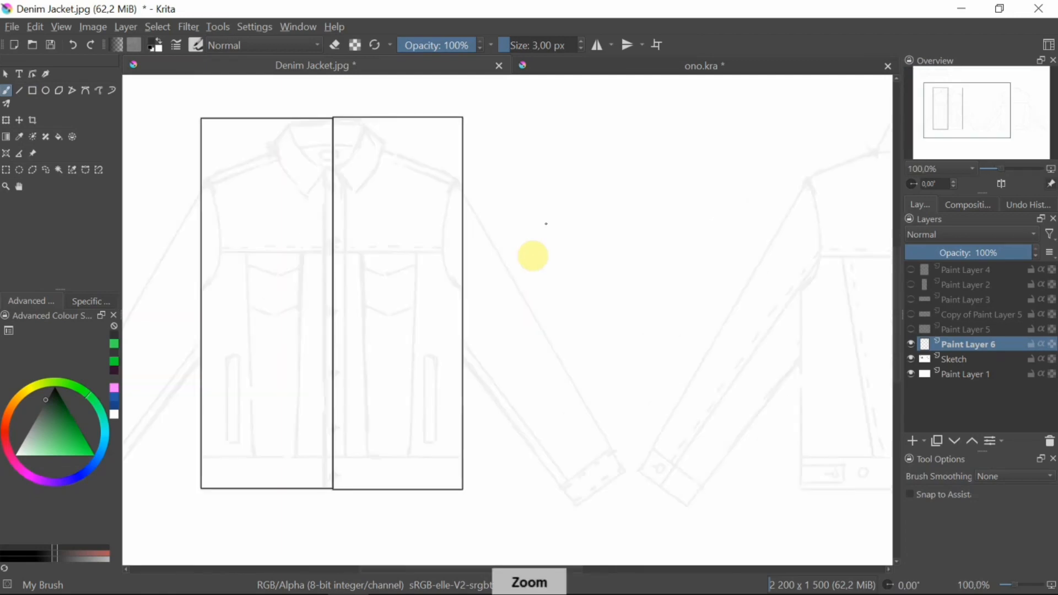
drag(421, 327, 431, 332)
drag(306, 258, 437, 325)
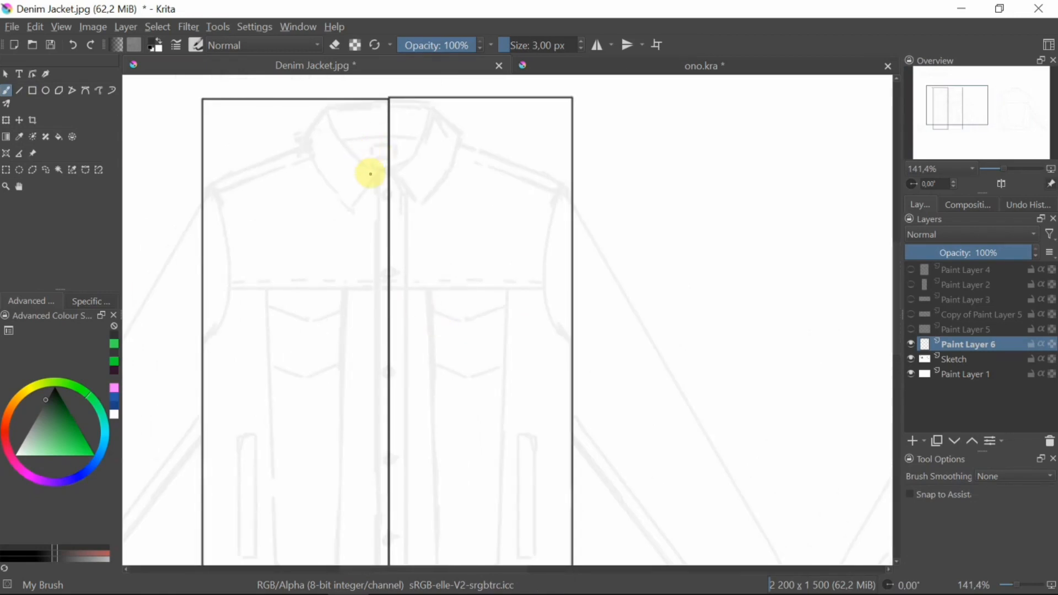
key(bracketright)
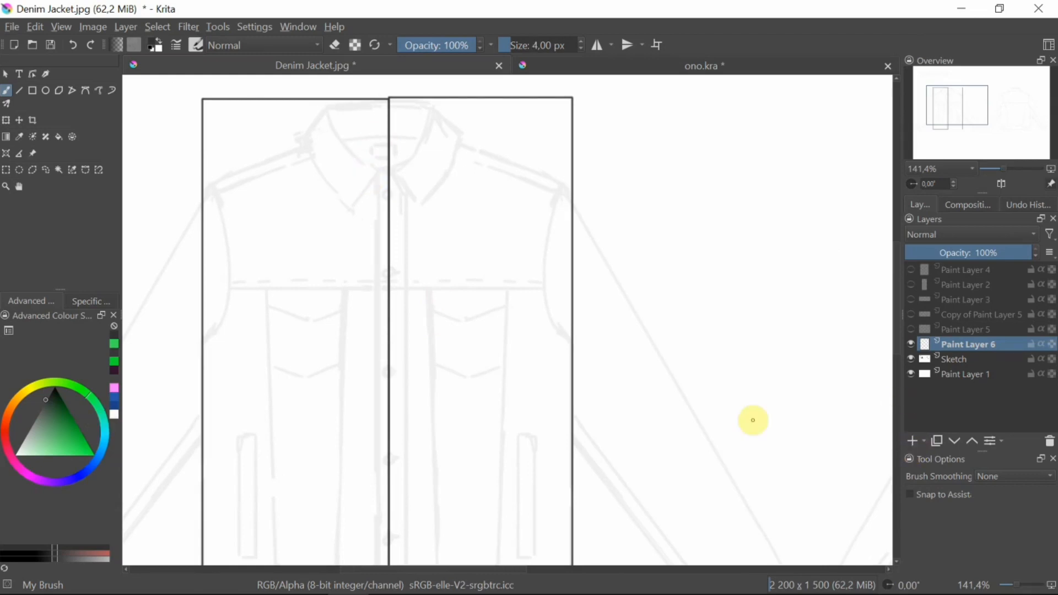
drag(472, 228, 482, 239)
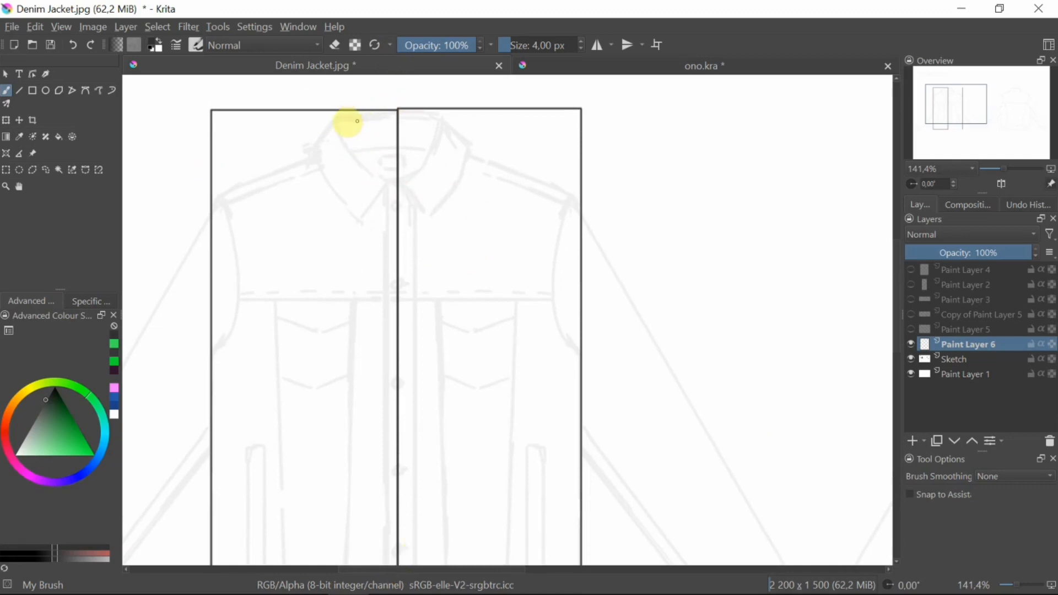
mouse_move(336, 119)
mouse_down()
mouse_move(399, 117)
mouse_move(360, 163)
mouse_move(395, 181)
mouse_up()
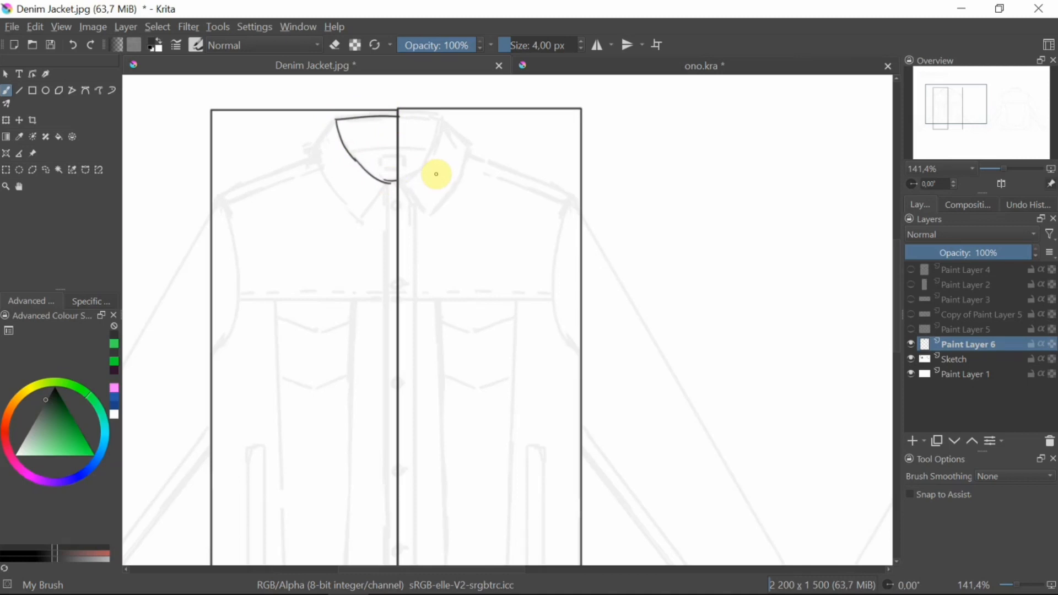
Outline the left collar leaf with its outer edge, pointed front corner and lower edge over the sketch.
drag(309, 156, 333, 119)
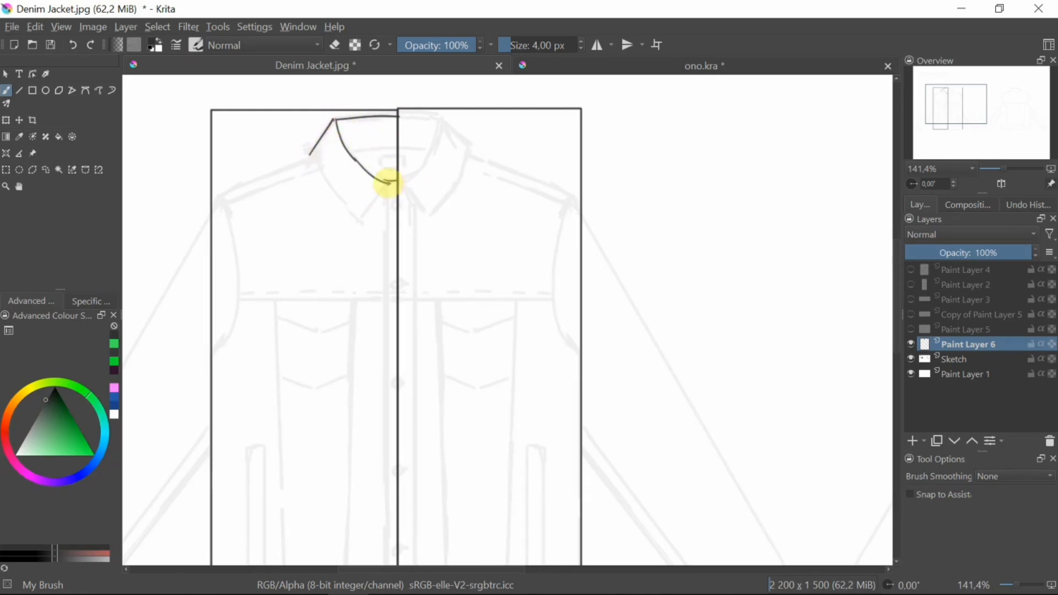
drag(358, 220, 386, 183)
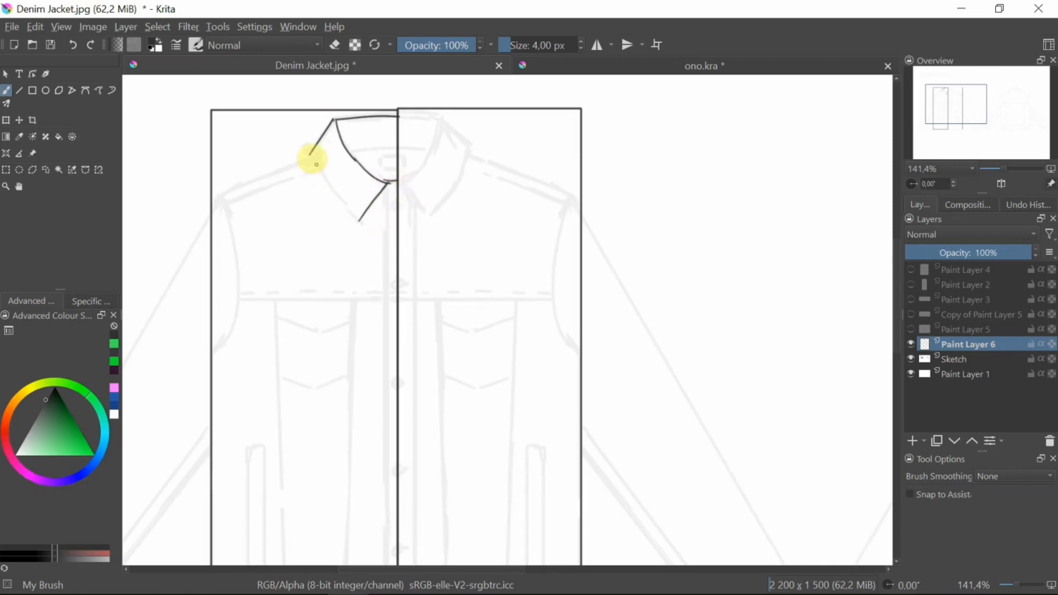
drag(309, 156, 356, 218)
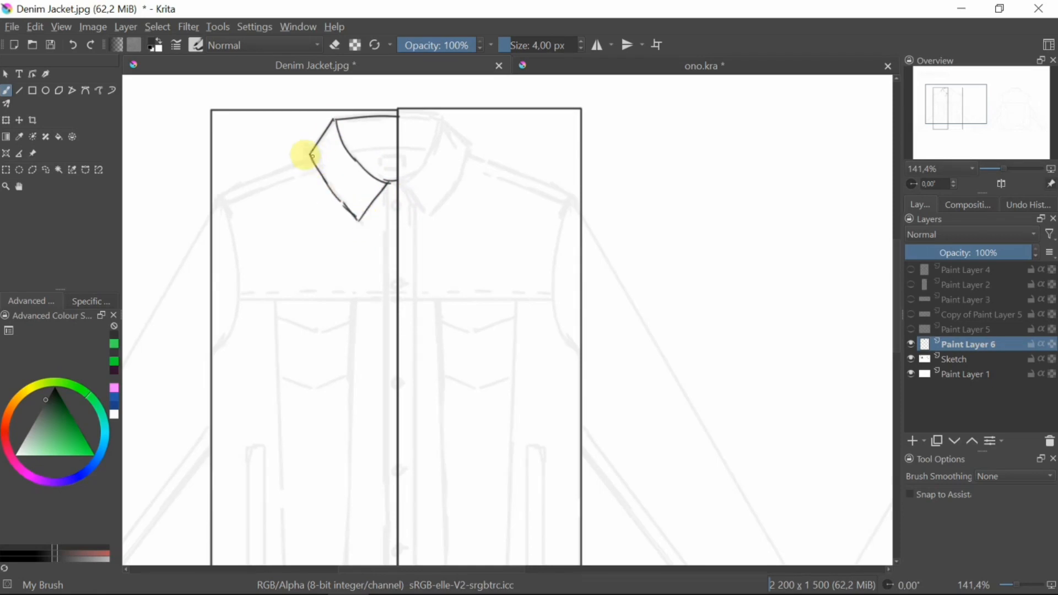
drag(342, 204, 357, 220)
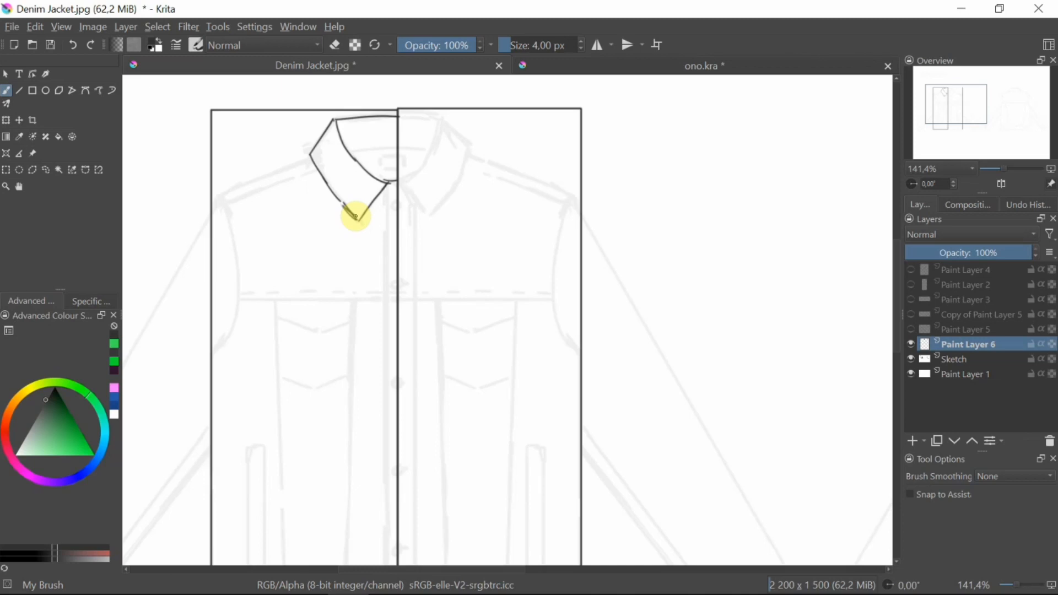
Draw a straight shoulder line from the left collar corner out to the top of the armhole, ending with a short vertical tick.
mouse_move(408, 271)
mouse_down()
mouse_move(436, 257)
mouse_move(470, 259)
mouse_move(474, 247)
mouse_up()
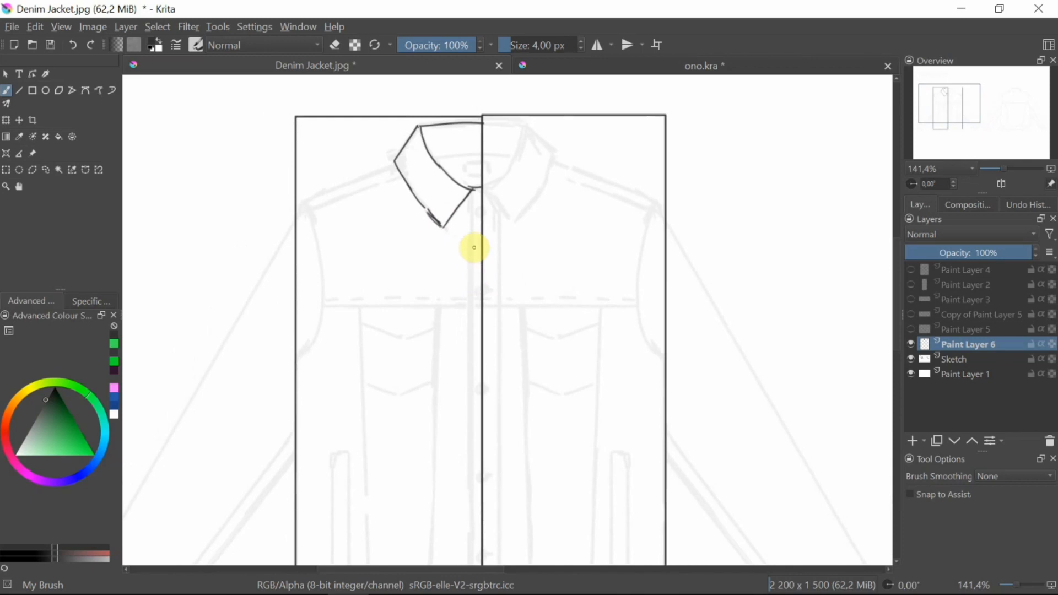
drag(504, 293, 511, 322)
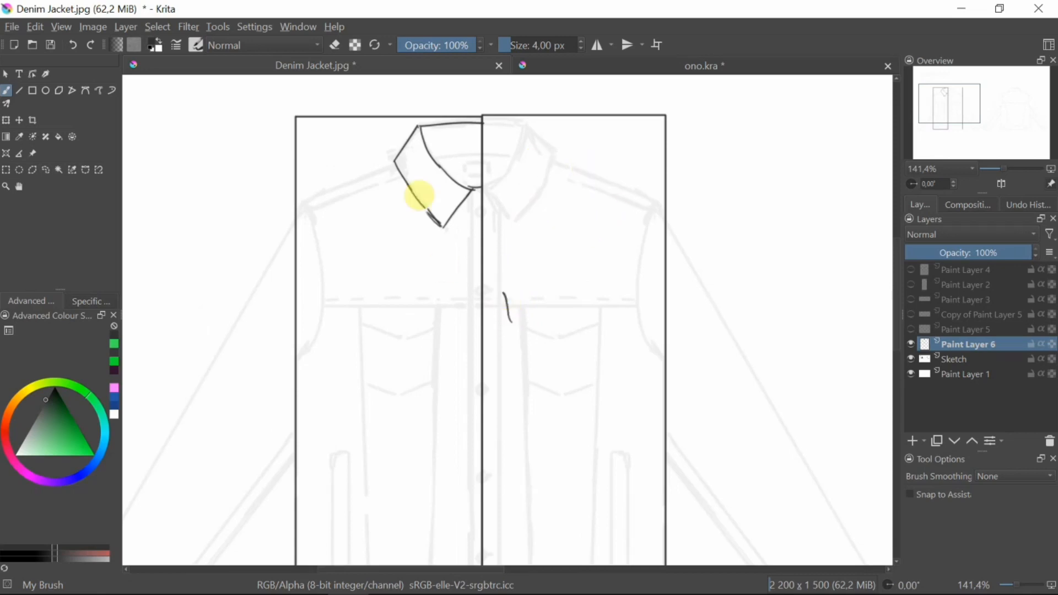
key(ctrl+z)
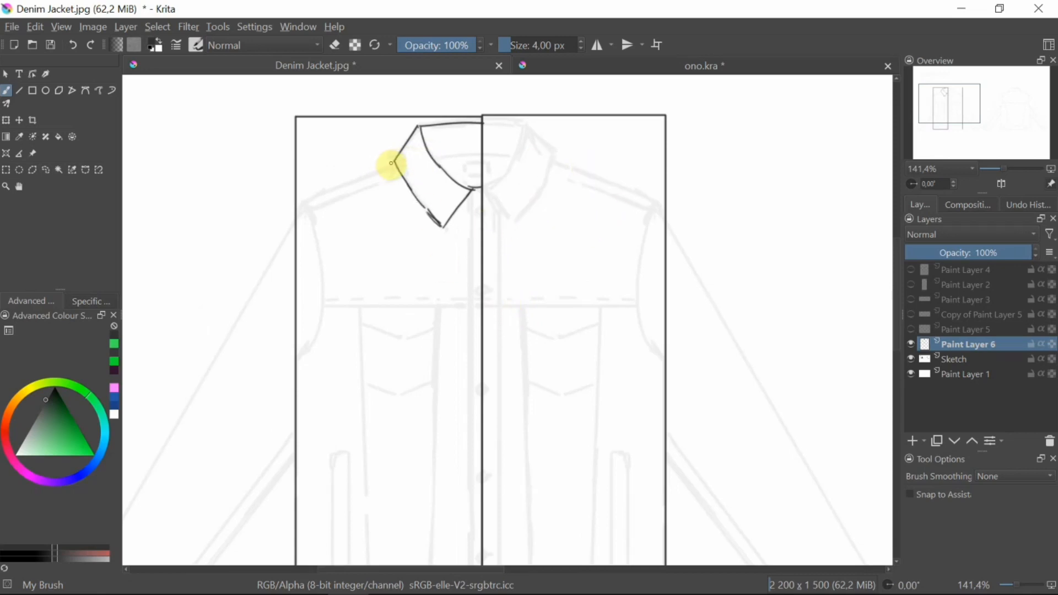
drag(392, 166, 305, 204)
key(v)
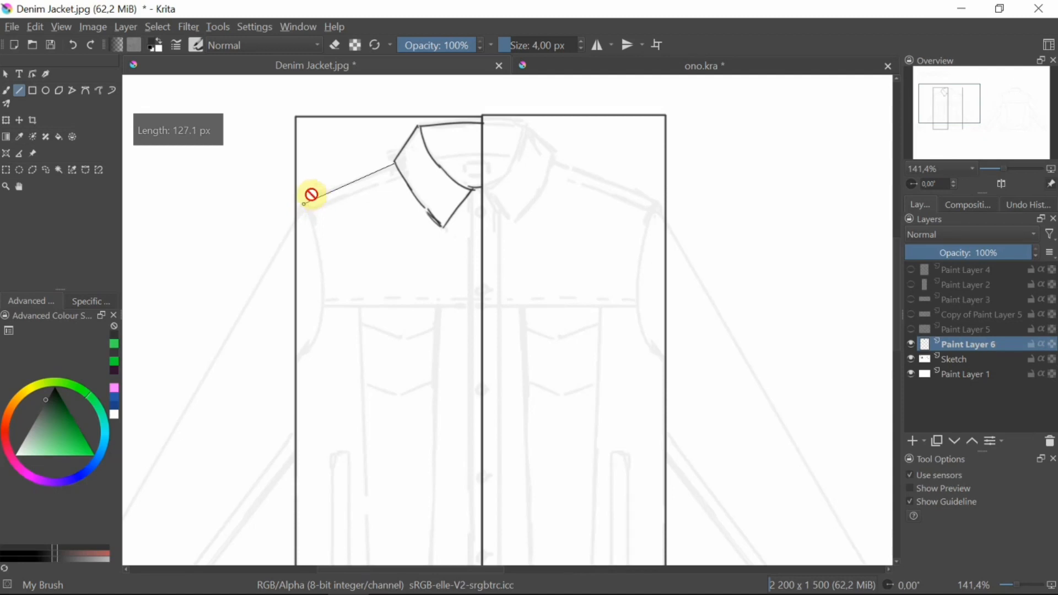
drag(296, 206, 302, 211)
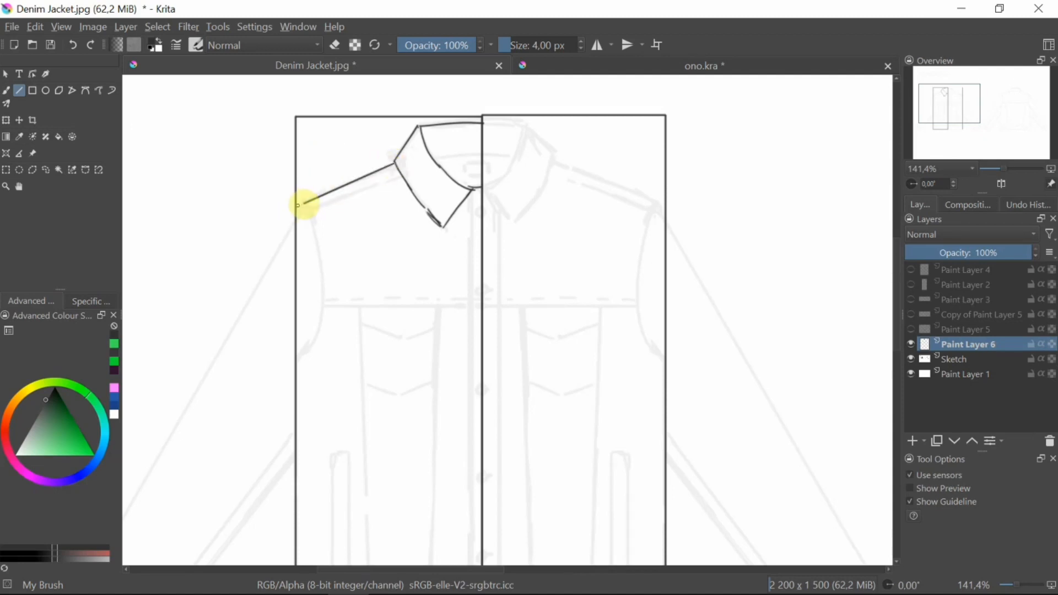
key(b)
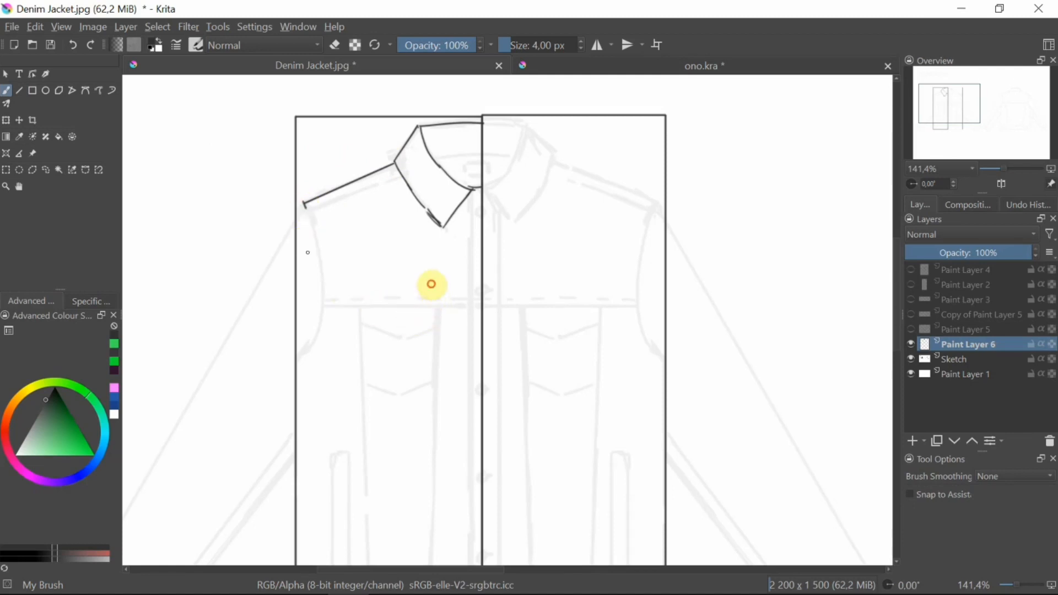
Draw the curved left armhole seam from the shoulder end down to the body rectangle's side edge.
drag(431, 284, 435, 312)
key(ctrl+z)
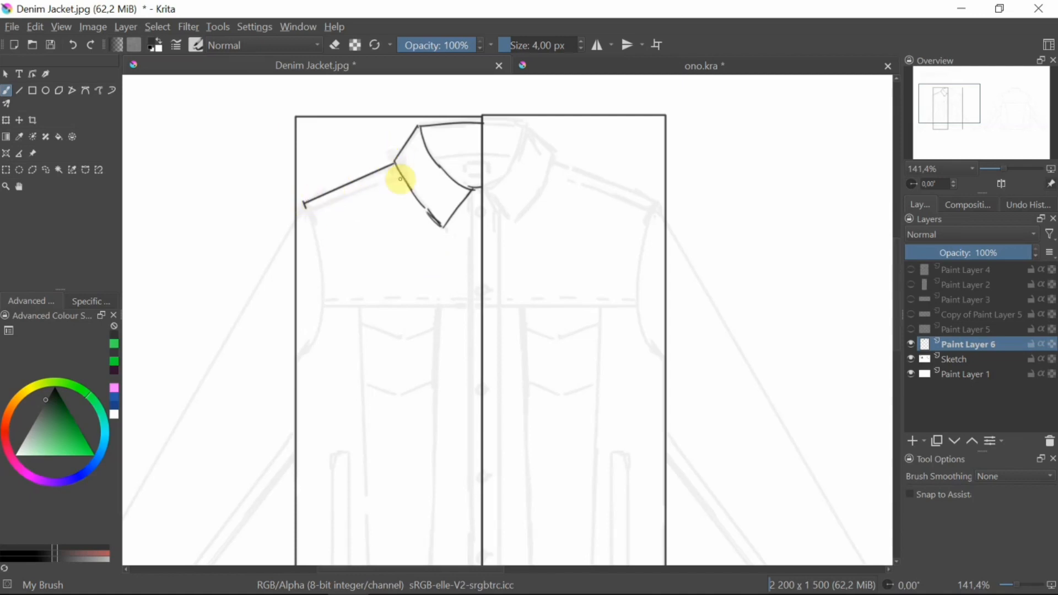
drag(465, 299, 452, 208)
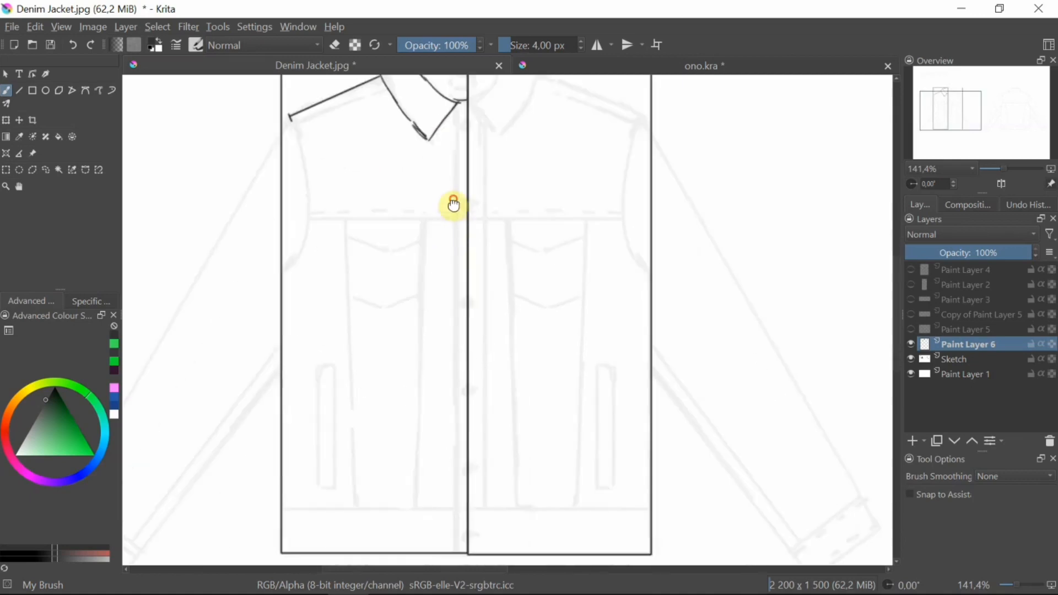
drag(465, 342, 467, 352)
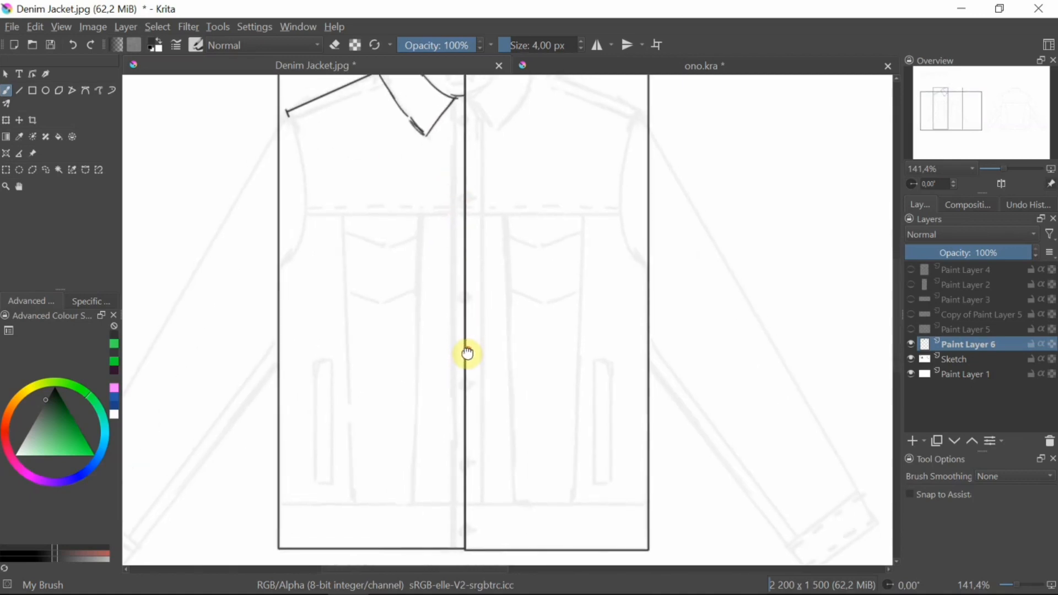
click(909, 344)
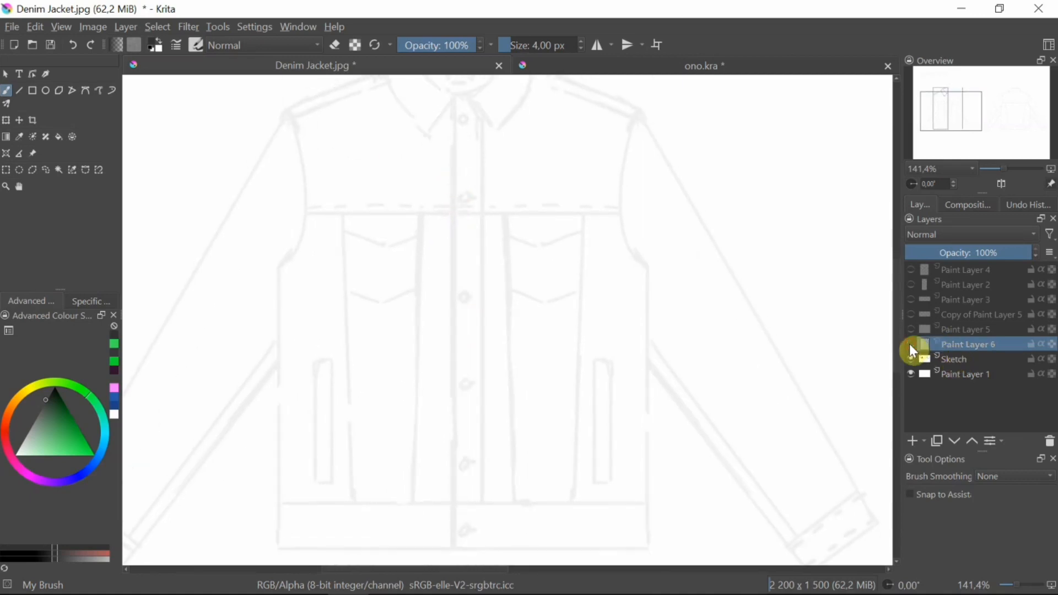
click(910, 345)
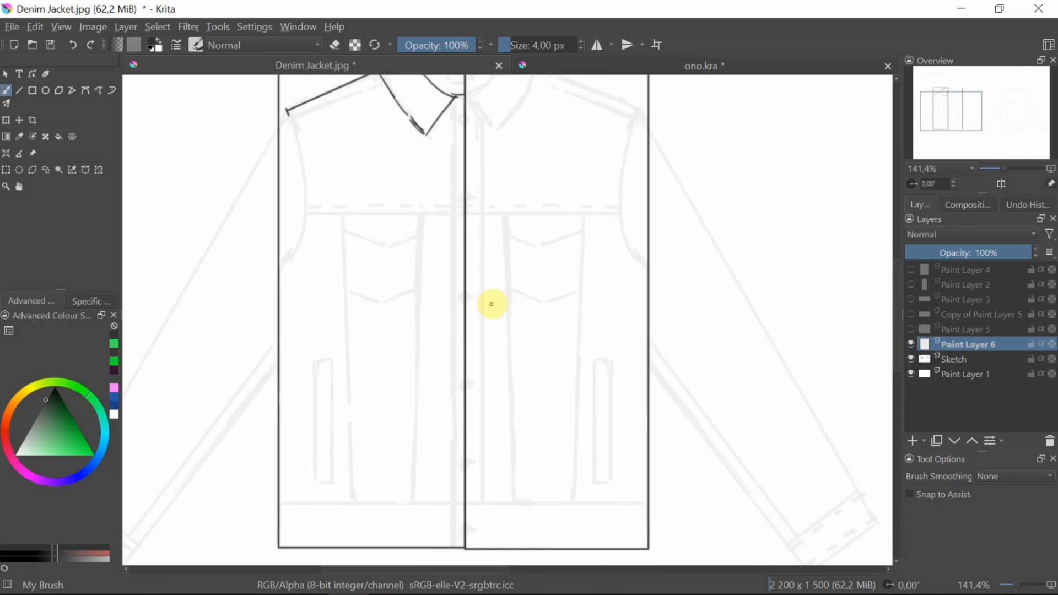
drag(482, 318, 500, 333)
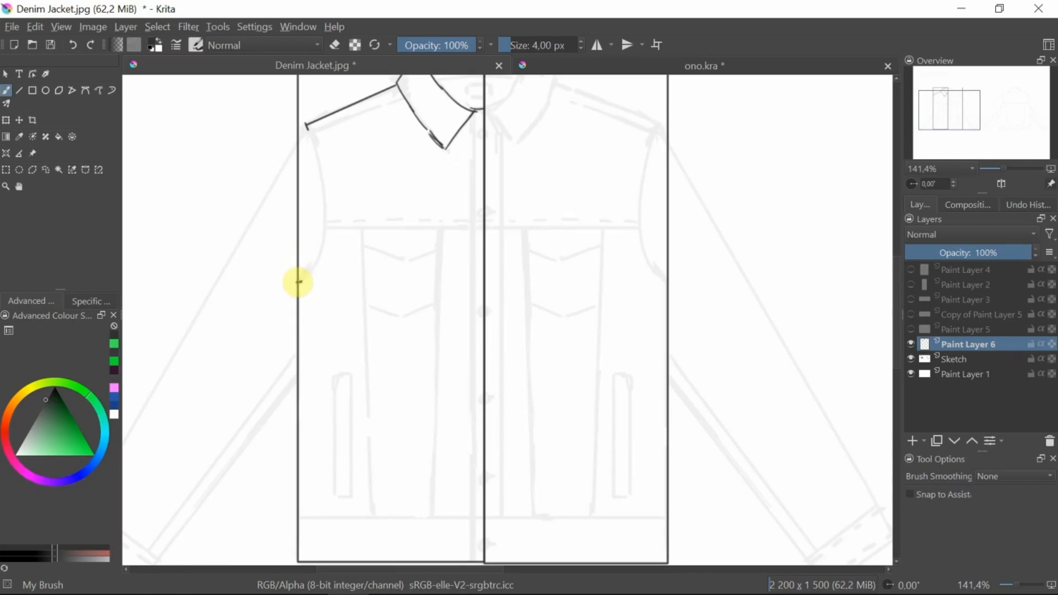
mouse_move(306, 126)
mouse_down()
mouse_move(324, 226)
mouse_move(298, 280)
mouse_up()
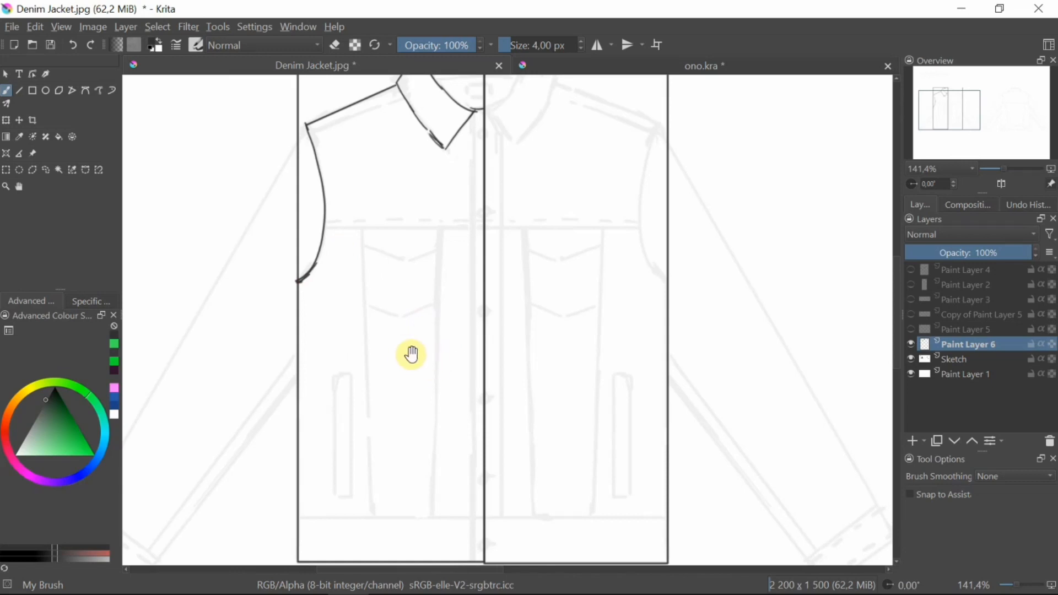
Draw the left sleeve's straight outer edge from the shoulder point down to the cuff corner.
drag(396, 392, 418, 345)
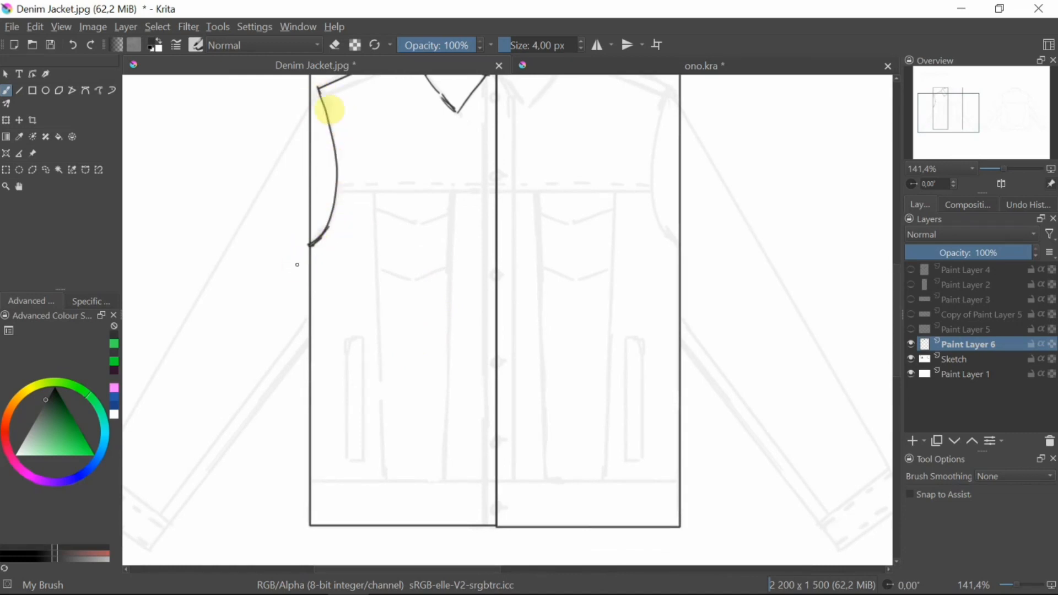
click(910, 344)
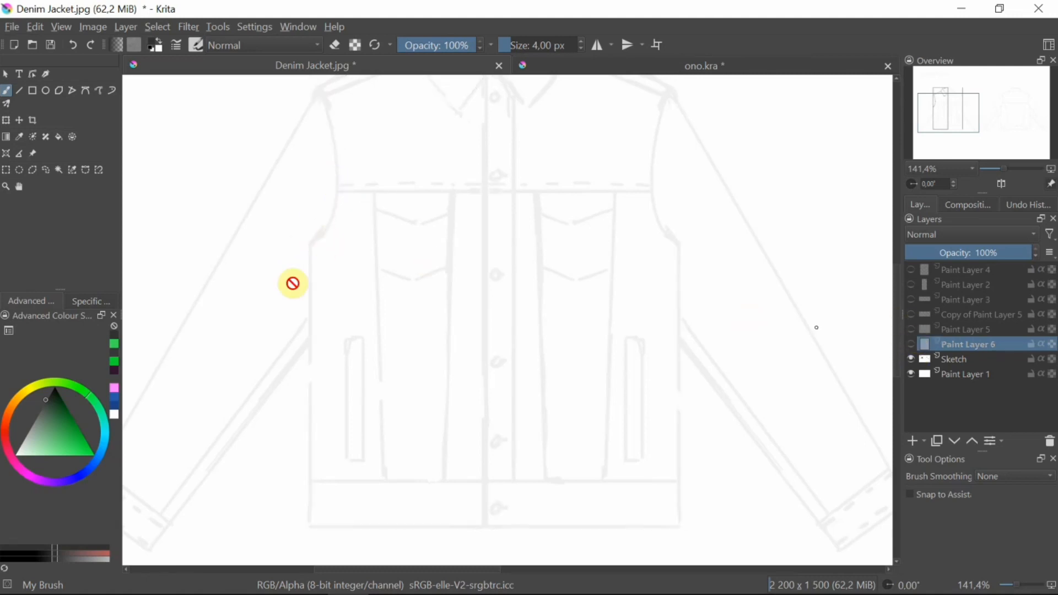
click(910, 343)
drag(390, 335, 444, 330)
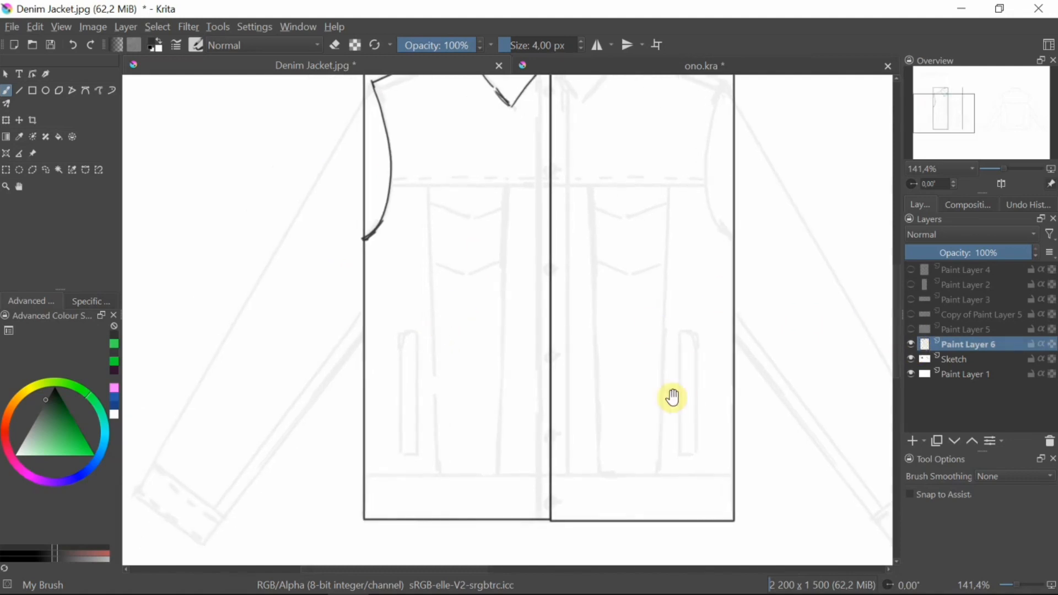
drag(387, 282, 411, 373)
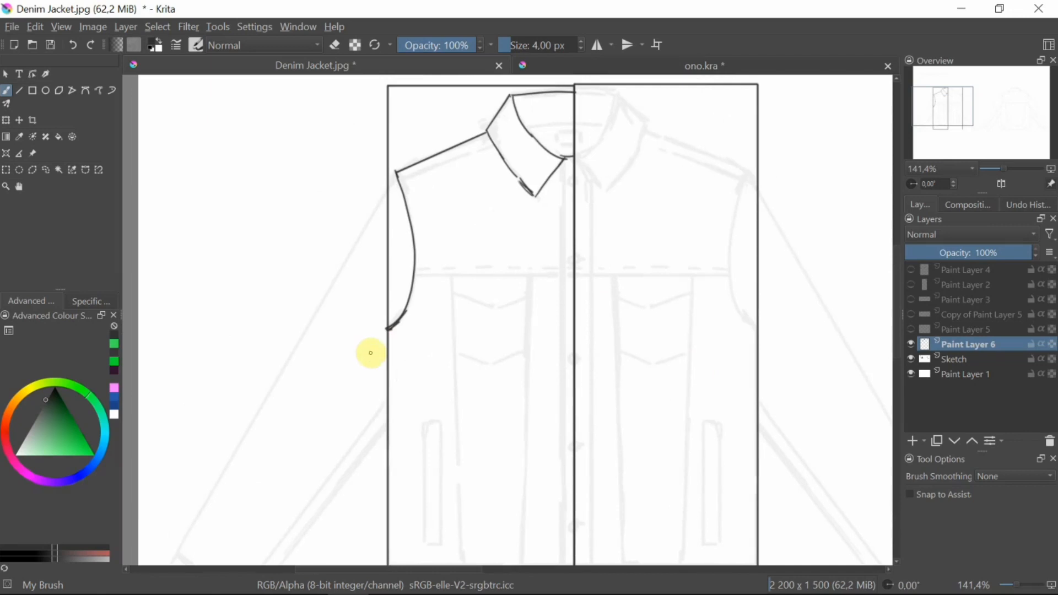
key(1)
drag(514, 294, 533, 231)
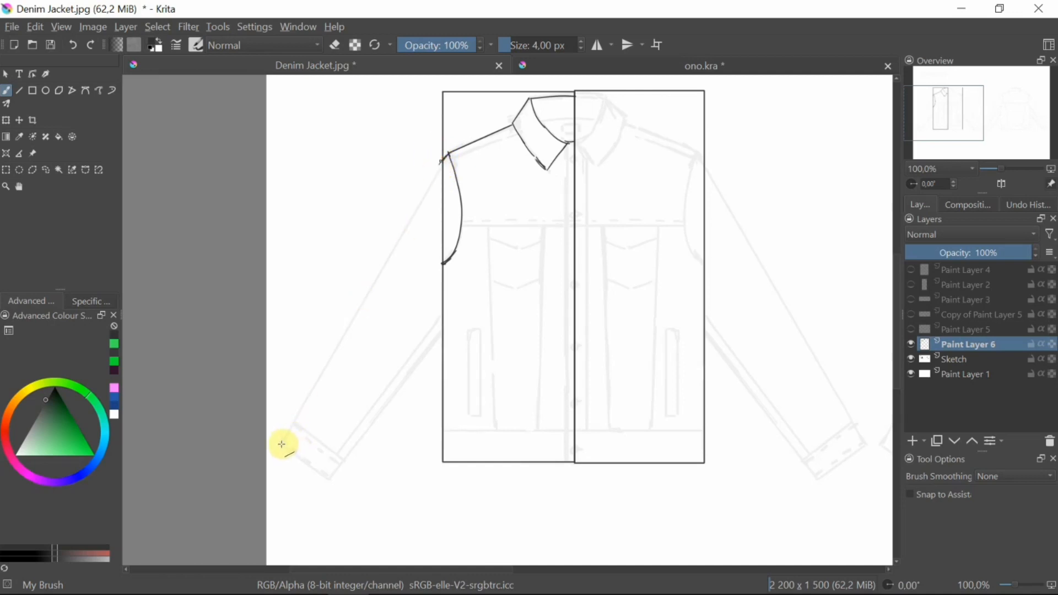
key(v)
click(283, 441)
key(b)
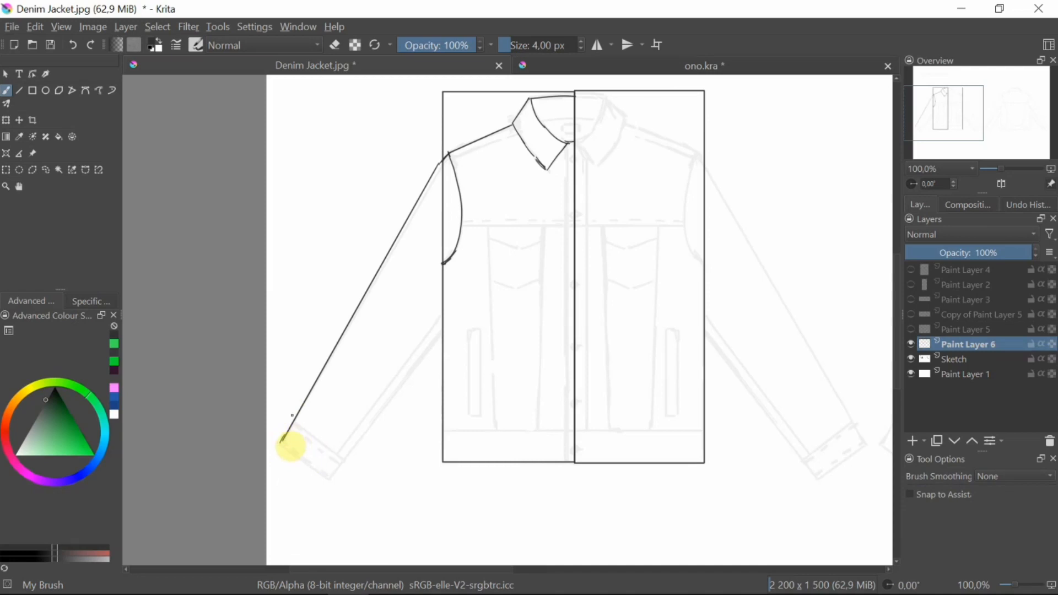
Close the left sleeve with a straight cuff edge and a straight inner edge running back up to the body side.
key(v)
drag(280, 442, 329, 479)
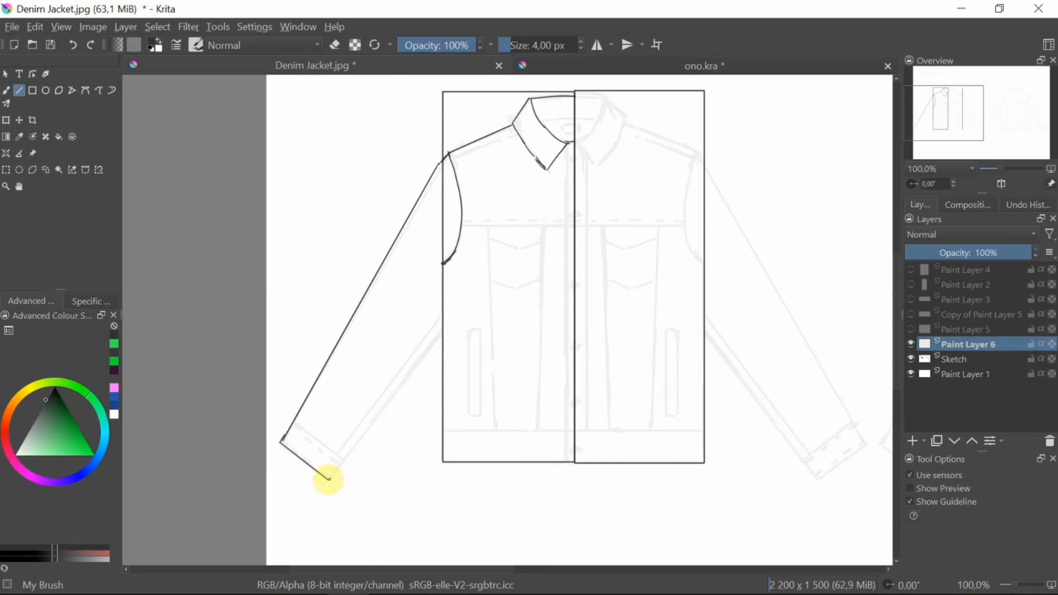
key(b)
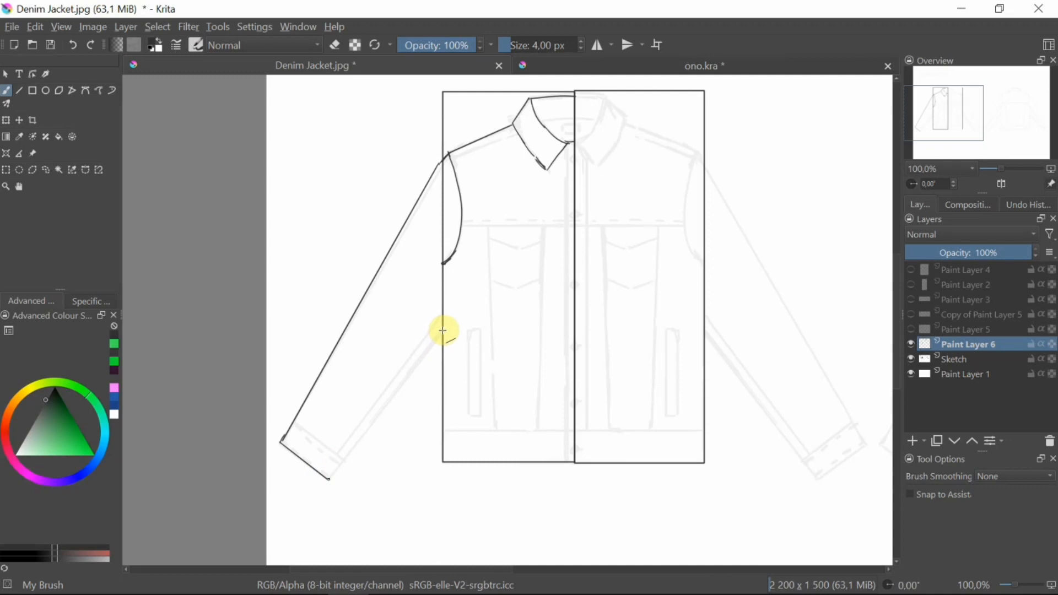
key(v)
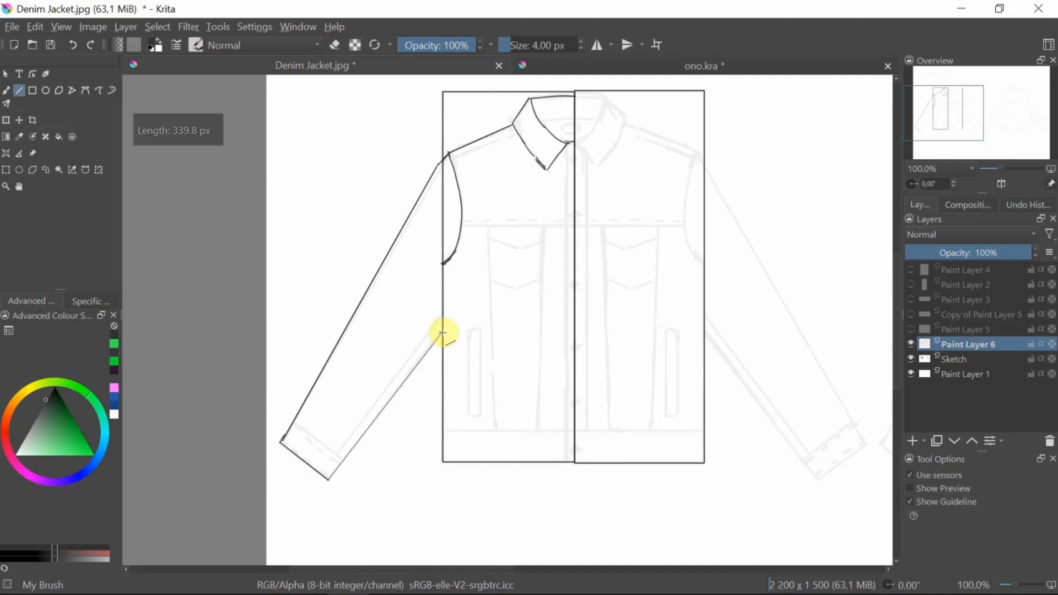
drag(442, 332, 438, 330)
key(b)
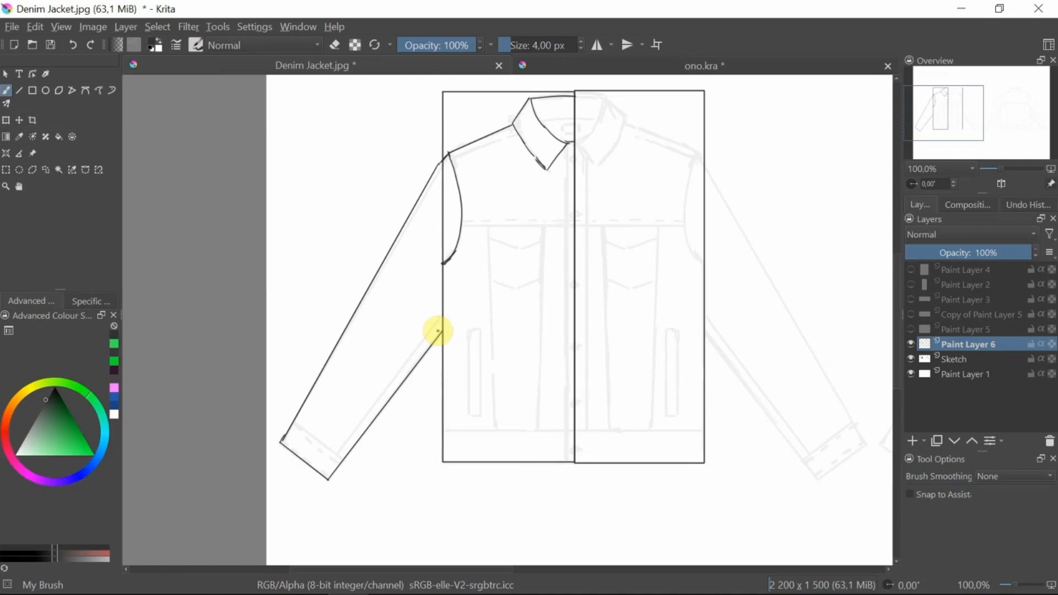
Hide the Sketch layer and draw a narrow slanted side pocket and a square chest pocket freehand on the left body half.
mouse_move(567, 343)
mouse_down()
mouse_move(496, 337)
mouse_move(494, 324)
mouse_move(453, 336)
mouse_up()
click(910, 359)
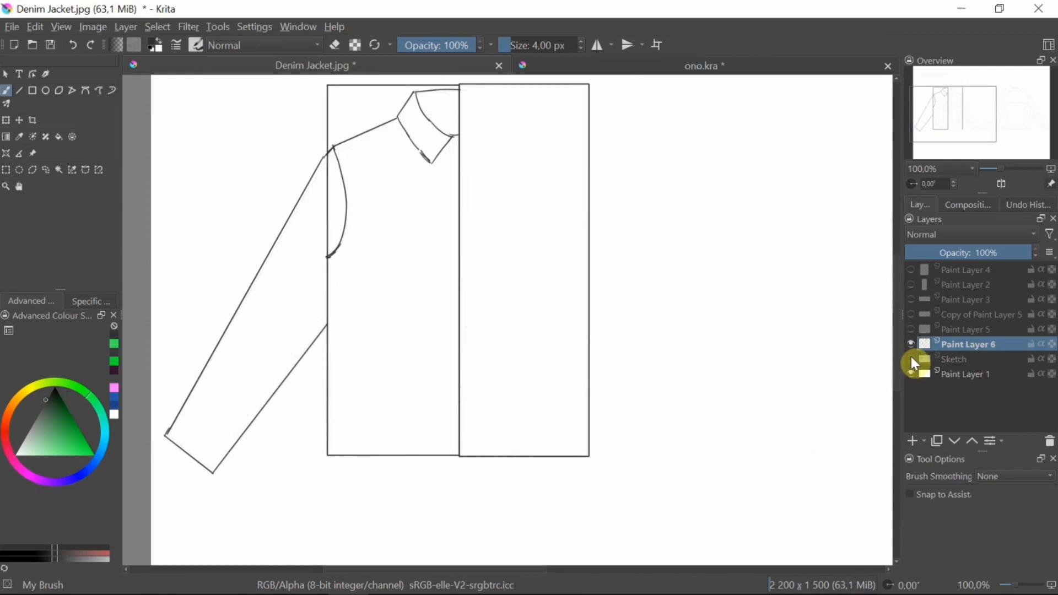
drag(513, 353, 527, 369)
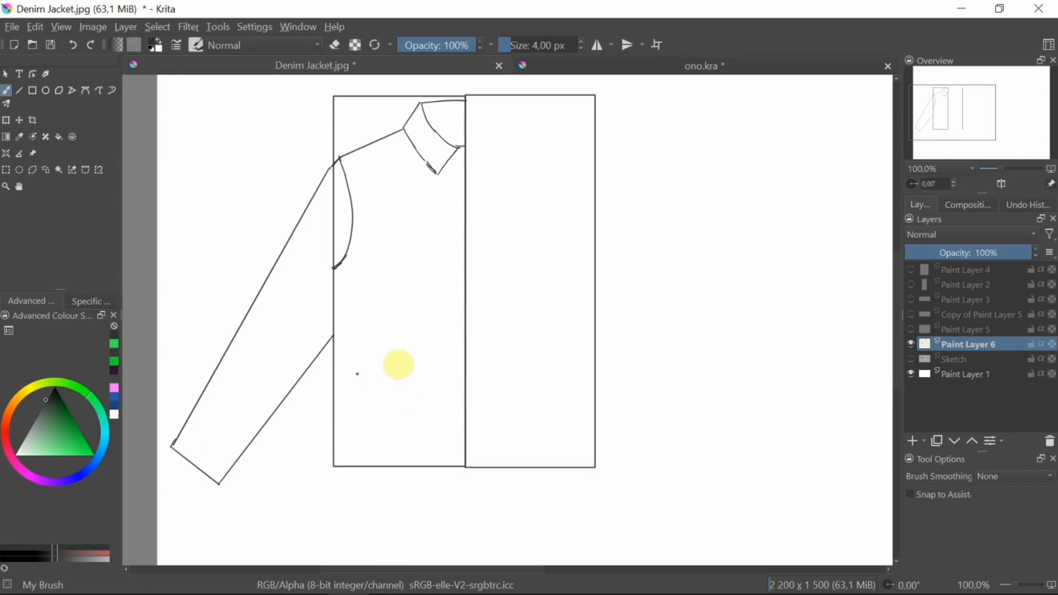
drag(398, 361, 360, 422)
drag(396, 362, 364, 425)
mouse_move(384, 219)
mouse_down()
mouse_move(438, 218)
mouse_move(386, 267)
mouse_move(435, 281)
mouse_up()
drag(438, 218, 436, 282)
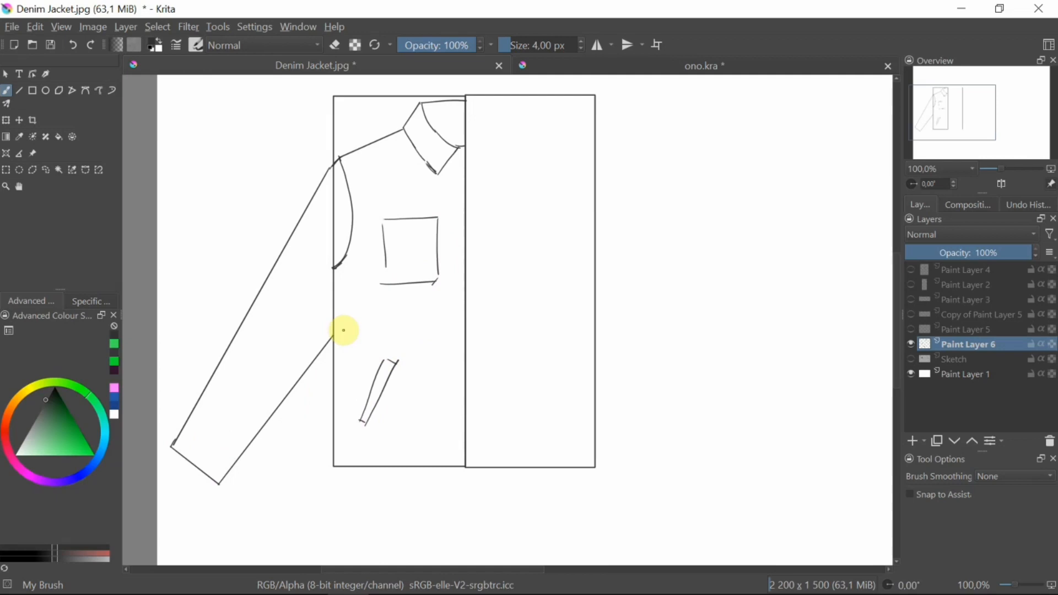
Try a curved line across the left sleeve, and undo it together with the chest and side pocket strokes.
drag(252, 304, 324, 356)
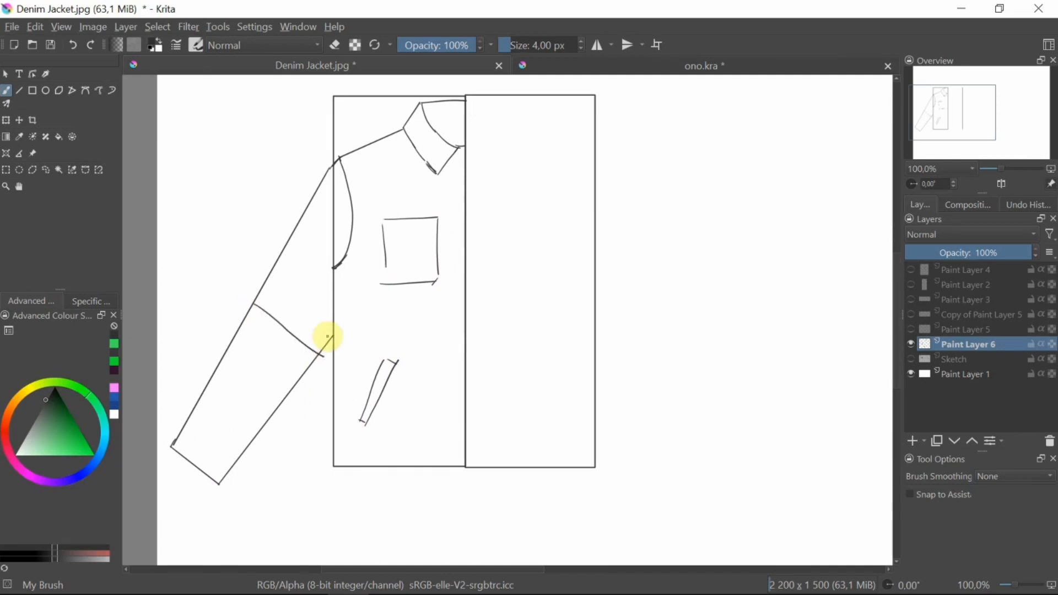
key(ctrl+z)
key(ctrl+z)
key(ctrl+z)
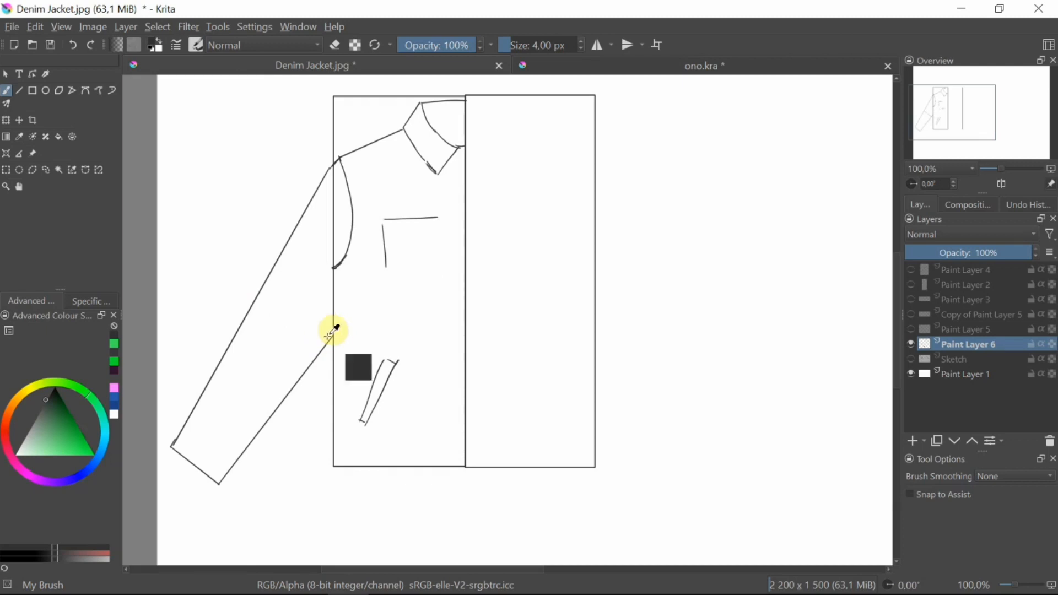
key(ctrl+z)
key(ctrl+z)
key(ctrl+z)
drag(482, 343, 492, 348)
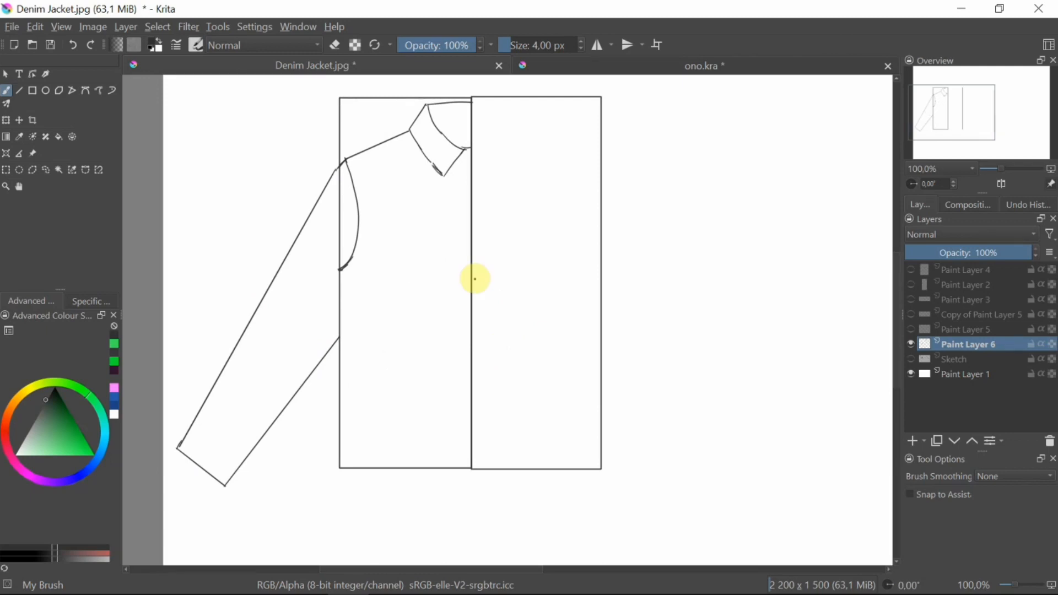
Check Paint Layer 6 by toggling its visibility, leave it shown, and duplicate the layer.
click(911, 343)
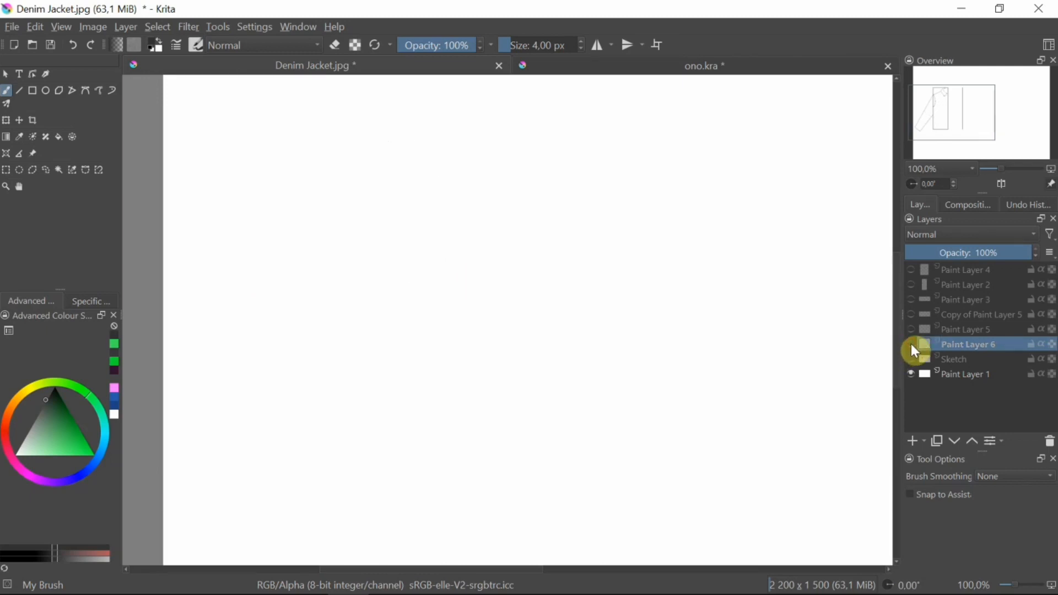
click(910, 343)
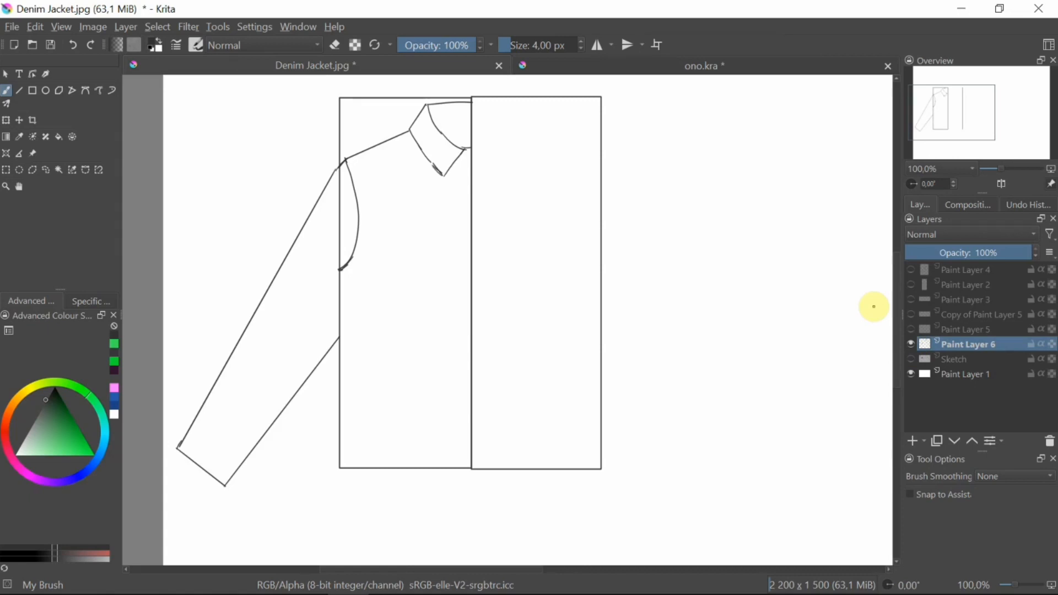
click(910, 344)
click(910, 344)
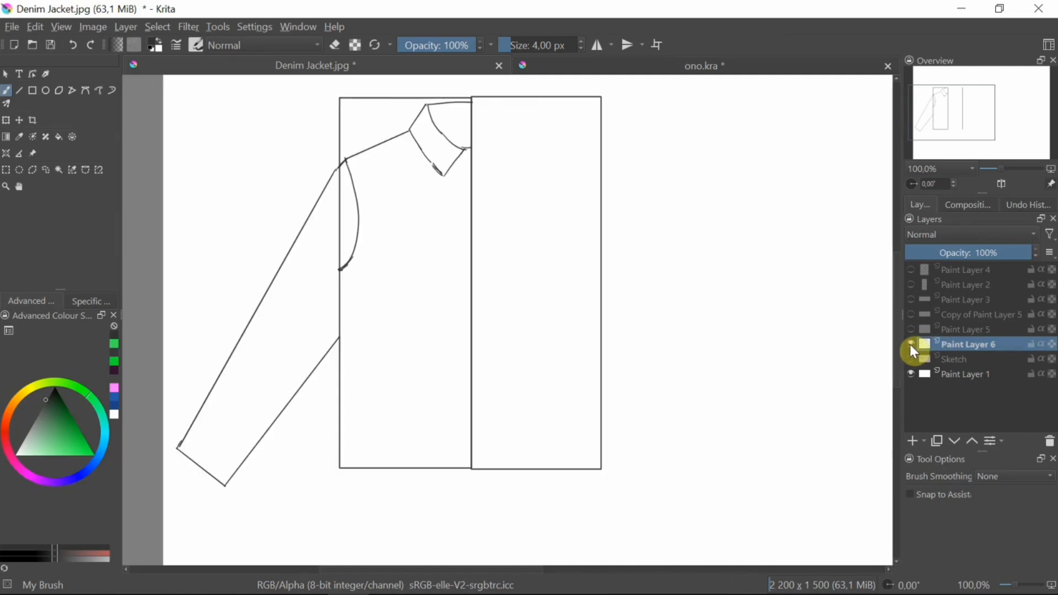
click(937, 441)
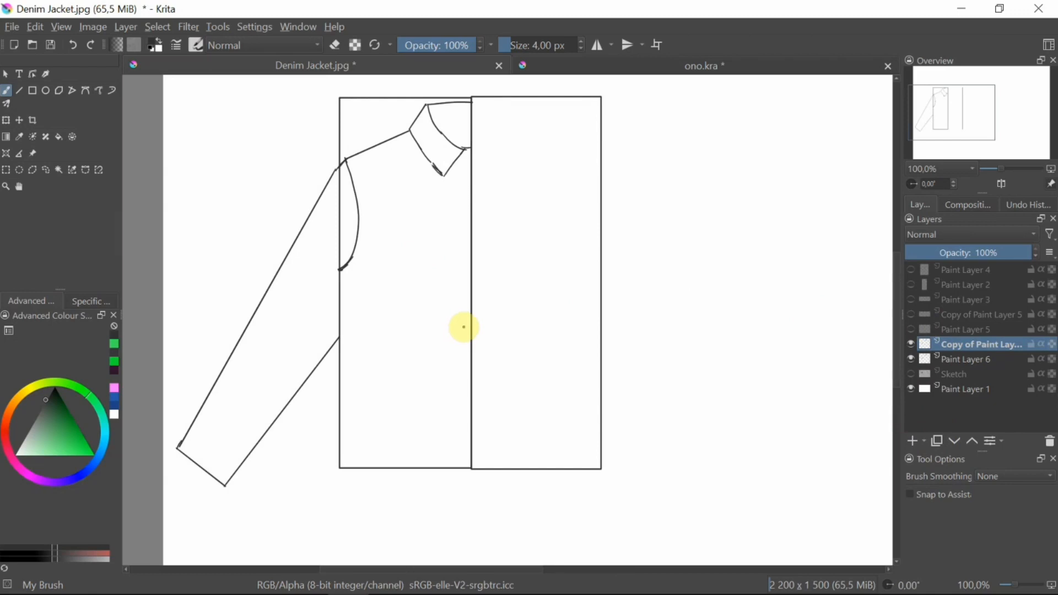
Mirror the duplicated layer horizontally and move it sideways so both jacket halves meet at the centre front.
key(ctrl+t)
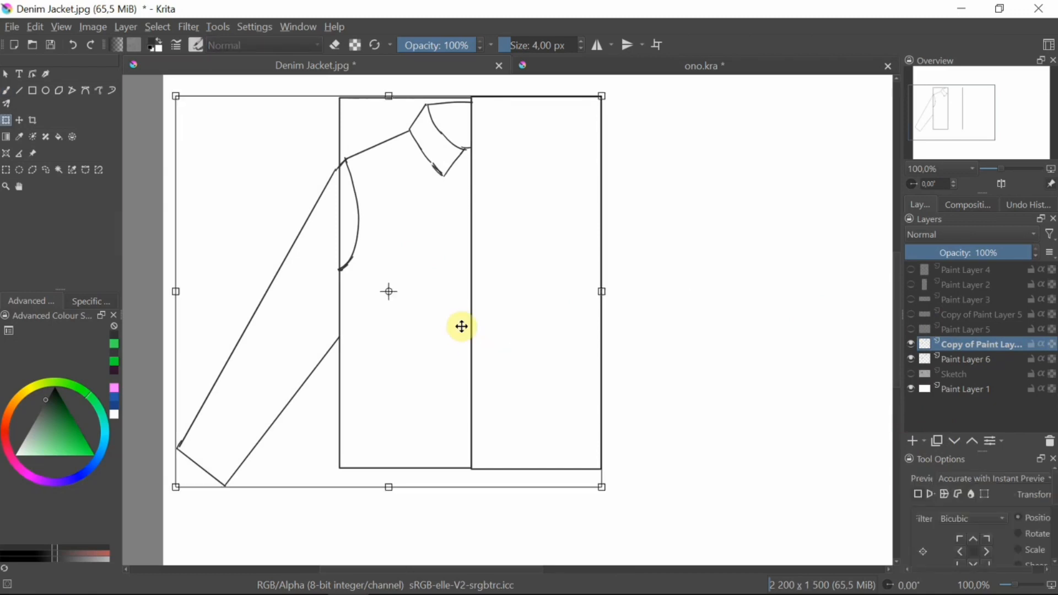
right_click(401, 286)
right_click(428, 314)
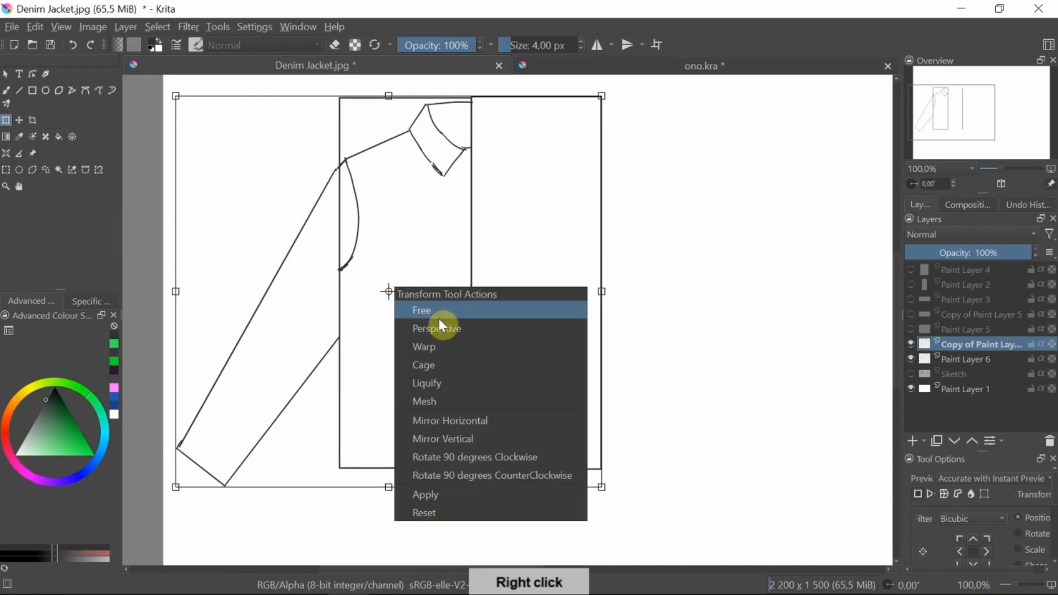
click(476, 421)
drag(409, 351, 537, 346)
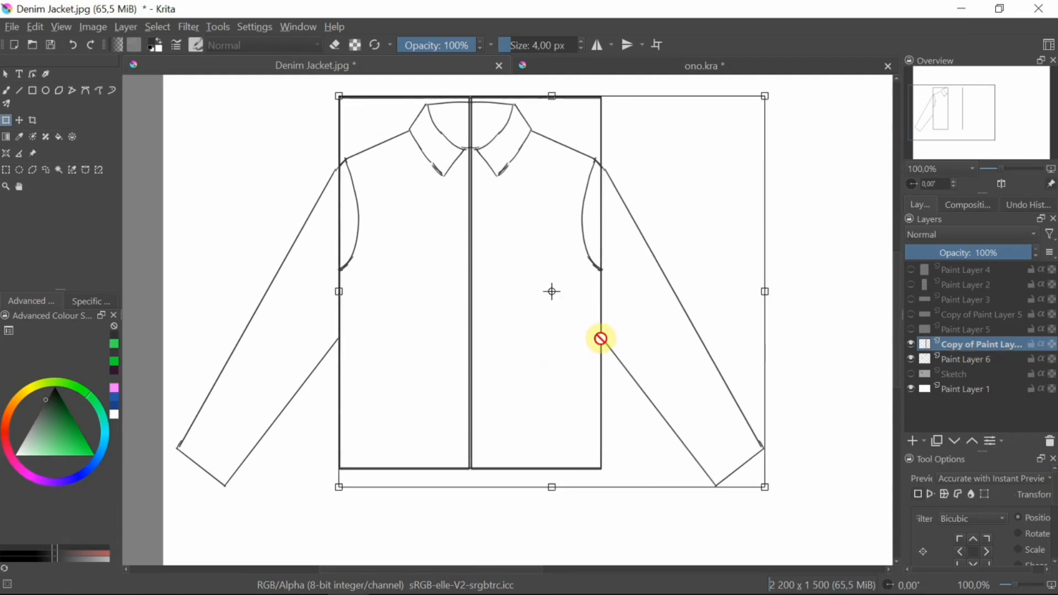
key(b)
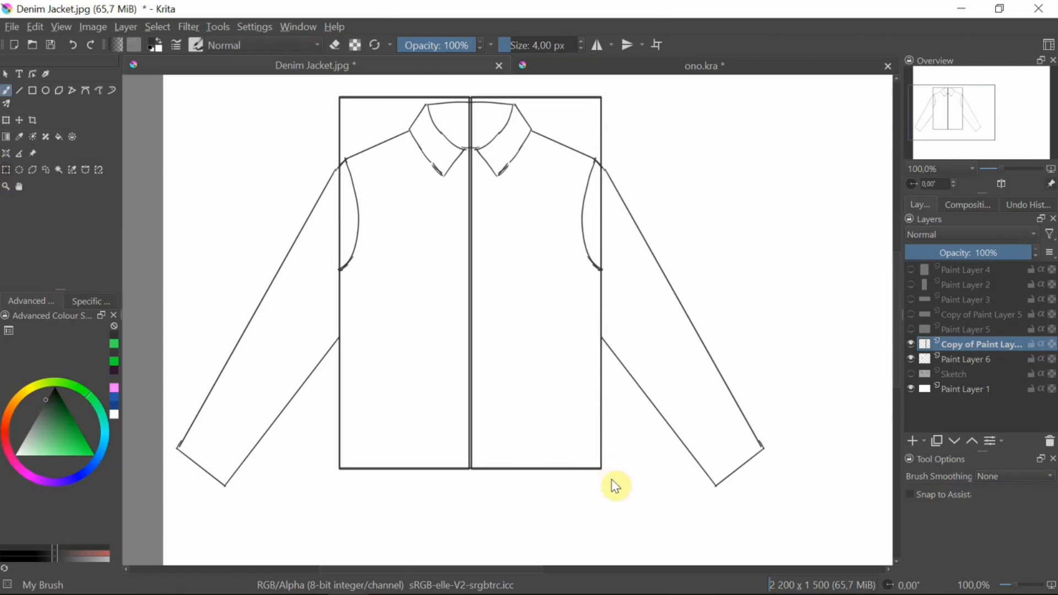
Select the lower strip of the body on the copied layer, move it up to raise the hem, and deselect.
key(ctrl+r)
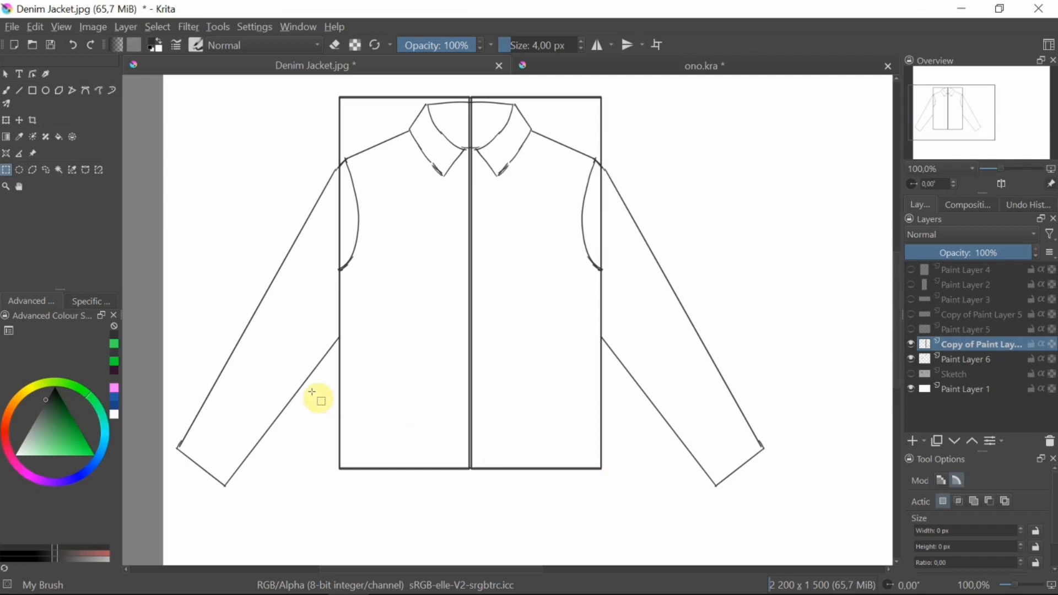
drag(329, 409, 615, 484)
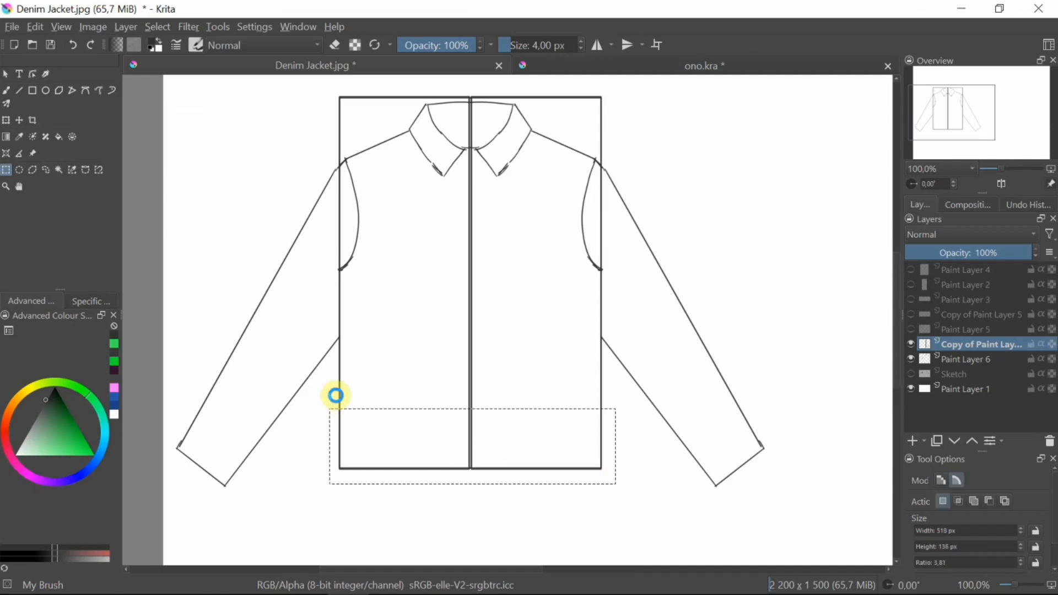
key(ctrl+t)
drag(498, 444, 501, 380)
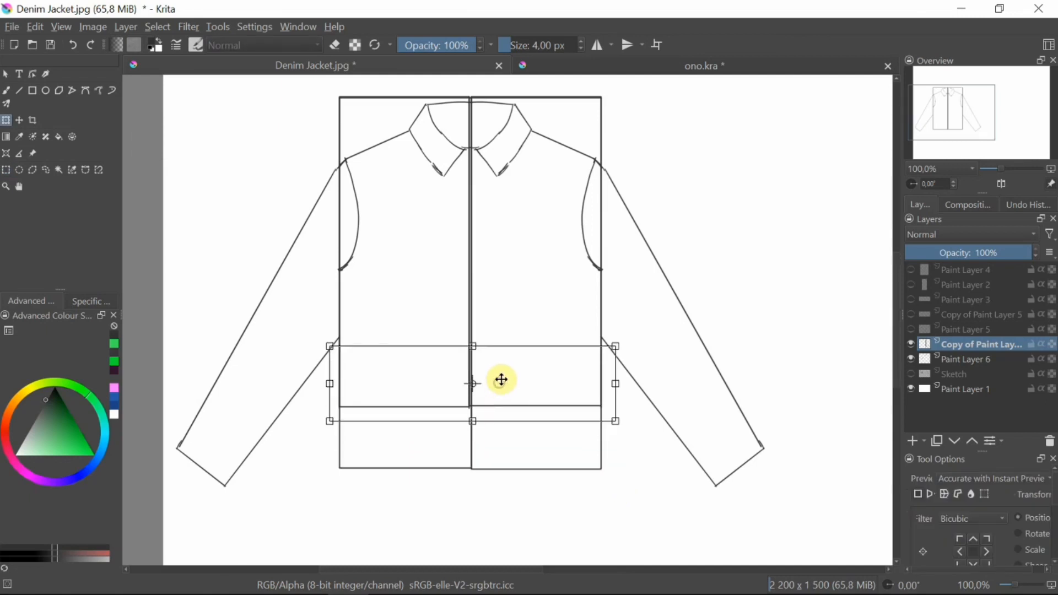
key(b)
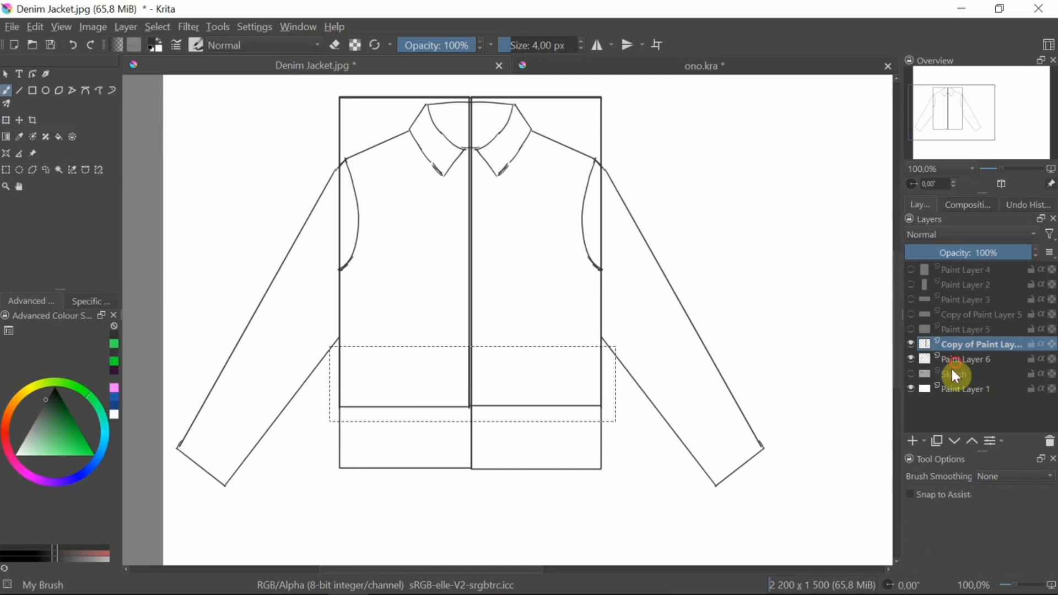
click(916, 356)
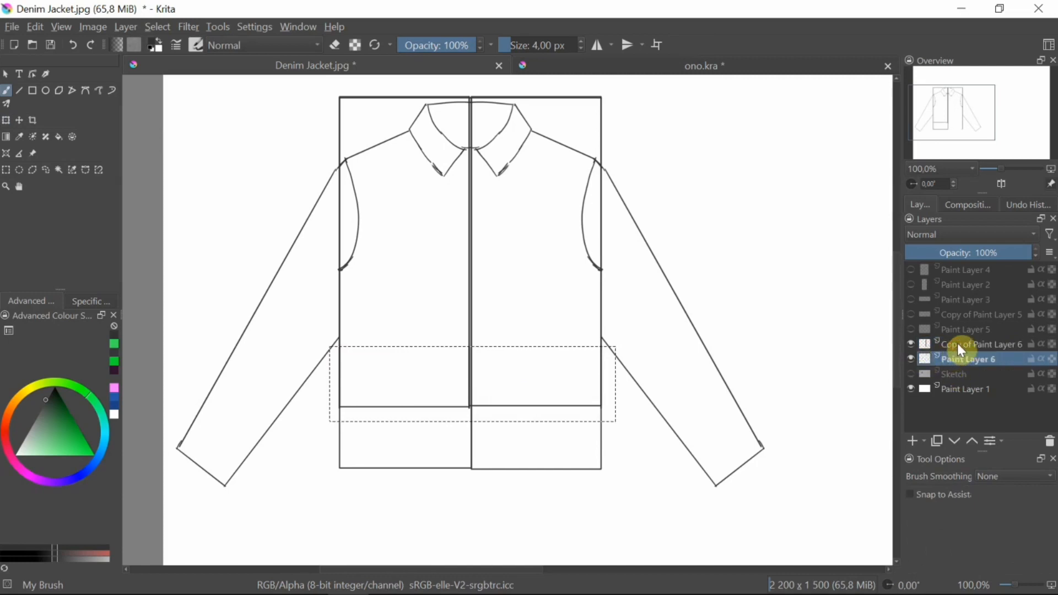
click(956, 343)
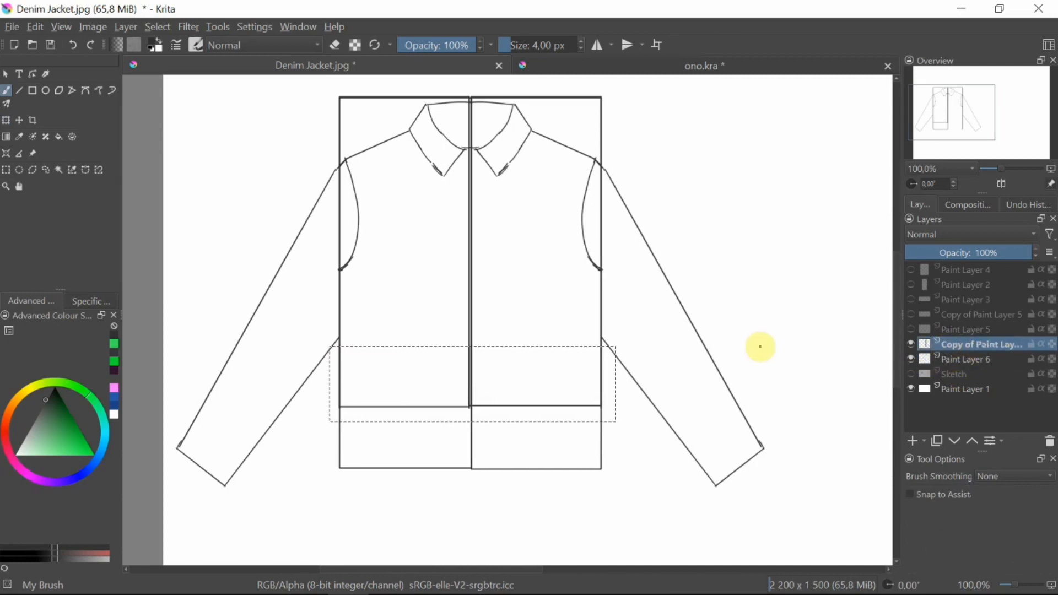
key(ctrl+shift+a)
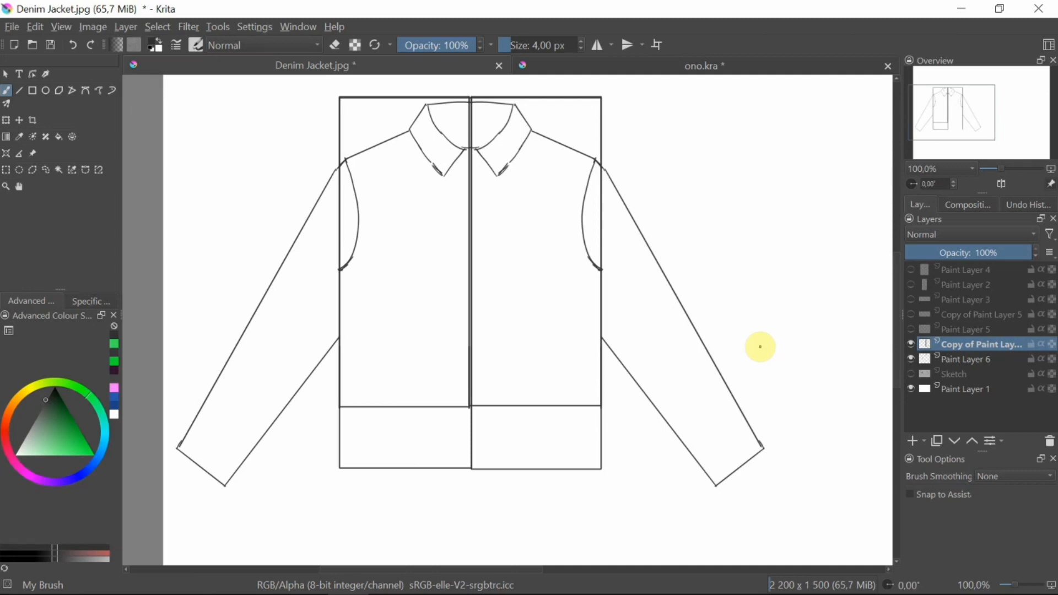
On Paint Layer 6, delete the old body outline below the raised hem within a selection of about 538 by 164 px, and deselect.
click(913, 363)
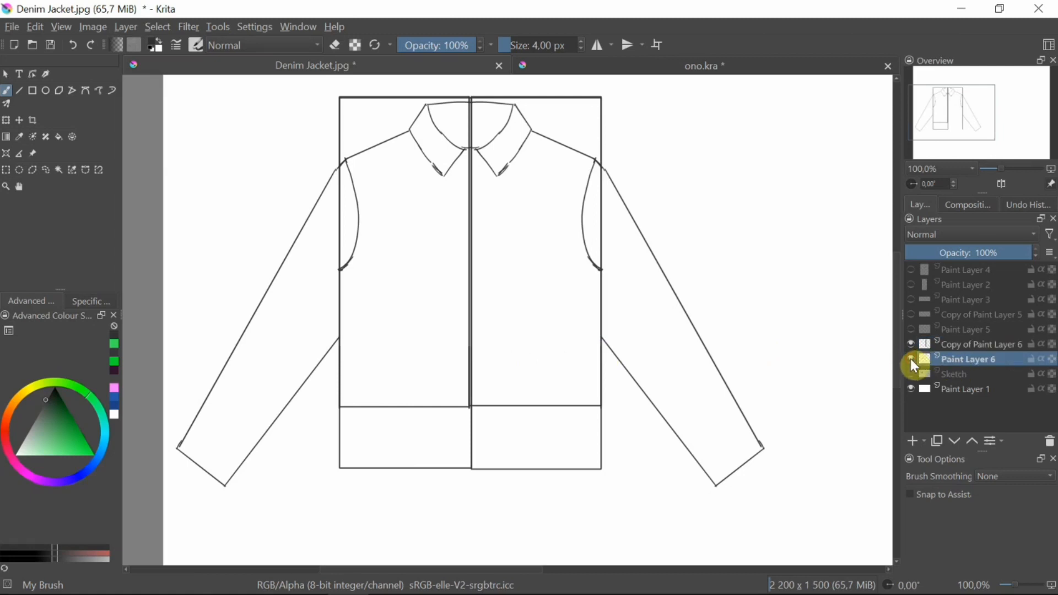
click(911, 360)
click(911, 360)
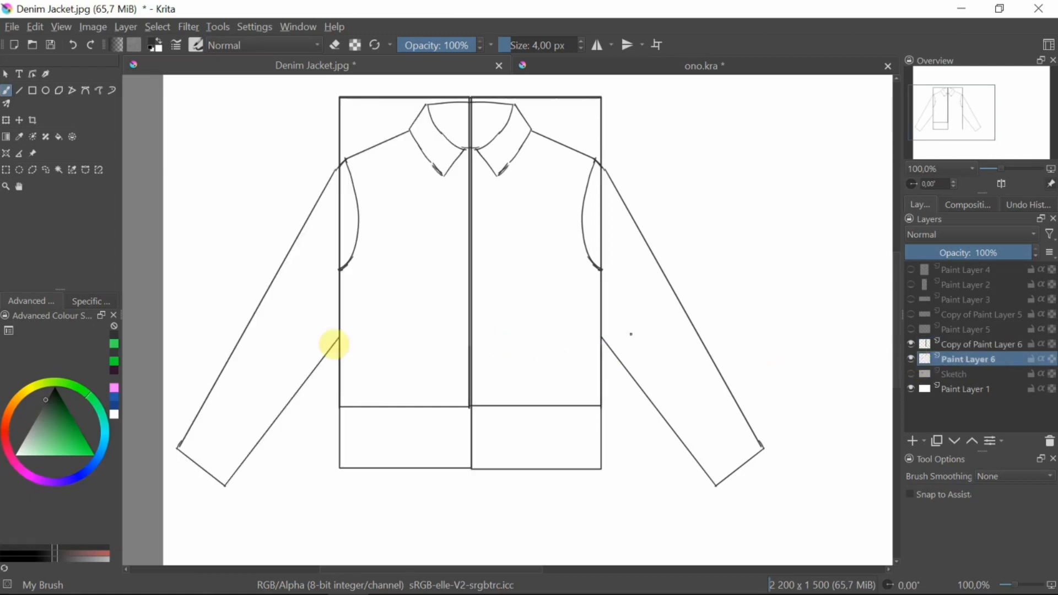
key(ctrl+r)
drag(623, 499, 327, 408)
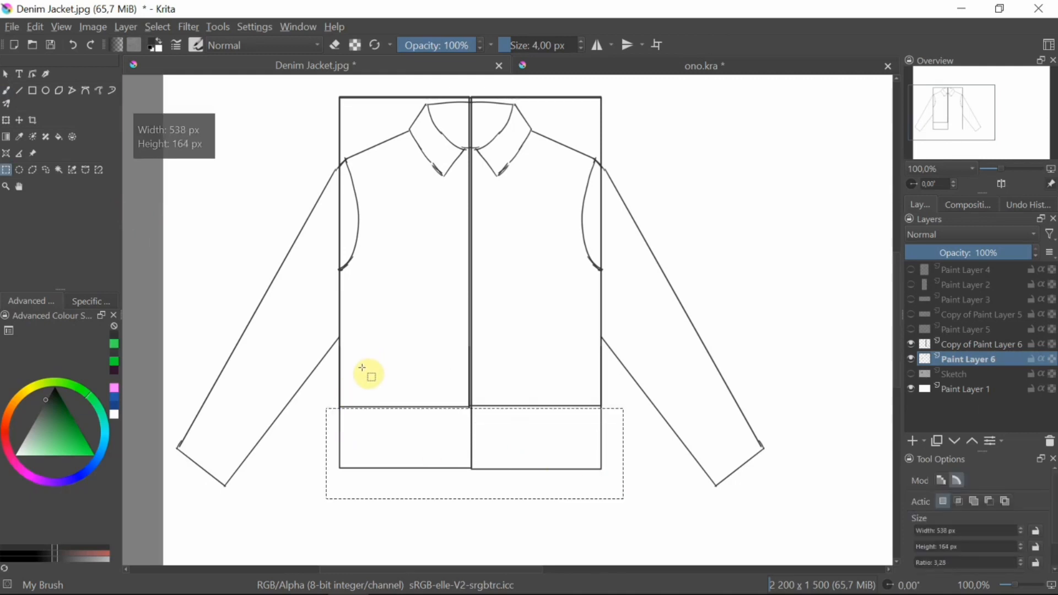
key(Delete)
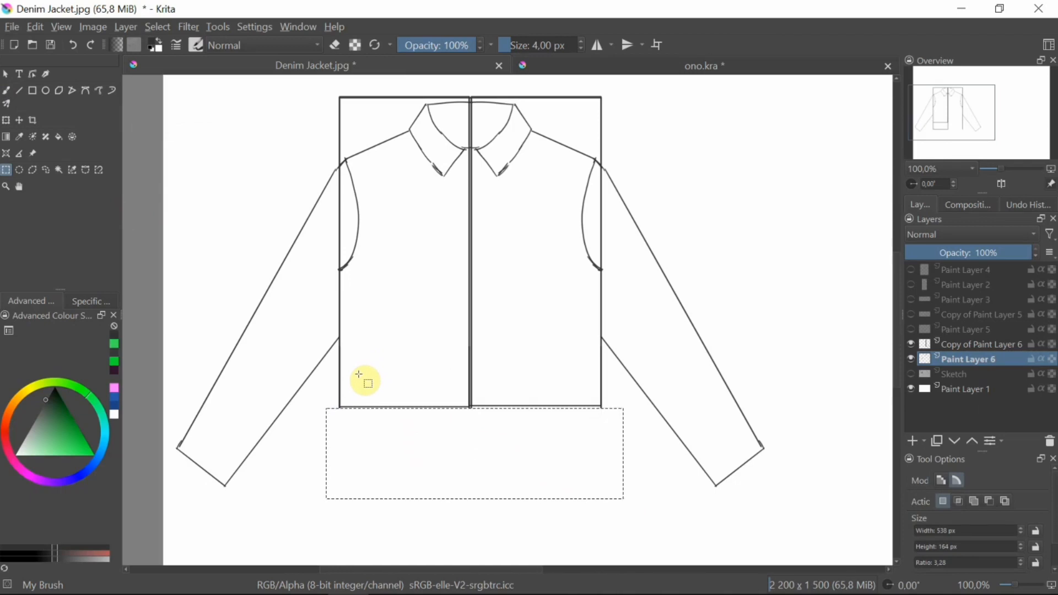
key(b)
key(ctrl+shift+a)
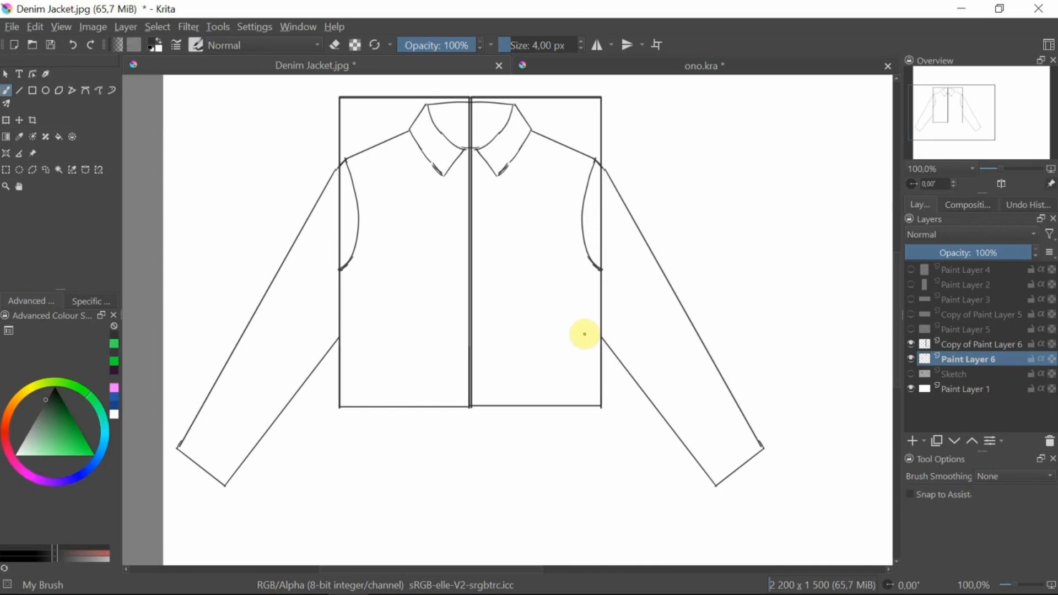
Merge the copied layer down into Paint Layer 6 and scale the whole jacket slightly narrower horizontally.
click(964, 346)
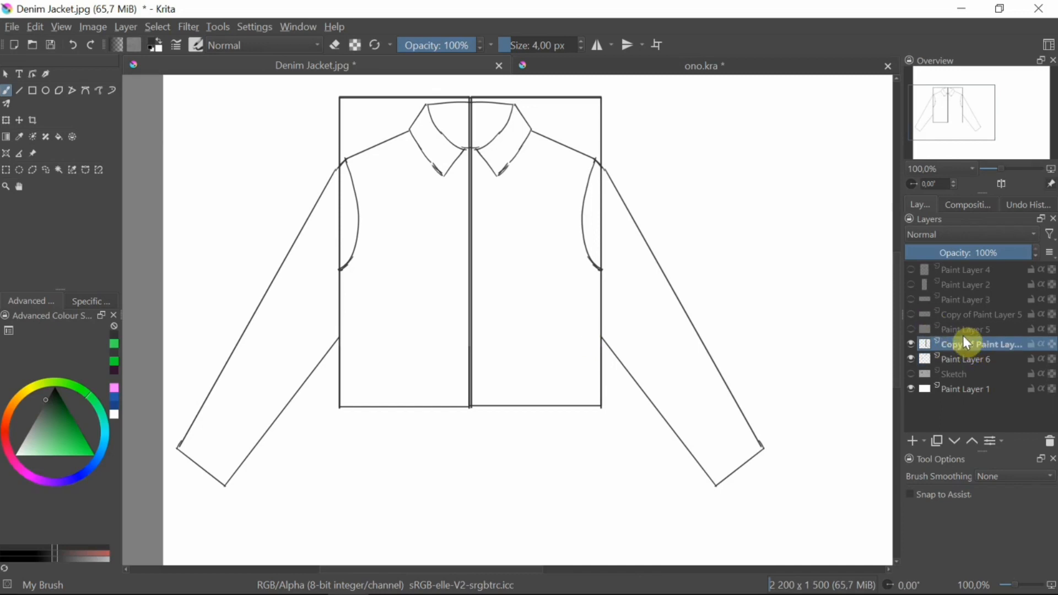
key(shift+Delete)
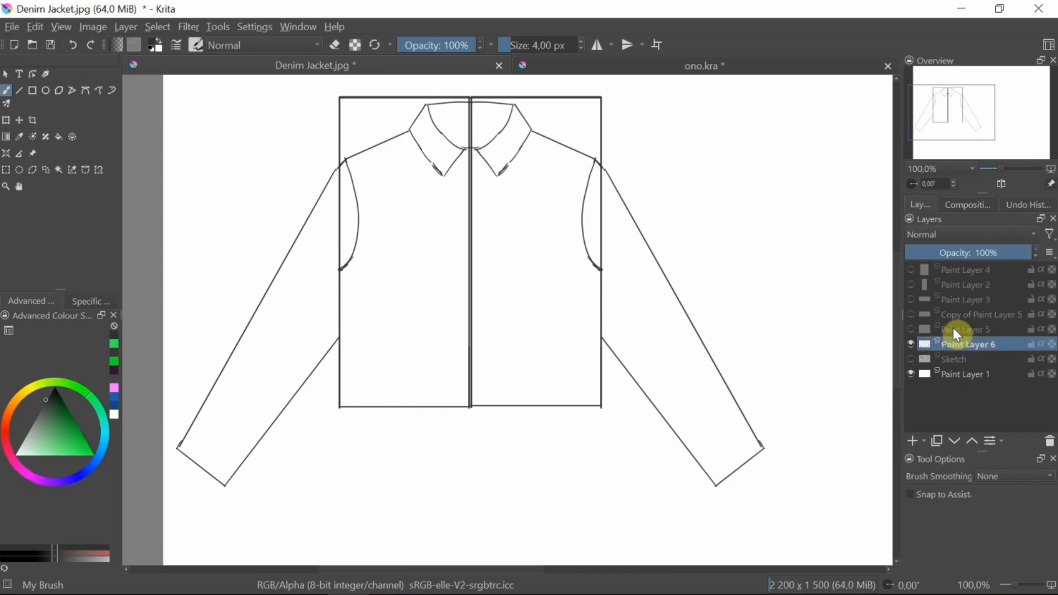
key(ctrl+t)
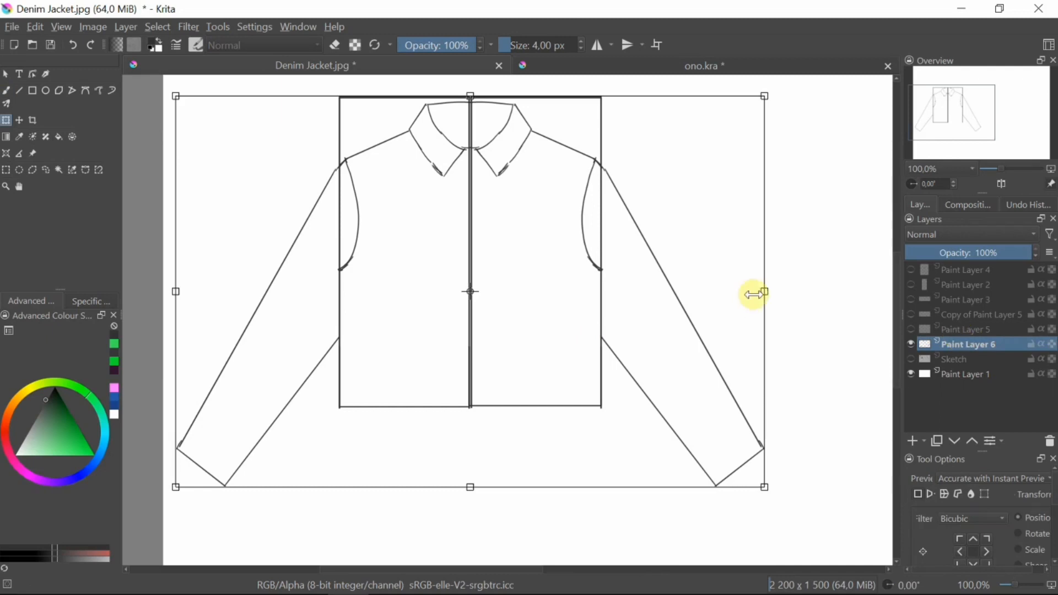
drag(744, 291, 732, 276)
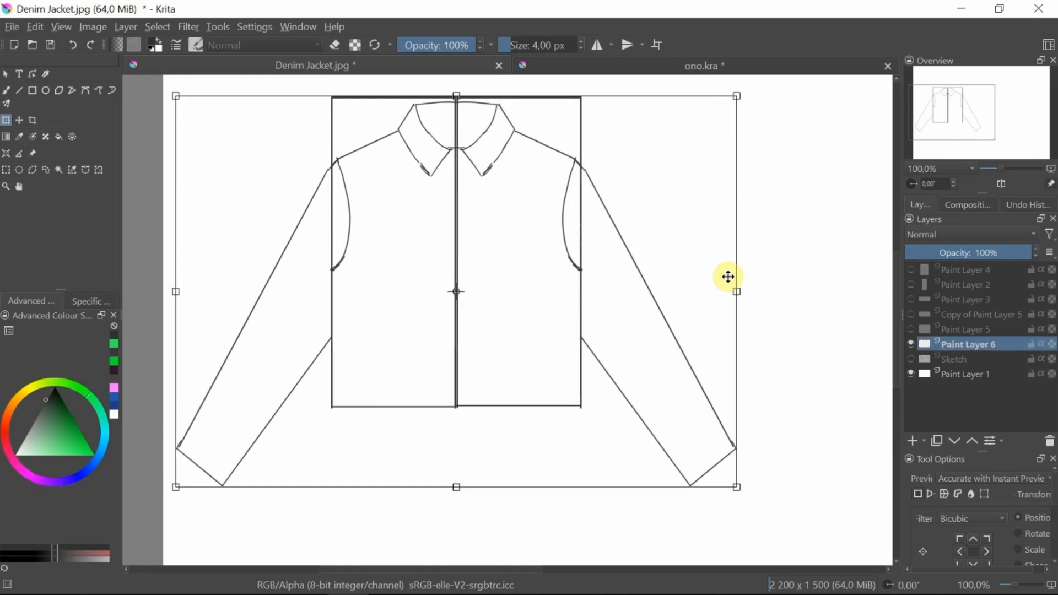
key(b)
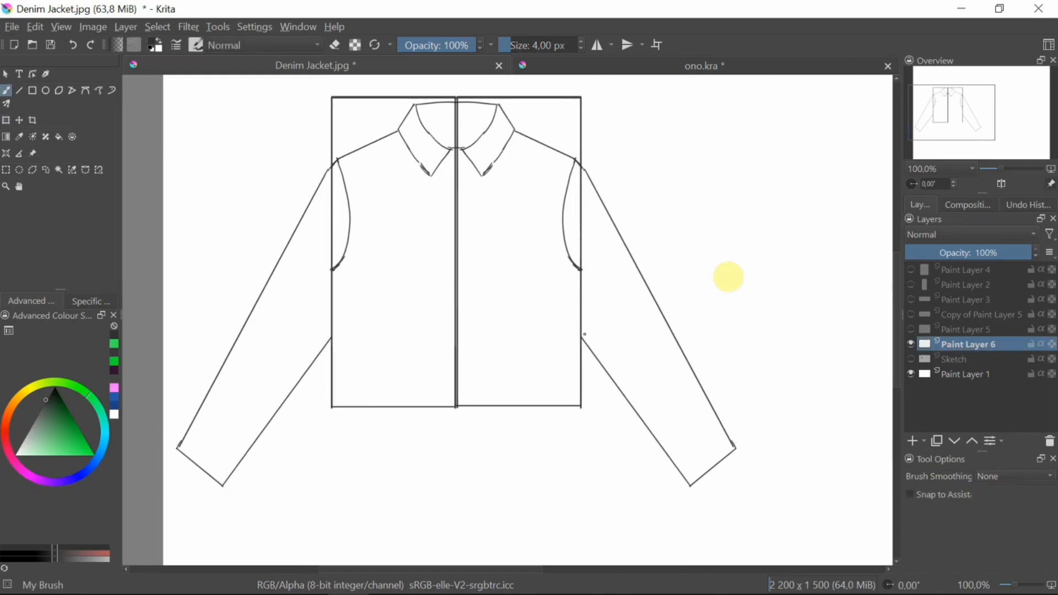
drag(574, 306, 579, 316)
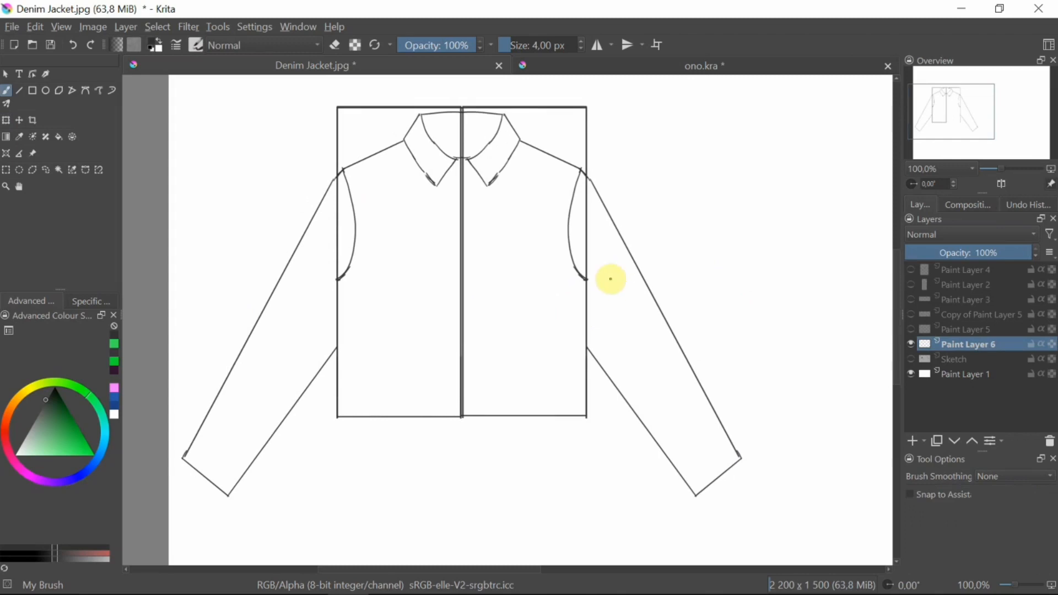
Hide Paint Layer 6, show the Sketch layer and set its opacity to 33%.
click(910, 344)
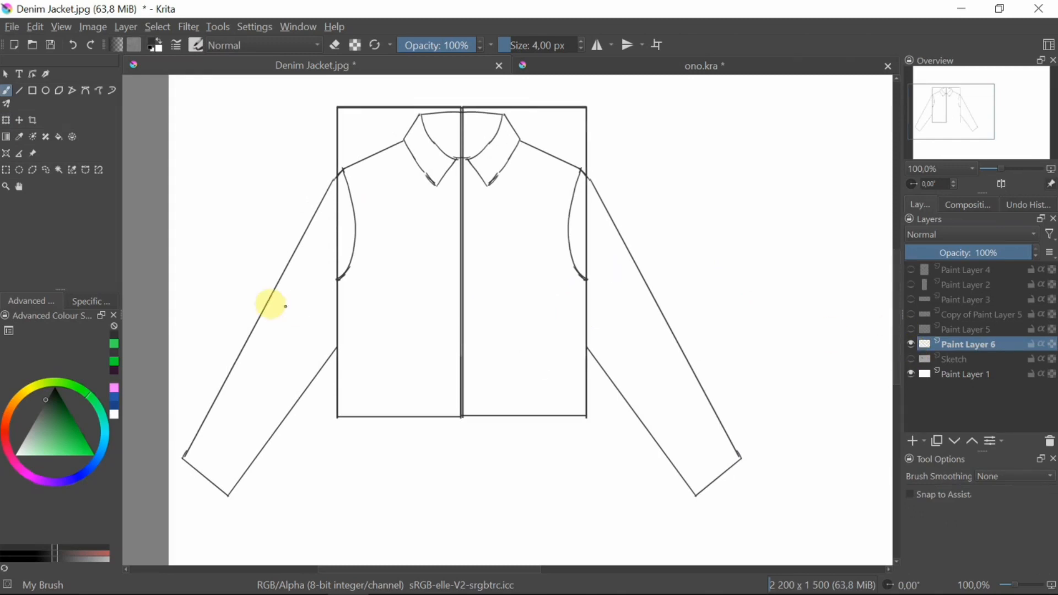
click(910, 344)
click(972, 362)
click(911, 359)
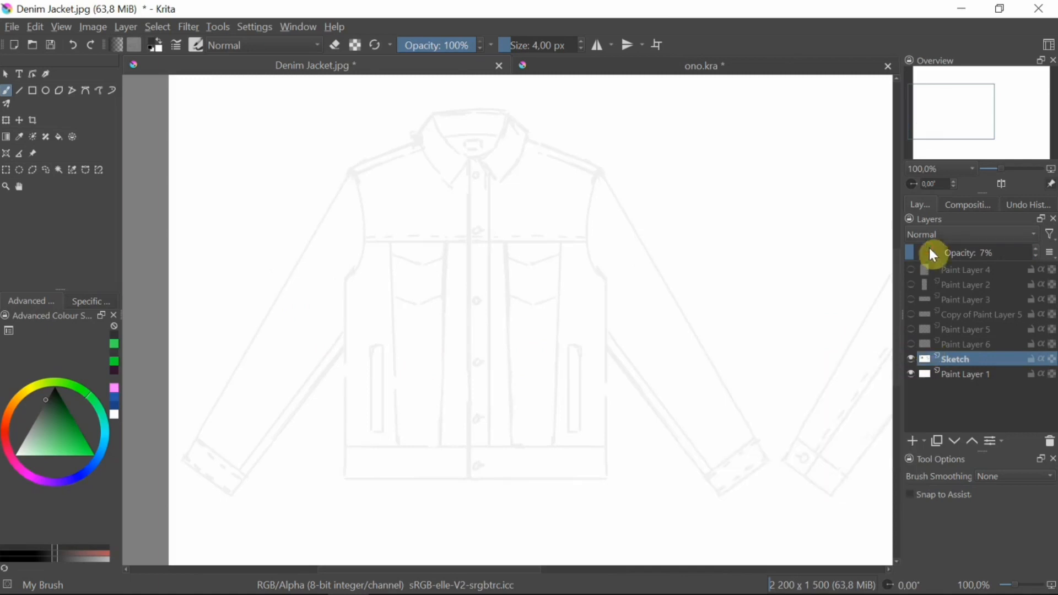
mouse_move(936, 252)
mouse_down()
mouse_move(961, 244)
mouse_move(965, 213)
mouse_move(964, 246)
mouse_move(944, 251)
mouse_up()
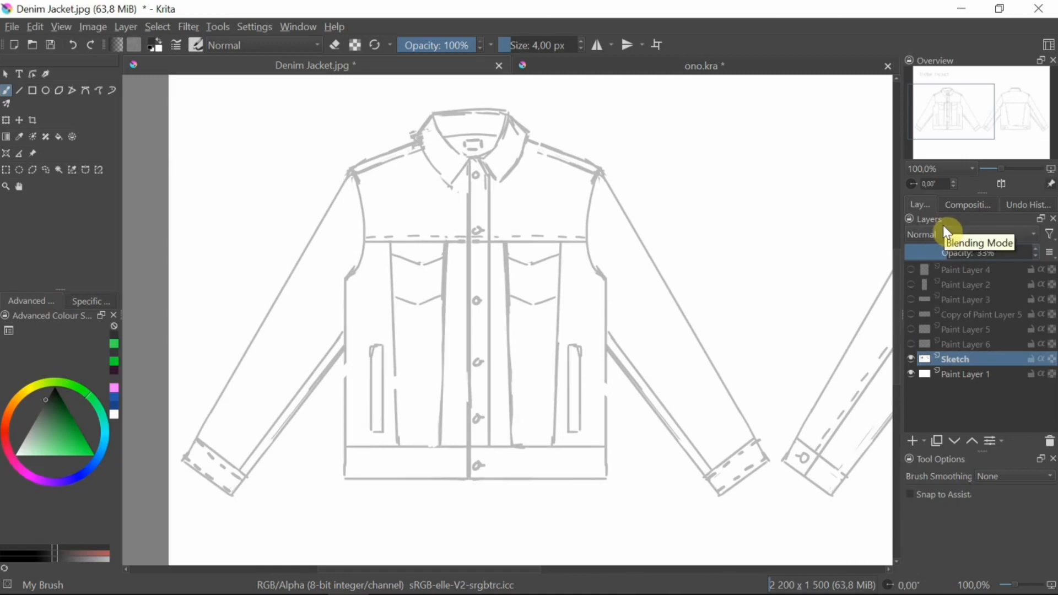
key(minus)
key(minus)
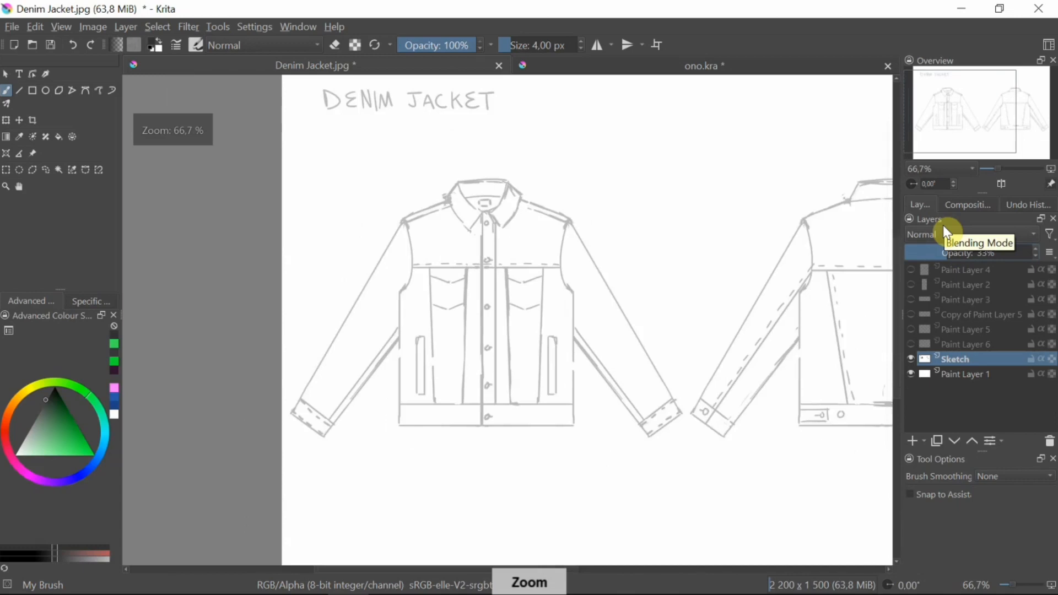
drag(652, 331, 432, 319)
drag(474, 349, 496, 299)
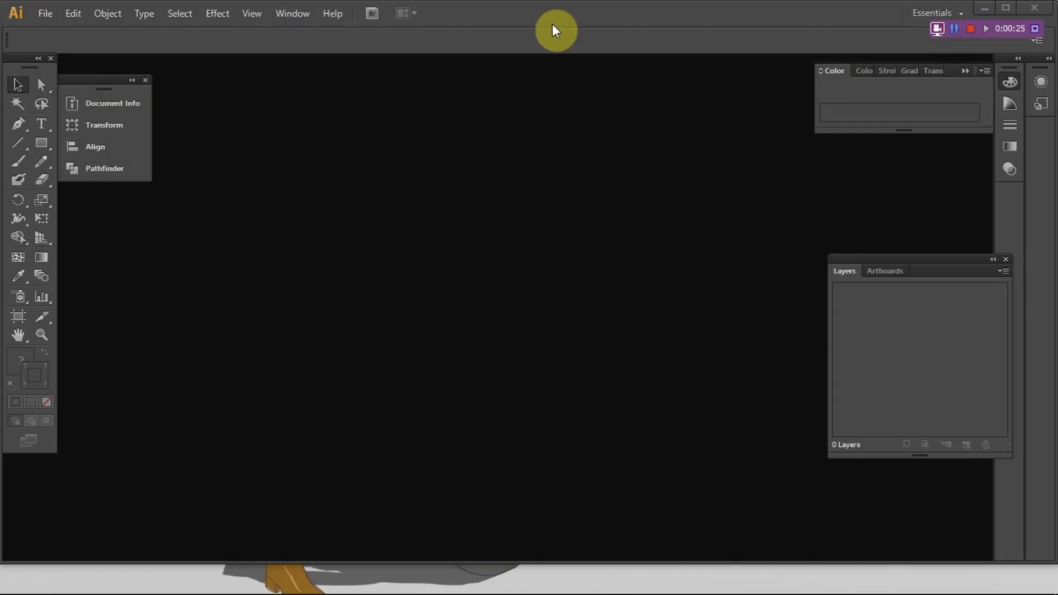
Create a new document with a width of 1400 pt and a height of 1000 pt.
click(43, 16)
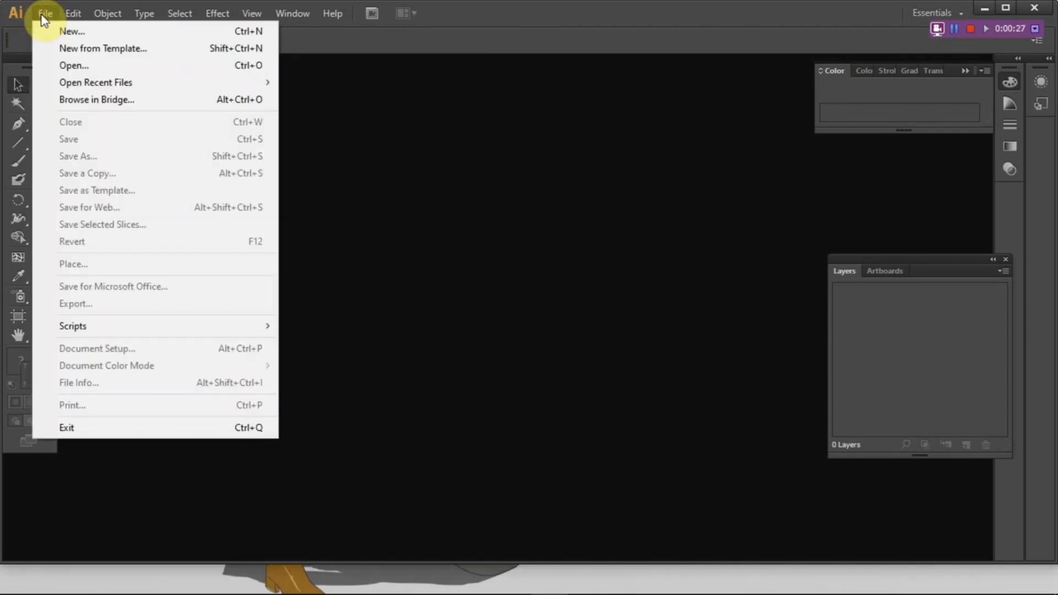
click(111, 32)
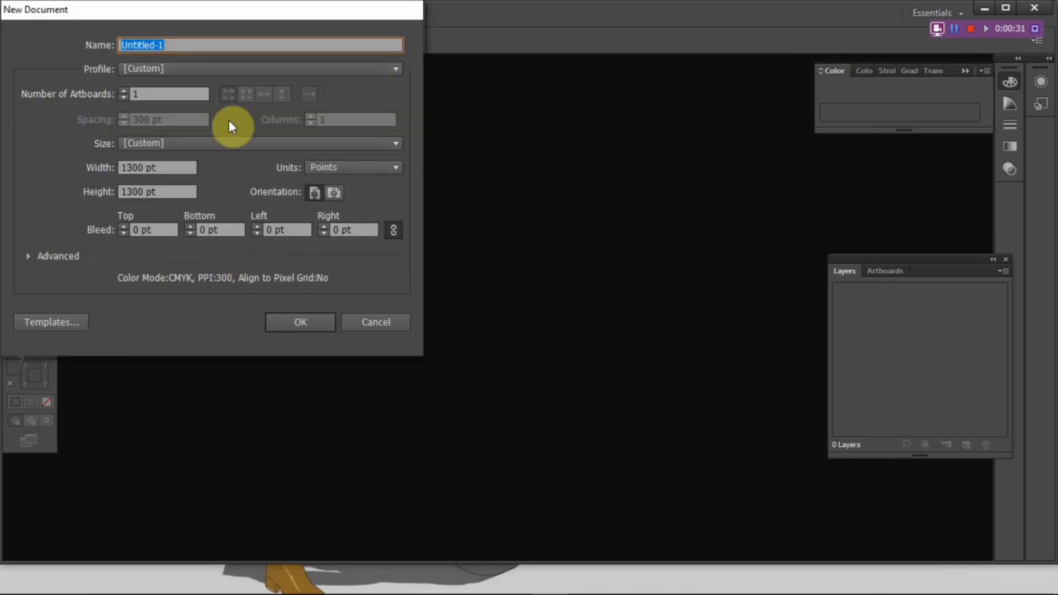
drag(256, 16, 557, 69)
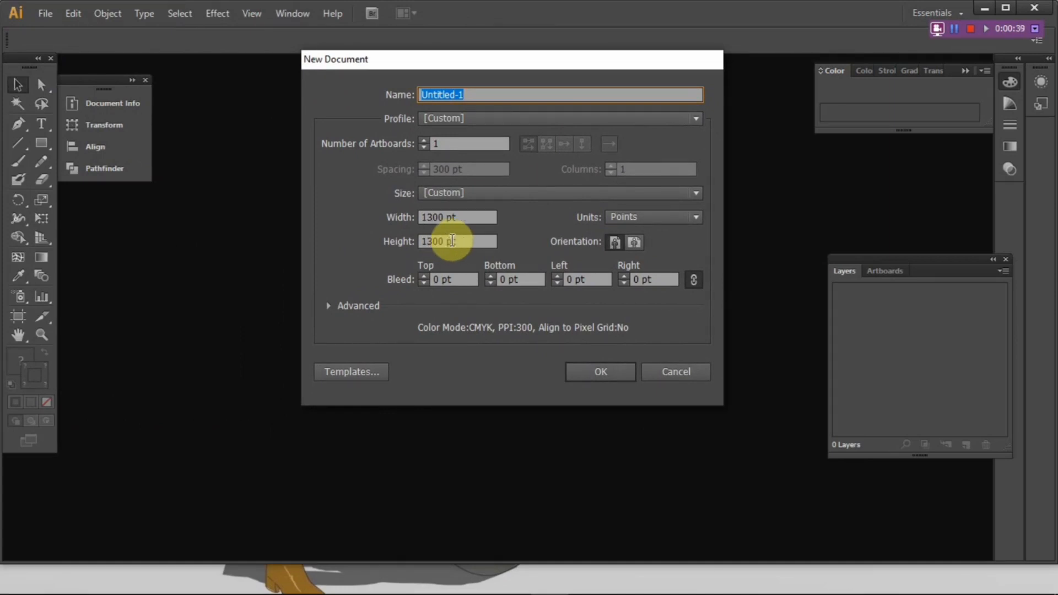
click(445, 217)
drag(443, 217, 420, 217)
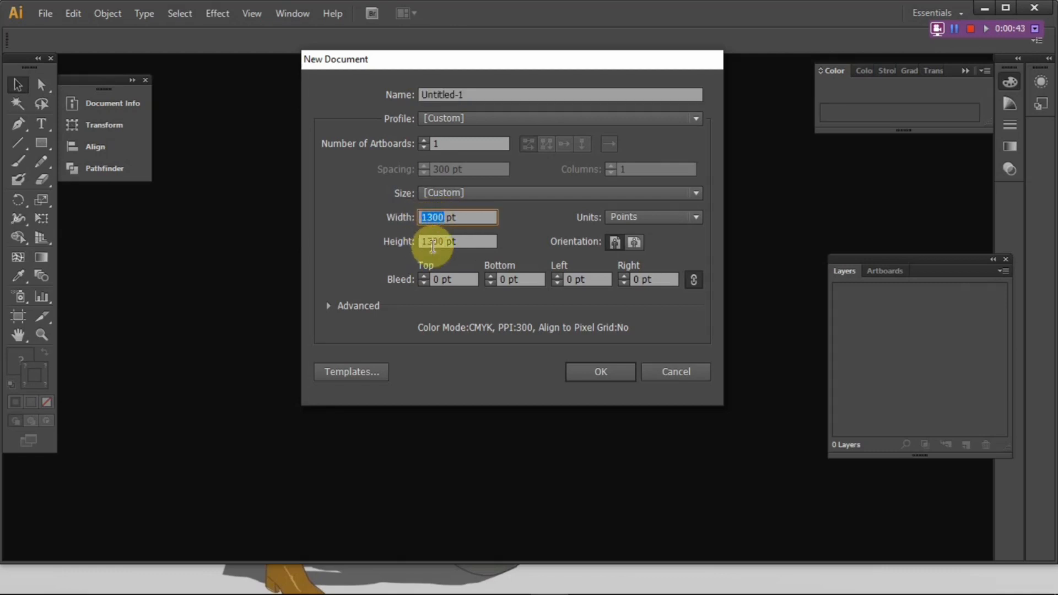
click(442, 241)
drag(443, 244, 410, 242)
text(1000)
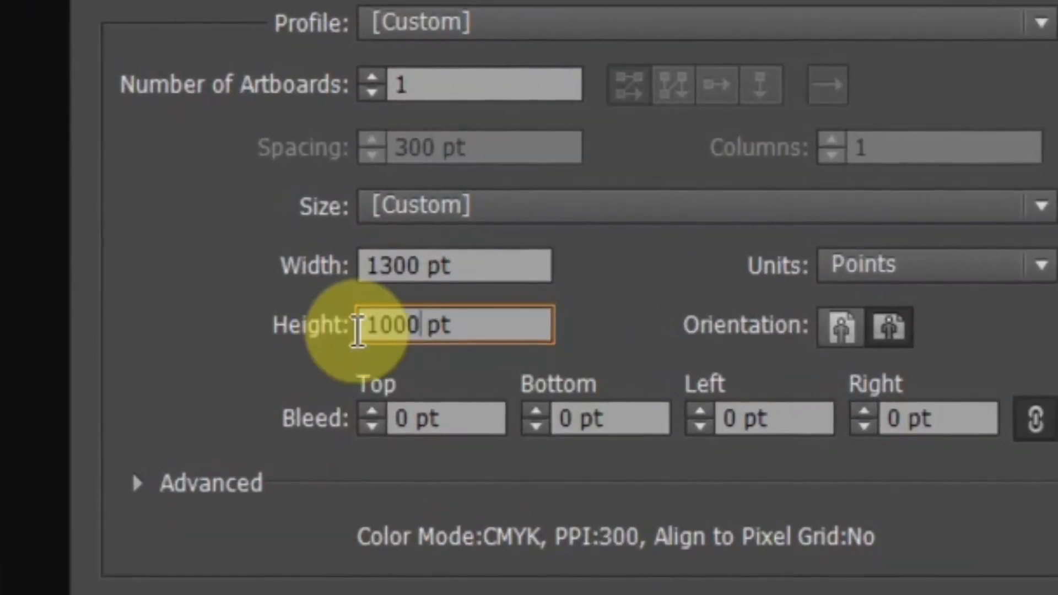
drag(420, 263, 338, 259)
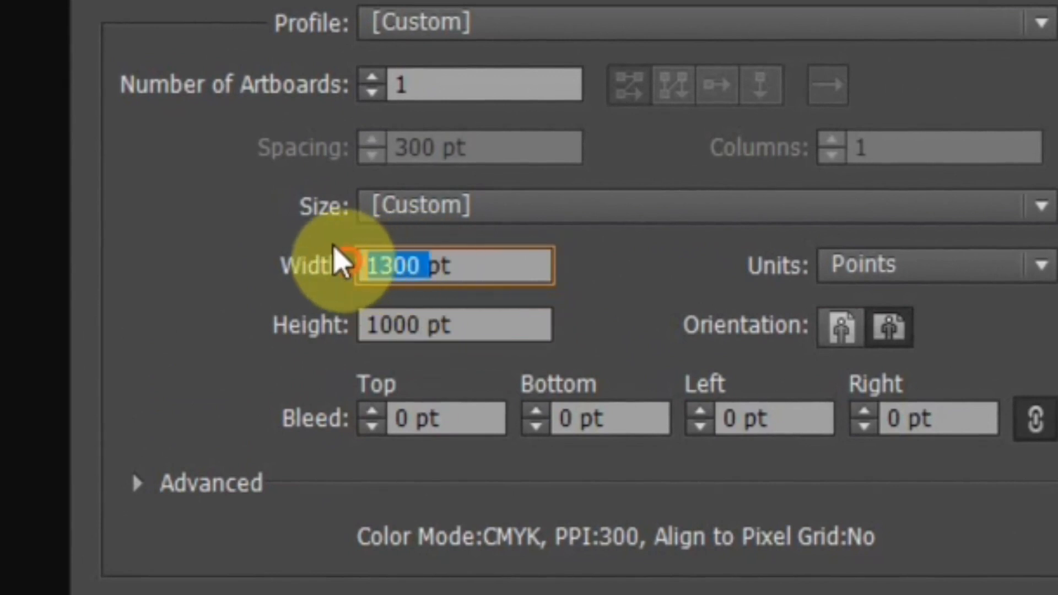
text(1400)
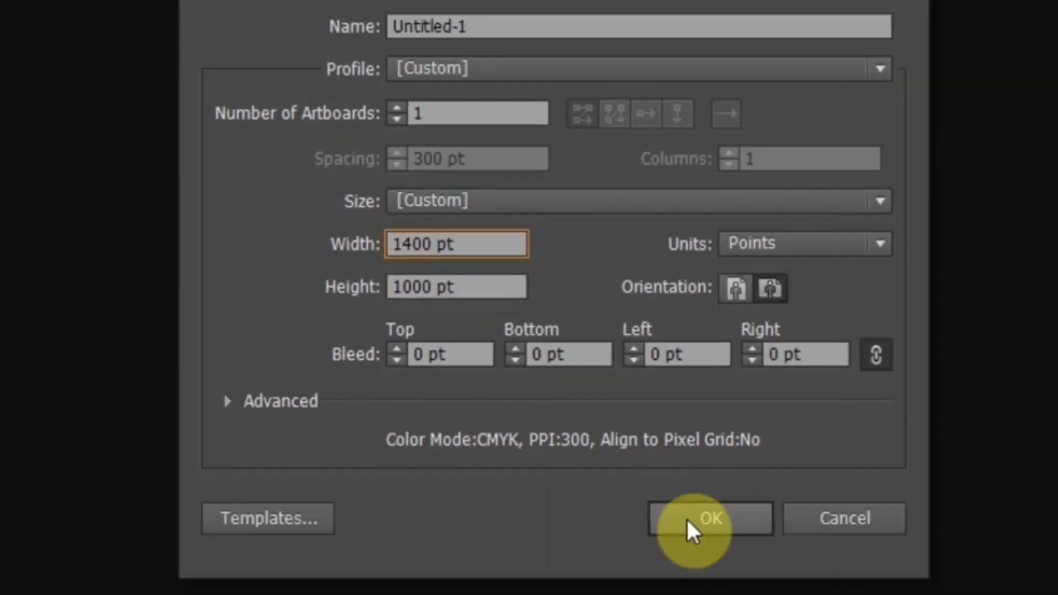
click(689, 522)
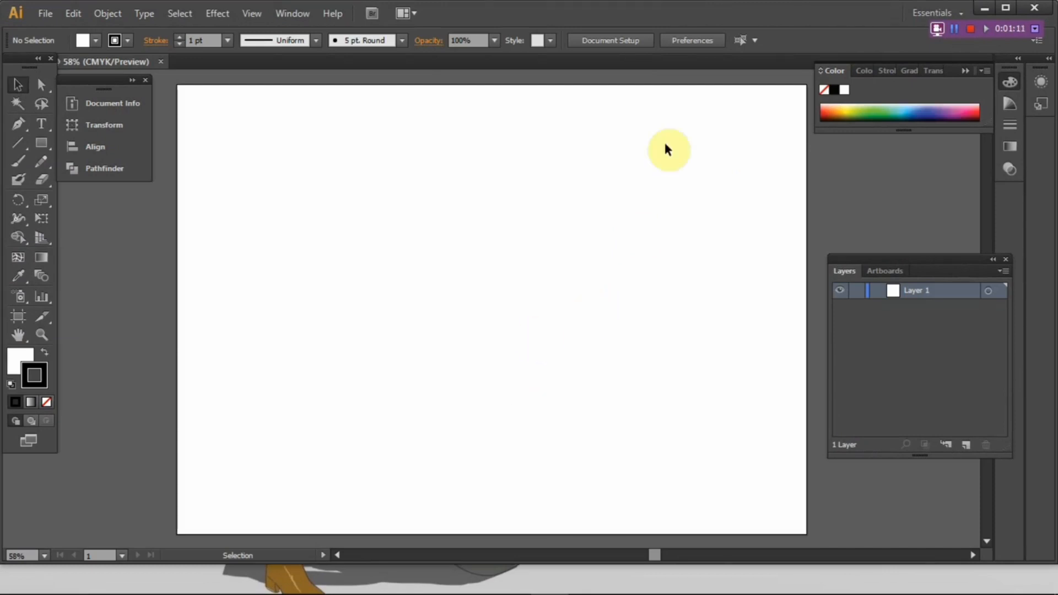
click(954, 28)
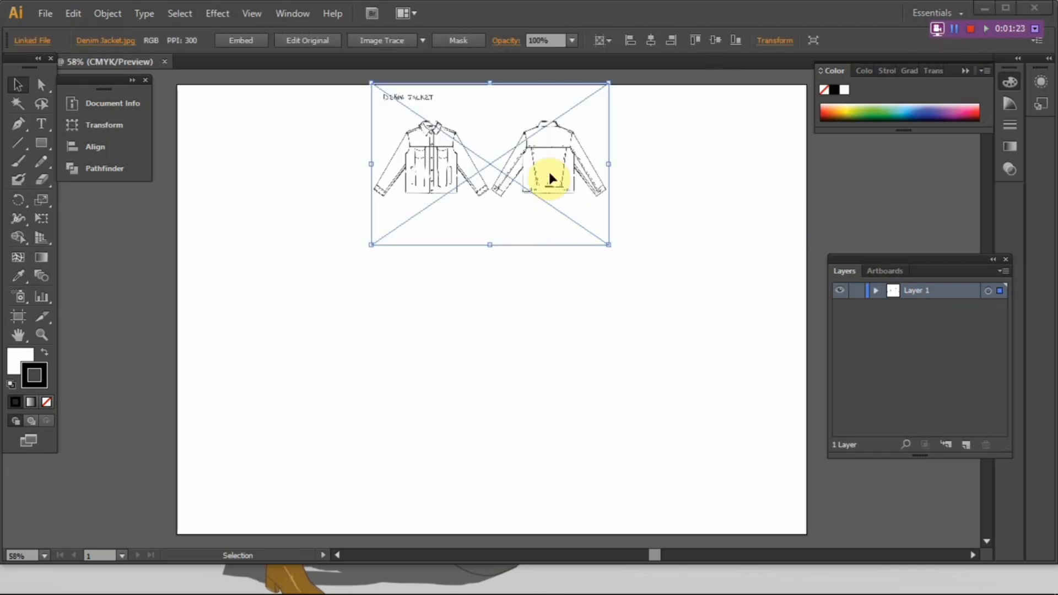
Move the placed Denim Jacket.jpg sketch down and to the left on the artboard, and deselect it.
click(656, 214)
drag(460, 176, 378, 287)
click(573, 263)
scroll(508, 348, down, 1)
scroll(517, 348, down, 1)
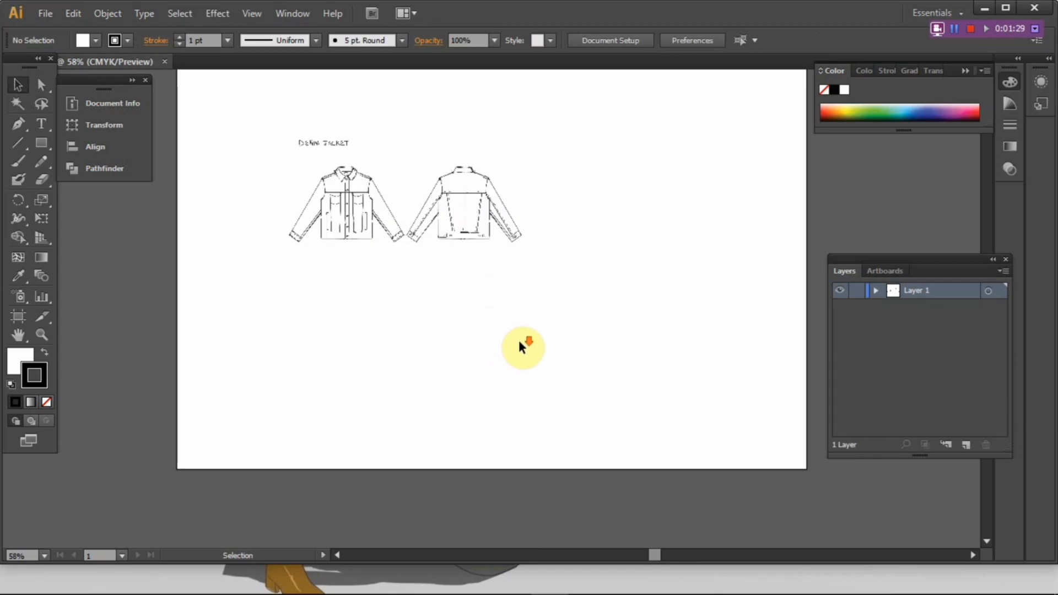
Isolate the linked sketch image and scale it up proportionally from its lower-right corner to about double its size.
double_click(456, 225)
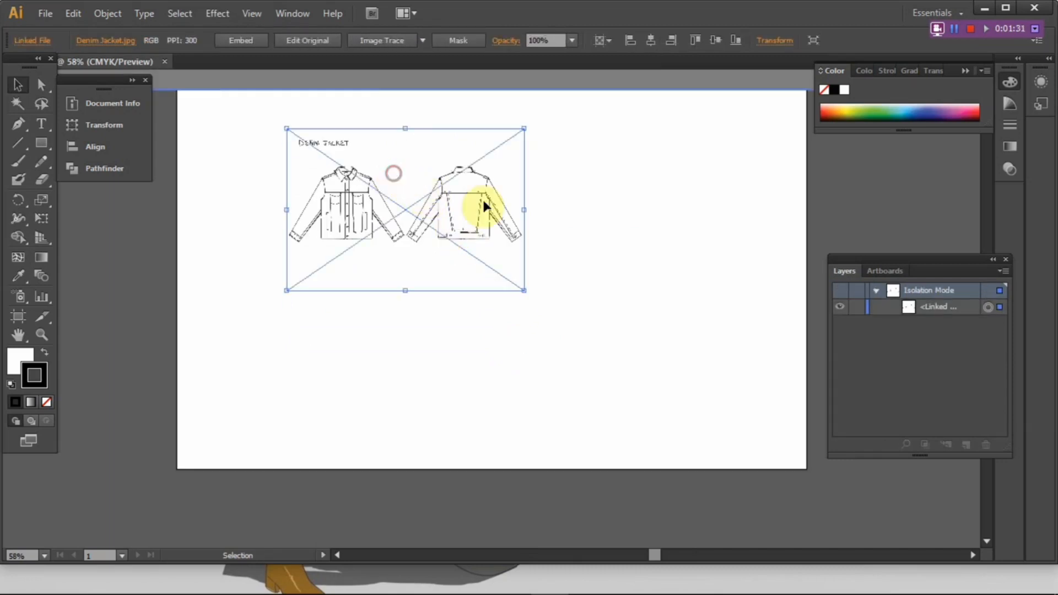
click(559, 217)
click(460, 232)
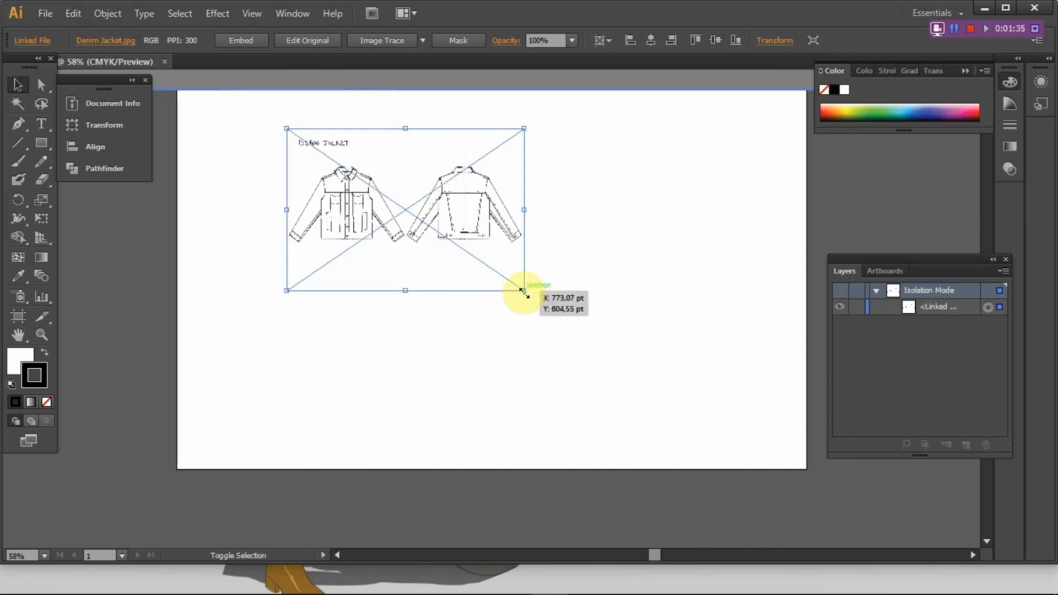
drag(523, 292, 754, 460)
click(699, 498)
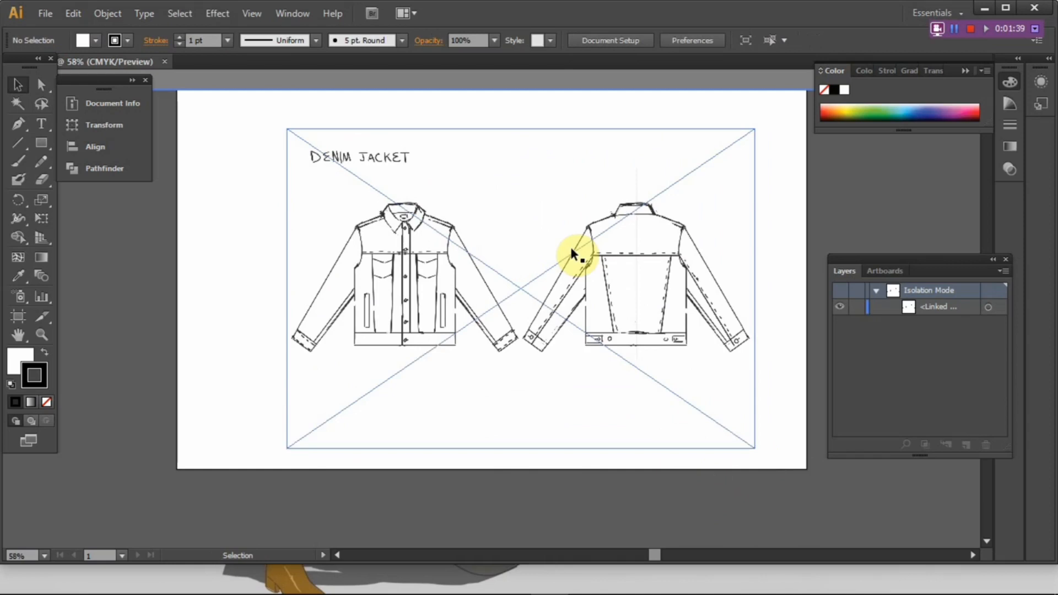
Move the sketch image up and to the left, and enlarge it until it nearly spans the artboard's width.
scroll(571, 254, up, 1)
drag(567, 337, 517, 283)
scroll(518, 283, up, 1)
drag(515, 330, 469, 292)
drag(657, 449, 786, 501)
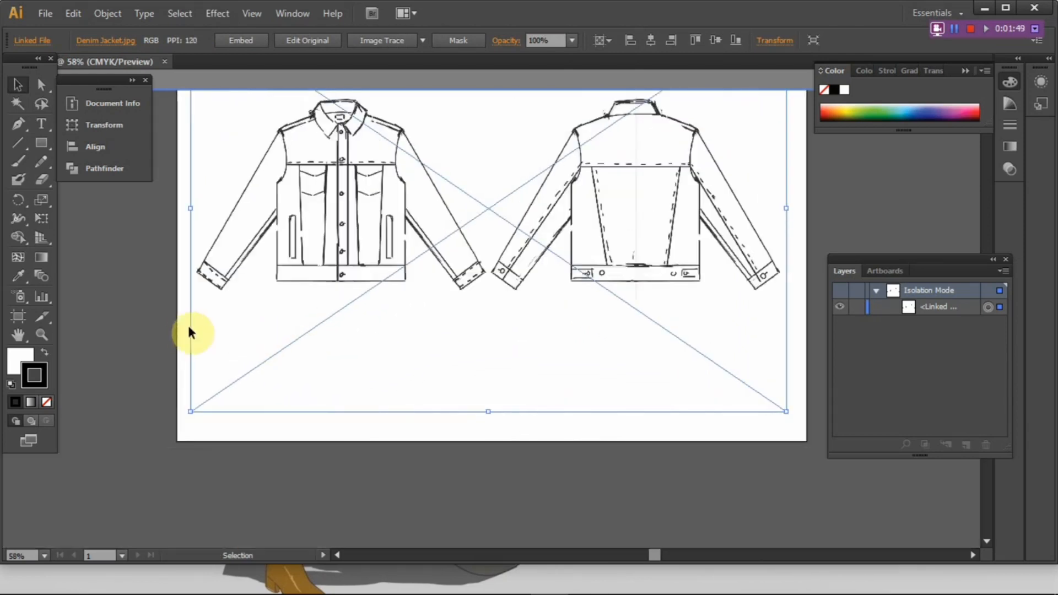
click(150, 326)
scroll(302, 290, up, 4)
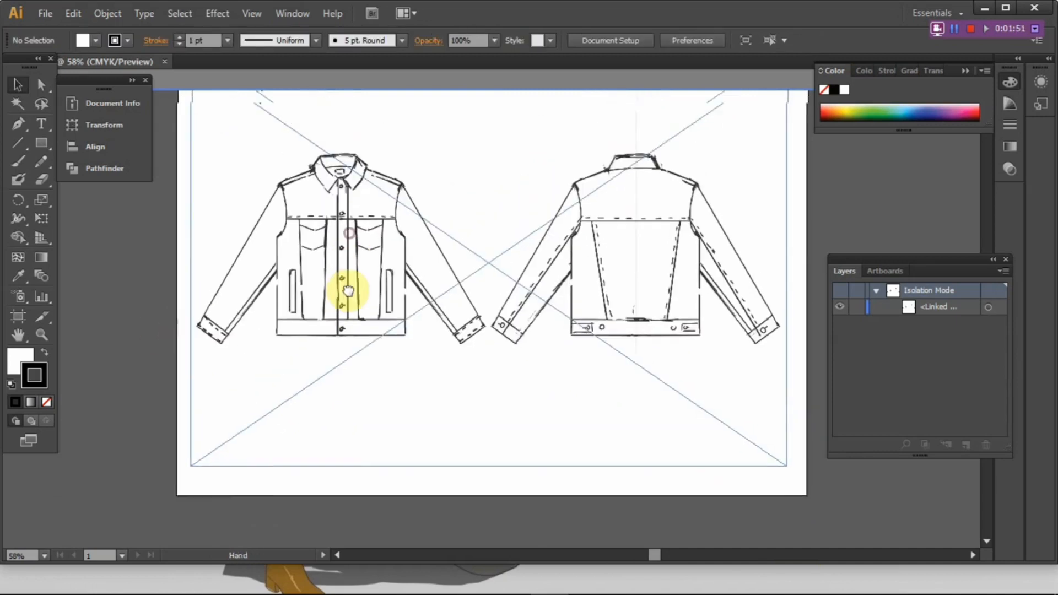
Set the opacity of the linked sketch image to 30% and deselect it.
click(373, 308)
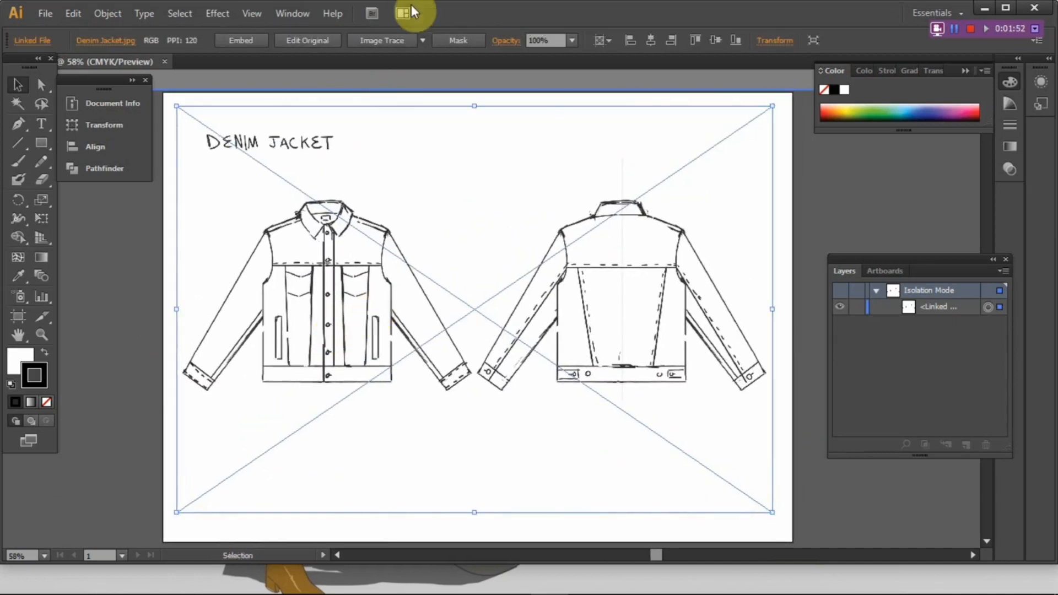
click(572, 40)
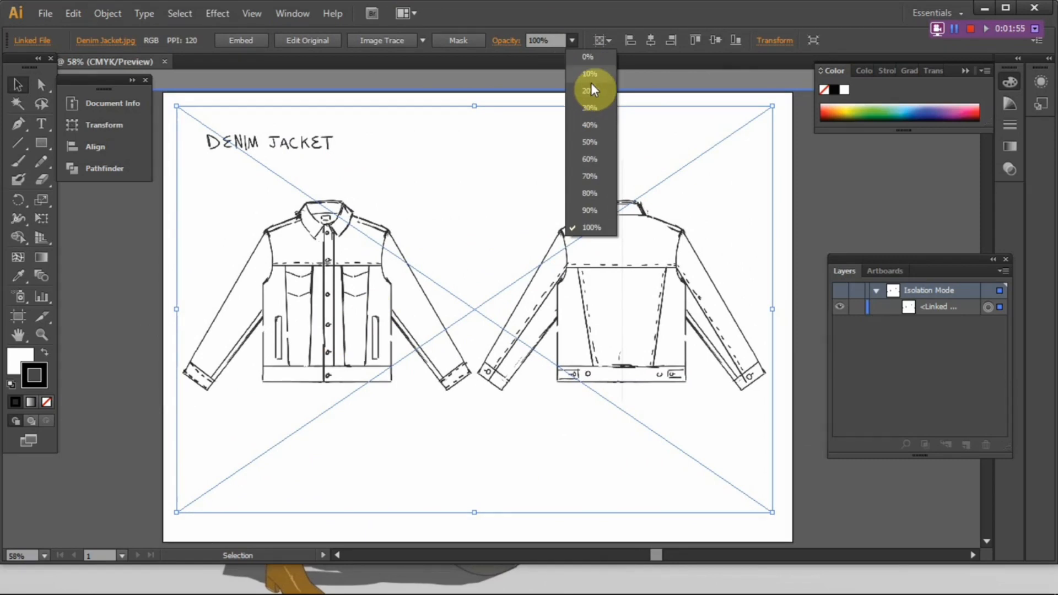
click(589, 77)
click(571, 41)
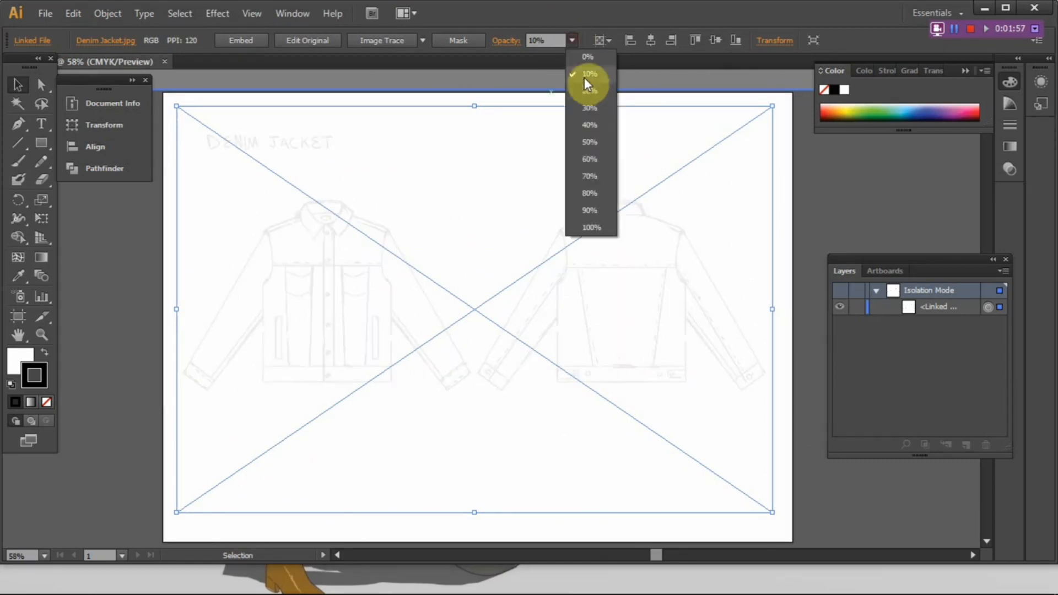
click(588, 109)
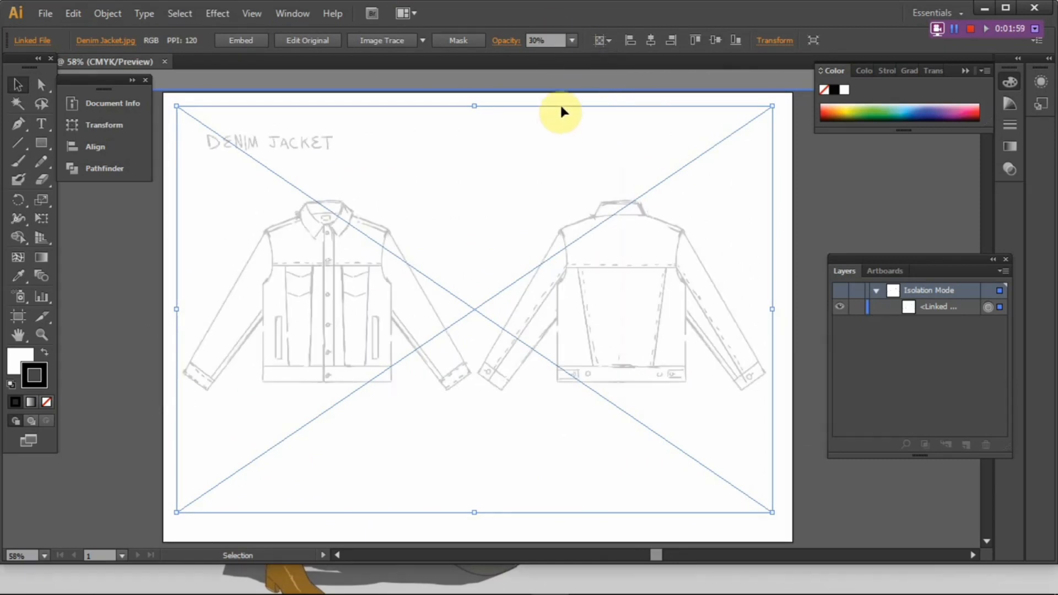
click(564, 97)
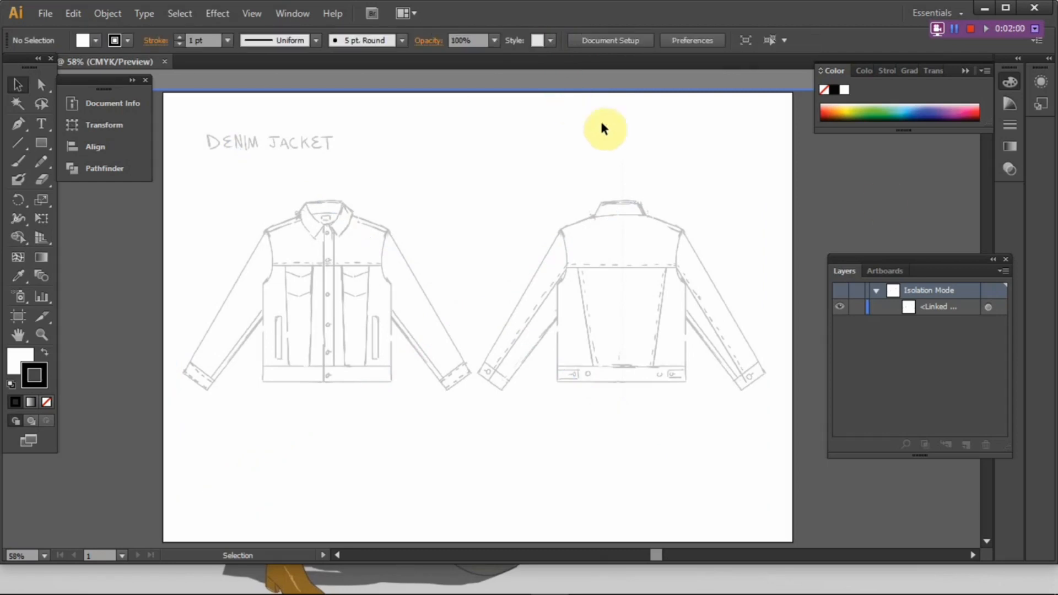
Outside isolation mode, lock Layer 1 and add a new layer named Lines above it.
double_click(872, 237)
click(858, 291)
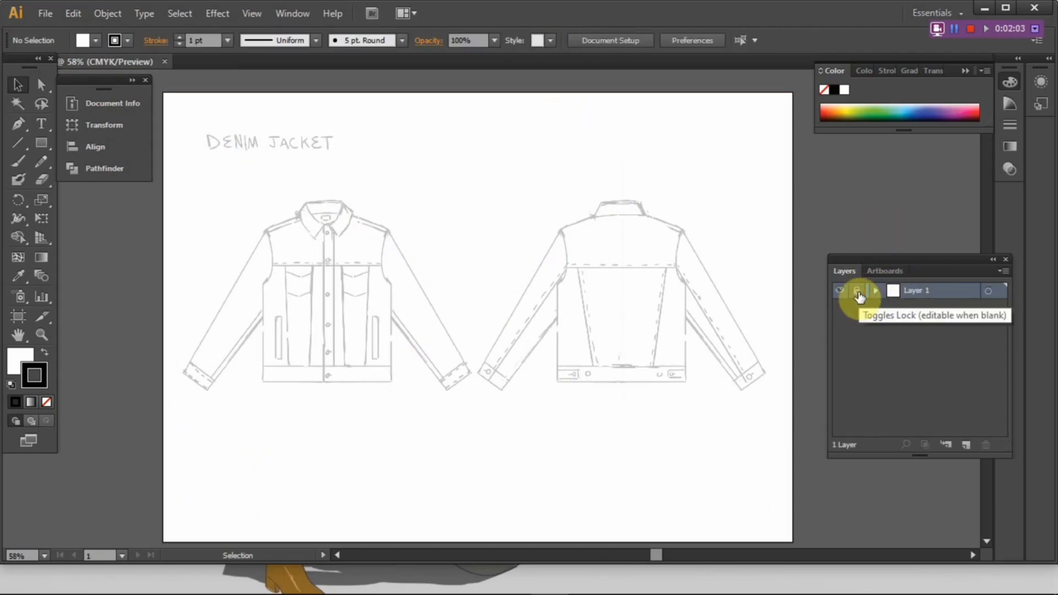
click(1000, 268)
click(941, 207)
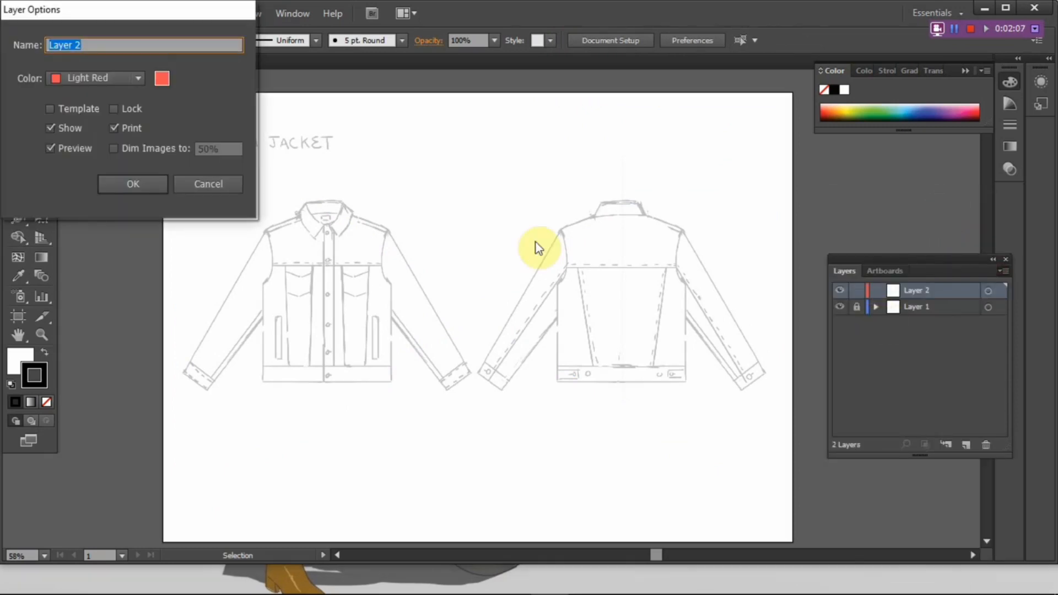
key(BackSpace)
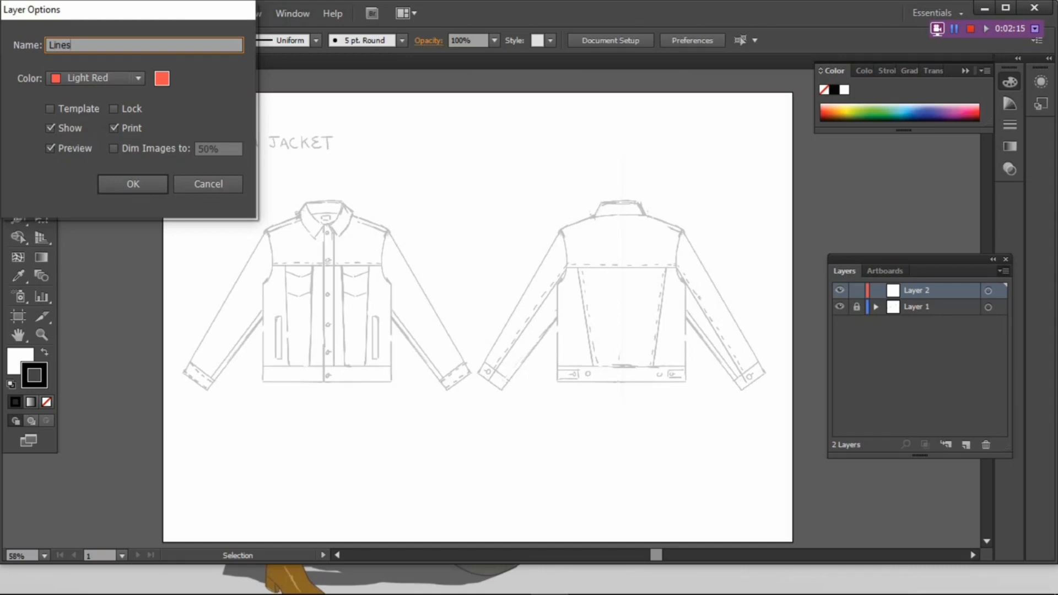
key(Return)
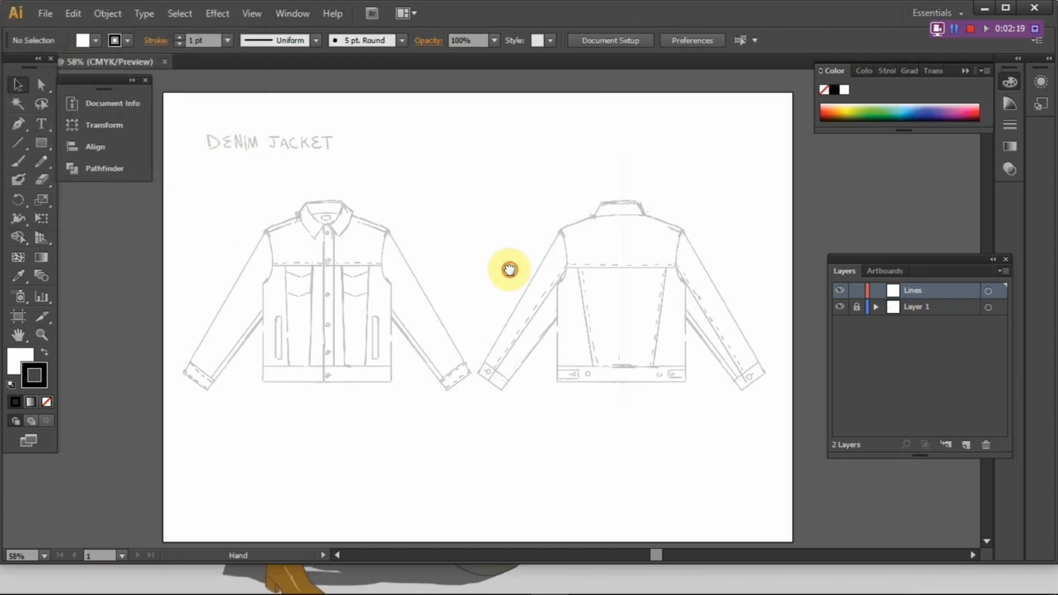
Draw a closed five-sided shape with the Pen tool over the front jacket's hem on the Lines layer, and deselect it.
drag(508, 267, 524, 276)
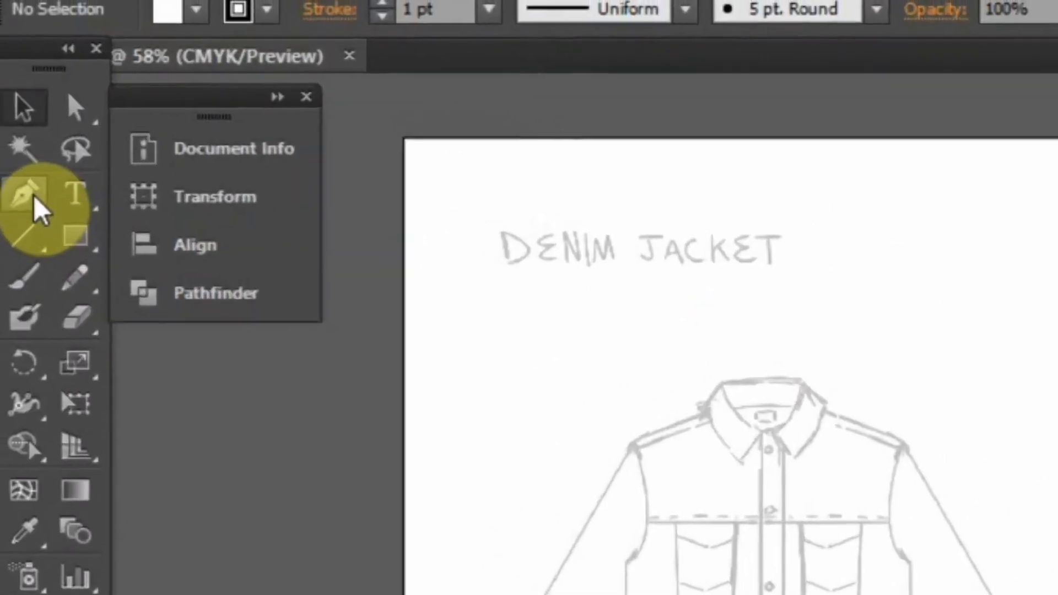
click(51, 213)
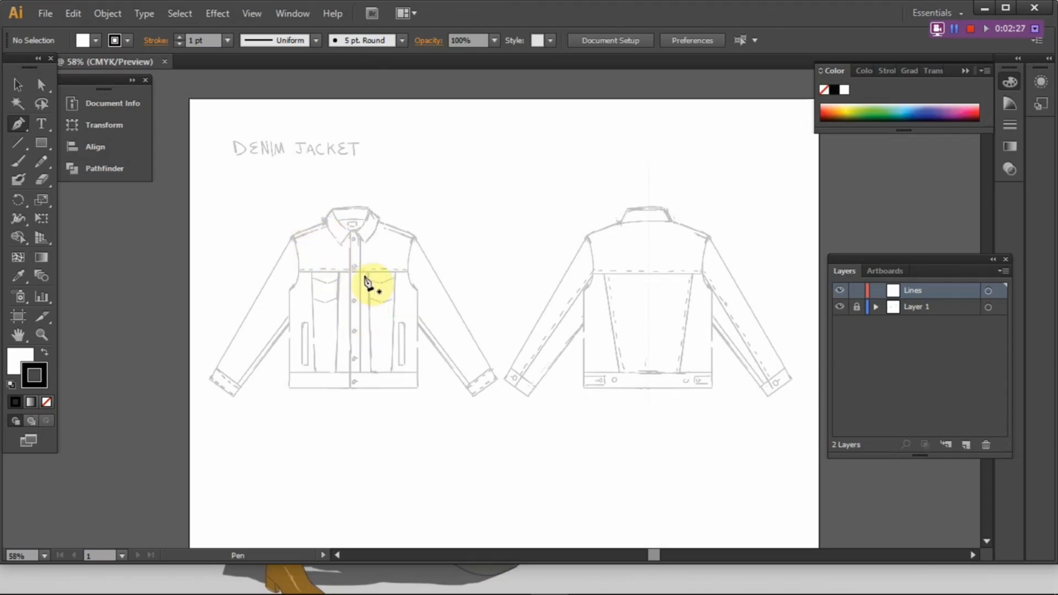
scroll(350, 309, up, 3)
scroll(350, 295, down, 4)
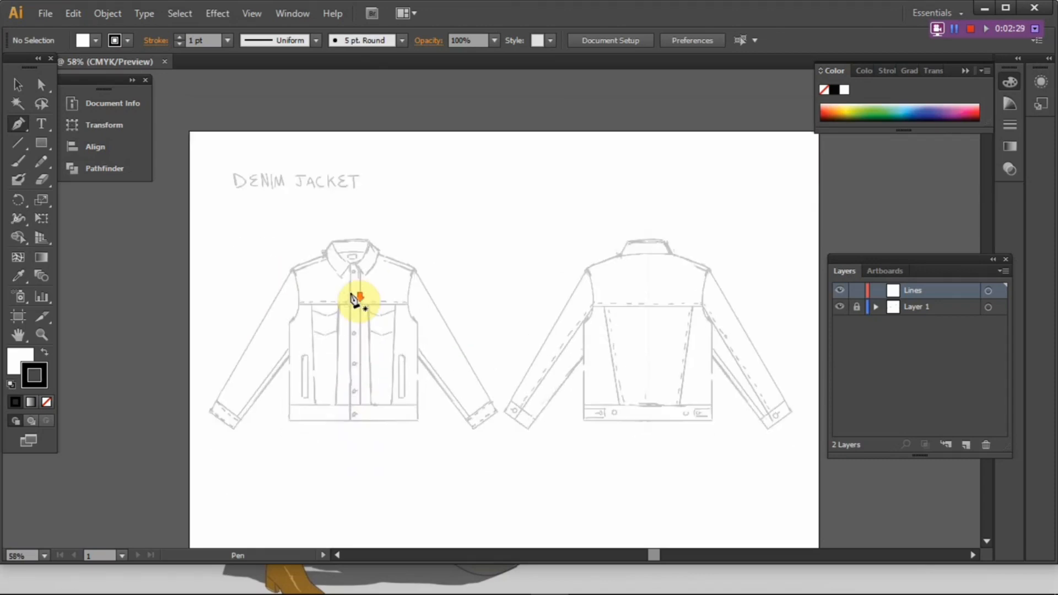
scroll(358, 300, down, 1)
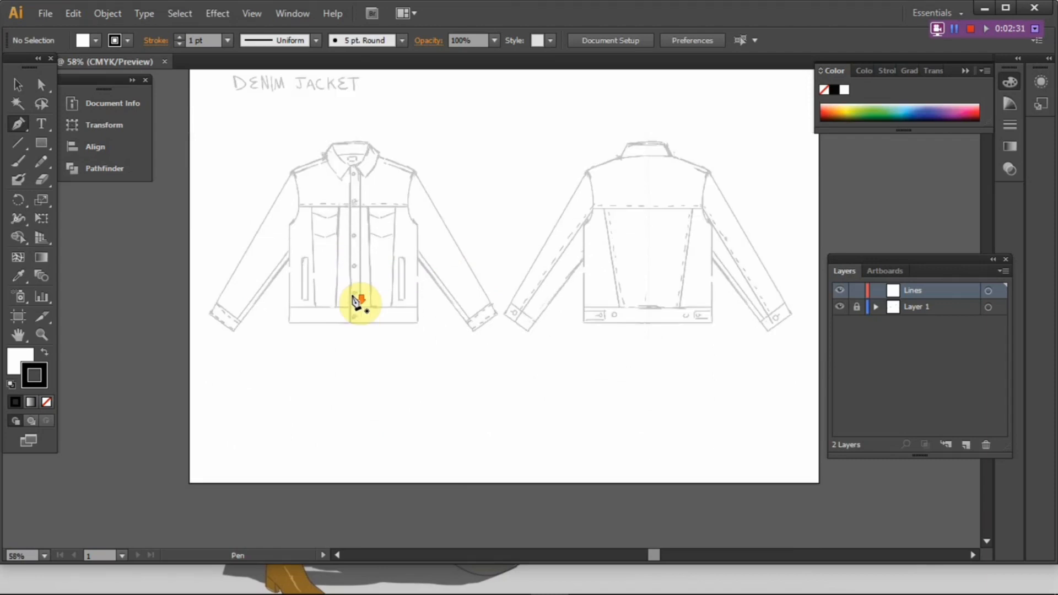
click(368, 329)
click(318, 297)
click(414, 286)
click(413, 313)
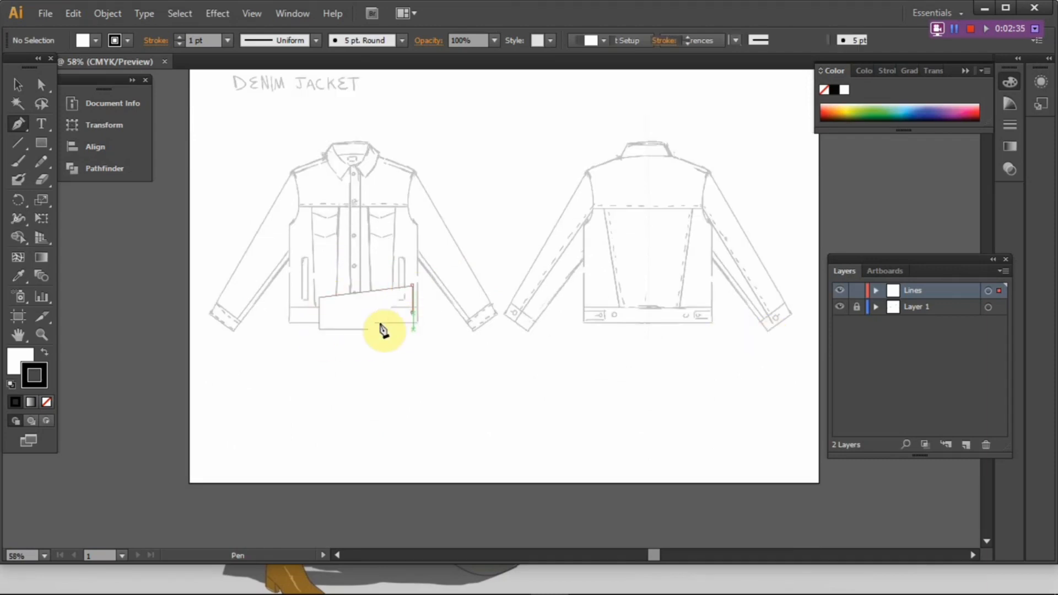
click(368, 329)
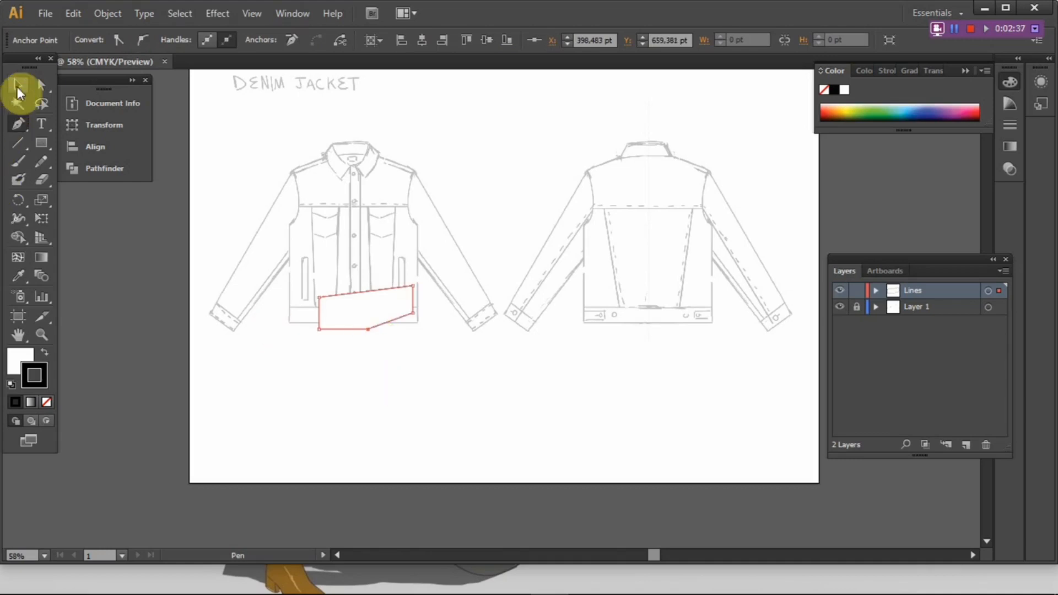
click(18, 84)
click(584, 328)
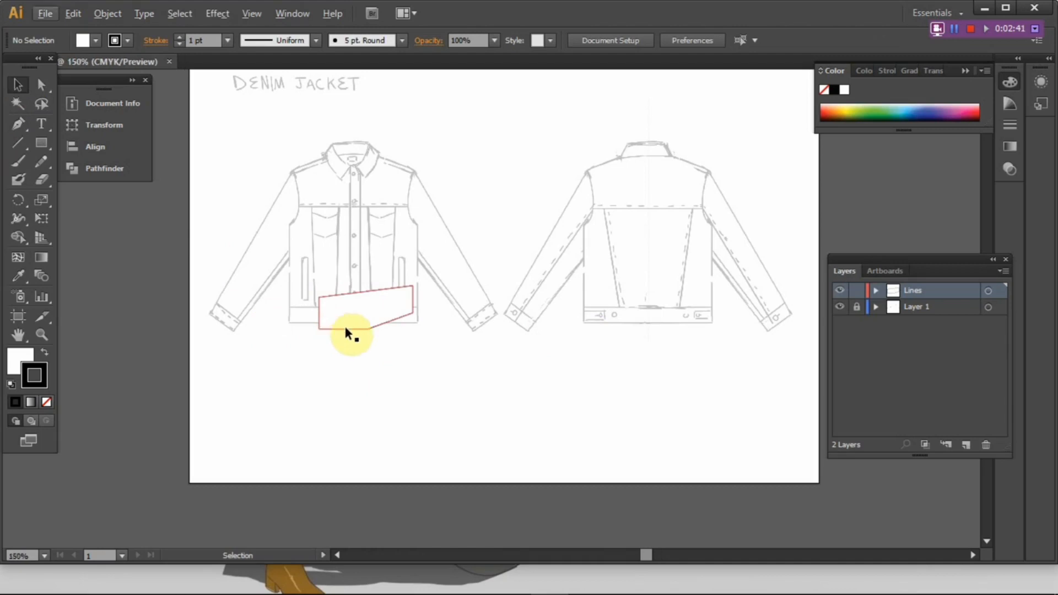
Hide Layer 1 so that only the five-sided shape on the Lines layer is displayed.
scroll(344, 322, up, 3)
click(318, 258)
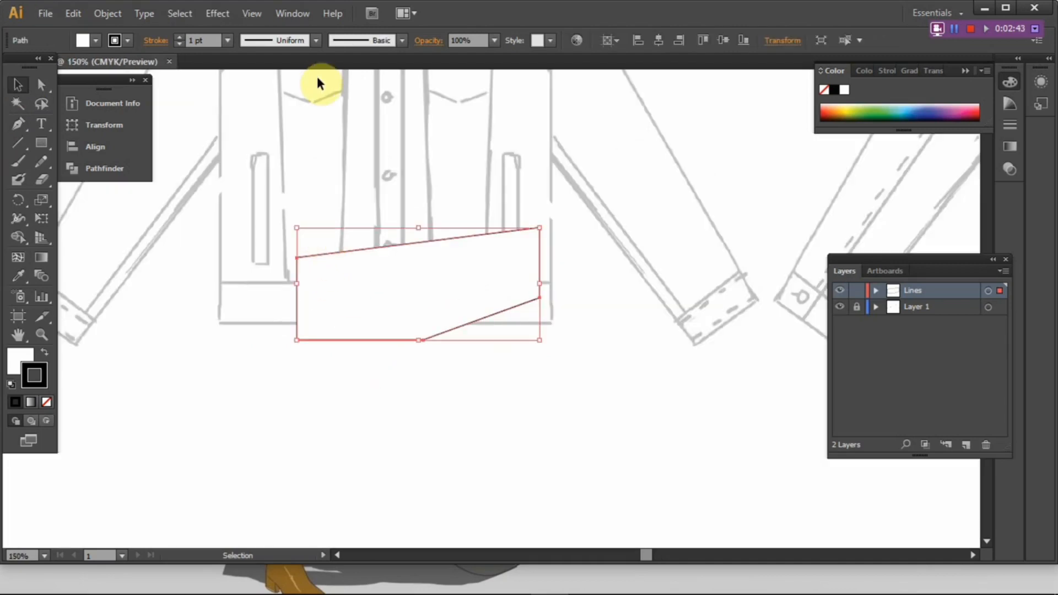
click(353, 96)
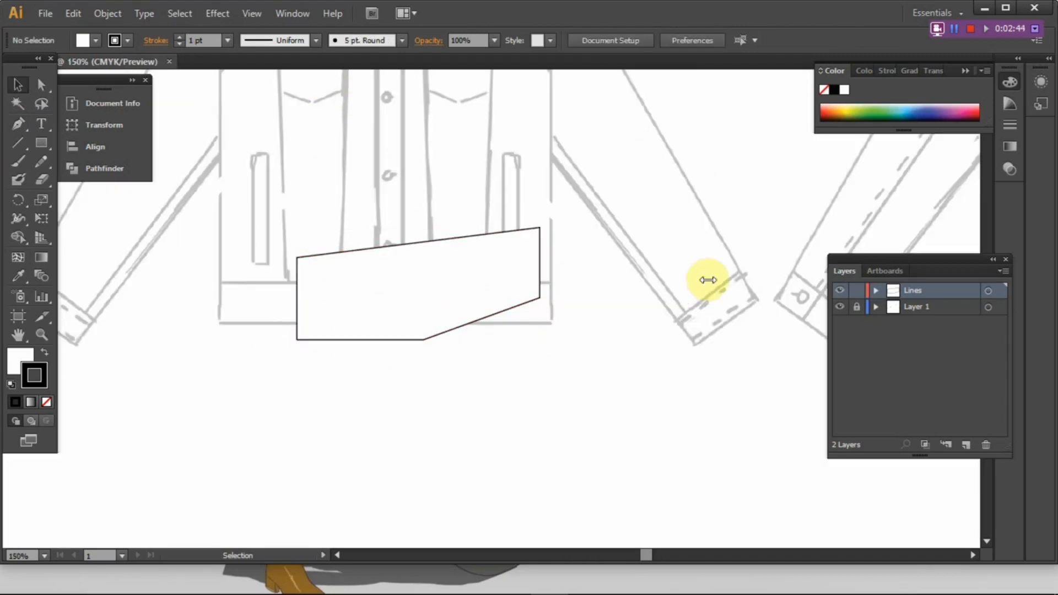
click(840, 308)
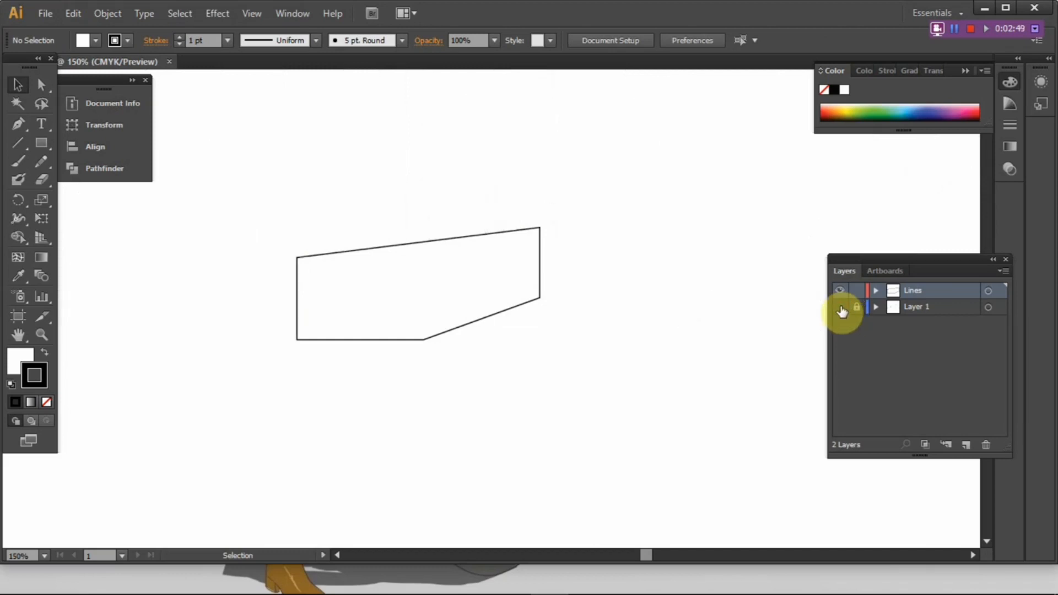
click(540, 267)
click(585, 267)
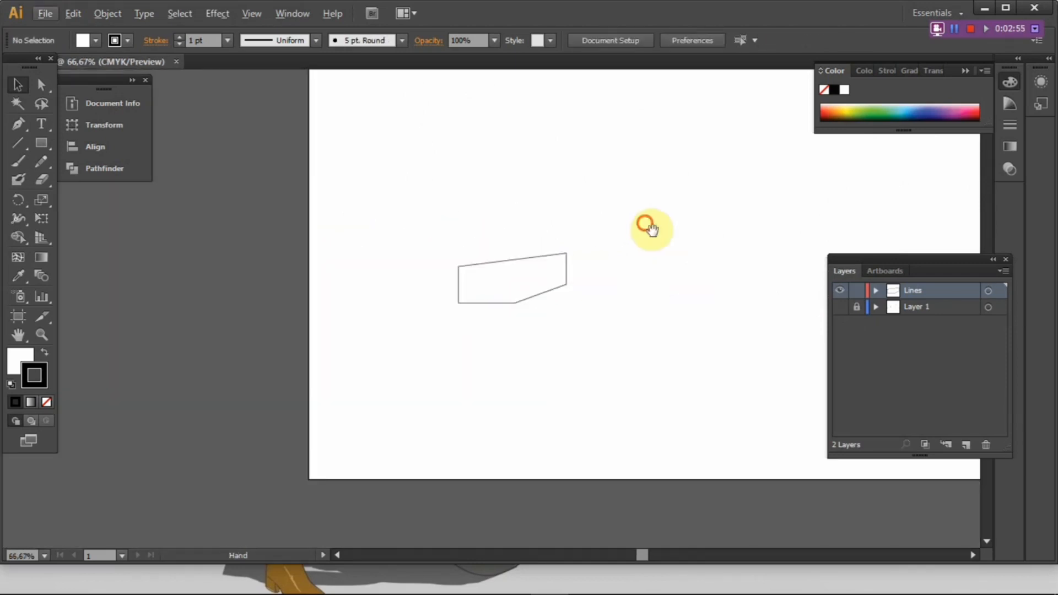
Make Layer 1 visible again and delete the five-sided shape over the jacket's hem from the Lines layer.
drag(642, 224, 687, 281)
click(477, 337)
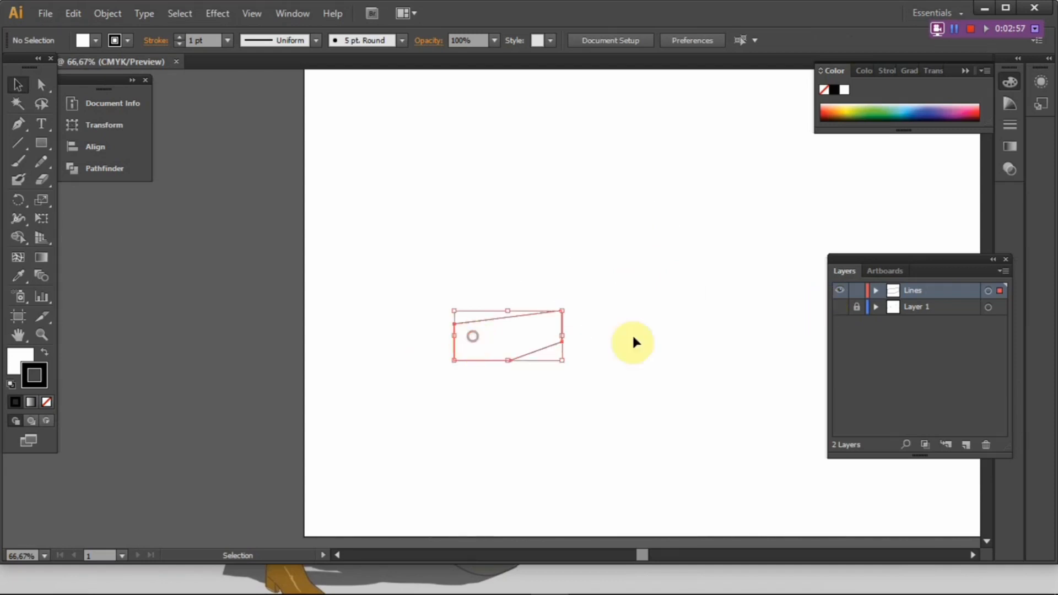
click(839, 305)
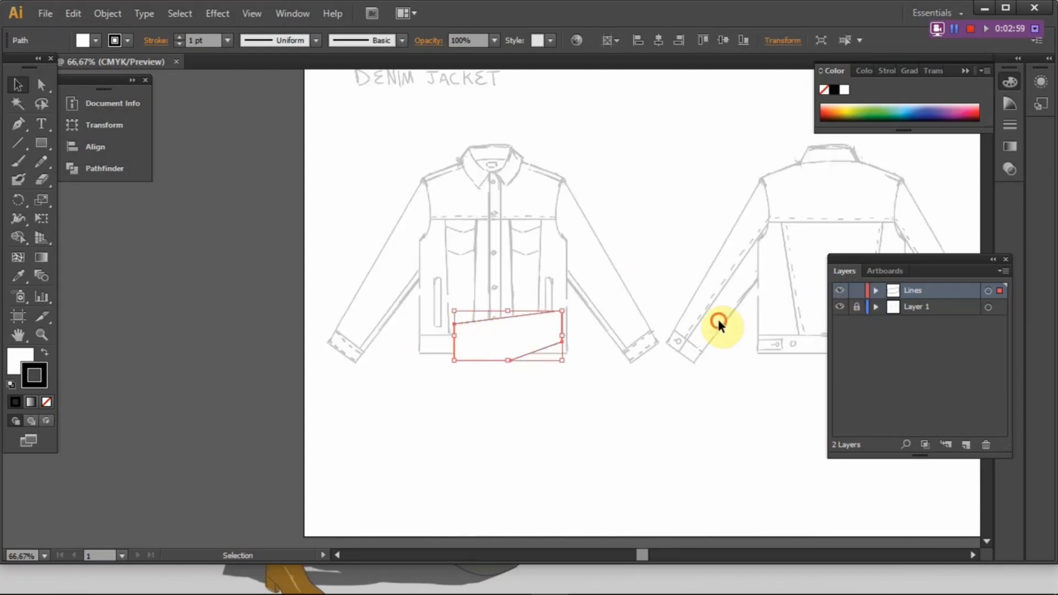
click(556, 338)
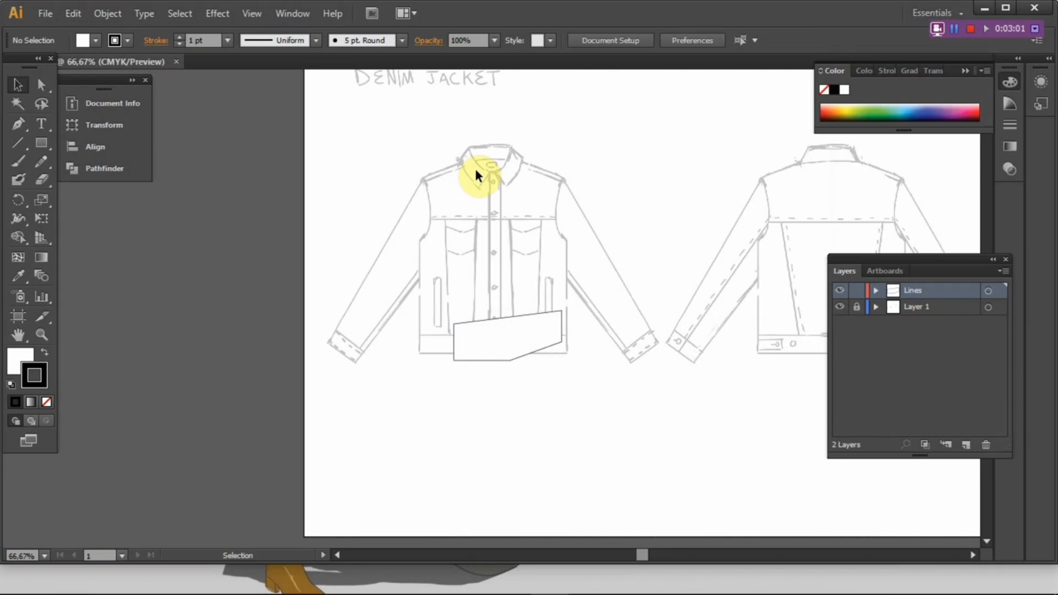
click(523, 358)
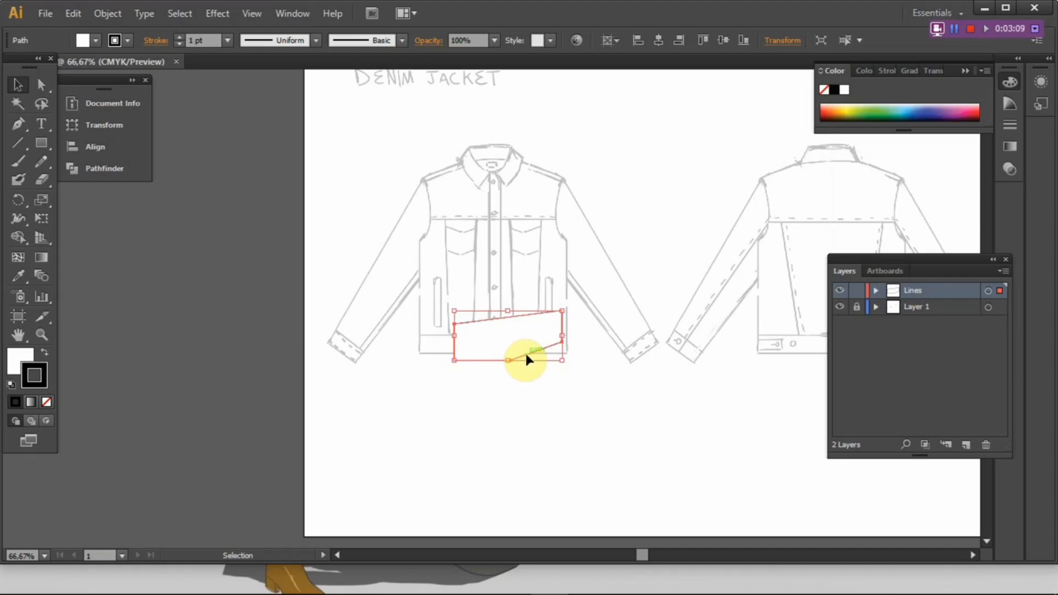
key(Delete)
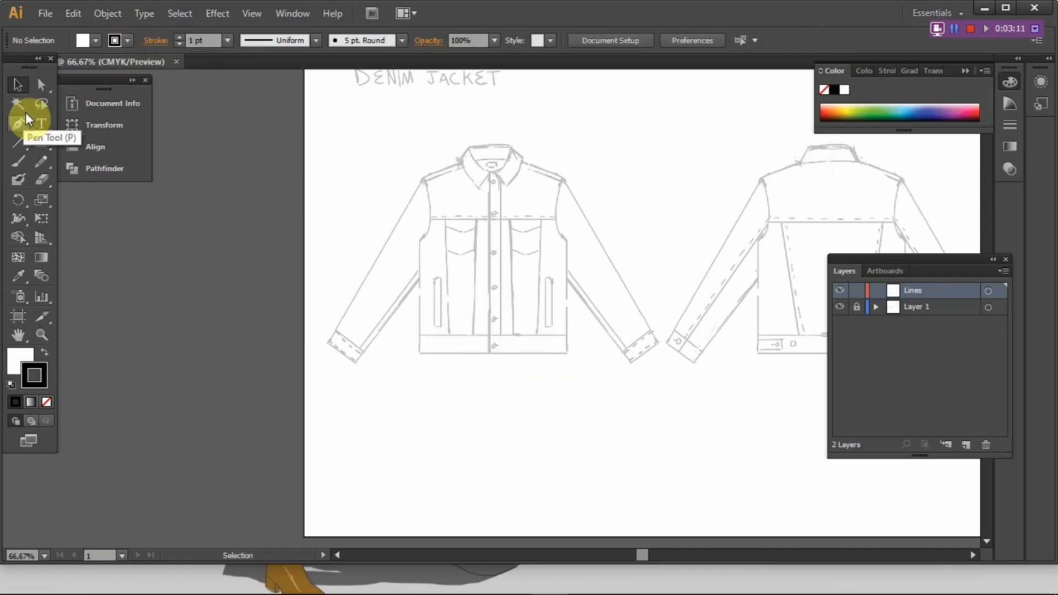
Set up the Pen tool with no fill and a 2 pt black stroke.
click(23, 117)
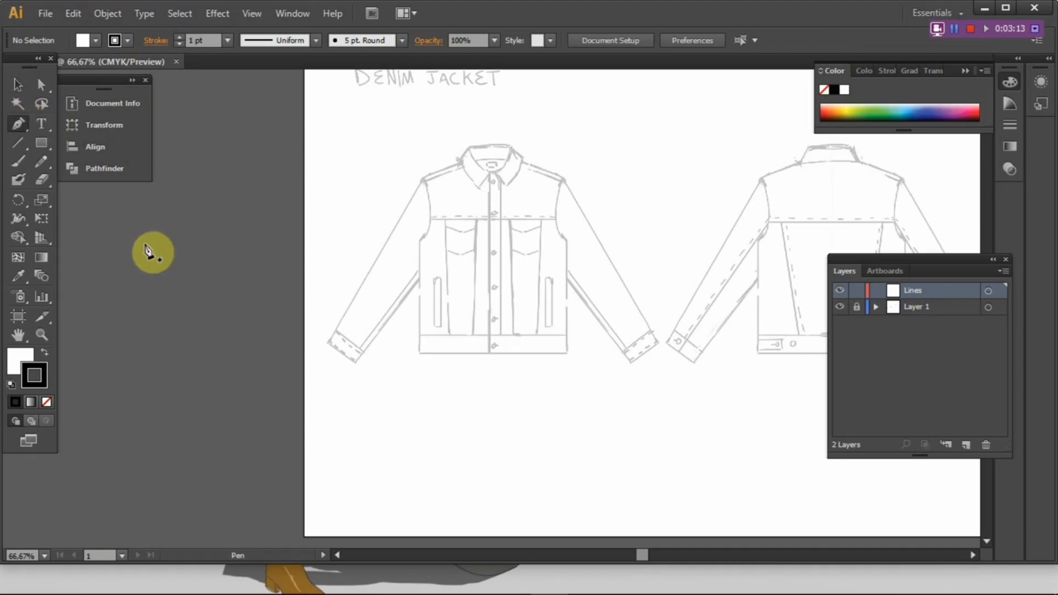
click(22, 361)
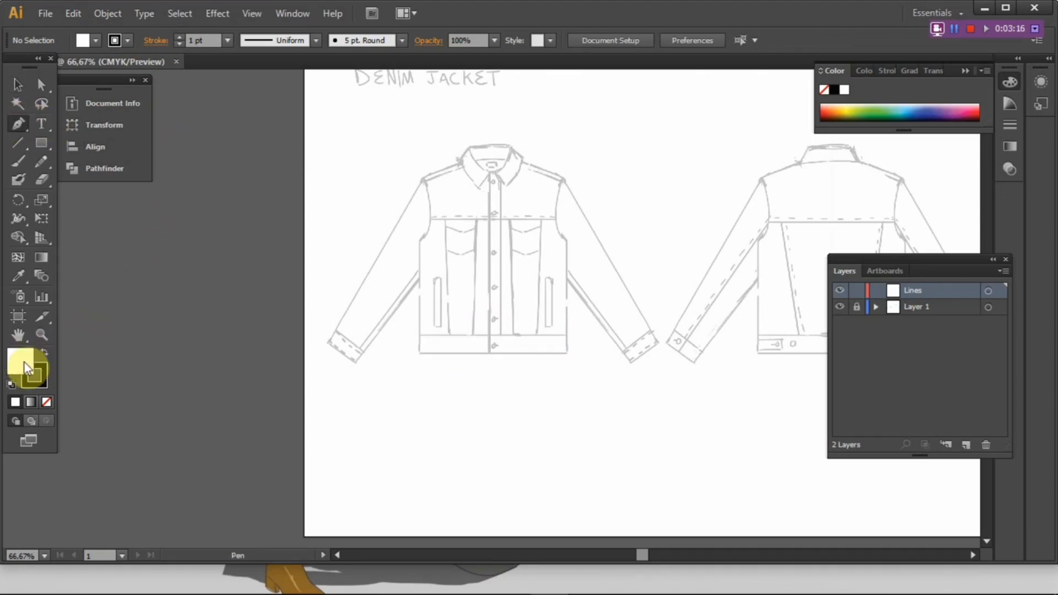
click(47, 402)
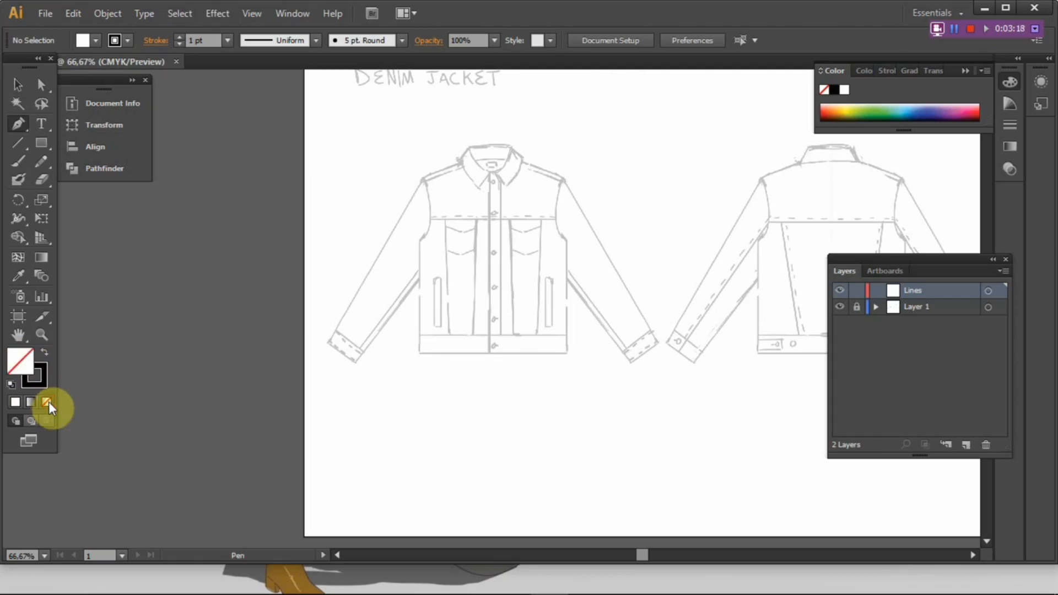
click(32, 367)
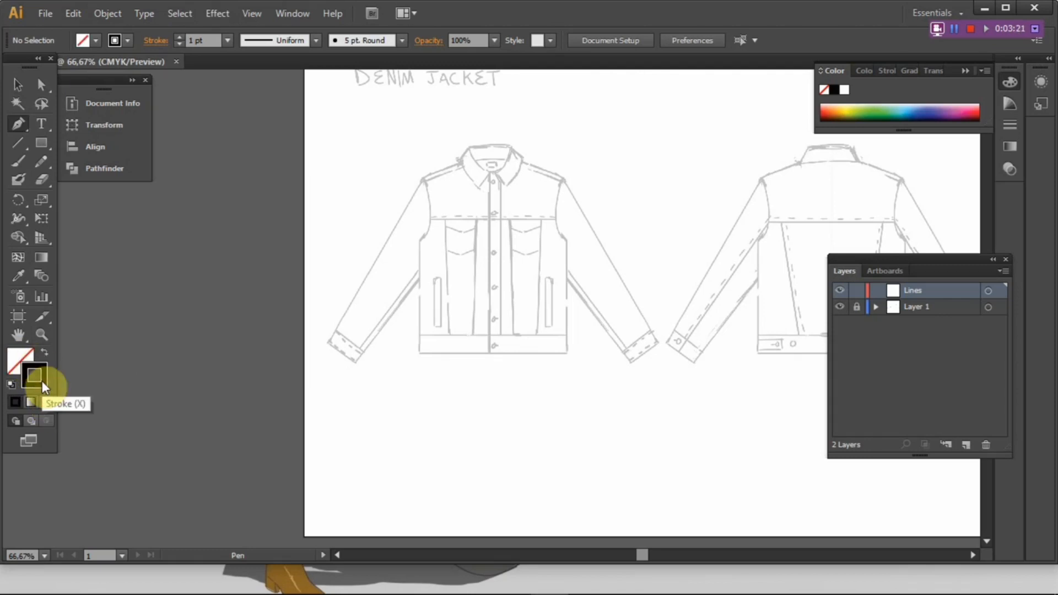
click(224, 42)
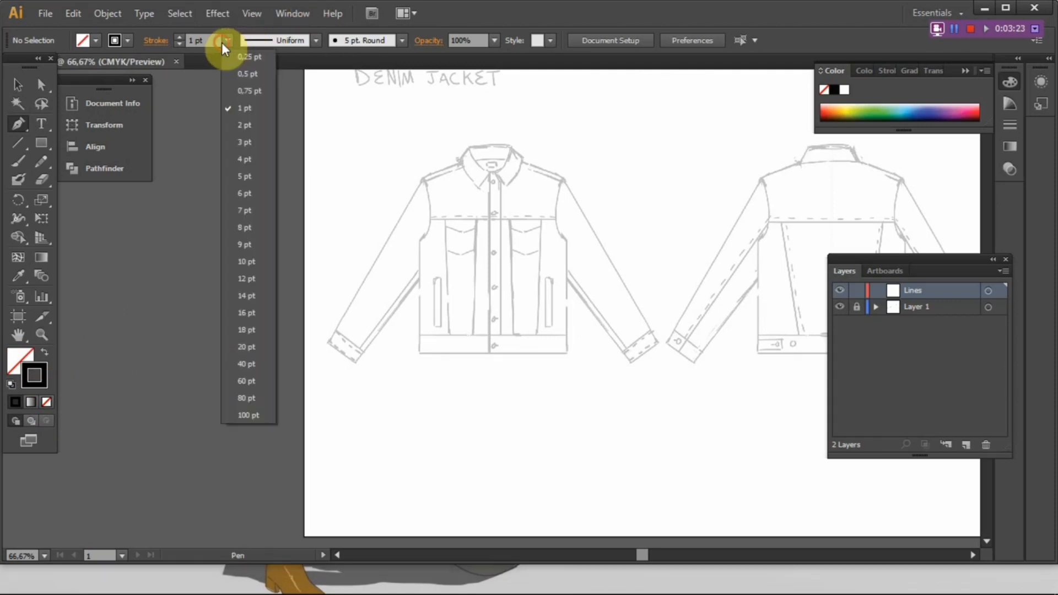
click(243, 126)
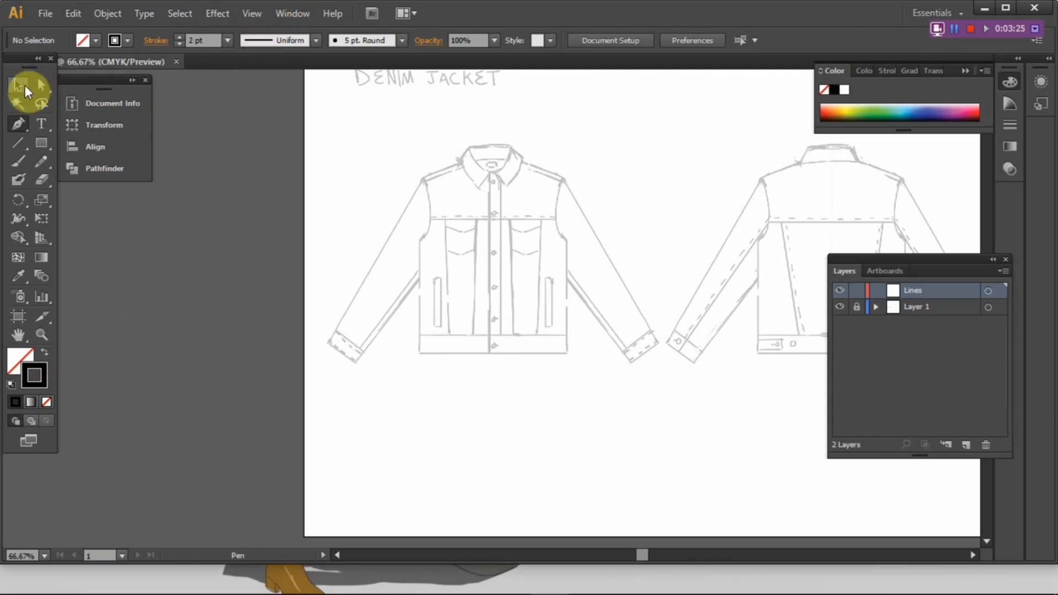
Trace the front jacket collar's top edge from its centre to the left corner as a slightly curved Pen path ending in a corner point.
scroll(475, 186, up, 1)
scroll(474, 186, down, 1)
scroll(475, 186, up, 1)
scroll(473, 186, down, 1)
scroll(478, 184, up, 1)
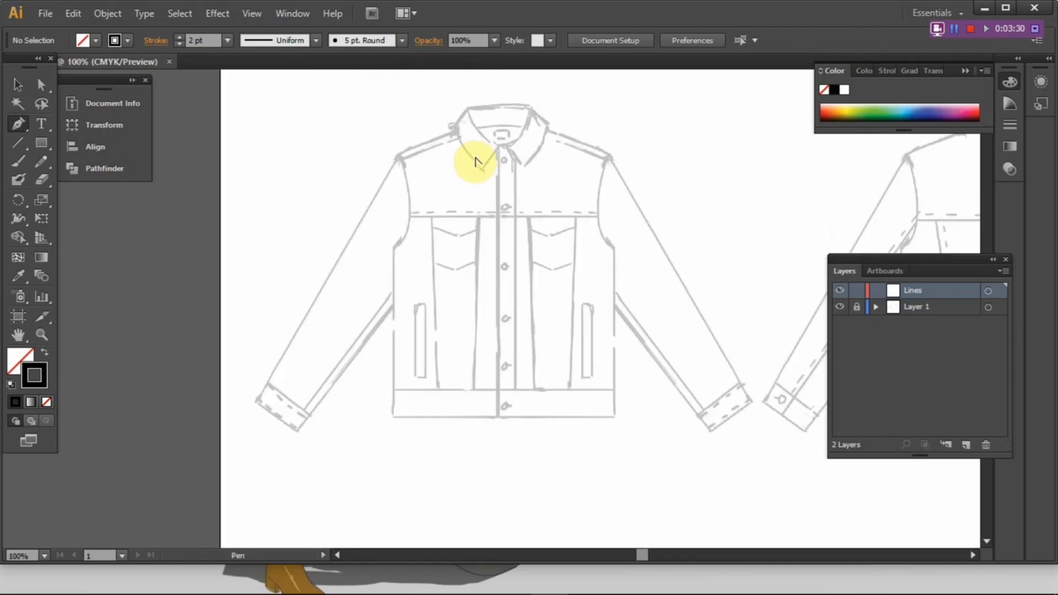
scroll(482, 166, up, 1)
drag(468, 142, 505, 202)
drag(484, 284, 451, 277)
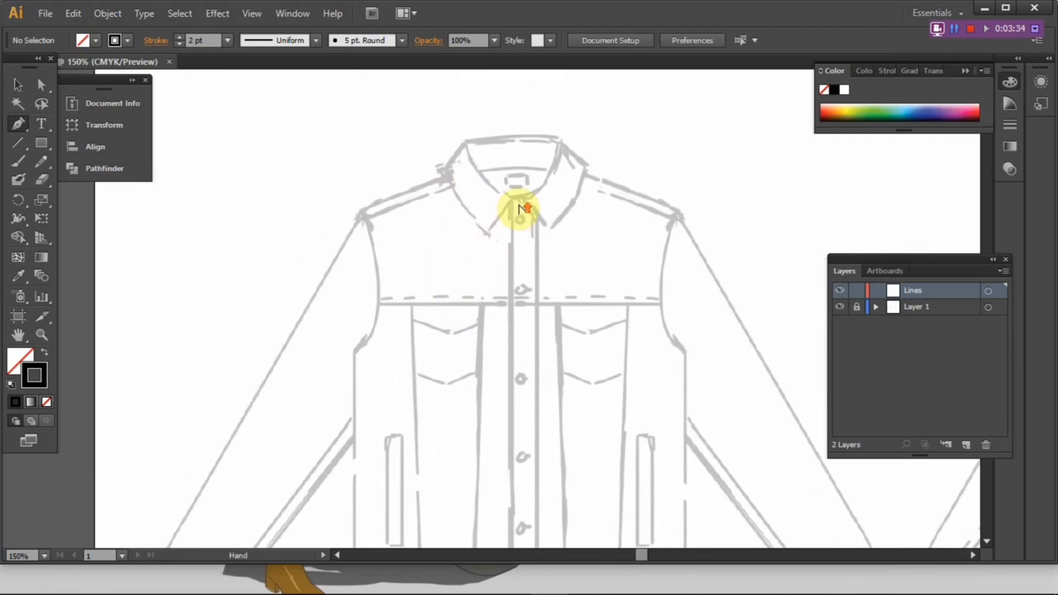
scroll(523, 233, up, 1)
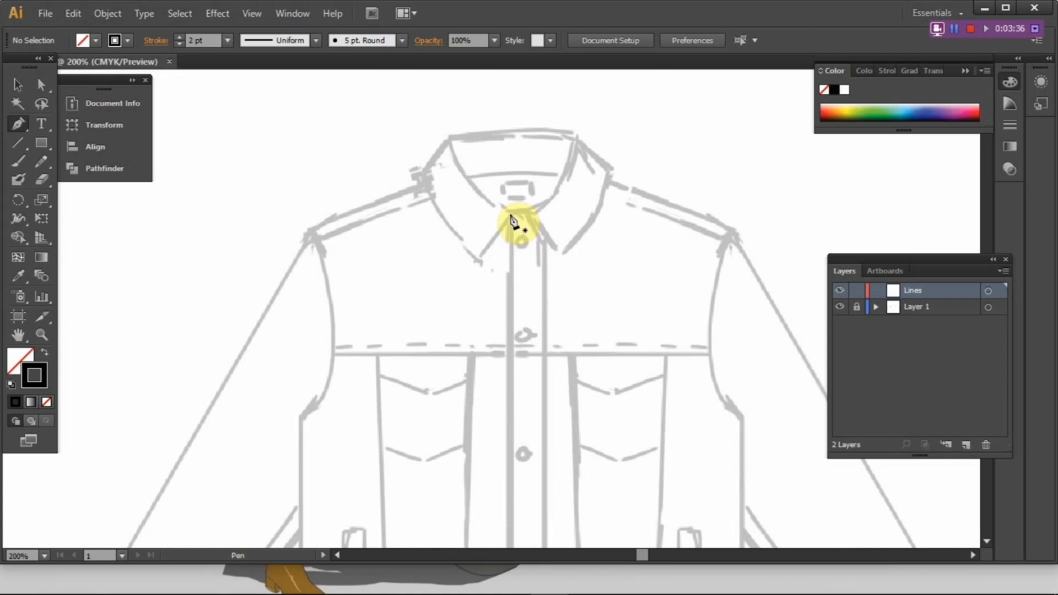
click(510, 133)
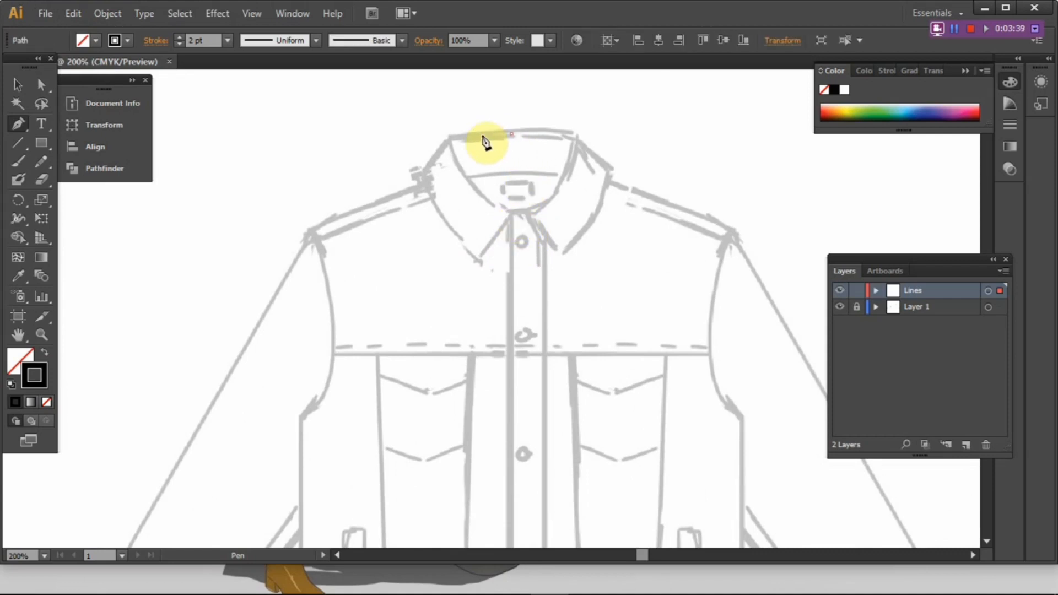
drag(450, 140, 420, 147)
click(450, 141)
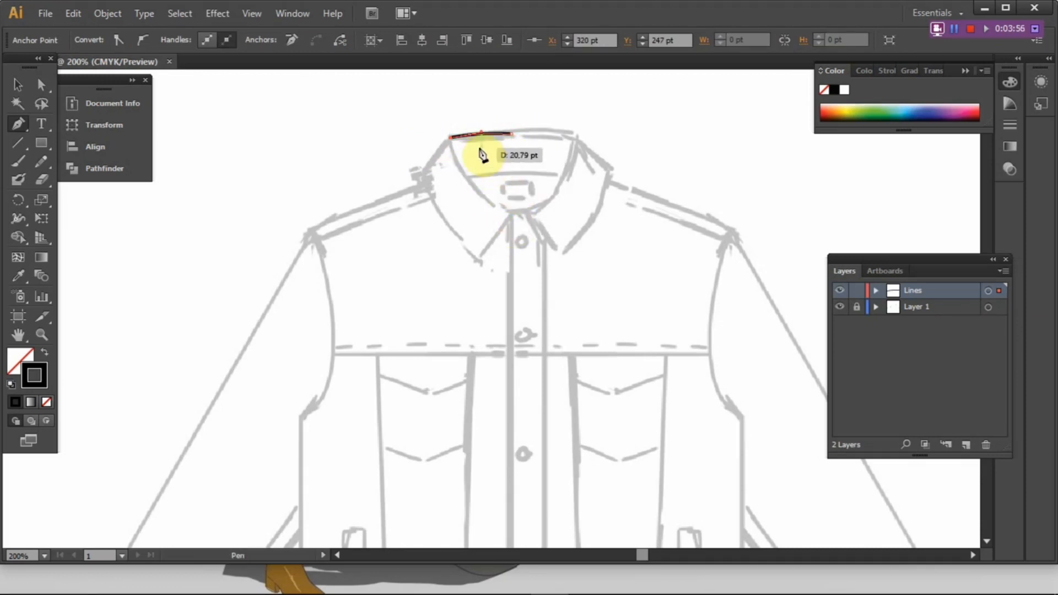
Continue the path along the left collar leaf's curved neckline to the centre front, then straight to the collar tip.
click(511, 215)
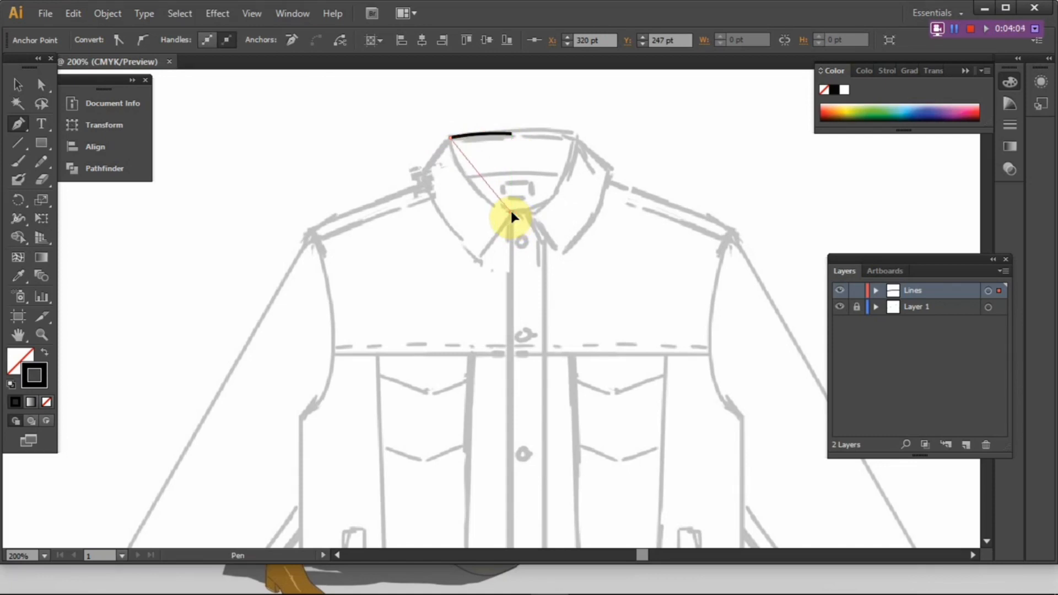
mouse_move(520, 212)
mouse_down()
mouse_move(570, 229)
mouse_move(573, 240)
mouse_up()
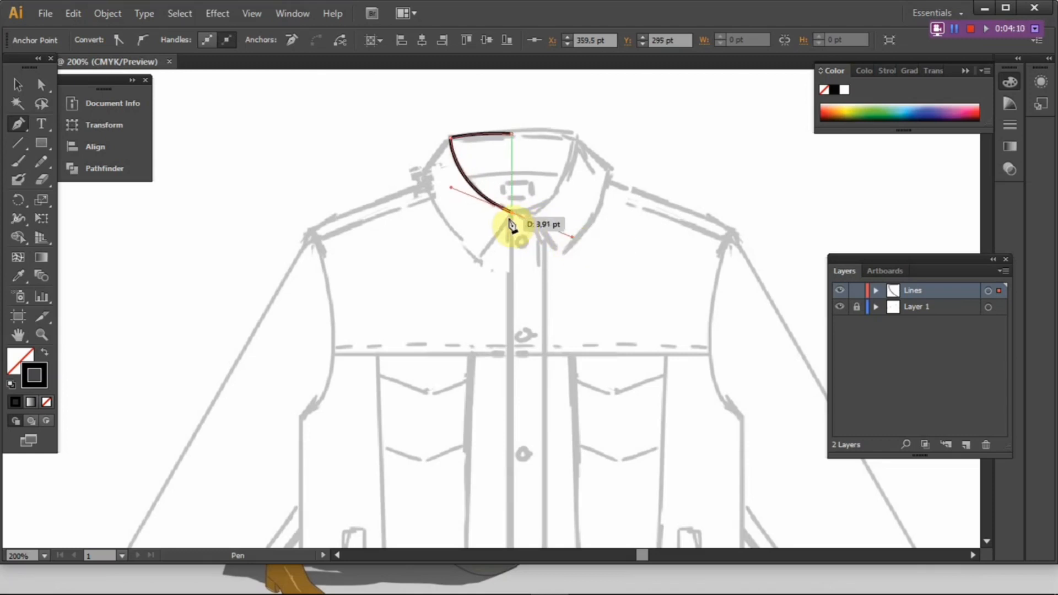
mouse_move(481, 257)
mouse_down()
mouse_move(474, 276)
mouse_move(482, 264)
mouse_up()
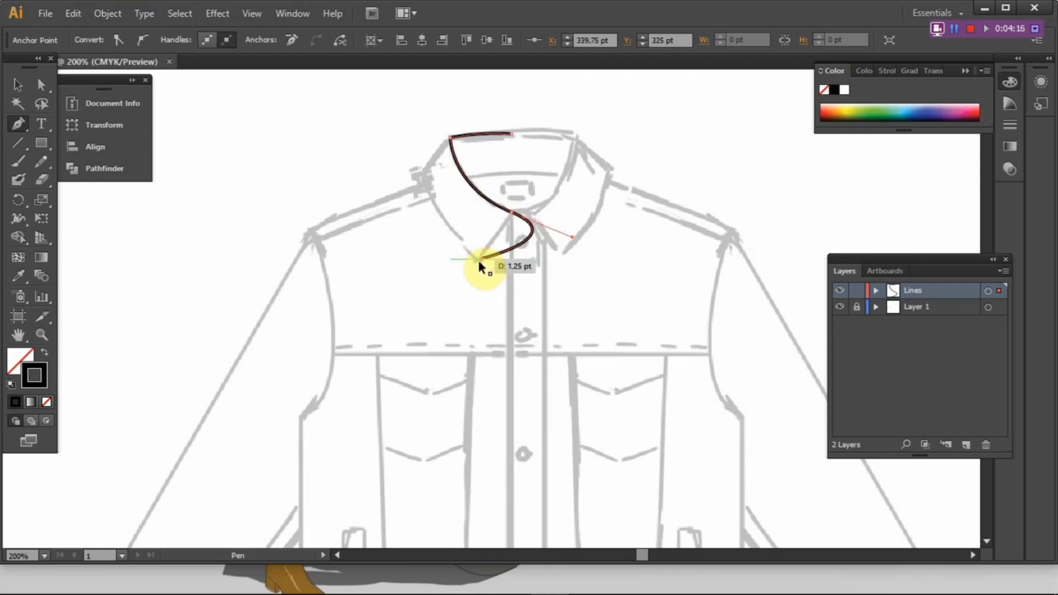
key(ctrl+z)
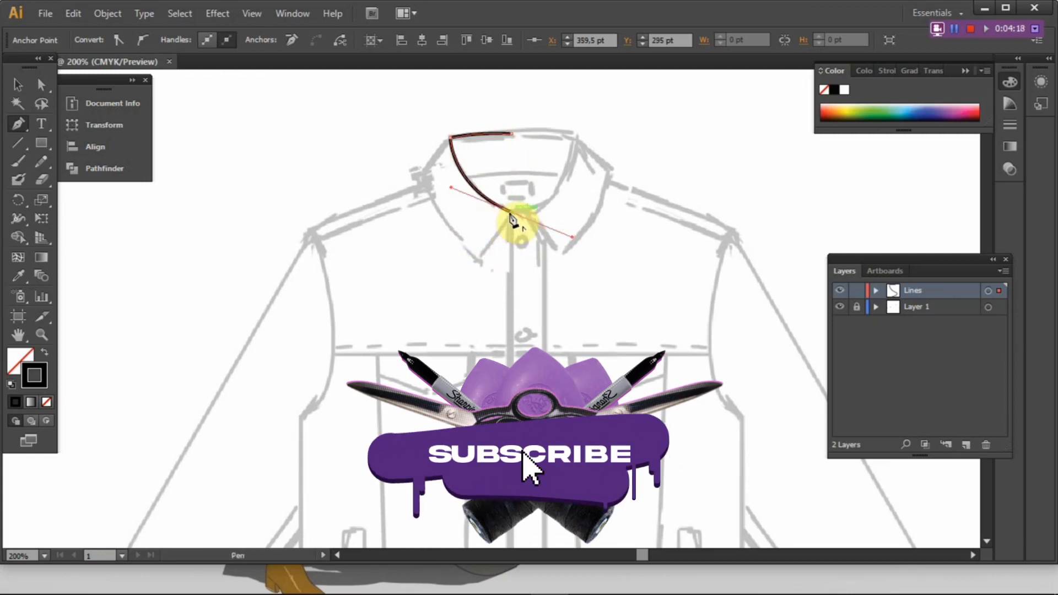
click(481, 259)
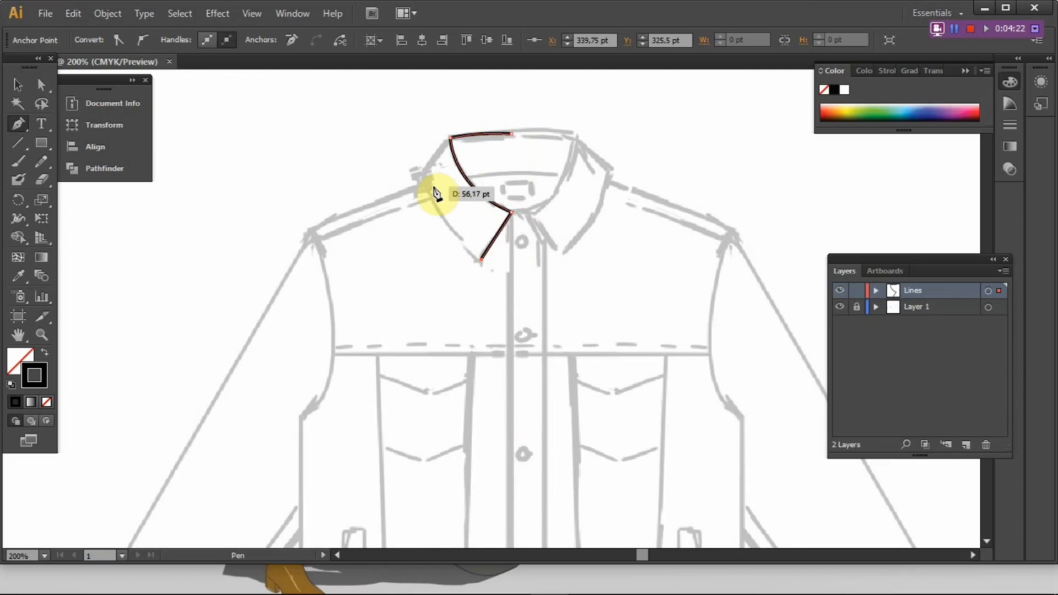
Trace the left collar leaf's curved outer edge up to the shoulder and a straight segment up towards the collar's top corner.
drag(424, 182, 428, 160)
click(424, 185)
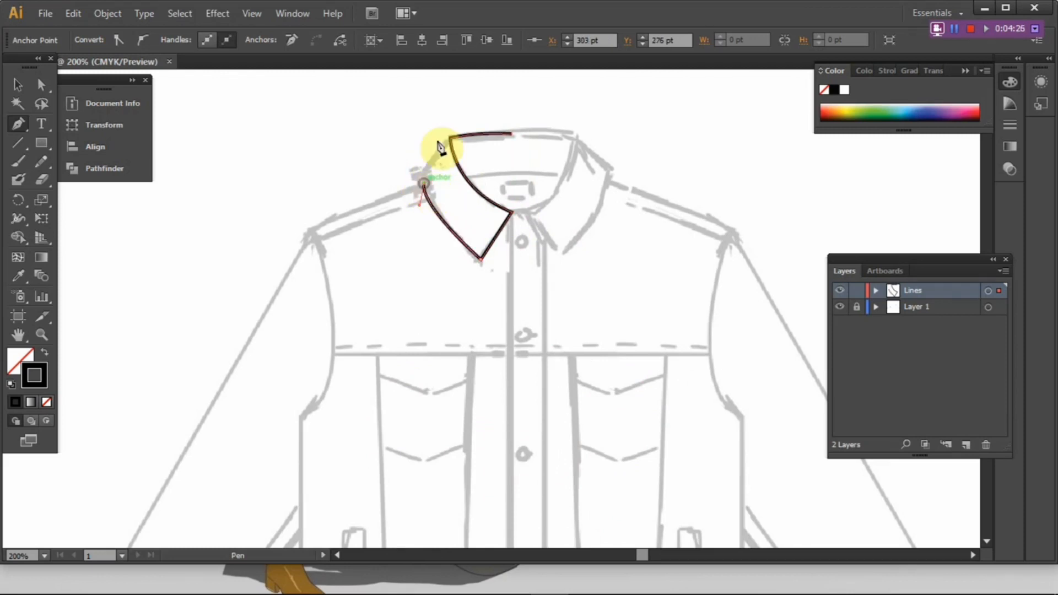
click(451, 139)
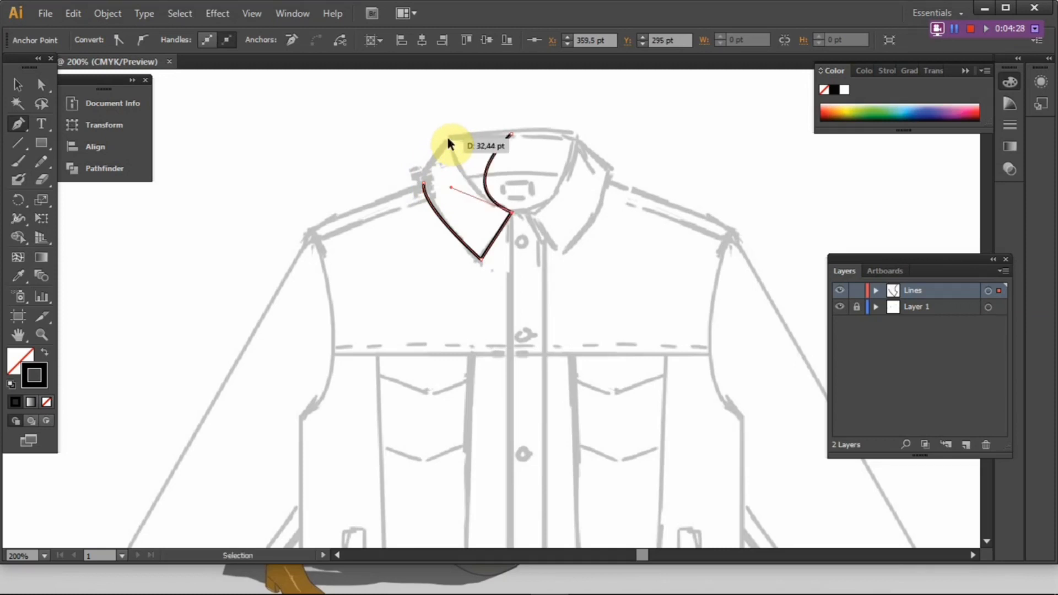
key(ctrl+z)
click(423, 182)
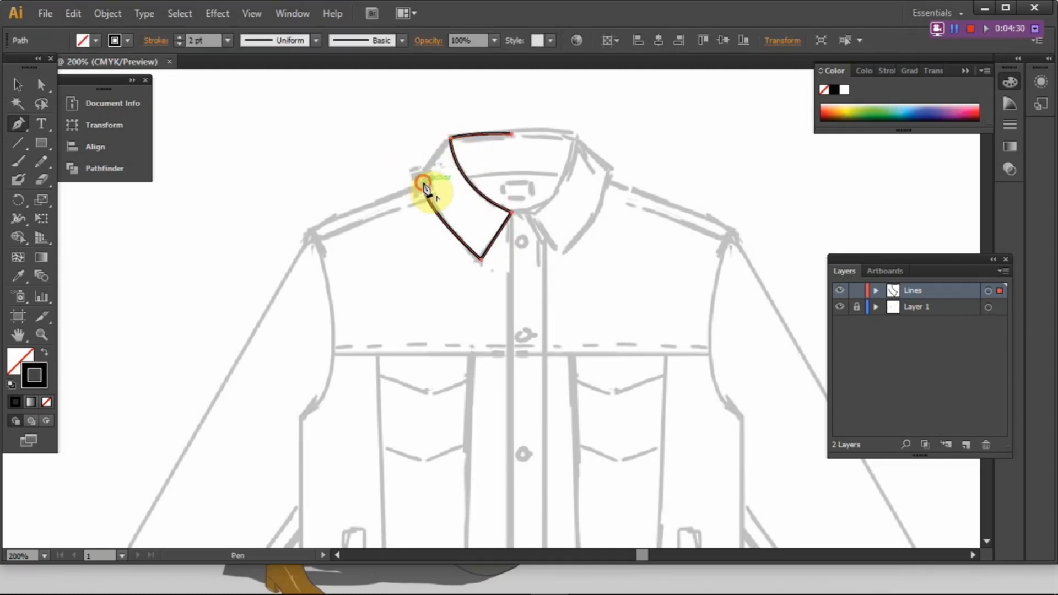
click(446, 145)
drag(449, 152, 449, 154)
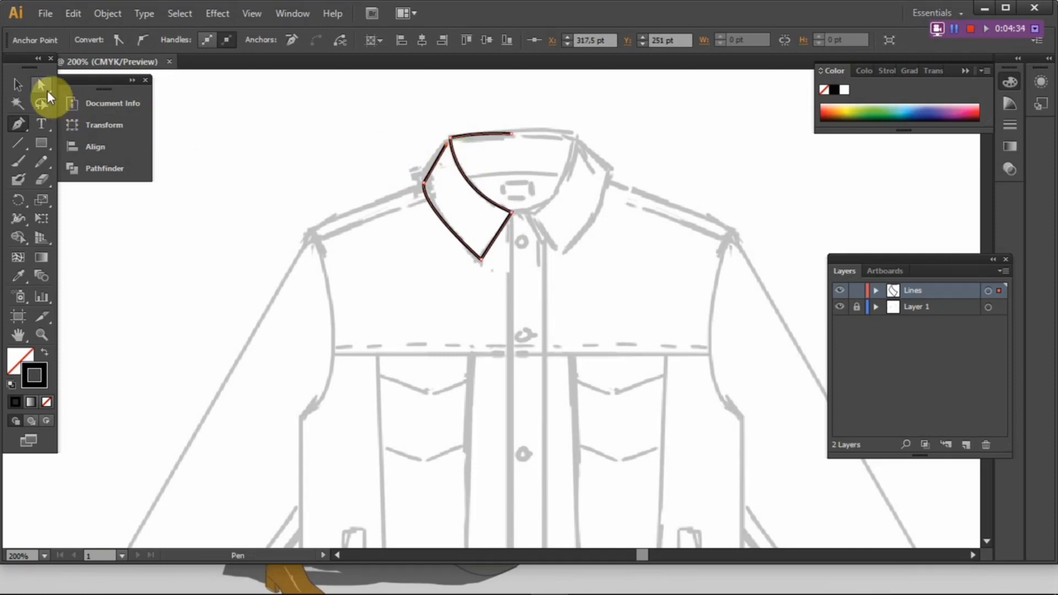
End the left collar path by deselecting it with the Direct Selection tool active.
click(43, 89)
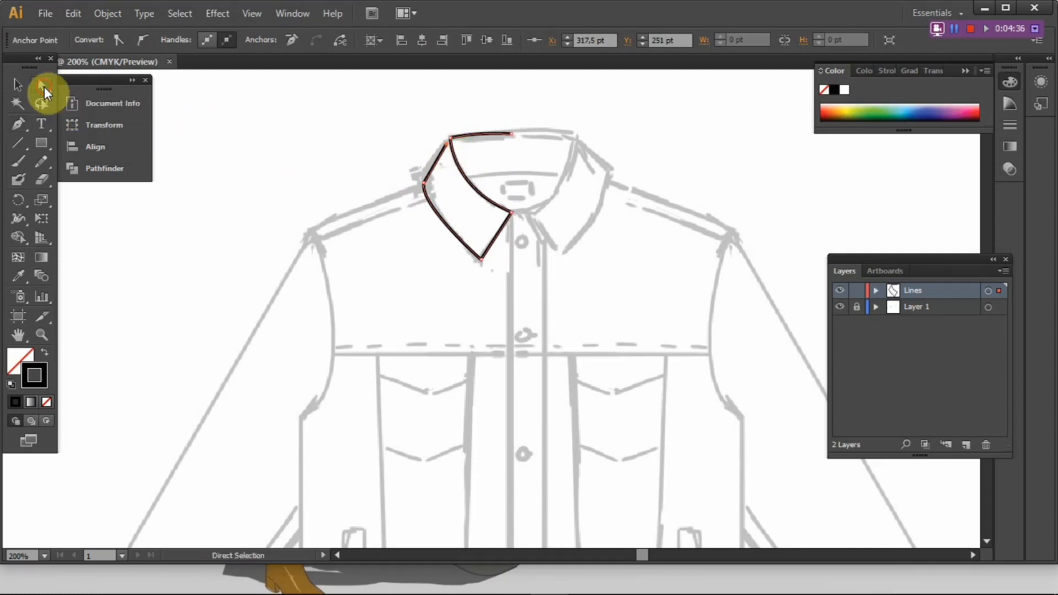
click(347, 157)
scroll(446, 203, up, 1)
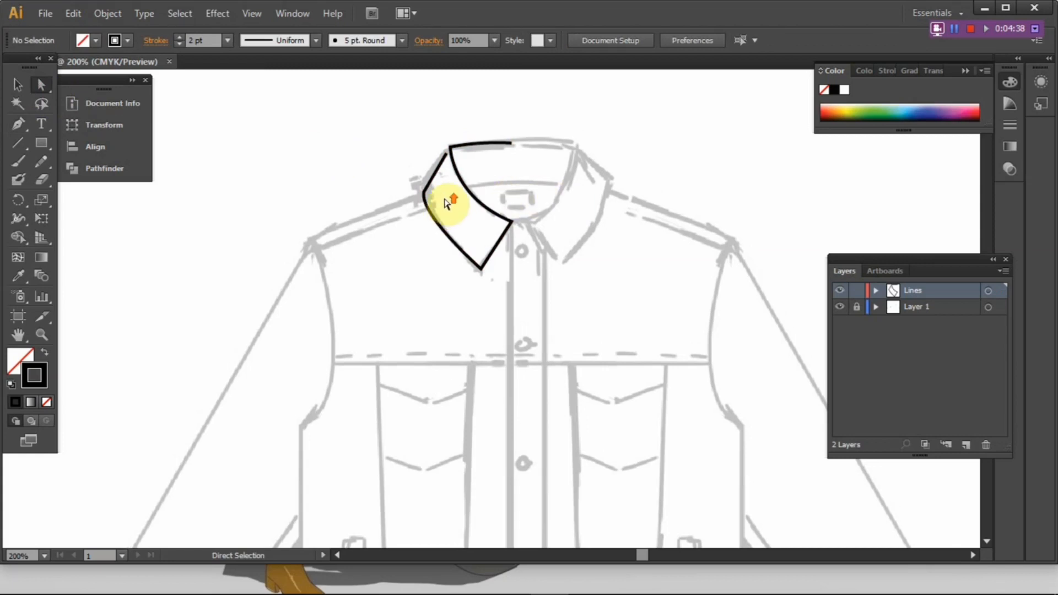
scroll(446, 202, down, 1)
scroll(447, 202, up, 1)
alt+scroll(447, 201, up, 1)
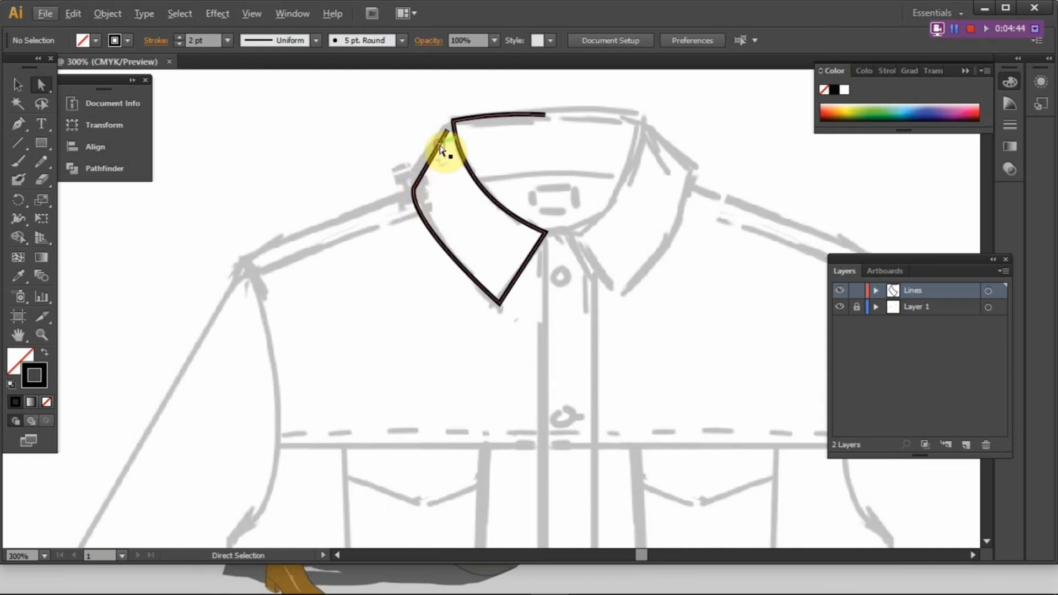
drag(440, 149, 445, 130)
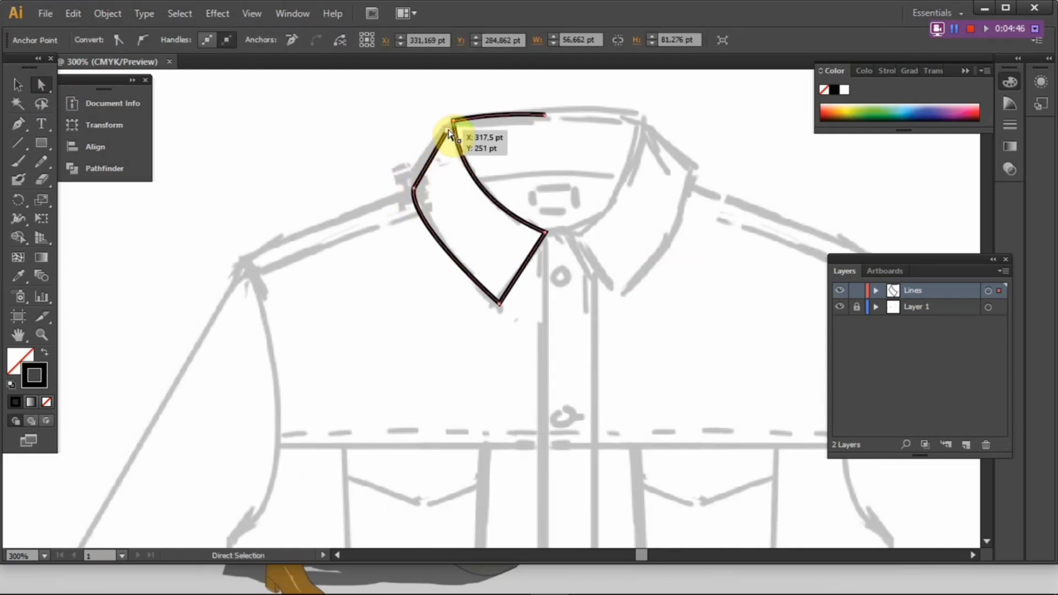
click(394, 152)
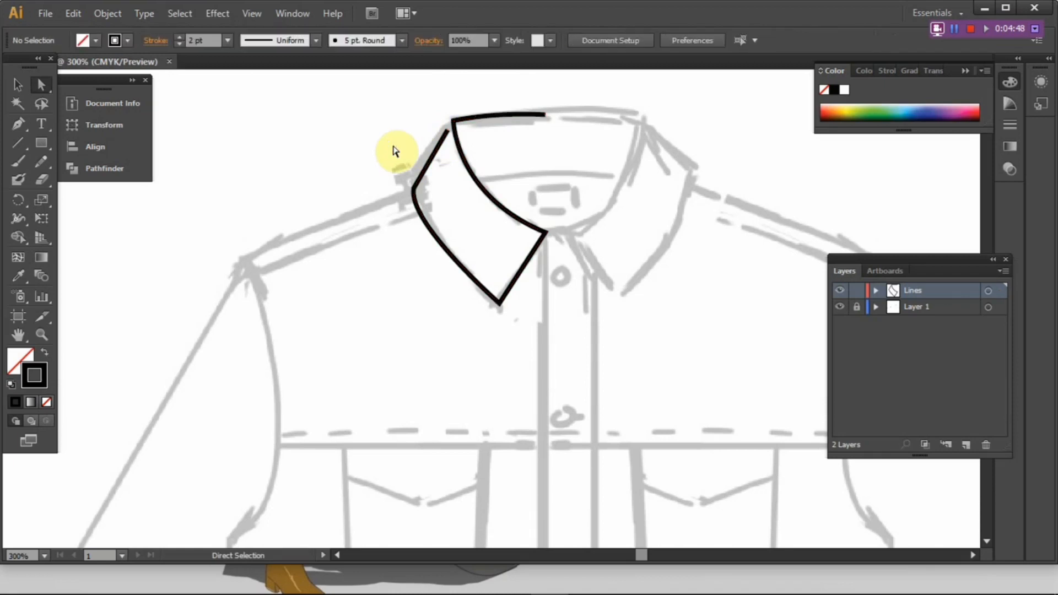
click(433, 155)
click(405, 149)
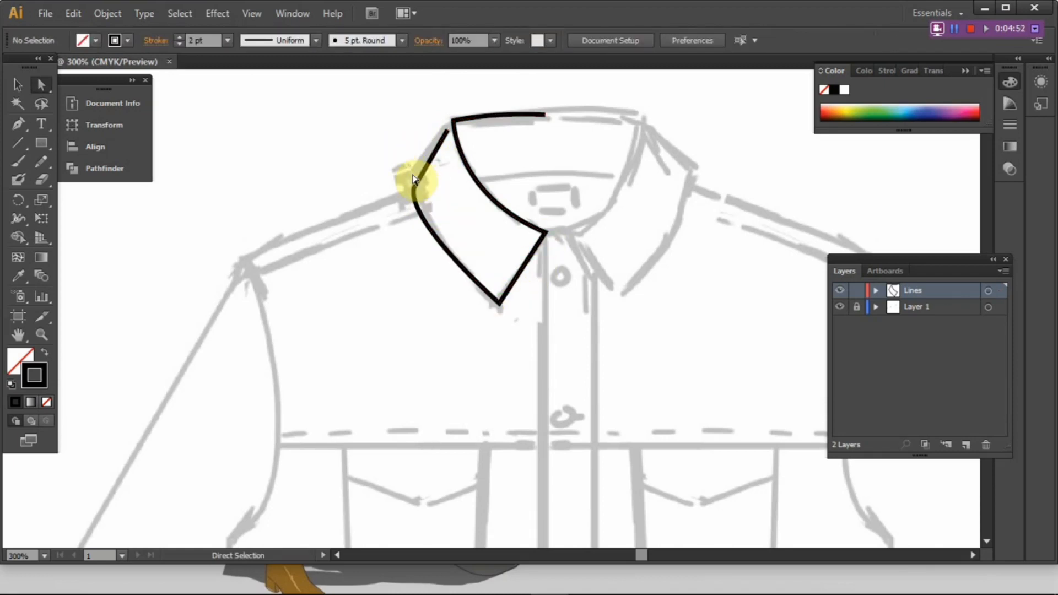
click(449, 132)
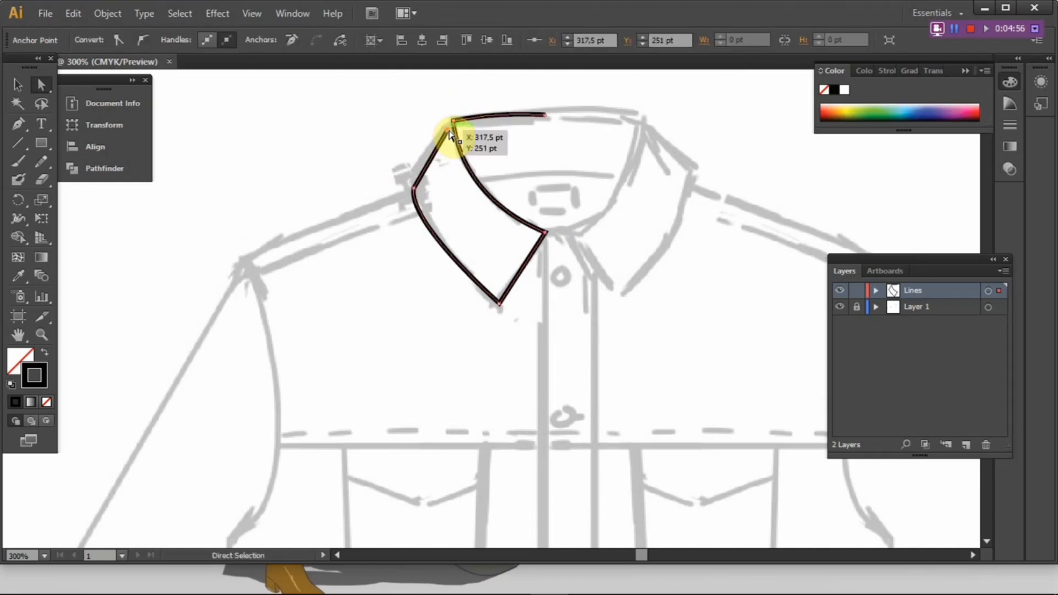
scroll(446, 149, up, 1)
click(421, 130)
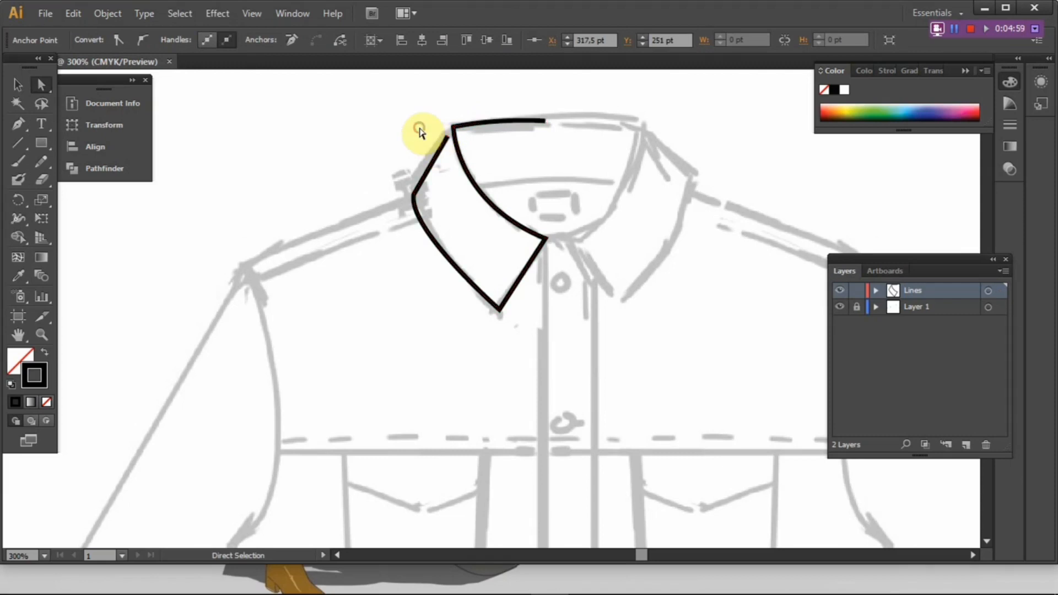
click(449, 132)
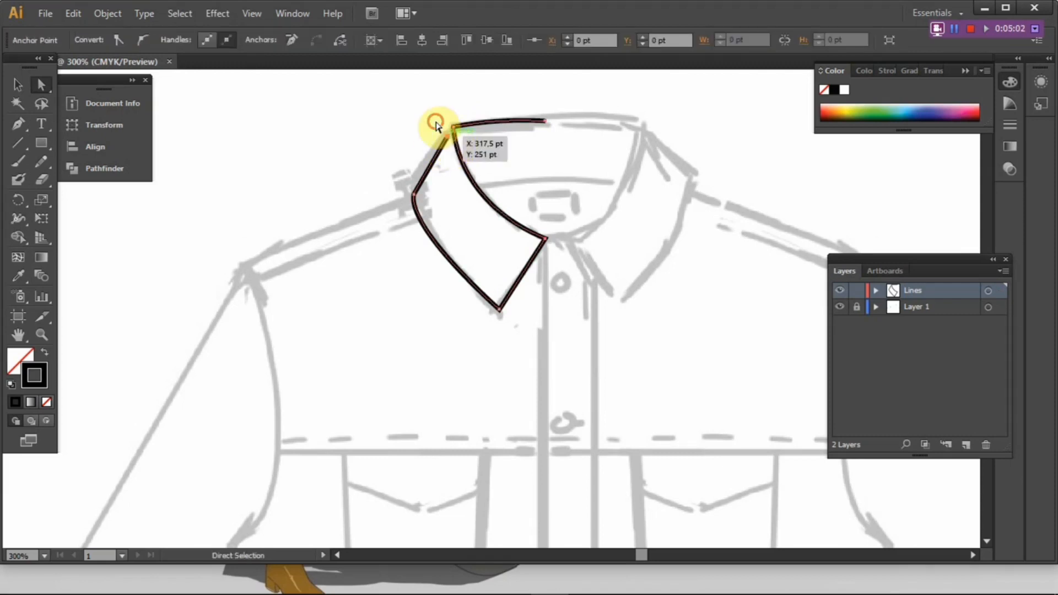
key(Delete)
Move the loose end anchor of the left collar leaf onto the collar's top corner, closing the gap in the outline.
scroll(455, 157, up, 2)
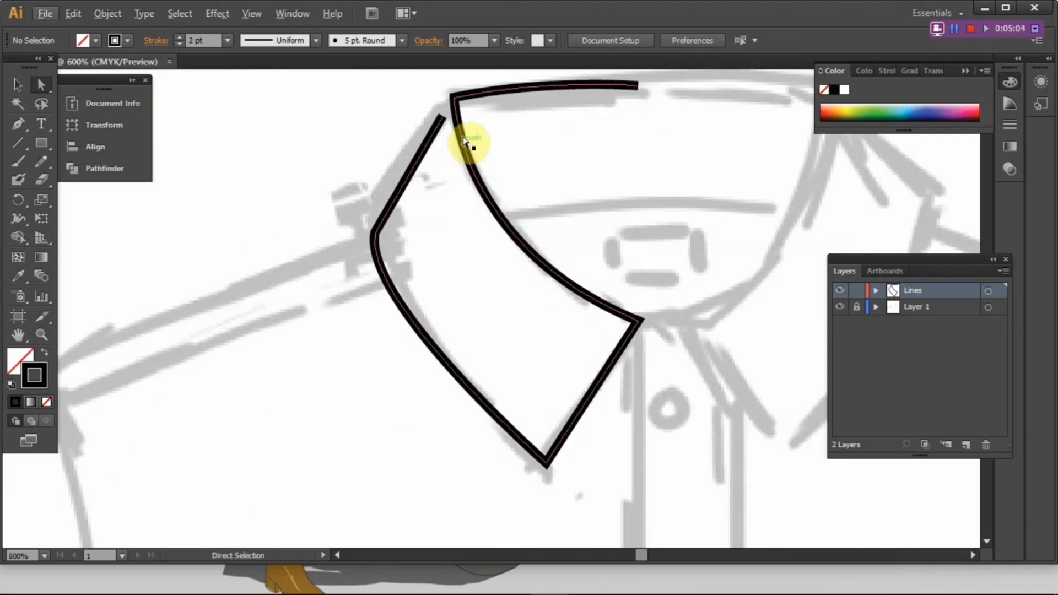
scroll(470, 152, up, 1)
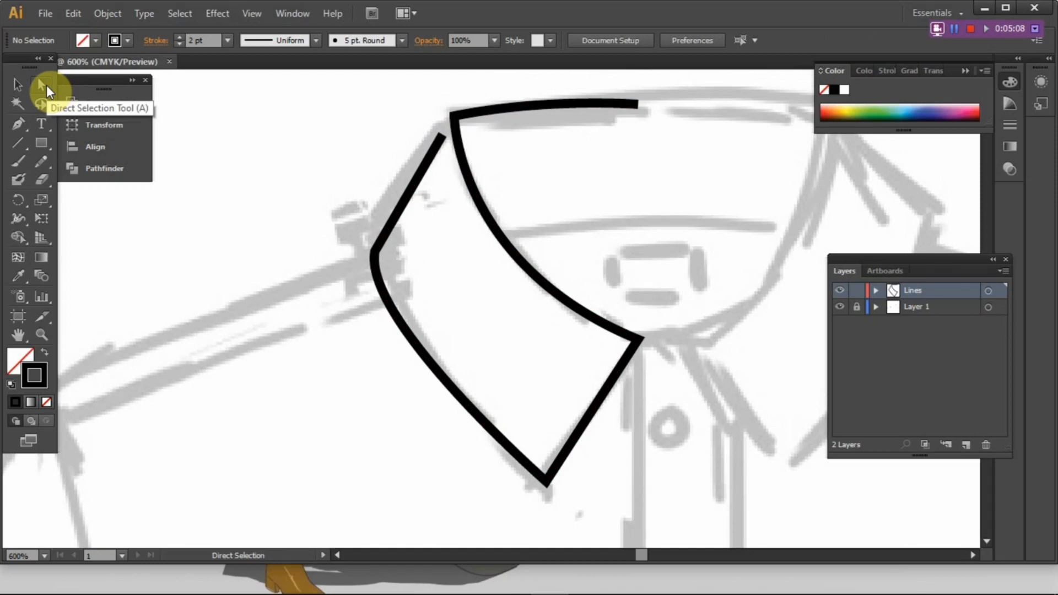
click(454, 141)
click(441, 137)
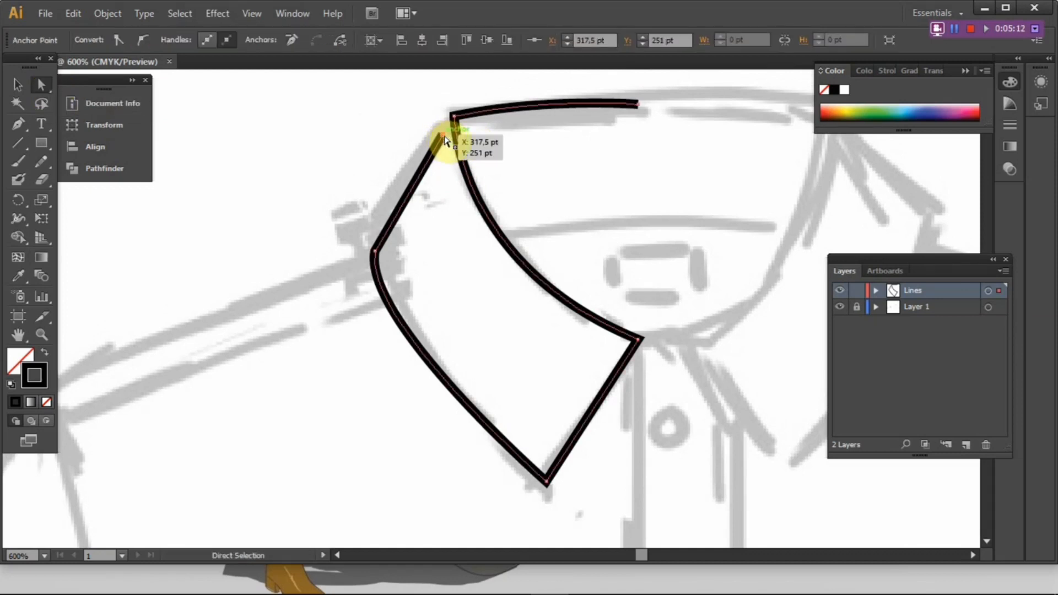
drag(441, 137, 453, 117)
click(406, 149)
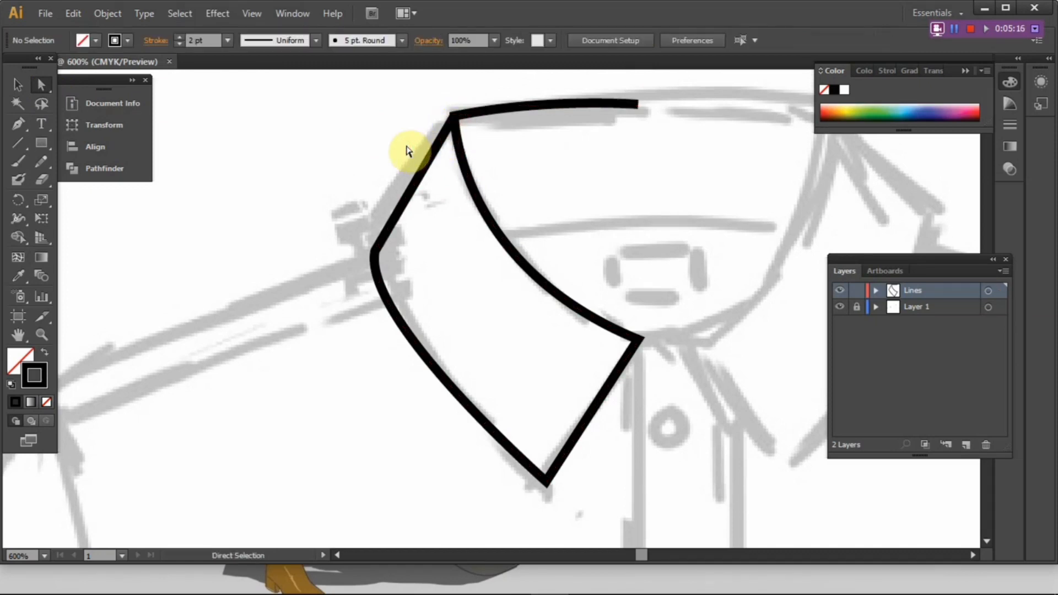
Trace the left shoulder line with a new Pen path from the collar's outer edge down to the shoulder point.
scroll(555, 194, down, 2)
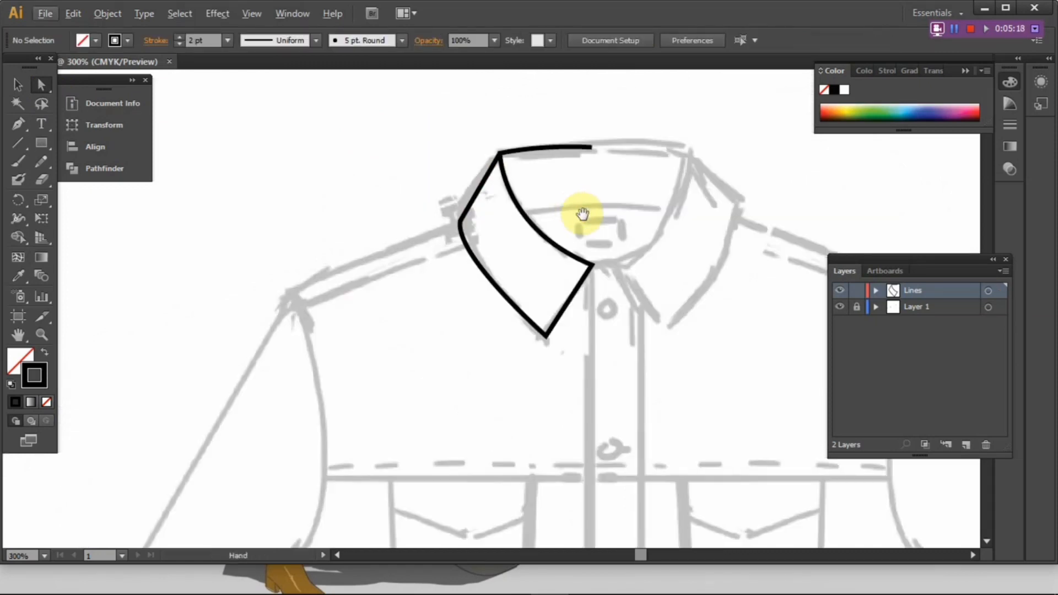
drag(579, 217, 538, 183)
mouse_move(567, 255)
mouse_down()
mouse_move(591, 286)
mouse_move(587, 257)
mouse_up()
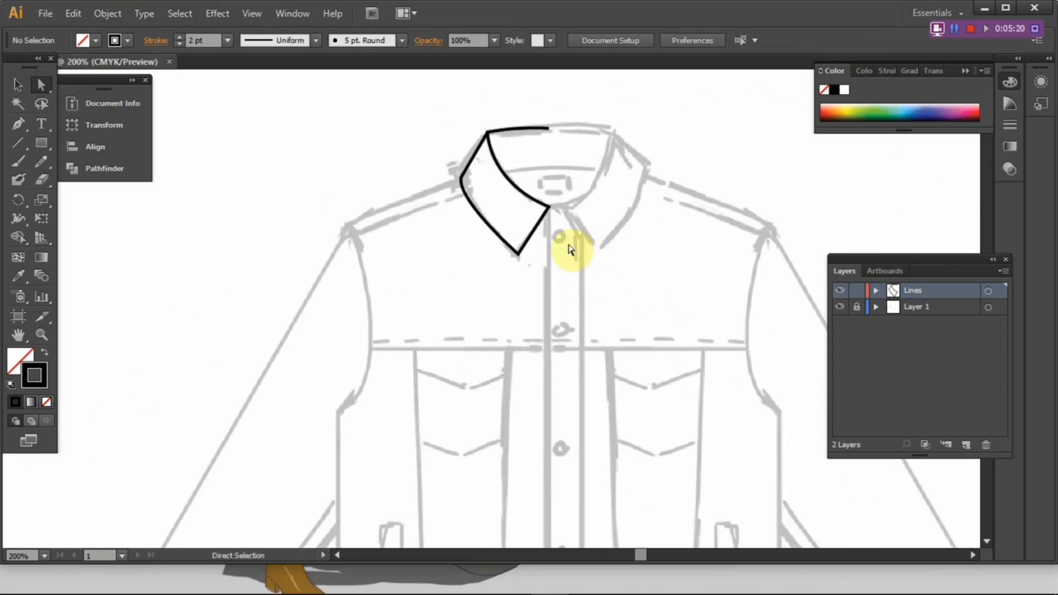
click(20, 122)
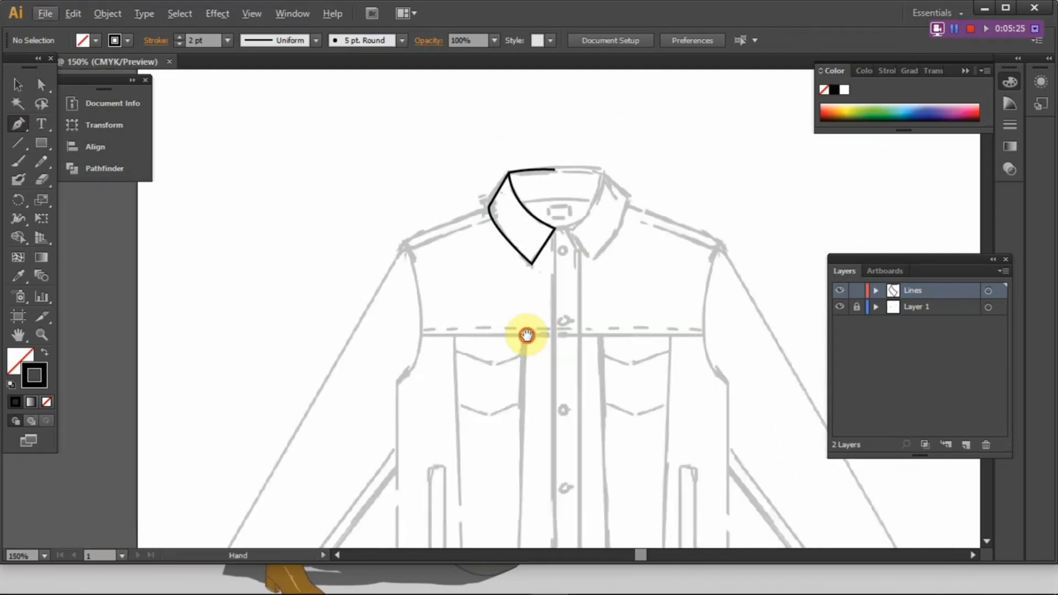
scroll(523, 333, down, 1)
scroll(505, 204, up, 1)
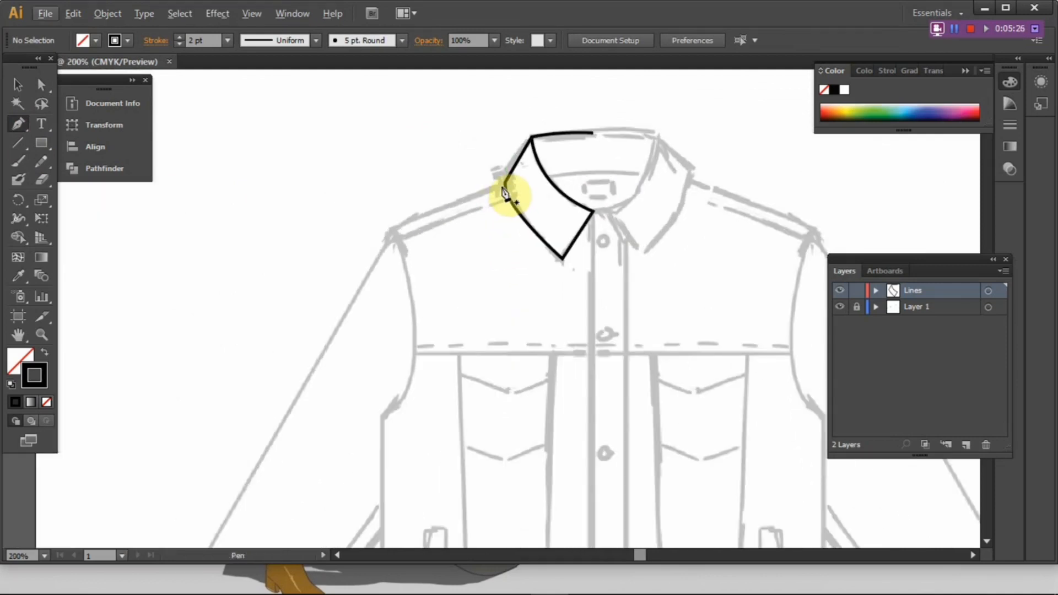
click(389, 234)
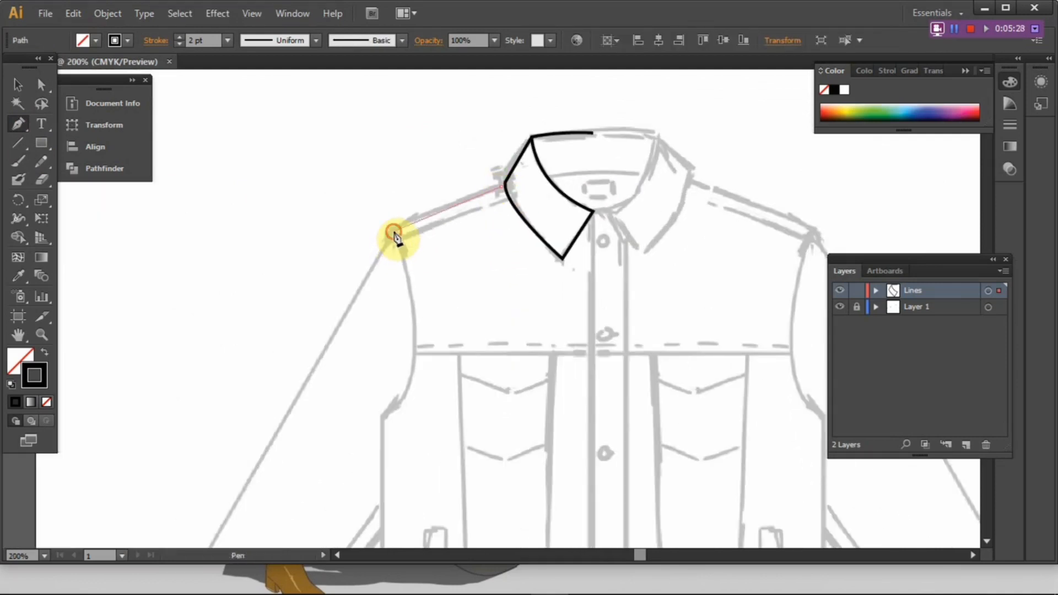
drag(385, 241, 387, 239)
Continue the path down the left sleeve's outer edge, across the cuff and up the underarm edge to the body, then end it.
drag(404, 306, 483, 173)
drag(388, 422, 486, 291)
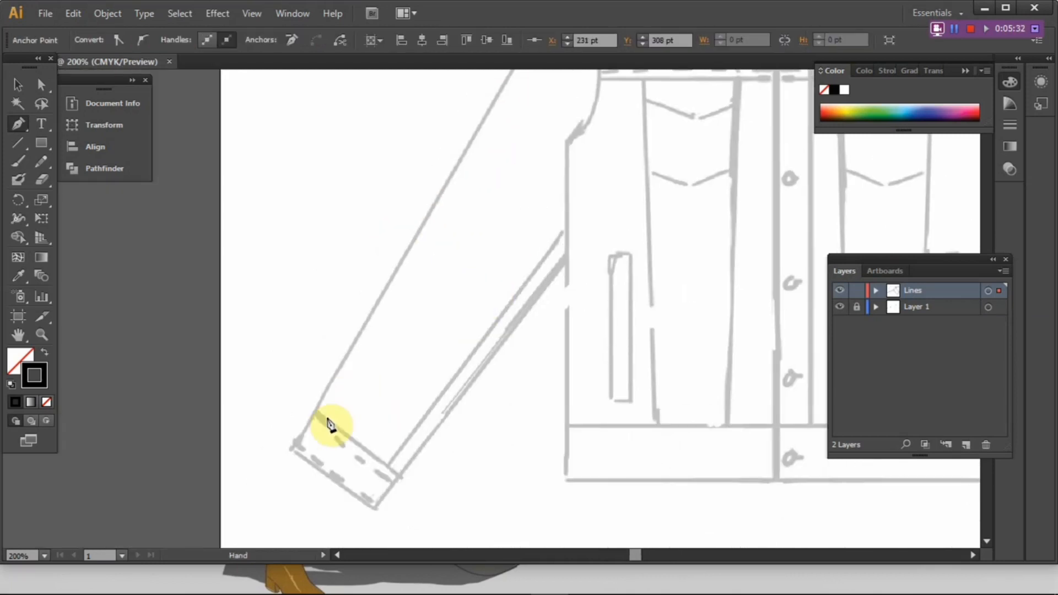
click(293, 451)
click(373, 507)
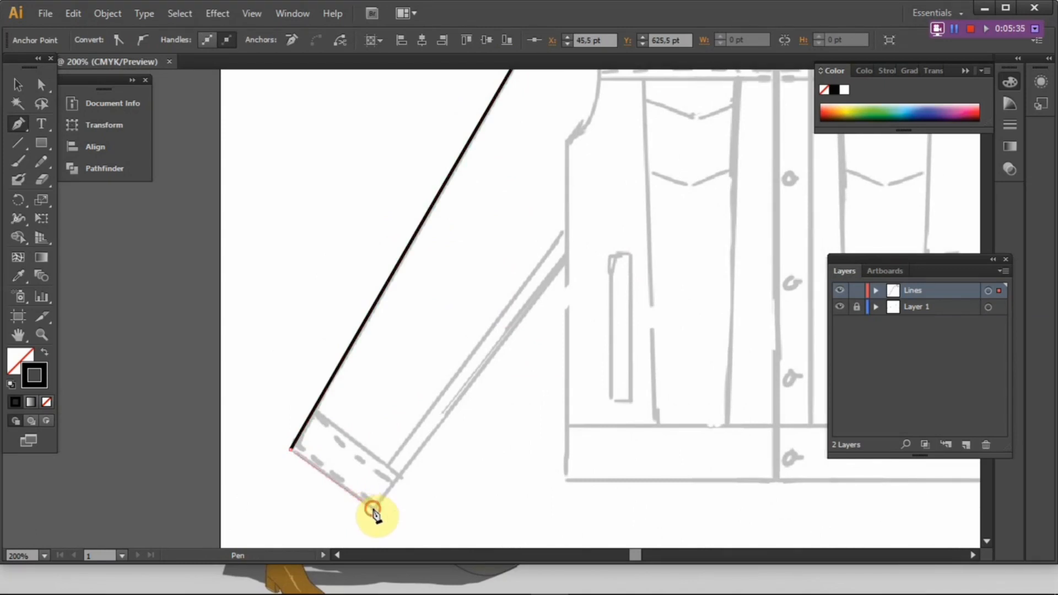
click(564, 258)
key(v)
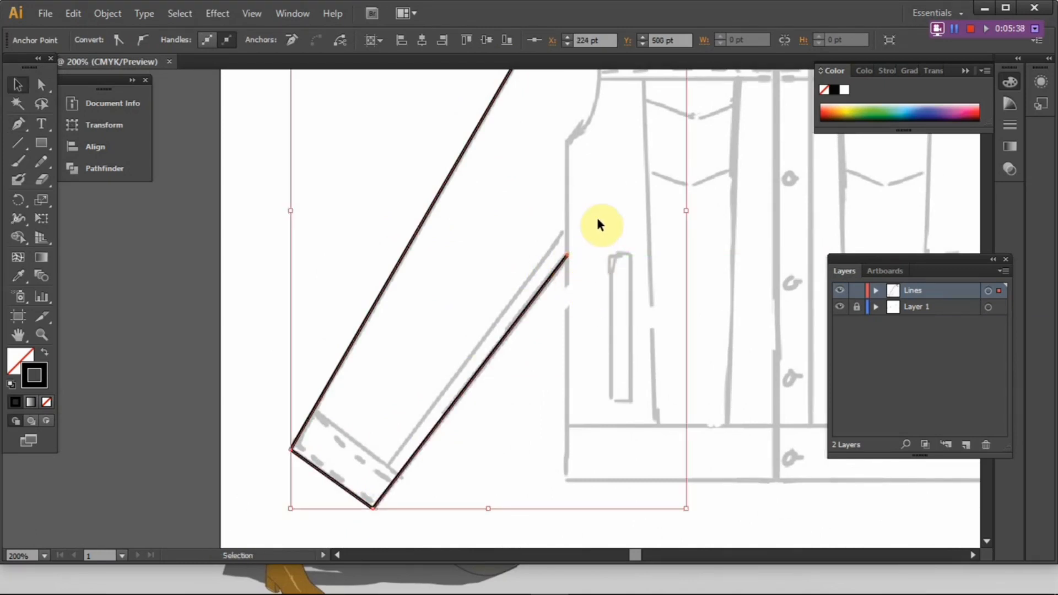
click(597, 217)
Start a new Pen path at the centre front hem and trace the bottom edge about 134 pt to the left side seam.
drag(633, 177, 483, 358)
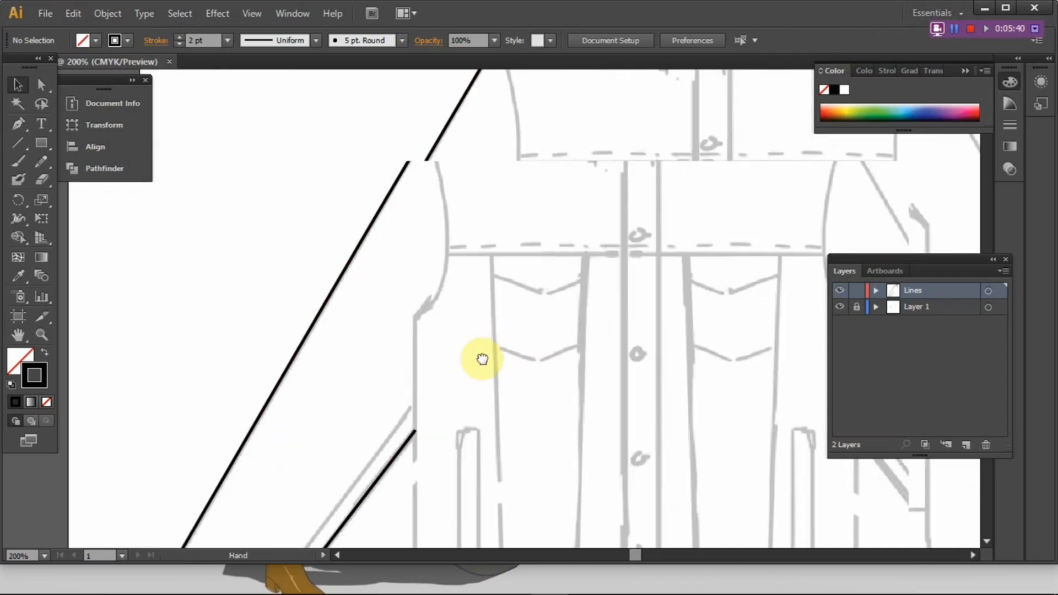
click(25, 127)
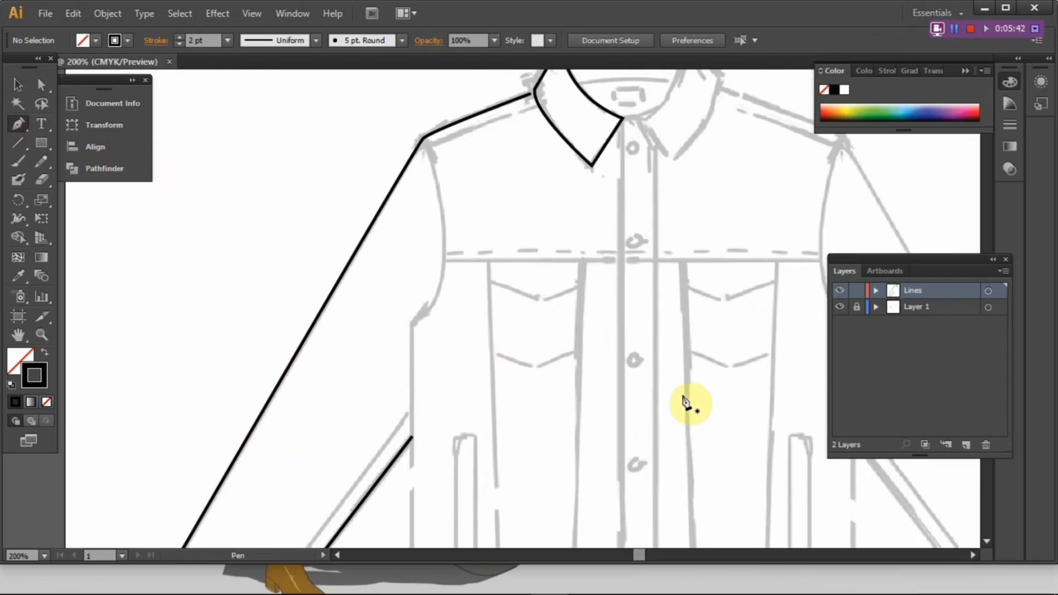
drag(661, 417, 656, 248)
drag(567, 369, 605, 325)
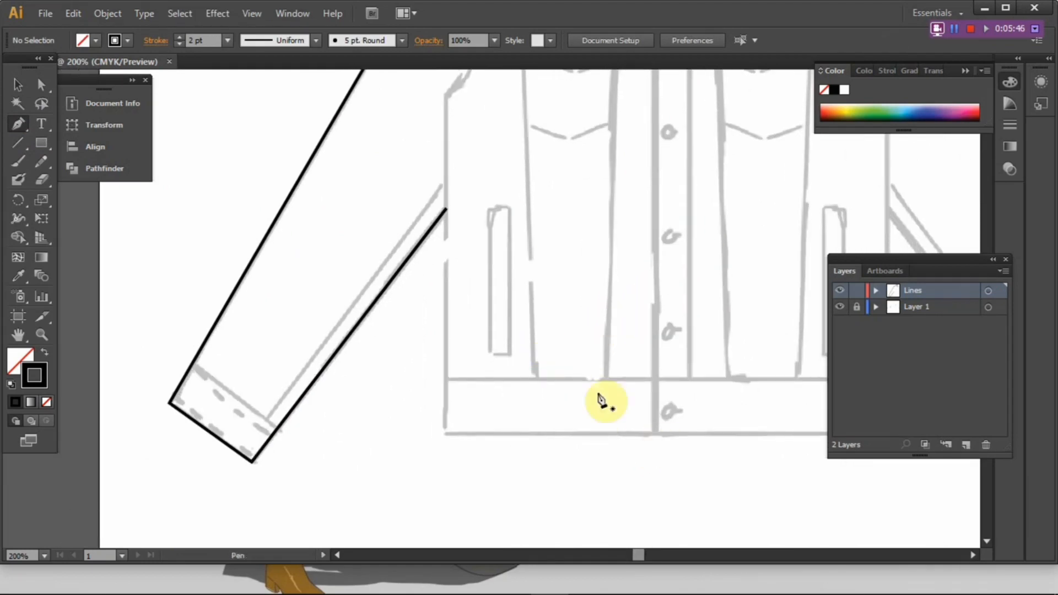
drag(526, 333, 529, 430)
drag(568, 481, 570, 425)
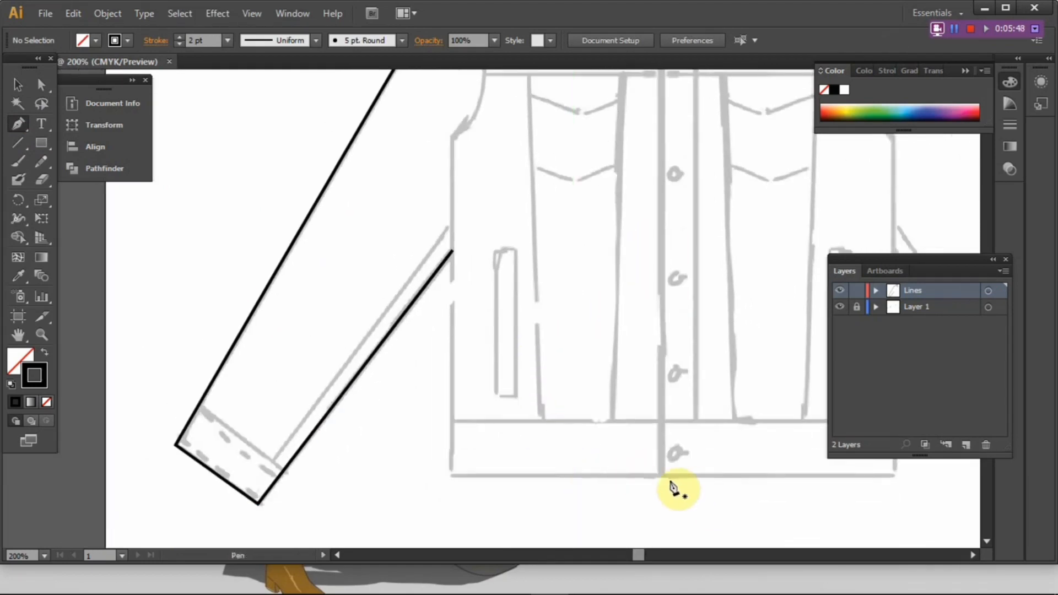
click(659, 474)
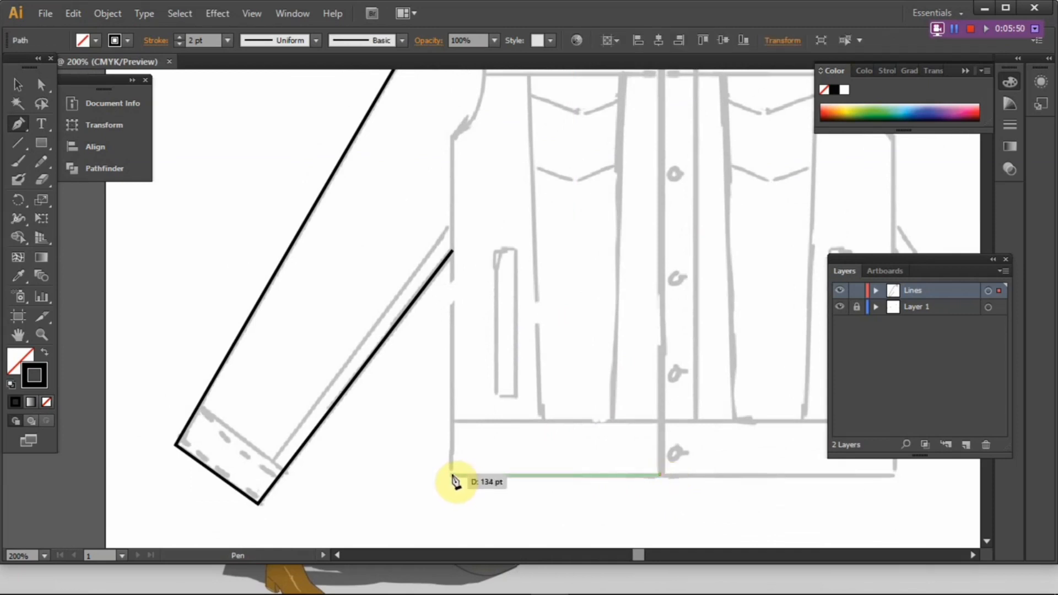
click(451, 474)
Continue the hem path straight up the left side seam to the bottom of the armhole.
scroll(496, 360, up, 3)
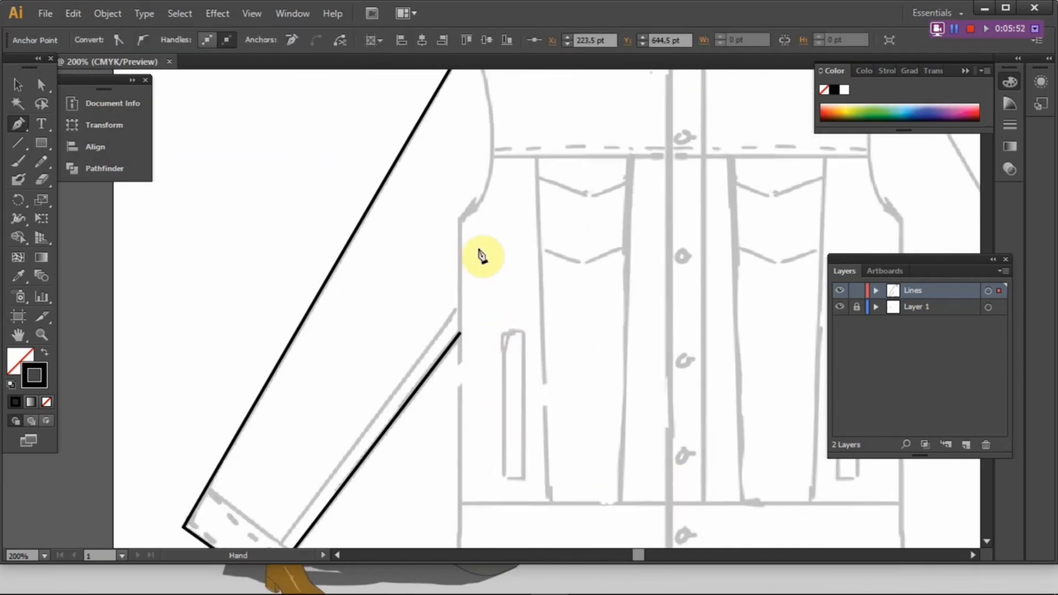
click(459, 223)
scroll(461, 221, up, 2)
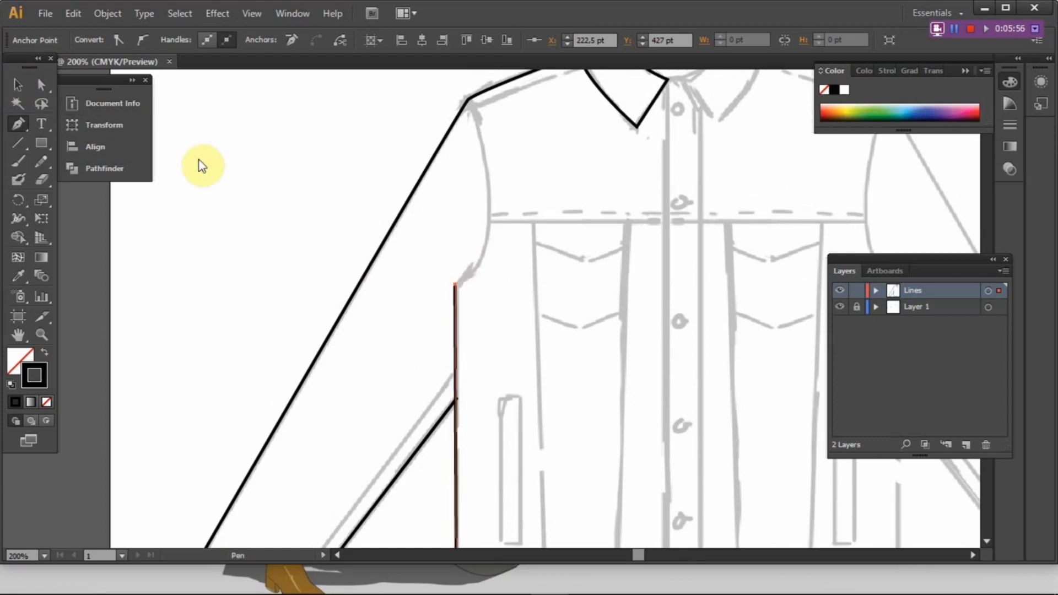
Try to trace the lower left armhole as a curve ending in a smooth anchor at the yoke line, then undo it.
scroll(491, 237, up, 1)
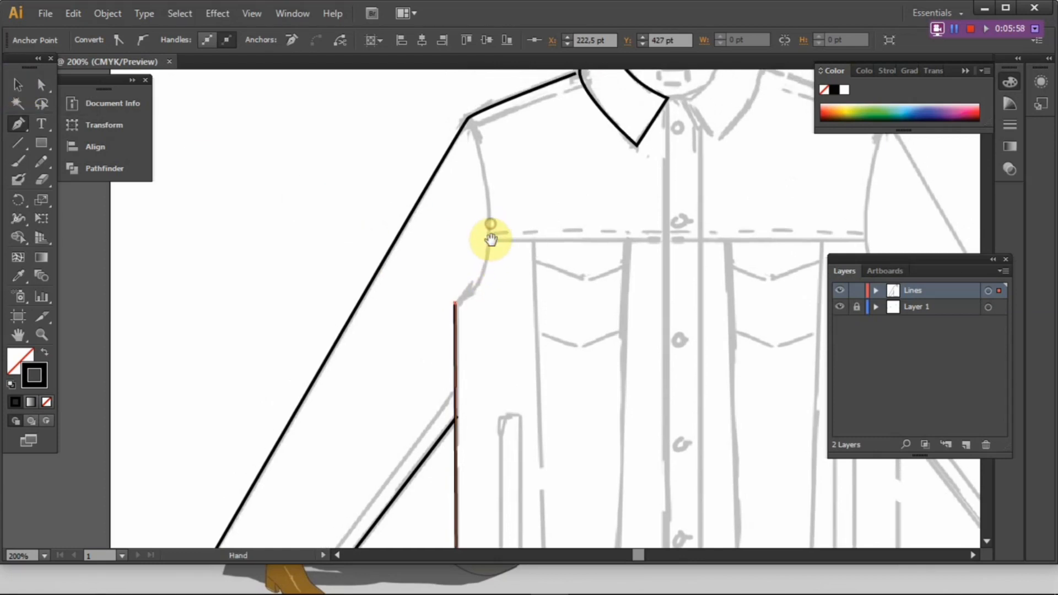
drag(489, 256, 493, 195)
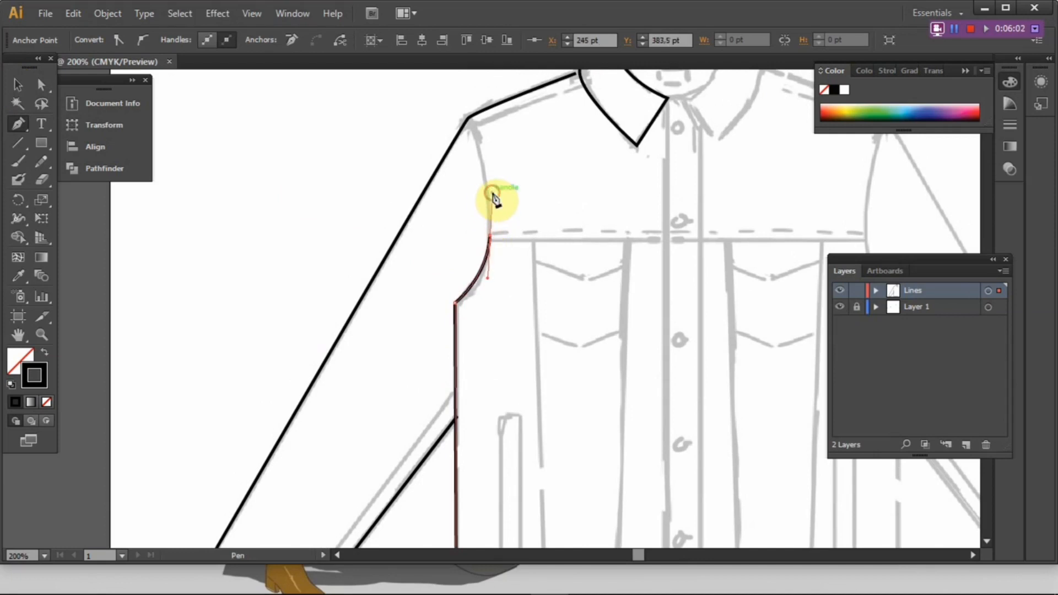
key(alt)
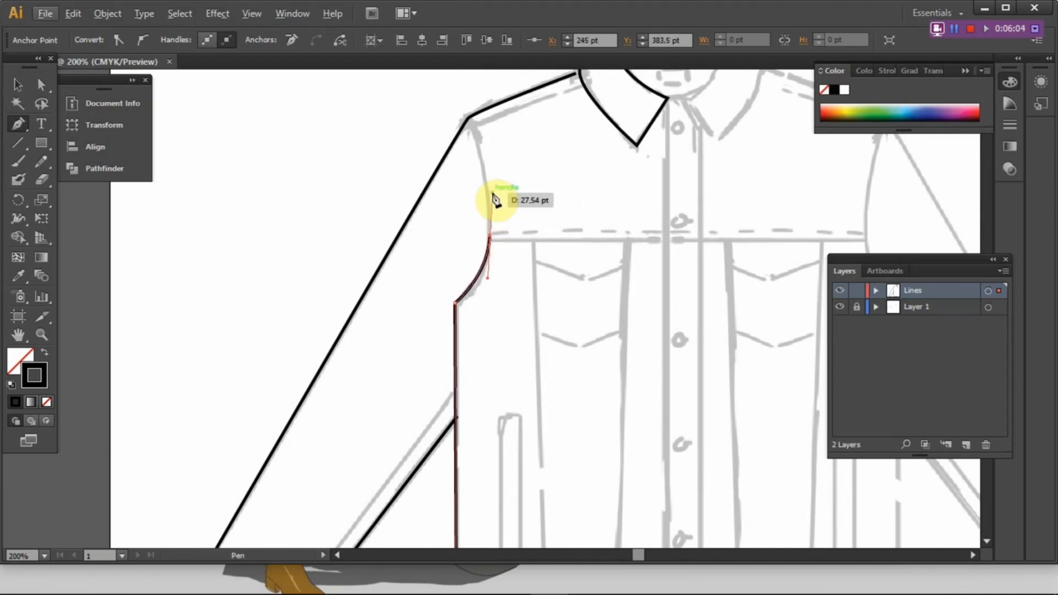
key(ctrl)
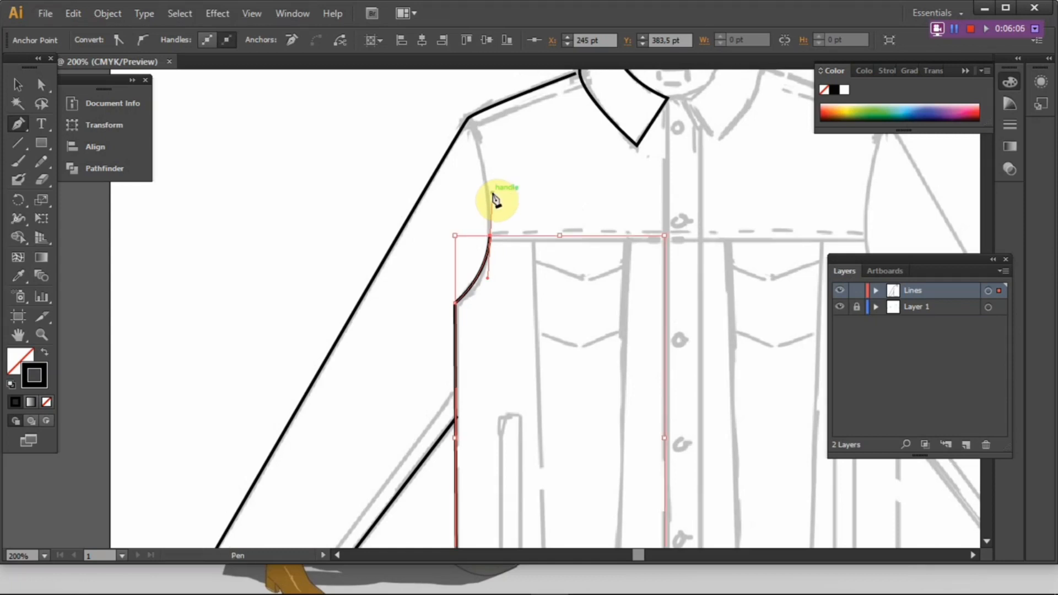
key(ctrl+z)
Try to trace the rest of the left armhole with a curved segment up to the shoulder point, then undo the armhole segments.
drag(468, 118, 434, 155)
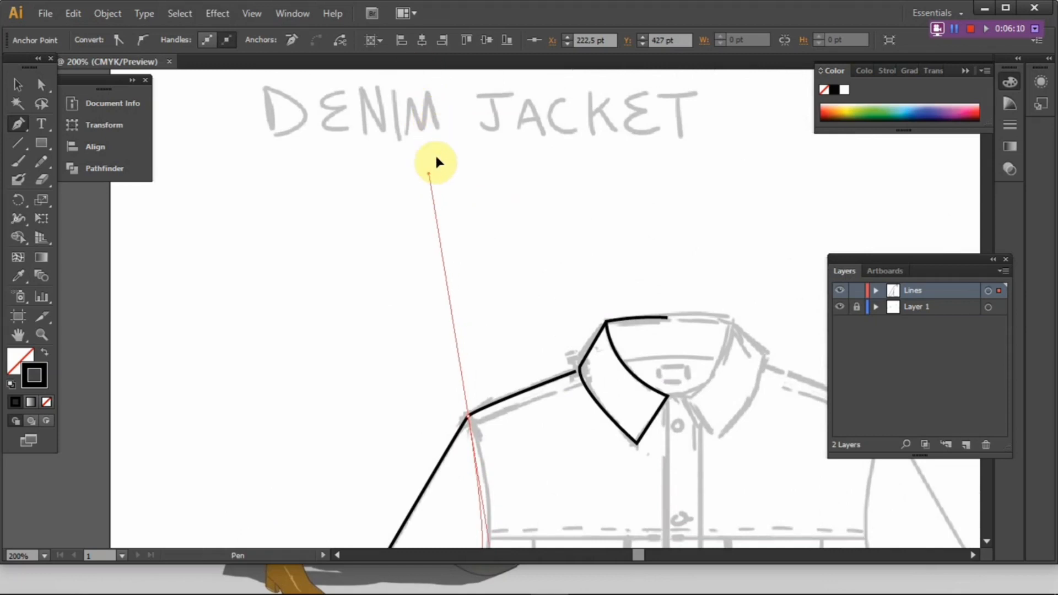
scroll(453, 217, down, 3)
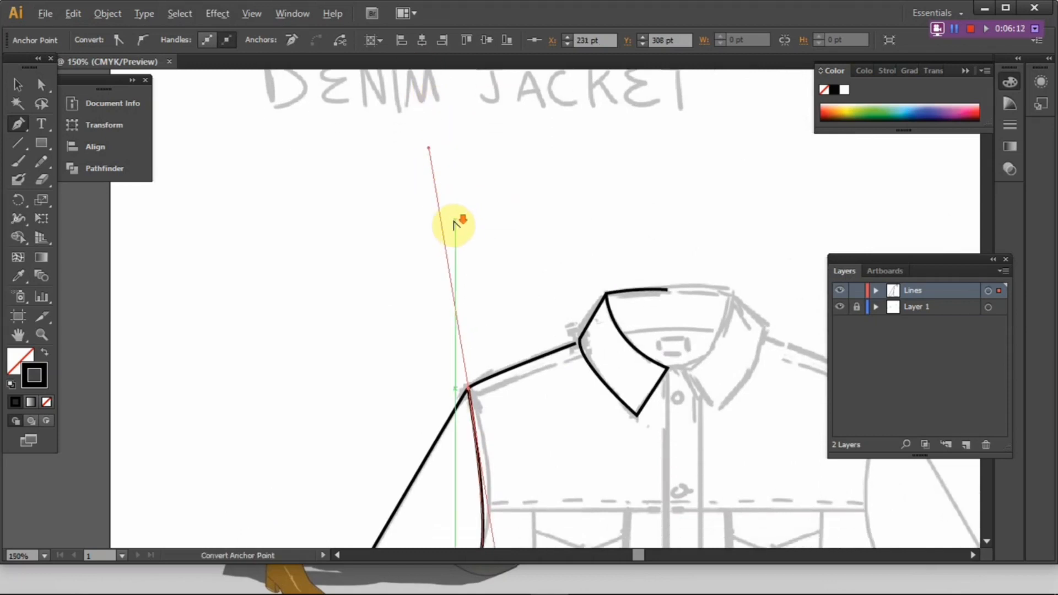
scroll(455, 226, down, 1)
drag(486, 262, 486, 217)
key(ctrl+z)
scroll(491, 324, up, 2)
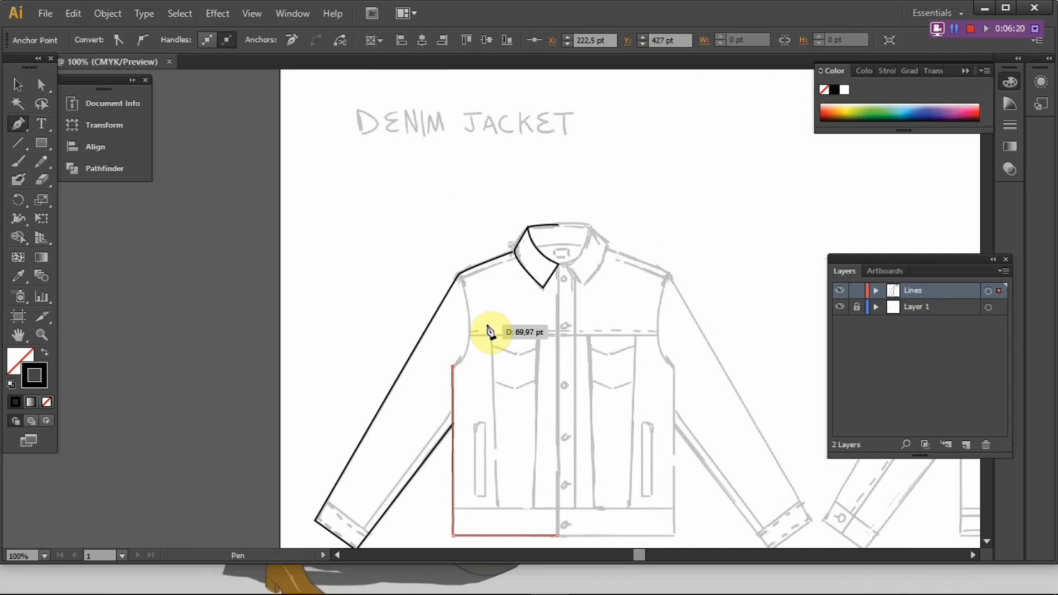
Trace the left armhole as one smooth curve from the top of the side seam to the shoulder point, and deselect it.
scroll(489, 330, up, 2)
scroll(489, 342, down, 3)
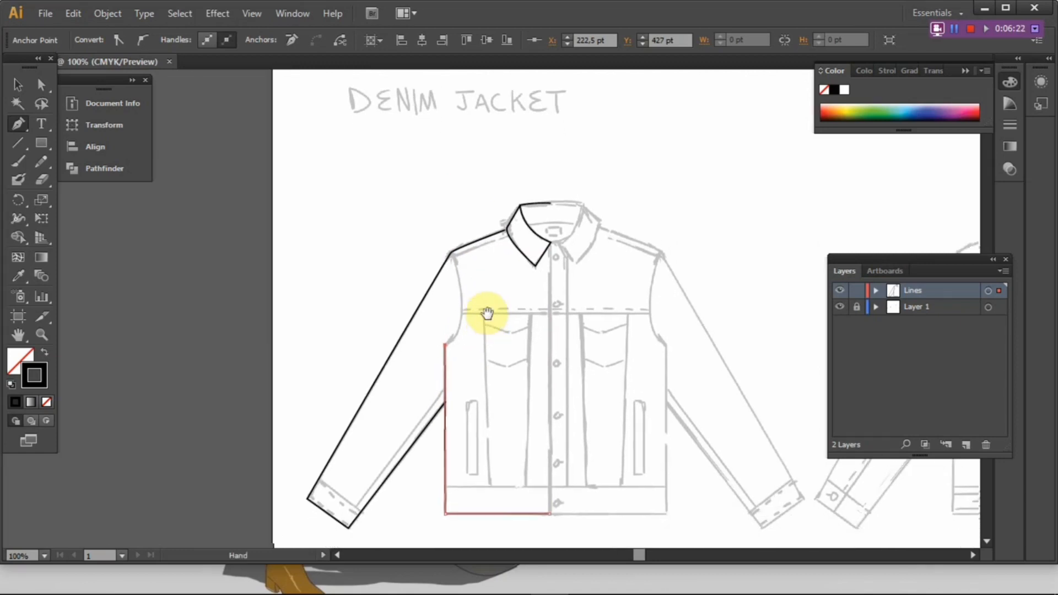
scroll(481, 350, up, 1)
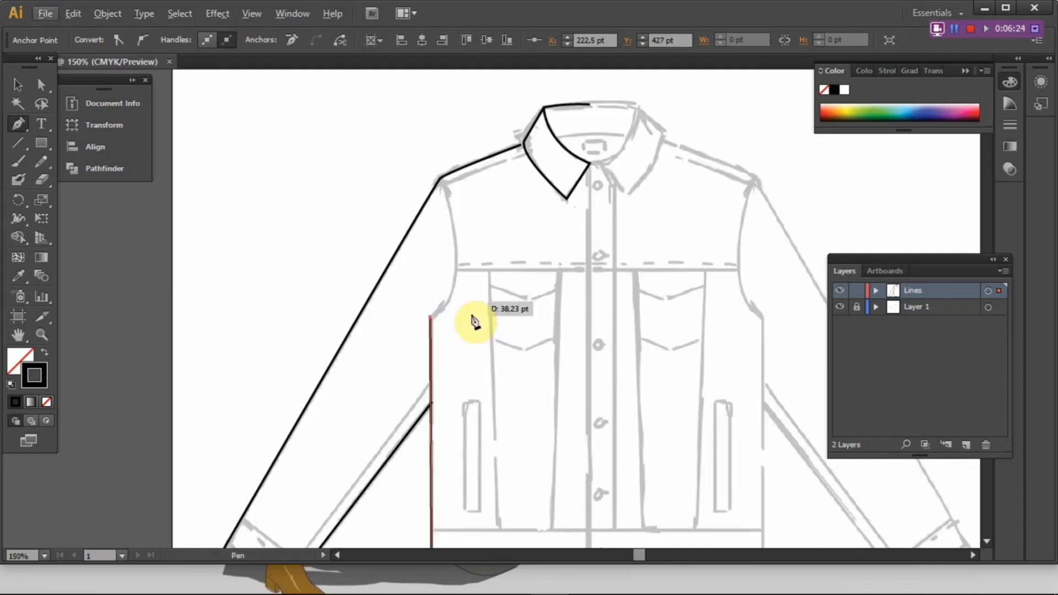
scroll(474, 319, up, 2)
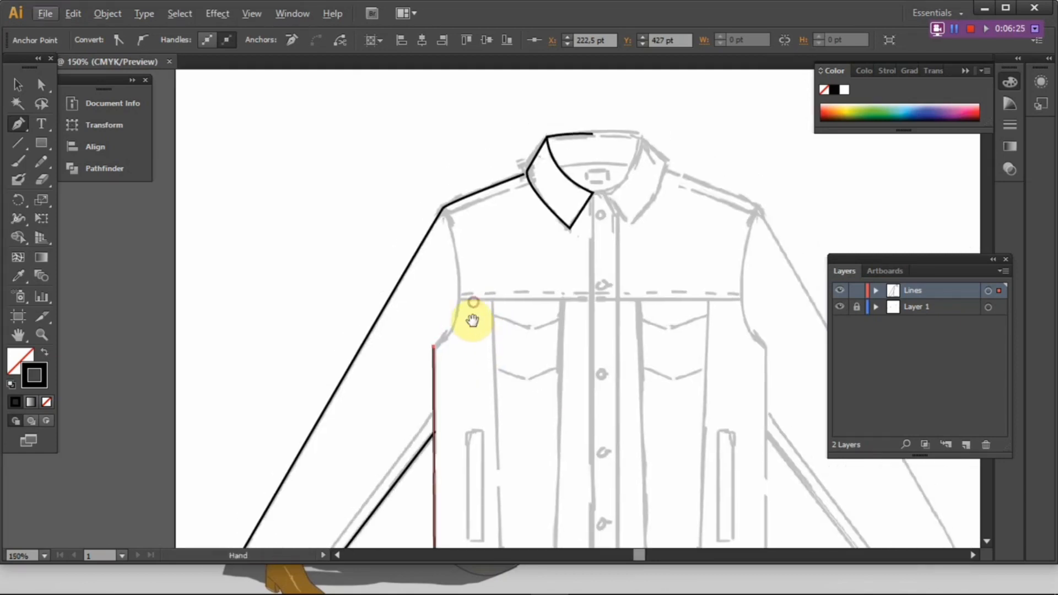
click(435, 347)
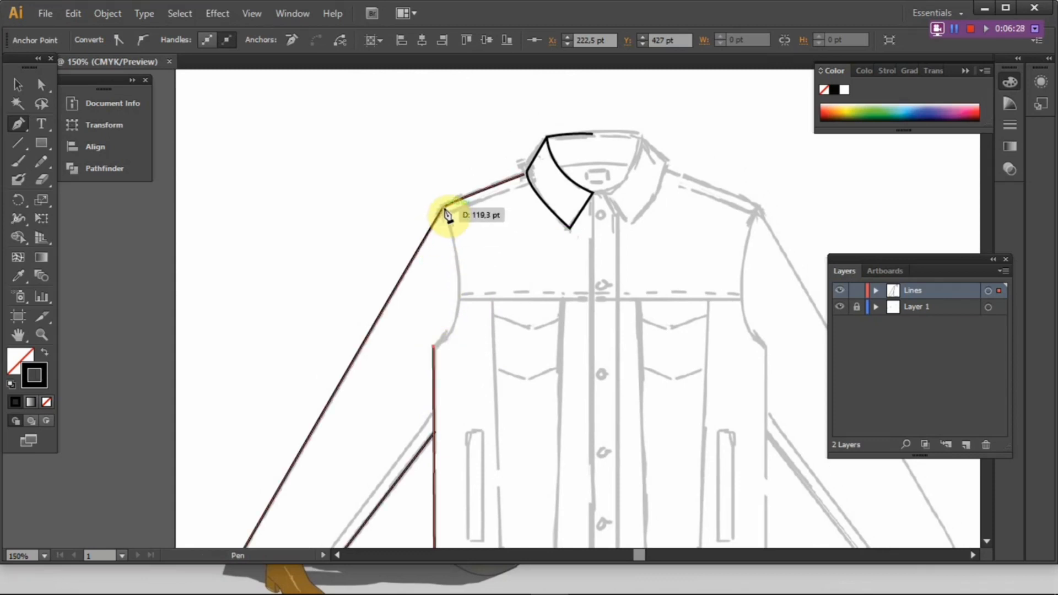
drag(442, 206, 406, 84)
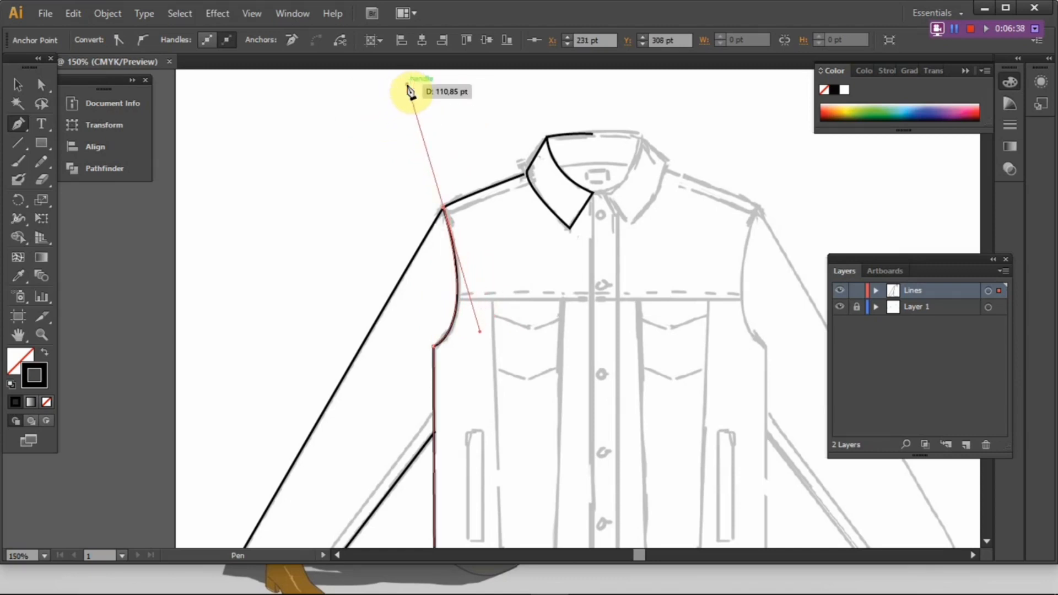
click(17, 84)
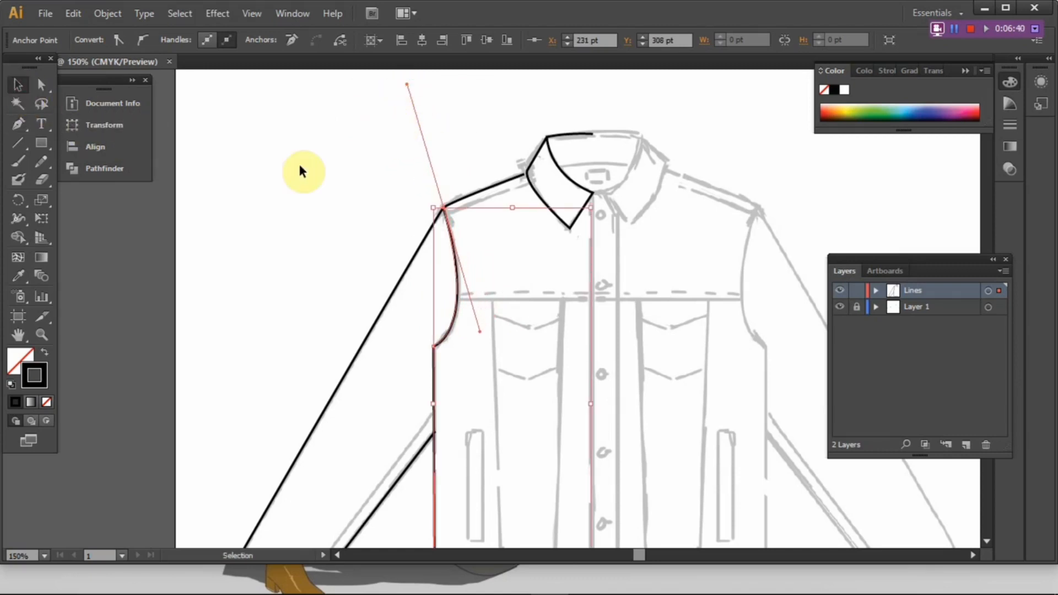
click(323, 172)
Examine the traced left half of the jacket, selecting the sleeve outline and the collar path in turn.
drag(526, 402, 519, 286)
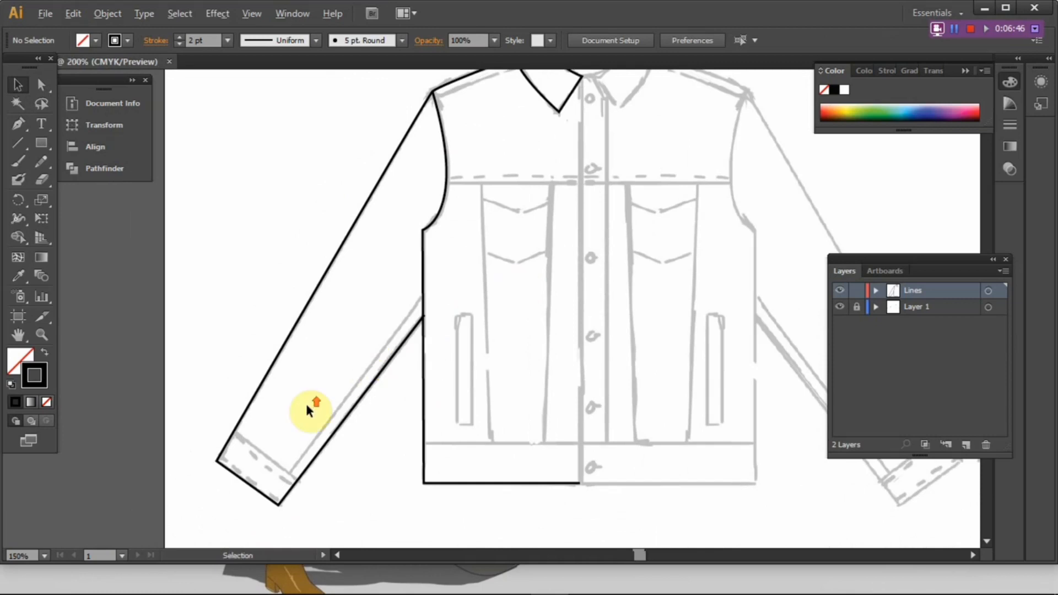
scroll(305, 402, up, 1)
drag(303, 427, 391, 309)
drag(331, 362, 340, 339)
scroll(471, 364, down, 1)
drag(519, 291, 353, 363)
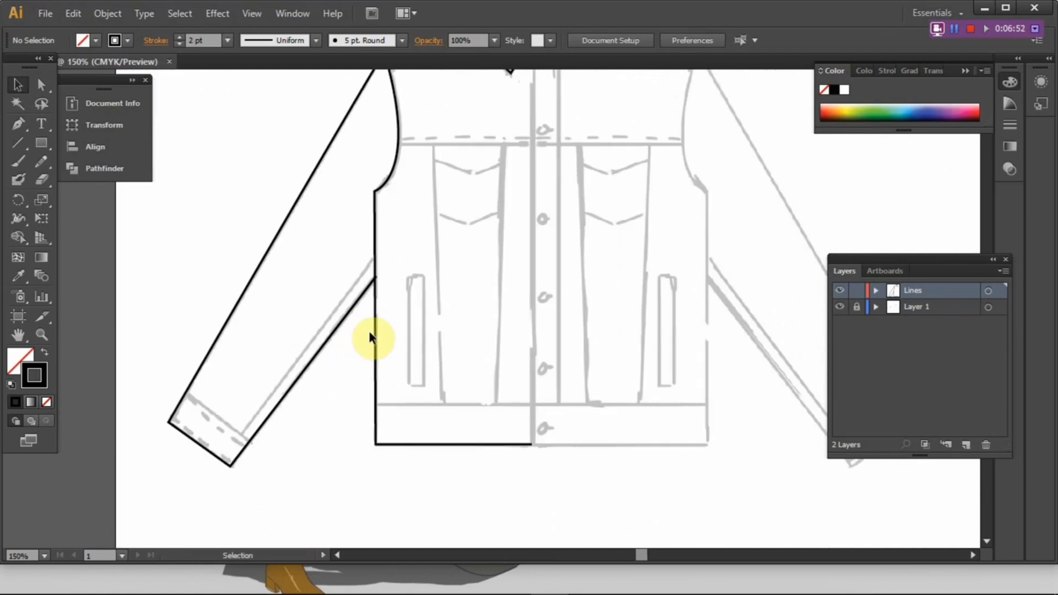
scroll(395, 342, down, 1)
drag(429, 307, 411, 341)
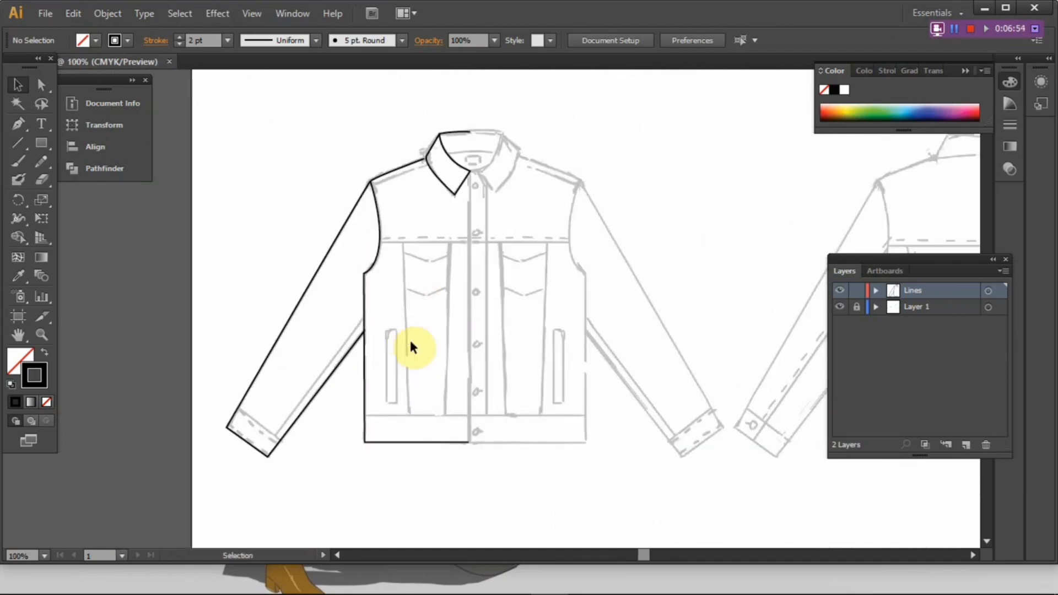
click(412, 164)
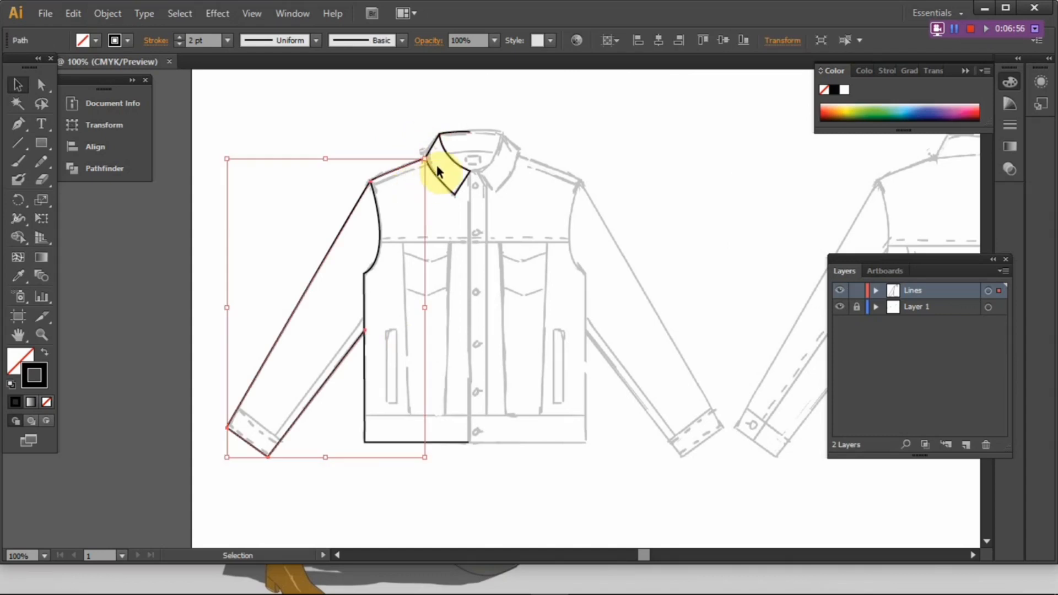
click(435, 168)
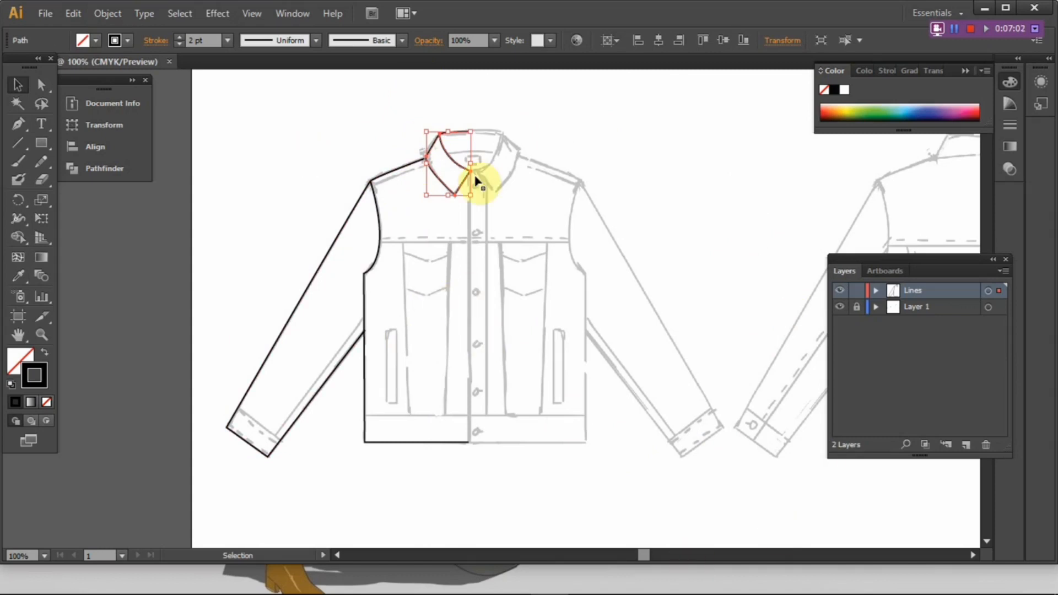
Draw a straight line segment across the left cuff, parallel to and just inside its lower edge.
scroll(274, 393, up, 2)
drag(271, 422, 355, 251)
click(268, 282)
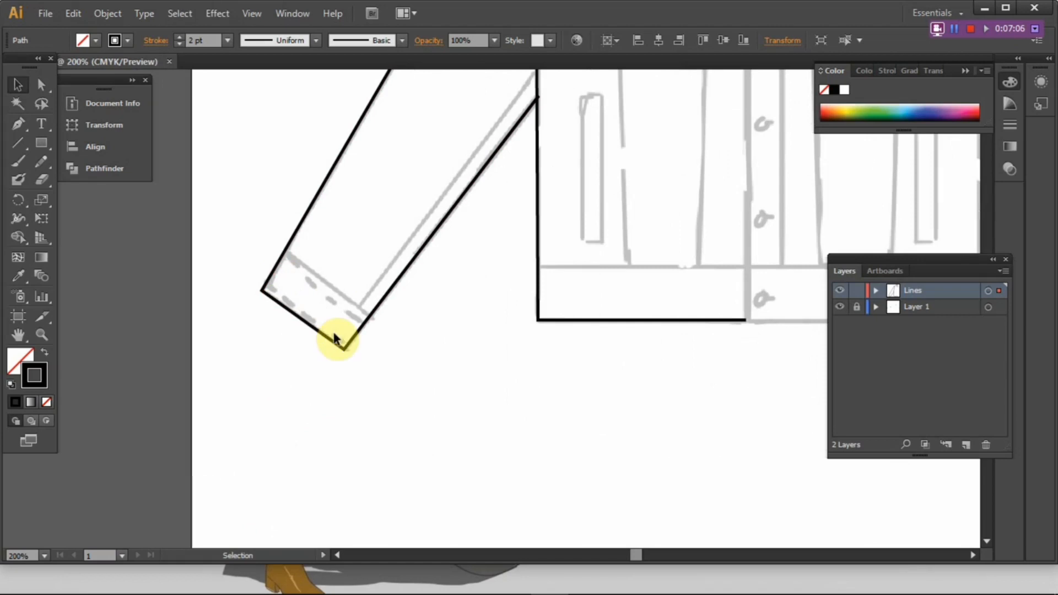
scroll(338, 297, up, 2)
click(14, 142)
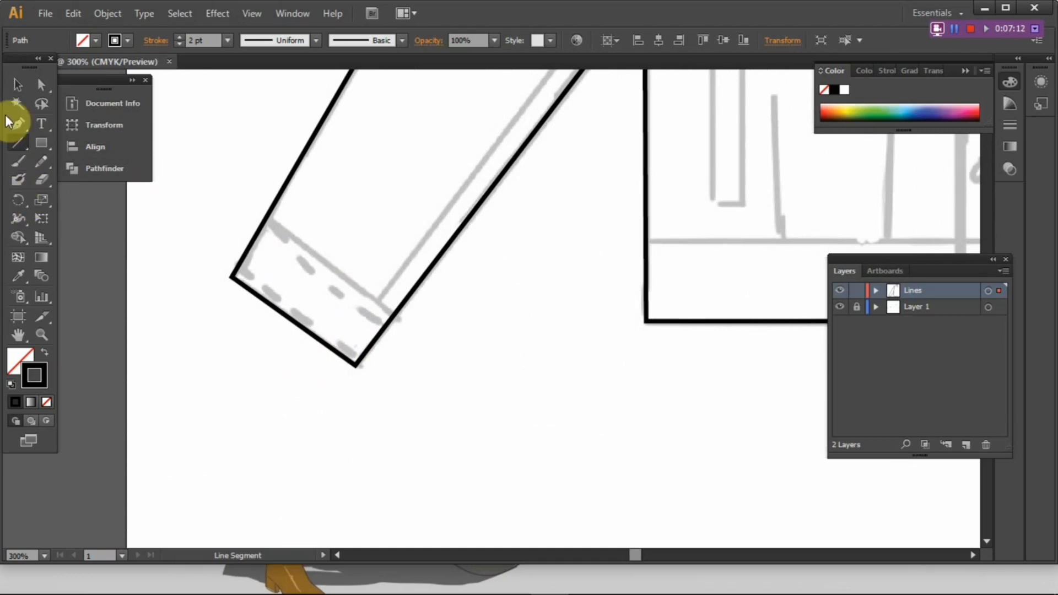
click(16, 143)
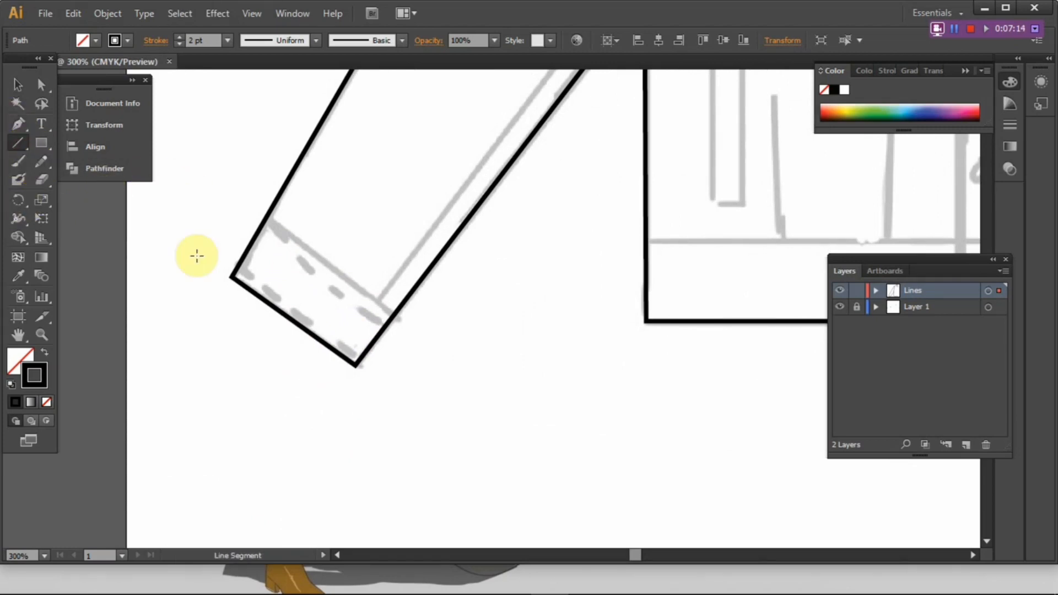
drag(237, 268, 361, 354)
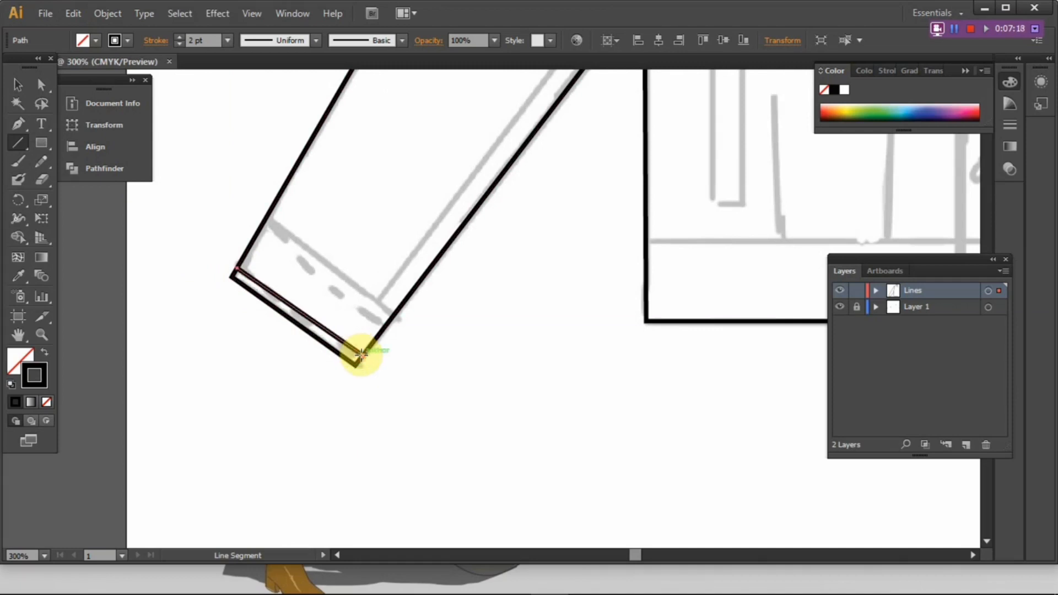
Apply the Cut Here brush to the new cuff line to turn it into dashed stitching, and deselect it.
click(20, 86)
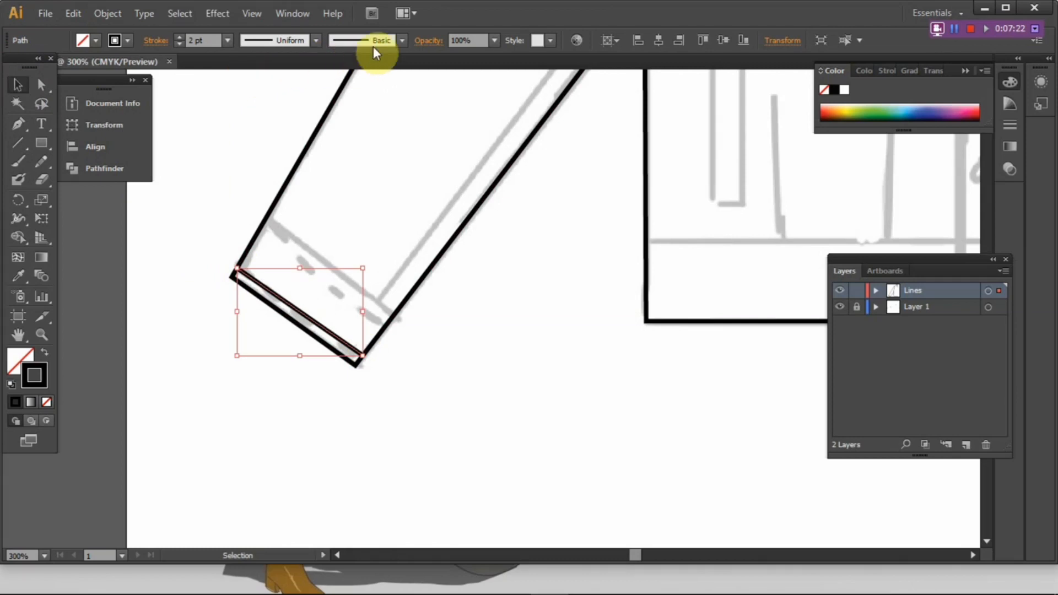
click(401, 41)
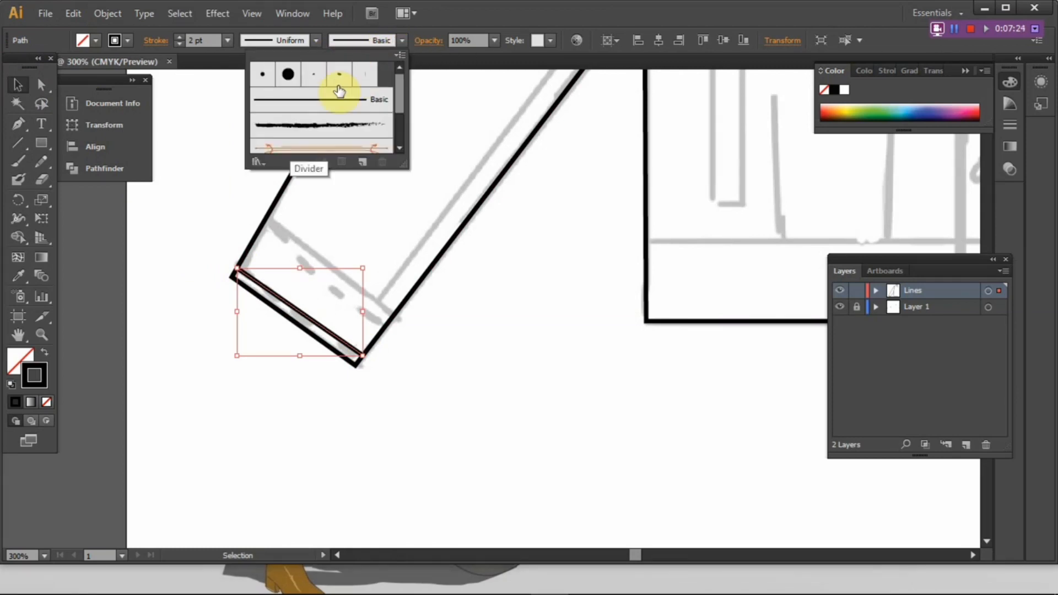
scroll(308, 113, down, 2)
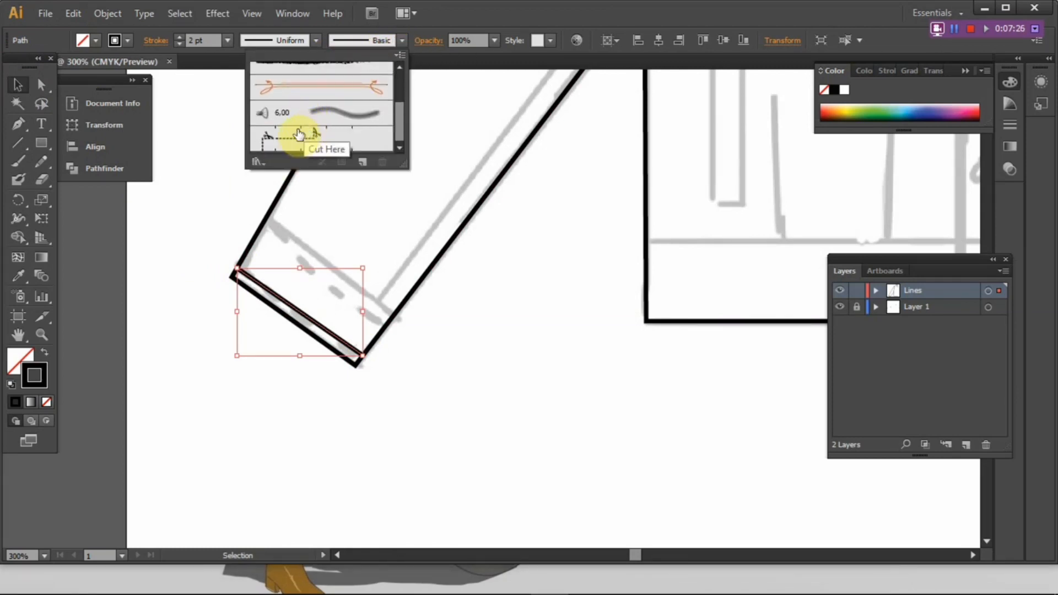
click(296, 137)
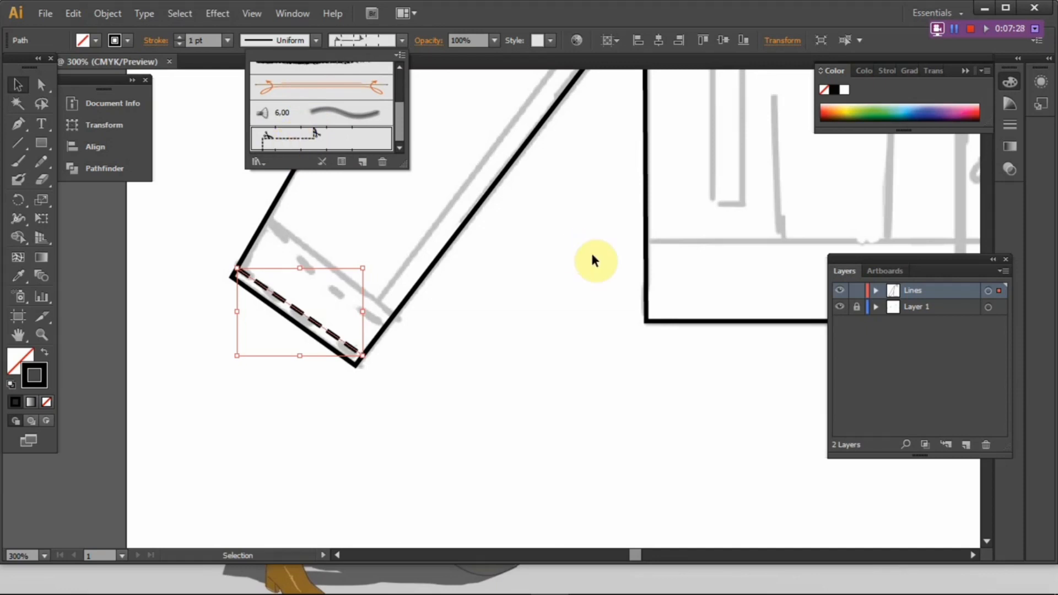
click(573, 256)
click(567, 258)
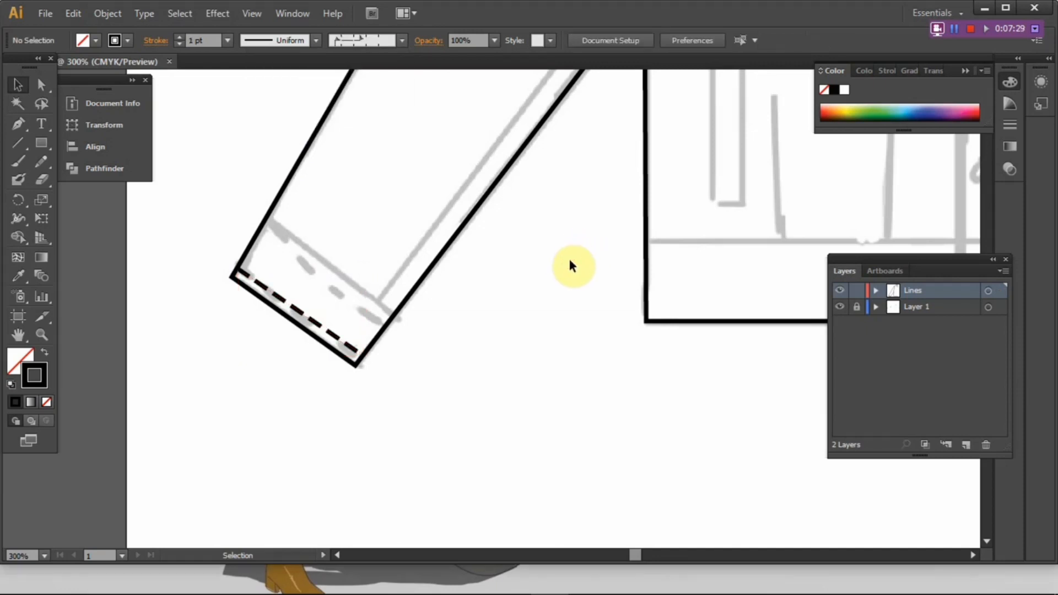
Set the dashed cuff stitch line's stroke weight to 0.75 pt and deselect it.
click(350, 347)
click(225, 39)
click(242, 125)
click(228, 39)
click(243, 90)
click(229, 104)
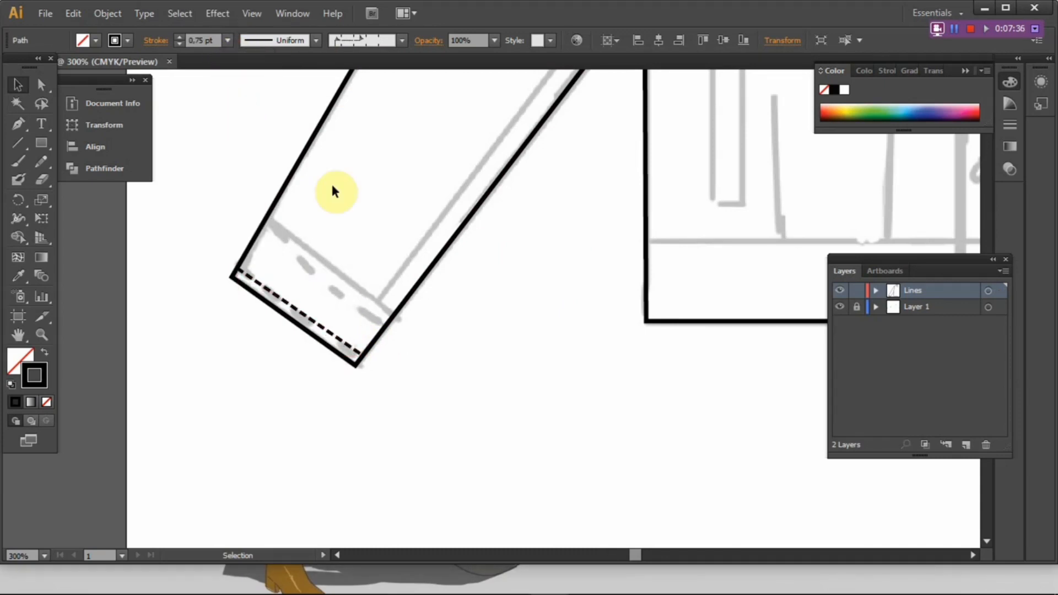
Copy the dashed stitch line to the upper part of the left cuff, parallel to the first one.
scroll(511, 292, down, 1)
drag(530, 270, 511, 287)
scroll(407, 307, up, 2)
scroll(390, 342, up, 1)
click(391, 337)
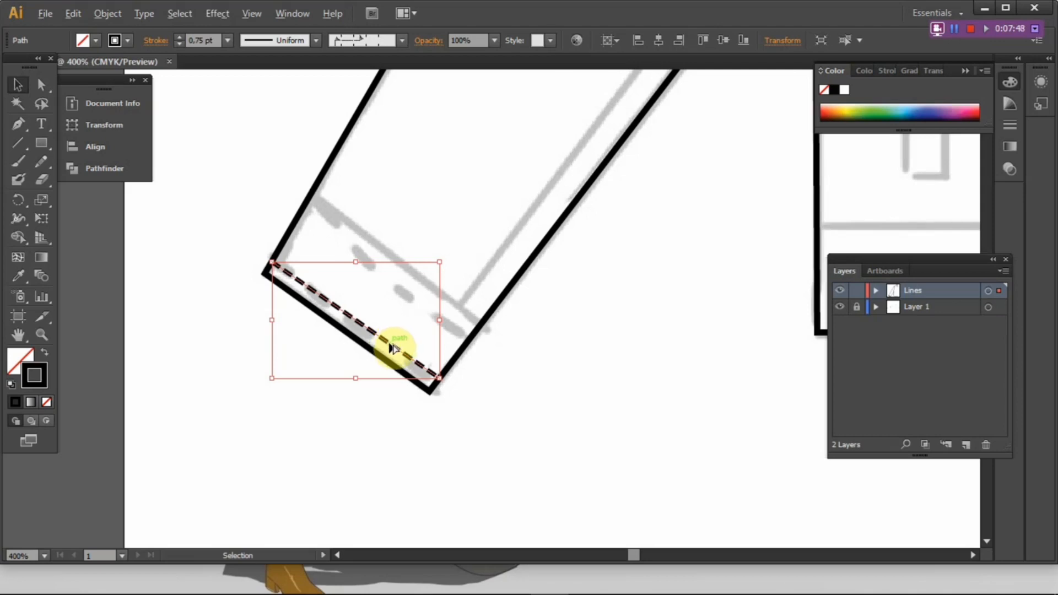
drag(388, 346, 422, 290)
click(542, 333)
key(ctrl+minus)
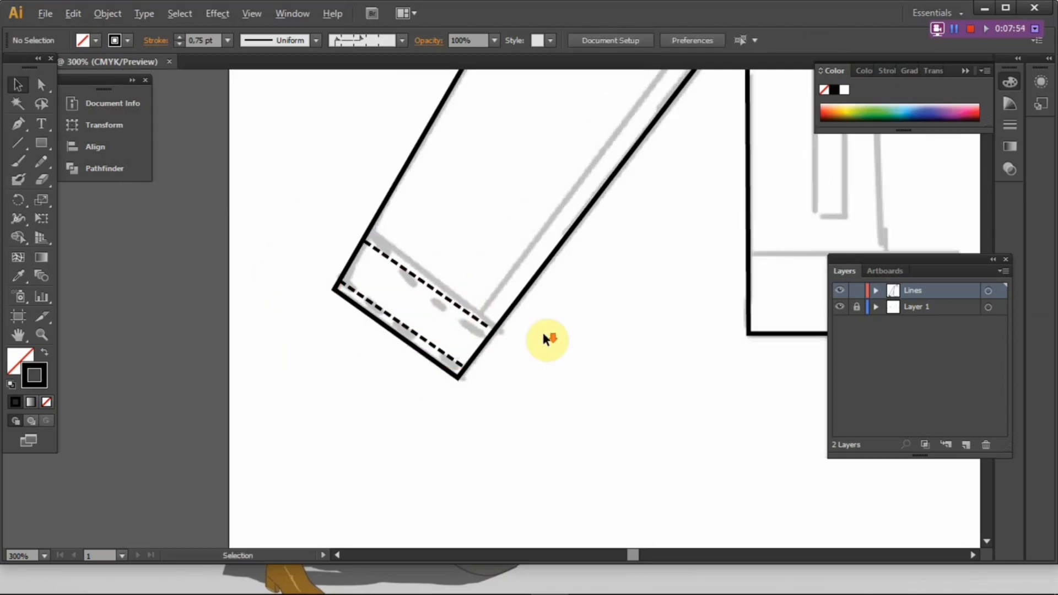
Examine the left cuff stitching close up and against the whole jacket front.
scroll(543, 334, down, 3)
drag(568, 300, 426, 368)
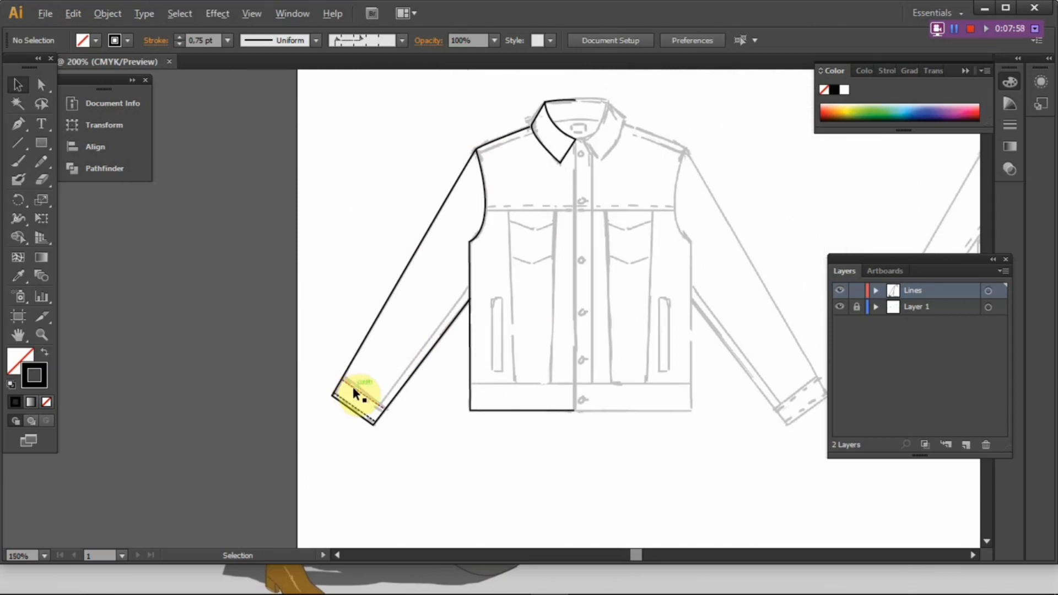
scroll(353, 388, up, 2)
drag(355, 385, 326, 301)
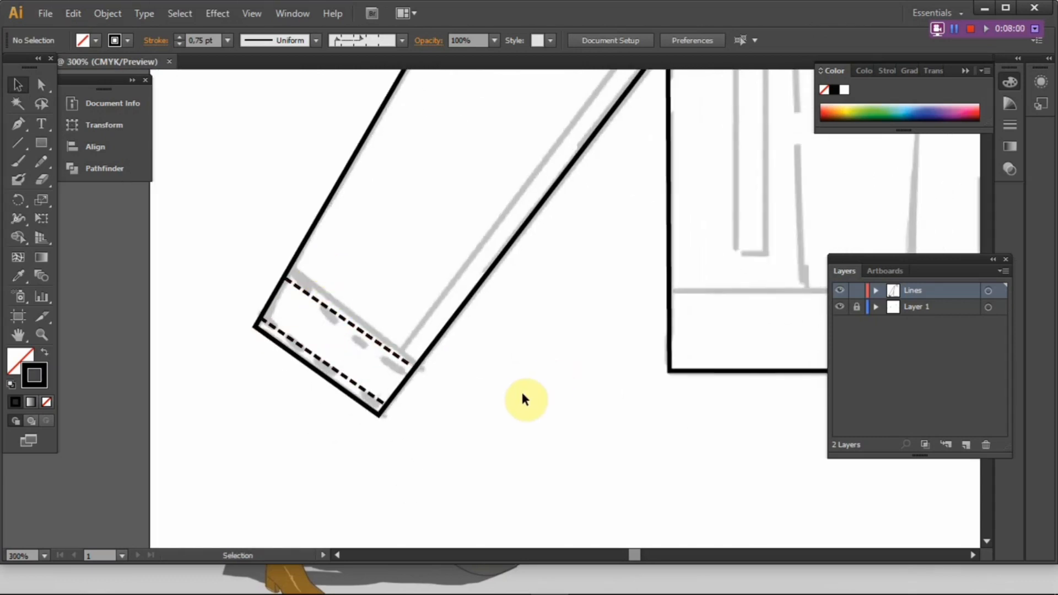
scroll(520, 384, down, 2)
drag(695, 290, 554, 335)
scroll(566, 323, down, 1)
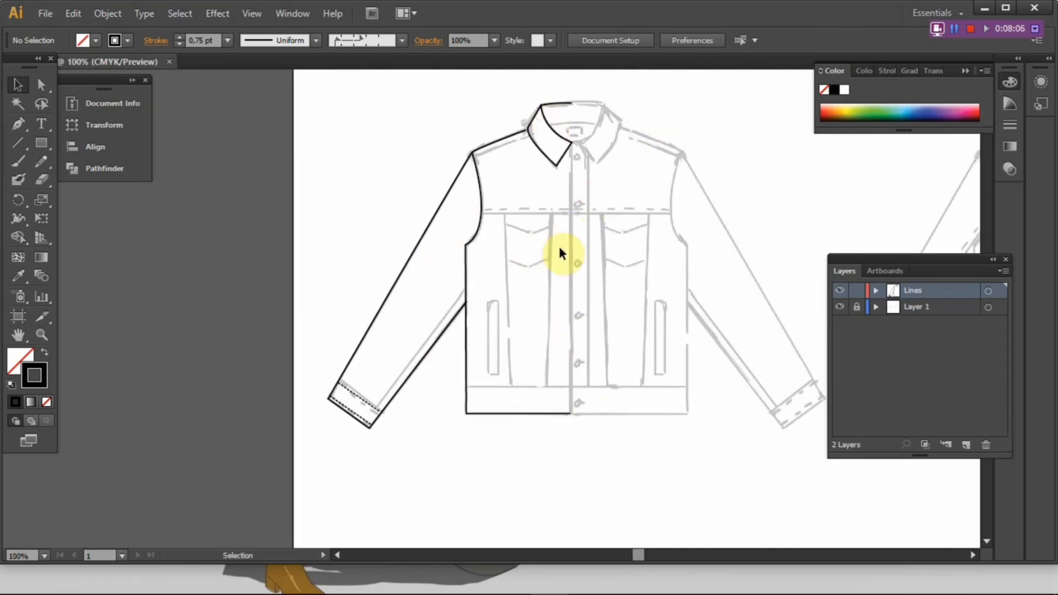
drag(571, 245, 510, 211)
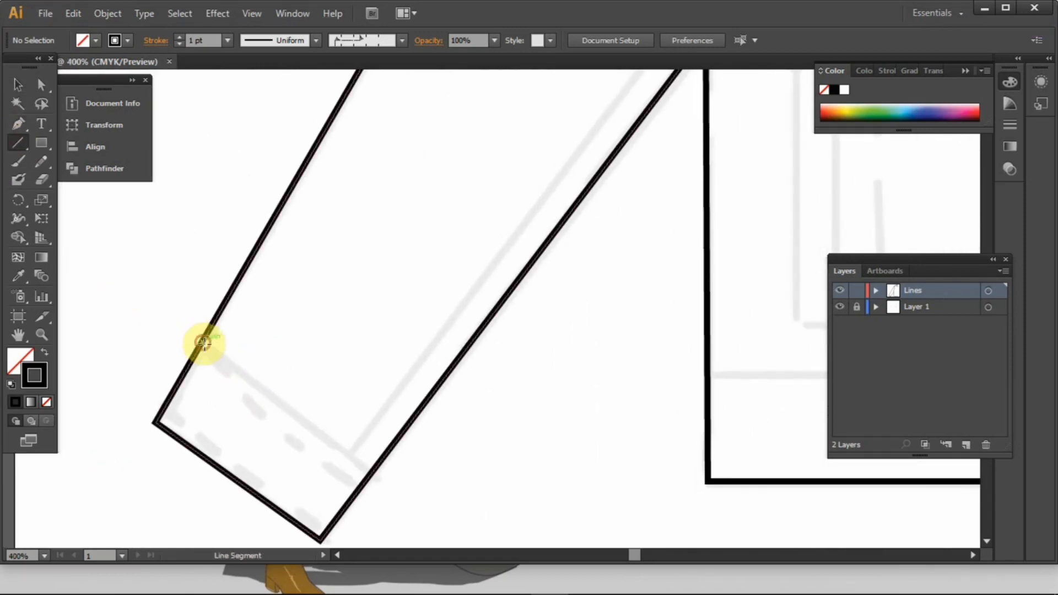
Draw the cuff seam as a line segment across the lower left sleeve from its outer edge to its inner edge.
drag(204, 343, 372, 467)
key(ctrl+minus)
key(ctrl+minus)
key(ctrl+minus)
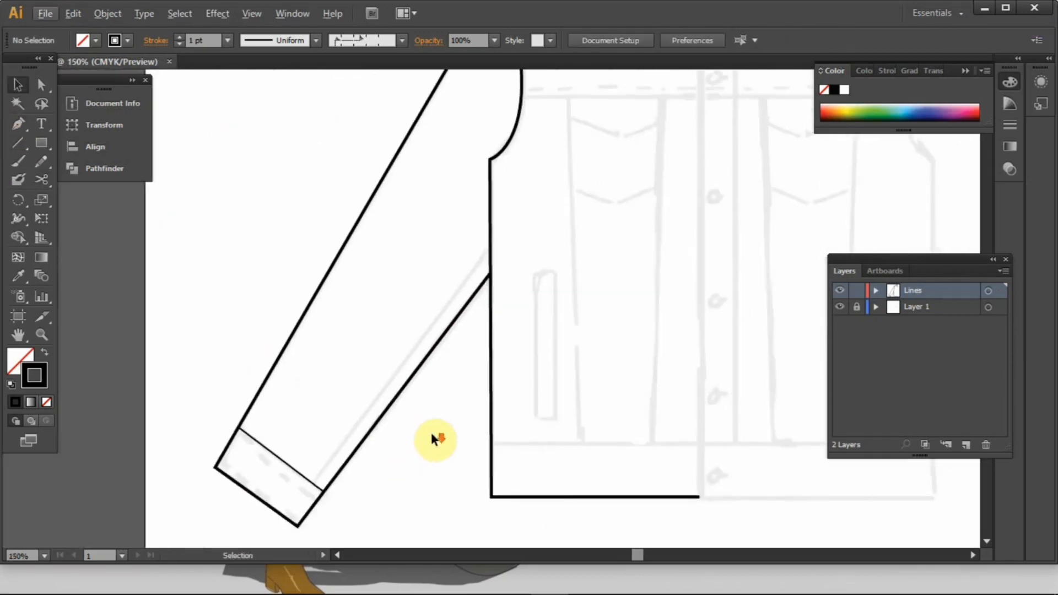
scroll(432, 434, down, 1)
Draw the inner sleeve seam parallel to the left underarm edge, from the cuff seam up to the side seam.
click(19, 143)
scroll(452, 468, up, 1)
mouse_move(302, 481)
mouse_down()
mouse_move(571, 226)
mouse_move(478, 246)
mouse_up()
click(18, 84)
click(655, 317)
mouse_move(656, 317)
mouse_down()
mouse_move(516, 351)
mouse_move(476, 412)
mouse_up()
Draw the shoulder seam just below the left shoulder edge, from the armhole to the collar, and dismiss the Line Segment options.
scroll(572, 355, down, 1)
key(p)
scroll(460, 132, up, 2)
click(18, 142)
scroll(498, 232, down, 2)
double_click(19, 143)
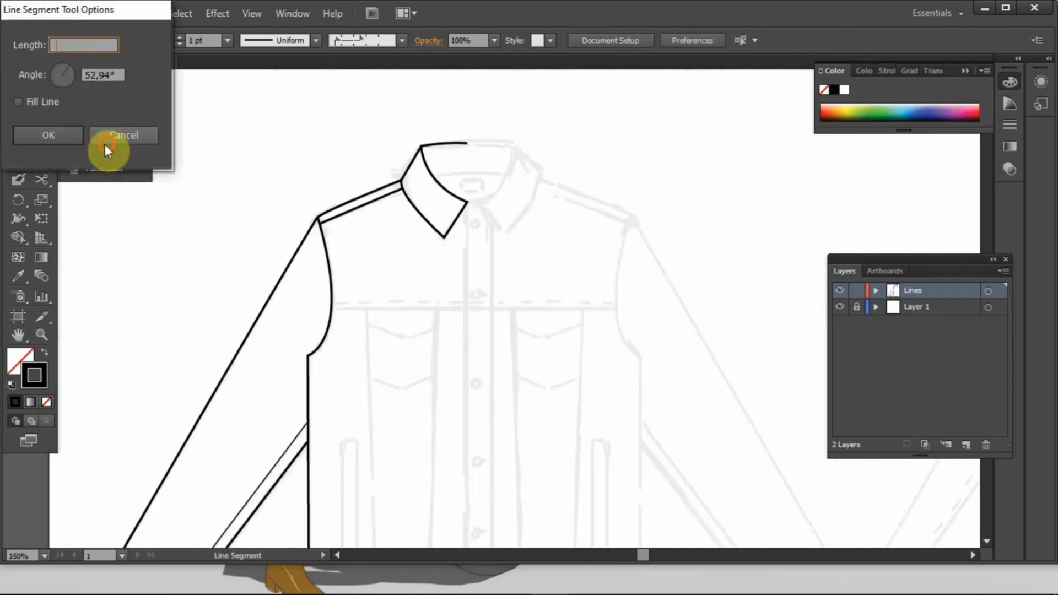
click(106, 142)
Draw the vertical centre front line from the collar point to the hem with the outline's 2 pt stroke.
drag(135, 281, 95, 213)
drag(427, 135, 430, 543)
click(19, 84)
click(179, 37)
click(236, 124)
Extend the centre front line with the Pen tool along the right hem to the right side seam.
scroll(468, 513, up, 2)
drag(466, 507, 522, 417)
click(438, 426)
key(p)
click(438, 431)
click(783, 432)
Move the left hem's end anchor so that it meets the bottom of the centre front line.
click(41, 84)
scroll(478, 451, up, 2)
click(372, 413)
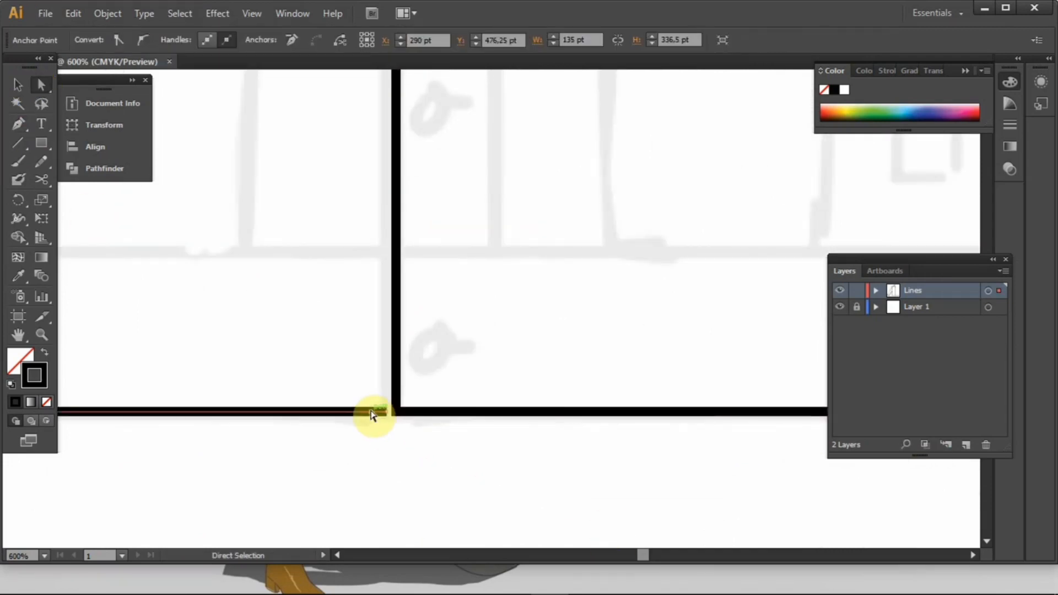
drag(385, 412, 396, 411)
click(529, 468)
scroll(609, 470, down, 4)
drag(744, 354, 411, 288)
Try to trace the right side seam from the hem up to the armhole, then undo it.
click(18, 123)
click(361, 432)
click(360, 180)
drag(360, 180, 456, 270)
key(ctrl+z)
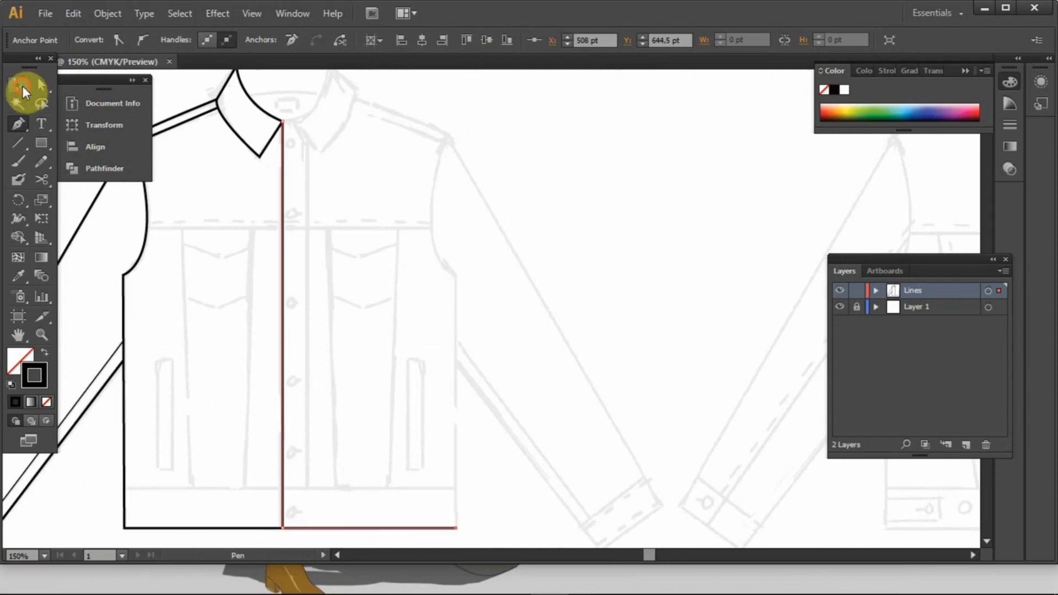
click(21, 88)
Draw a straight stitch line across the left cuff, parallel to its edge.
scroll(241, 217, down, 1)
click(241, 217)
drag(241, 217, 428, 215)
scroll(392, 275, up, 1)
drag(392, 276, 422, 196)
click(22, 146)
mouse_move(123, 351)
mouse_down()
mouse_move(289, 467)
mouse_move(298, 394)
mouse_up()
Give the left cuff stitching the dashed Cut Here brush at 0.75 pt.
click(17, 85)
click(402, 40)
click(361, 131)
click(209, 115)
key(a)
click(408, 433)
Nudge a line's end anchor at the left cuff slightly upward and deselect it.
scroll(408, 432, down, 4)
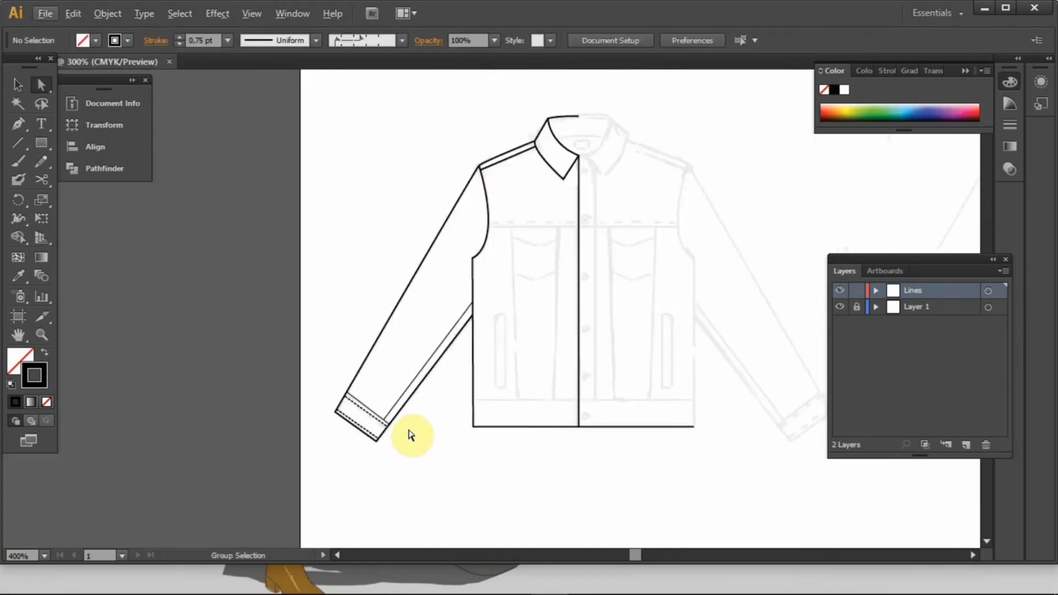
scroll(386, 434, up, 4)
click(416, 399)
scroll(417, 399, up, 2)
click(550, 416)
scroll(550, 416, down, 1)
drag(430, 426, 430, 419)
key(v)
mouse_move(420, 445)
mouse_down()
mouse_move(397, 421)
mouse_move(408, 427)
mouse_move(364, 472)
mouse_move(164, 477)
mouse_up()
click(413, 444)
scroll(413, 444, down, 3)
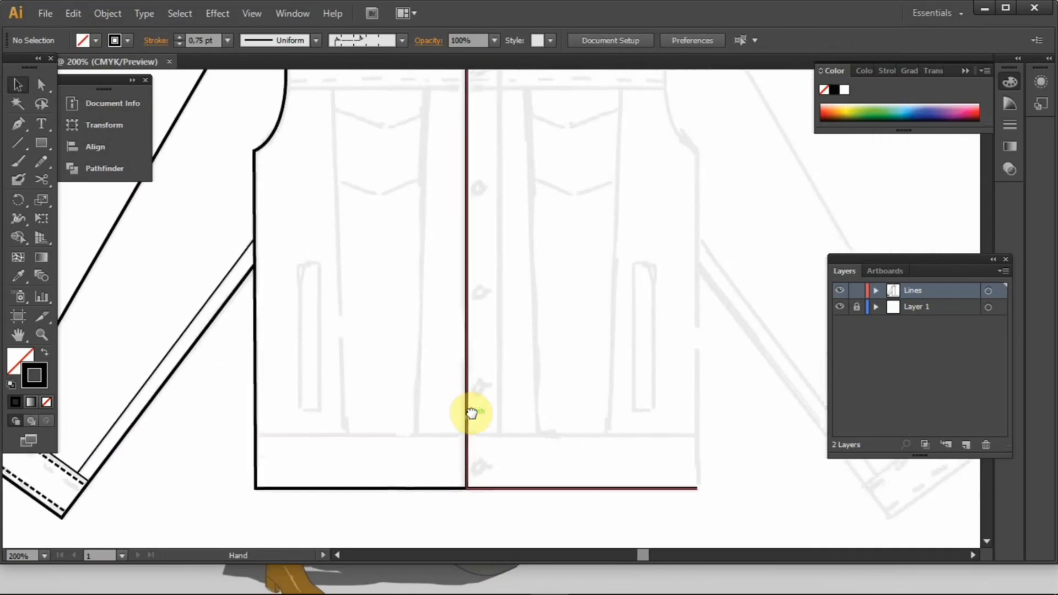
Draw the horizontal waistband seam from the left side seam to the centre front line.
scroll(361, 435, up, 1)
key(backslash)
drag(201, 415, 517, 414)
key(v)
click(328, 165)
drag(239, 115, 241, 120)
Draw a tall narrow rectangle over the sketched left welt pocket and deselect it.
key(m)
drag(270, 160, 299, 383)
key(v)
click(403, 161)
drag(435, 171, 396, 380)
mouse_move(413, 118)
mouse_down()
mouse_move(412, 282)
mouse_move(387, 282)
mouse_up()
Draw the horizontal yoke seam from the left armhole to the centre front line.
key(backslash)
drag(200, 270, 470, 270)
key(v)
click(258, 132)
scroll(300, 207, down, 4)
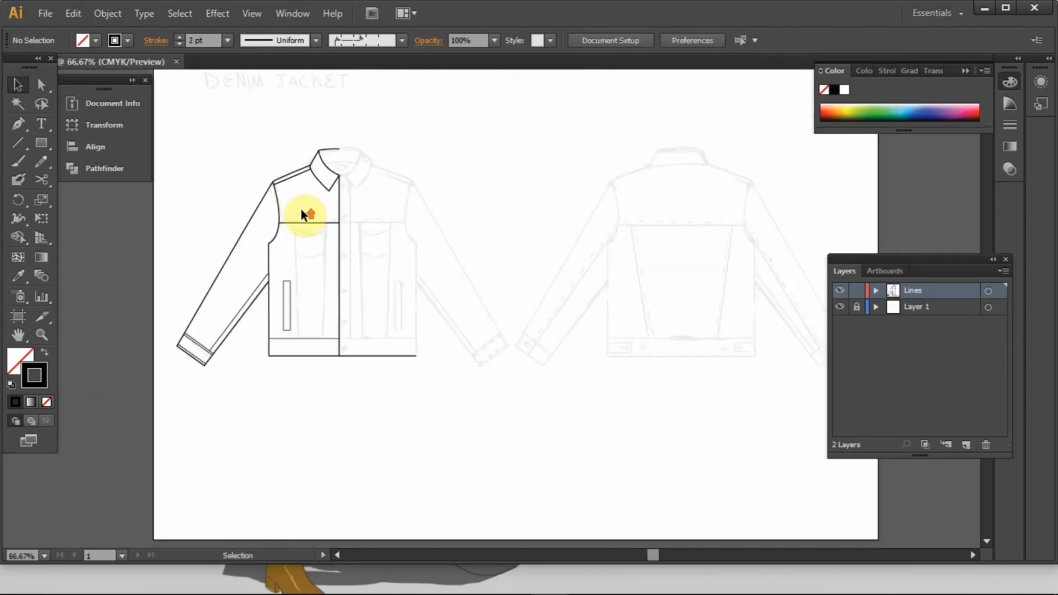
scroll(295, 287, up, 4)
click(264, 336)
drag(265, 368, 260, 368)
click(384, 280)
Draw two slanted panel seams on the left front, each running from the yoke seam down to the waistband seam.
scroll(384, 352, down, 2)
click(18, 143)
drag(434, 299, 431, 264)
drag(329, 146, 340, 410)
mouse_move(402, 146)
mouse_down()
mouse_move(375, 339)
mouse_move(394, 406)
mouse_up()
click(18, 84)
click(243, 337)
click(42, 84)
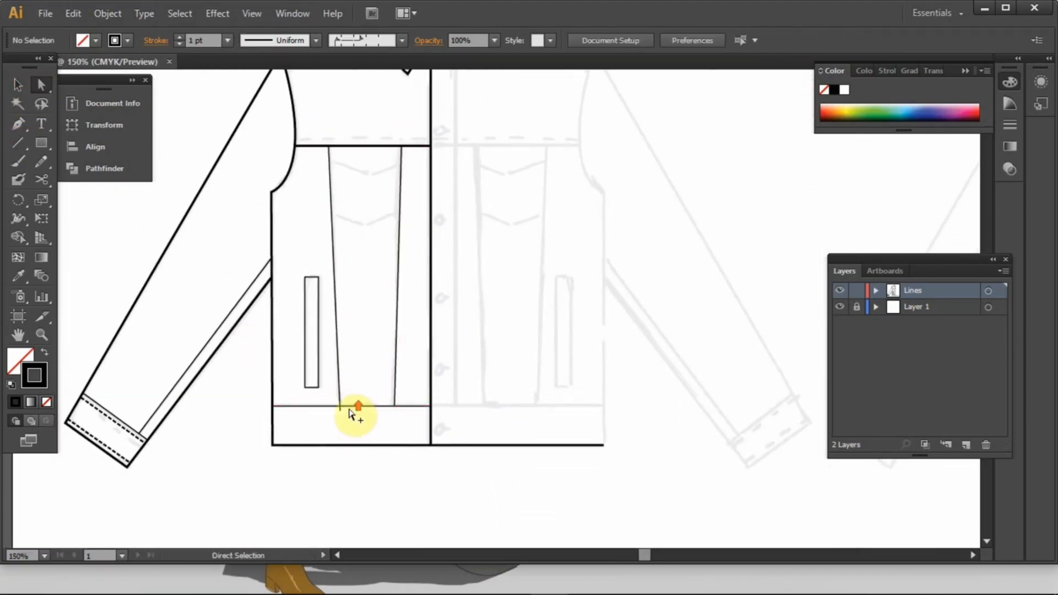
Move the lower end of the outer left-front panel seam up onto the waistband seam and deselect it.
scroll(350, 409, up, 4)
drag(313, 412, 312, 398)
click(18, 84)
click(434, 186)
Move the upper ends of the two left-front panel seams slightly inward along the yoke seam.
scroll(434, 186, down, 2)
drag(386, 182, 378, 444)
scroll(321, 227, up, 2)
click(323, 193)
key(a)
drag(323, 184, 329, 183)
drag(614, 183, 610, 184)
click(560, 231)
scroll(547, 256, down, 3)
drag(547, 256, 375, 282)
scroll(376, 282, down, 3)
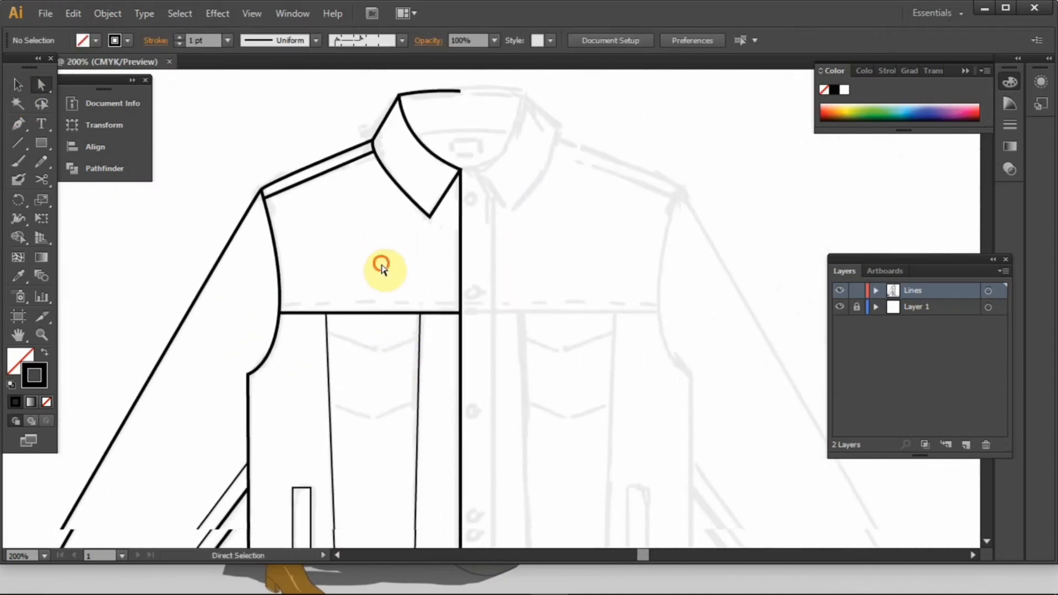
click(839, 307)
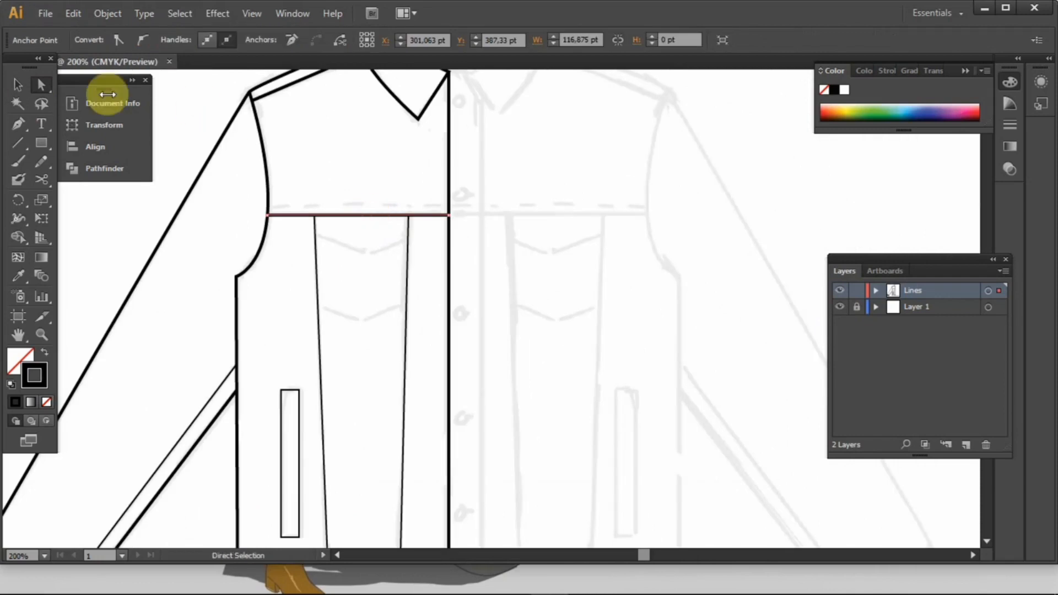
click(378, 130)
Construct a vertical guide line midway between the panel seams from a temporary horizontal line above the yoke, and delete the horizontal line.
key(p)
scroll(371, 252, up, 2)
key(backslash)
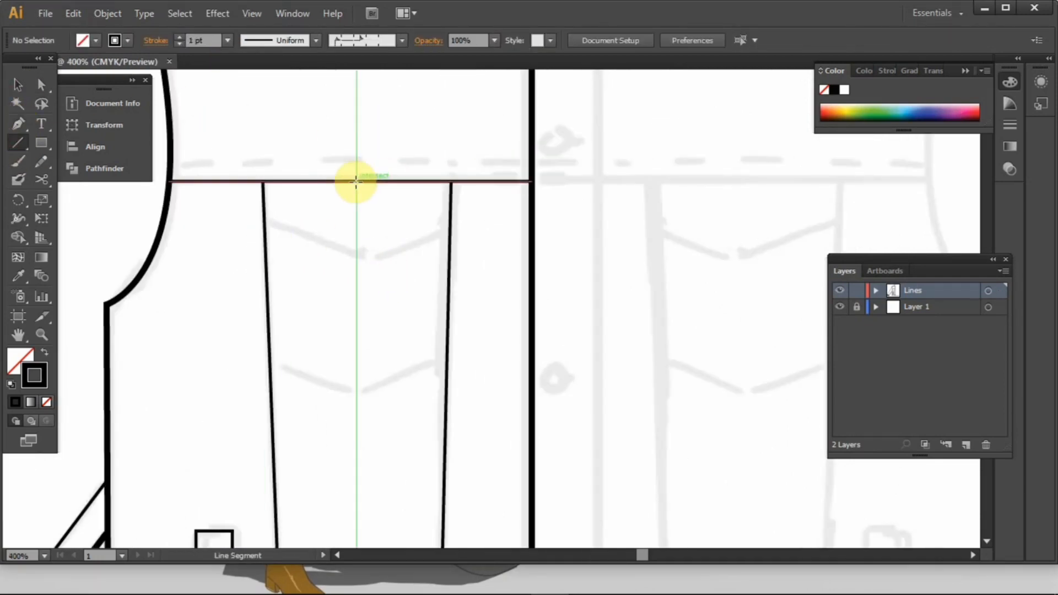
drag(262, 168, 452, 168)
key(v)
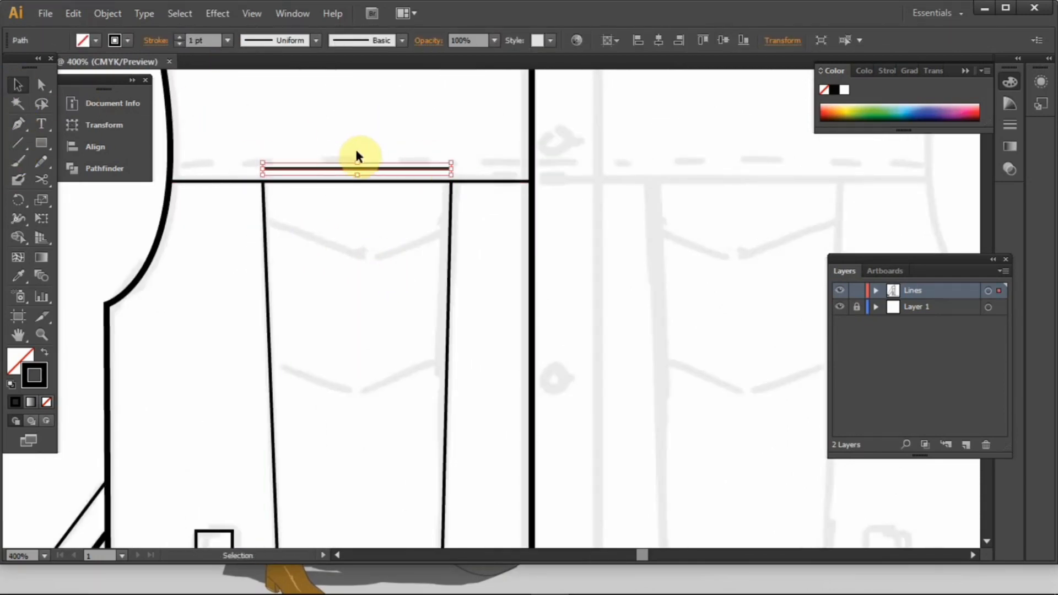
click(22, 143)
drag(357, 163, 357, 257)
click(17, 84)
click(373, 215)
click(380, 169)
key(Delete)
Draw a V-shaped seam with the Pen tool between the two panel seams, with its point on the vertical guide line.
click(21, 126)
click(265, 226)
click(356, 262)
click(447, 226)
Duplicate the V-shaped seam down onto the lower sketched chevron and delete the vertical guide line.
click(18, 84)
drag(394, 257, 393, 384)
click(356, 232)
key(Delete)
Fit the lower chevron's outer end and the upper chevron's inner end exactly onto the panel seams.
scroll(303, 357, up, 2)
key(a)
click(245, 365)
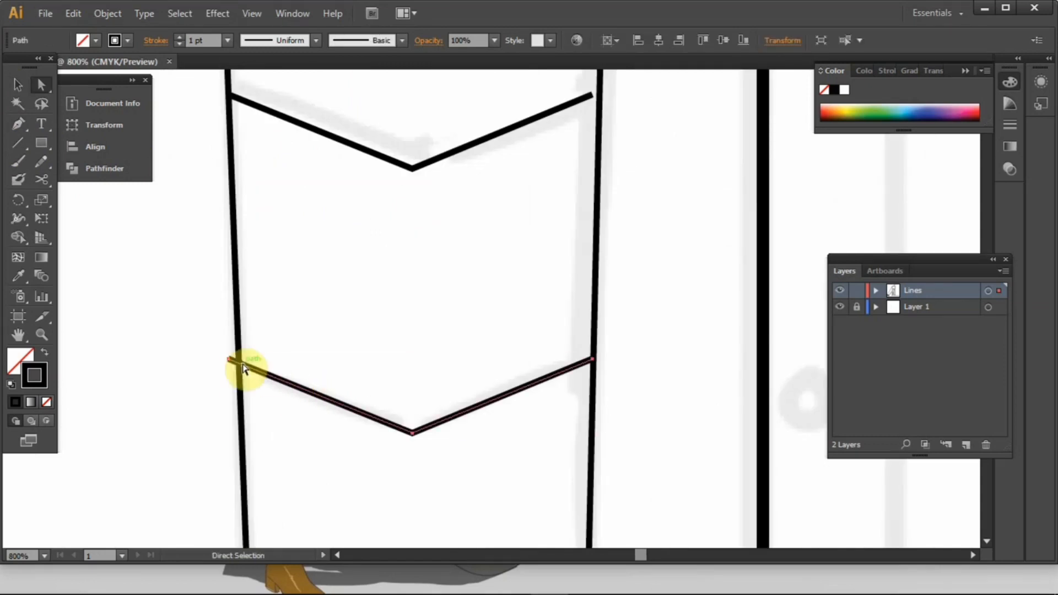
click(228, 359)
key(s)
click(42, 85)
drag(228, 359, 240, 365)
drag(350, 339, 313, 507)
drag(556, 262, 561, 262)
click(620, 368)
Draw a horizontal line just above the yoke seam and give it the dashed stitching brush with a 0.75 pt stroke.
scroll(619, 368, down, 2)
click(18, 144)
drag(311, 252, 673, 253)
click(18, 85)
click(227, 41)
click(160, 44)
click(403, 40)
click(326, 141)
click(227, 40)
click(249, 91)
click(592, 194)
Set the left shoulder's inner seam line to a 0.75 pt stroke and deselect it.
scroll(592, 194, down, 3)
scroll(524, 117, up, 2)
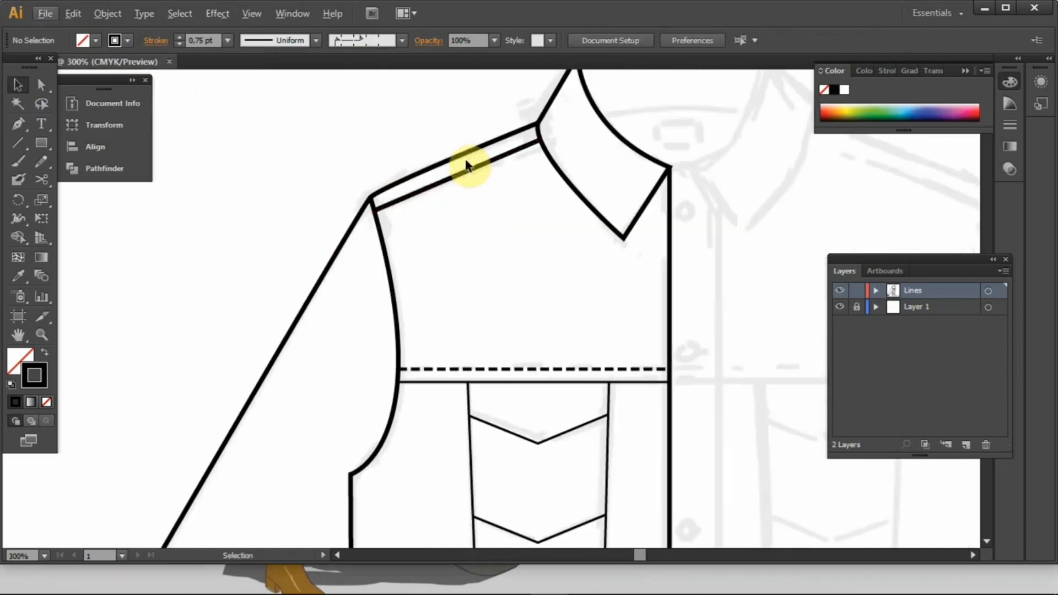
click(468, 170)
click(227, 41)
click(245, 89)
click(514, 185)
scroll(513, 179, down, 3)
drag(533, 200, 411, 177)
key(ctrl+a)
click(451, 401)
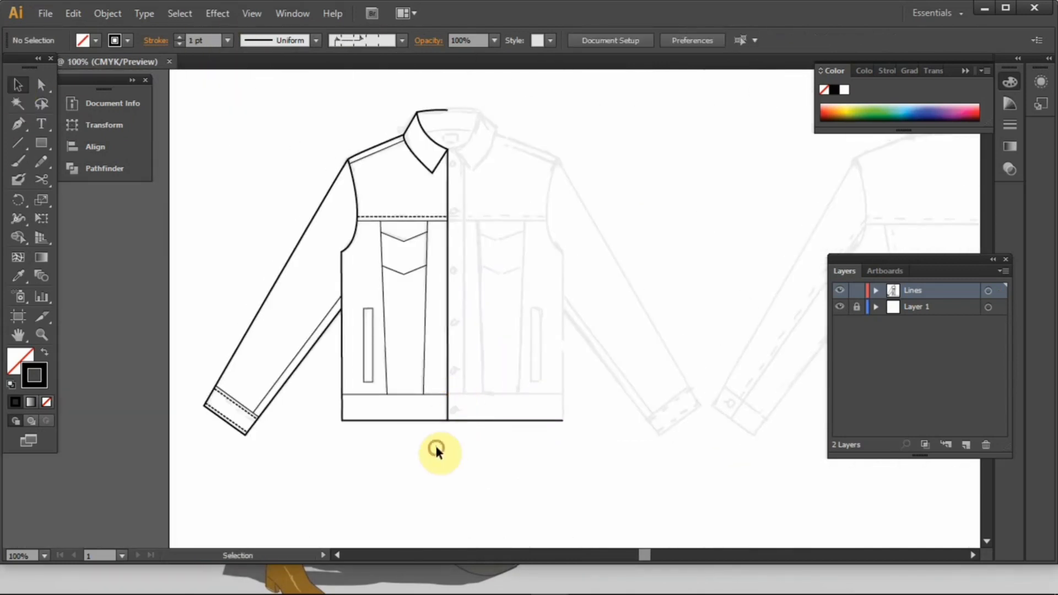
Try to paste a copy of the left half, reflect it and place it as the right half, and undo the attempt.
drag(437, 446, 207, 95)
click(518, 254)
drag(529, 420, 644, 477)
key(ctrl+z)
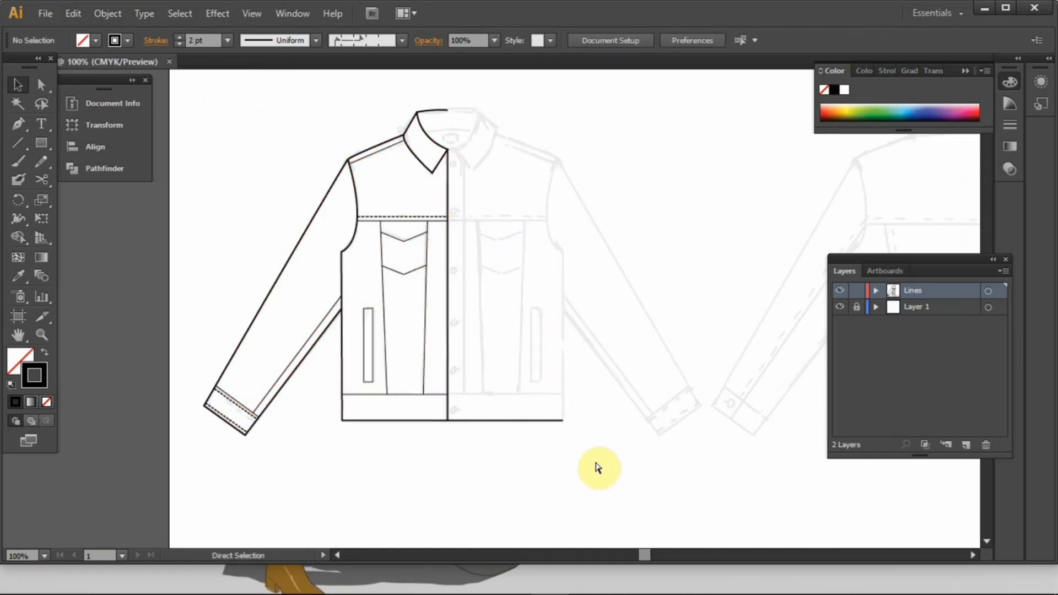
right_click(583, 212)
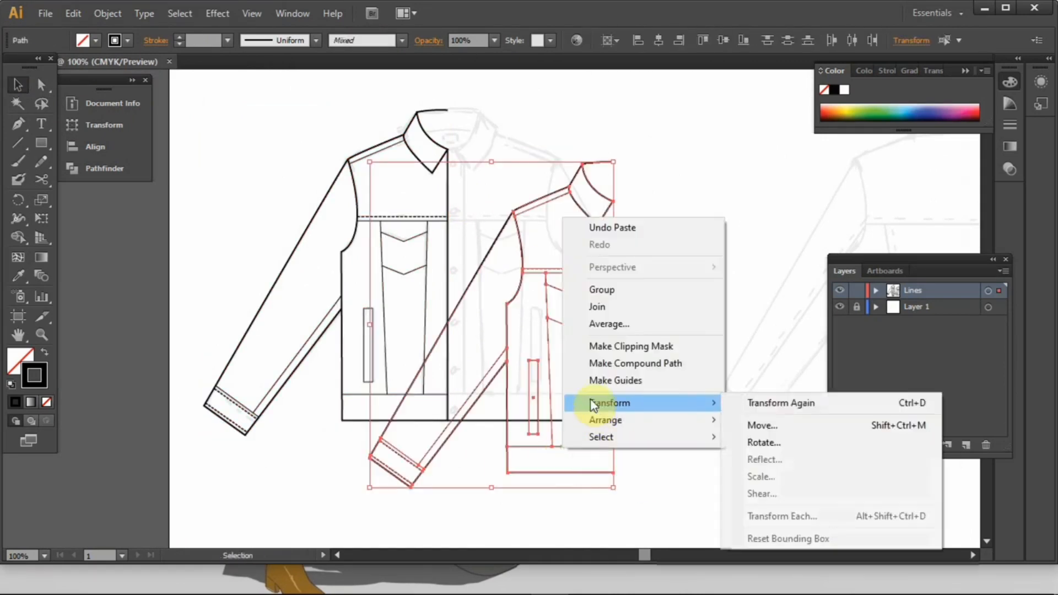
click(755, 461)
click(137, 244)
drag(542, 450, 630, 399)
click(619, 504)
key(ctrl+z)
key(ctrl+z)
key(ctrl+z)
Draw a small circle over the topmost sketched button beside the centre front line below the collar.
drag(502, 420, 524, 402)
scroll(524, 432, up, 2)
scroll(524, 431, down, 1)
drag(520, 274, 524, 420)
drag(532, 291, 538, 303)
drag(486, 185, 467, 176)
drag(42, 142, 88, 181)
scroll(443, 151, up, 3)
drag(417, 137, 445, 164)
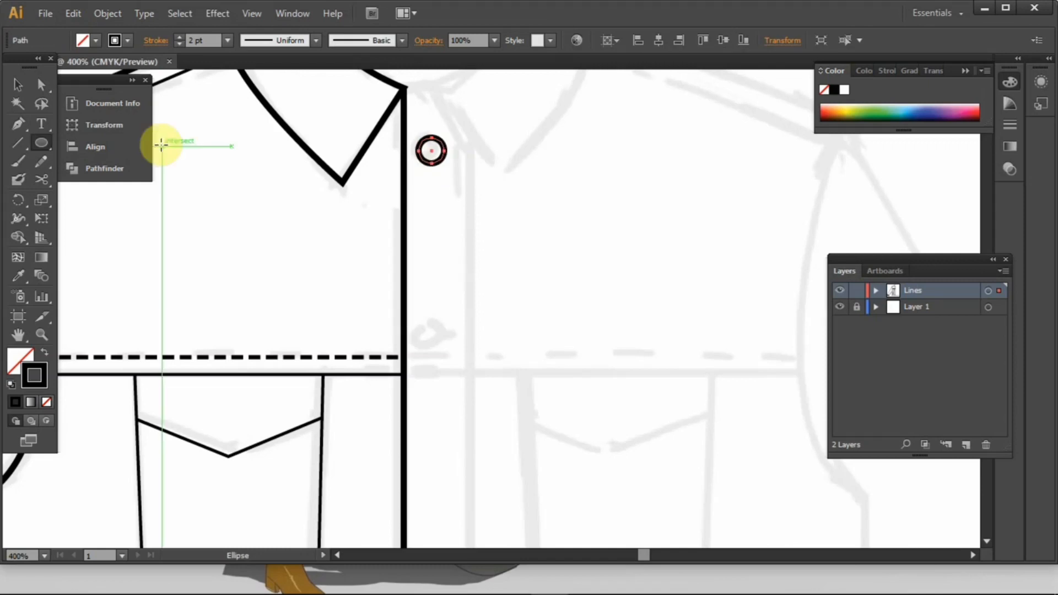
Set the button circle's stroke to 0.75 pt and deselect it.
click(19, 85)
click(227, 40)
click(240, 91)
click(449, 190)
Duplicate the button straight down the placket to the second and third sketched button positions.
scroll(449, 189, down, 5)
scroll(451, 188, up, 4)
double_click(444, 183)
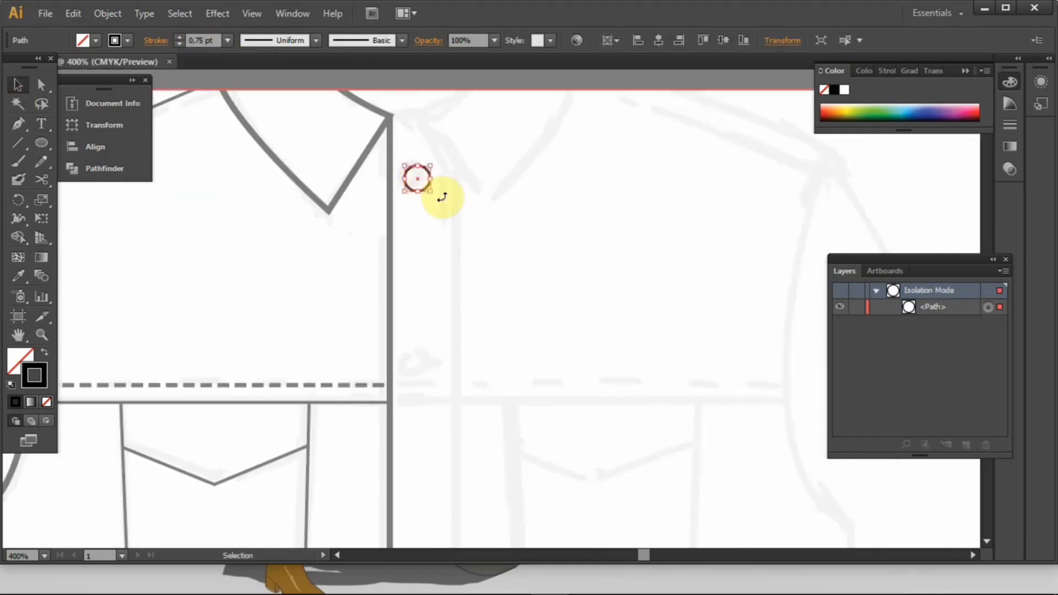
double_click(466, 183)
drag(409, 158, 409, 297)
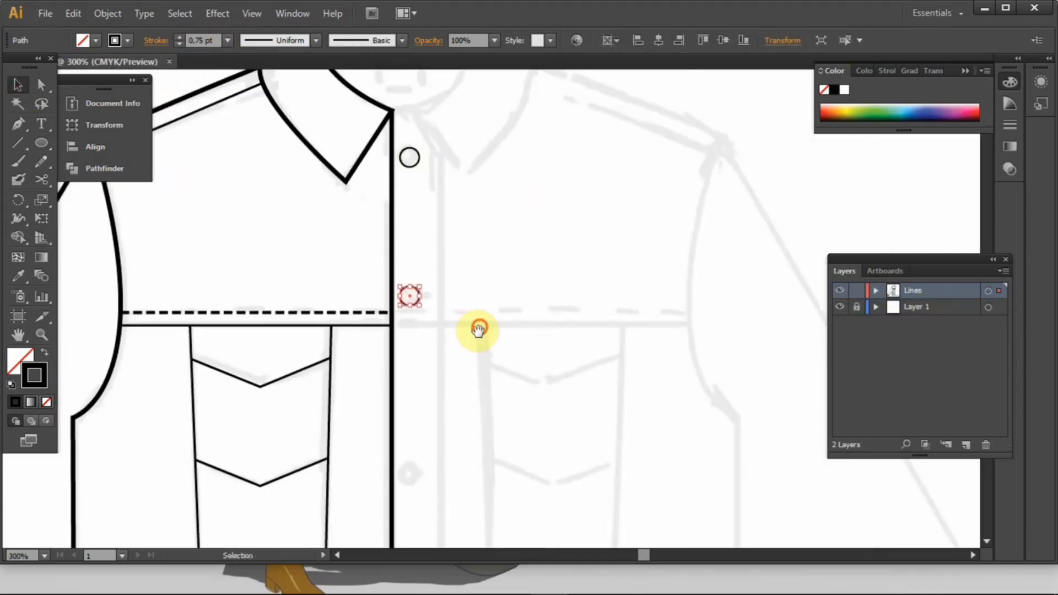
drag(477, 326, 468, 205)
click(409, 196)
click(400, 176)
drag(401, 176, 401, 352)
Duplicate the button down the placket to the three remaining sketched positions, ending on the waistband.
drag(451, 388, 442, 157)
drag(389, 118, 389, 273)
drag(443, 280, 434, 188)
drag(381, 182, 419, 316)
drag(382, 293, 393, 413)
drag(395, 419, 395, 418)
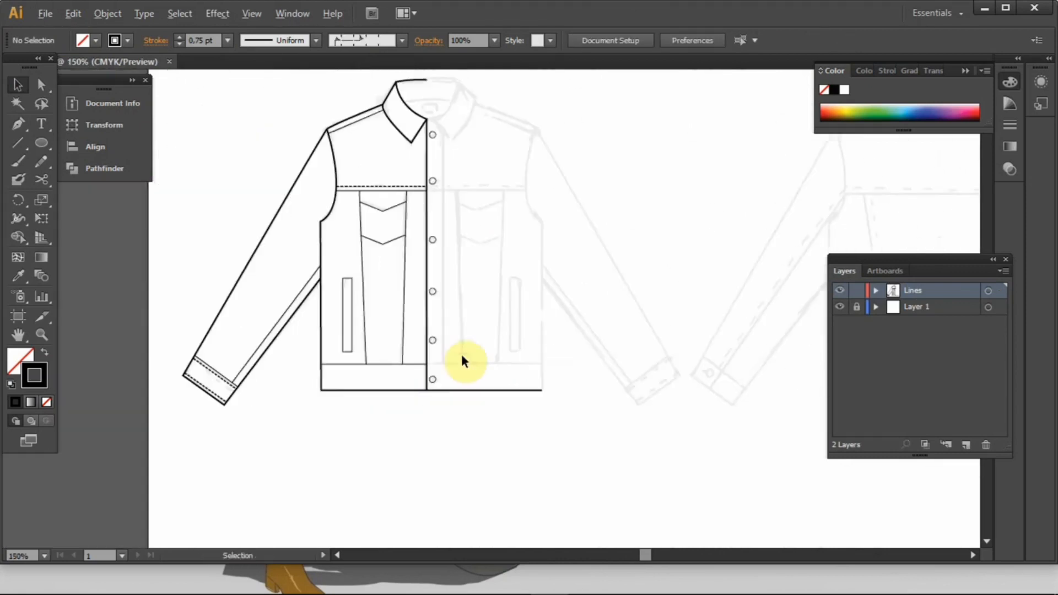
Set all six buttons to a 1 pt stroke while Layer 1 is hidden, and show Layer 1 again.
click(839, 306)
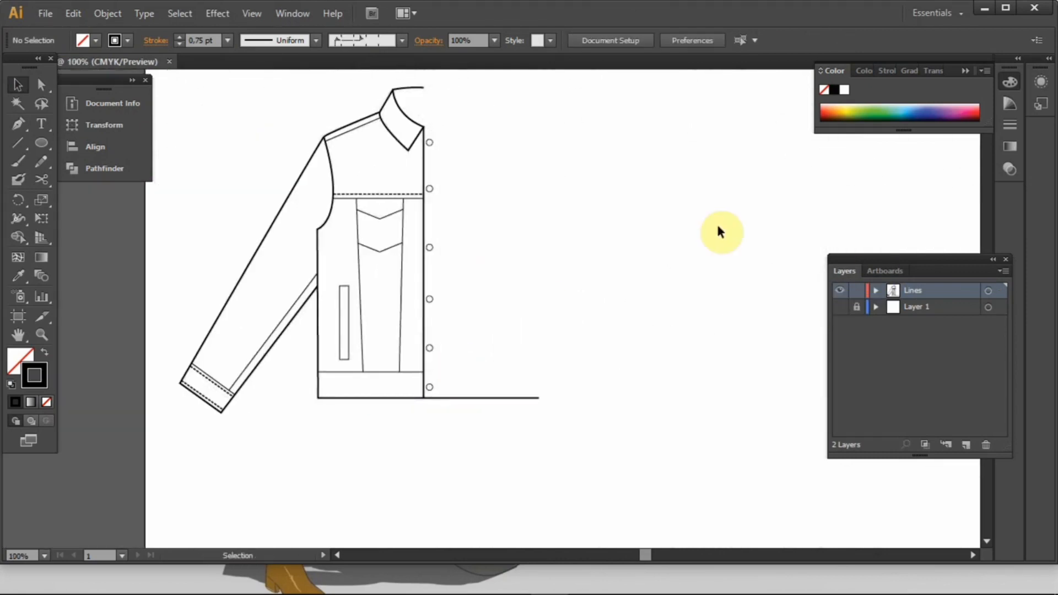
drag(440, 392, 431, 139)
click(227, 40)
click(248, 108)
click(554, 260)
drag(556, 261, 564, 271)
mouse_move(555, 310)
mouse_down()
mouse_move(513, 335)
mouse_move(477, 336)
mouse_up()
click(839, 306)
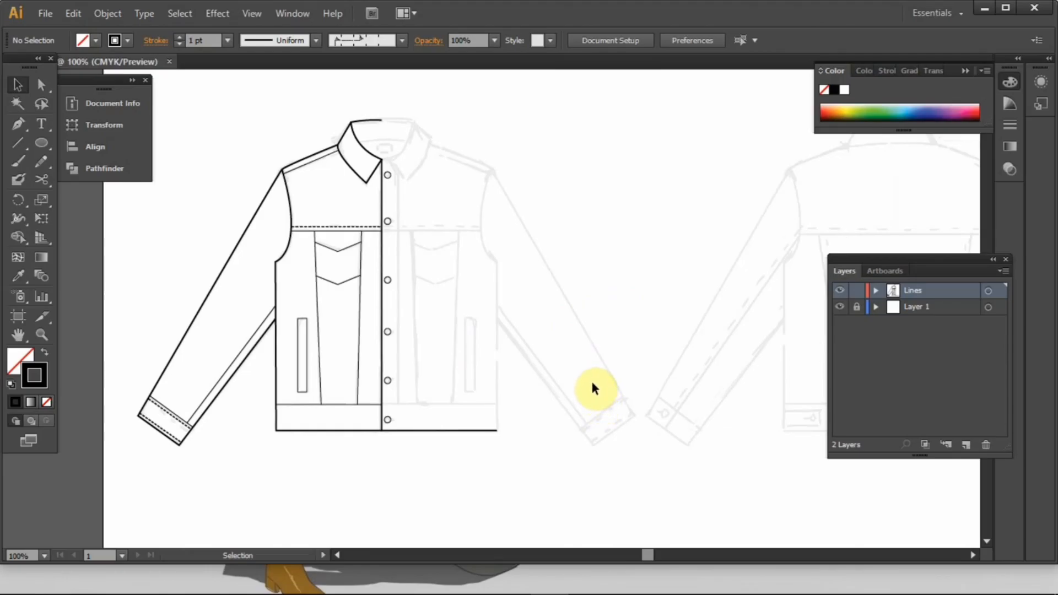
drag(431, 307, 449, 314)
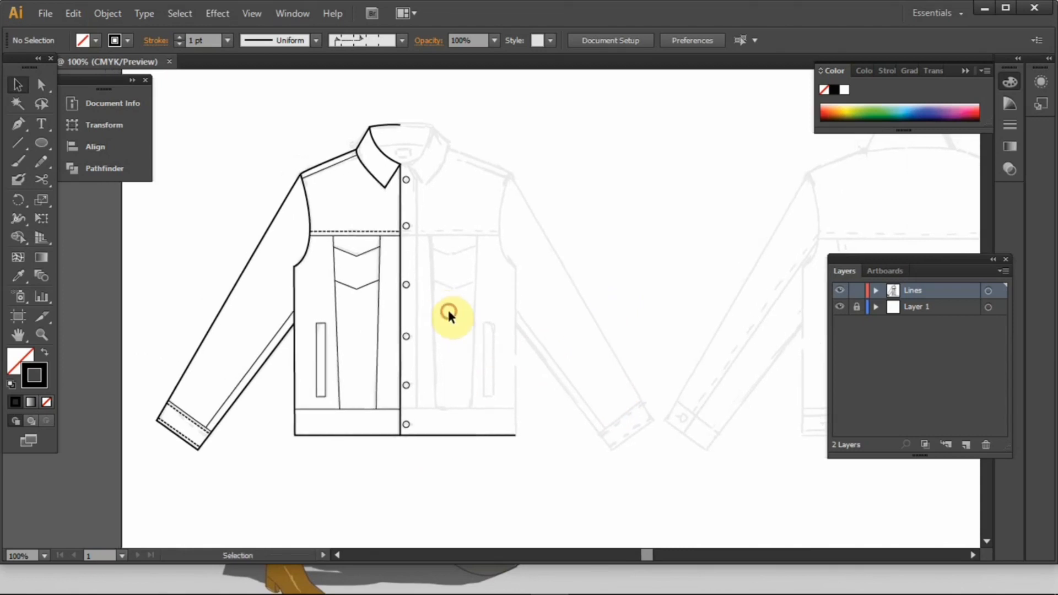
drag(437, 423, 450, 412)
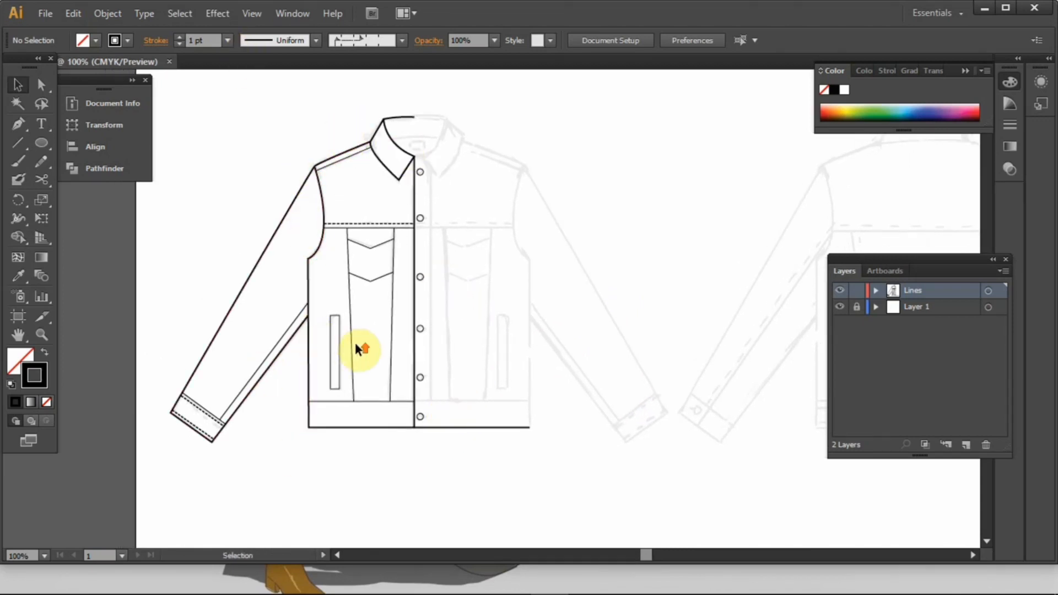
scroll(353, 339, up, 2)
drag(354, 343, 473, 285)
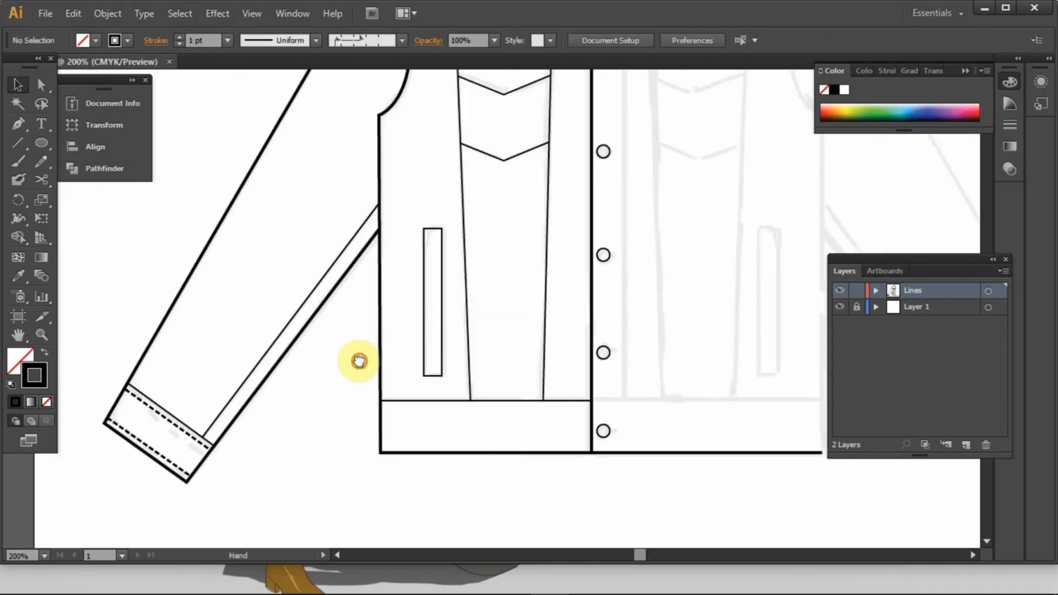
drag(357, 359, 350, 362)
drag(434, 244, 430, 297)
scroll(429, 298, down, 2)
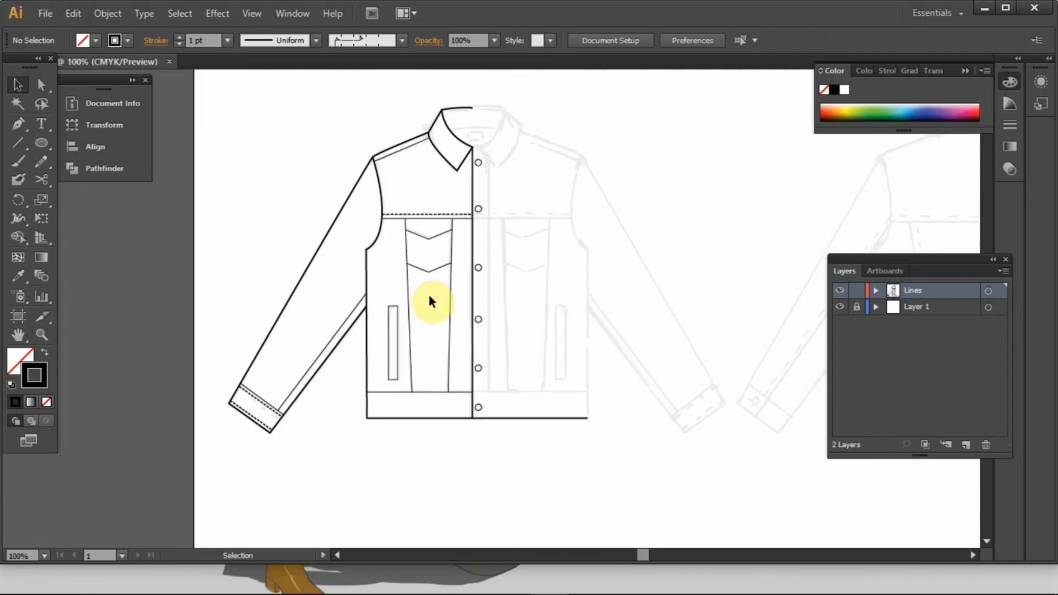
Select the left half of the jacket without the buttons and create a copy reflected across the vertical axis.
drag(383, 264, 261, 96)
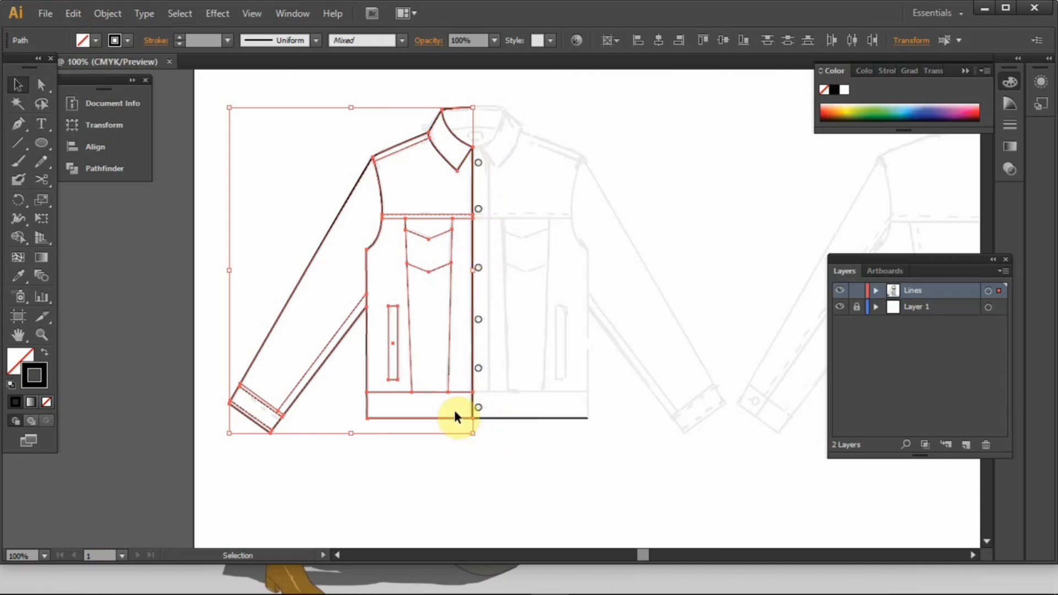
right_click(446, 393)
click(529, 345)
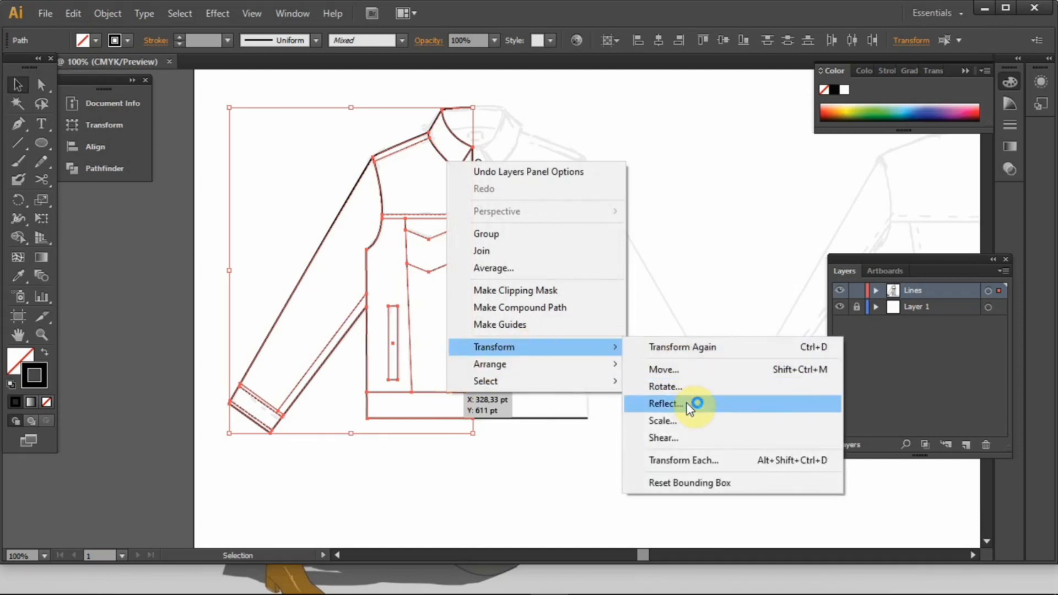
click(686, 403)
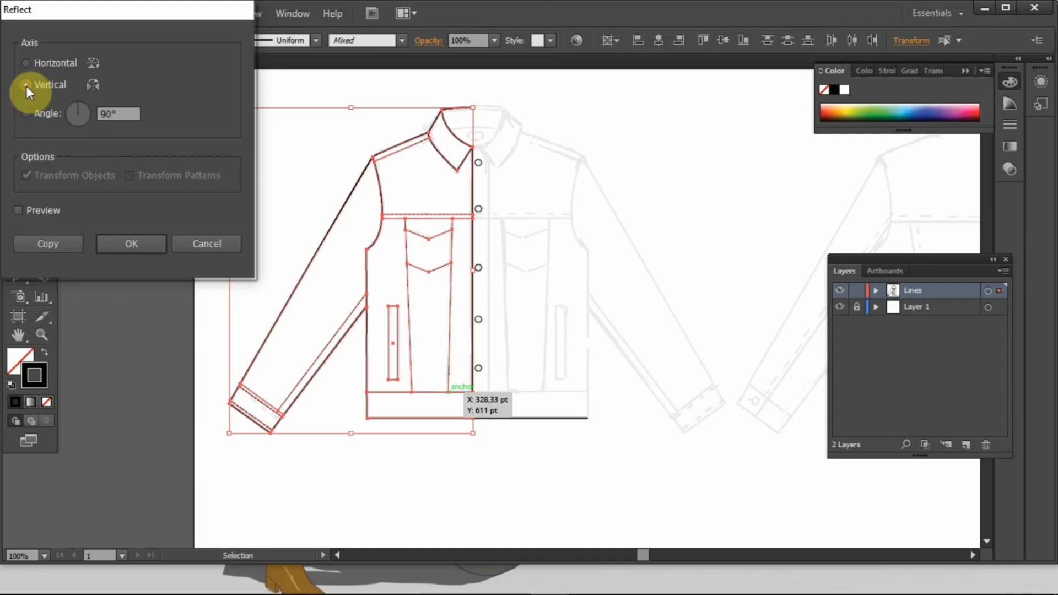
click(69, 245)
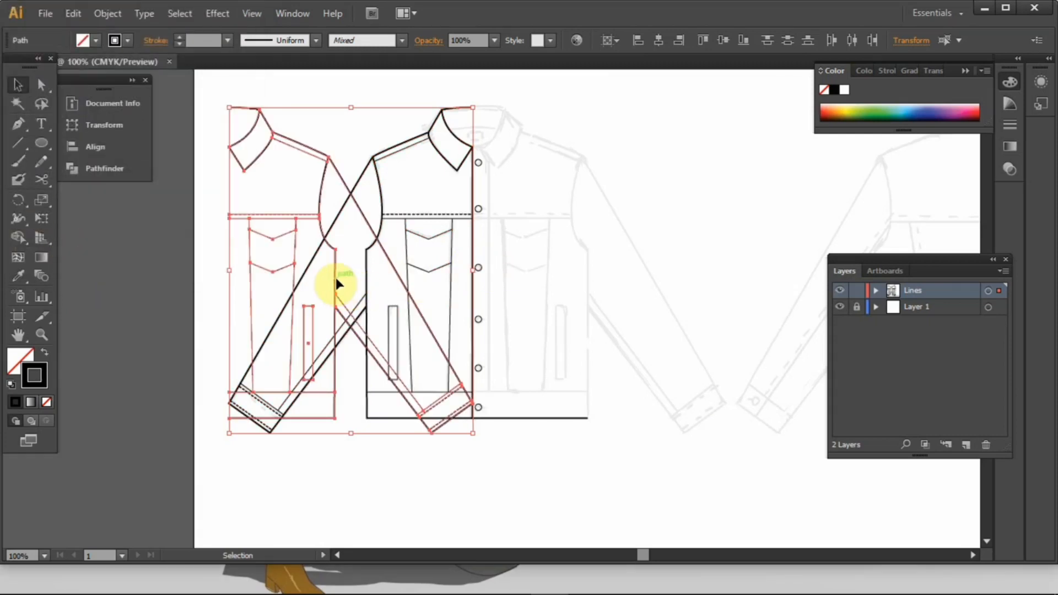
Move the mirrored copy across onto the sketched right half of the jacket and deselect it.
drag(336, 277, 585, 289)
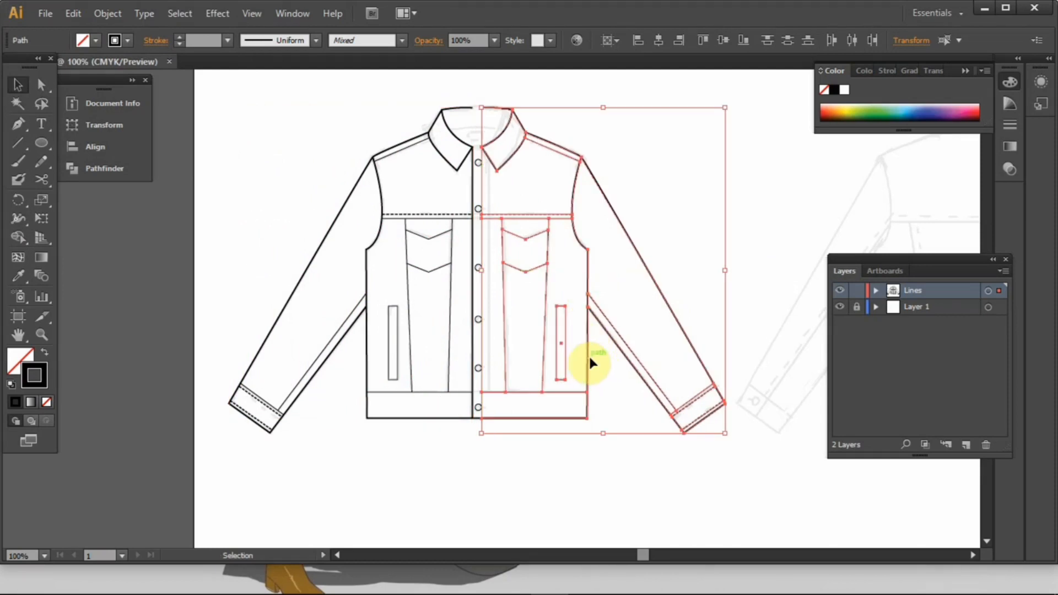
key(a)
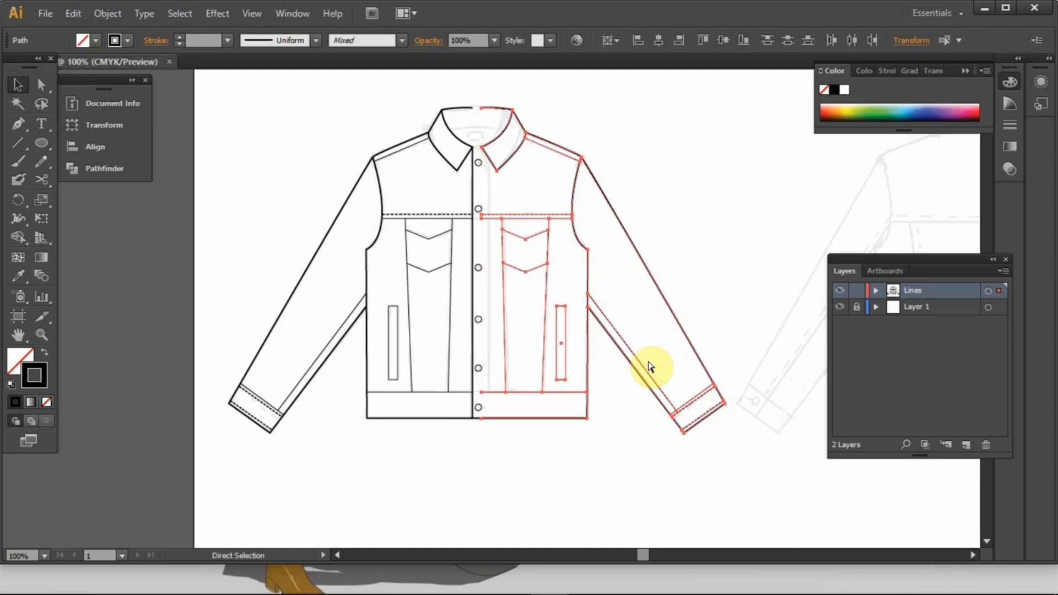
key(v)
click(687, 303)
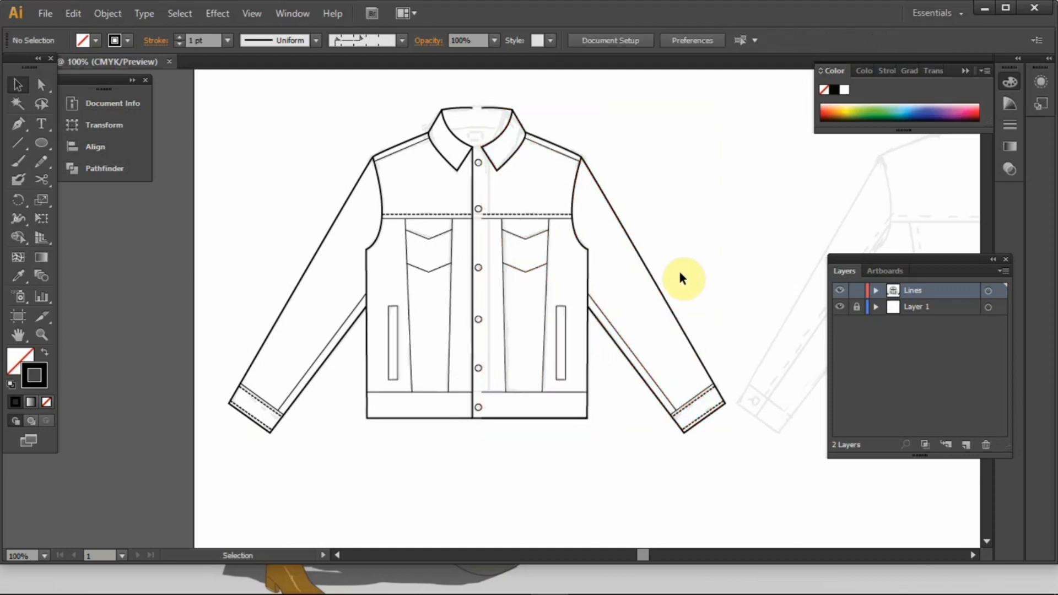
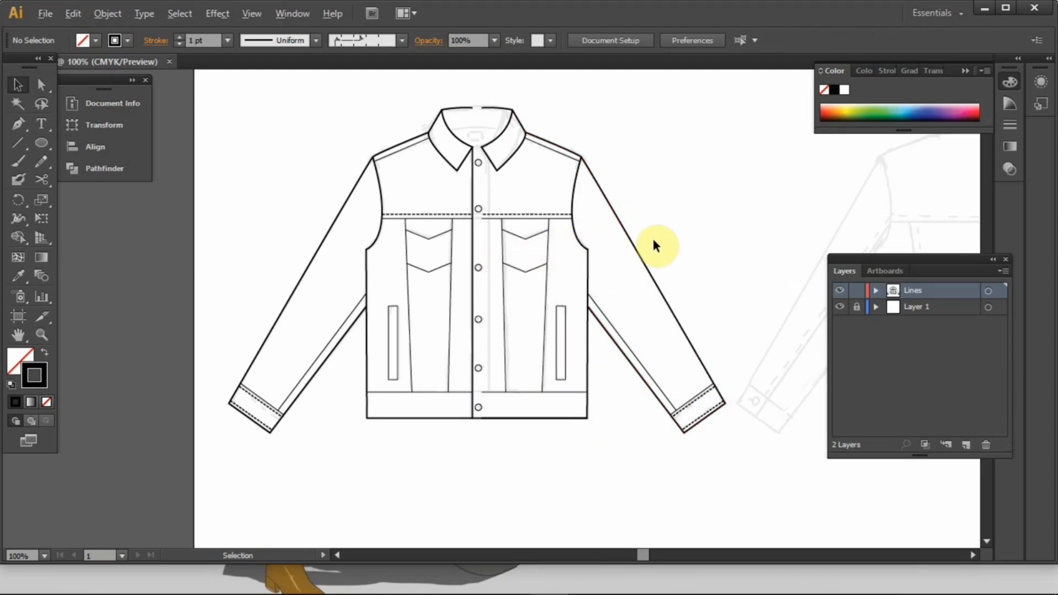
Shift the mirrored right half slightly inward towards the centre front line.
scroll(652, 236, up, 2)
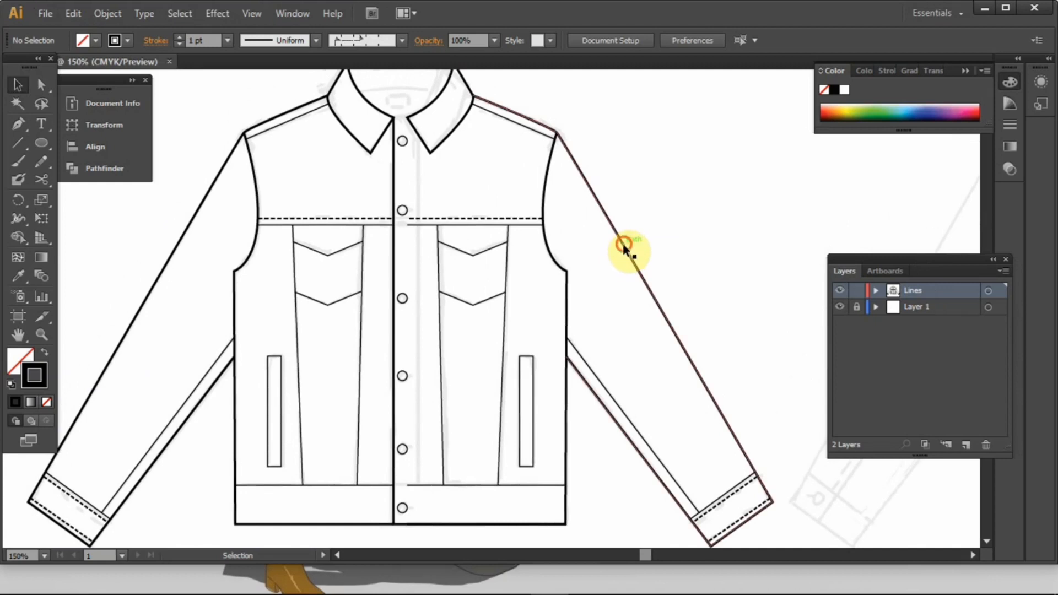
click(624, 246)
drag(563, 286, 562, 289)
click(653, 238)
key(space)
drag(656, 237, 664, 271)
drag(660, 309, 626, 158)
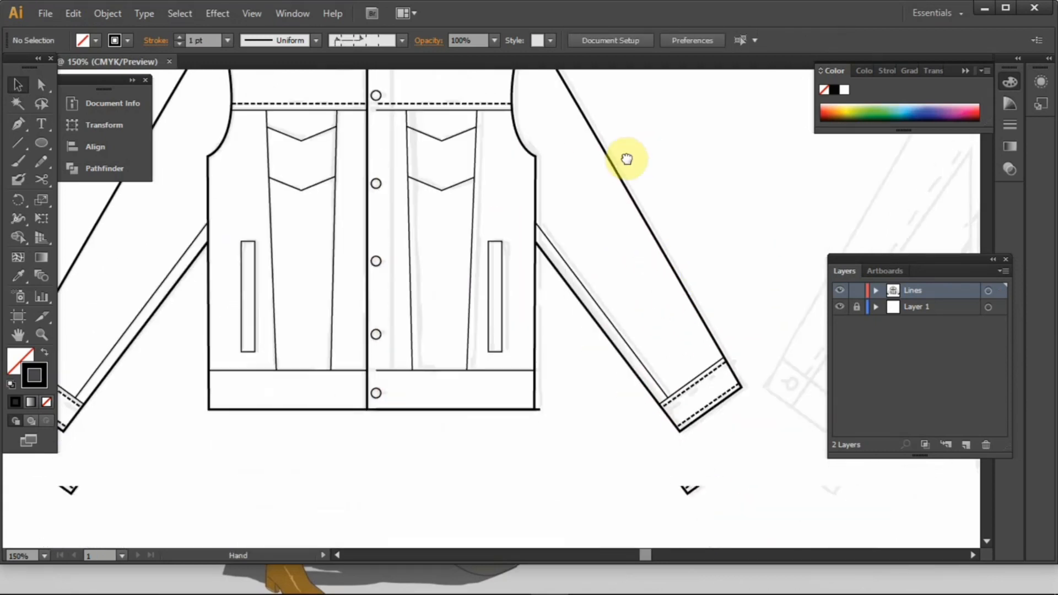
scroll(600, 385, down, 1)
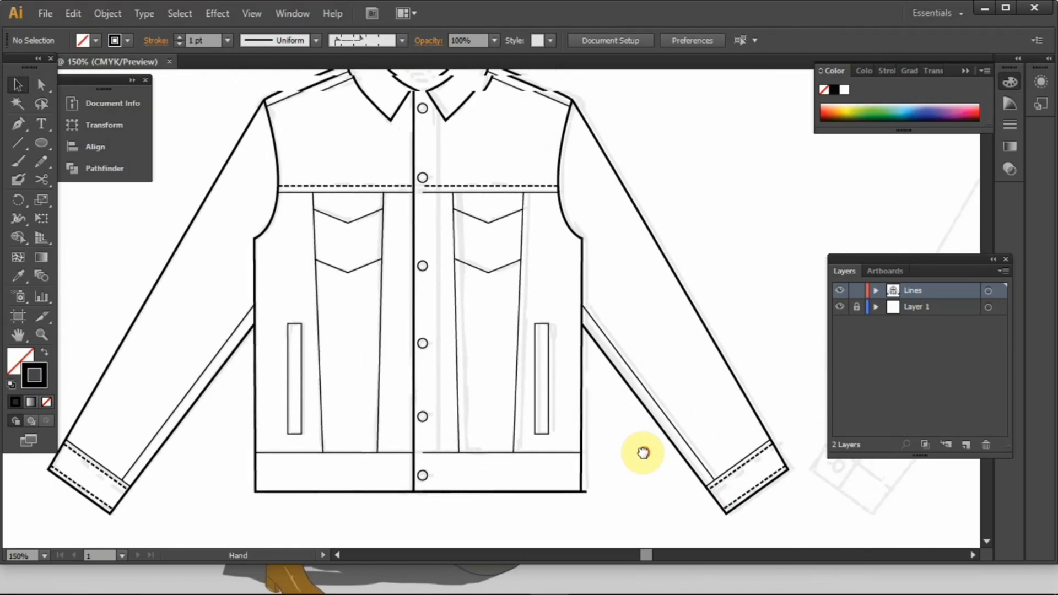
Hide the Layer 1 sketch to check the complete jacket drawing, and show the sketch again.
click(839, 306)
key(space)
drag(744, 309, 732, 318)
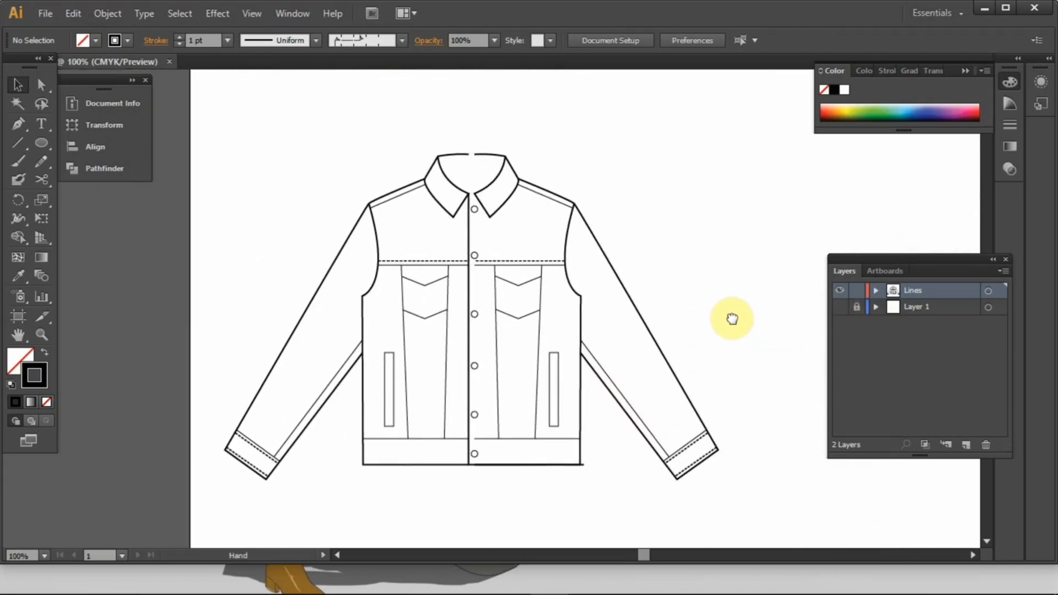
click(840, 307)
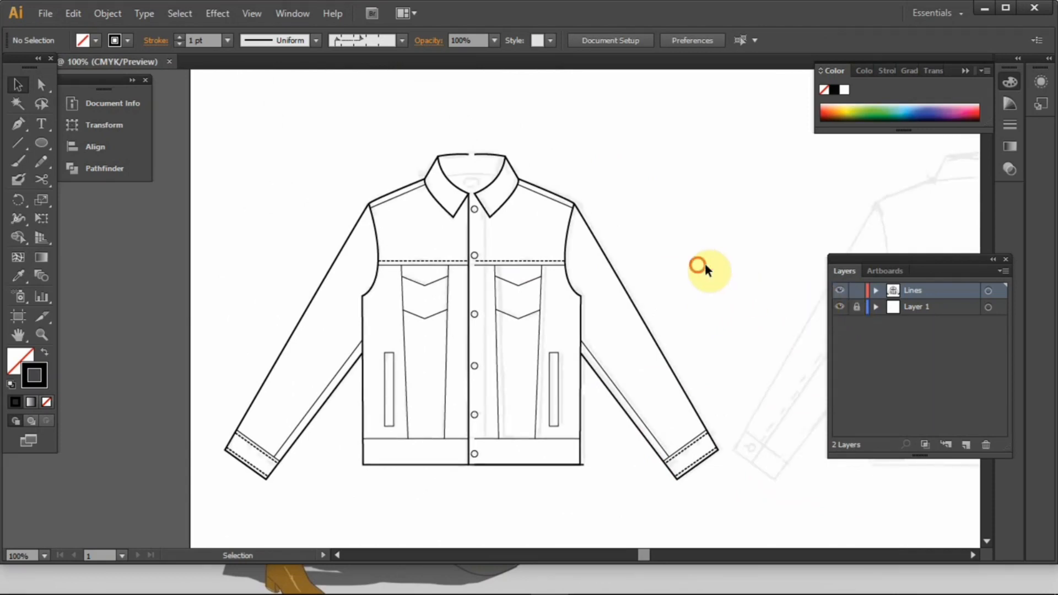
key(space)
drag(698, 265, 714, 237)
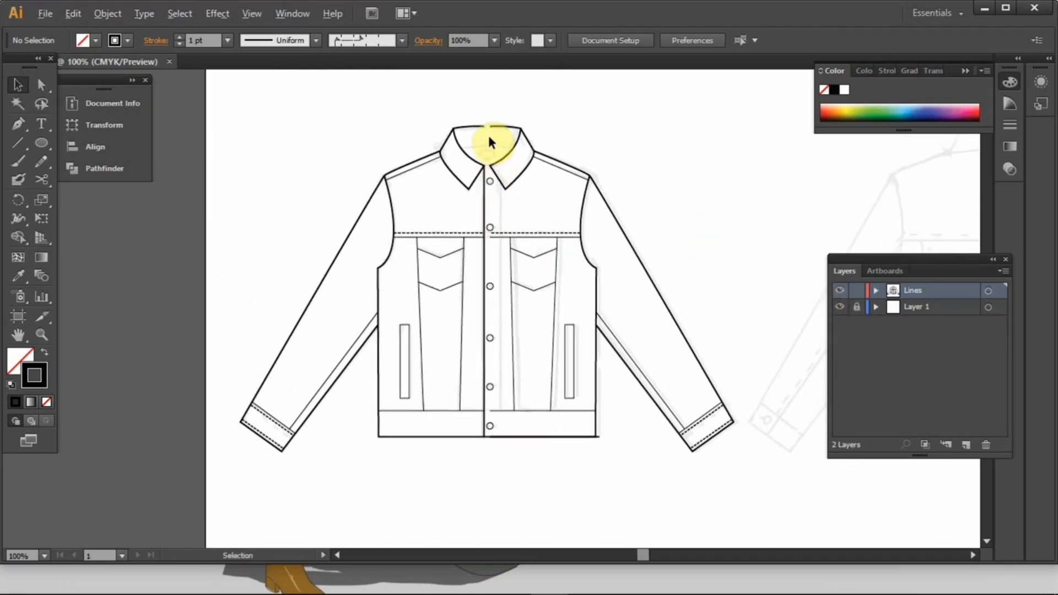
Examine the gap between the two halves of the upper neckline at the centre of the collar.
scroll(487, 134, up, 3)
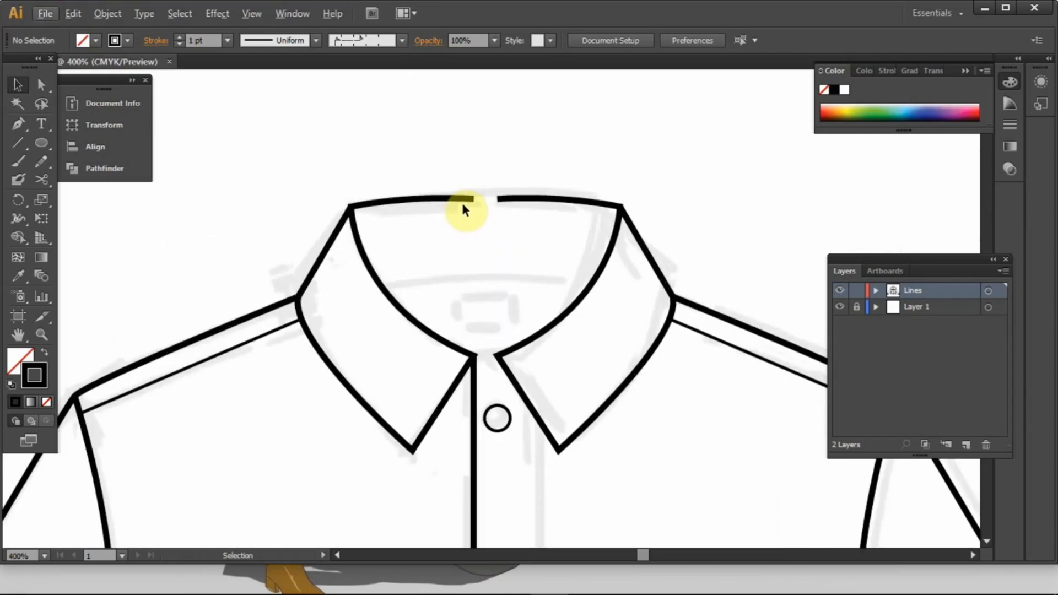
drag(474, 186, 520, 241)
click(517, 234)
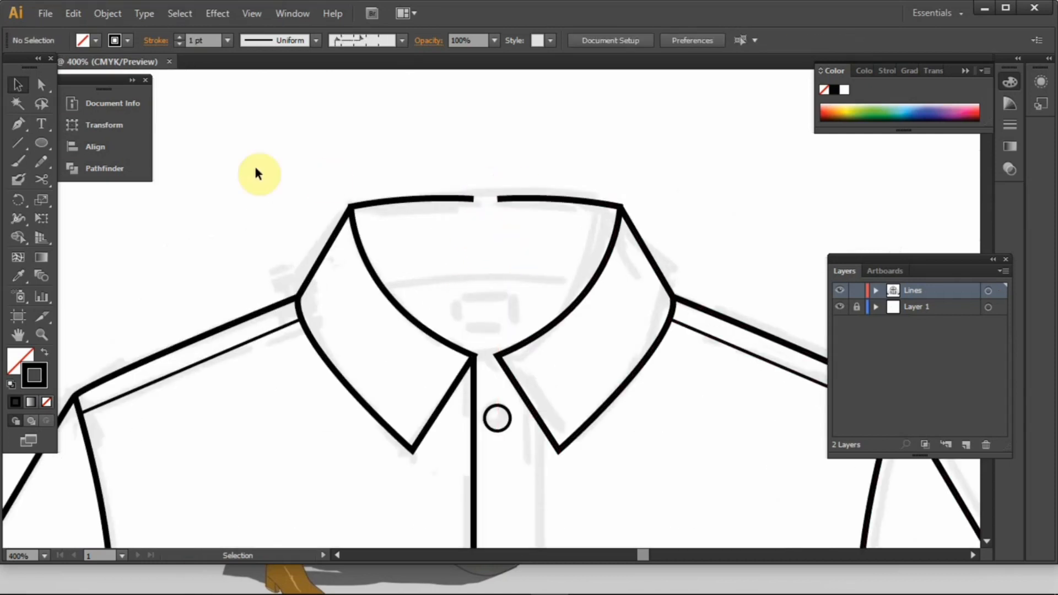
Move the two open ends of the upper neckline together so they meet at the centre of the collar.
click(473, 200)
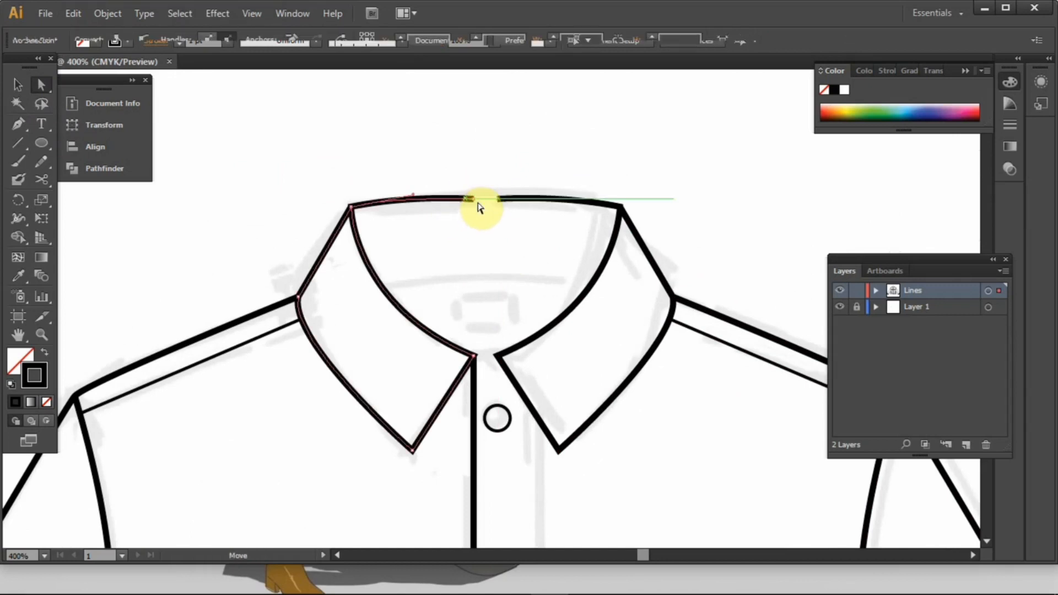
click(498, 200)
click(454, 153)
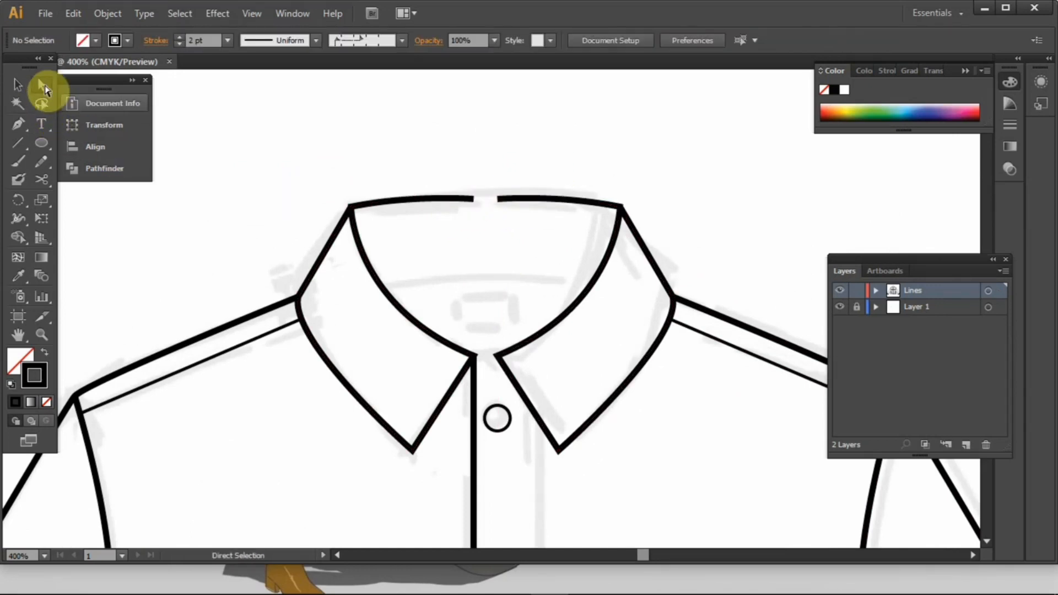
mouse_move(475, 201)
mouse_down()
mouse_move(501, 203)
mouse_move(479, 205)
mouse_move(466, 184)
mouse_up()
click(476, 199)
click(496, 217)
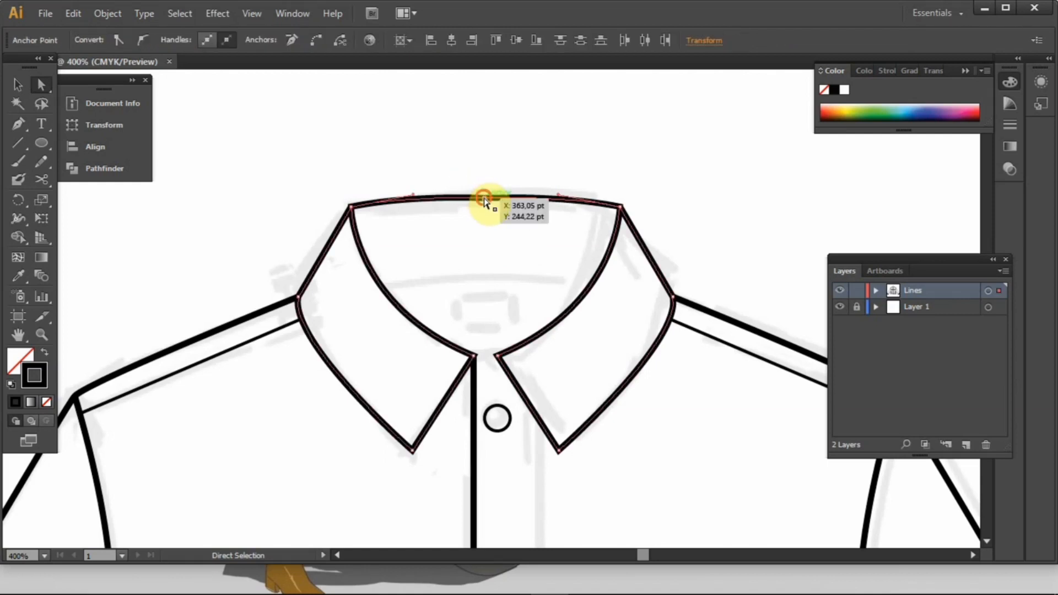
Raise the neckline's centre meeting point slightly and join the two endpoints into one path.
drag(484, 199, 484, 197)
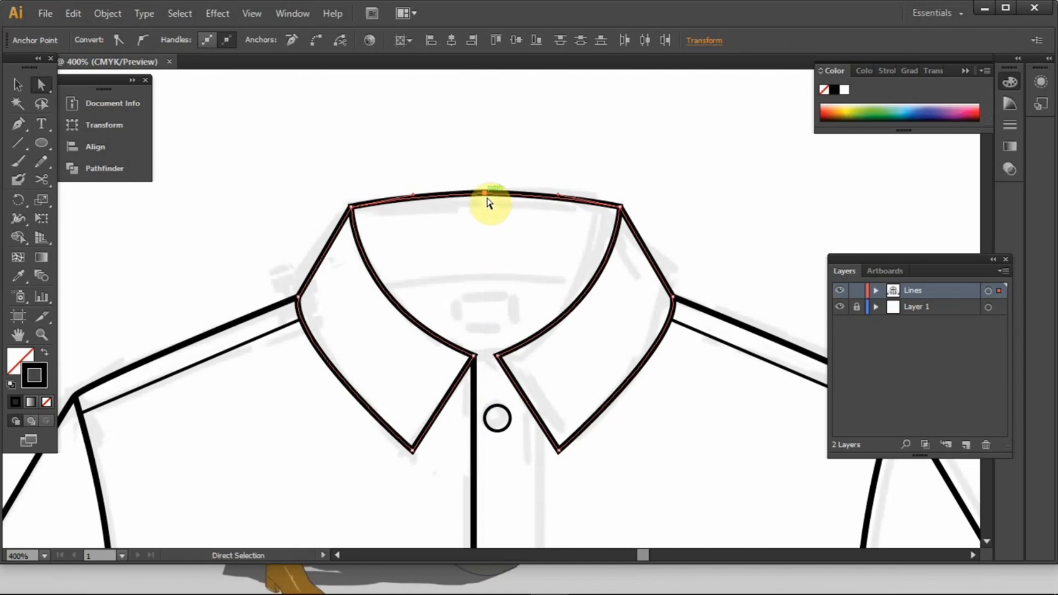
right_click(485, 200)
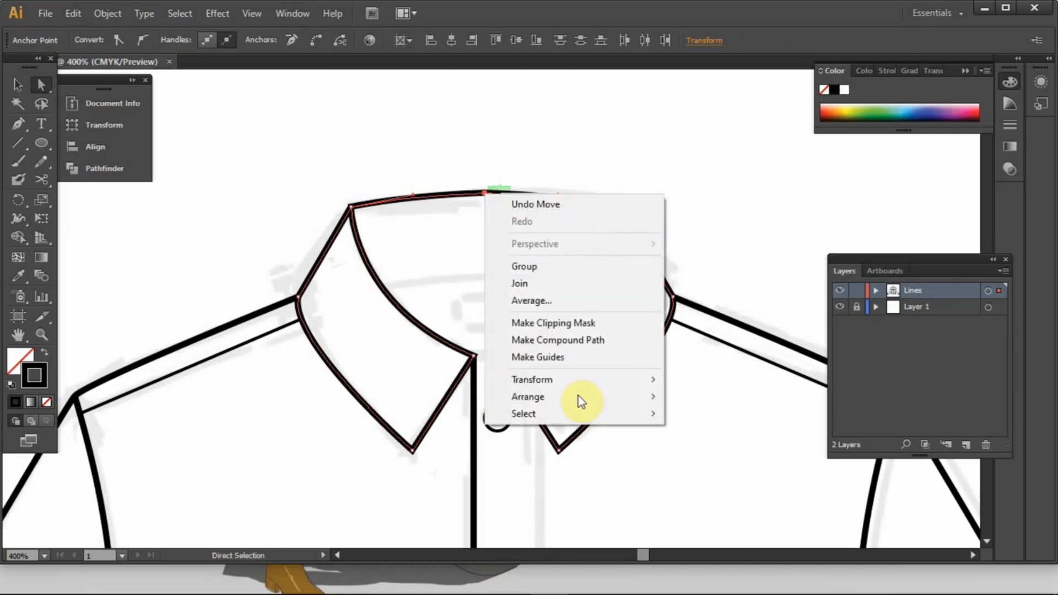
mouse_move(592, 420)
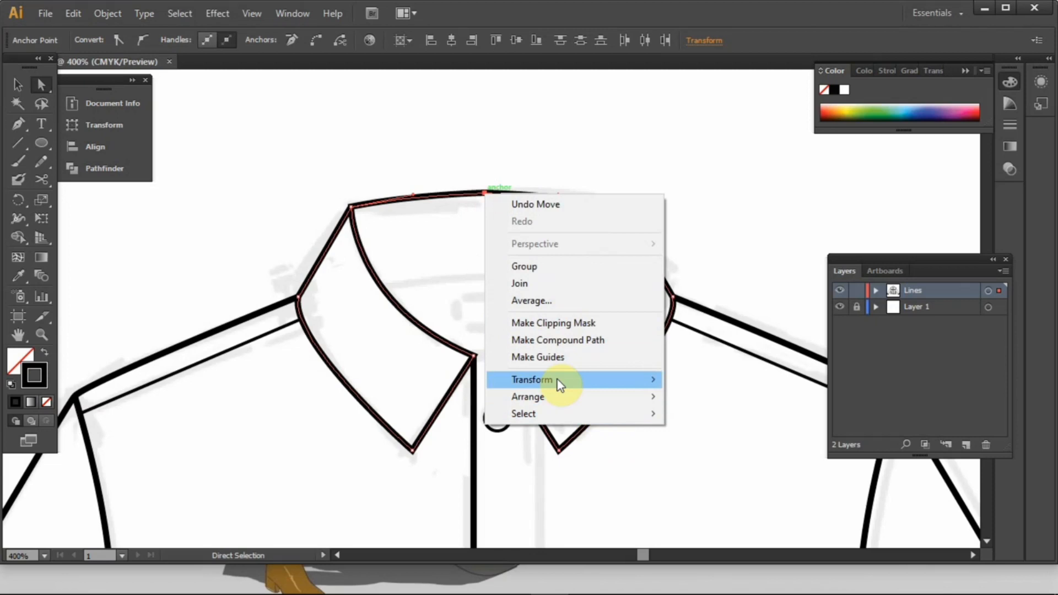
click(526, 287)
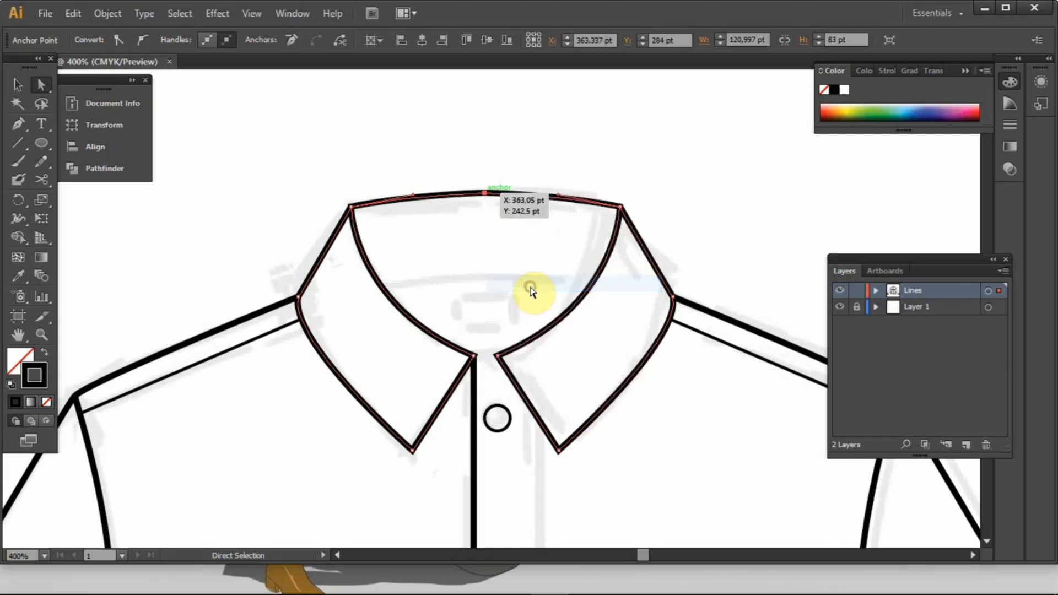
click(505, 234)
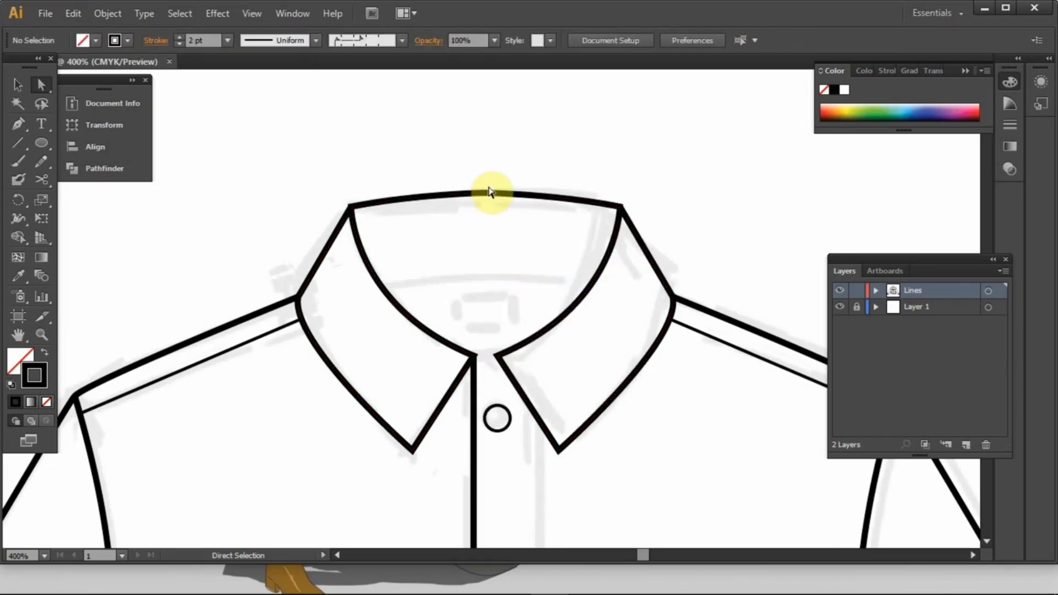
Test the join by pulling the neckline's centre point downward, and undo the move.
drag(488, 194, 493, 221)
click(507, 137)
click(493, 220)
key(ctrl+z)
click(515, 144)
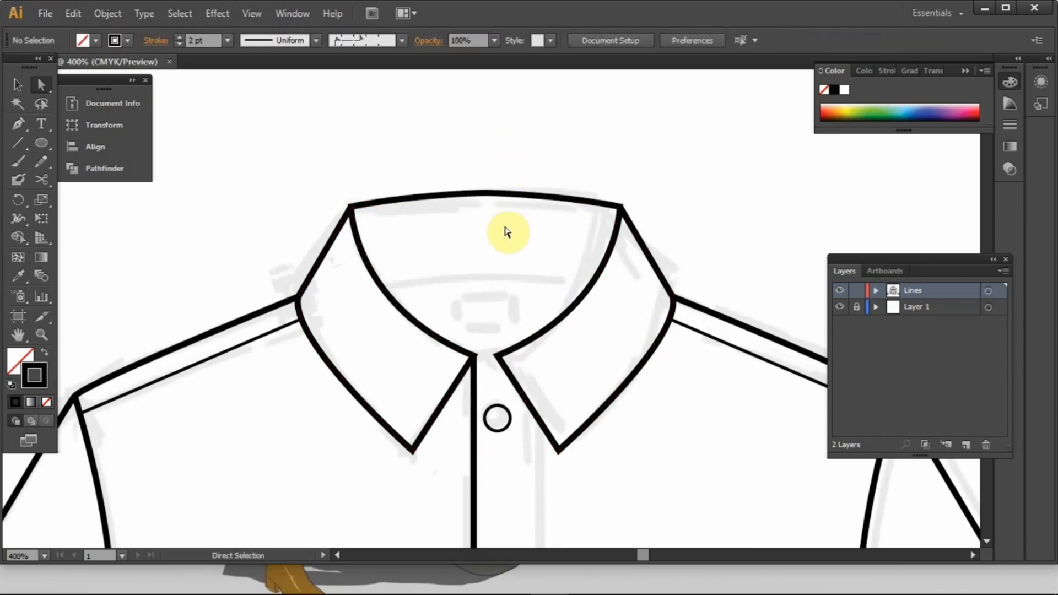
Draw an upward-curved seam line about 66 pt wide across the inside back collar, between the two inner collar edges.
drag(518, 308, 523, 280)
click(21, 129)
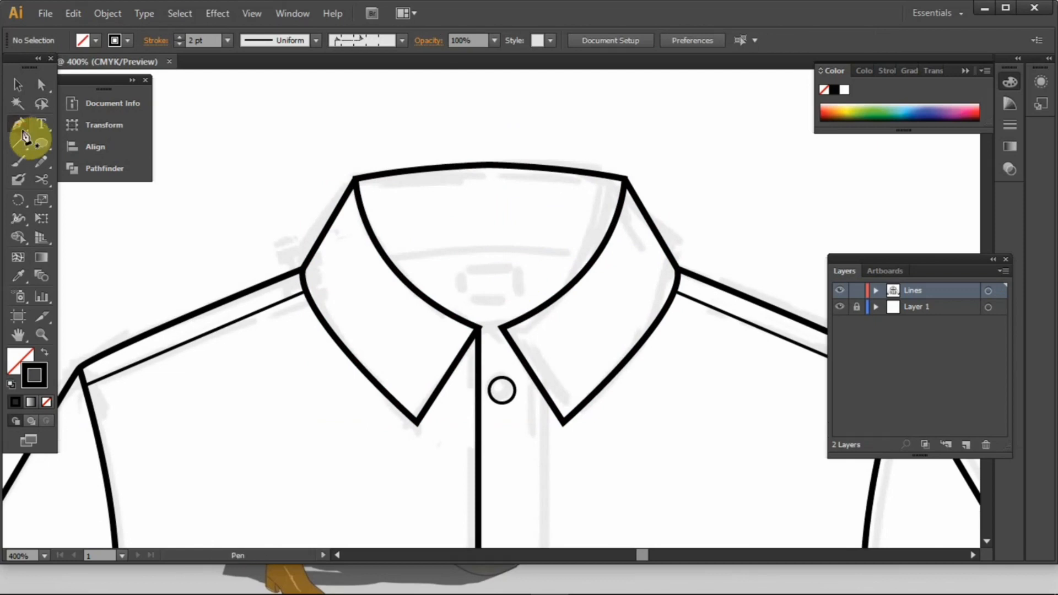
click(388, 261)
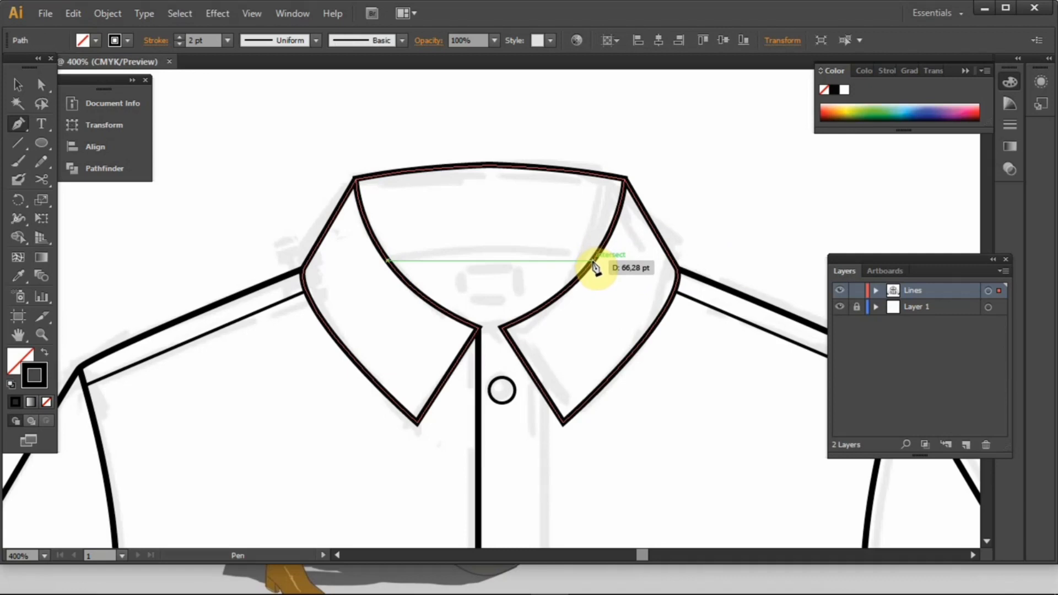
mouse_move(592, 260)
mouse_down()
mouse_move(734, 300)
mouse_move(708, 291)
mouse_move(714, 269)
mouse_move(714, 297)
mouse_move(699, 290)
mouse_up()
click(18, 86)
click(253, 129)
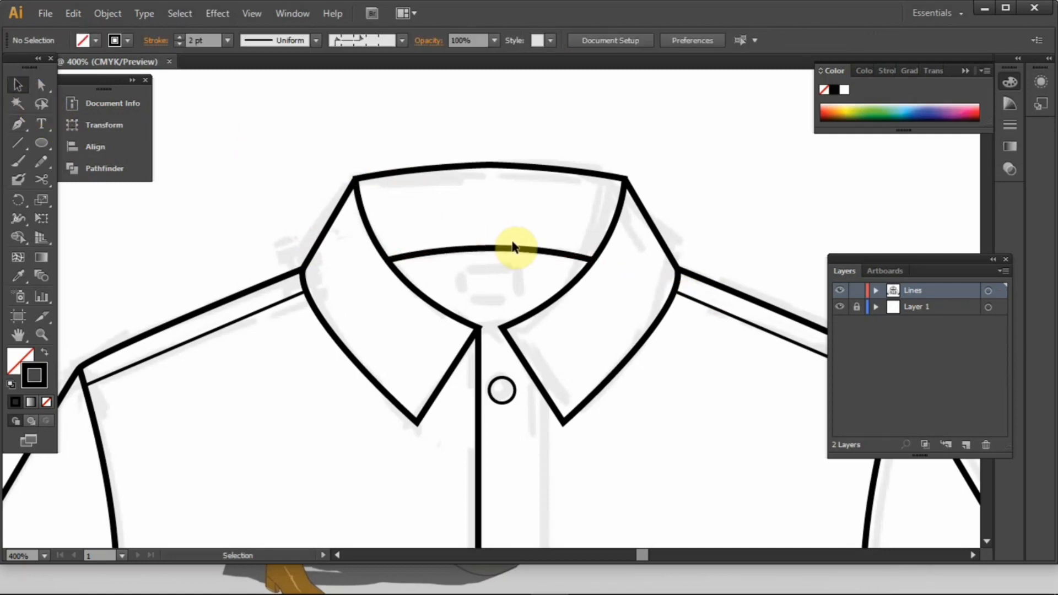
Set the stroke weight of the curved inside back collar line to 1 pt and deselect it.
key(space)
drag(485, 232, 469, 218)
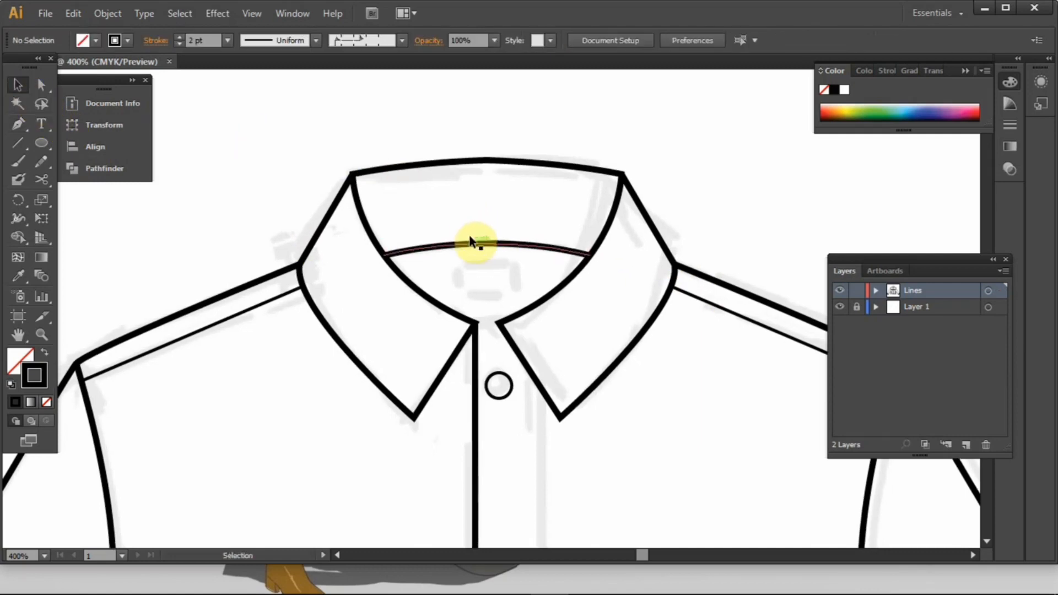
click(472, 251)
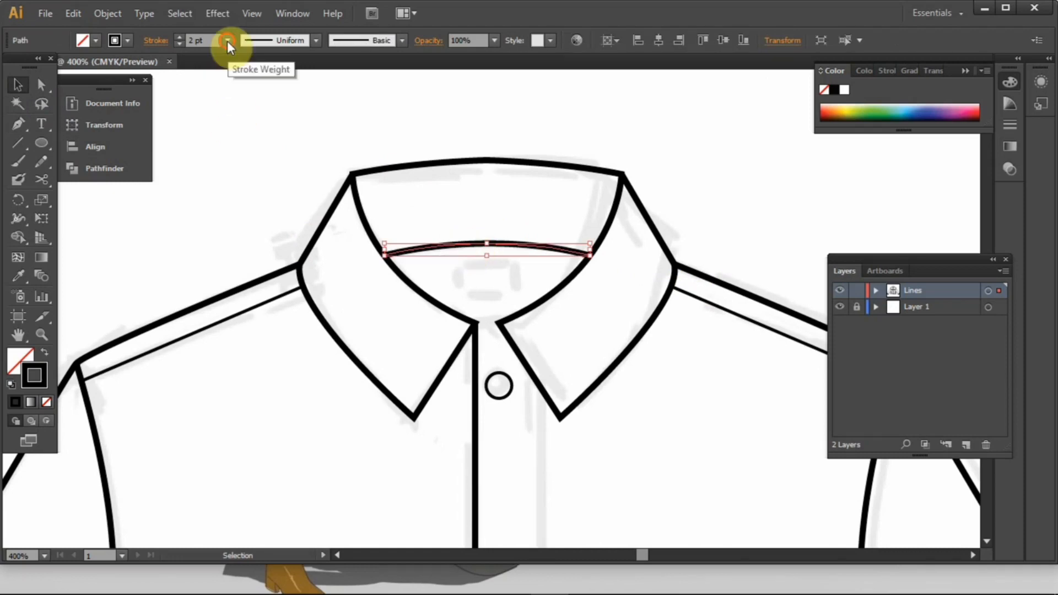
click(227, 40)
click(243, 109)
click(512, 258)
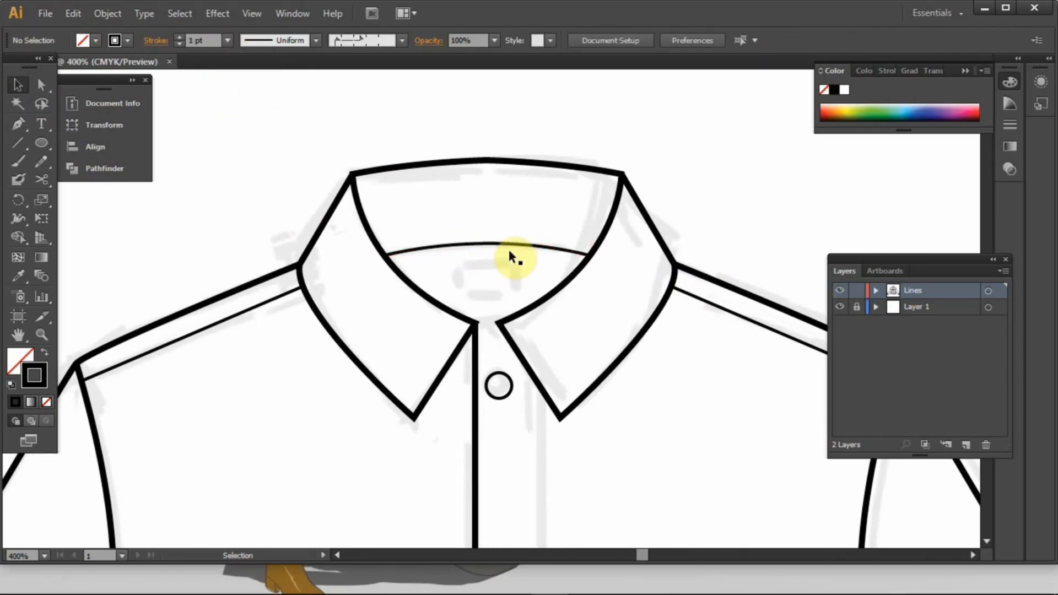
Examine the shoulder and chest area and the gap between the two collar points at the centre front.
drag(617, 298, 608, 240)
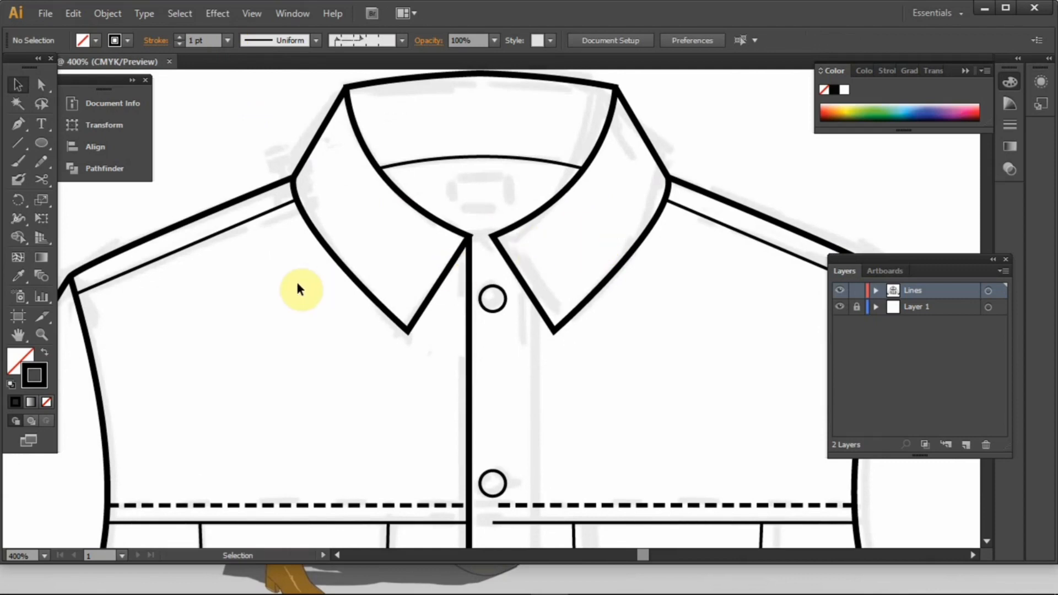
drag(245, 311, 449, 272)
key(ctrl+minus)
drag(559, 279, 515, 321)
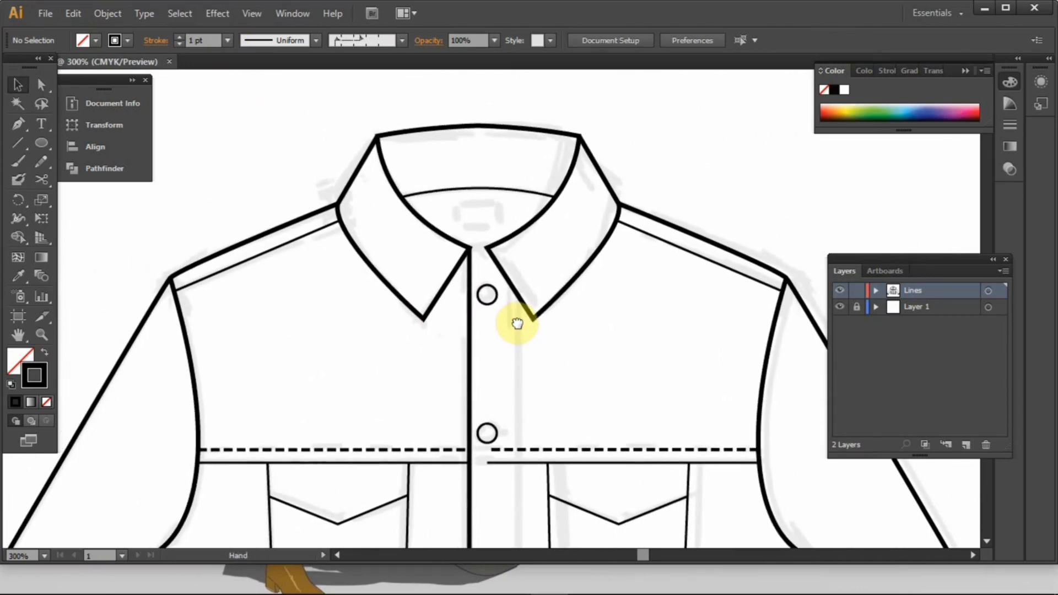
click(492, 256)
click(482, 263)
scroll(483, 264, up, 1)
drag(483, 265, 489, 286)
click(499, 265)
click(480, 274)
scroll(481, 275, up, 1)
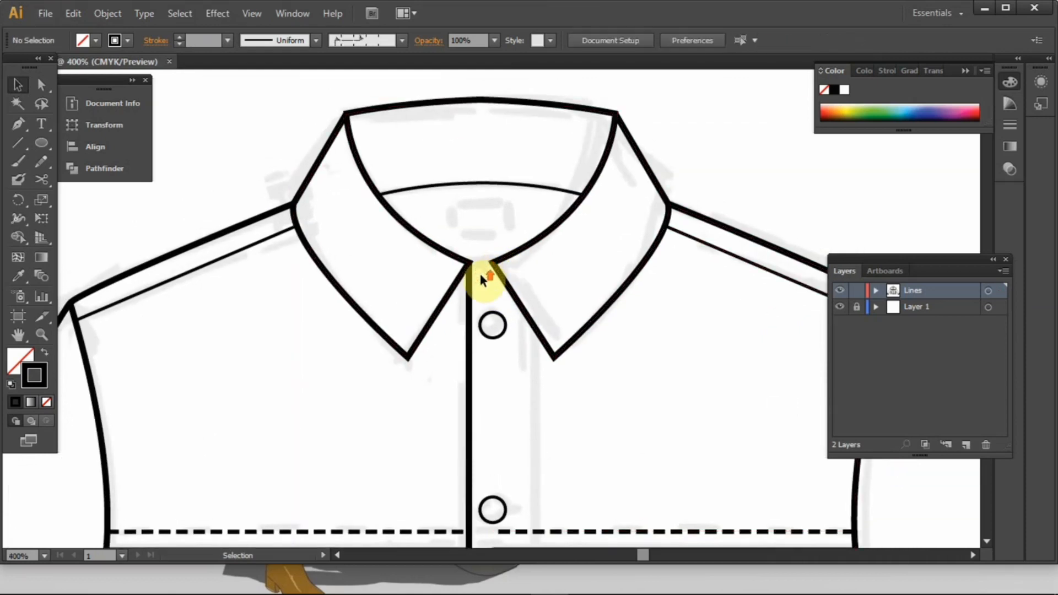
scroll(481, 275, up, 1)
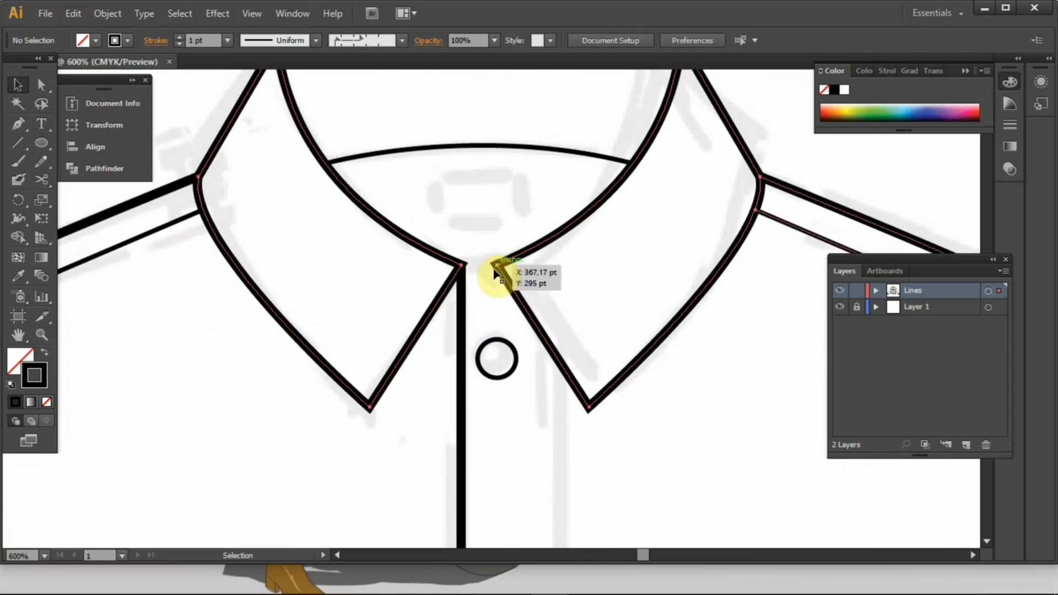
Try to move the right collar's inner point onto the left collar point, and undo the move.
click(495, 271)
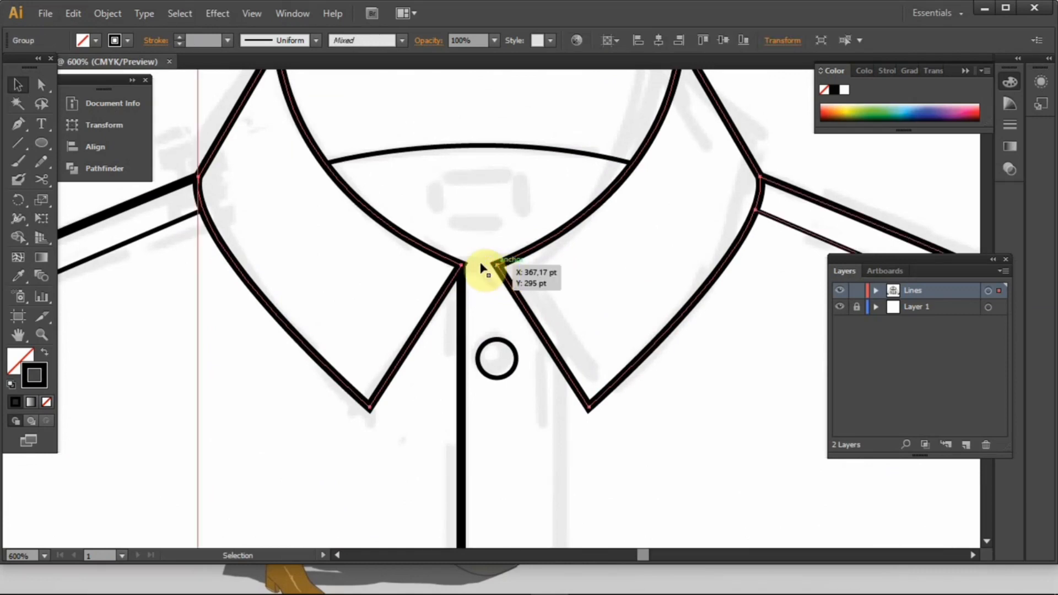
click(43, 86)
drag(497, 265, 463, 267)
key(ctrl+z)
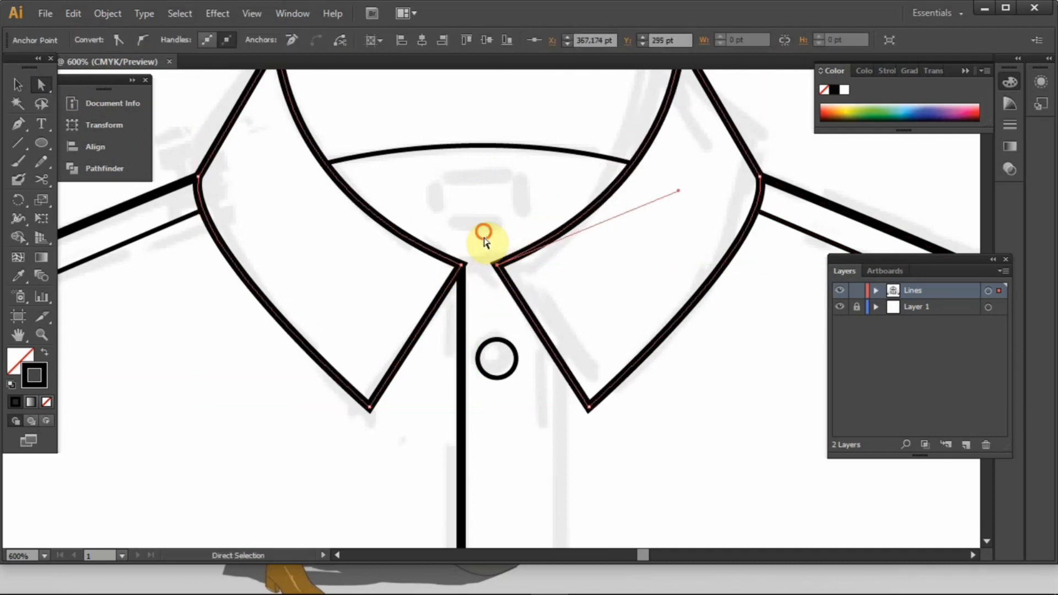
Cut the collar path with the Scissors tool at the inner point of the right collar.
click(483, 237)
click(498, 265)
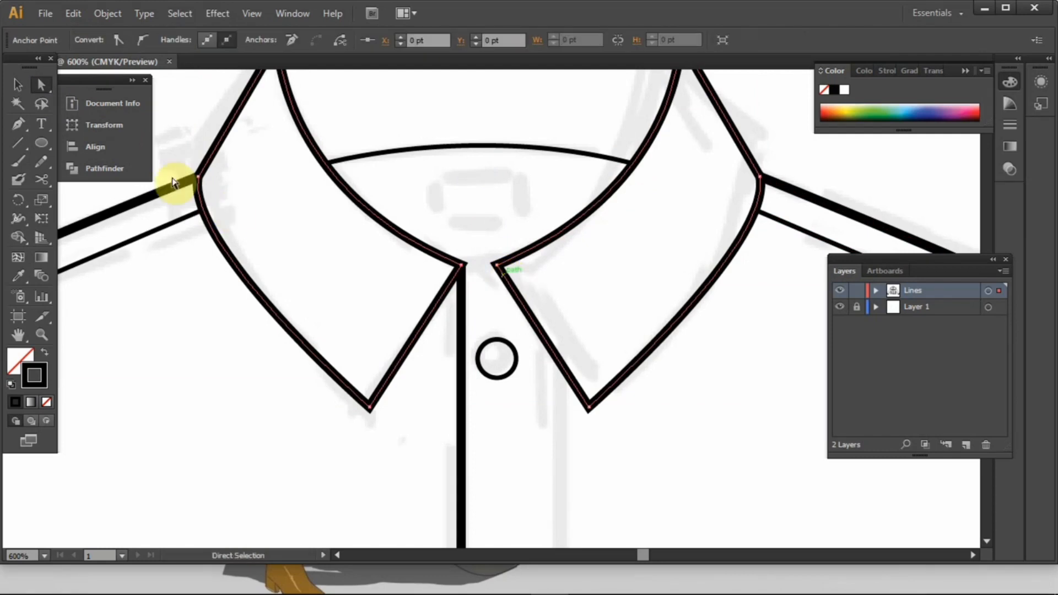
click(43, 179)
drag(43, 179, 108, 196)
click(498, 265)
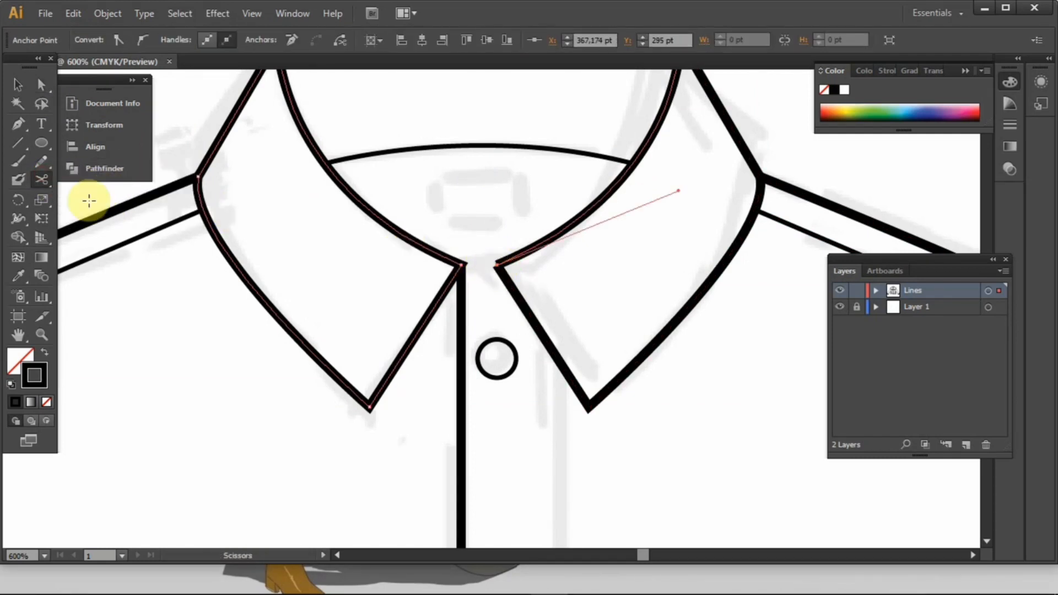
Move the cut end of the neckline onto the left collar point and level its handle horizontally to round the curve.
click(43, 85)
click(495, 260)
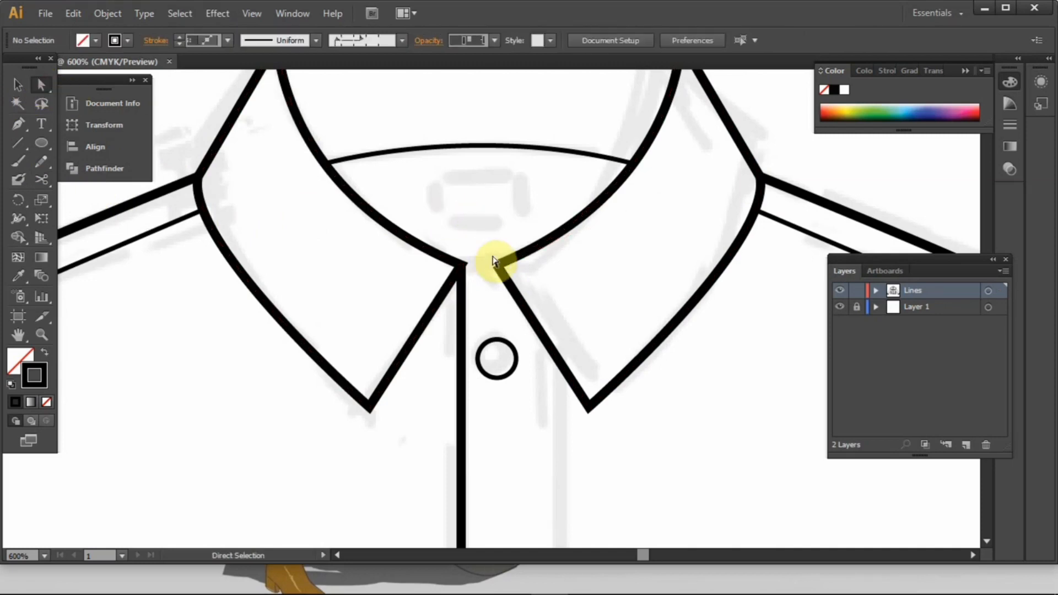
click(499, 265)
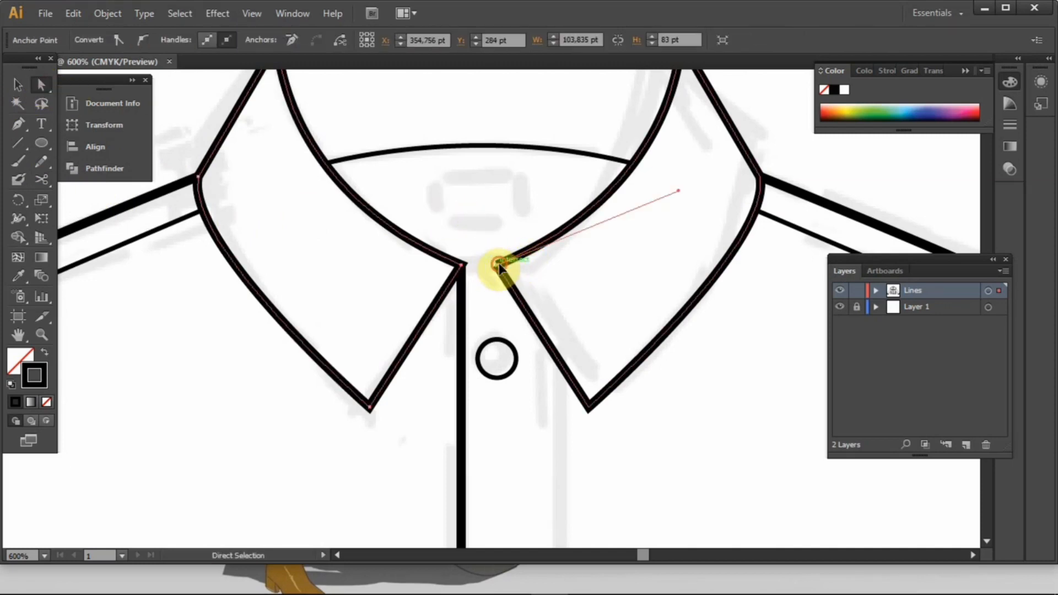
drag(497, 269, 465, 270)
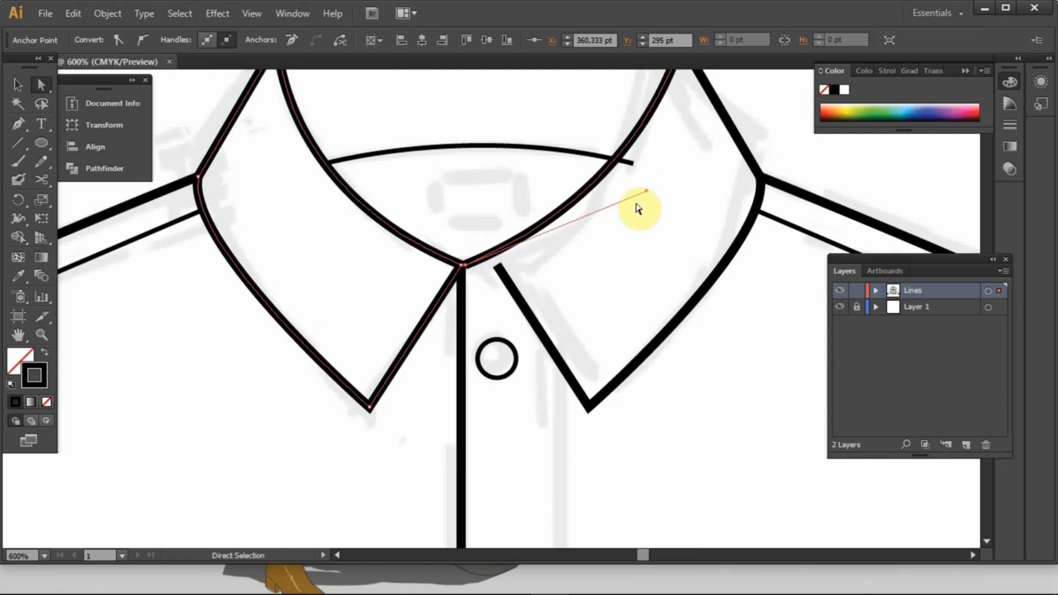
drag(648, 193, 633, 265)
click(680, 244)
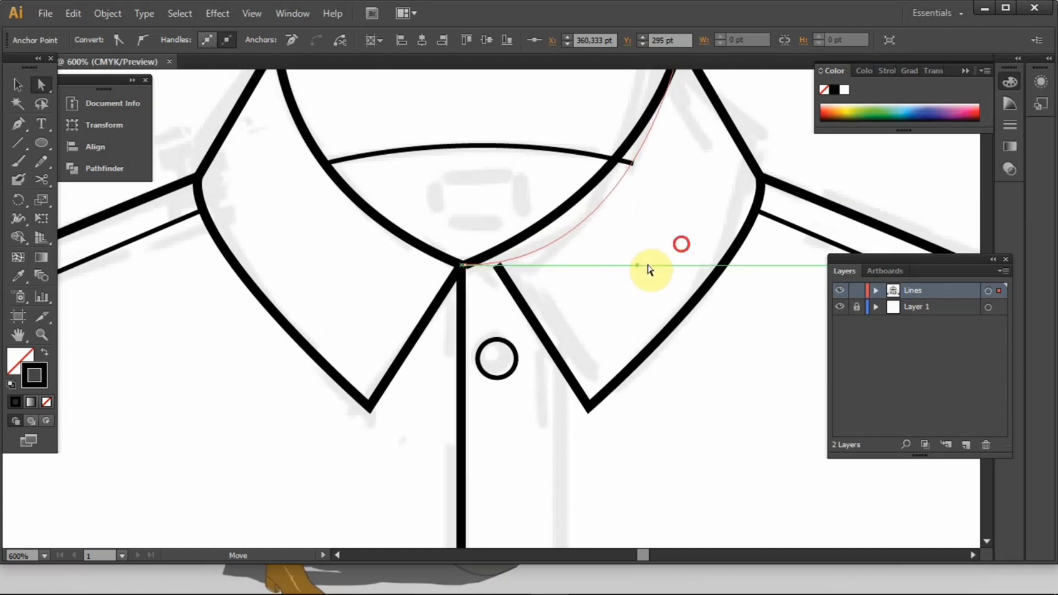
Move the upper end of the right collar's front edge inward to sit just below the neckline curve.
scroll(684, 243, down, 1)
drag(697, 223, 627, 254)
scroll(497, 289, up, 2)
key(alt+s)
click(564, 313)
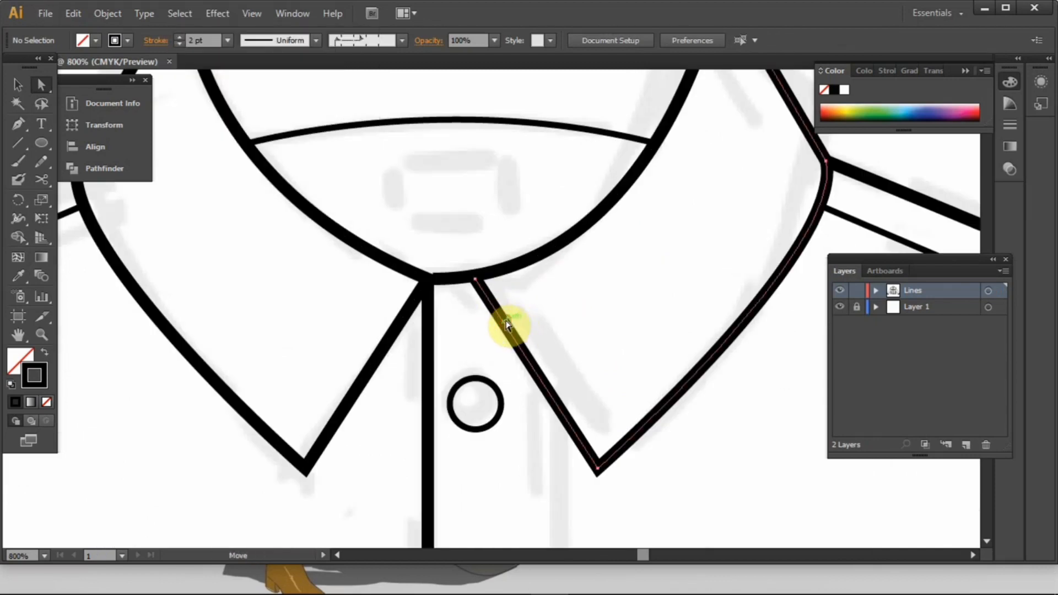
mouse_move(475, 279)
mouse_down()
mouse_move(444, 295)
mouse_move(463, 290)
mouse_up()
click(655, 306)
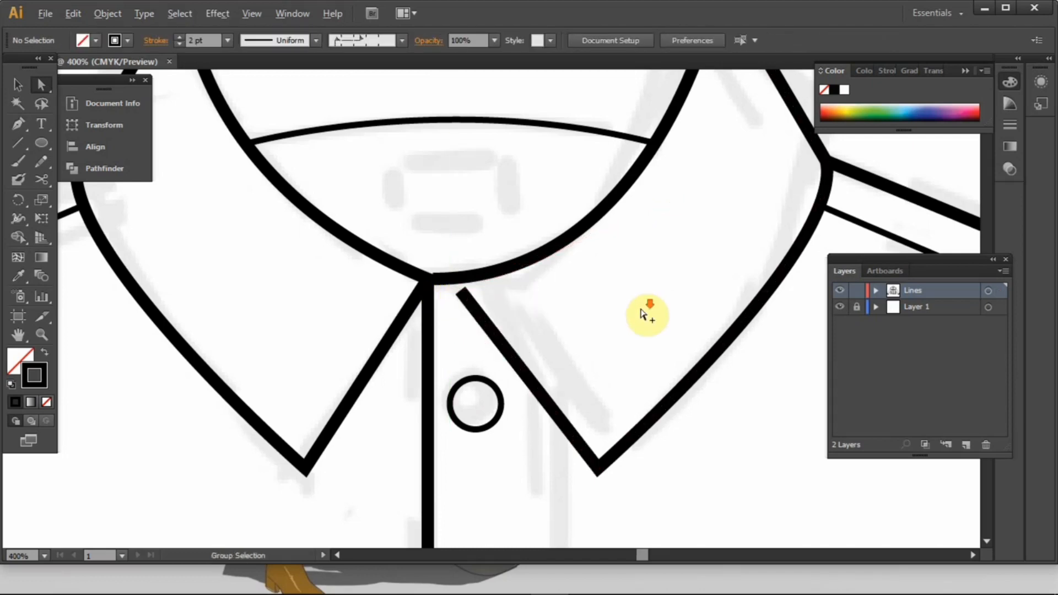
Snap the neckline end onto the left collar point at X 359.5 pt and tuck the right collar's front edge against the neckline.
scroll(646, 313, down, 3)
scroll(573, 323, up, 2)
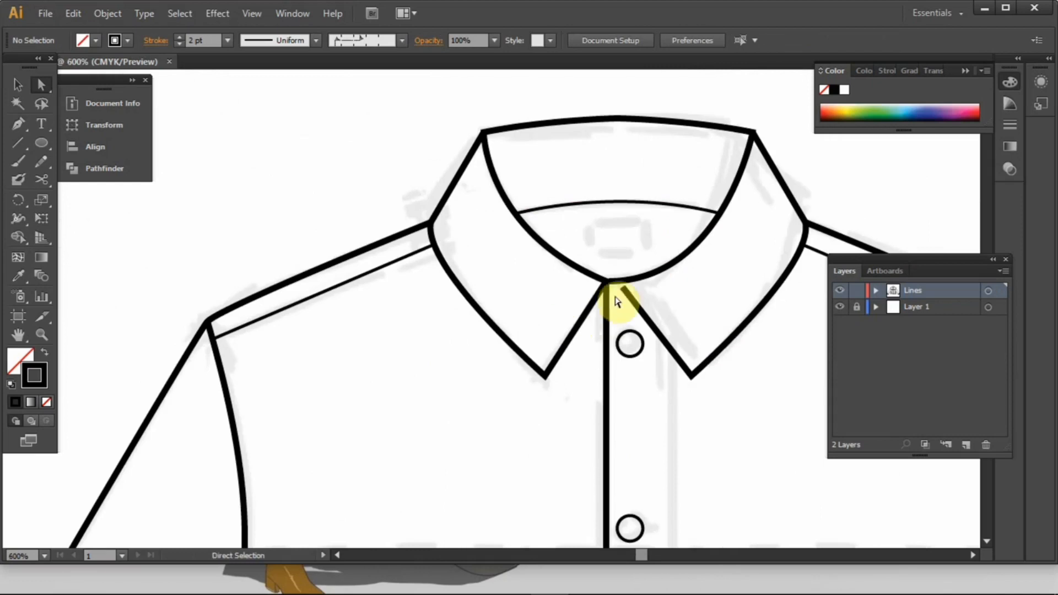
drag(647, 274, 621, 267)
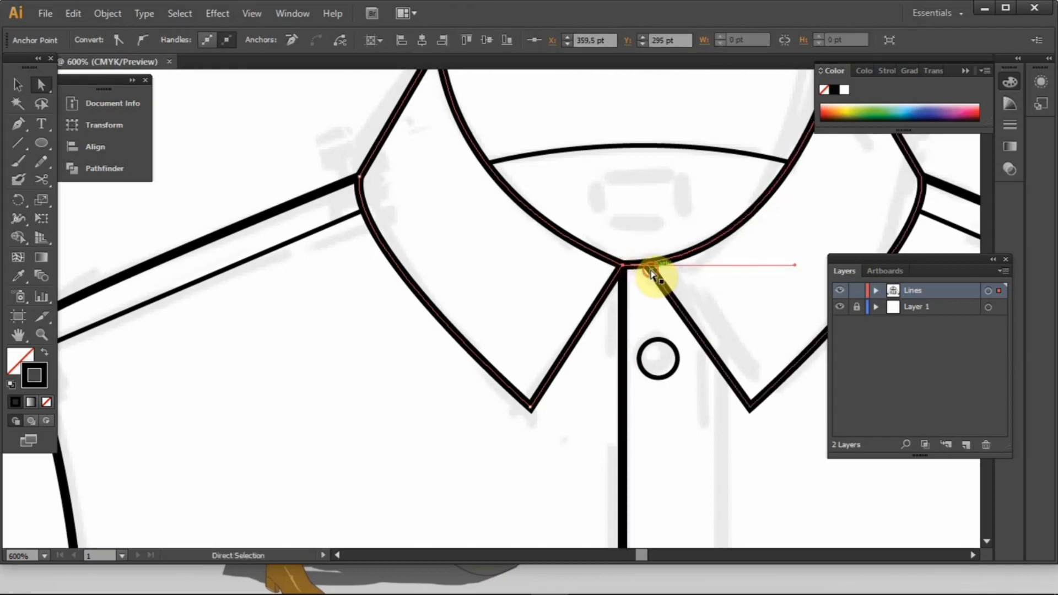
click(651, 271)
drag(756, 427, 722, 399)
click(725, 410)
click(729, 398)
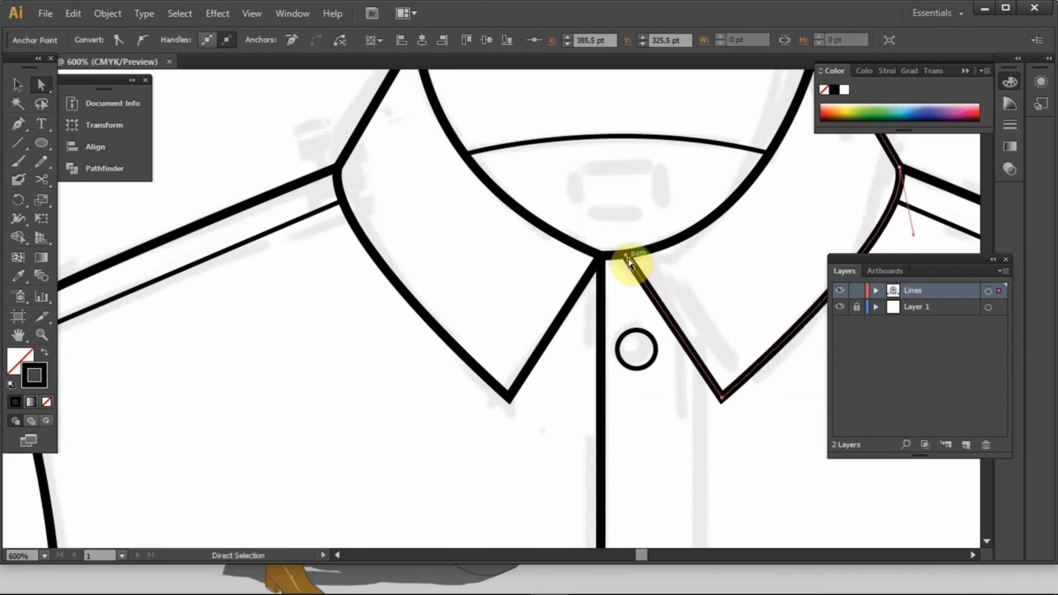
drag(623, 259, 619, 262)
click(720, 416)
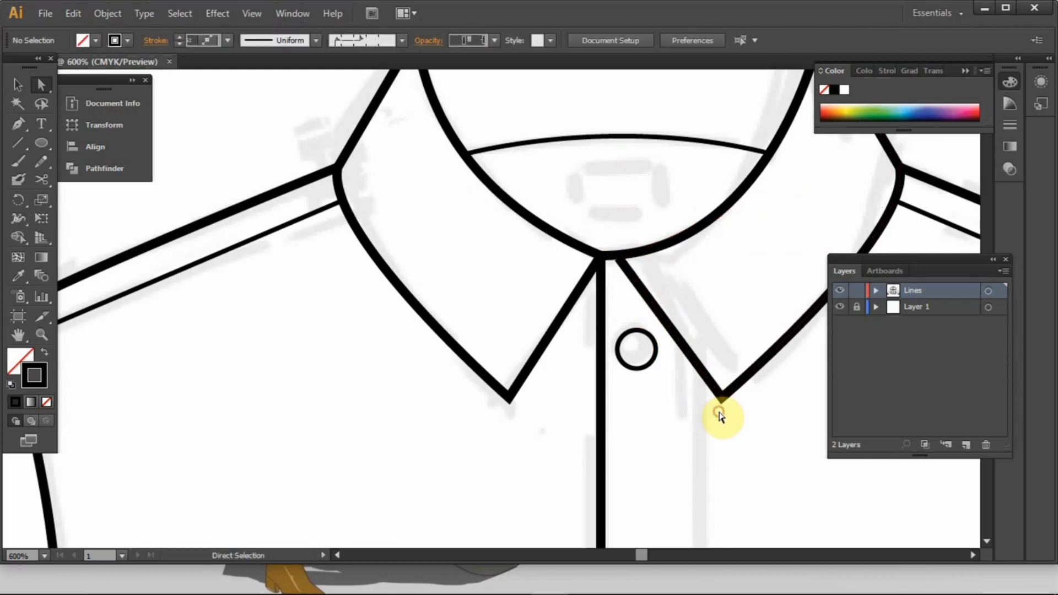
Examine the complete jacket drawing and the centre front opening down to the waistband hem.
scroll(722, 417, down, 4)
drag(741, 425, 564, 171)
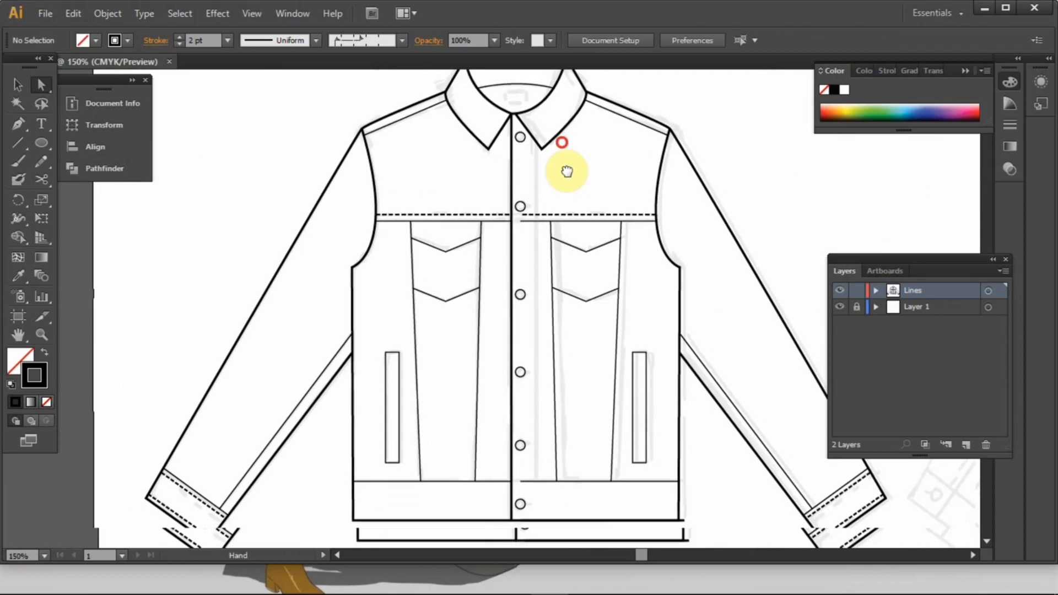
scroll(538, 496, up, 3)
drag(531, 489, 483, 412)
click(533, 425)
scroll(534, 428, down, 3)
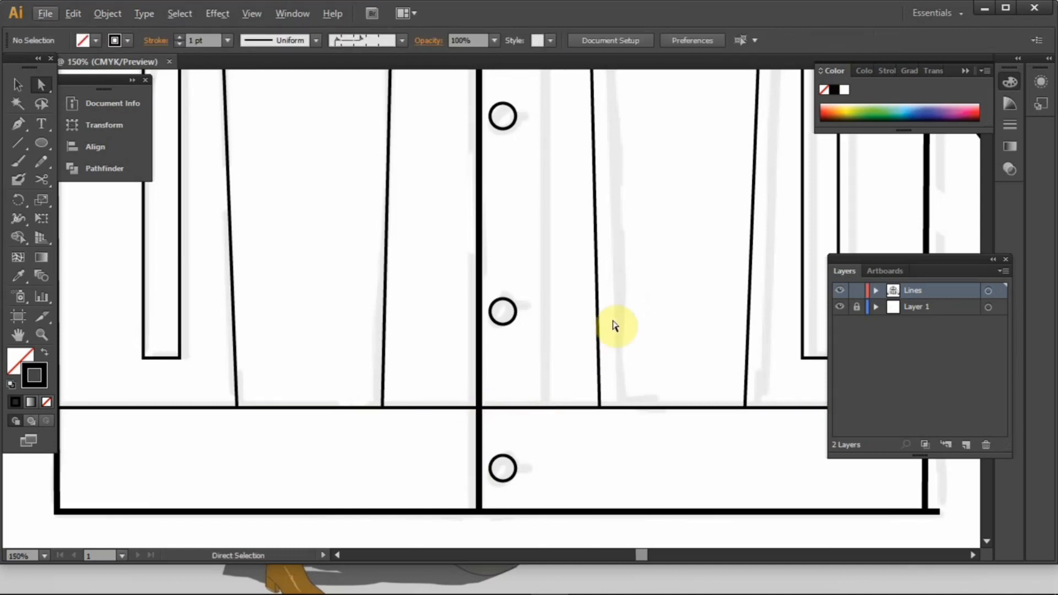
Snap the centre end of the dashed yoke stitching onto the centre front line at X 359.5 pt.
drag(628, 267, 610, 386)
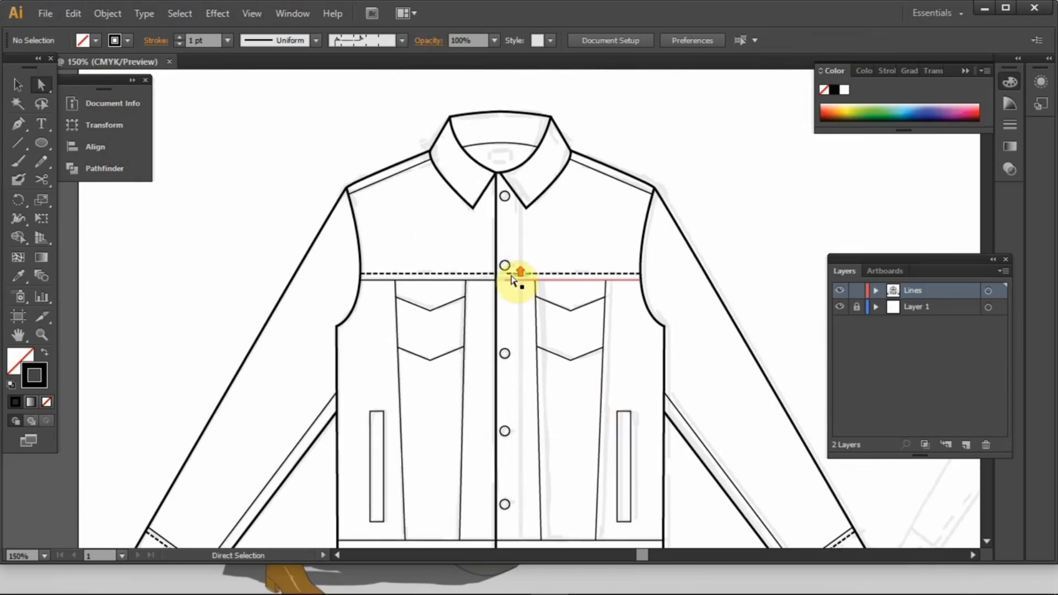
scroll(517, 280, up, 3)
click(493, 281)
drag(493, 282, 470, 265)
scroll(553, 227, down, 6)
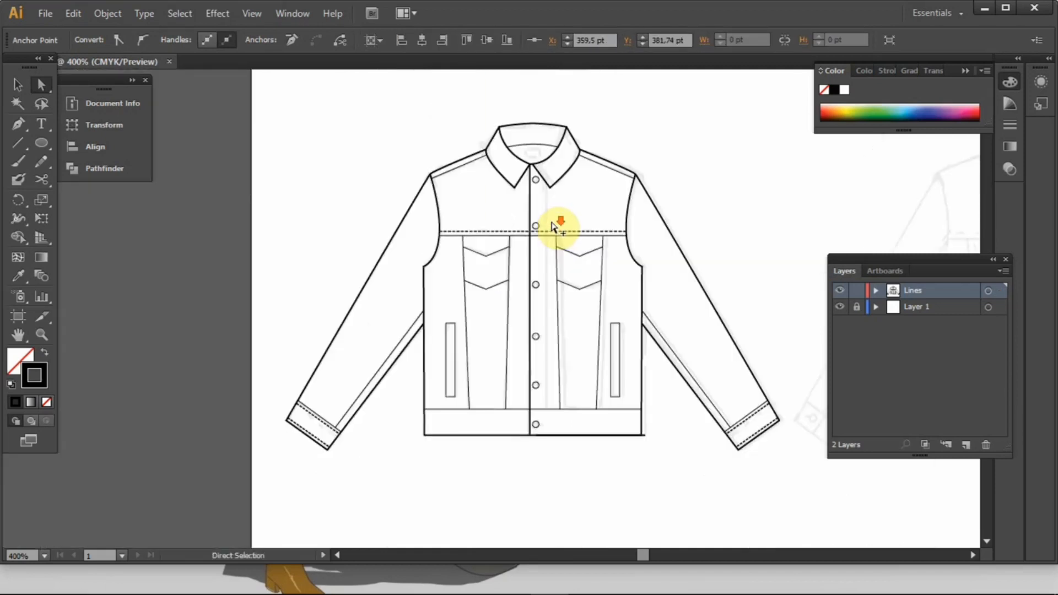
Draw a vertical 0.75 pt placket line beside the buttons, from under the right collar point down to the waistband seam.
click(551, 222)
drag(551, 222, 547, 216)
scroll(548, 251, up, 3)
drag(547, 255, 531, 296)
click(24, 146)
drag(518, 126, 543, 465)
click(19, 87)
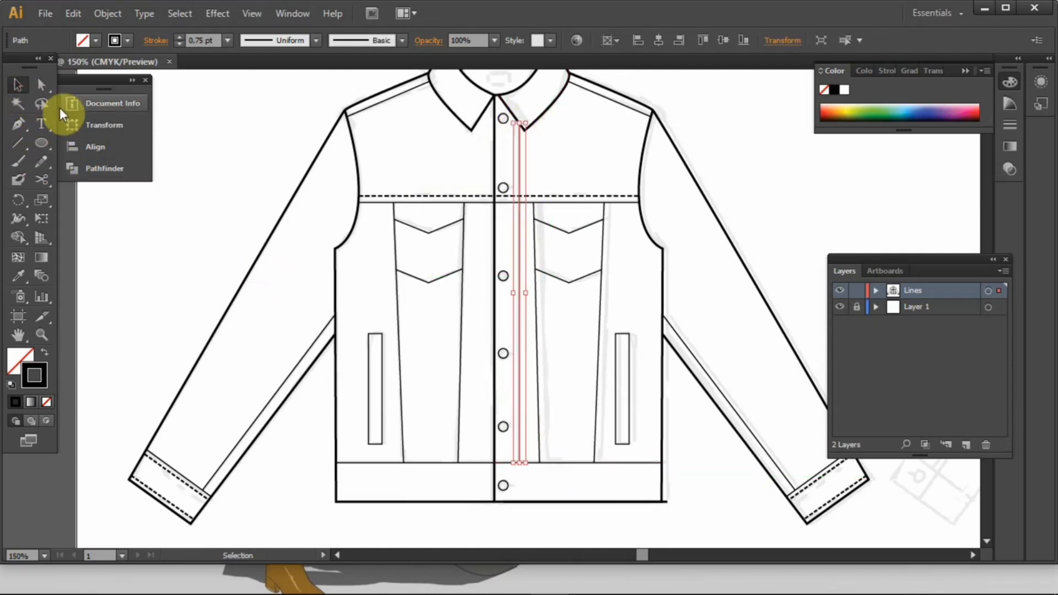
click(218, 160)
Examine the jacket's right hem corner and check which paths make up the side seam and waistband edge there.
drag(581, 245, 557, 292)
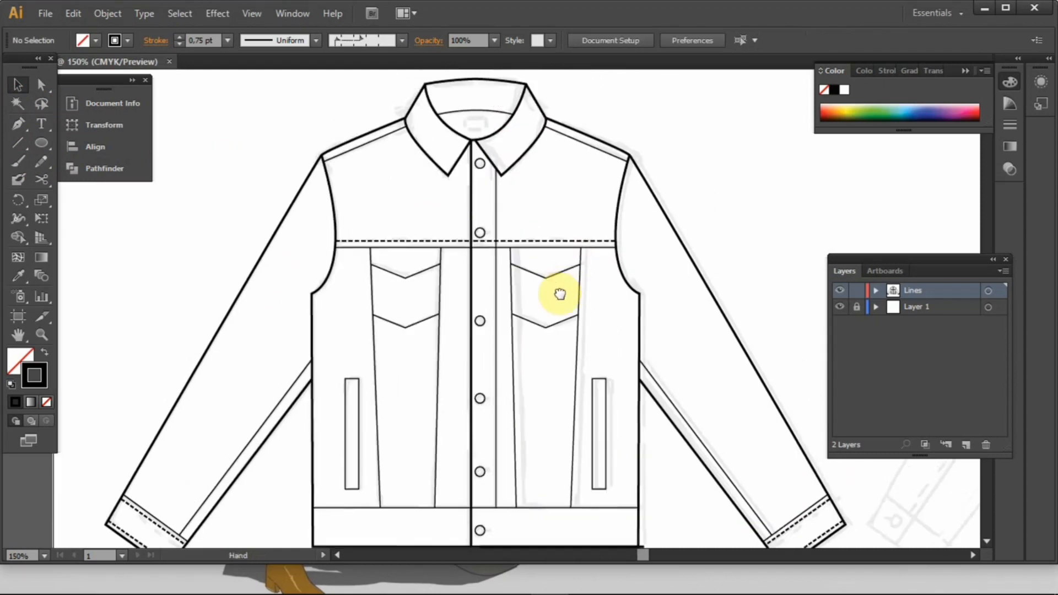
scroll(516, 229, up, 2)
scroll(697, 257, down, 2)
drag(701, 361, 606, 245)
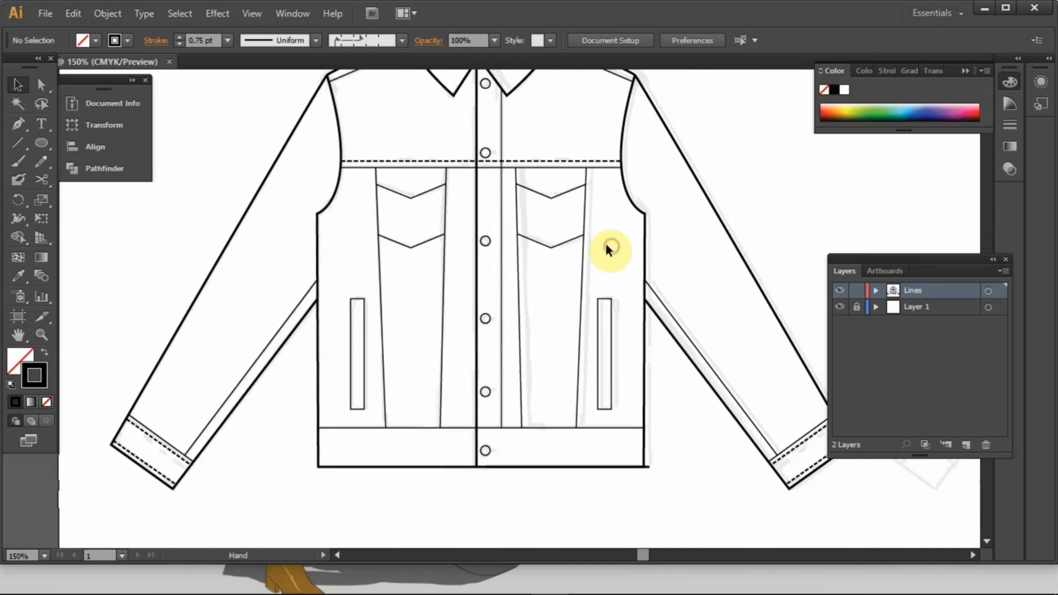
scroll(574, 408, down, 1)
drag(614, 423, 608, 412)
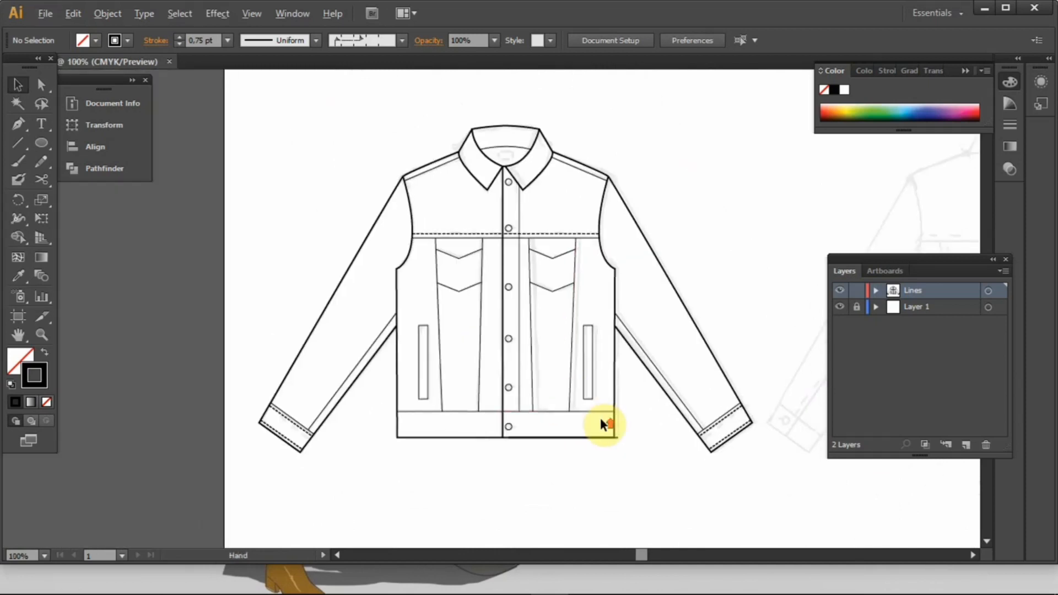
drag(667, 443, 662, 436)
scroll(629, 422, up, 2)
drag(629, 422, 637, 381)
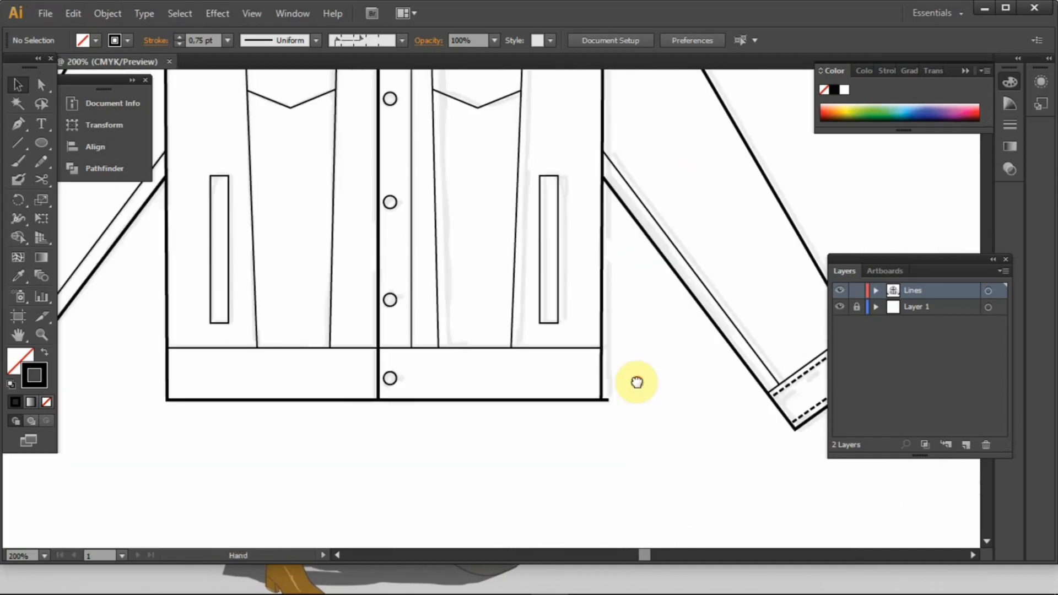
click(606, 397)
click(601, 381)
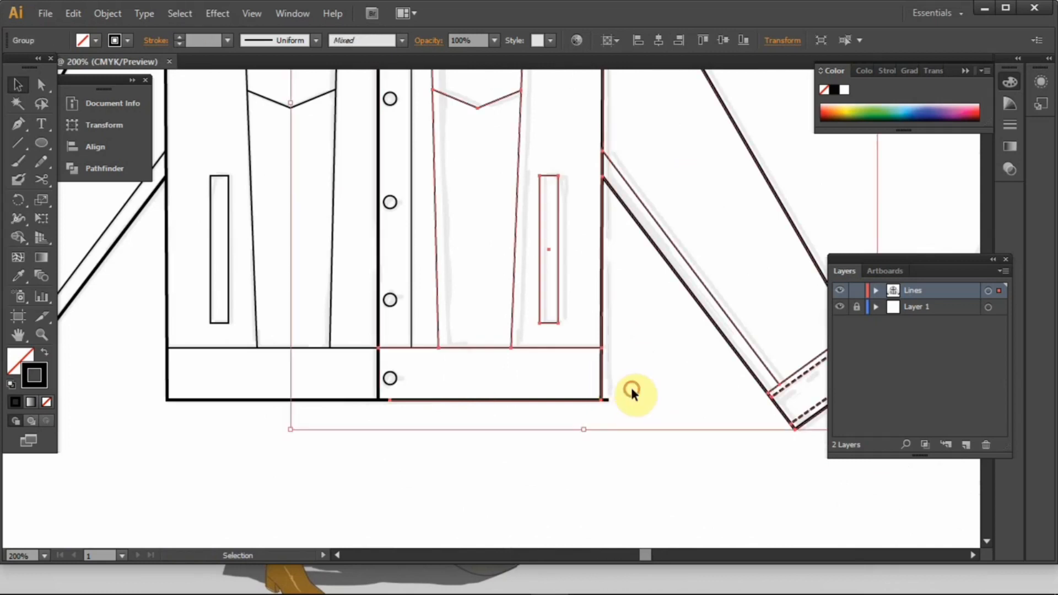
click(632, 392)
click(598, 400)
scroll(600, 396, down, 2)
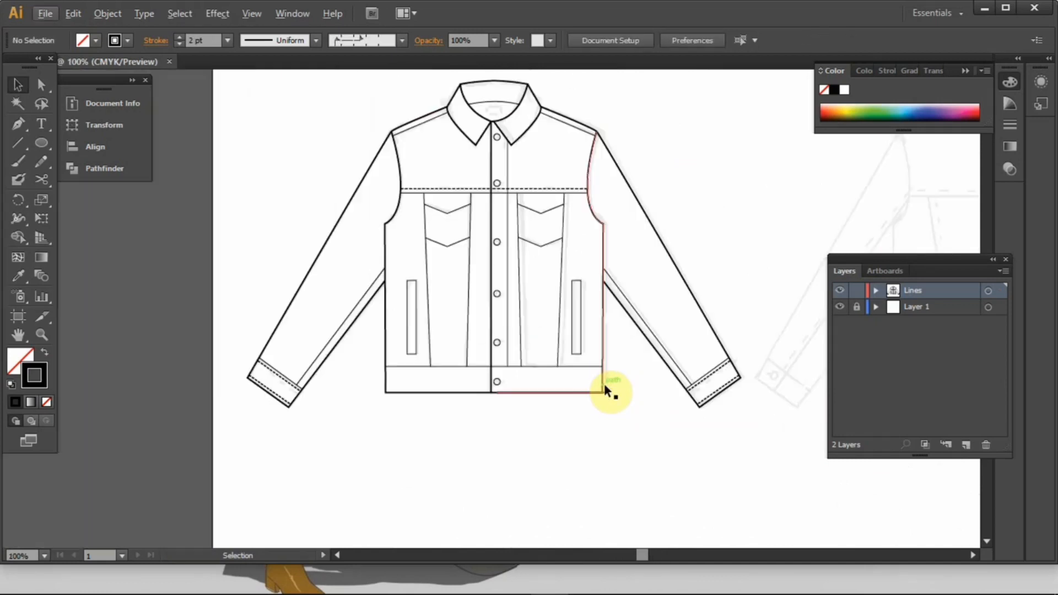
Try moving the mirrored right half aside to check the hem lines beneath it, and undo the move.
click(604, 370)
drag(604, 363, 657, 347)
click(650, 410)
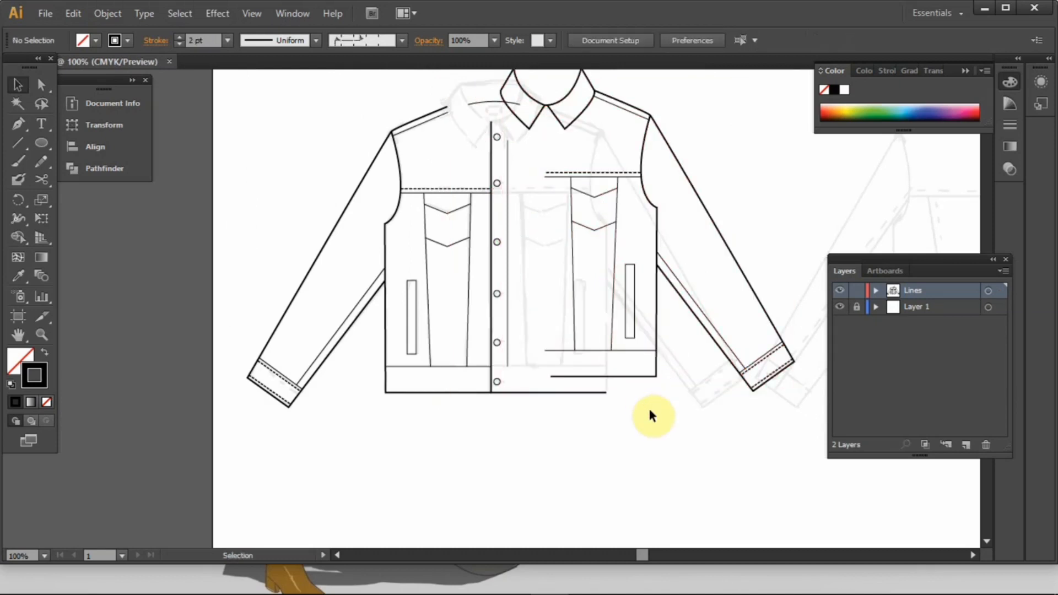
click(574, 393)
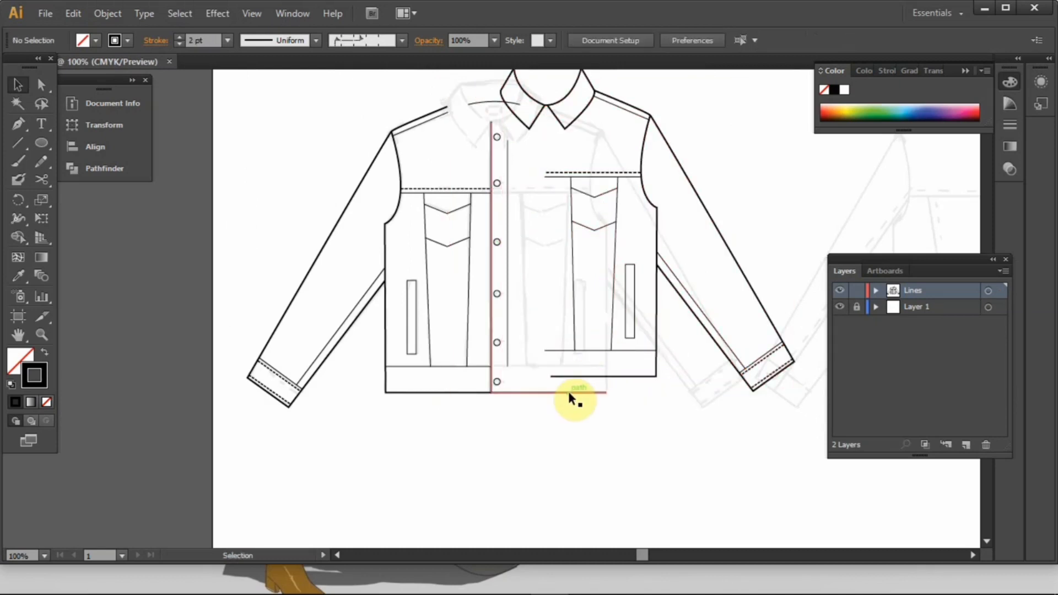
click(568, 377)
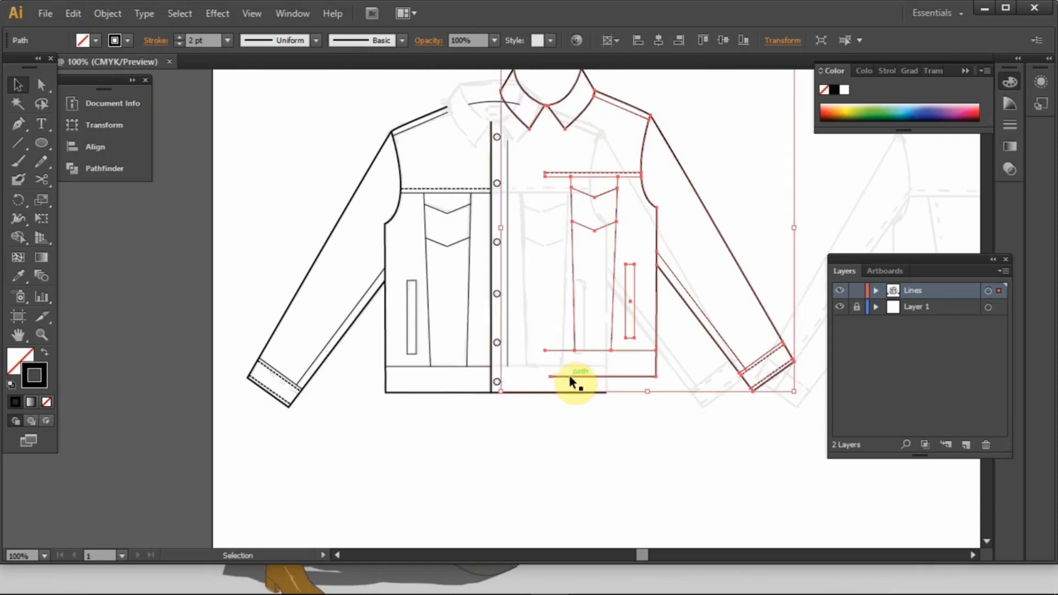
click(599, 407)
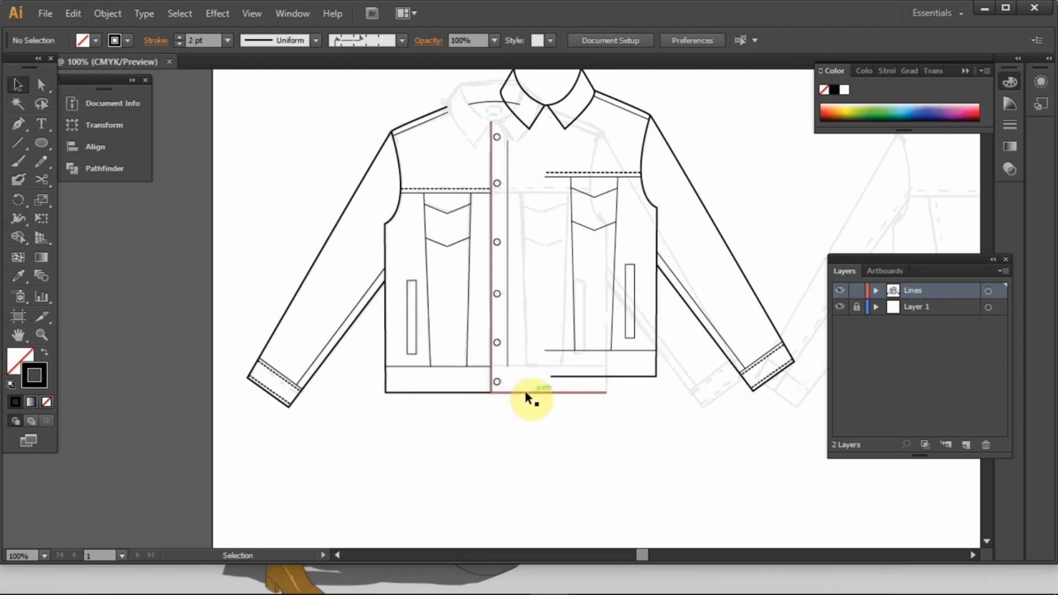
key(a)
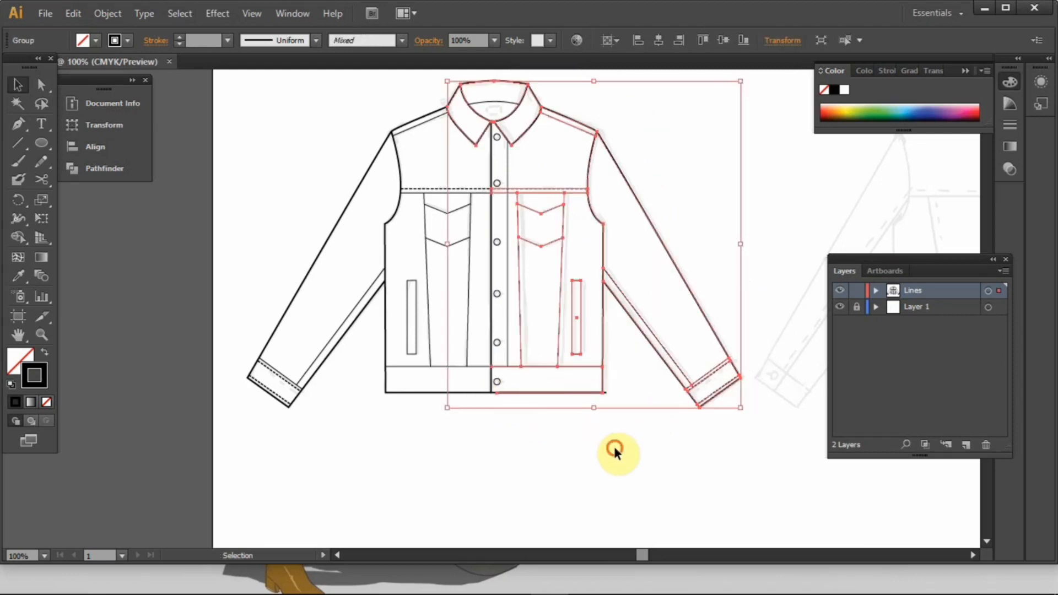
Delete the duplicate hem segment that runs from the base of the centre front line past the right side seam.
scroll(559, 412, up, 2)
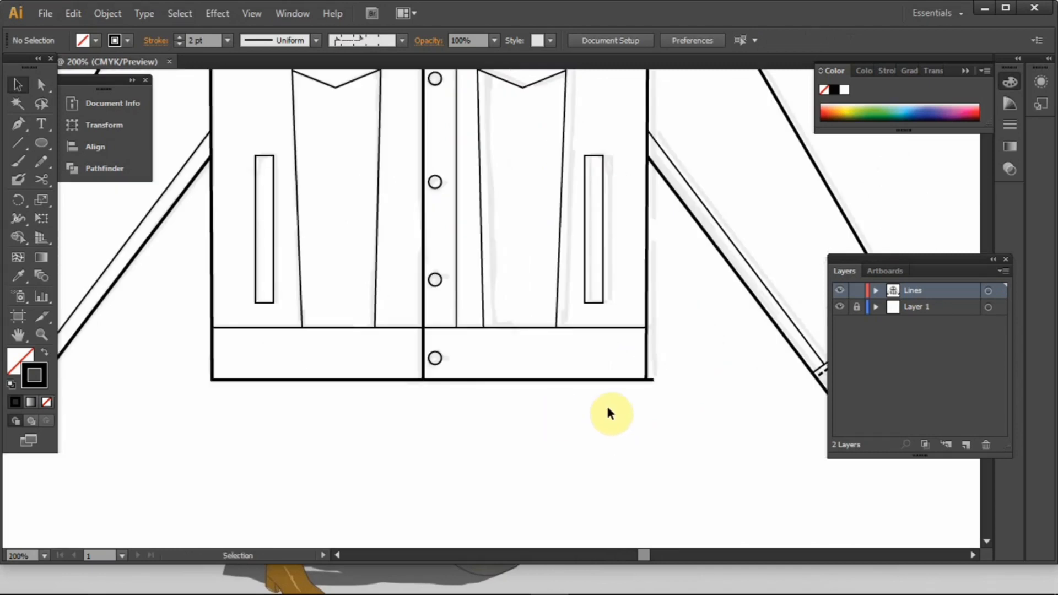
click(42, 84)
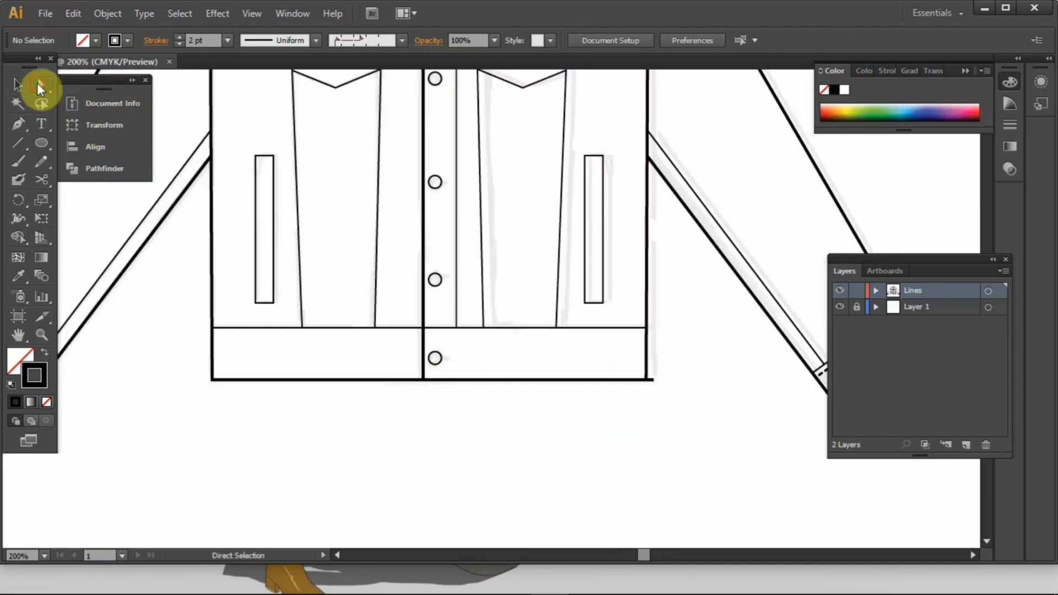
click(435, 379)
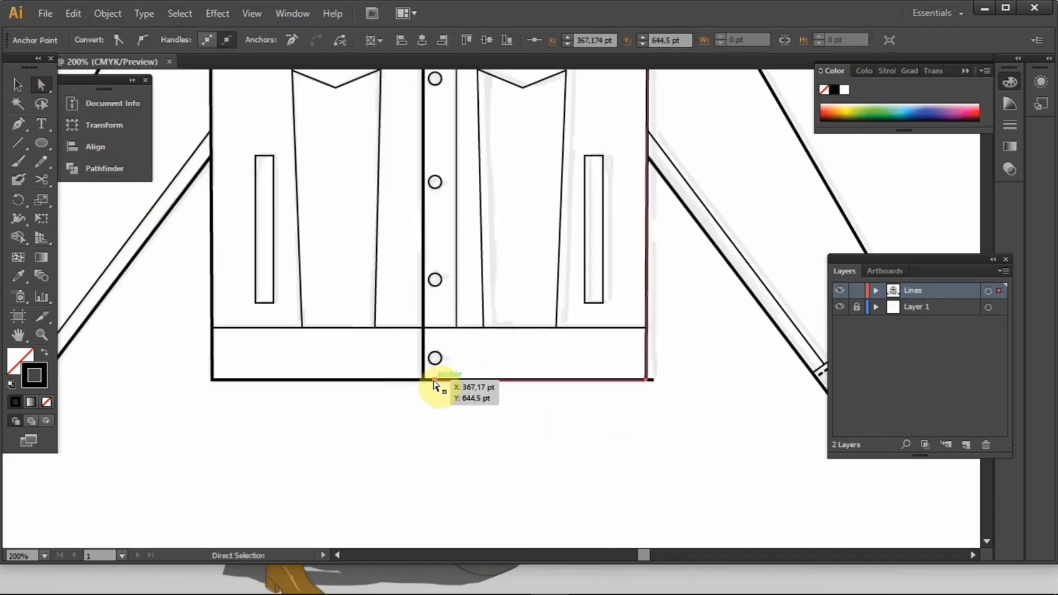
click(429, 382)
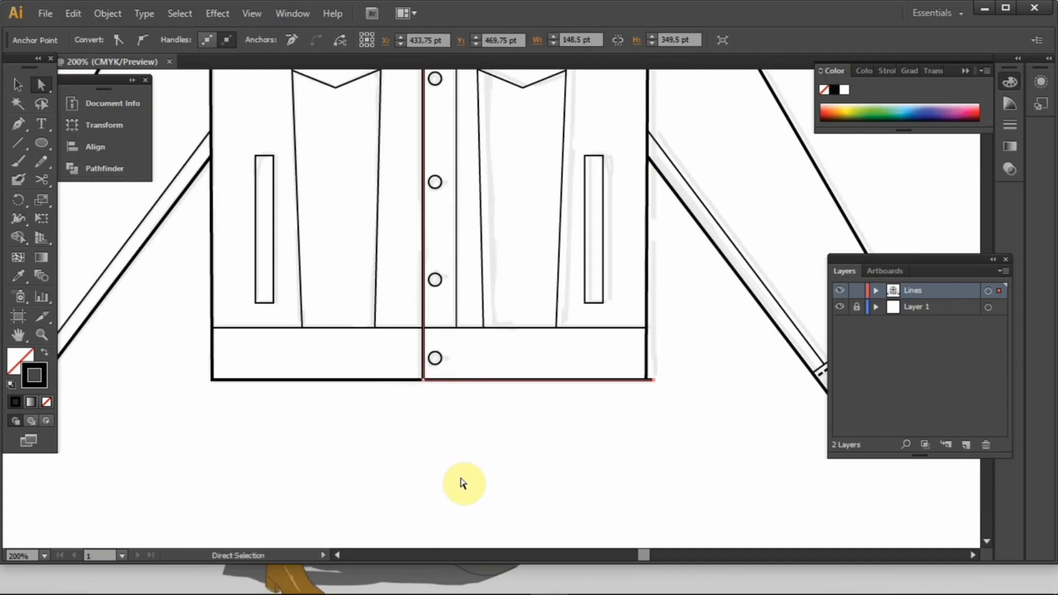
key(Delete)
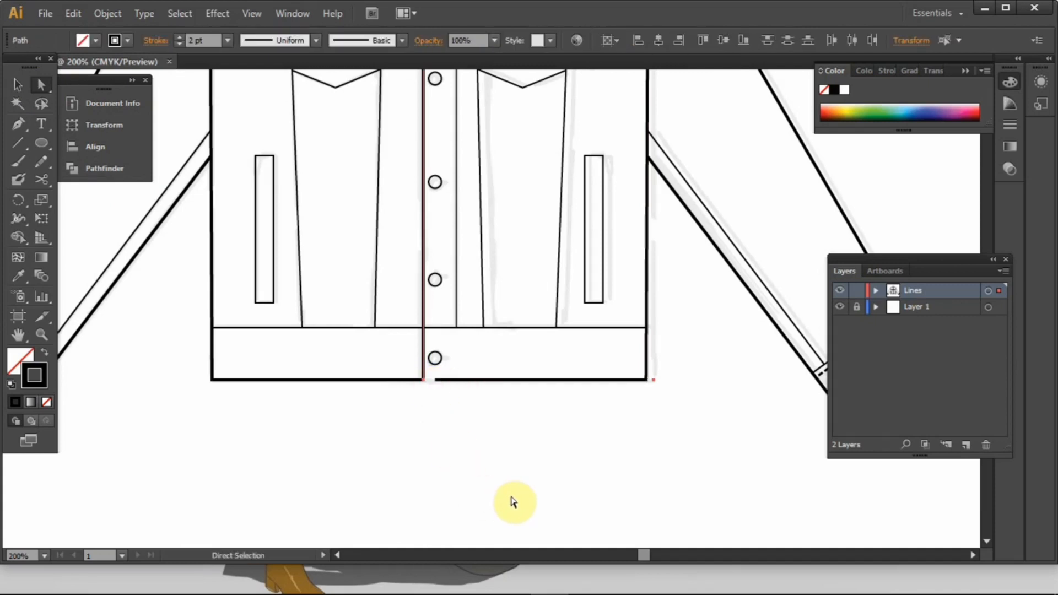
Delete the stray anchor point left just outside the right hem corner.
click(37, 87)
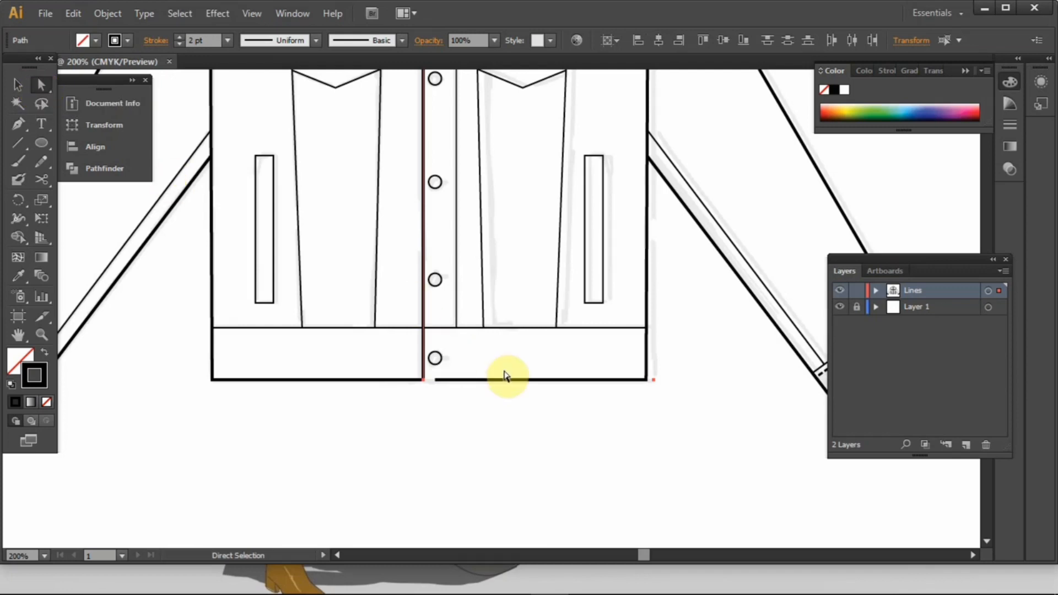
click(665, 407)
drag(665, 407, 654, 363)
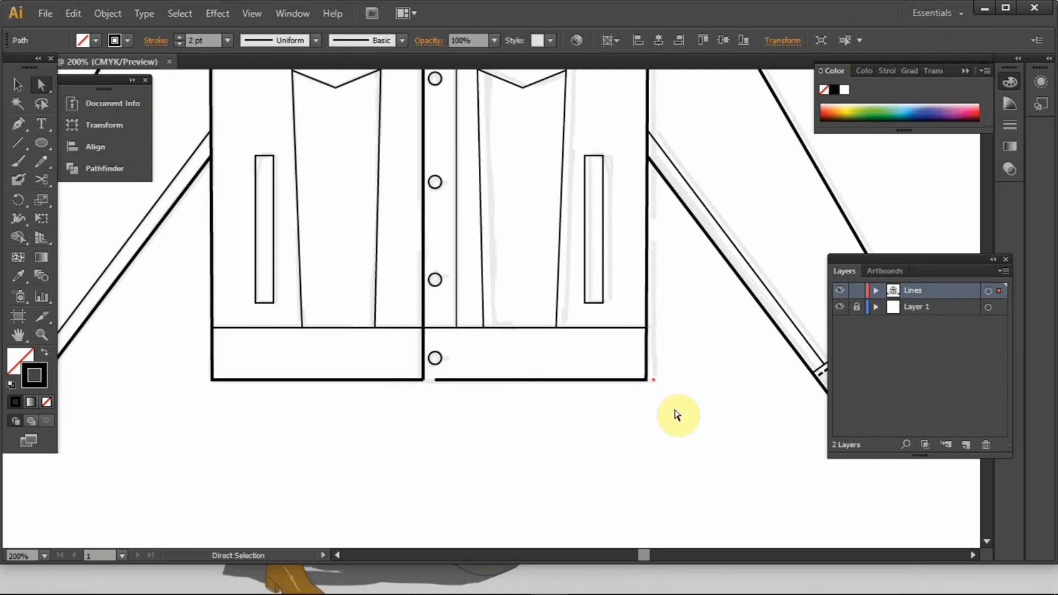
click(665, 438)
drag(656, 392, 649, 356)
drag(677, 405, 652, 358)
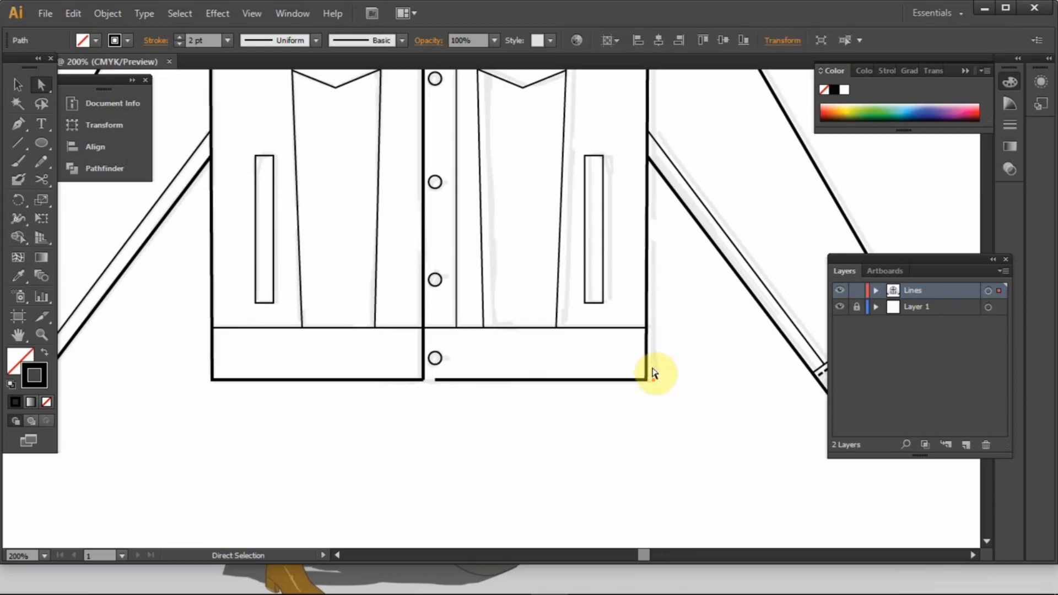
click(656, 380)
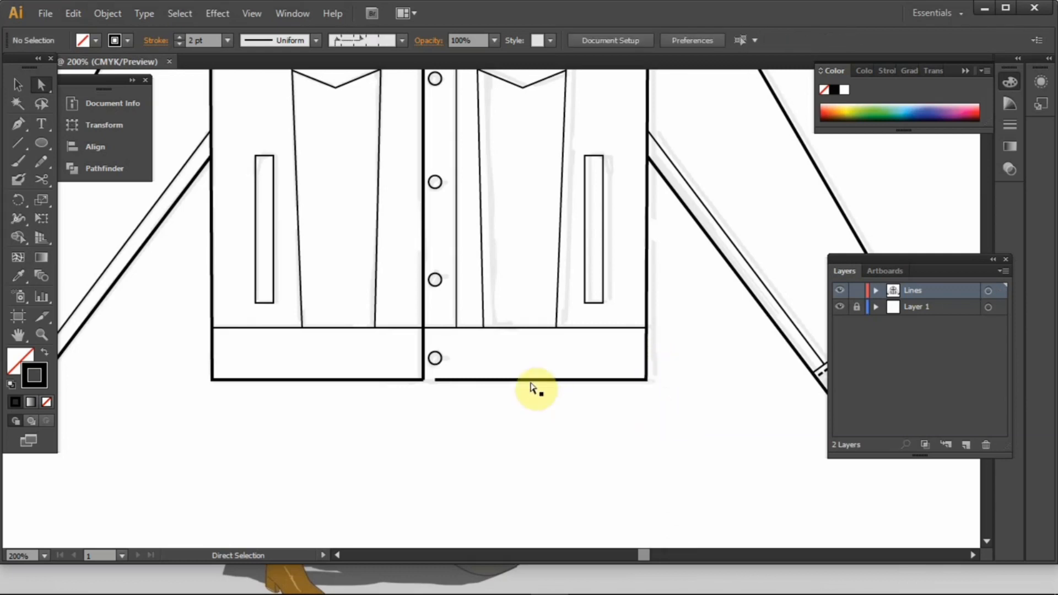
Move the centre end of the right hem line onto the base of the centre front line and try to join the ends.
click(424, 364)
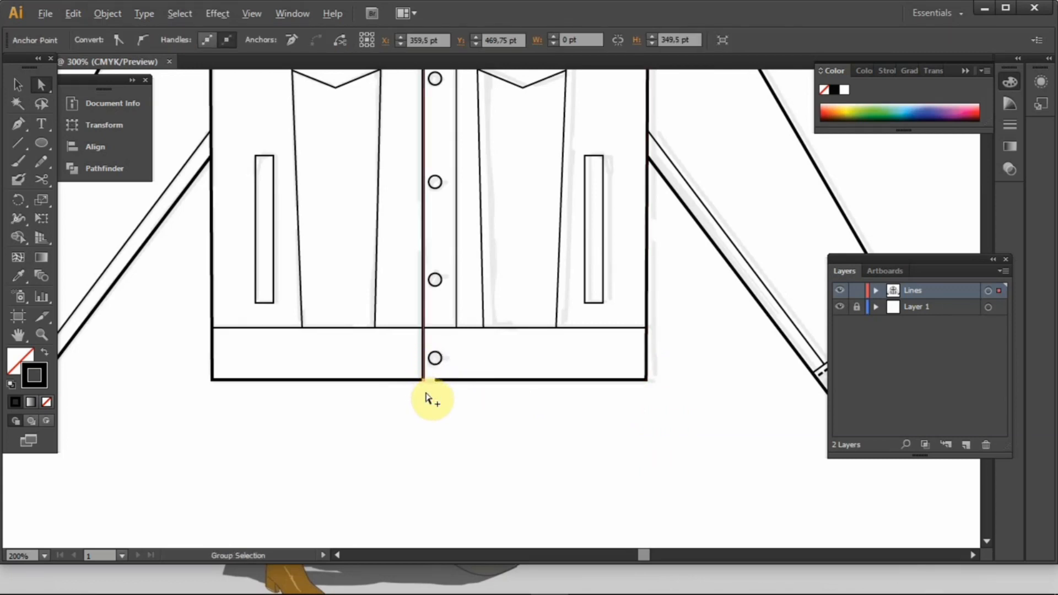
scroll(427, 397, up, 3)
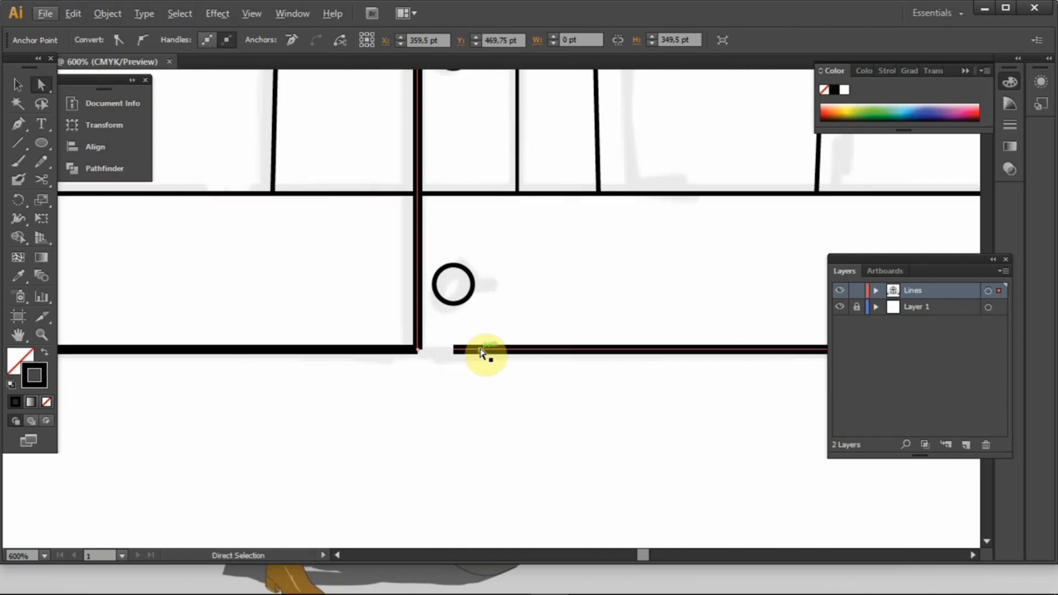
click(448, 350)
drag(461, 350, 408, 341)
click(423, 362)
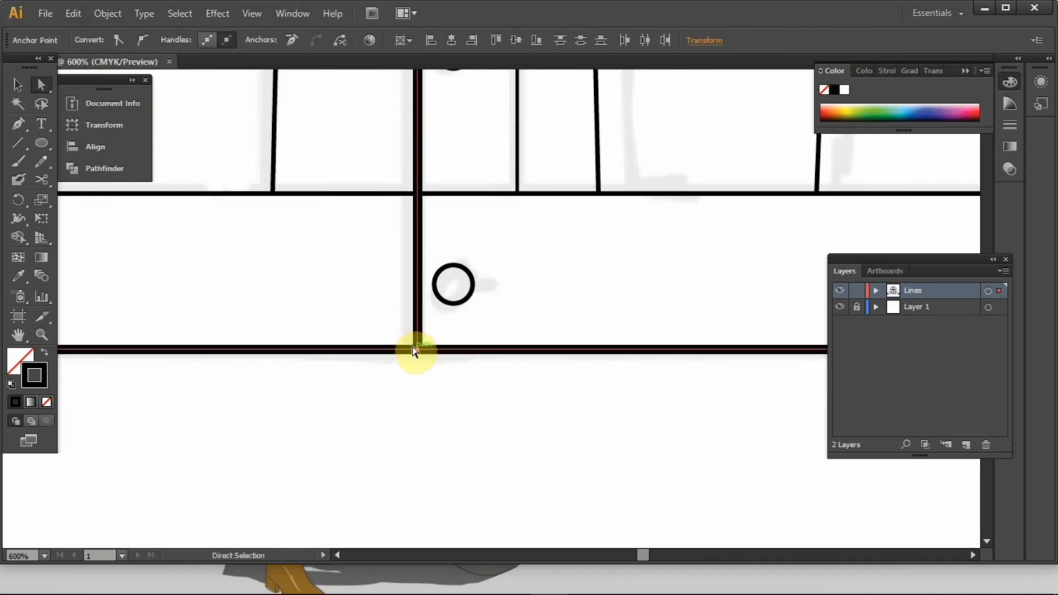
right_click(414, 347)
click(476, 443)
click(478, 405)
Look over the whole jacket front with the hem closed, alongside the back view sketch.
scroll(477, 404, down, 2)
scroll(479, 404, down, 4)
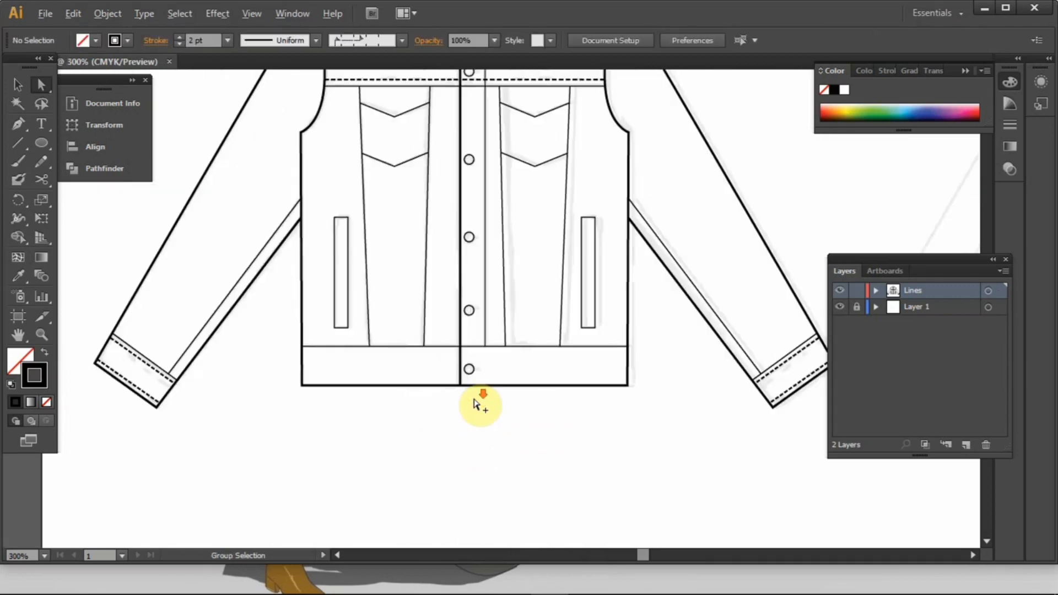
drag(520, 384, 459, 377)
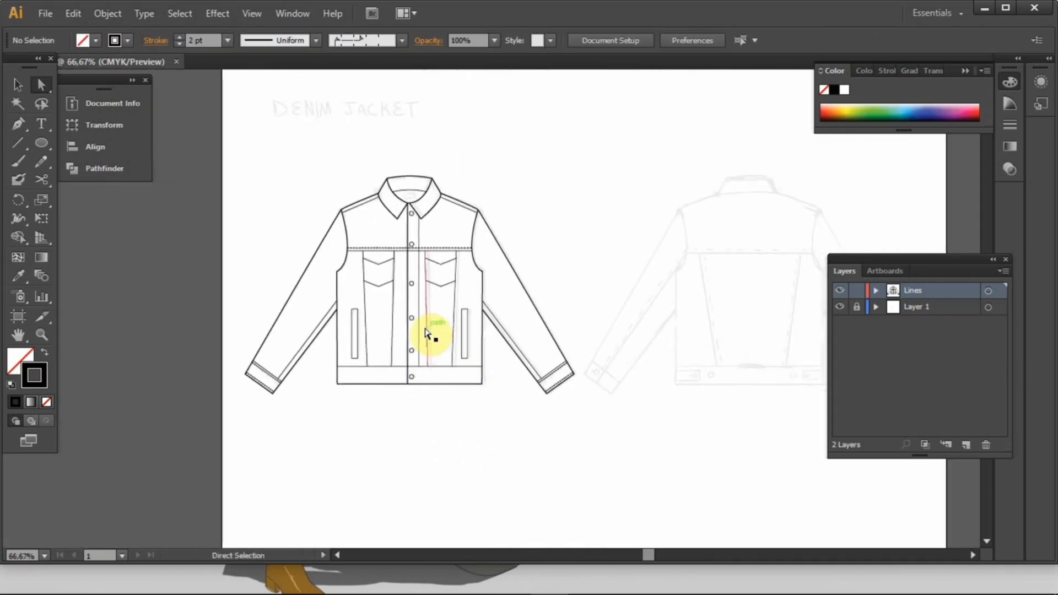
drag(472, 303, 416, 286)
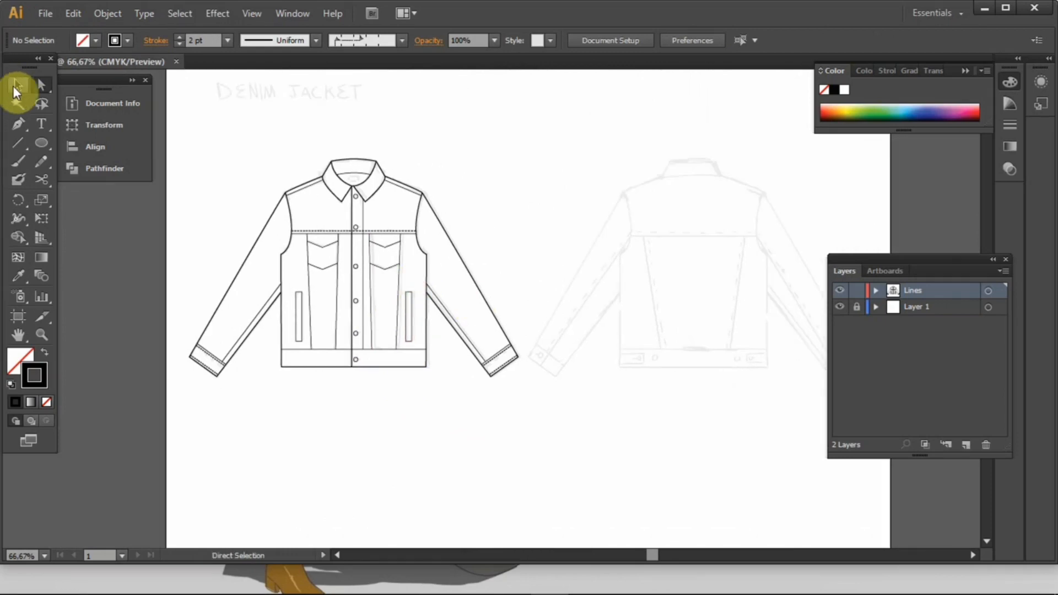
click(15, 88)
click(283, 195)
click(252, 190)
drag(253, 191, 239, 148)
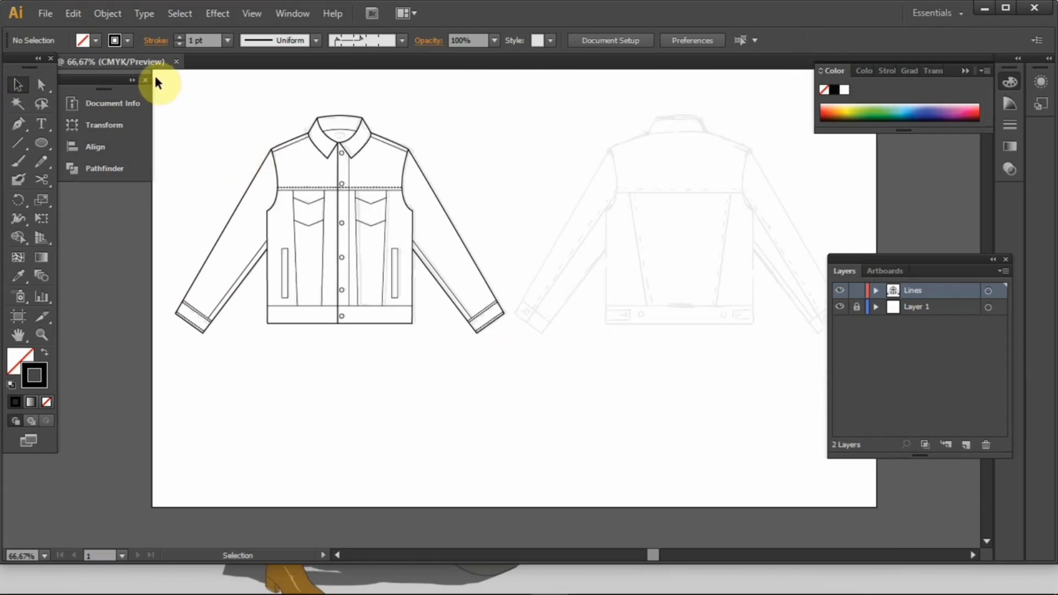
click(243, 190)
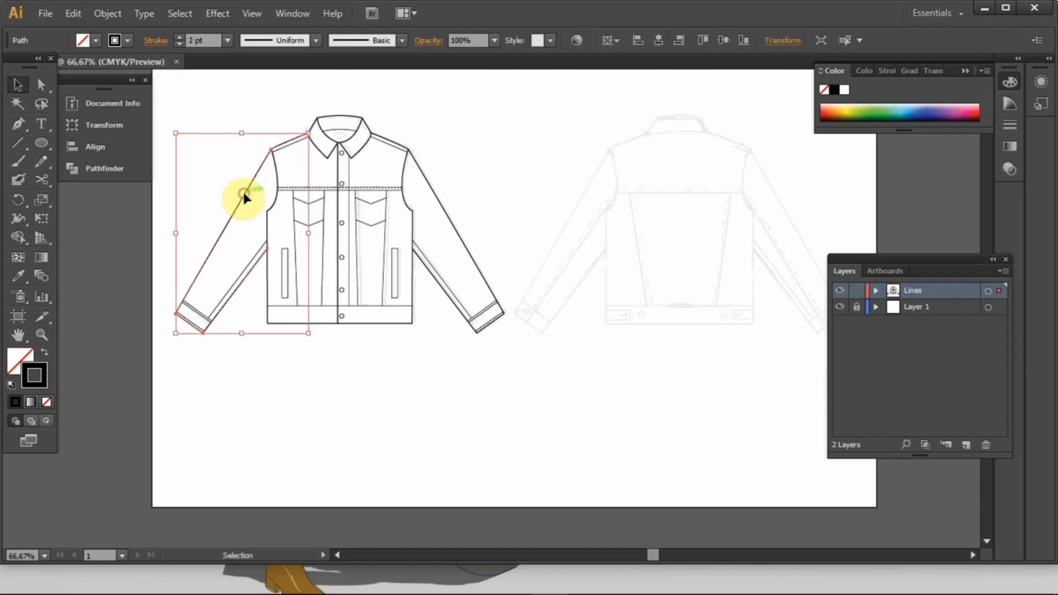
shift+click(325, 123)
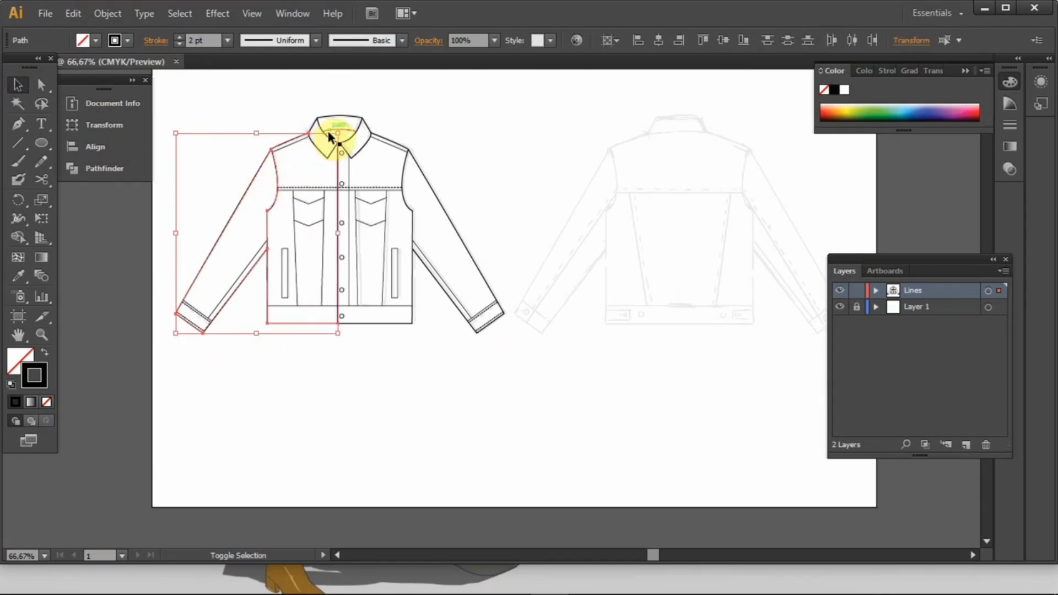
shift+click(331, 116)
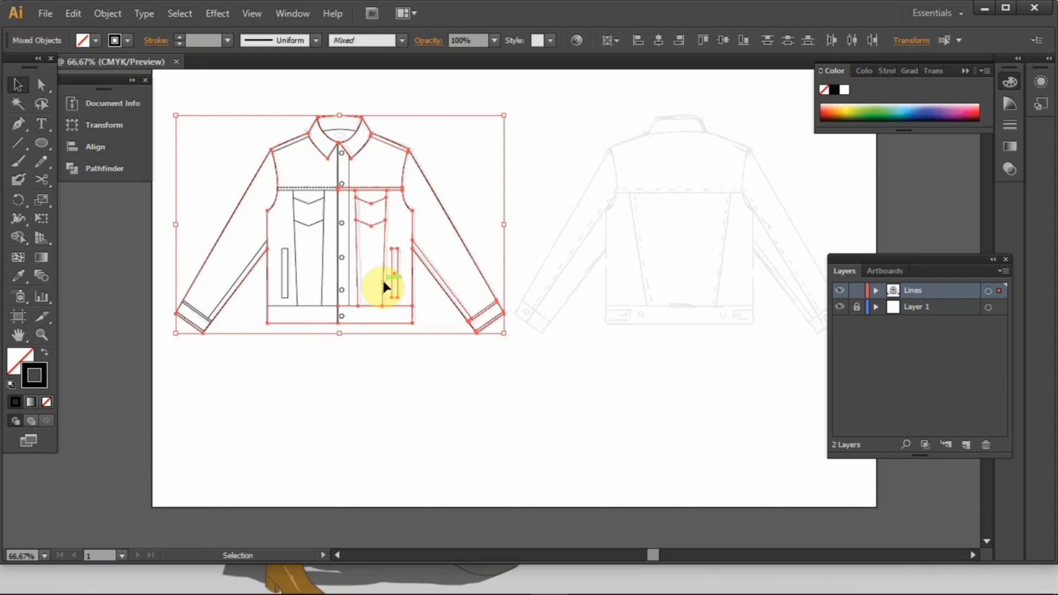
click(382, 434)
Ungroup the mirrored right half of the jacket and check that its sleeve and body outlines select separately.
right_click(384, 324)
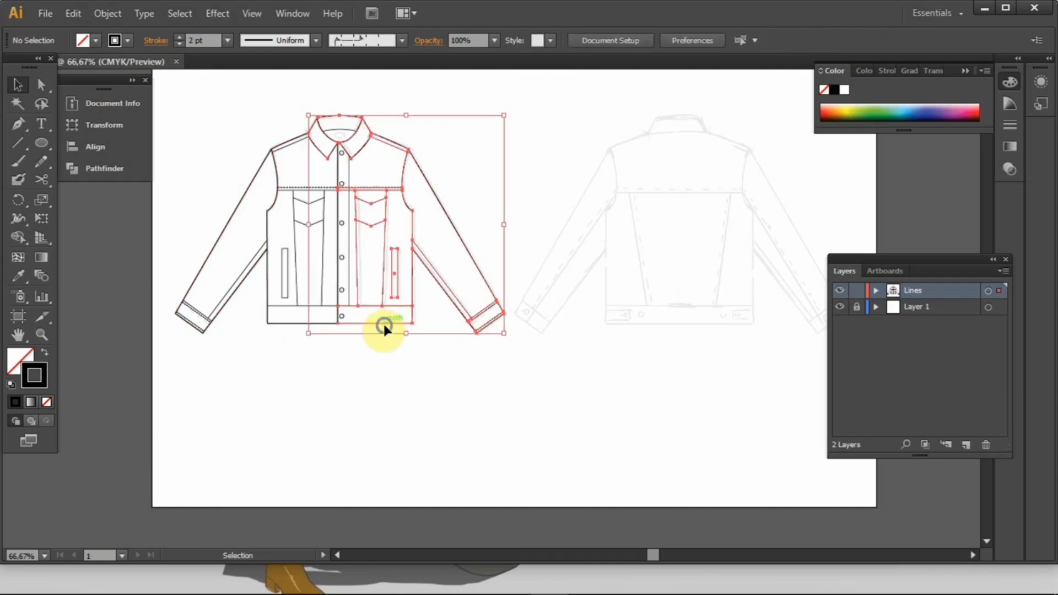
click(428, 416)
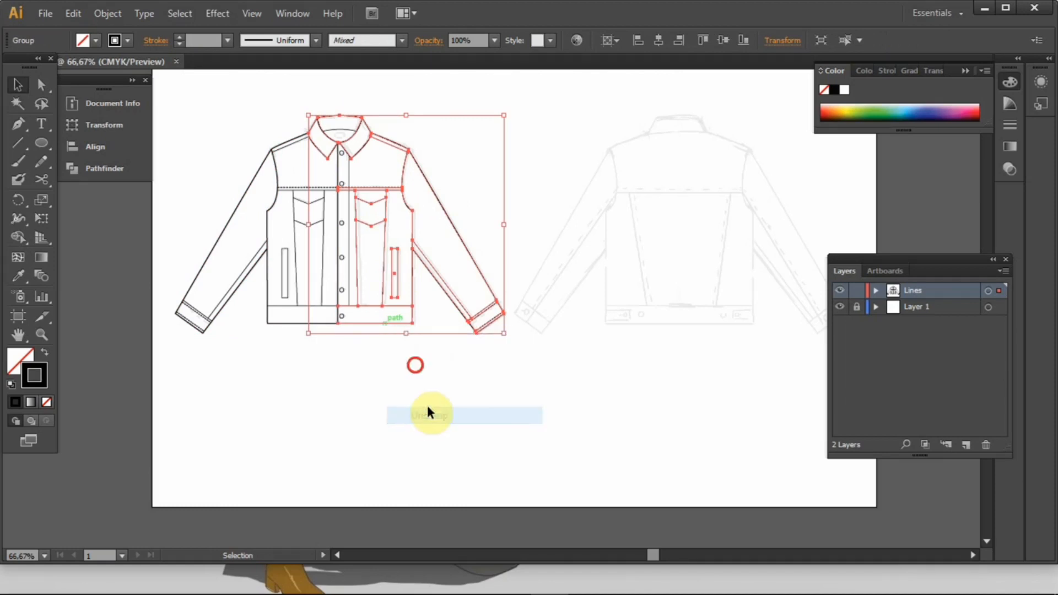
click(469, 256)
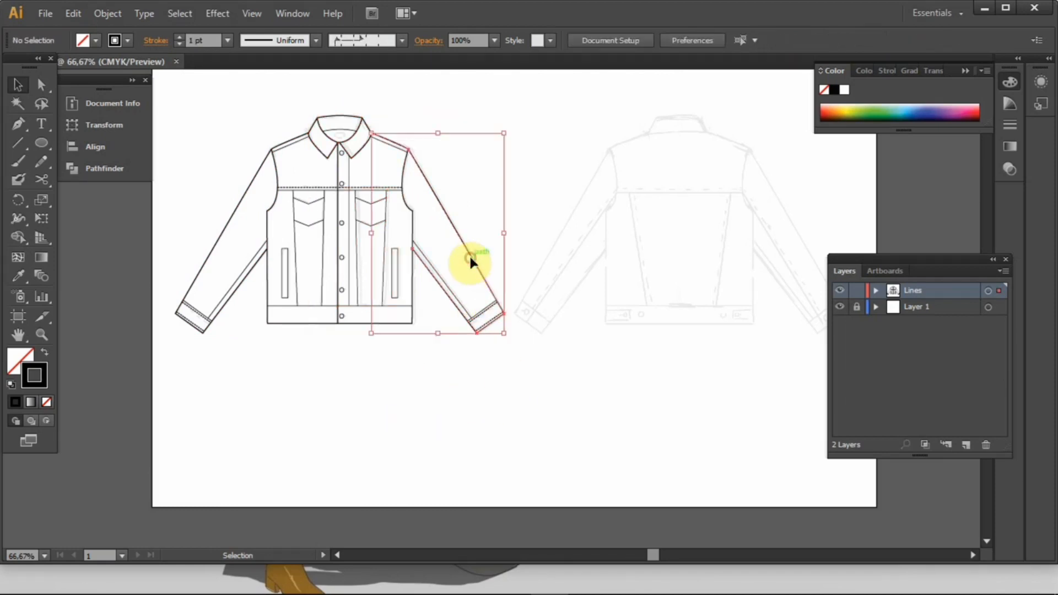
shift+click(401, 188)
click(432, 173)
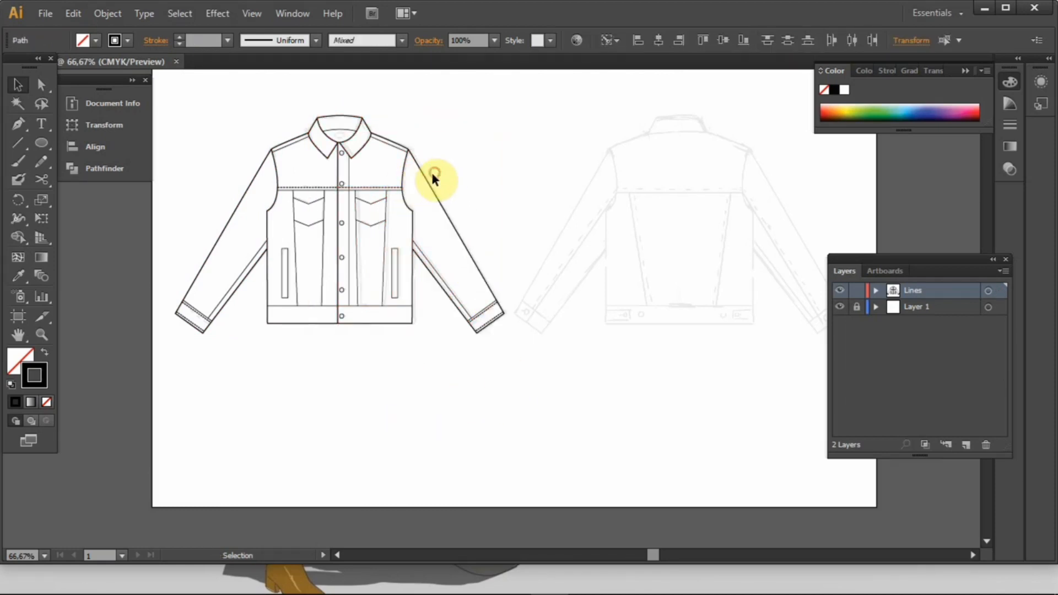
Duplicate the front jacket's body, sleeve, collar, hem and cuff outlines onto the back-view sketch.
click(428, 185)
shift+click(403, 173)
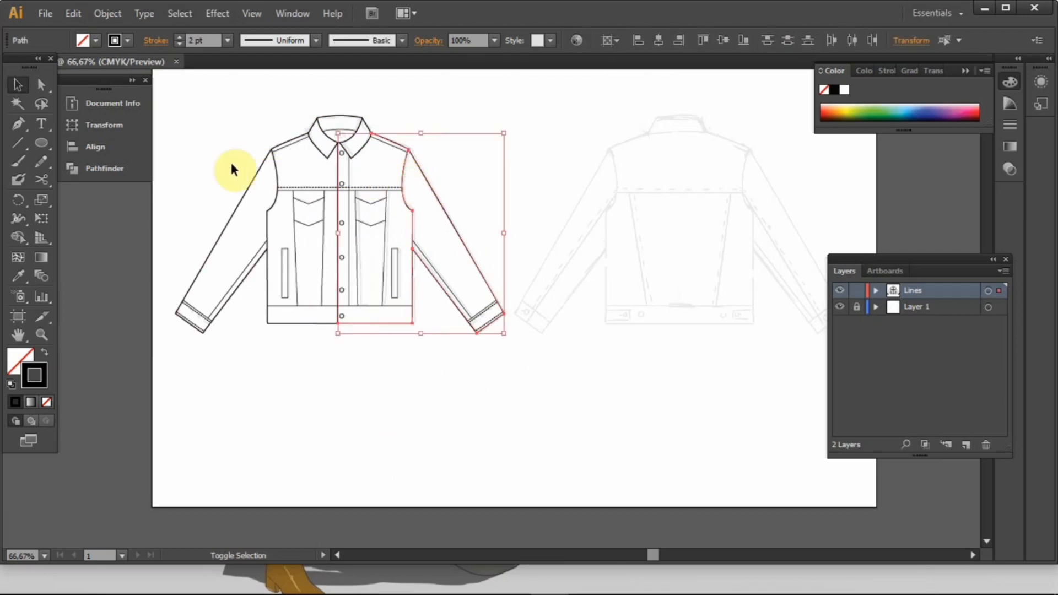
shift+click(254, 181)
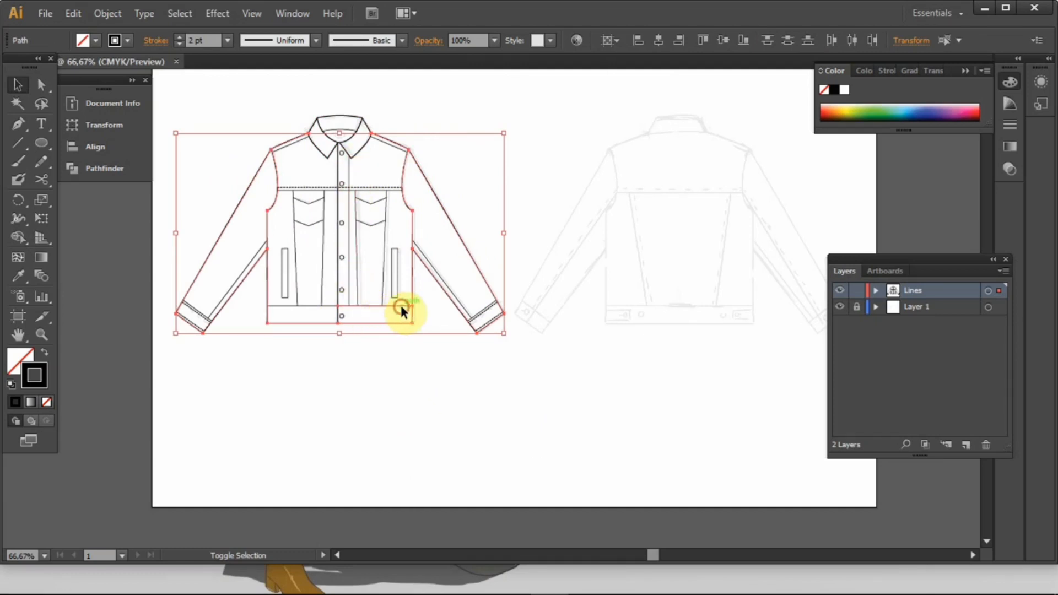
shift+click(338, 116)
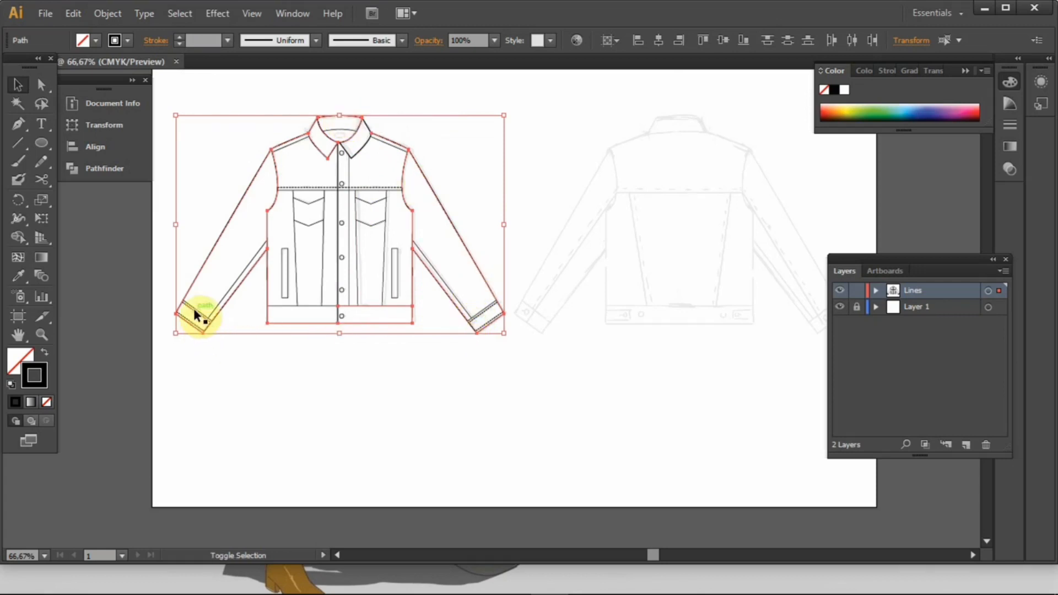
scroll(226, 313, up, 4)
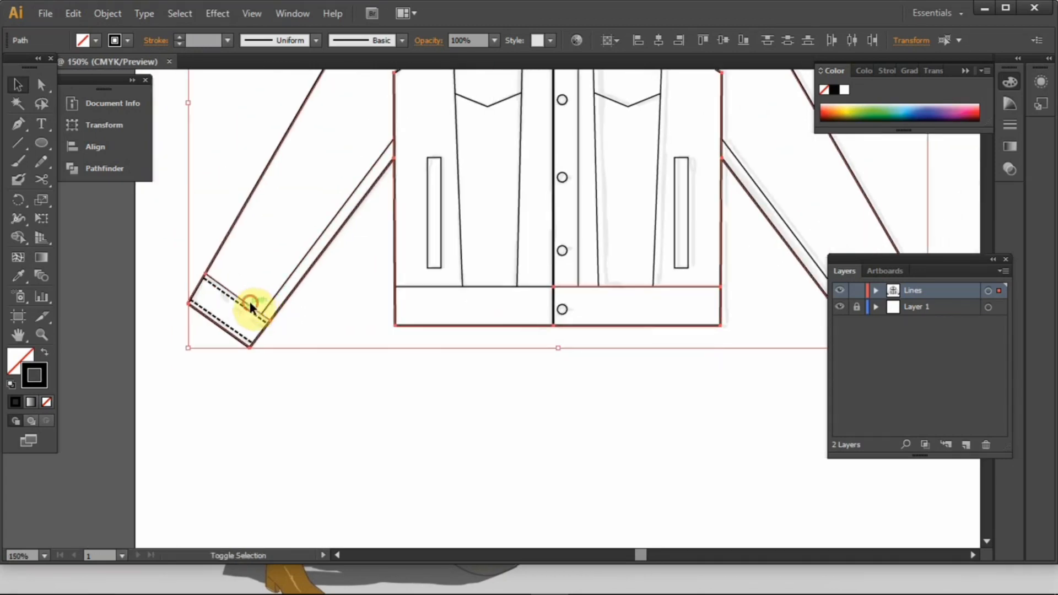
shift+click(245, 304)
key(space)
drag(752, 430, 438, 437)
shift+click(550, 327)
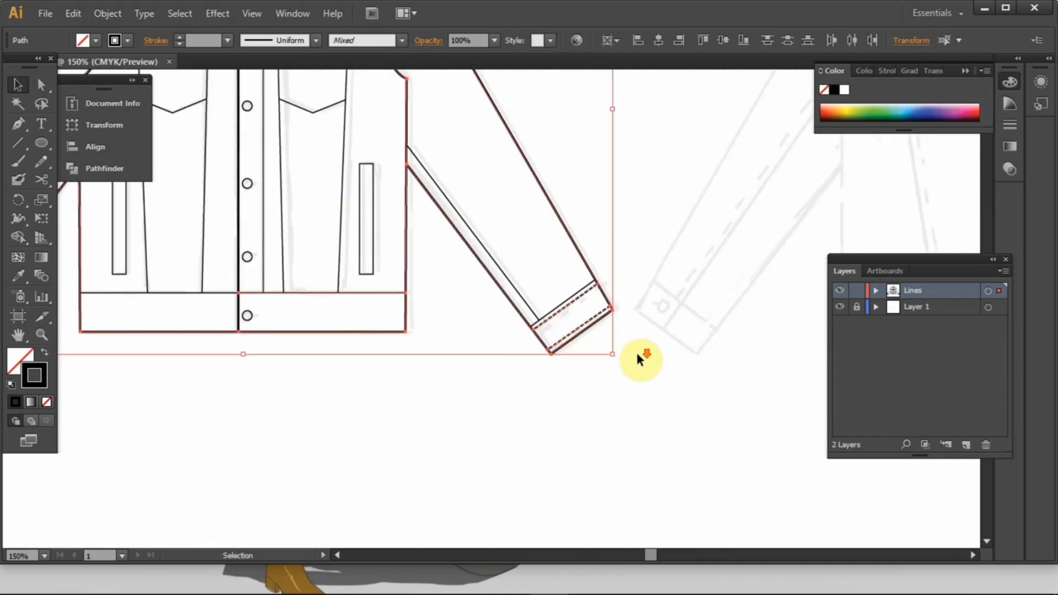
scroll(636, 358, down, 2)
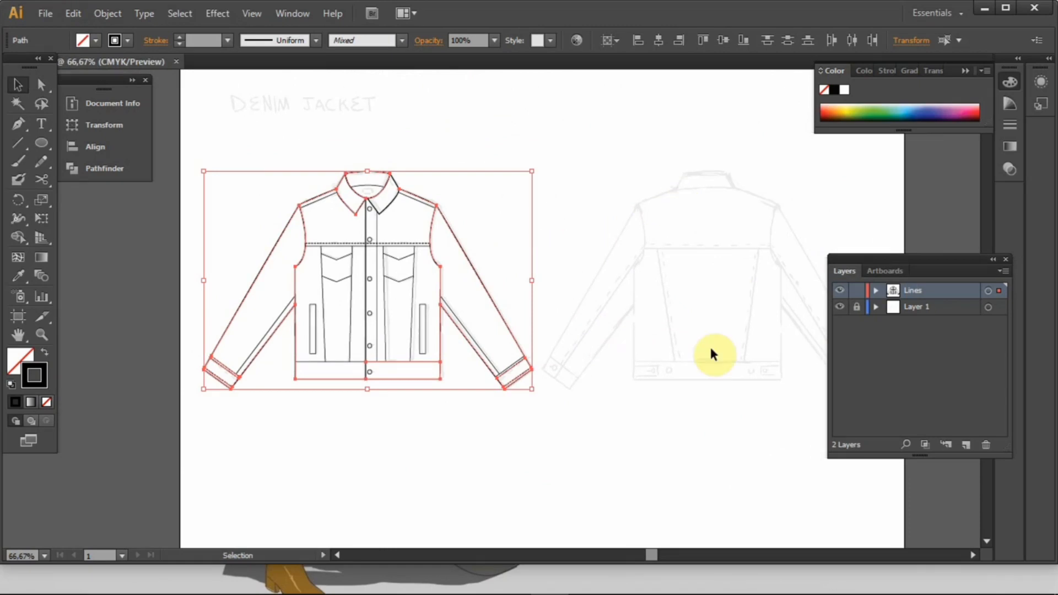
key(space)
drag(673, 279, 587, 303)
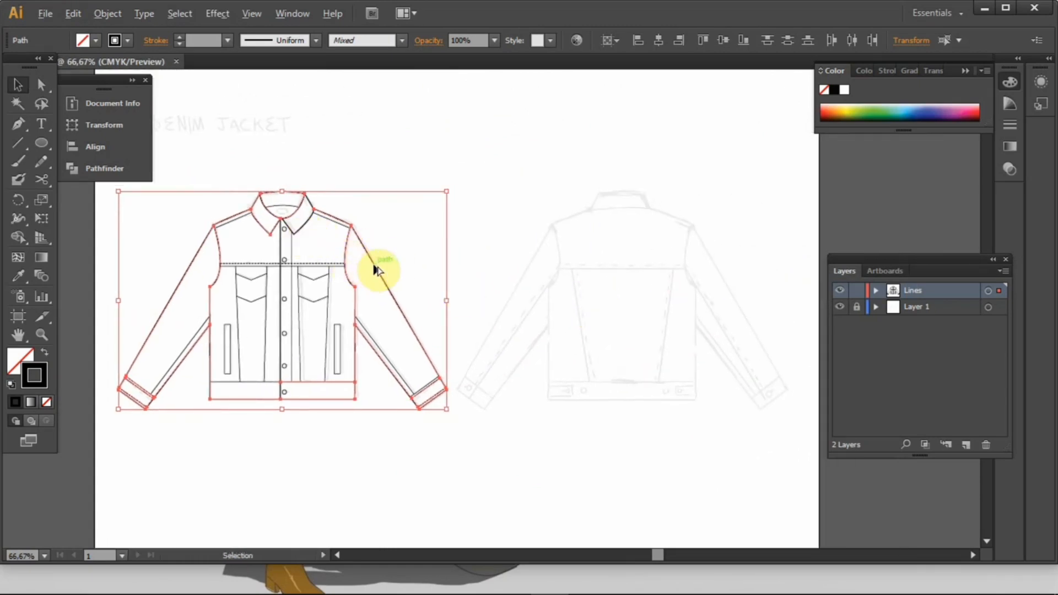
drag(377, 270, 715, 283)
click(685, 139)
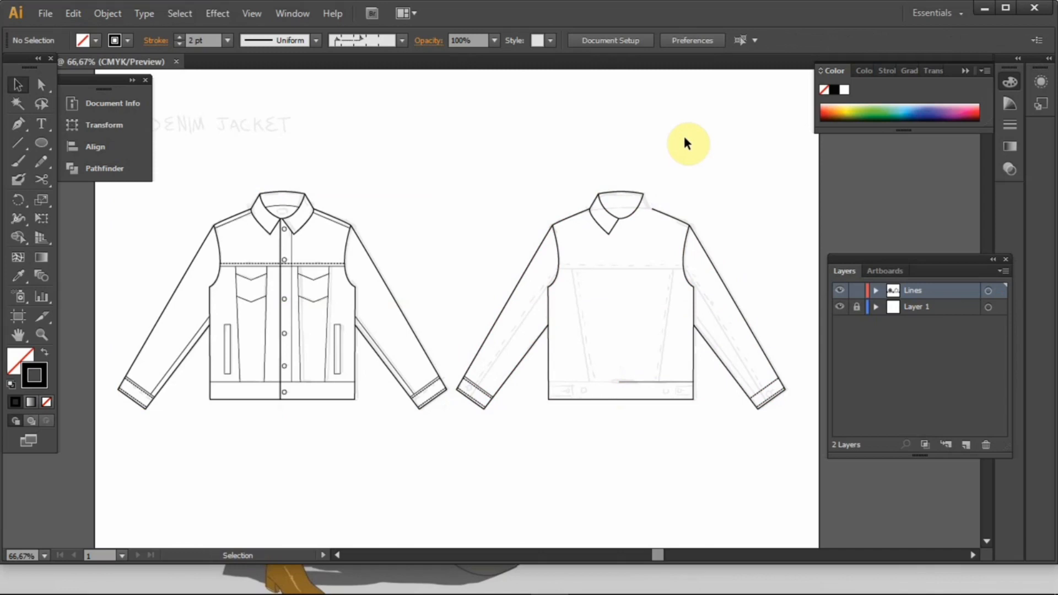
Extend the back view's waistband seam line across to the opposite side edge of the body.
drag(687, 153, 665, 144)
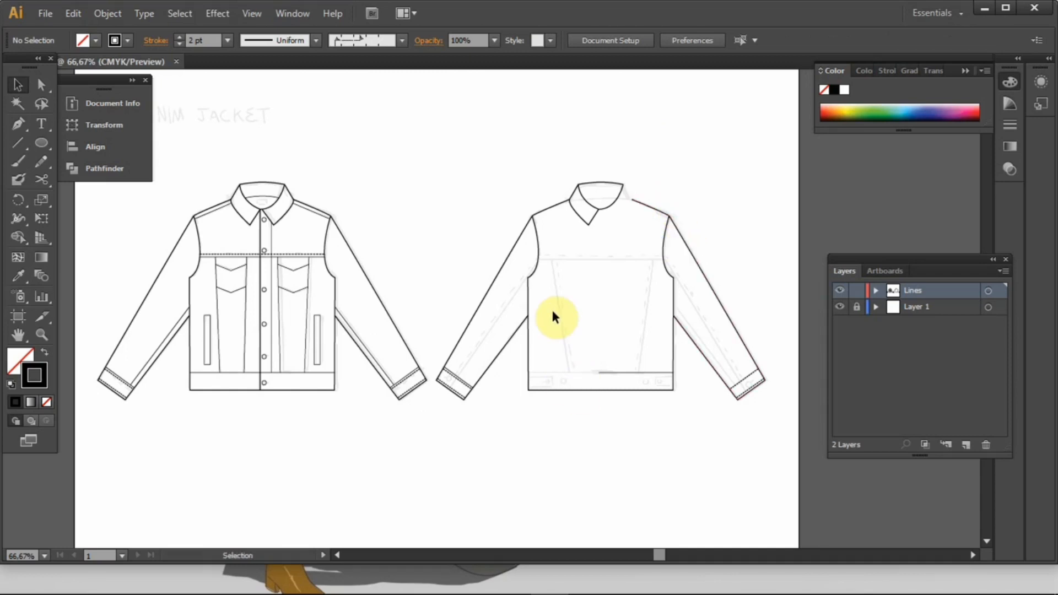
drag(593, 353, 516, 341)
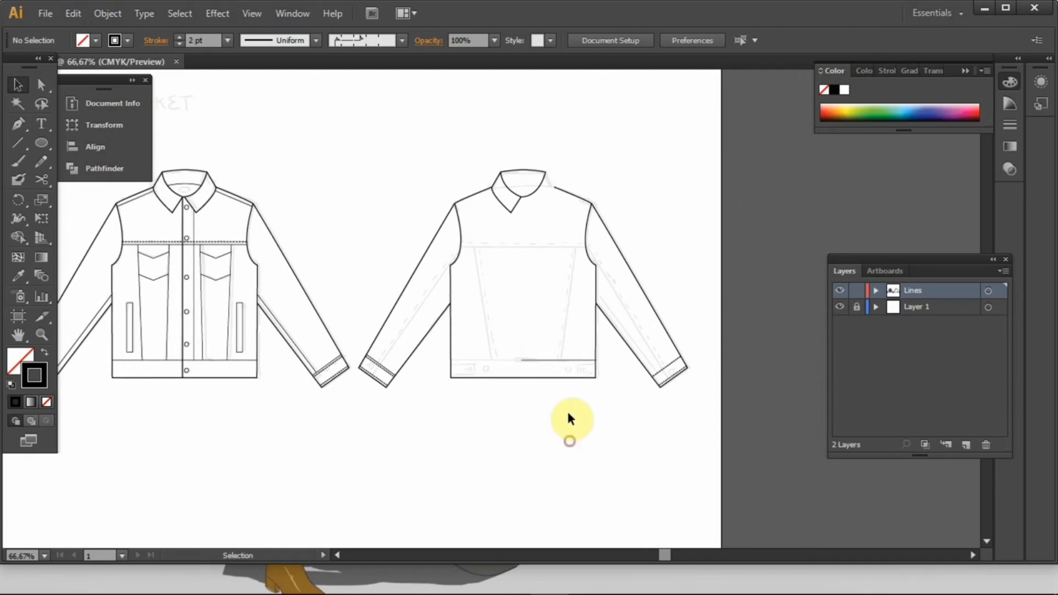
scroll(565, 380, up, 2)
drag(528, 298, 557, 445)
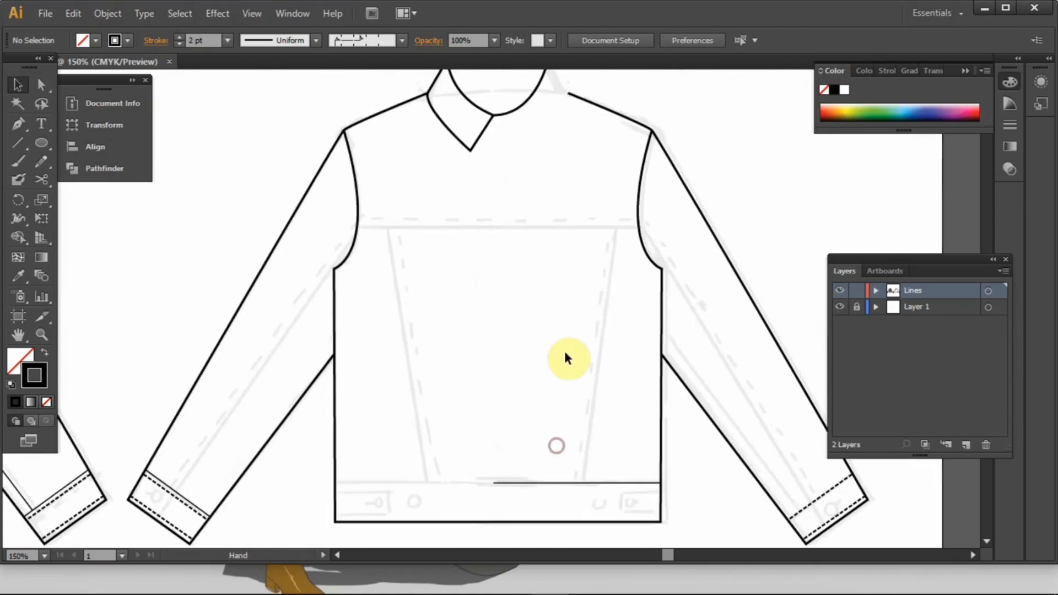
drag(527, 352, 533, 248)
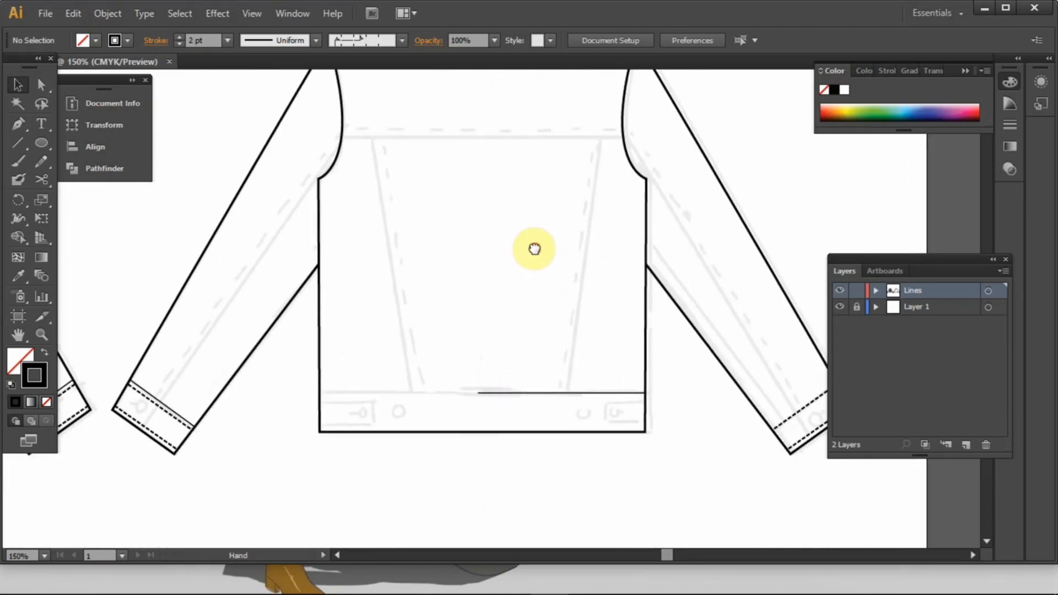
click(532, 382)
key(a)
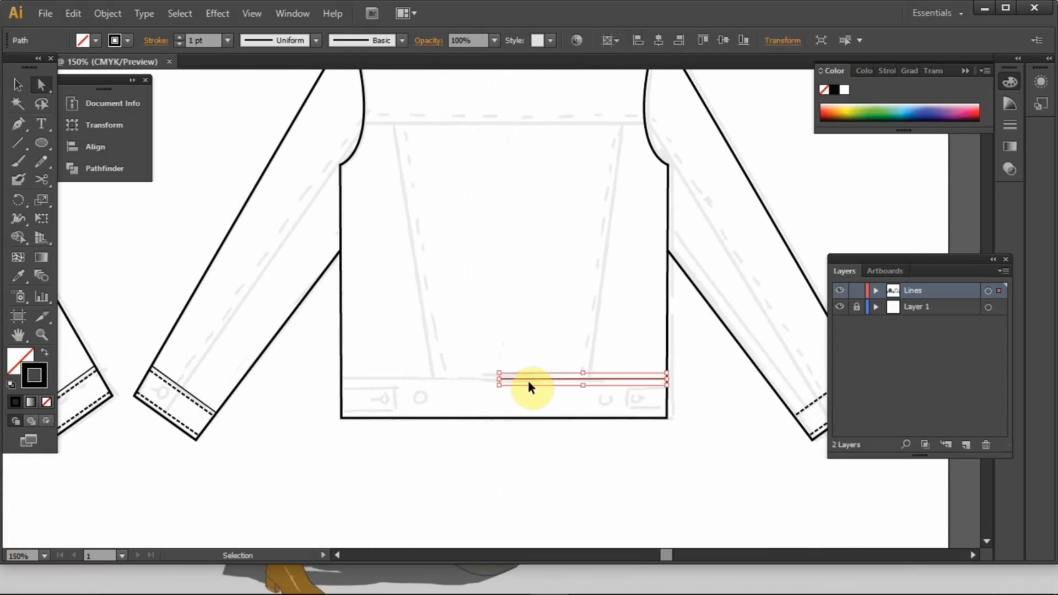
click(498, 380)
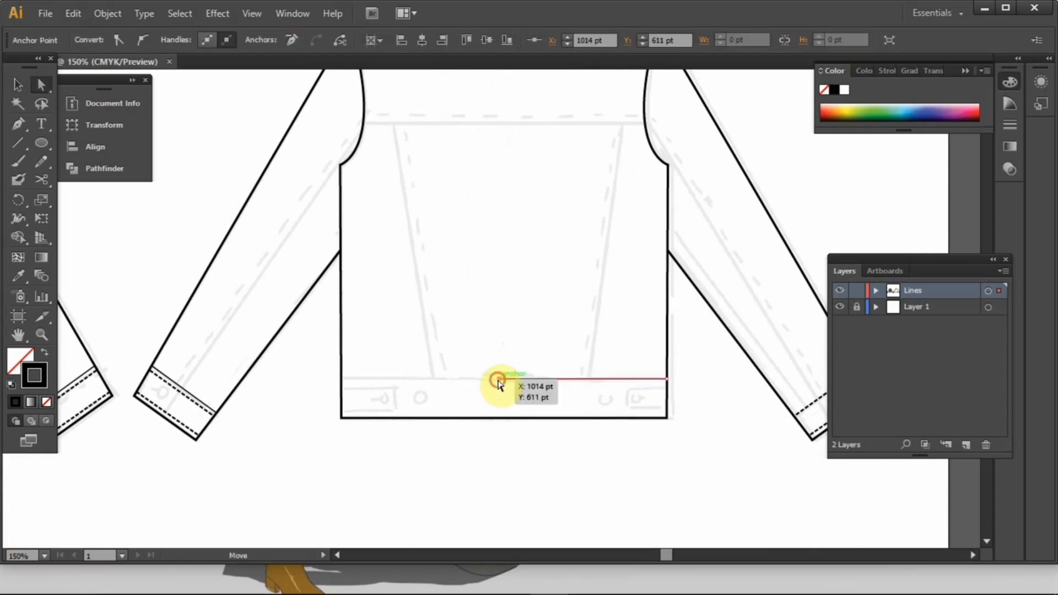
drag(498, 379, 342, 381)
click(423, 329)
Delete the copied collar's flap tip, neckline and side anchor points, keeping only its upper edge curve.
drag(612, 316, 508, 431)
drag(489, 259, 501, 320)
click(398, 241)
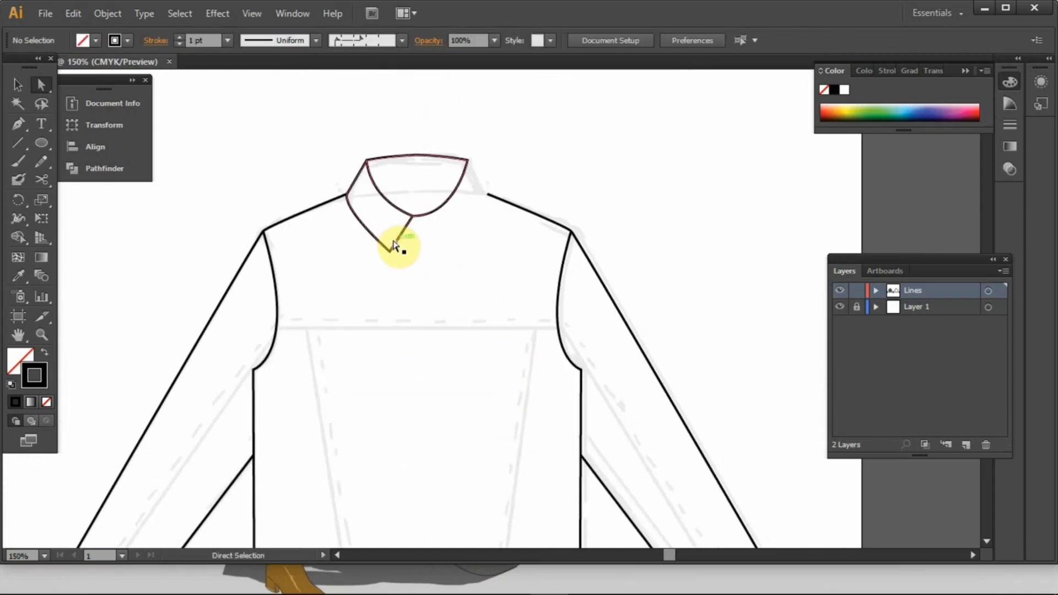
drag(416, 254, 450, 268)
scroll(417, 253, up, 2)
click(15, 122)
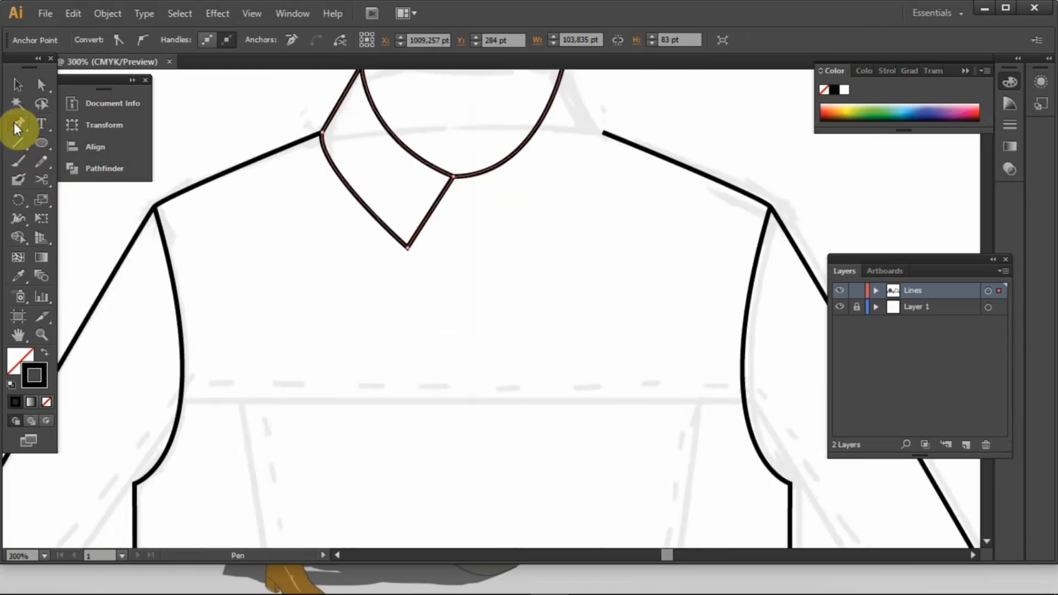
drag(15, 122, 59, 157)
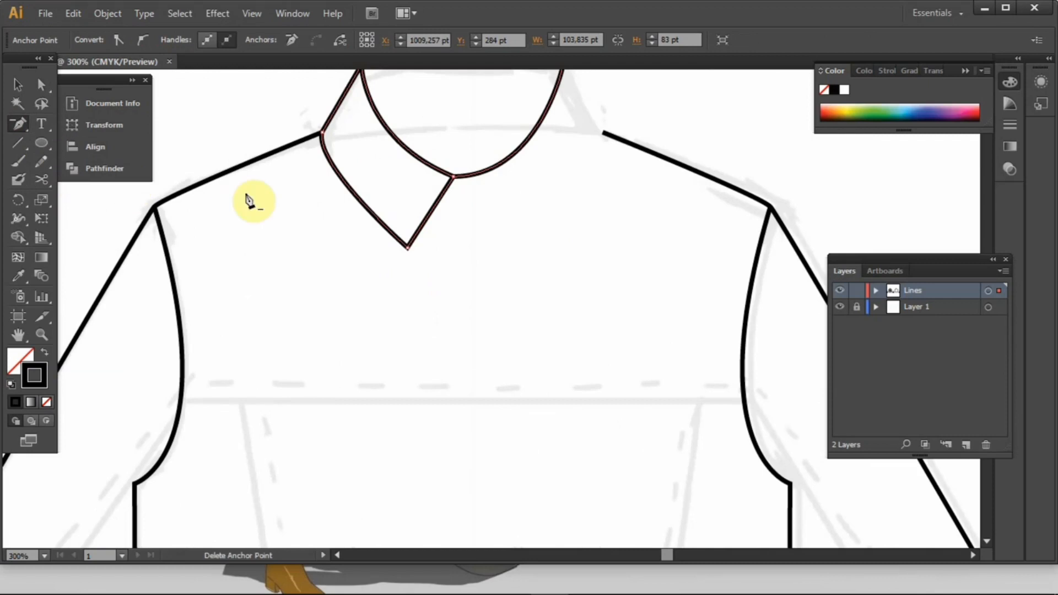
click(20, 122)
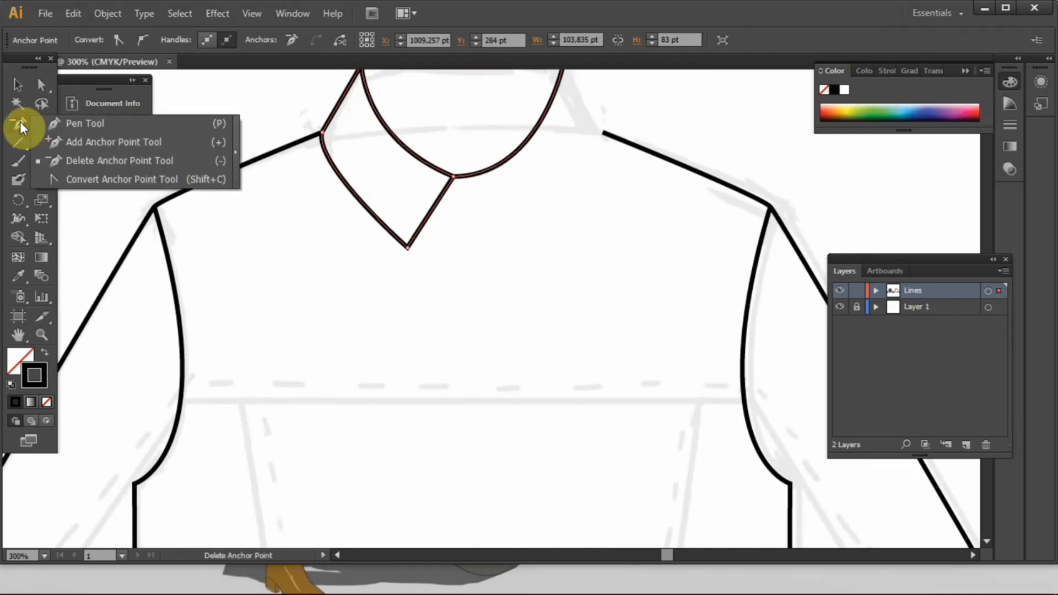
drag(20, 121, 83, 155)
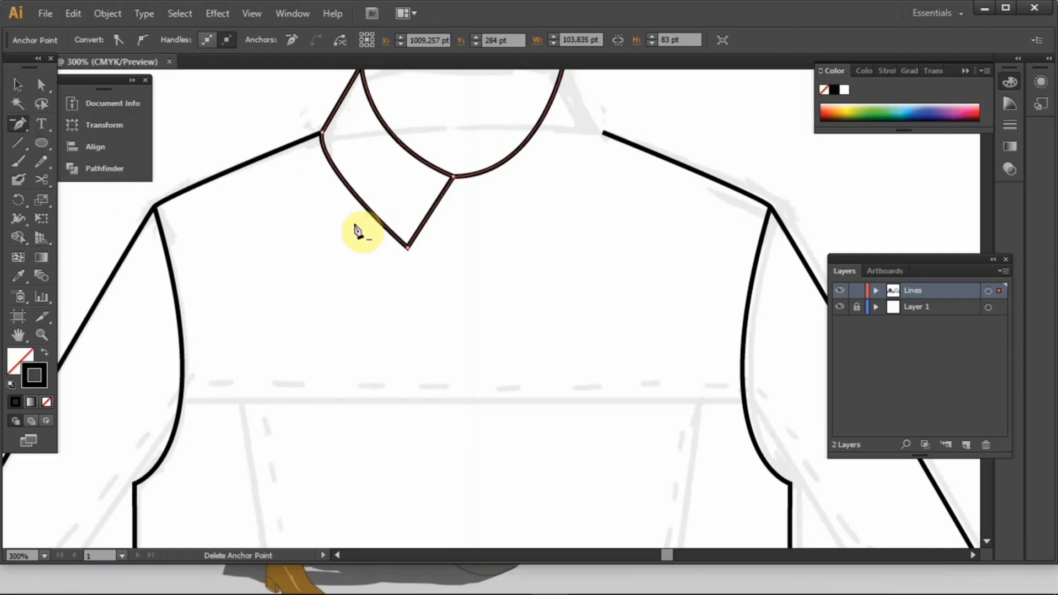
click(408, 246)
scroll(441, 234, up, 2)
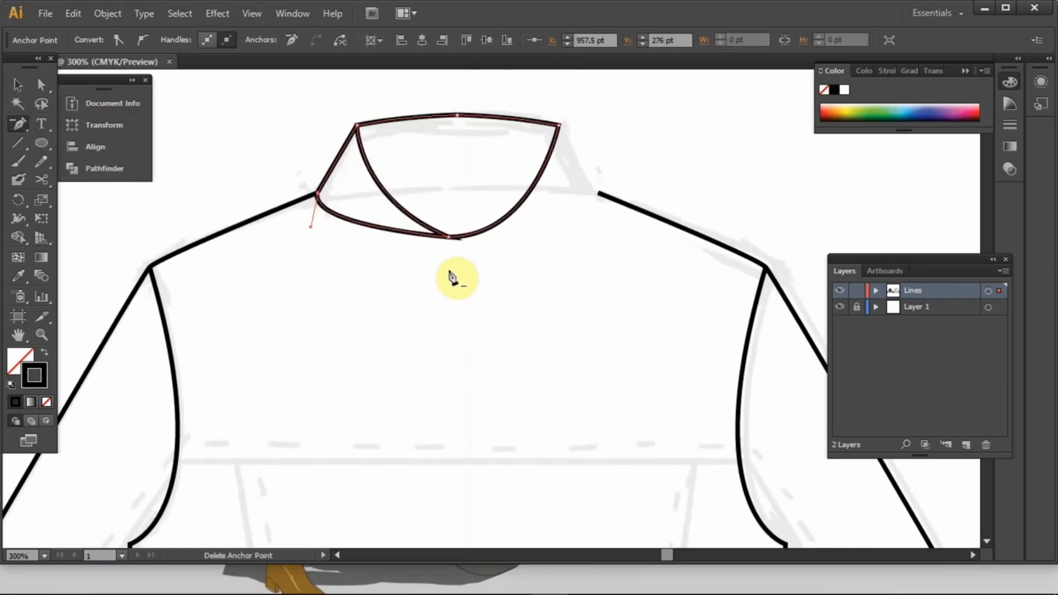
click(450, 237)
click(452, 238)
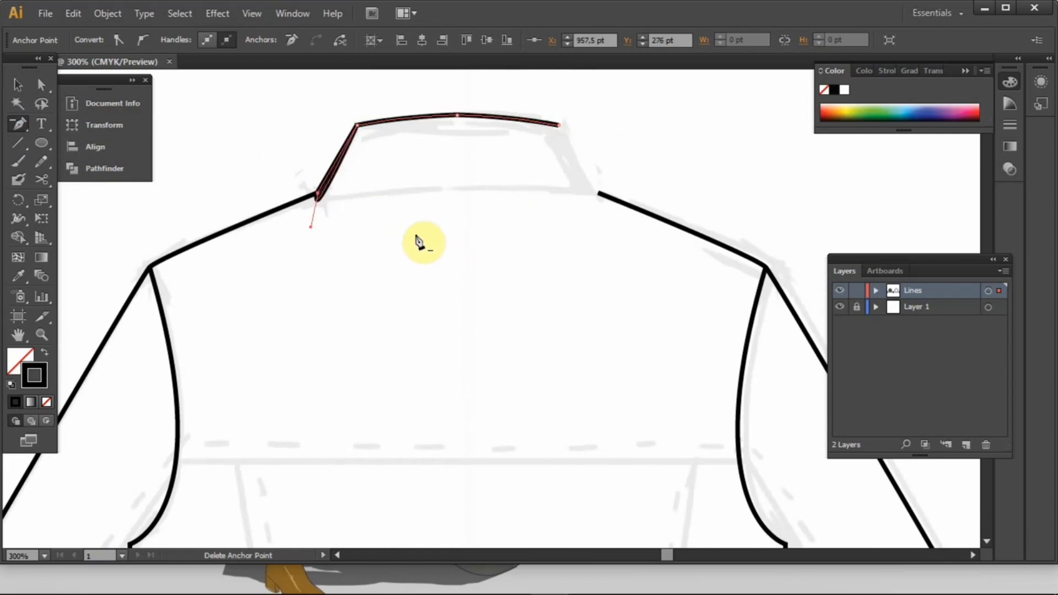
click(315, 199)
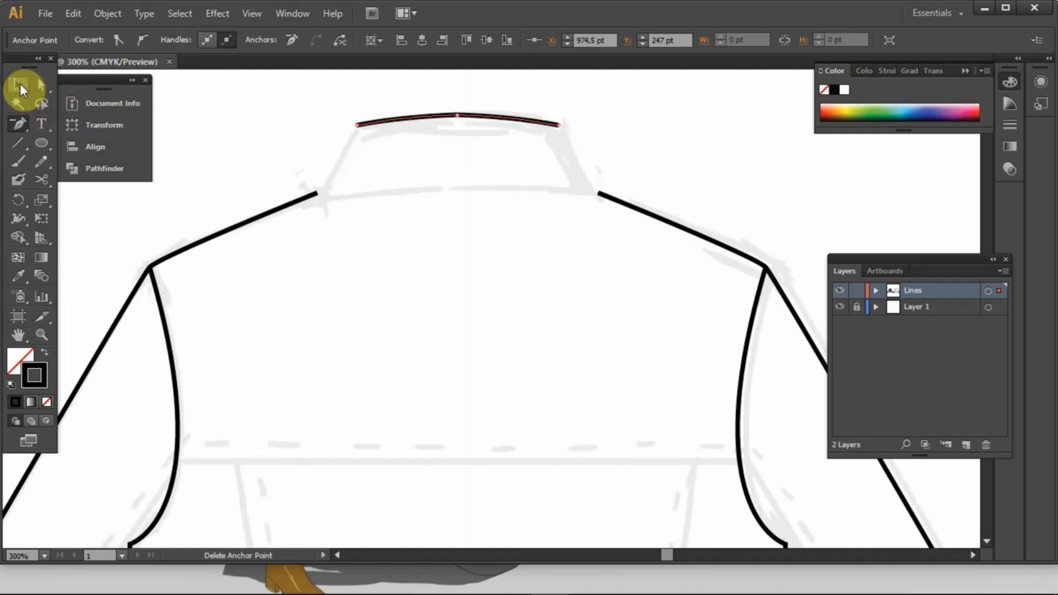
Complete the back collar with the Pen tool, continuing from its upper edge with straight sides and a curved base into a closed shape.
click(38, 90)
click(18, 124)
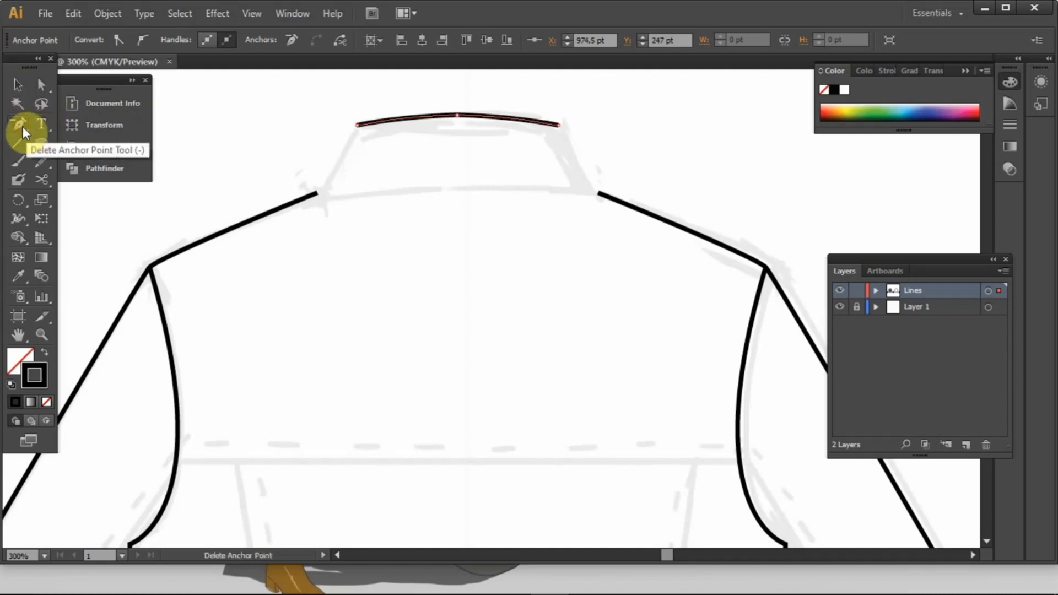
click(20, 123)
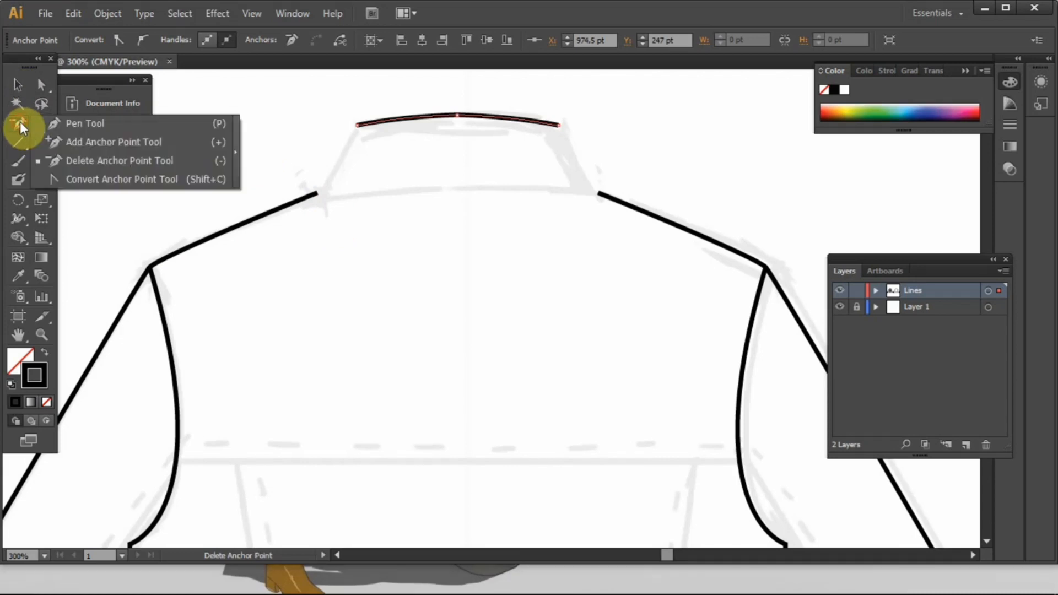
click(80, 123)
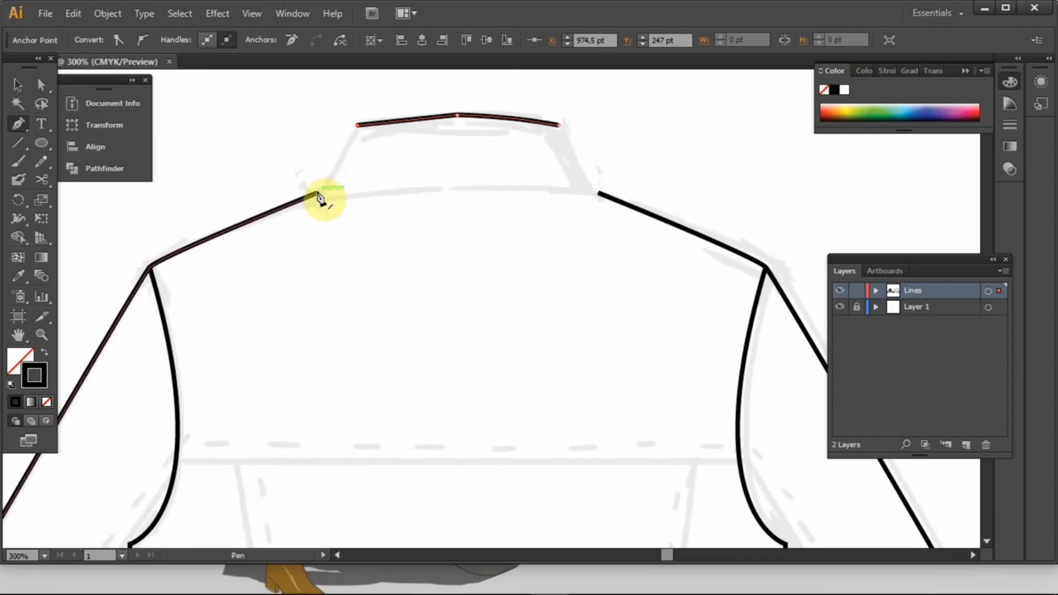
click(17, 84)
click(18, 123)
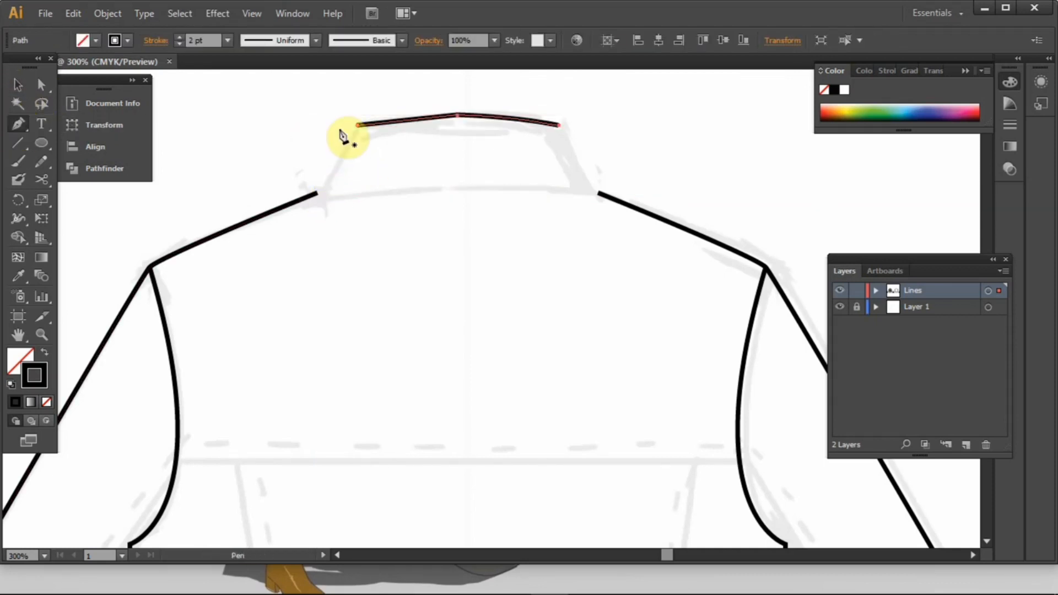
click(323, 192)
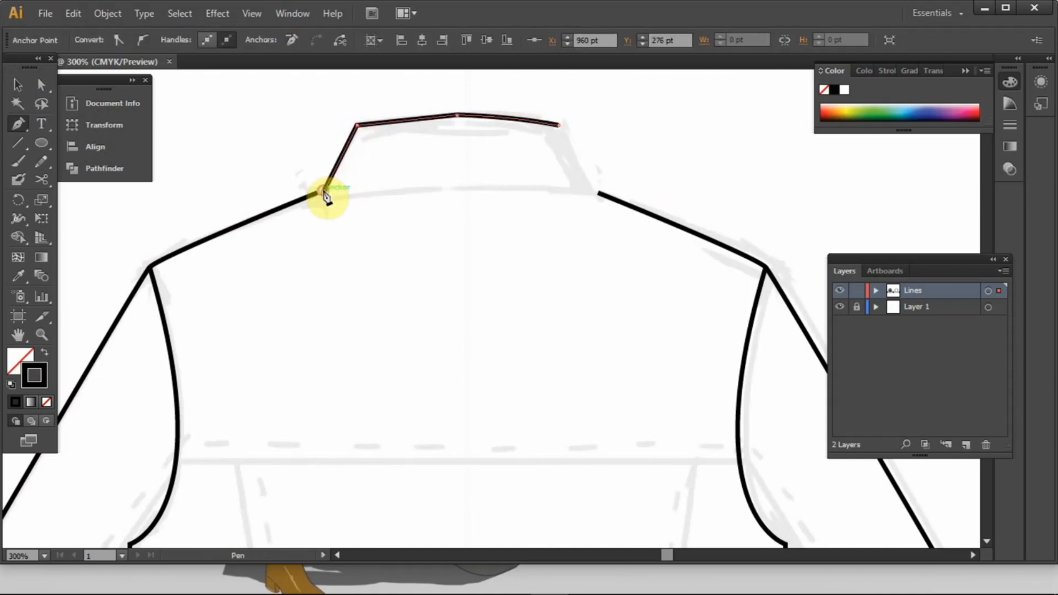
mouse_move(586, 192)
mouse_down()
mouse_move(703, 229)
mouse_move(741, 223)
mouse_move(725, 213)
mouse_up()
click(18, 87)
click(19, 123)
click(588, 193)
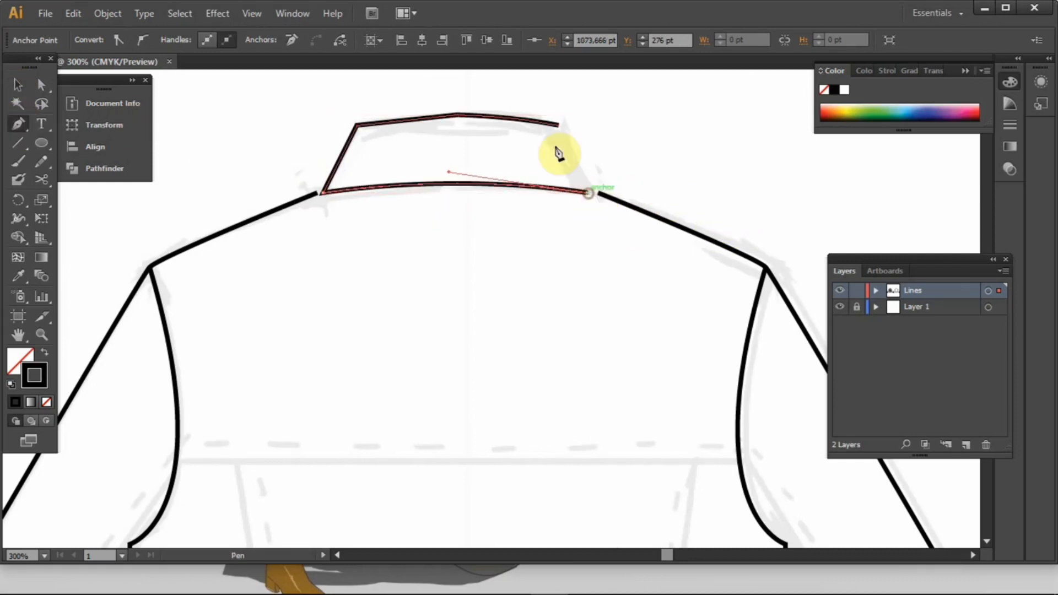
click(558, 125)
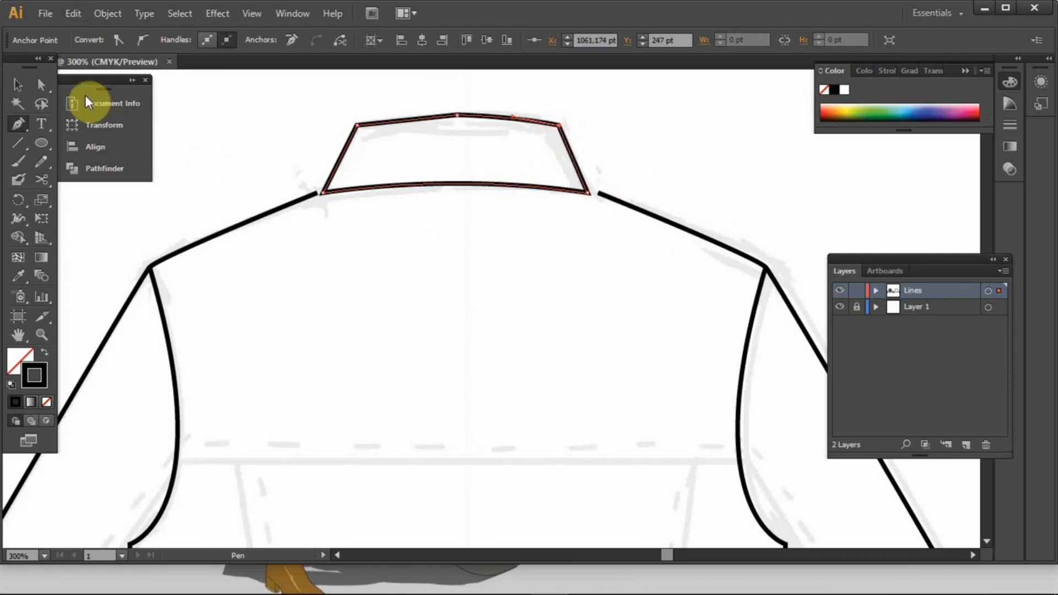
click(19, 84)
click(415, 240)
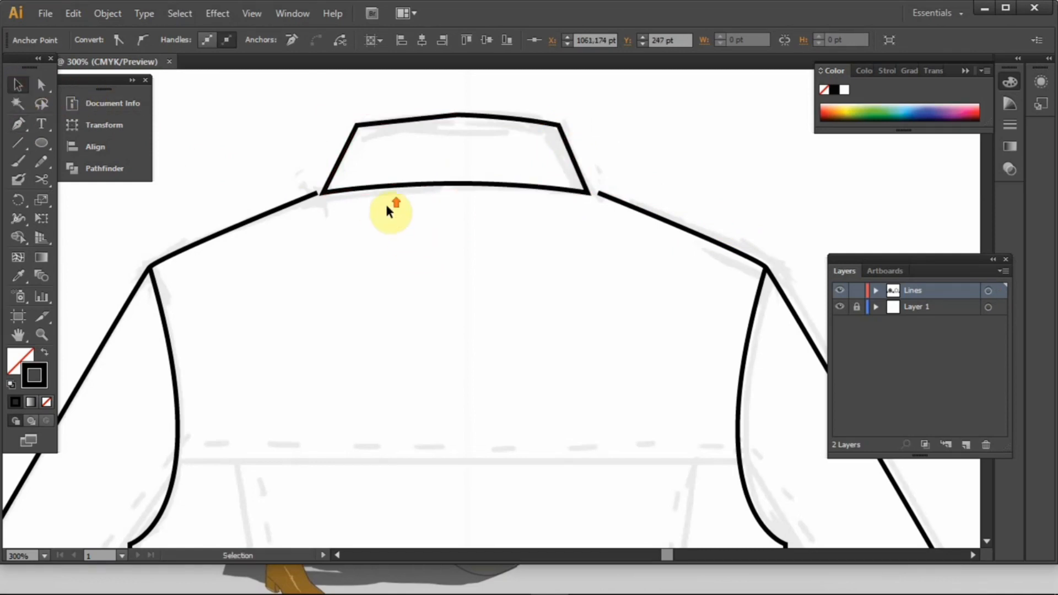
Move the inner endpoints of both back shoulder lines onto the lower corners of the collar.
scroll(385, 204, up, 2)
key(a)
drag(247, 177, 258, 179)
click(285, 199)
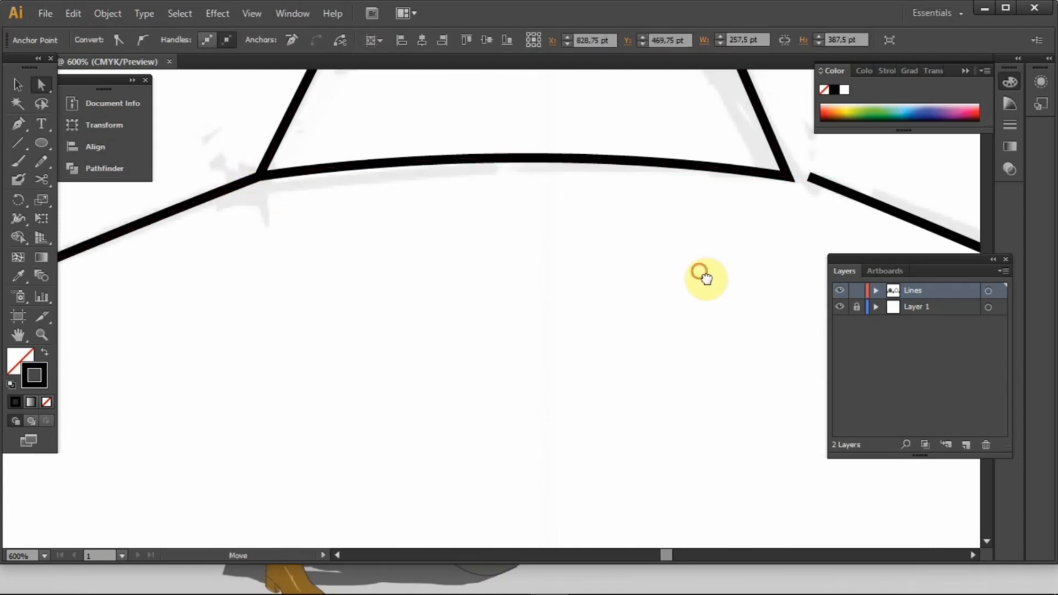
drag(699, 272, 551, 299)
click(660, 206)
drag(661, 206, 639, 205)
scroll(665, 258, down, 5)
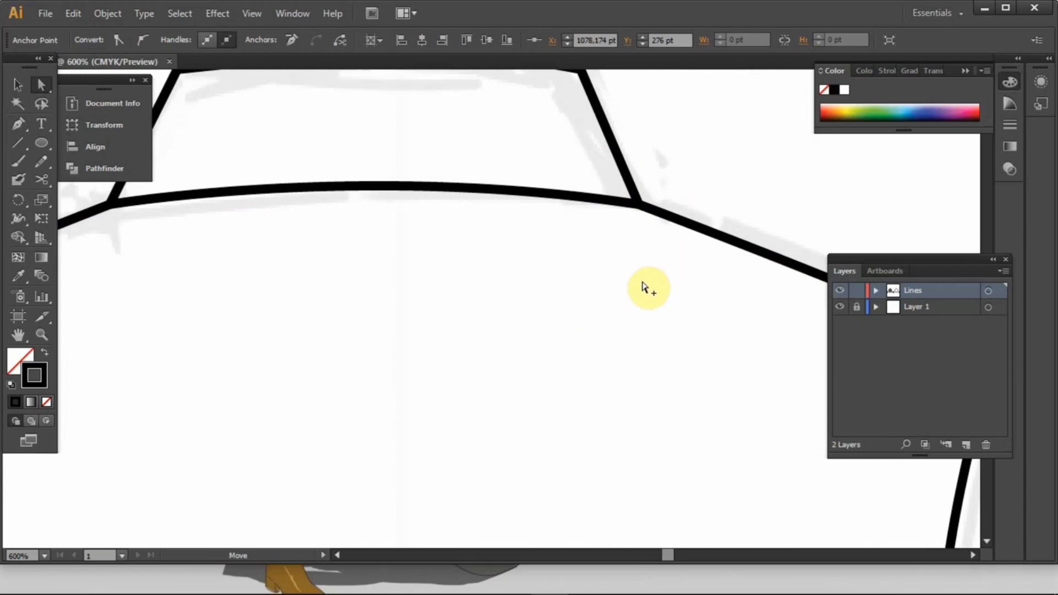
click(644, 286)
drag(626, 295, 557, 196)
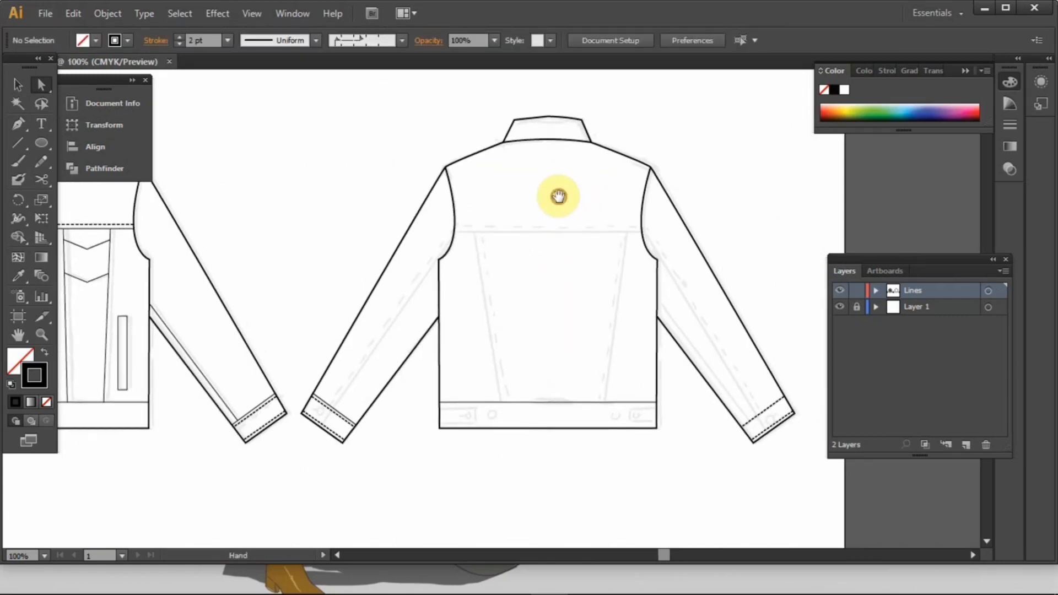
drag(579, 273, 538, 246)
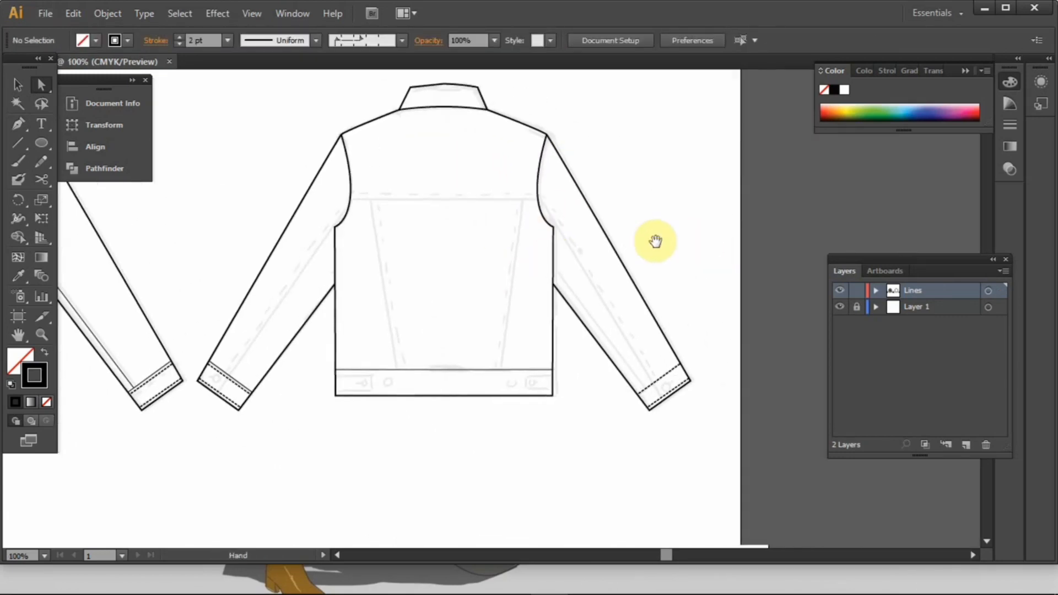
key(ctrl+minus)
drag(400, 294, 531, 314)
drag(176, 305, 189, 304)
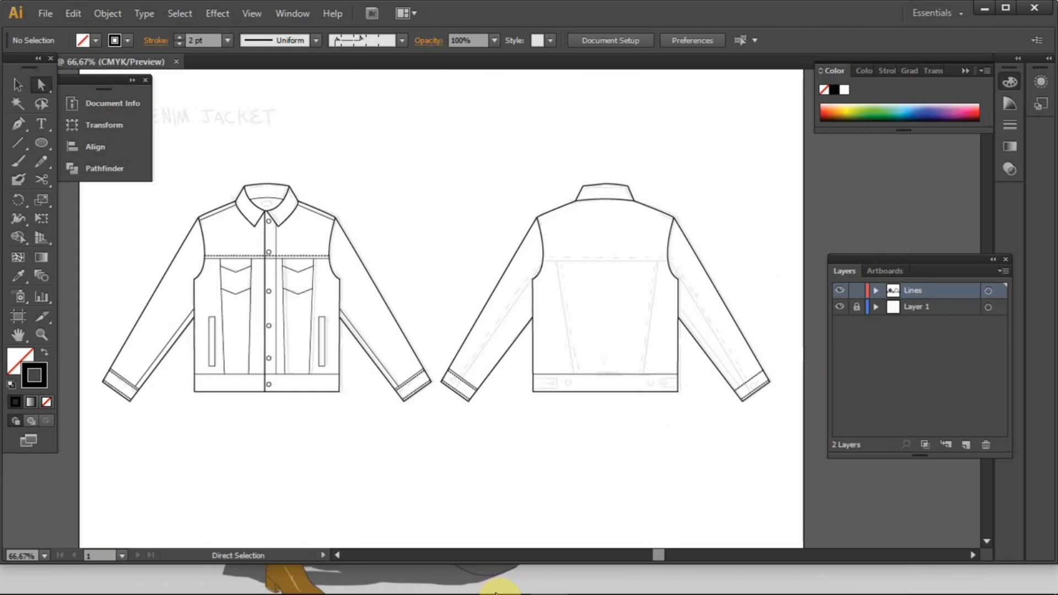
click(587, 585)
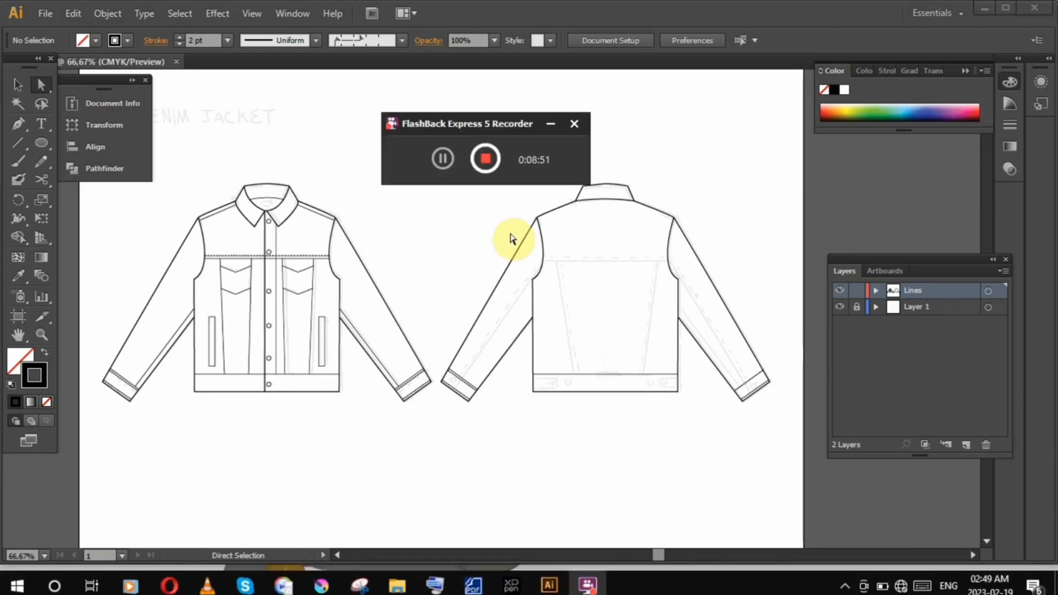
click(485, 159)
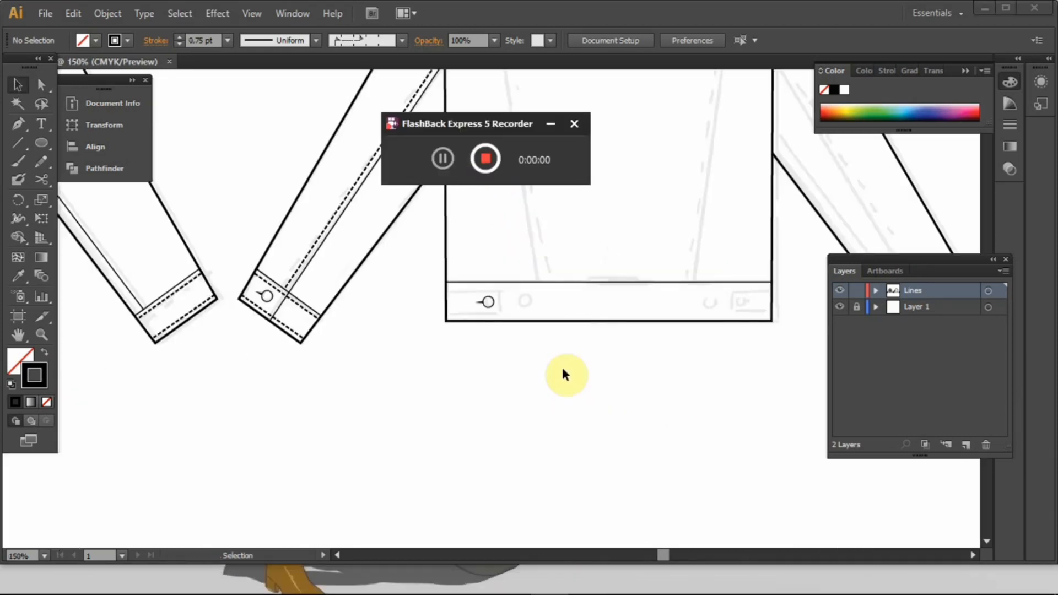
click(563, 368)
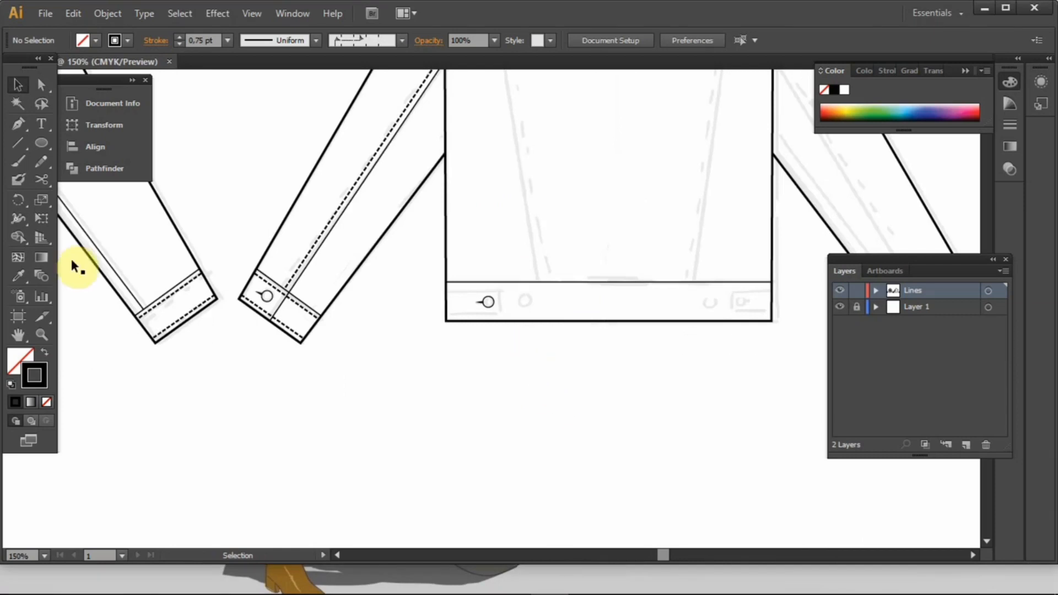
Draw a rectangular tab around the button at the left end of the back waistband, following the sketch.
click(17, 148)
drag(45, 142, 88, 147)
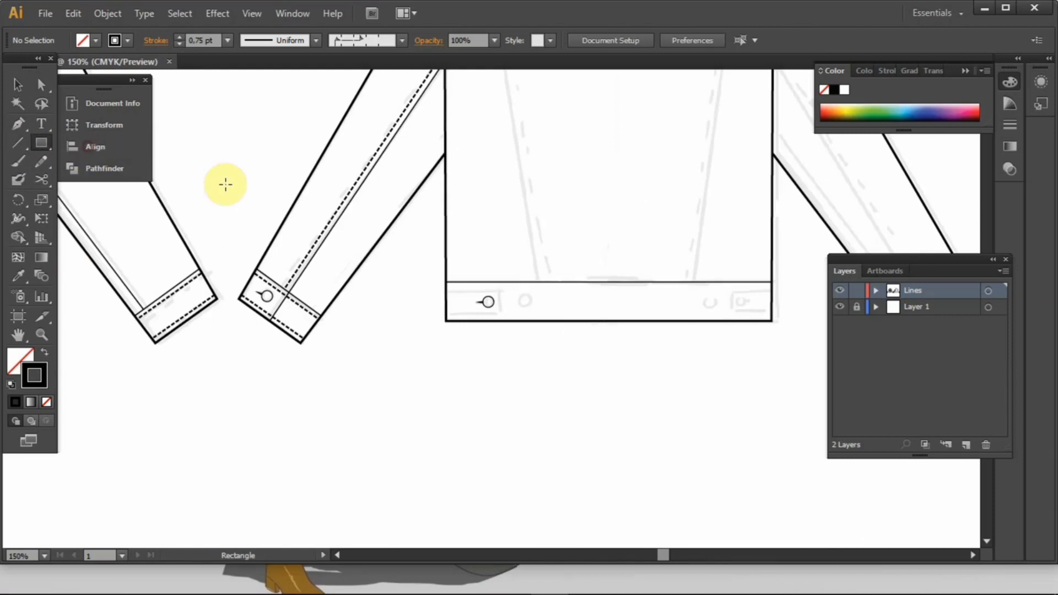
scroll(503, 330, up, 1)
scroll(503, 330, up, 2)
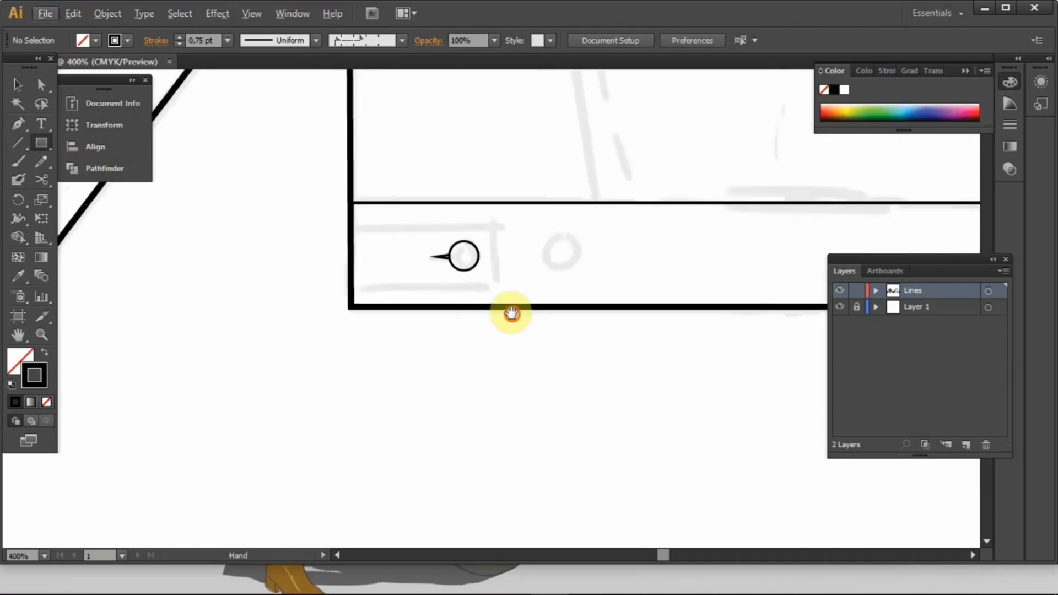
drag(334, 255, 480, 309)
click(17, 83)
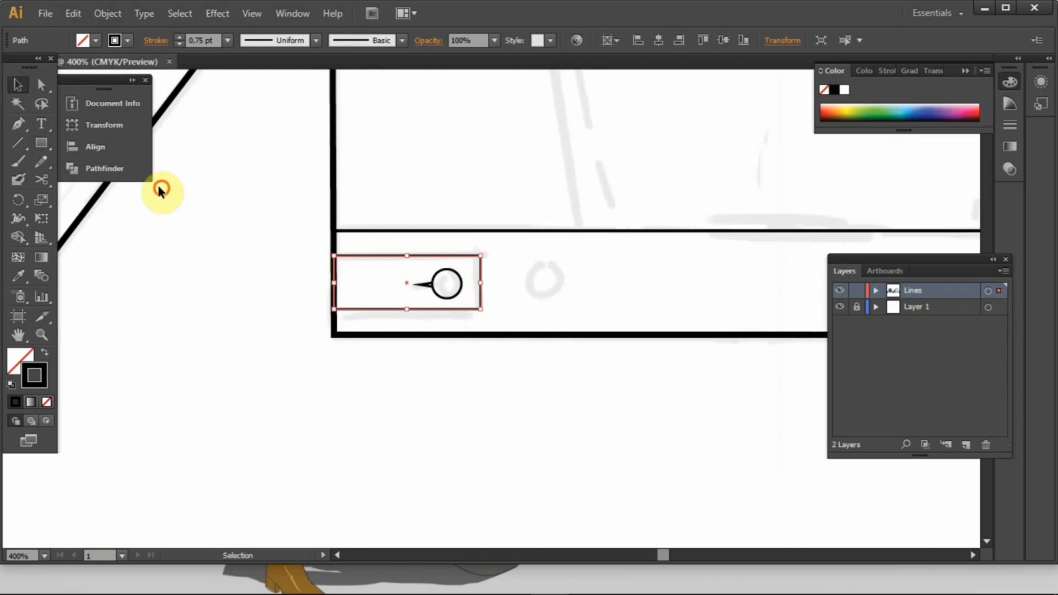
Duplicate the tab's button circle onto the second sketched button position beside the tab on the back waistband.
click(592, 307)
drag(591, 305, 538, 308)
drag(409, 296, 490, 279)
click(529, 277)
Move the right endpoint of the back yoke seam onto the right armhole curve.
scroll(530, 277, down, 2)
drag(601, 285, 296, 319)
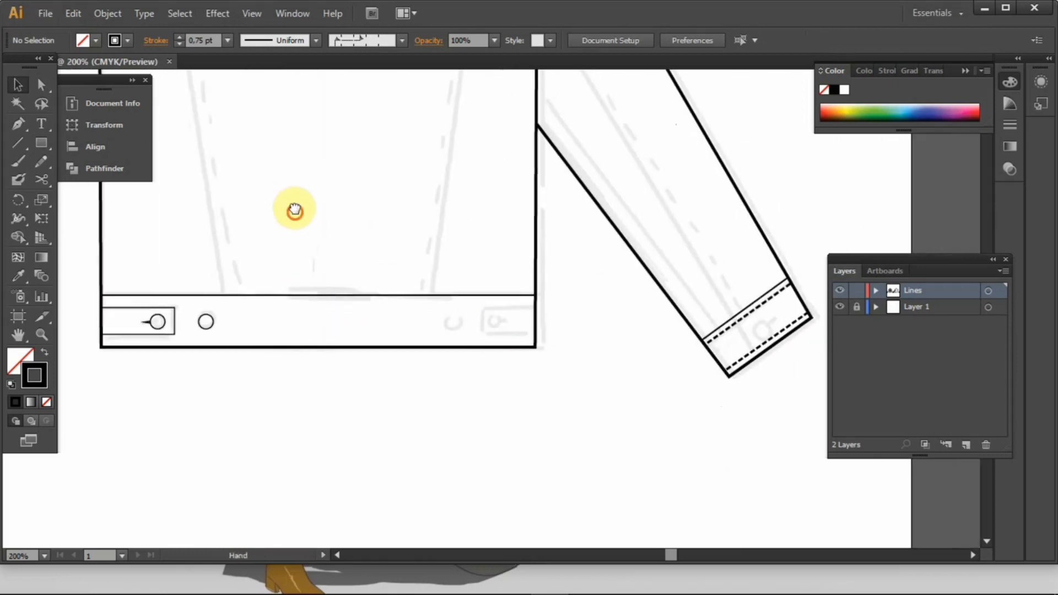
drag(294, 208, 297, 351)
scroll(296, 344, down, 1)
drag(305, 261, 433, 379)
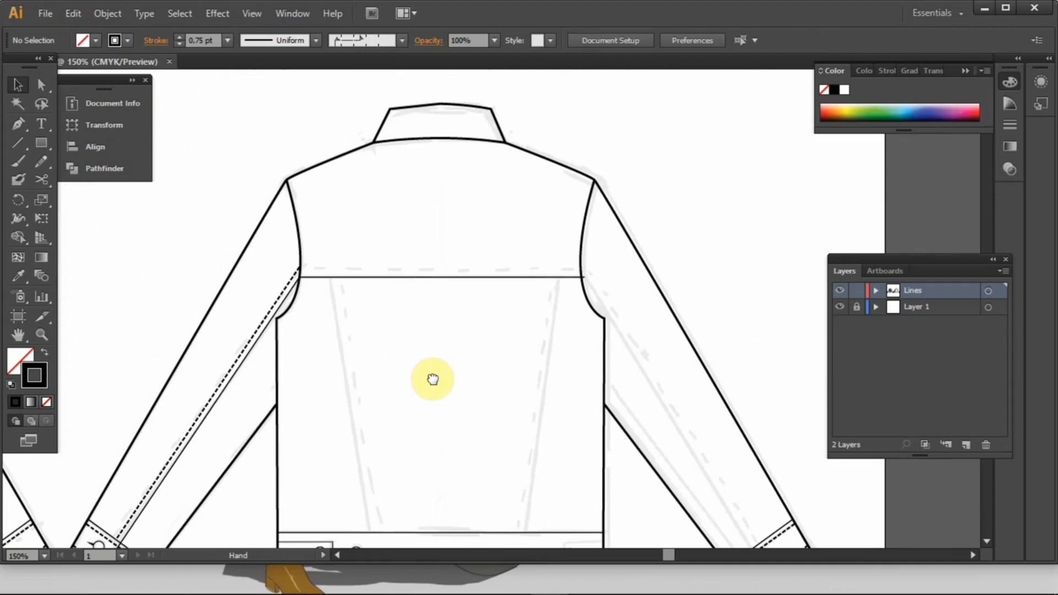
key(a)
scroll(593, 289, up, 2)
drag(578, 275, 572, 276)
click(590, 287)
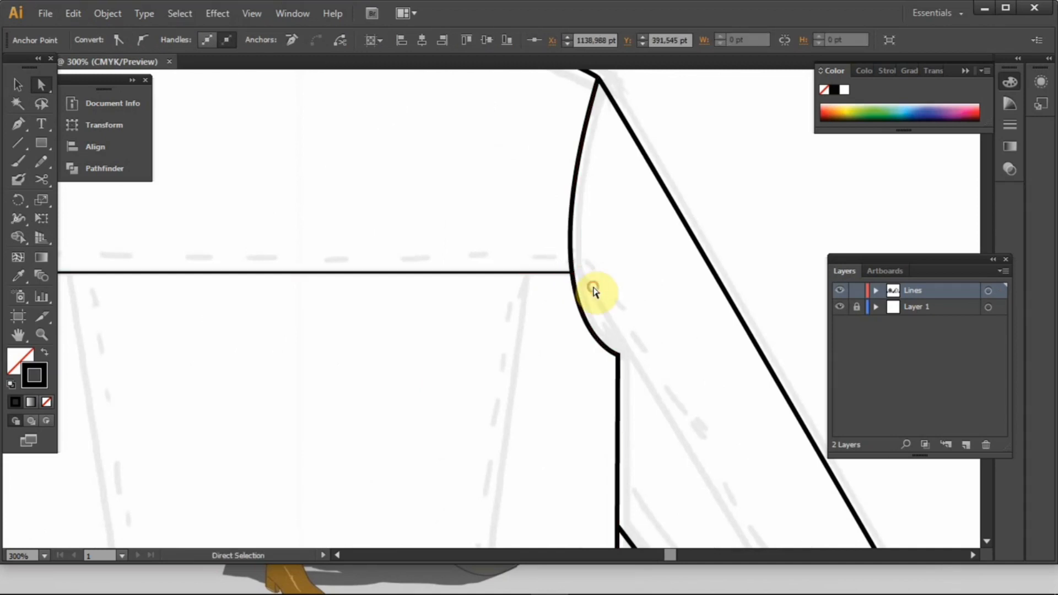
key(v)
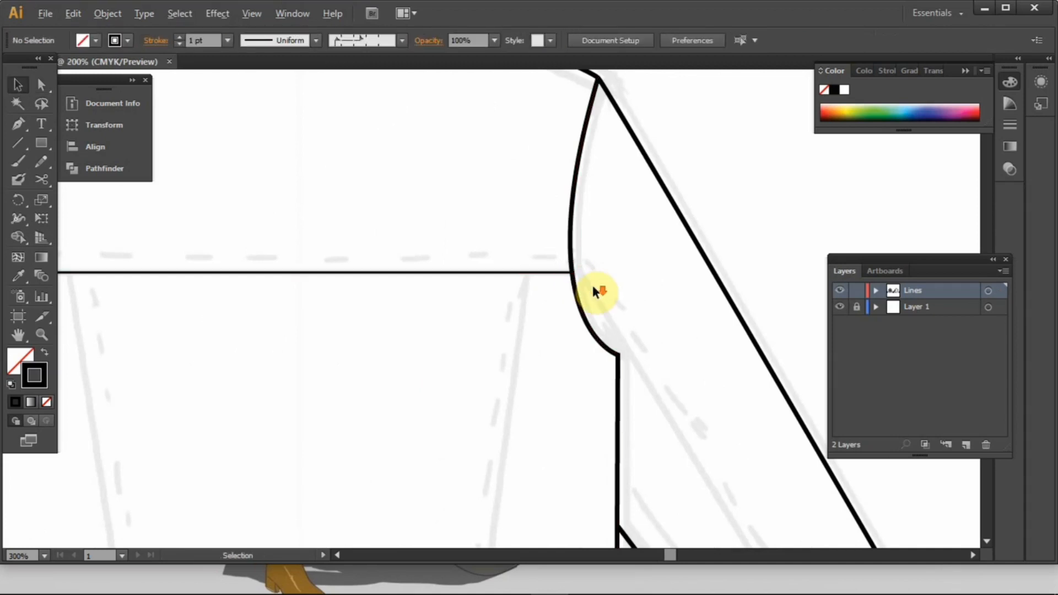
scroll(464, 336, down, 4)
drag(465, 337, 435, 314)
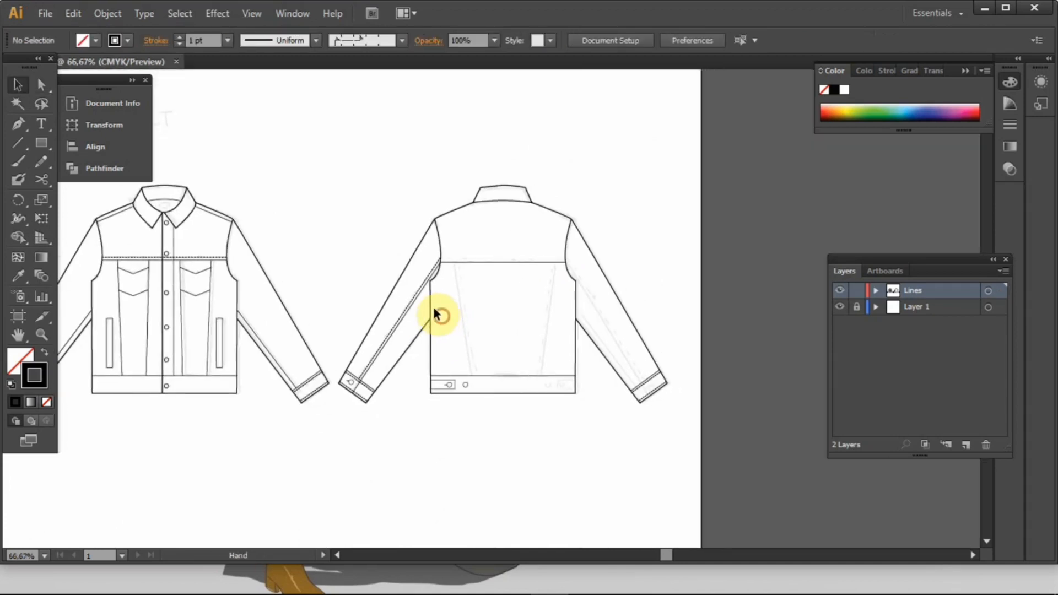
drag(535, 332, 519, 316)
scroll(385, 345, up, 1)
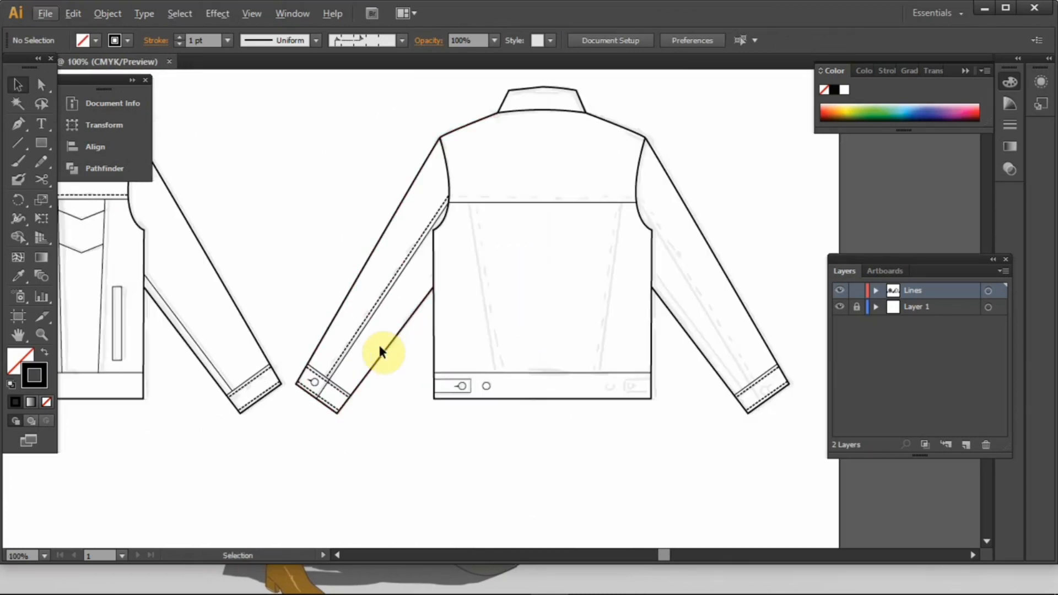
click(358, 333)
shift+click(354, 330)
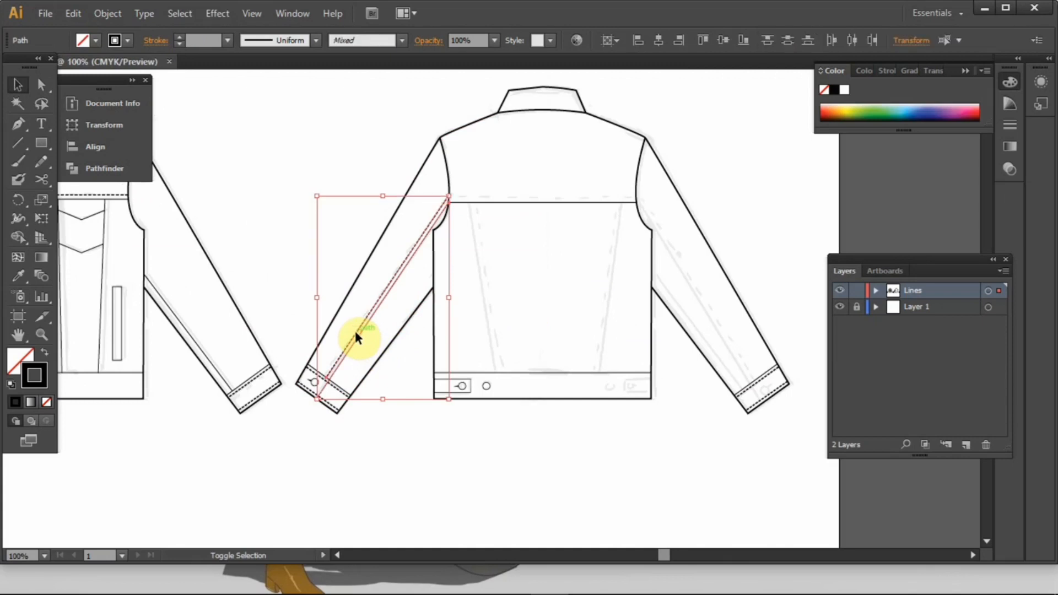
scroll(306, 381, up, 2)
shift+click(312, 376)
drag(578, 413, 364, 435)
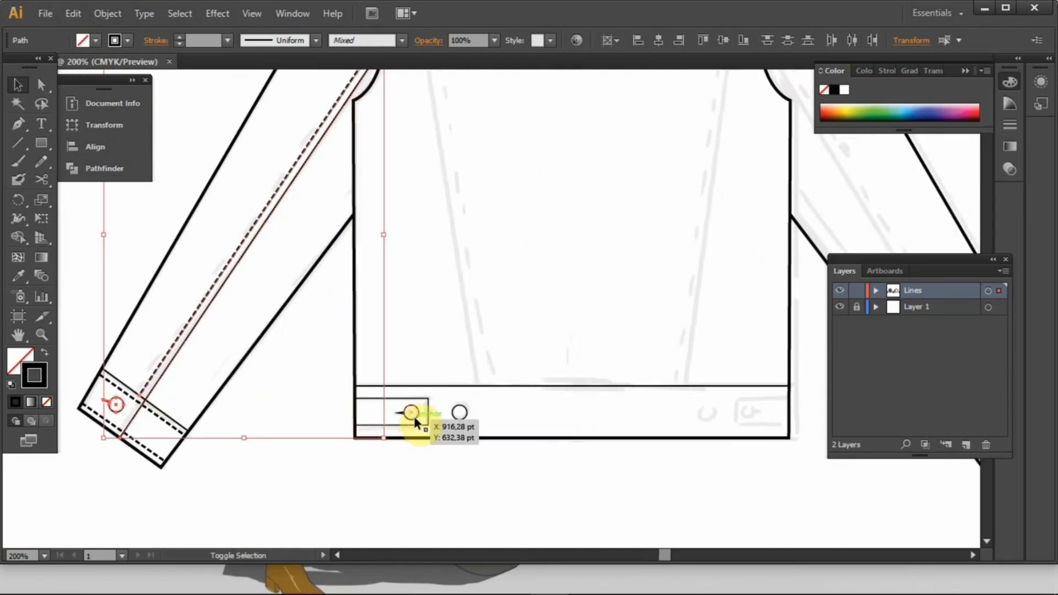
click(459, 355)
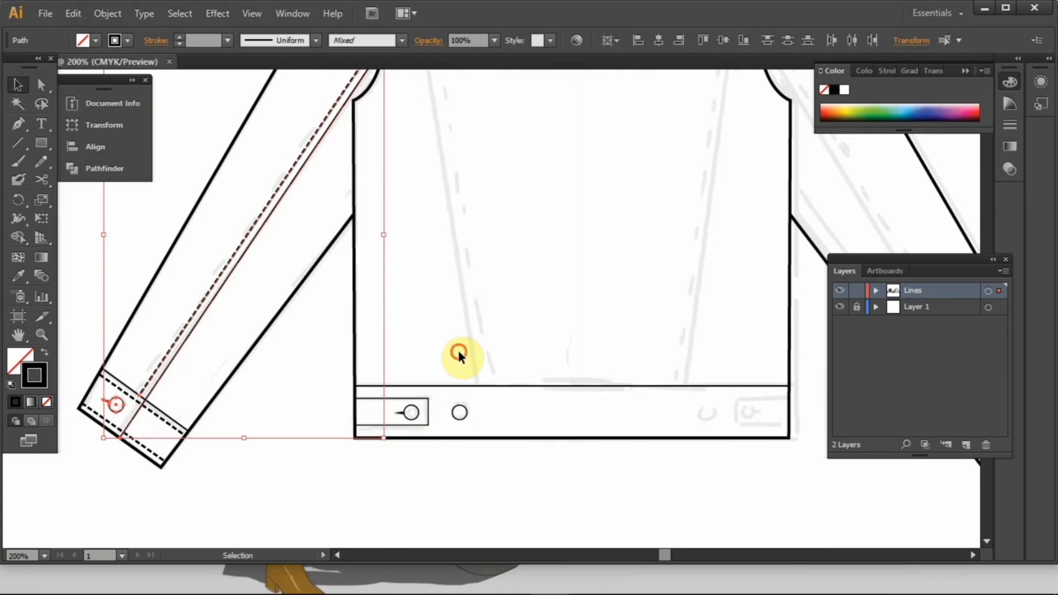
Draw a slanted line along the sketched left back panel seam, from the yoke seam down to the waistband seam.
scroll(459, 354, down, 1)
drag(491, 300, 467, 350)
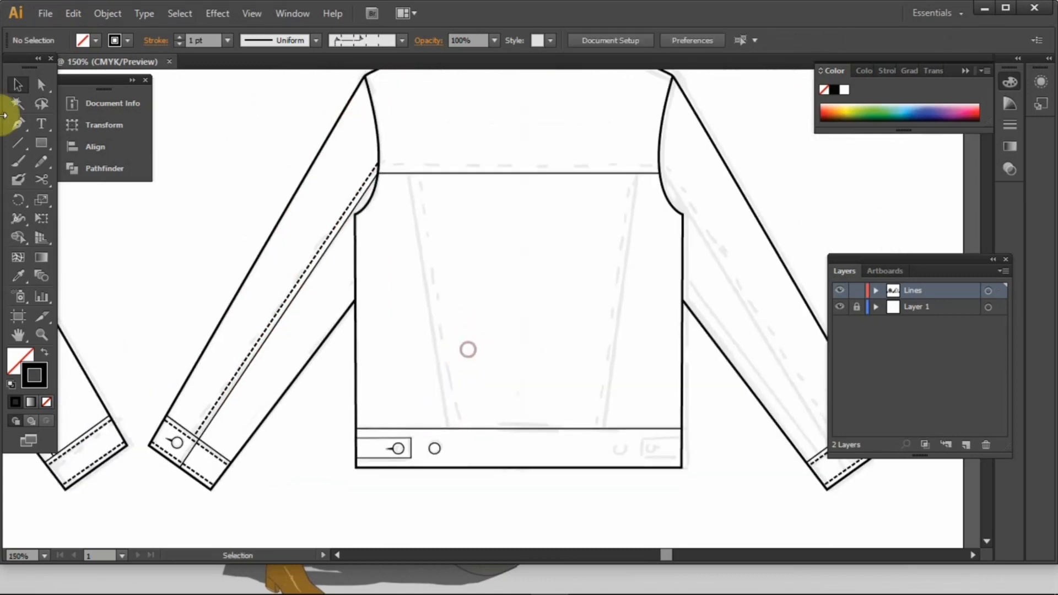
click(18, 145)
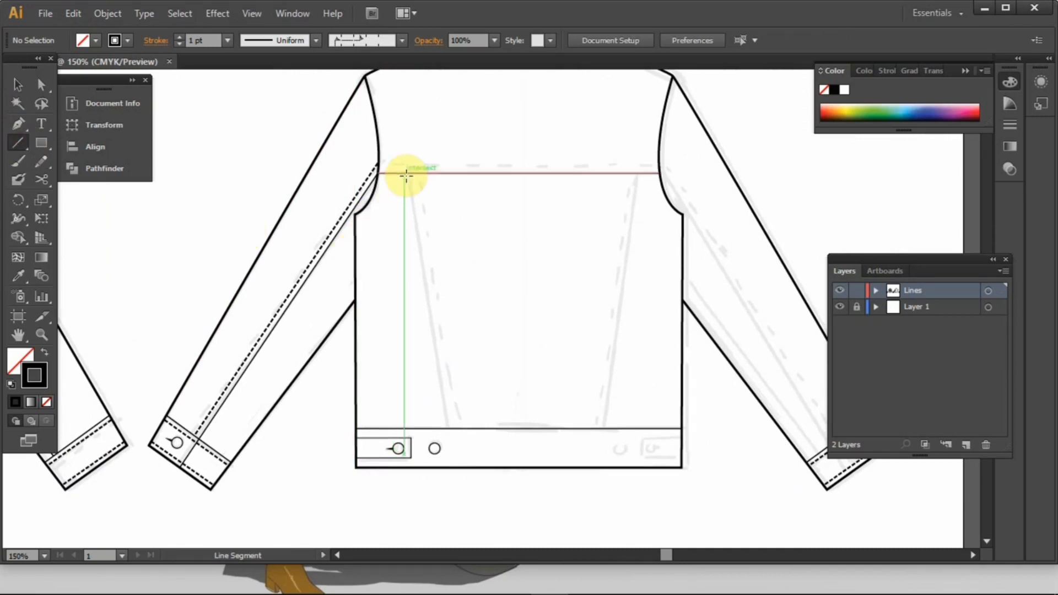
drag(406, 174, 447, 430)
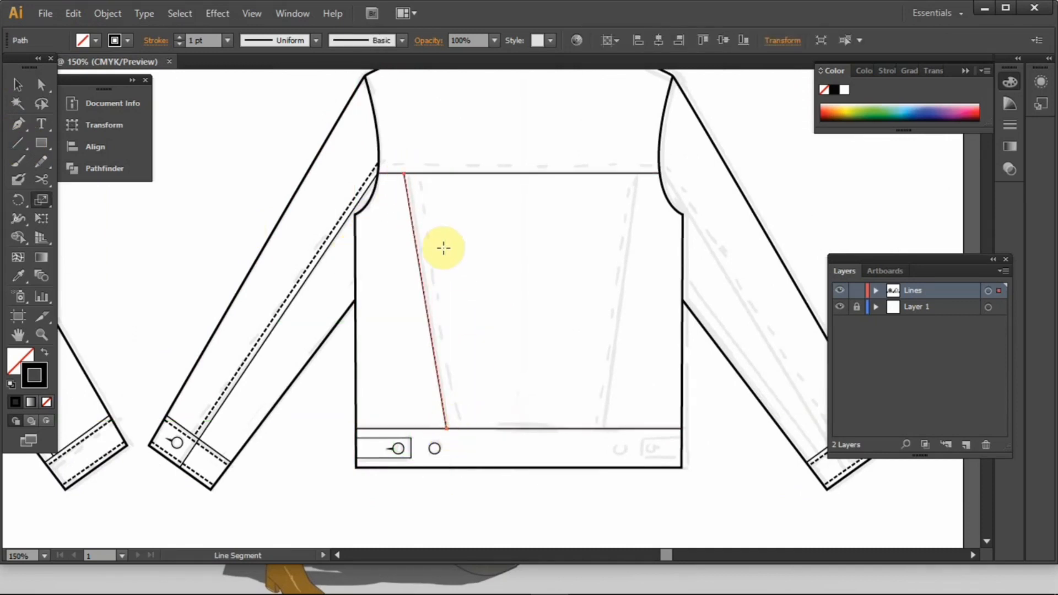
key(a)
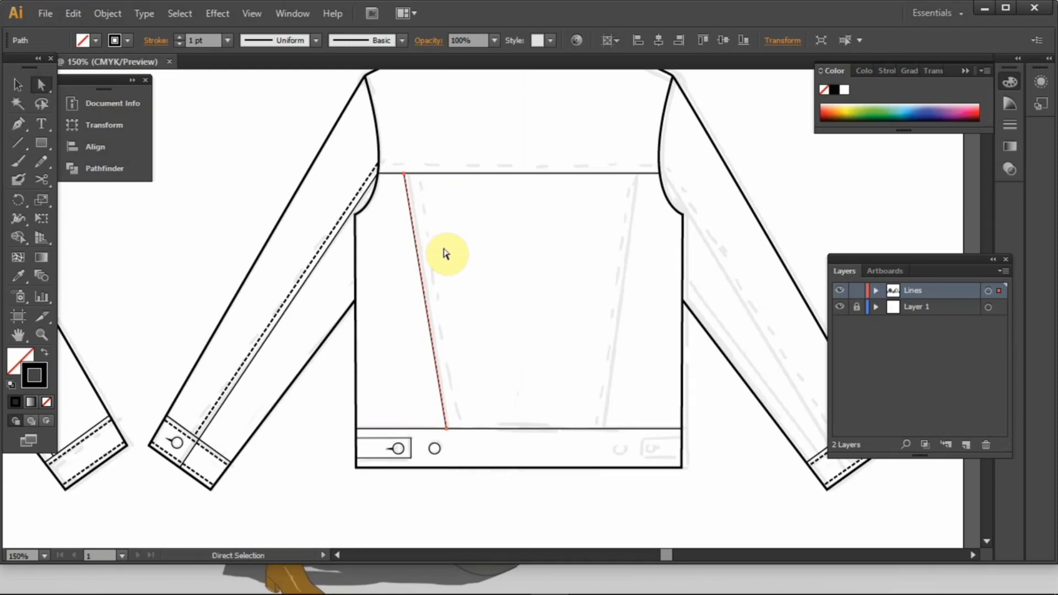
click(442, 243)
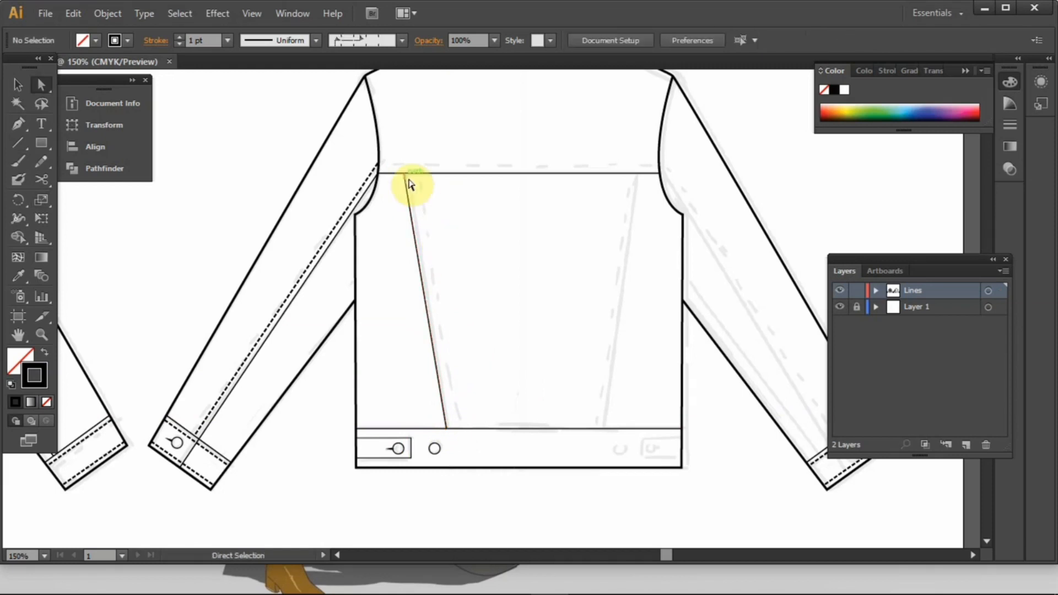
Shift the upper endpoint of the left panel line slightly inward along the back yoke seam.
scroll(407, 180, up, 1)
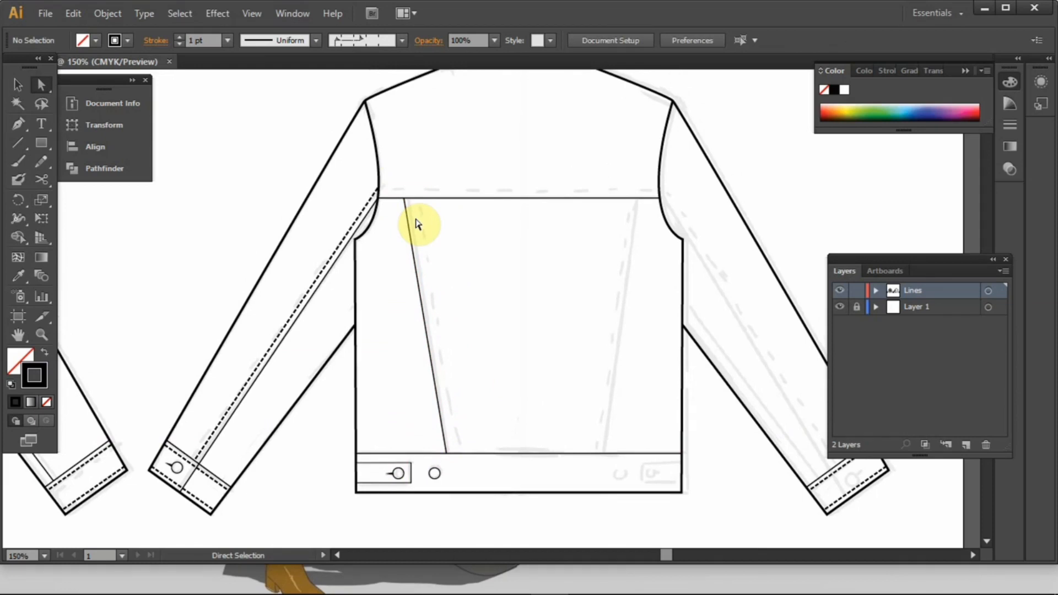
scroll(432, 257, up, 1)
drag(411, 210, 416, 223)
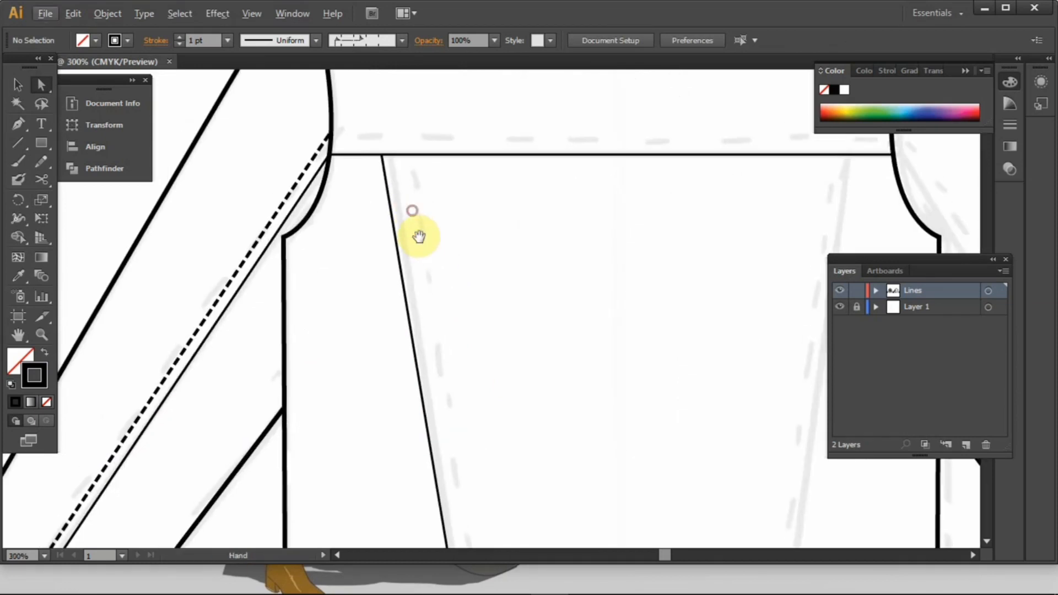
click(386, 185)
scroll(385, 160, up, 1)
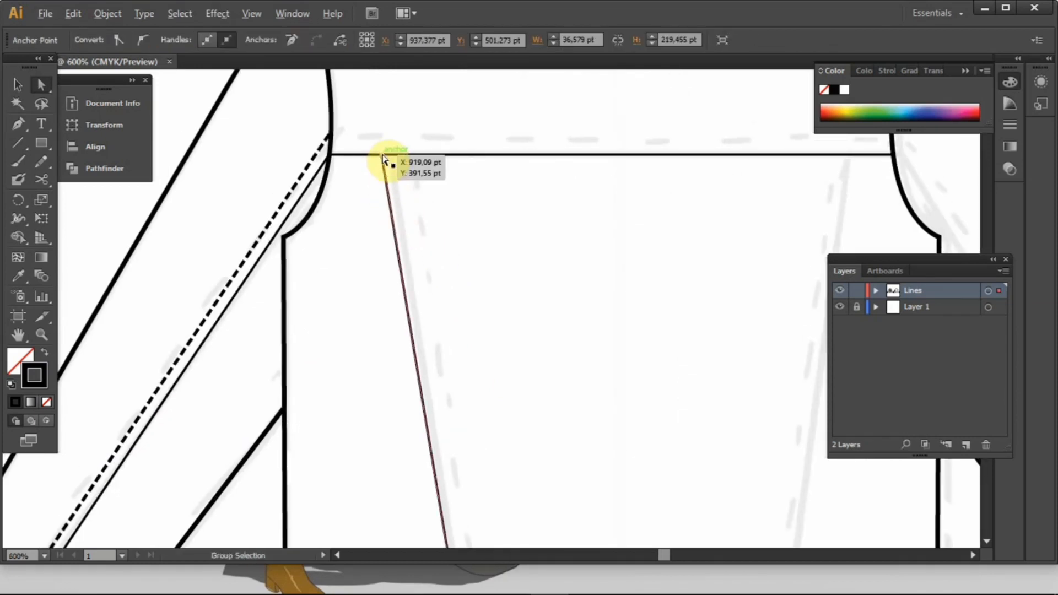
drag(384, 158, 394, 159)
click(542, 266)
Adjust the lower endpoint of the left panel line so it sits on the waistband seam.
scroll(547, 268, down, 3)
drag(553, 310, 503, 185)
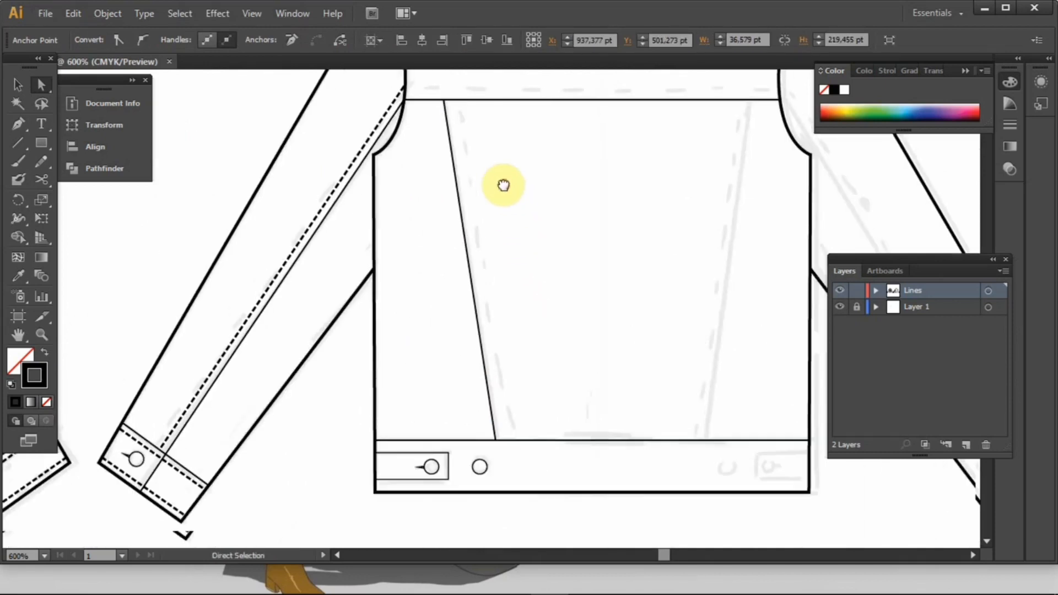
scroll(529, 372, up, 1)
scroll(490, 391, up, 1)
click(466, 405)
mouse_move(468, 444)
mouse_down()
mouse_move(482, 460)
mouse_move(468, 455)
mouse_up()
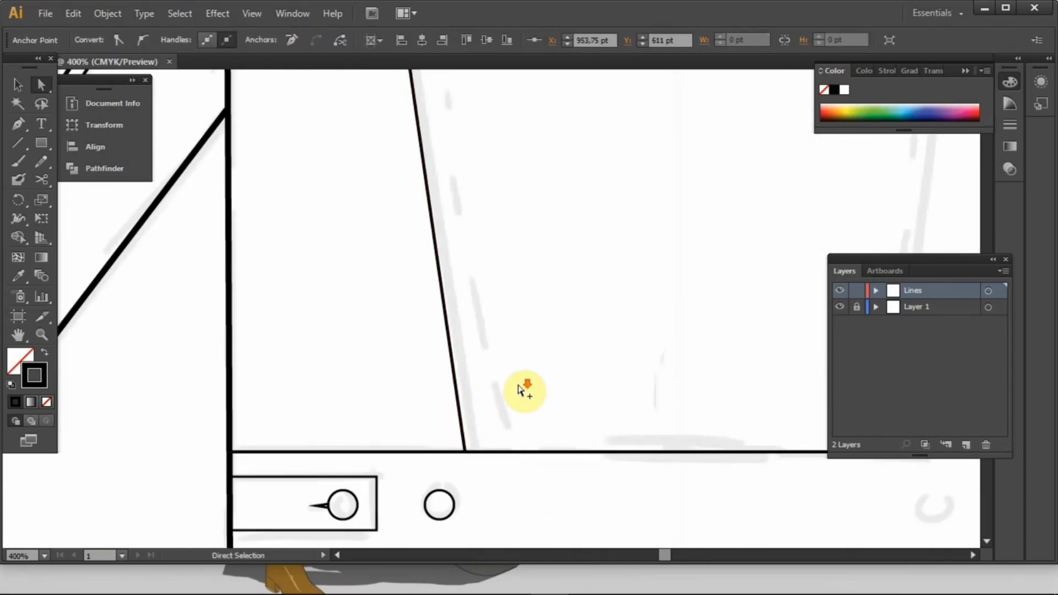
scroll(524, 380, down, 3)
key(ctrl+shift+a)
Duplicate the left panel line a short distance toward the center back as a parallel line.
key(s)
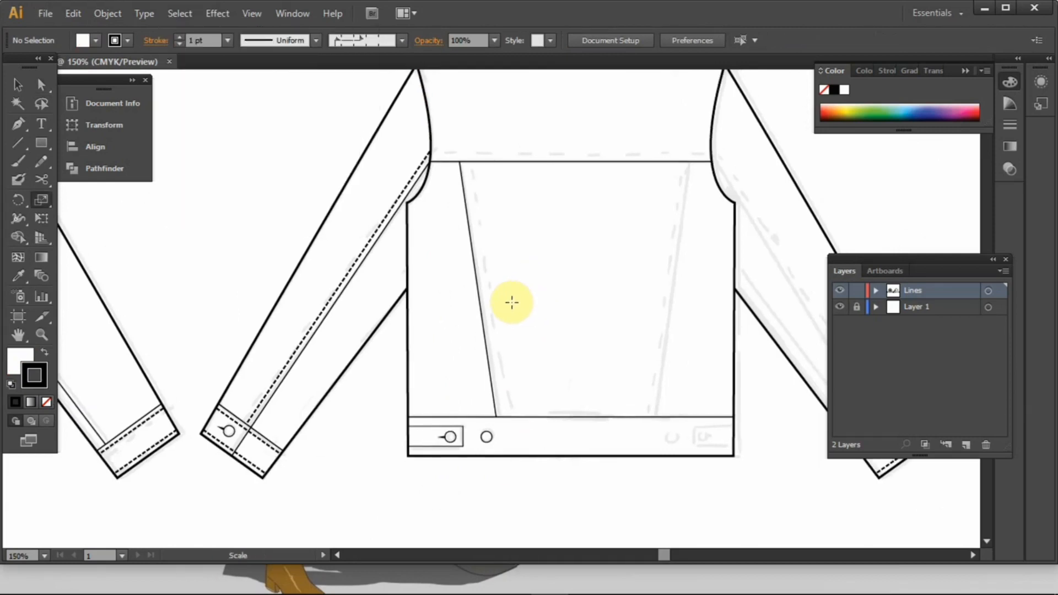
key(a)
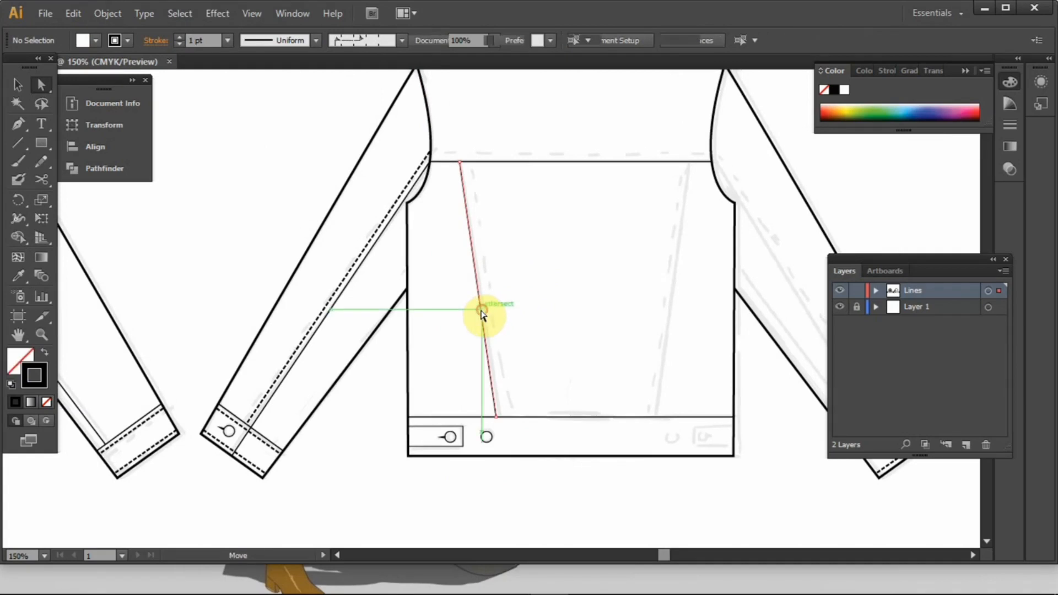
alt+click(480, 311)
drag(481, 314, 490, 313)
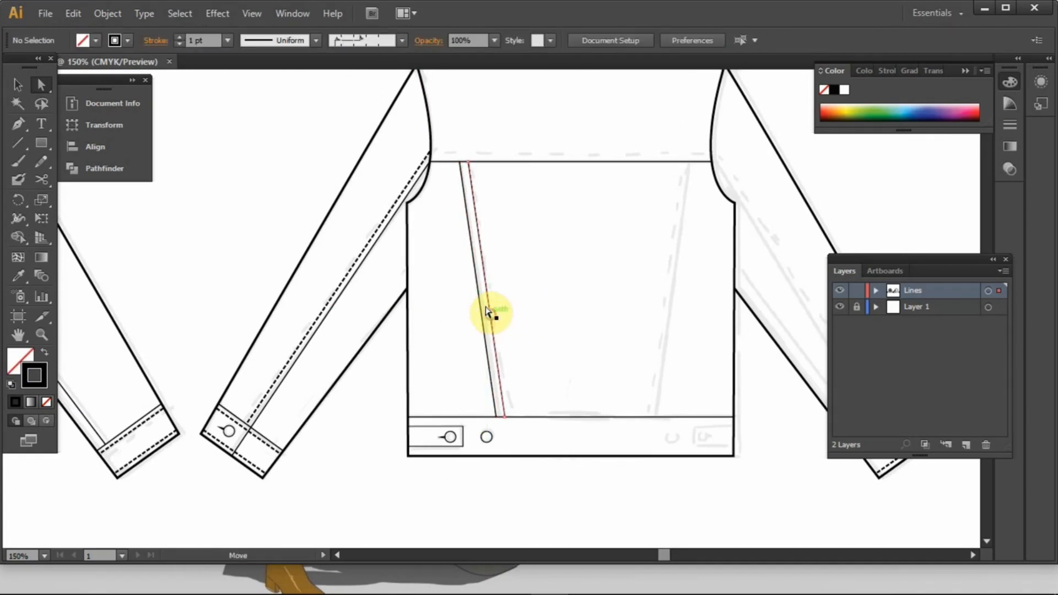
Turn the duplicated panel line into stitching with the dashed stitch brush and a 0.75 pt stroke.
click(18, 84)
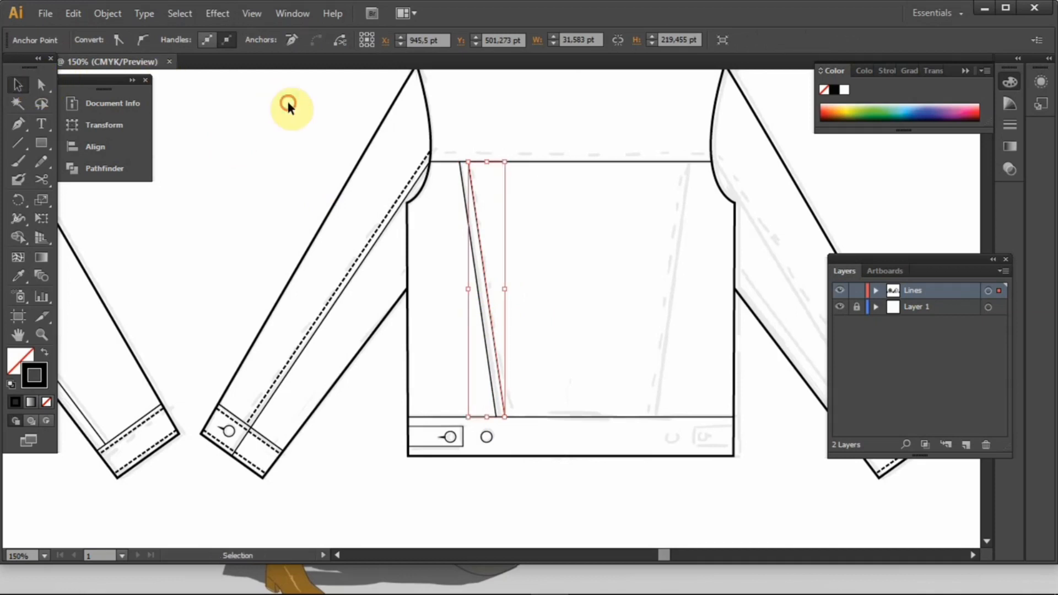
click(450, 228)
click(478, 228)
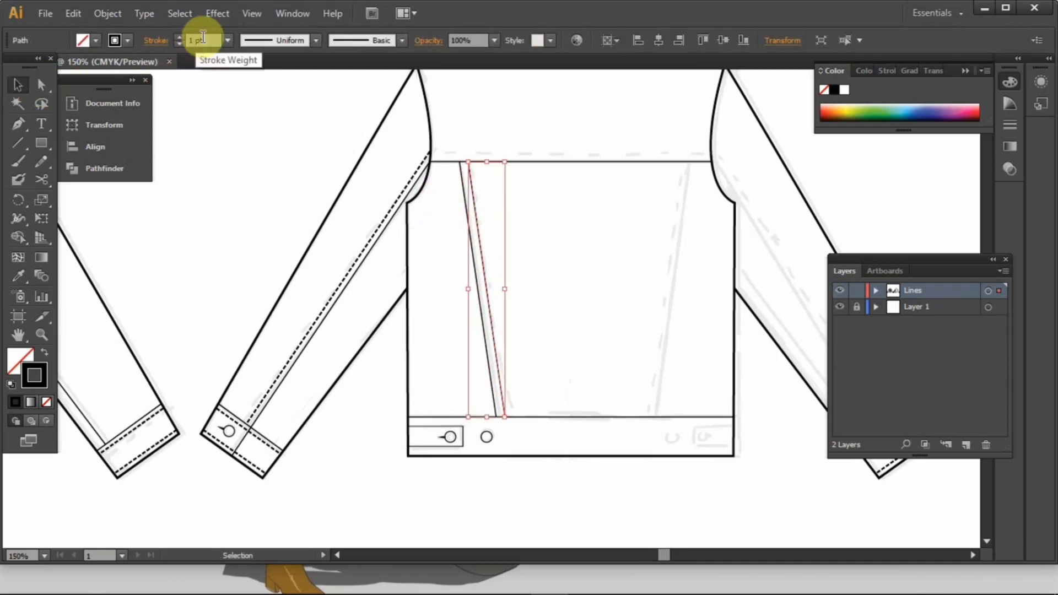
click(395, 43)
click(325, 142)
click(226, 40)
click(226, 41)
click(230, 73)
click(634, 264)
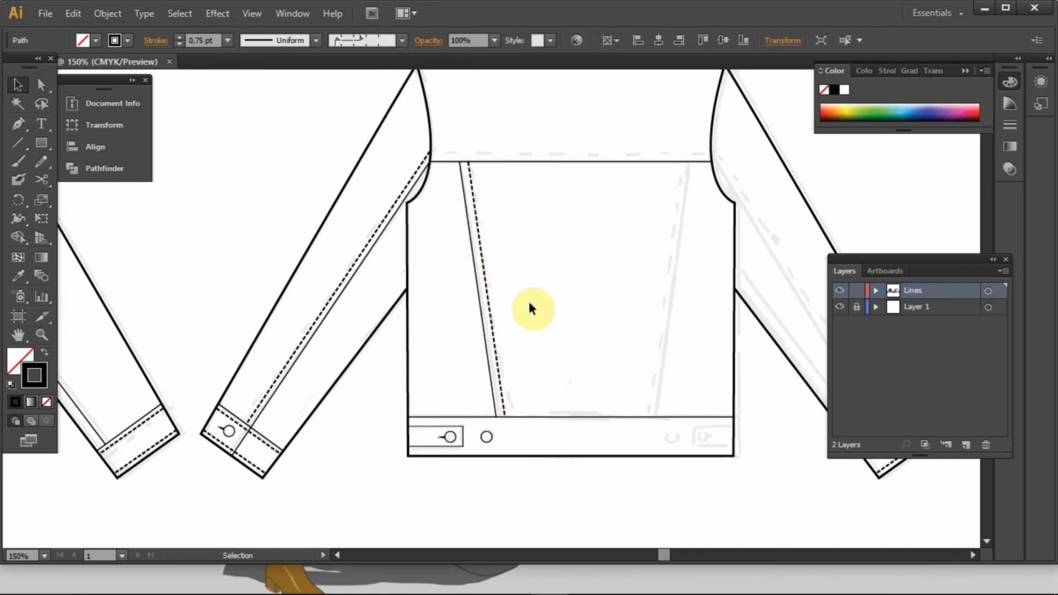
Move the dashed stitch line closer to the left panel seam line.
drag(524, 302, 527, 317)
scroll(524, 318, up, 3)
click(416, 329)
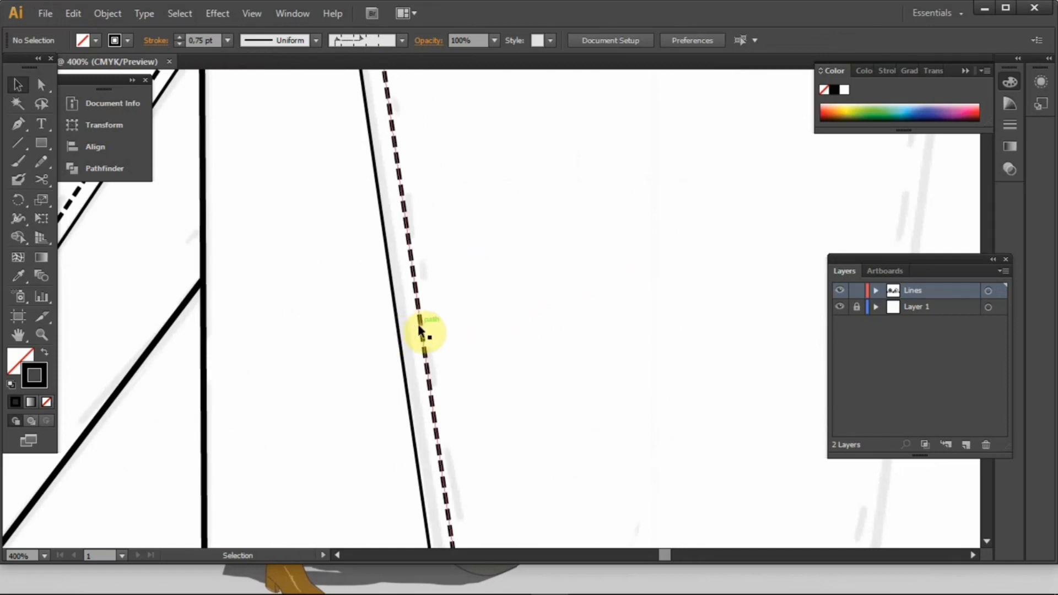
drag(420, 330, 413, 330)
click(657, 334)
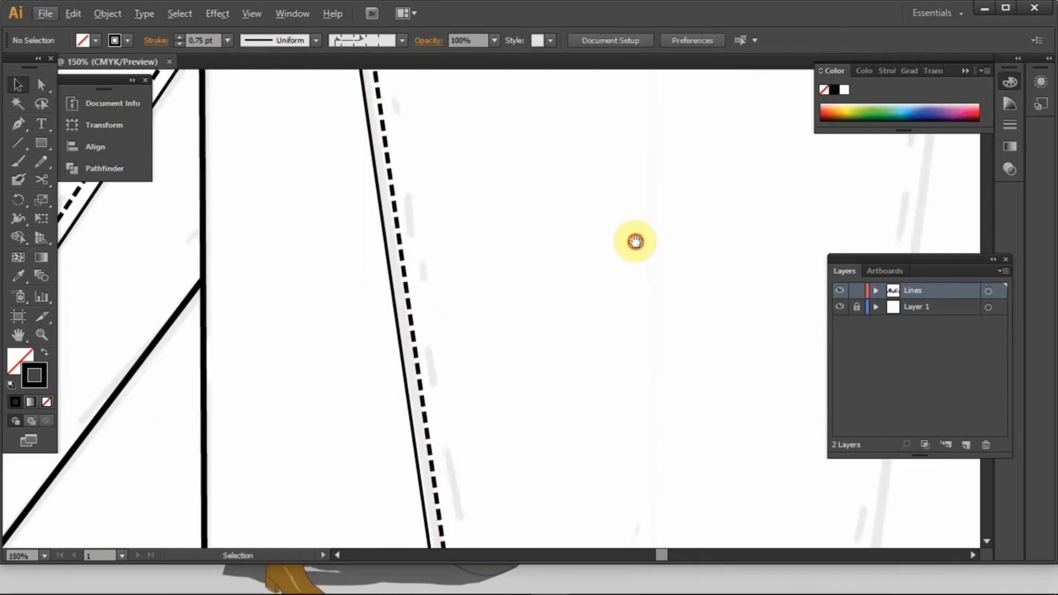
scroll(627, 287, down, 3)
drag(623, 297, 505, 276)
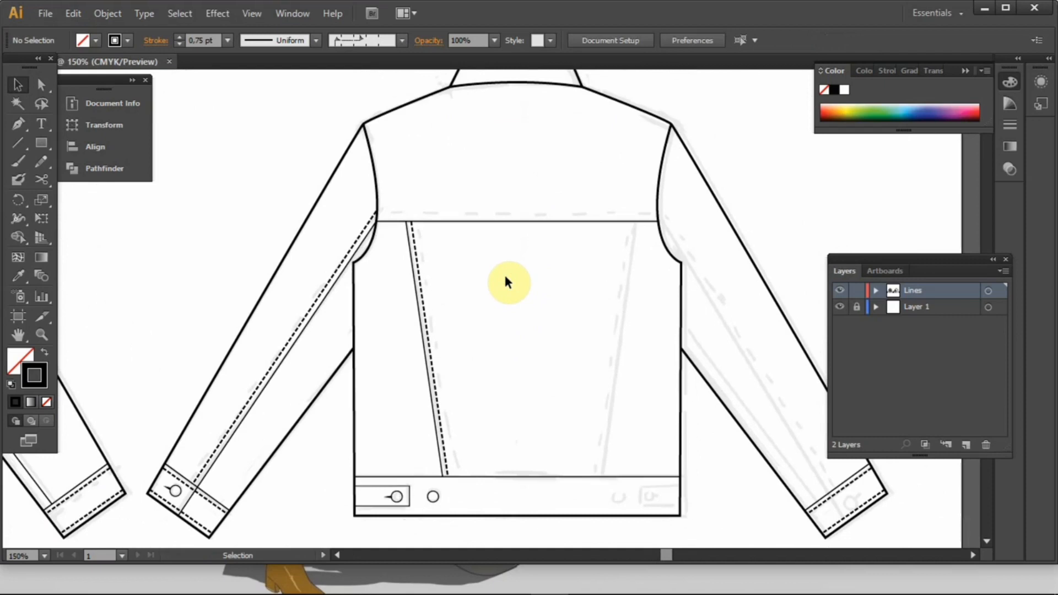
key(space)
drag(529, 326, 518, 347)
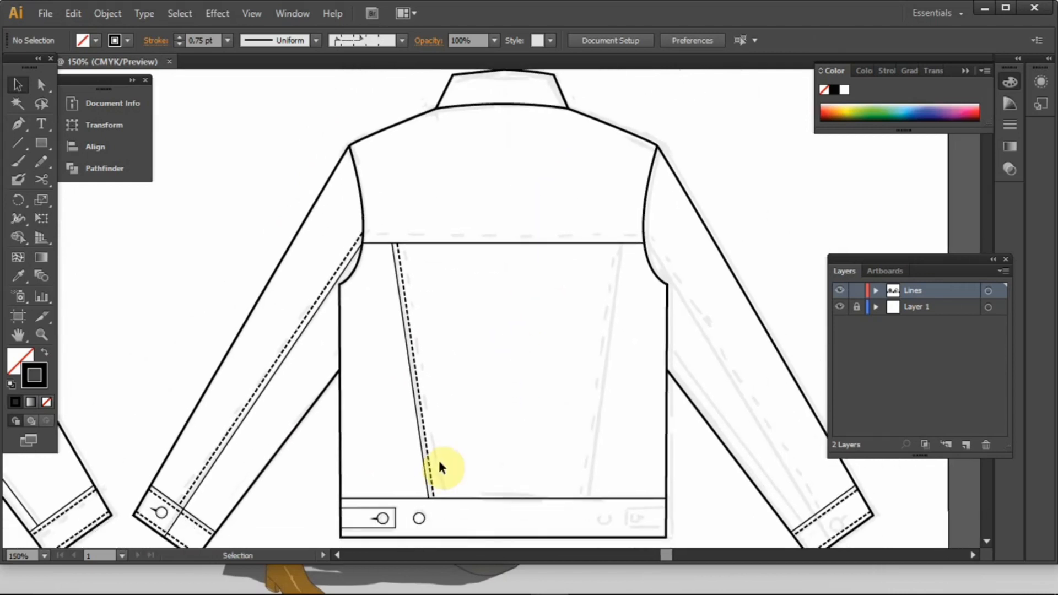
click(588, 578)
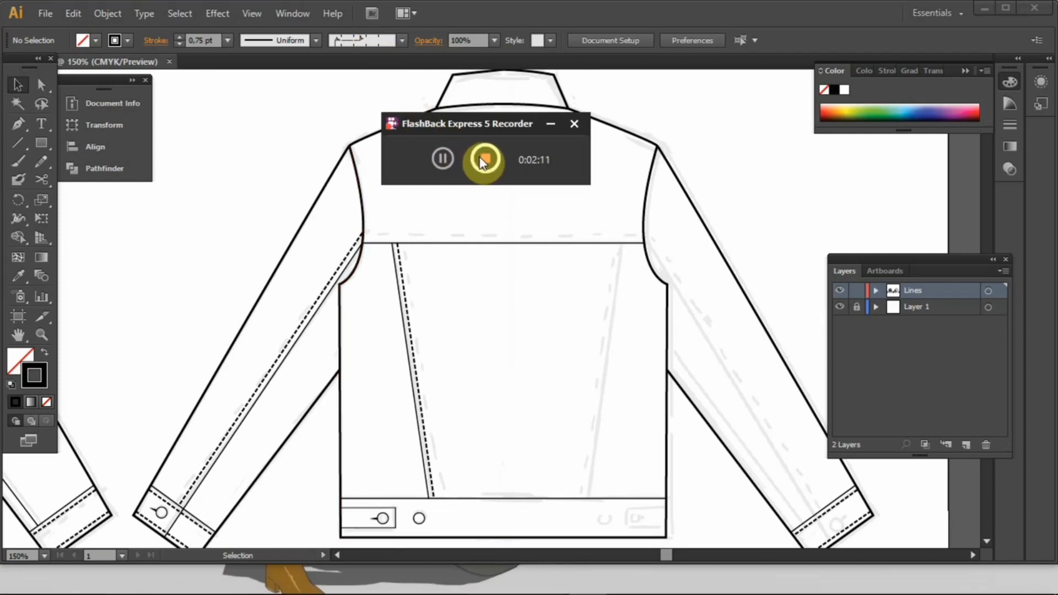
click(483, 160)
click(549, 124)
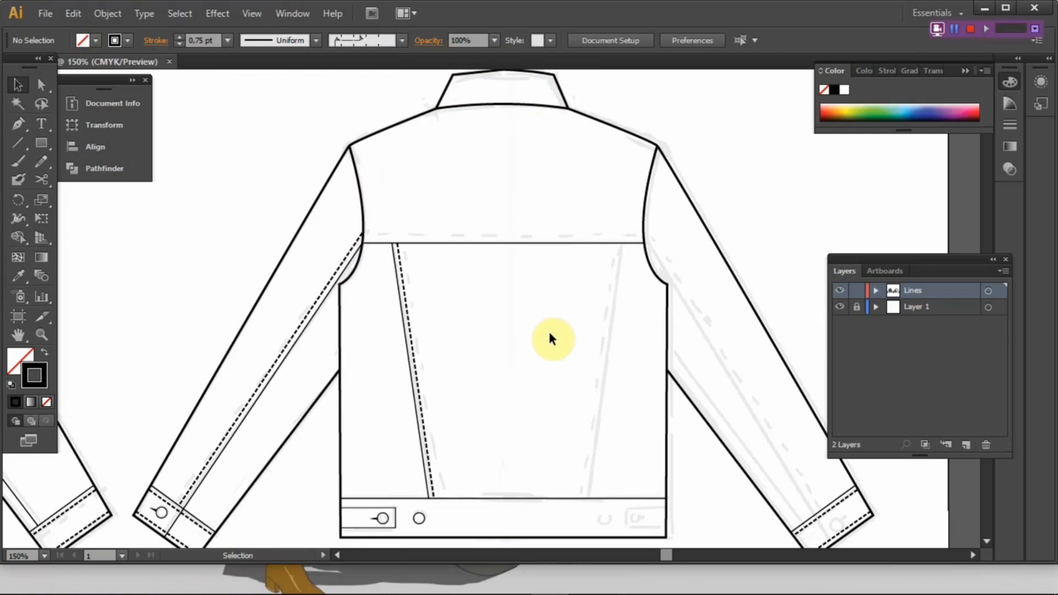
Delete the dashed stitch line beside the left panel seam.
key(space)
drag(545, 377, 552, 356)
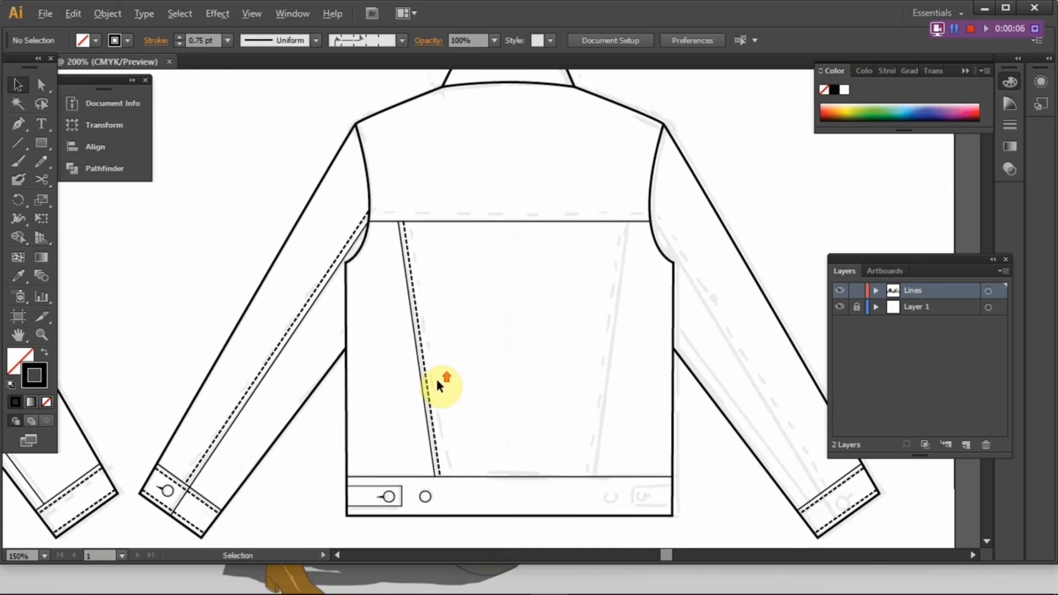
scroll(437, 380, up, 2)
key(space)
drag(441, 368, 417, 439)
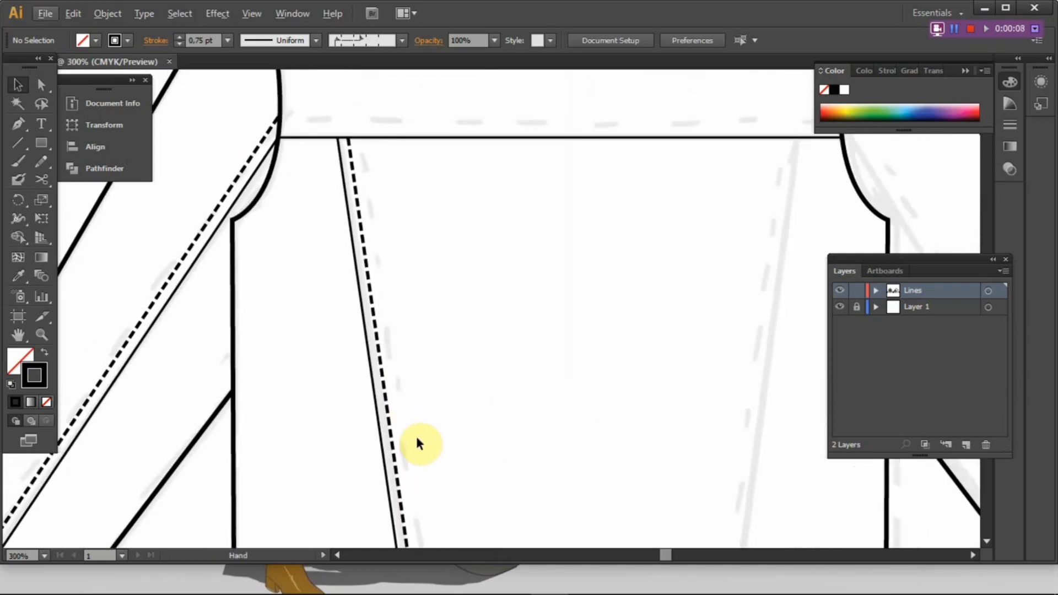
click(384, 418)
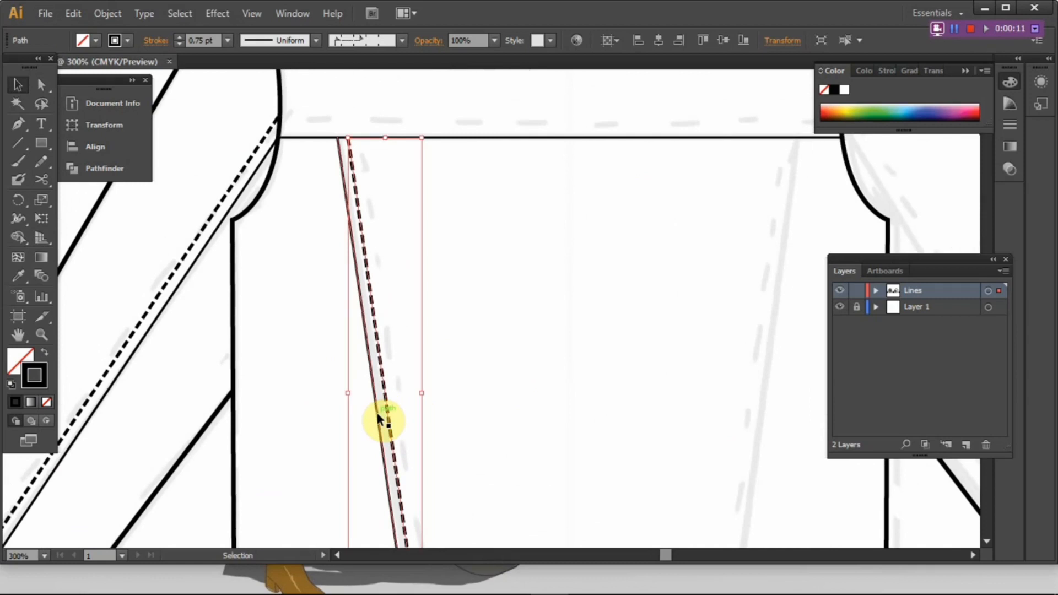
click(378, 417)
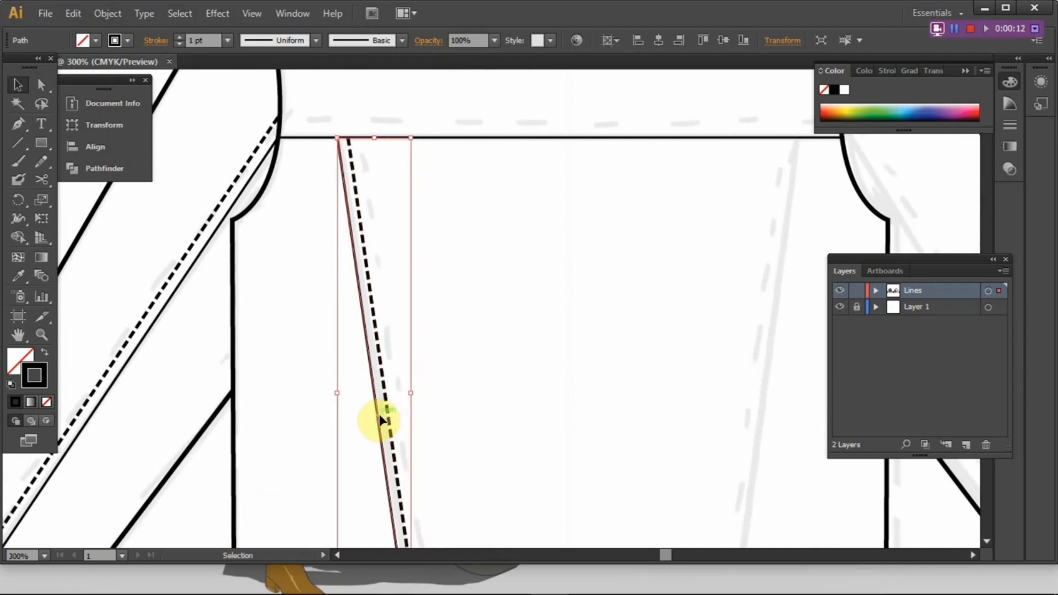
click(419, 409)
click(380, 421)
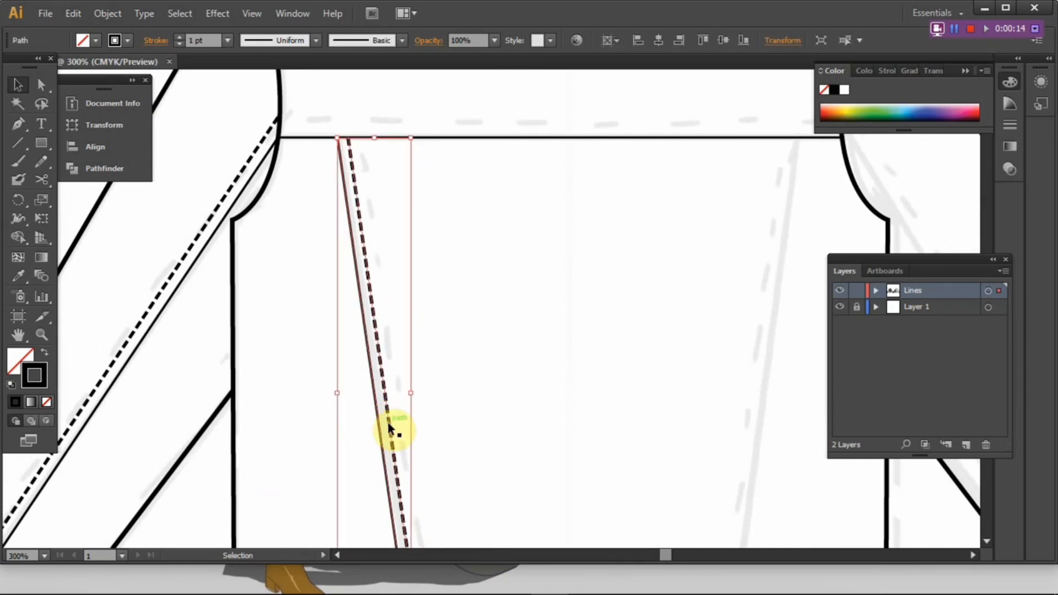
click(389, 427)
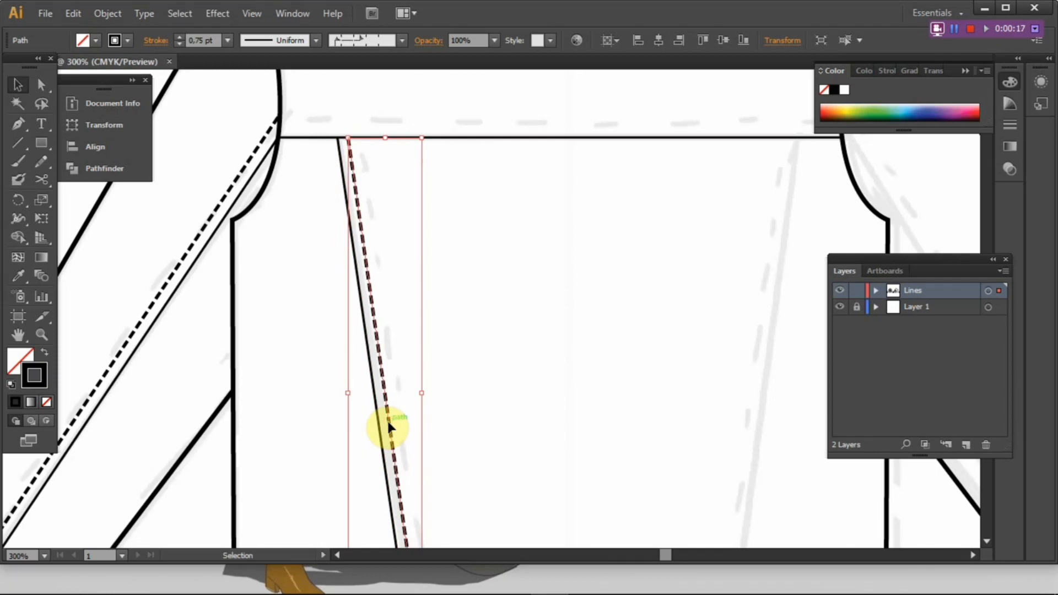
key(Delete)
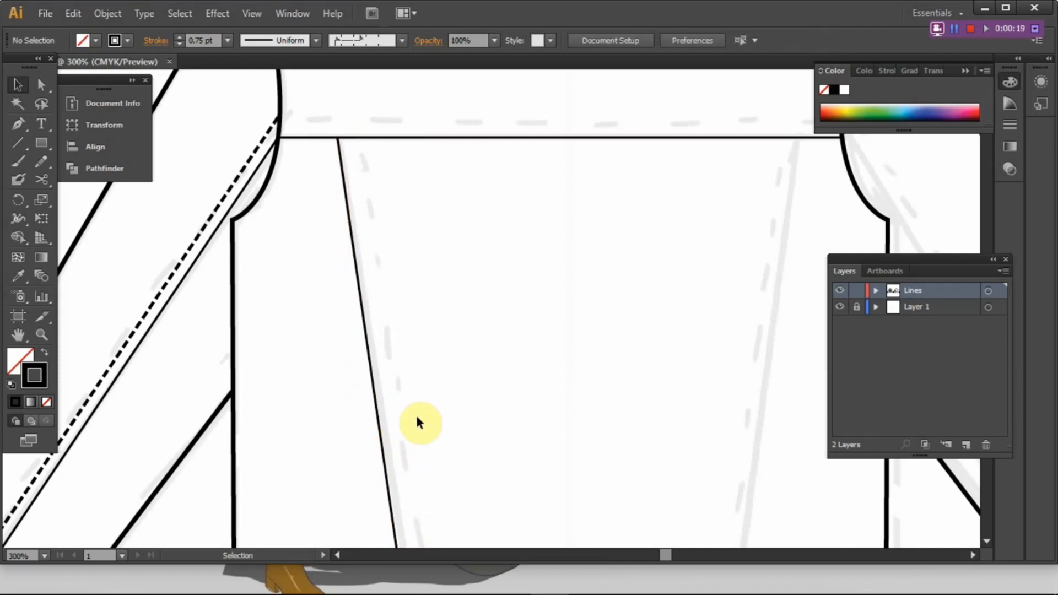
Draw a straight Pen line just inside the left panel seam, from the yoke seam down to the waistband seam.
drag(417, 418, 409, 398)
scroll(408, 396, down, 2)
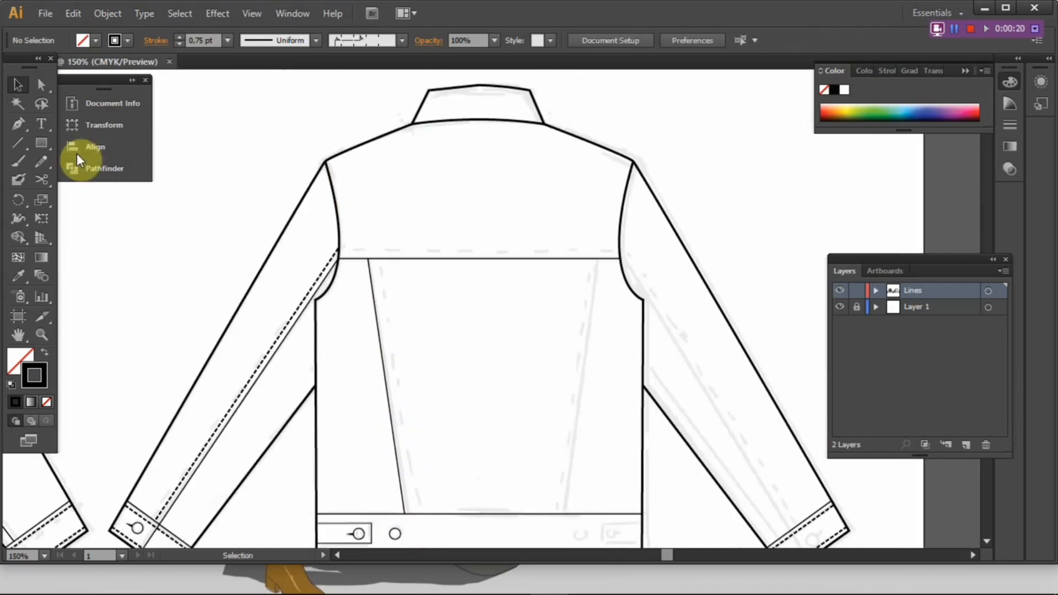
click(18, 123)
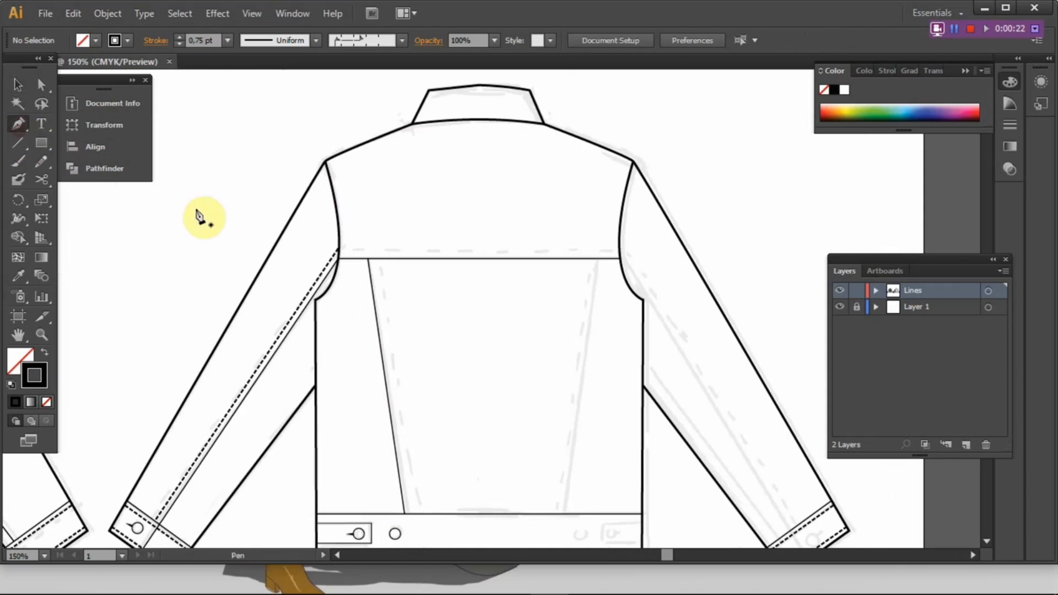
click(373, 259)
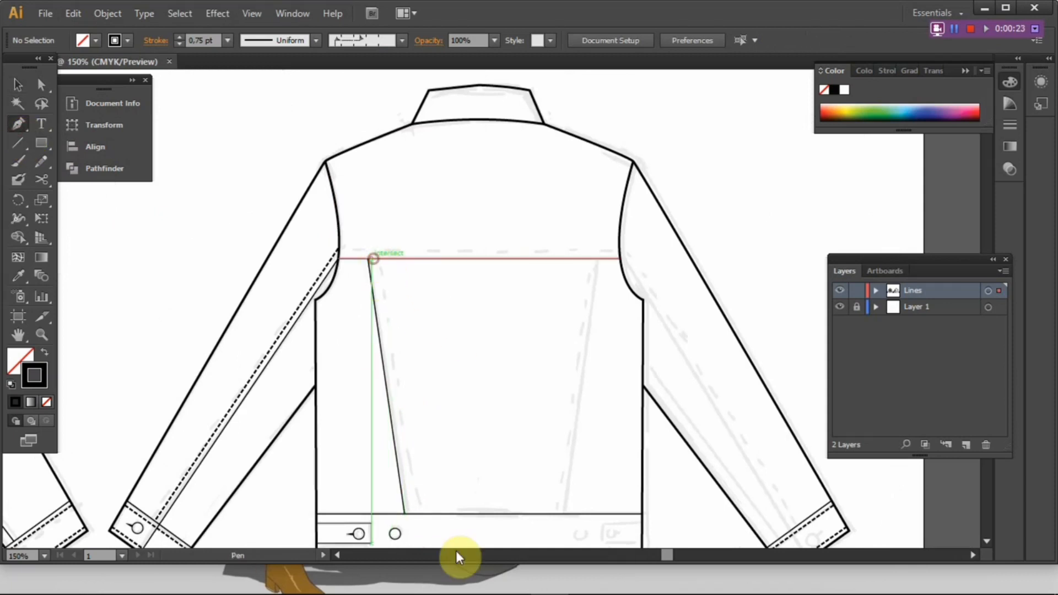
click(411, 513)
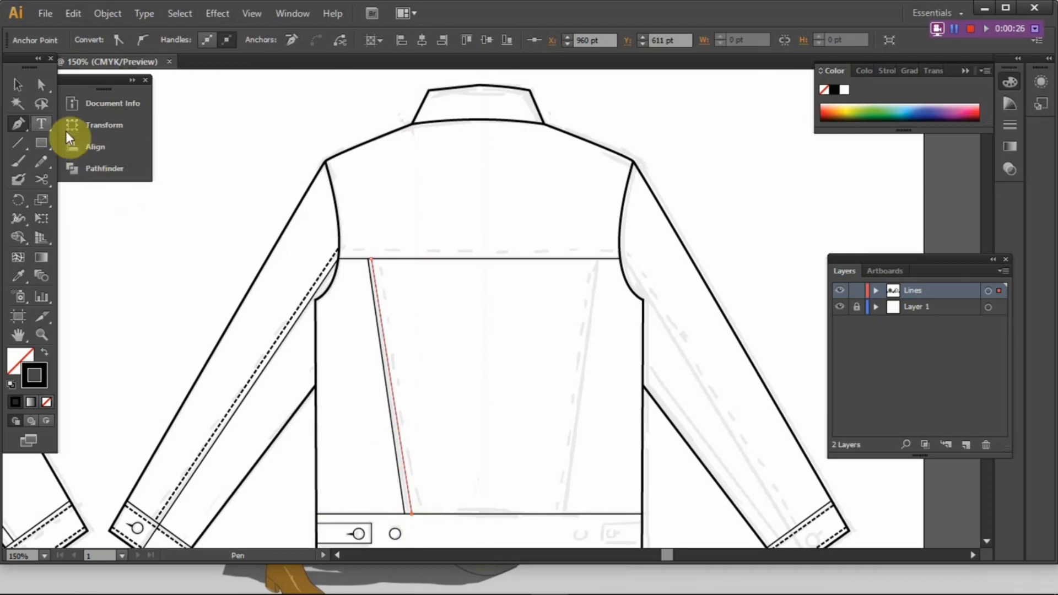
click(41, 86)
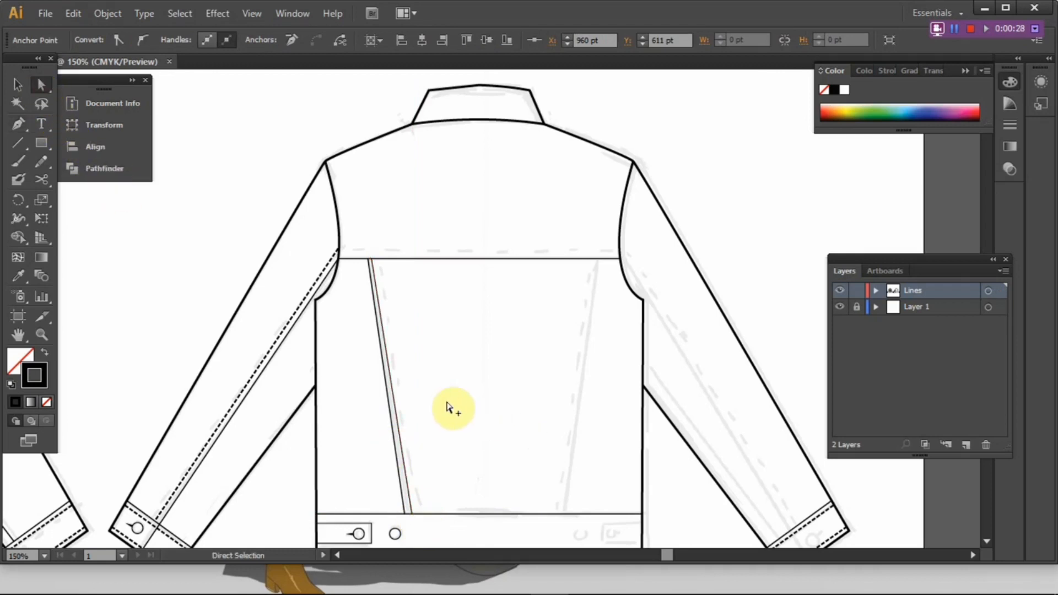
Inspect both ends of the new line against the left panel seam, and delete the line.
click(417, 390)
drag(421, 412, 433, 366)
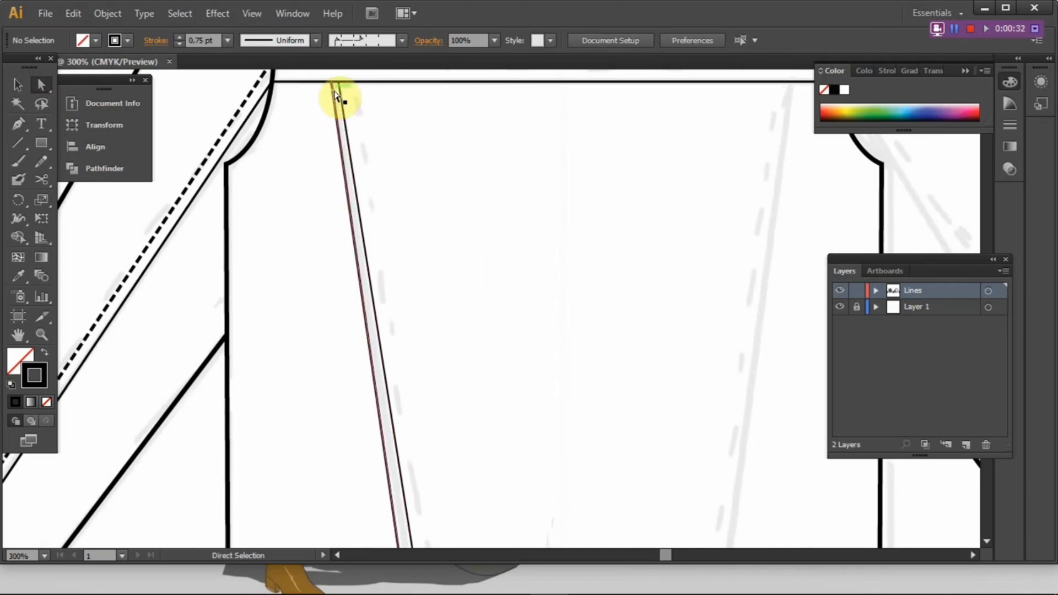
drag(475, 323, 446, 182)
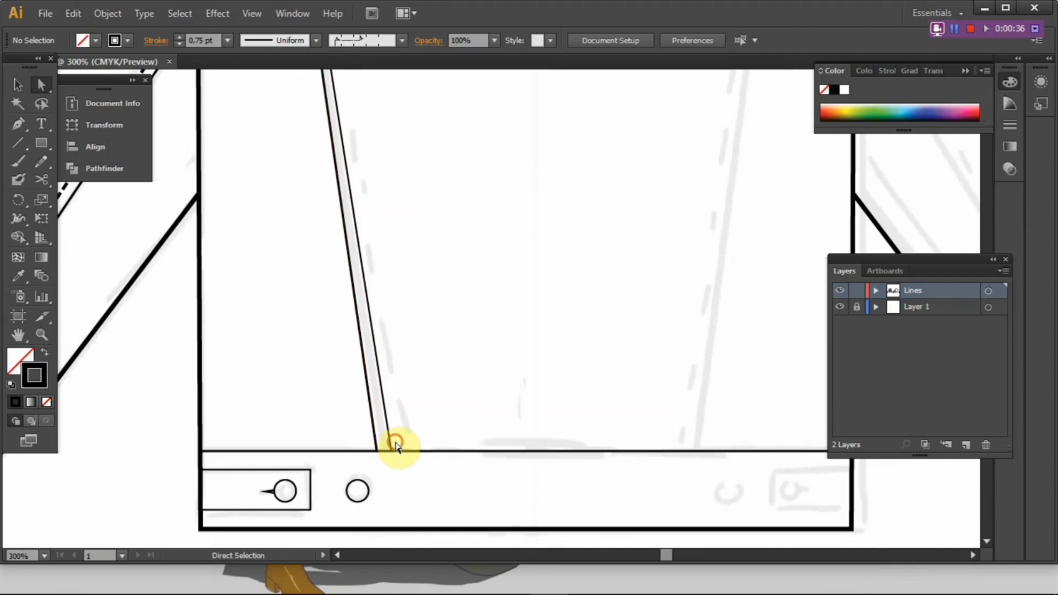
click(392, 440)
click(18, 85)
click(470, 209)
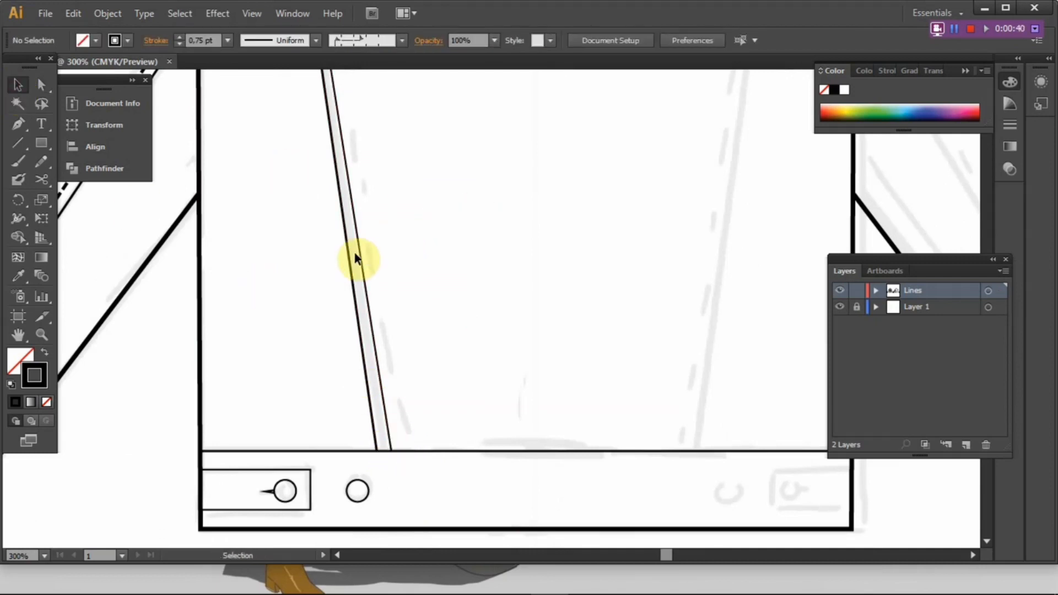
click(359, 258)
key(Delete)
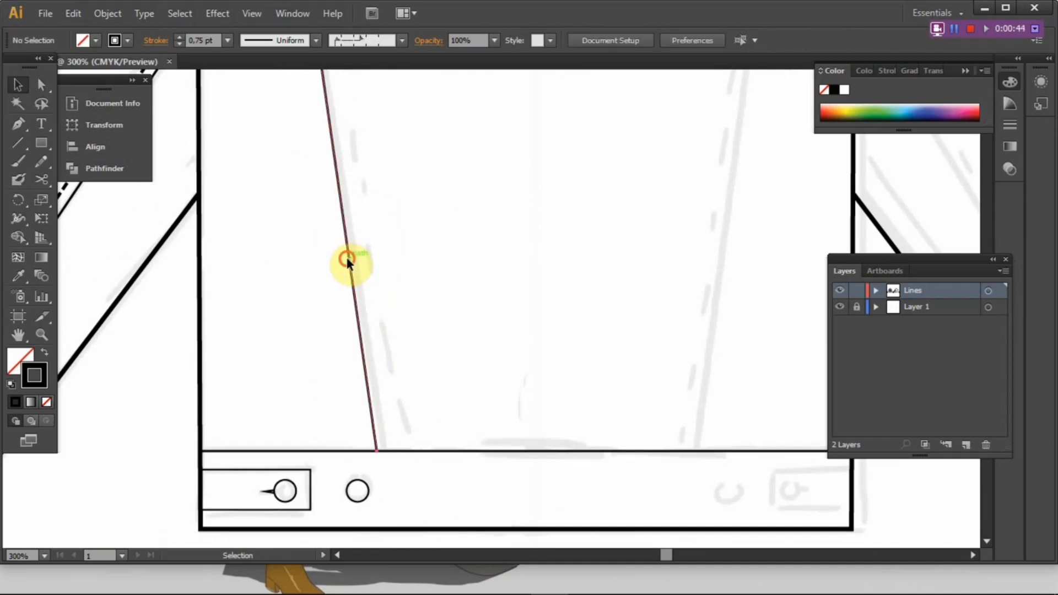
Duplicate the left panel seam line a very short distance toward the center back as a parallel line.
click(347, 259)
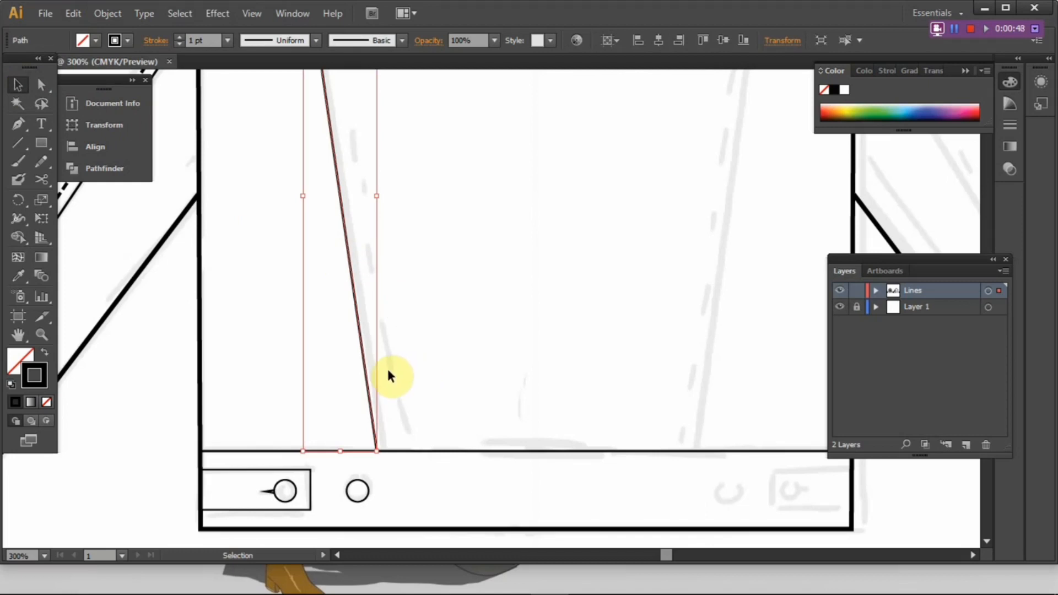
drag(367, 378, 378, 376)
click(456, 346)
scroll(471, 297, down, 2)
drag(486, 181, 470, 388)
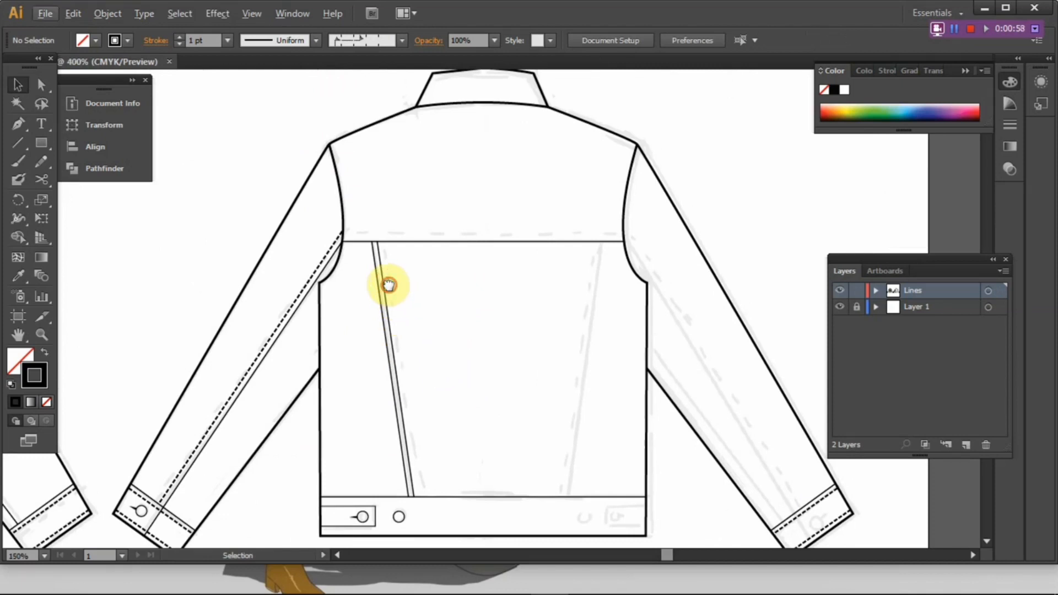
Turn the duplicated left panel line into stitching with the dashed stitch brush and a 0.75 pt stroke.
scroll(389, 284, up, 2)
click(376, 299)
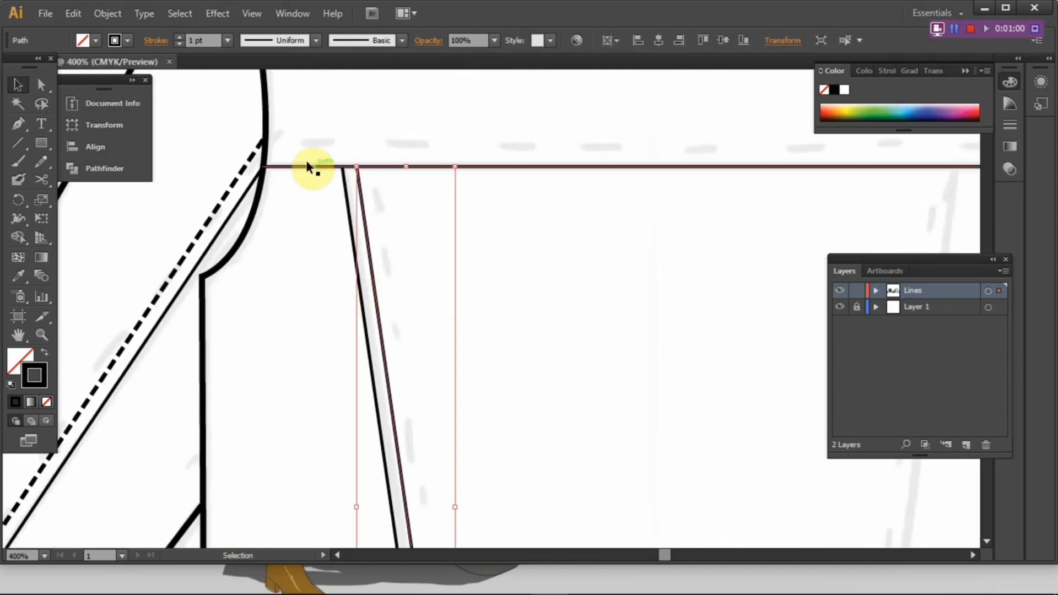
click(402, 40)
scroll(408, 101, down, 2)
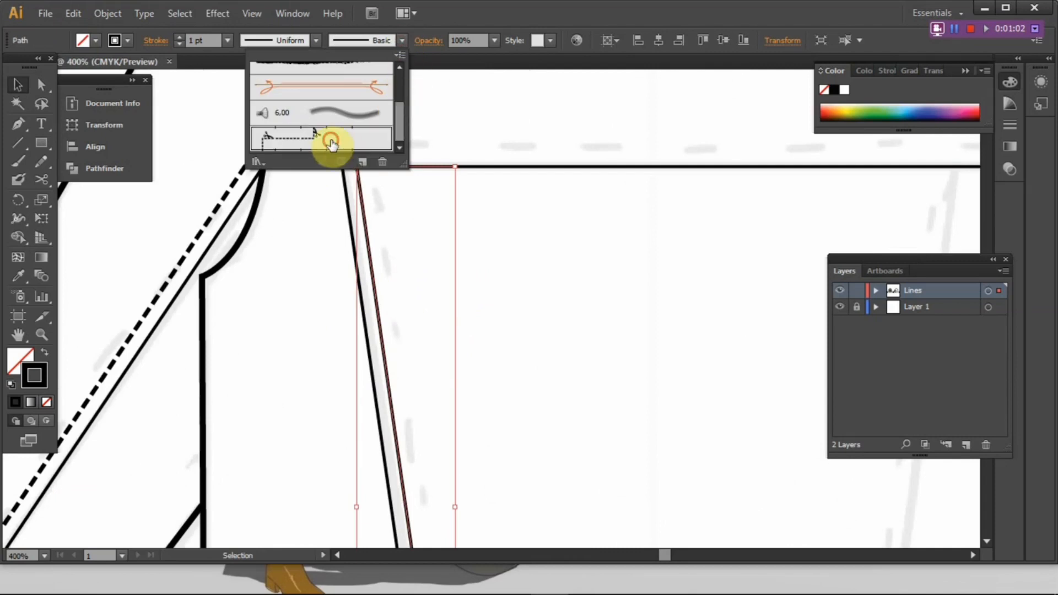
click(331, 146)
click(227, 40)
click(227, 40)
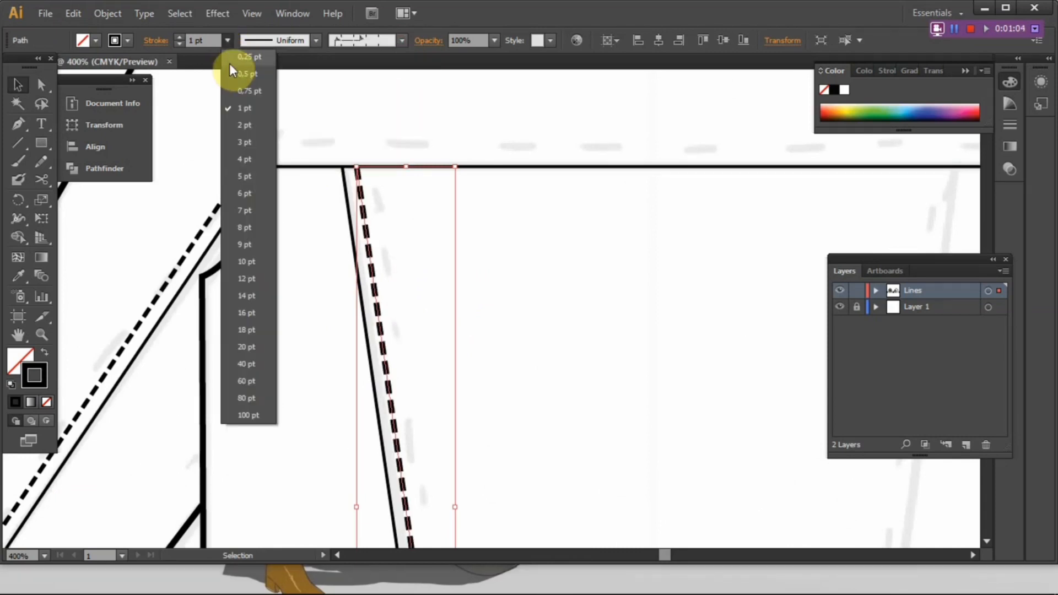
click(238, 86)
click(485, 266)
Duplicate the horizontal yoke seam line slightly above the original, over the sketched stitching.
scroll(487, 291, down, 2)
drag(487, 291, 404, 226)
drag(436, 265, 400, 281)
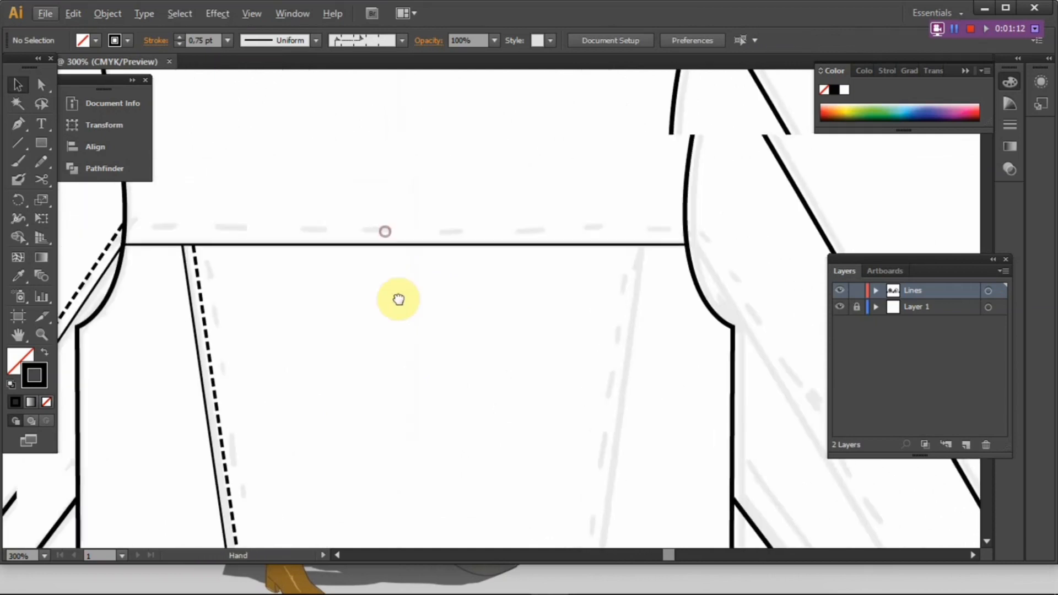
click(392, 243)
drag(392, 243, 392, 234)
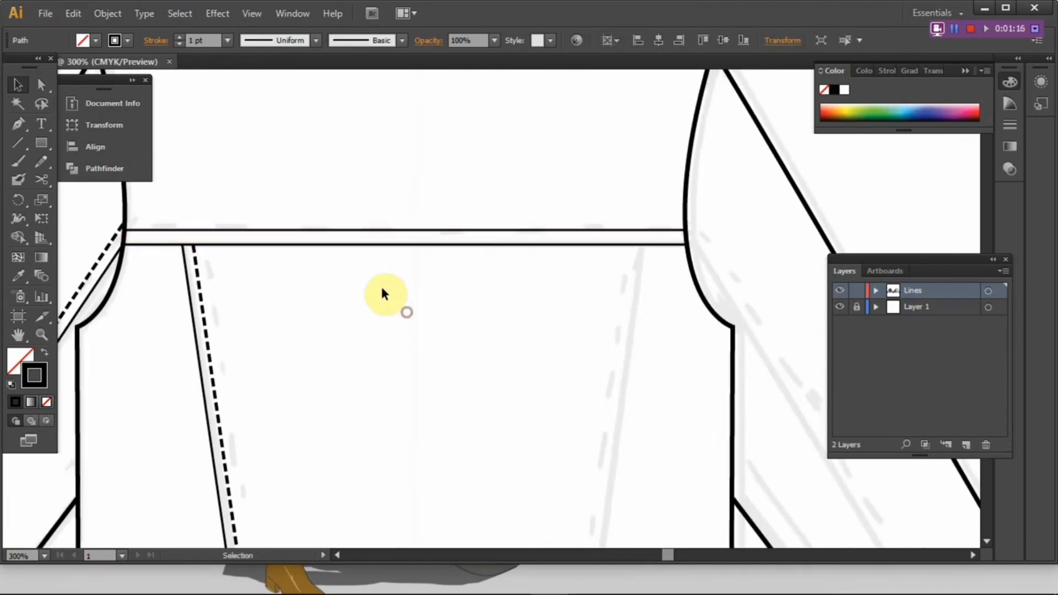
click(383, 286)
Turn the duplicated yoke line into stitching with the dashed stitch brush and a 0.75 pt stroke.
click(368, 226)
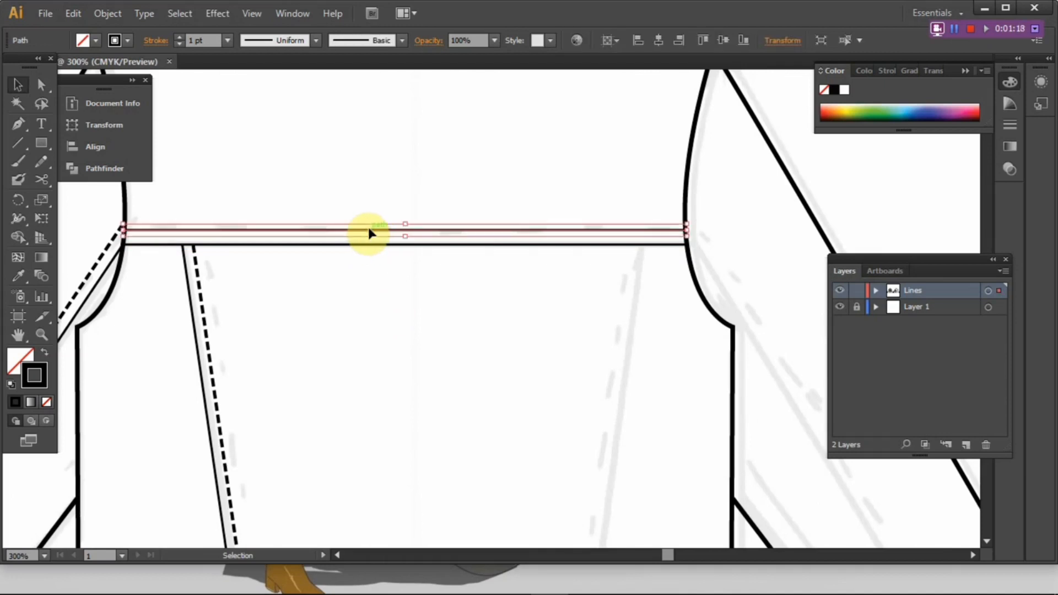
key(i)
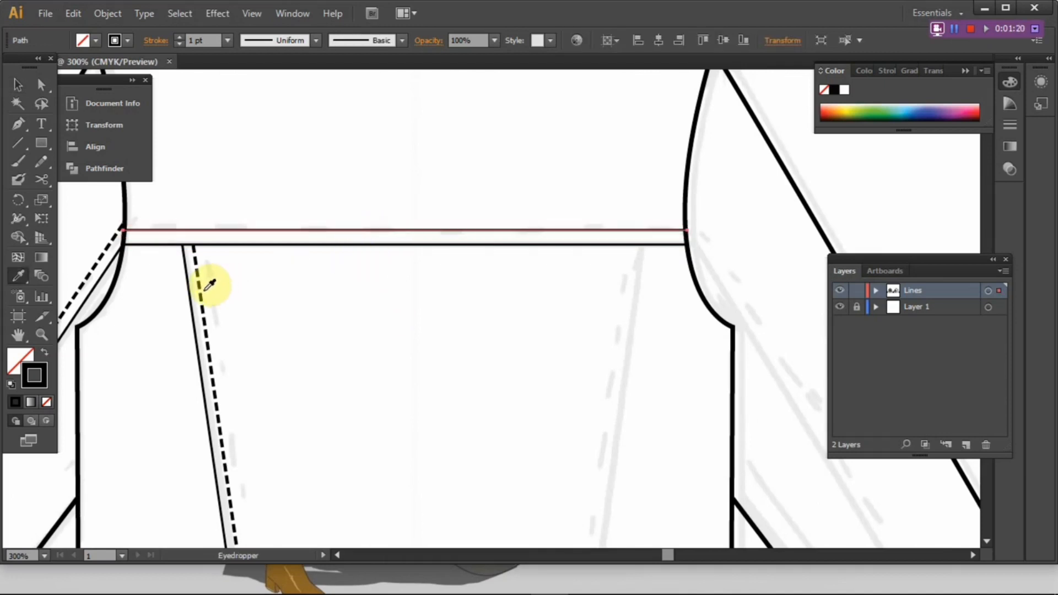
click(208, 284)
key(v)
click(404, 40)
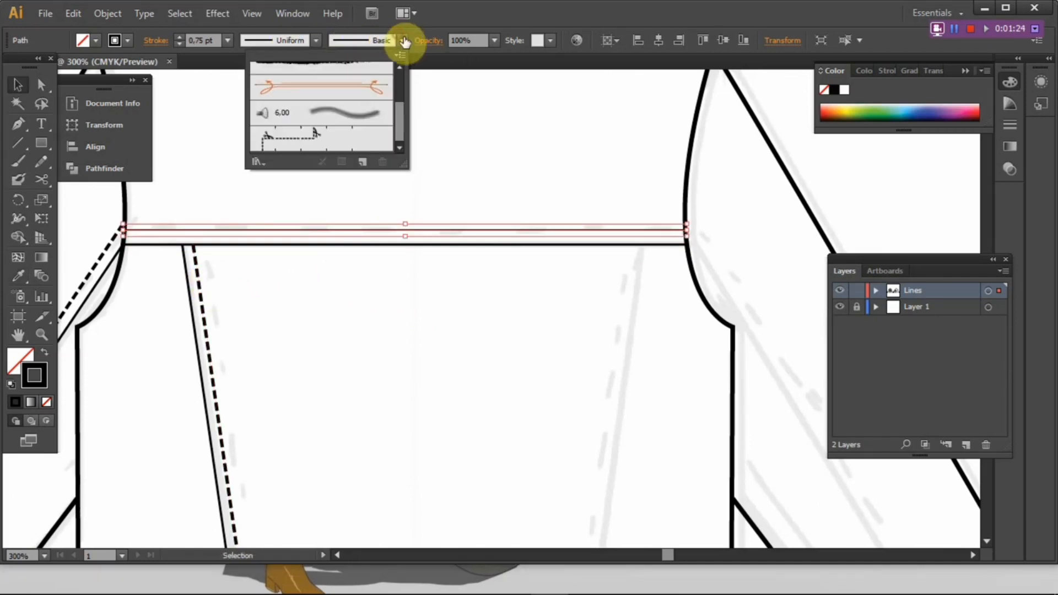
click(330, 133)
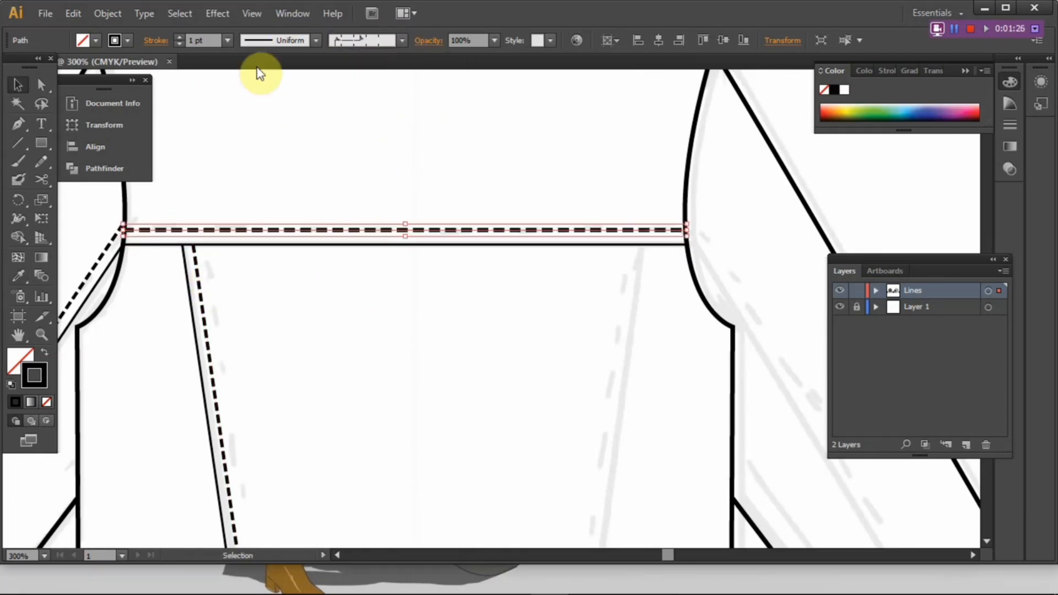
click(227, 39)
click(244, 80)
click(285, 128)
Try to select the left sleeve's inner seam line and its stitching together with the cuff button.
scroll(318, 176, down, 2)
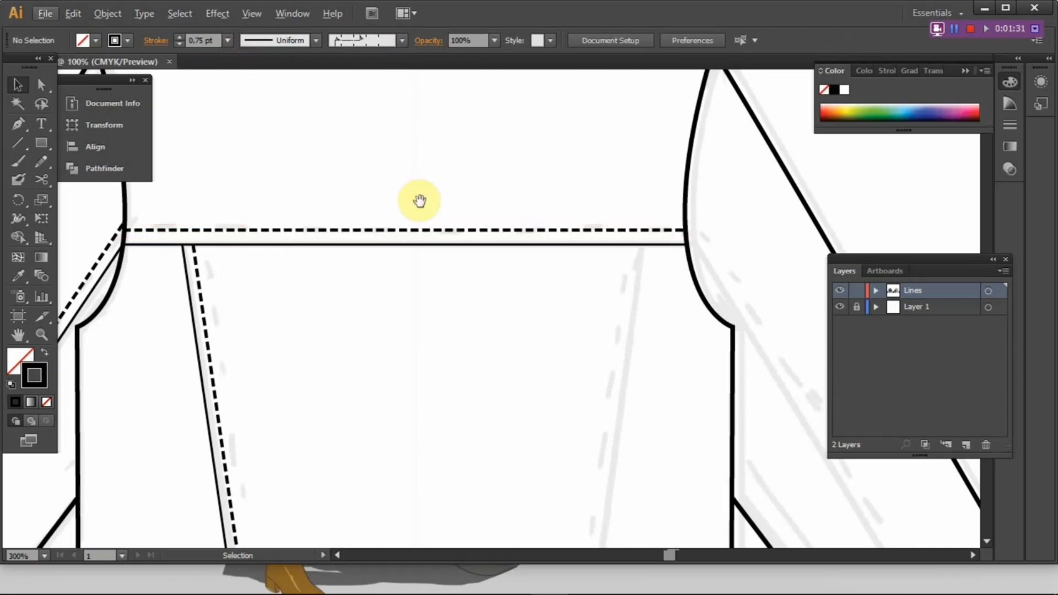
drag(444, 177, 441, 217)
drag(365, 301, 462, 331)
scroll(434, 317, up, 2)
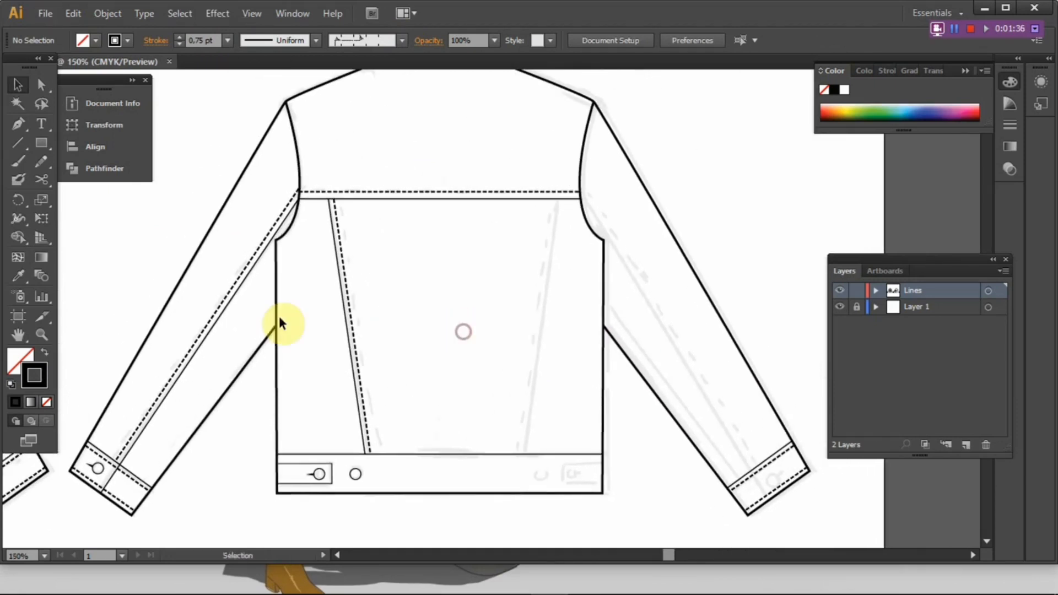
drag(206, 337, 194, 324)
key(ctrl+z)
click(232, 350)
drag(238, 357, 189, 327)
click(219, 353)
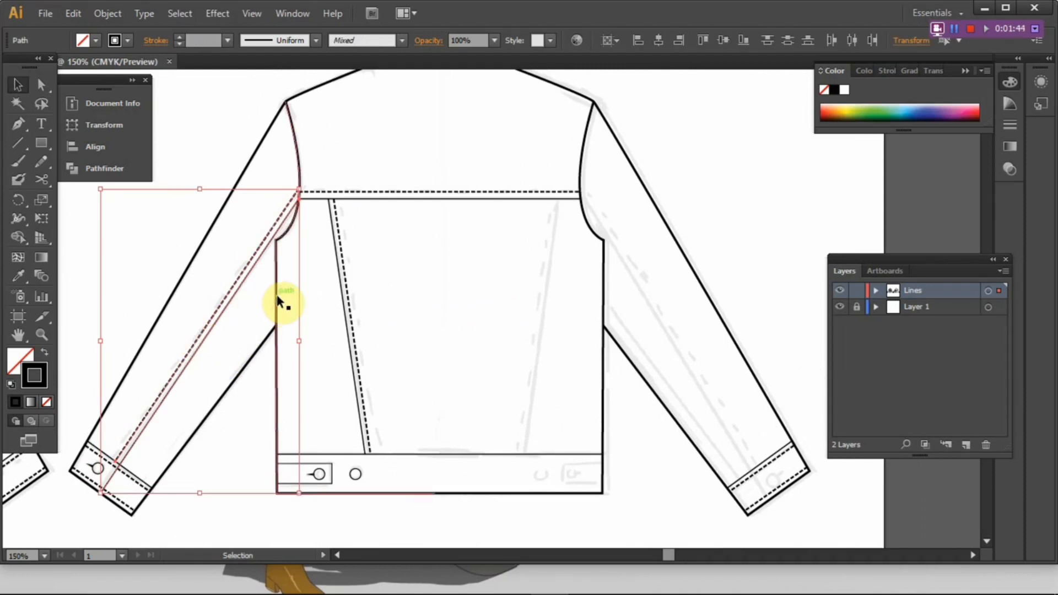
key(a)
click(101, 471)
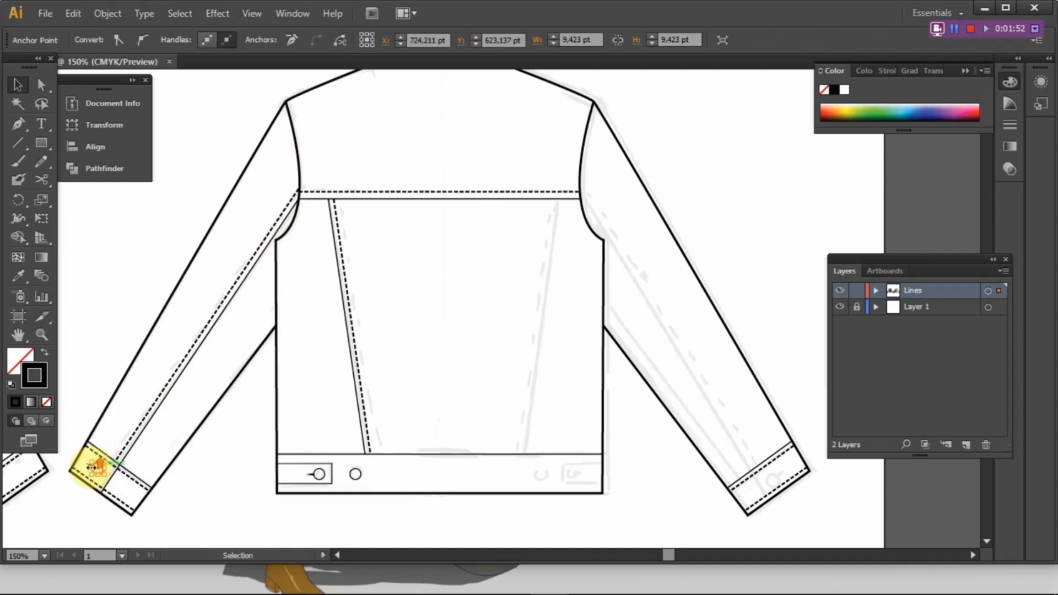
Select the left cuff button with its buttonhole, the left sleeve's inner seam line and its dashed stitching together.
scroll(92, 467, up, 2)
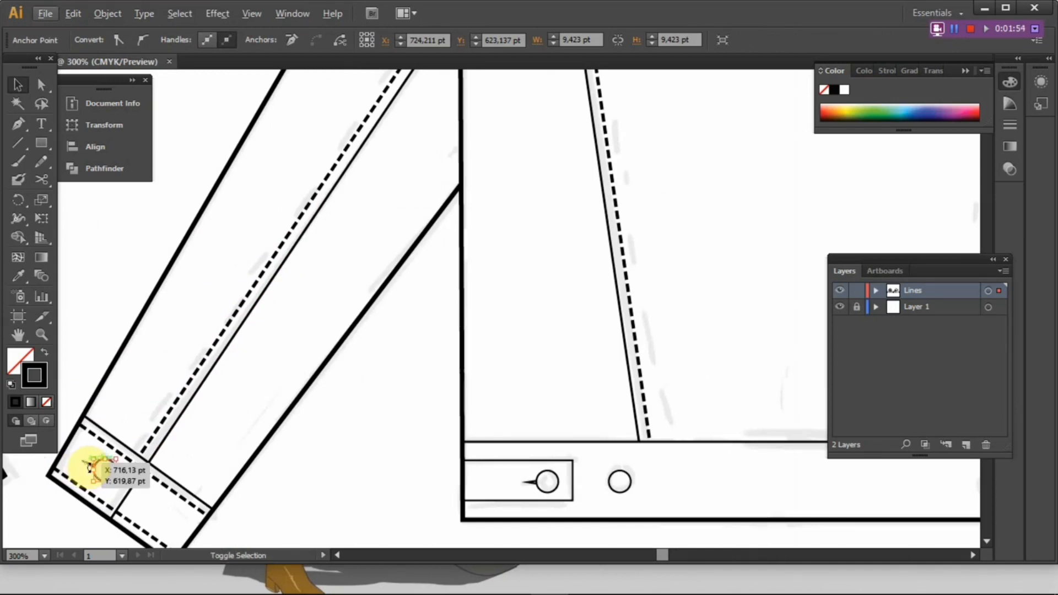
click(79, 393)
click(89, 465)
shift+click(107, 478)
shift+click(160, 438)
shift+click(225, 455)
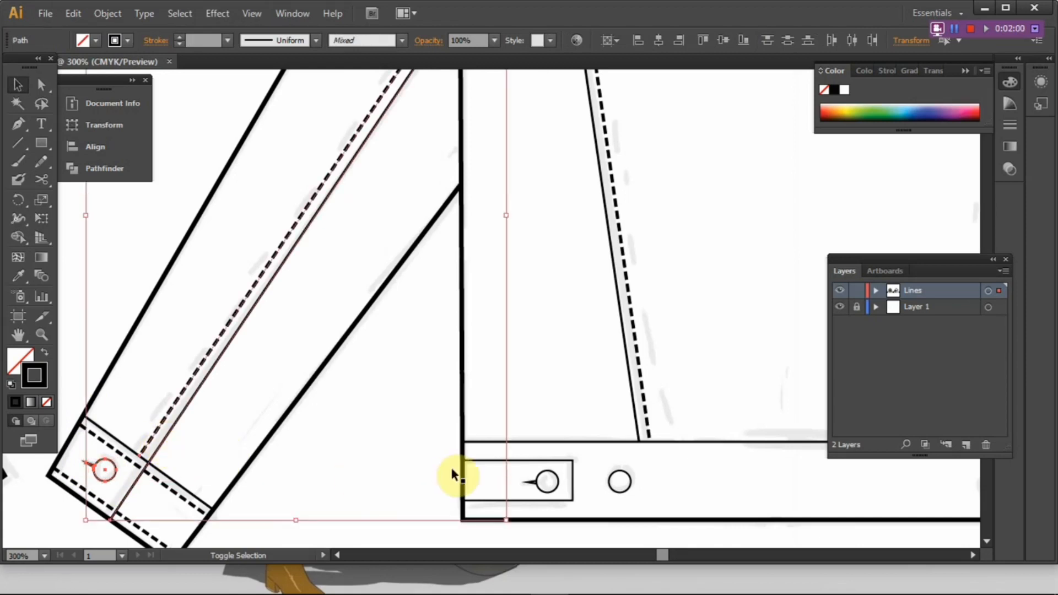
Add the left waistband tab, its buttons and the left panel seam with its stitching to the selection, and group everything.
shift+click(568, 479)
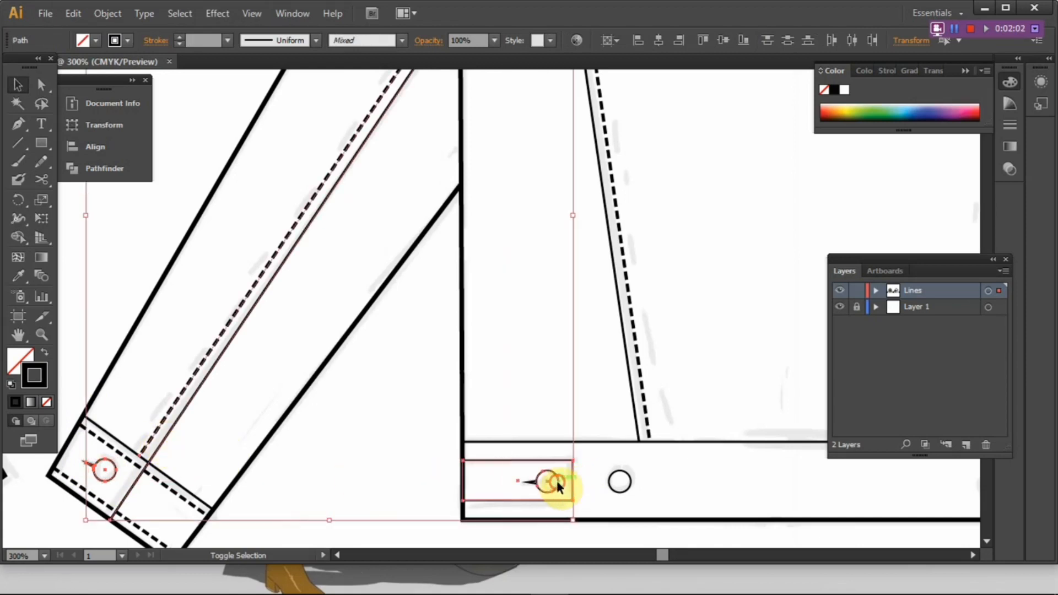
scroll(553, 479, right, 4)
scroll(553, 479, up, 1)
shift+click(529, 446)
shift+click(531, 444)
scroll(579, 426, down, 3)
drag(580, 429, 557, 422)
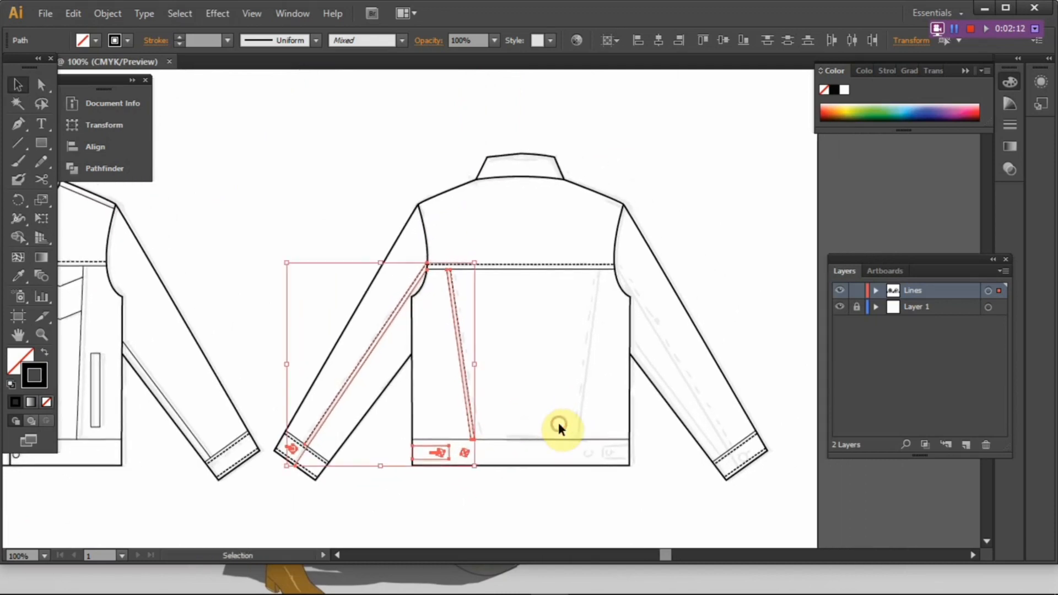
key(ctrl+g)
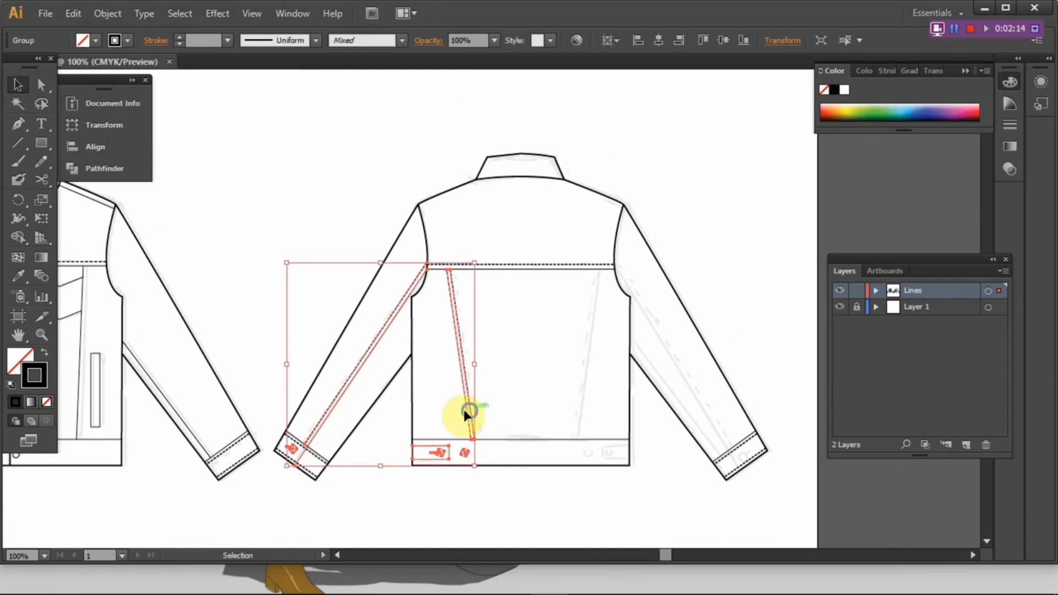
Create a mirrored copy of the grouped left-side details by reflecting them across the vertical axis.
right_click(464, 409)
mouse_move(538, 521)
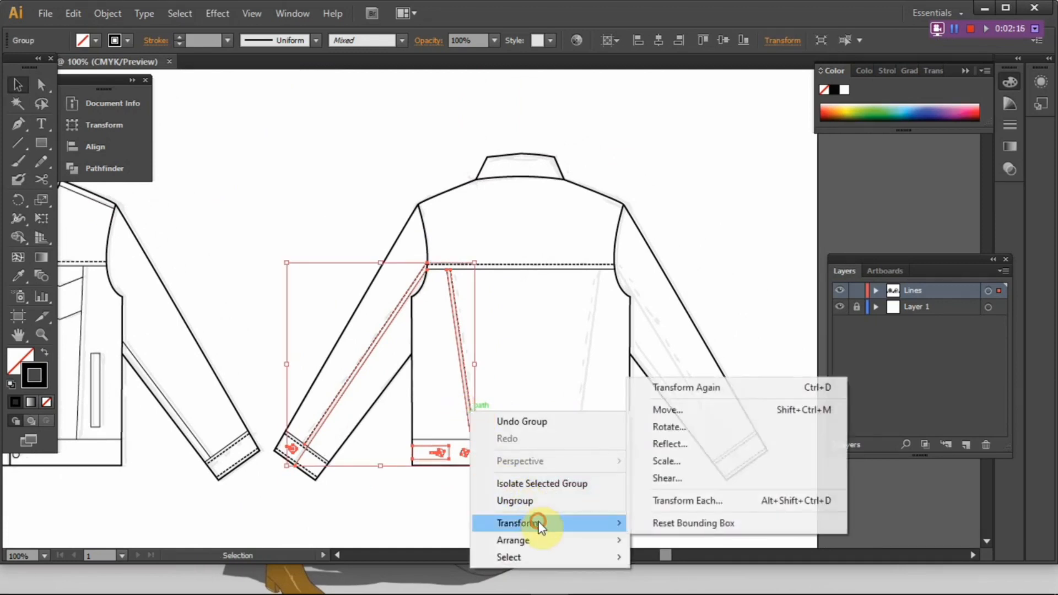
click(676, 450)
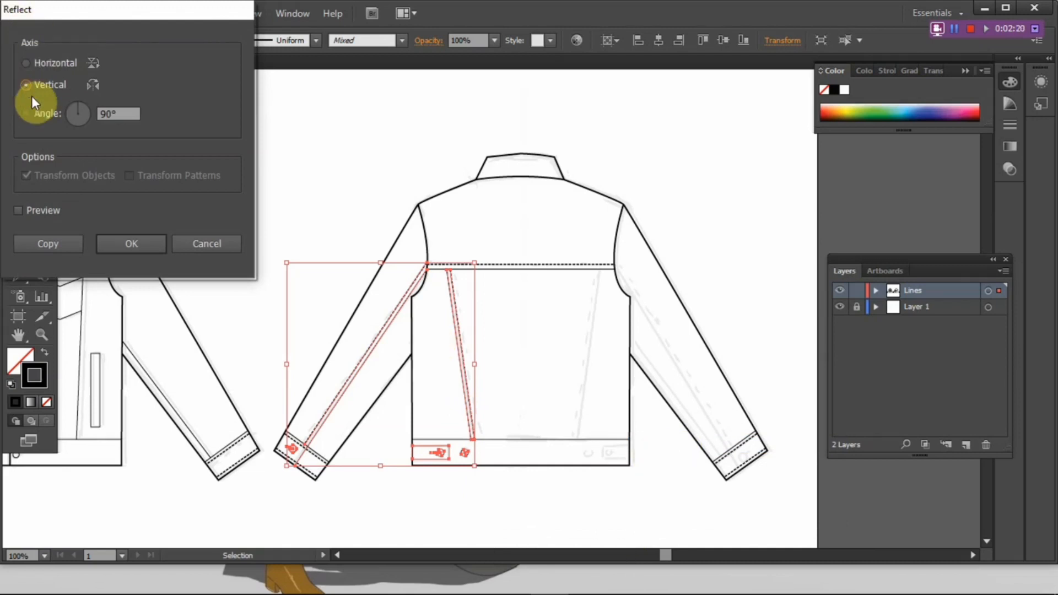
click(50, 241)
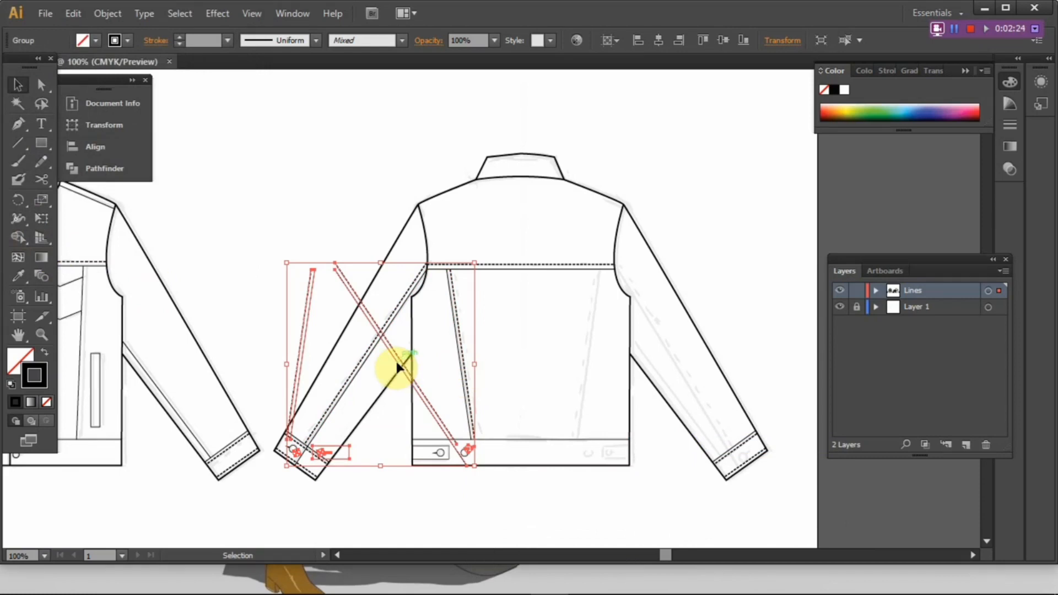
Place the mirrored group on the jacket's right half so its sleeve lines meet the yoke ends at the right armhole.
drag(399, 359, 616, 456)
scroll(645, 379, up, 3)
drag(689, 379, 609, 468)
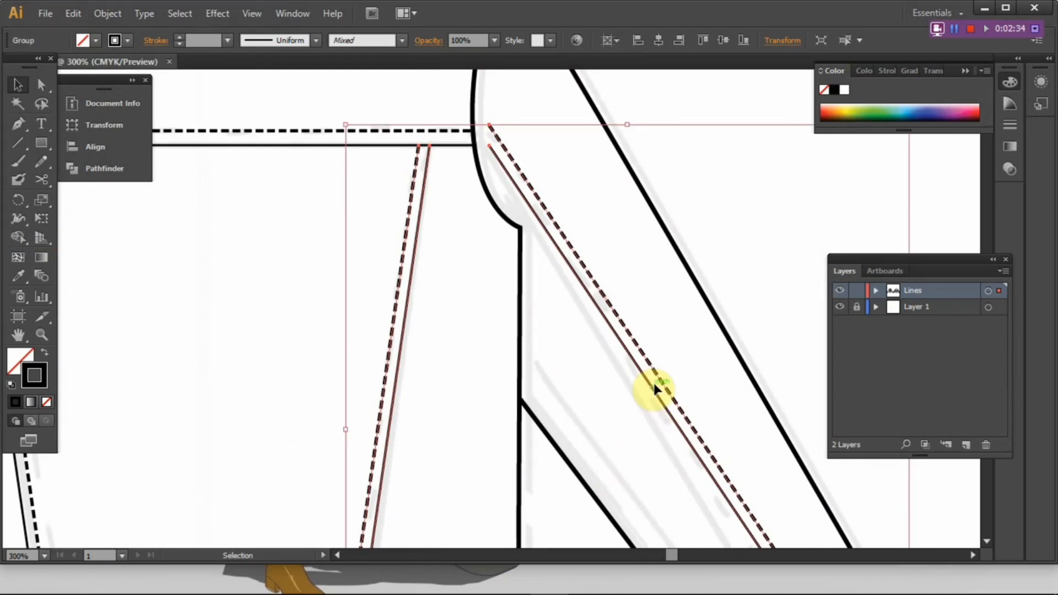
drag(652, 381, 633, 379)
scroll(560, 236, up, 2)
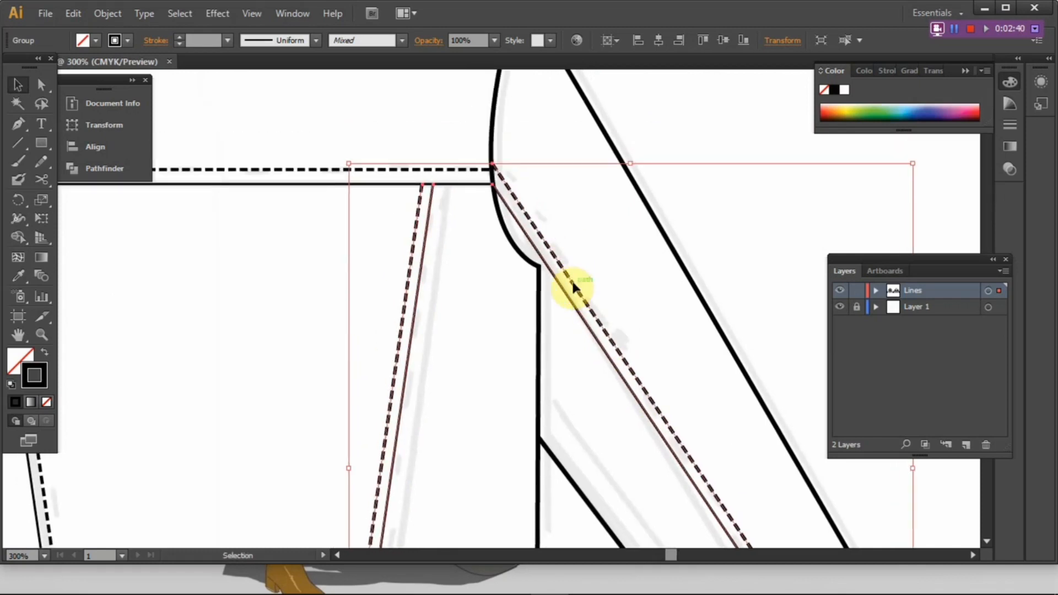
drag(502, 194, 521, 213)
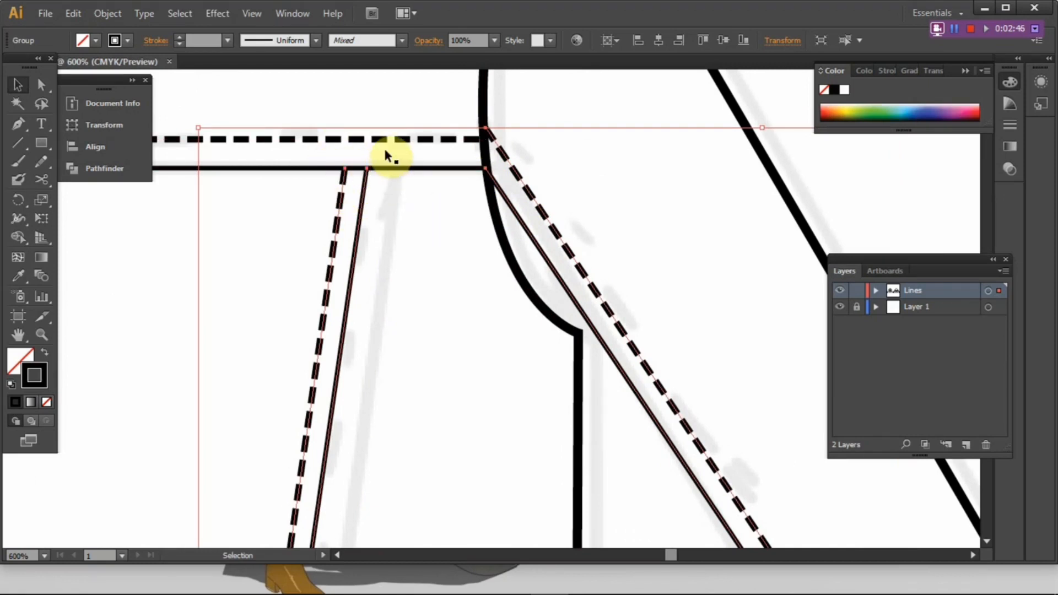
click(404, 209)
Examine the mirrored details across the back view and compare them with the front view.
scroll(429, 217, down, 3)
drag(447, 303, 447, 179)
scroll(420, 324, down, 1)
drag(420, 325, 571, 373)
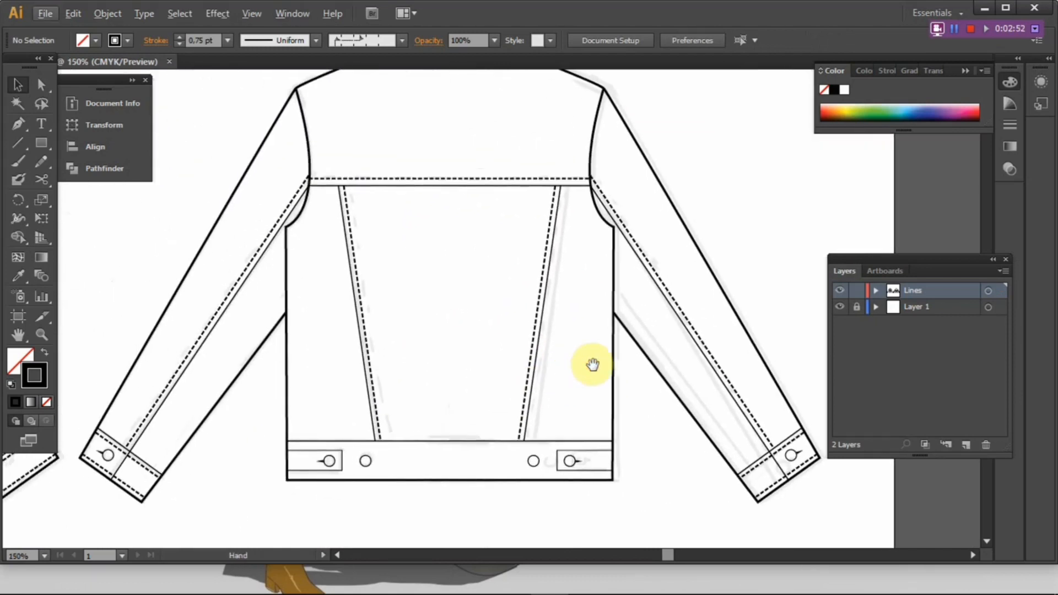
scroll(592, 364, down, 1)
drag(307, 428, 536, 435)
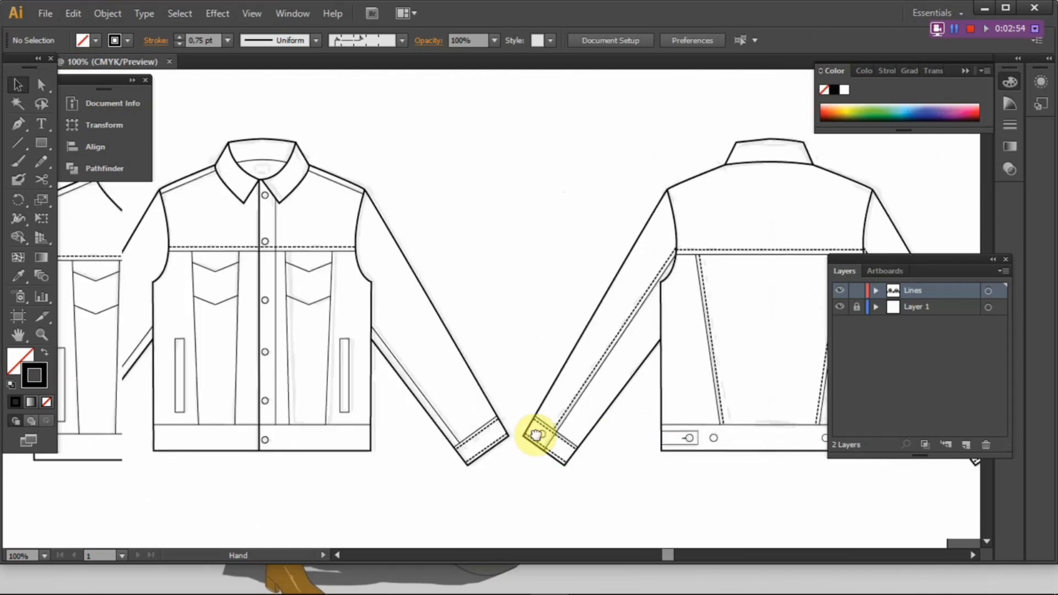
drag(638, 425, 267, 316)
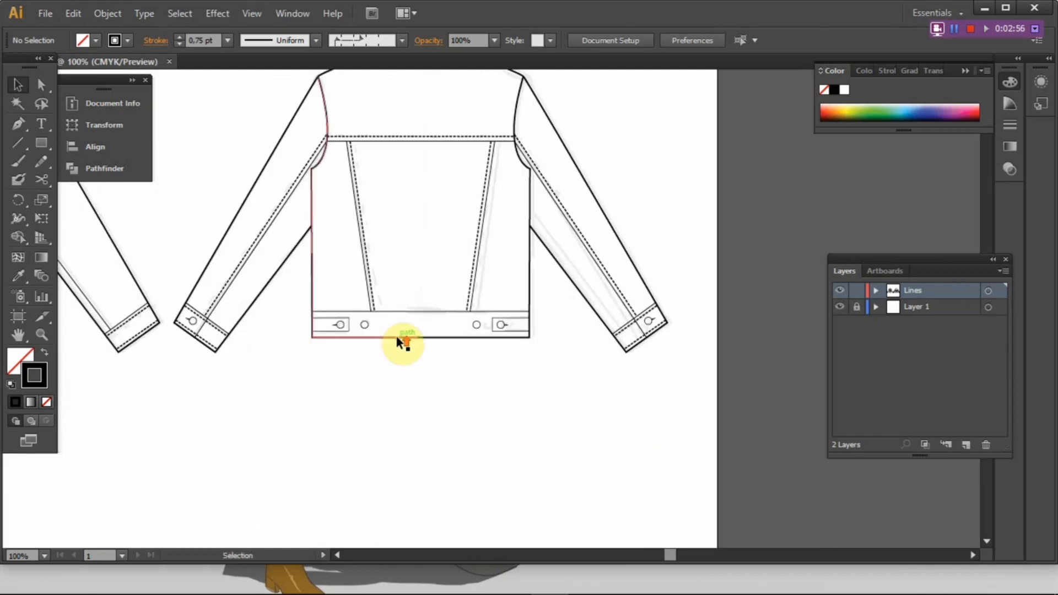
Move the right body outline's end point at the hem centre onto the left outline's end point.
scroll(404, 333, up, 3)
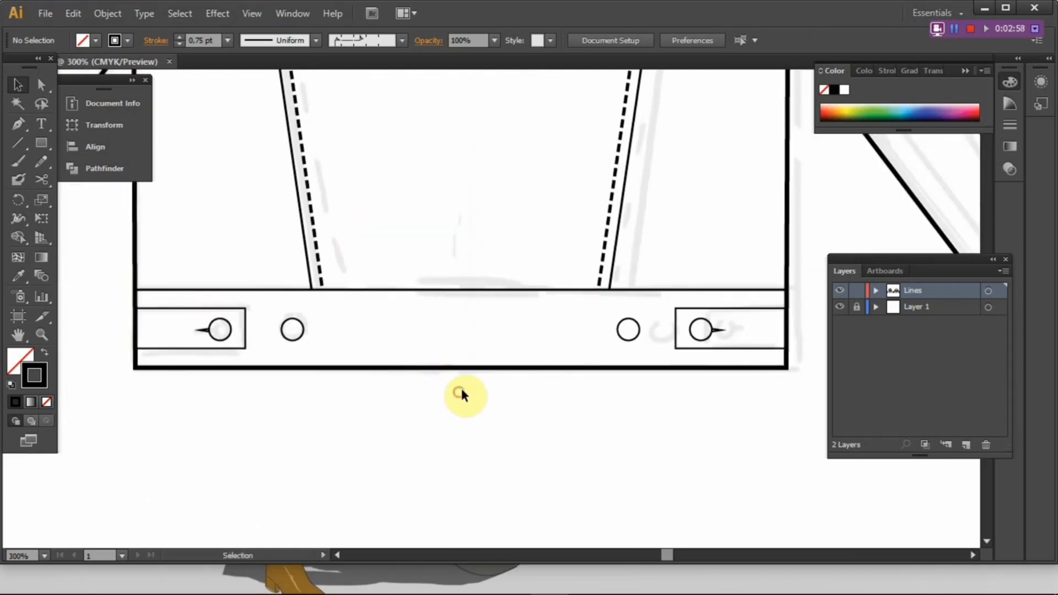
click(459, 368)
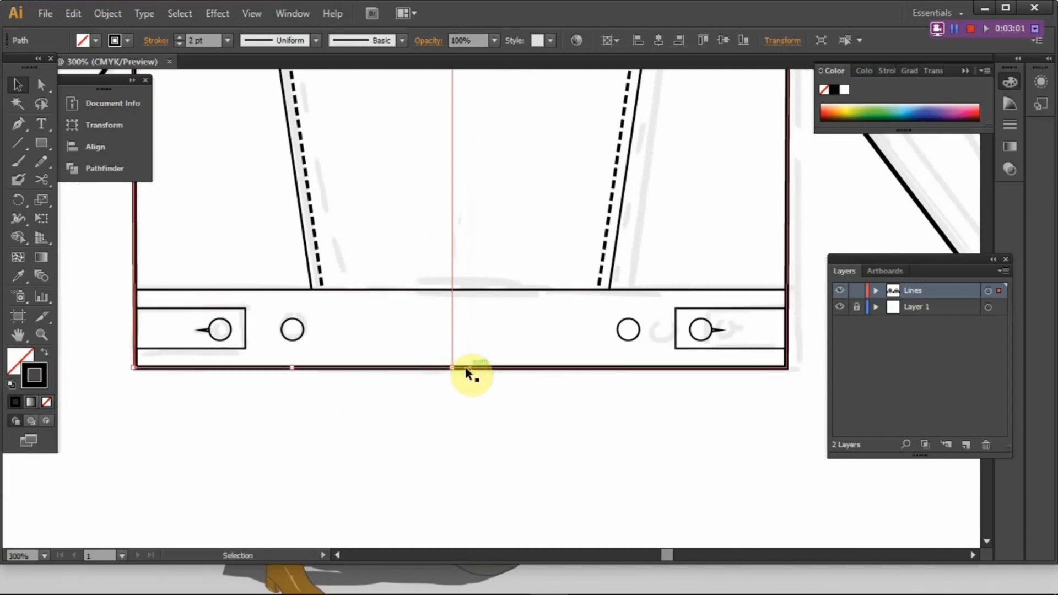
drag(464, 389, 444, 356)
scroll(468, 382, up, 2)
click(457, 374)
click(453, 353)
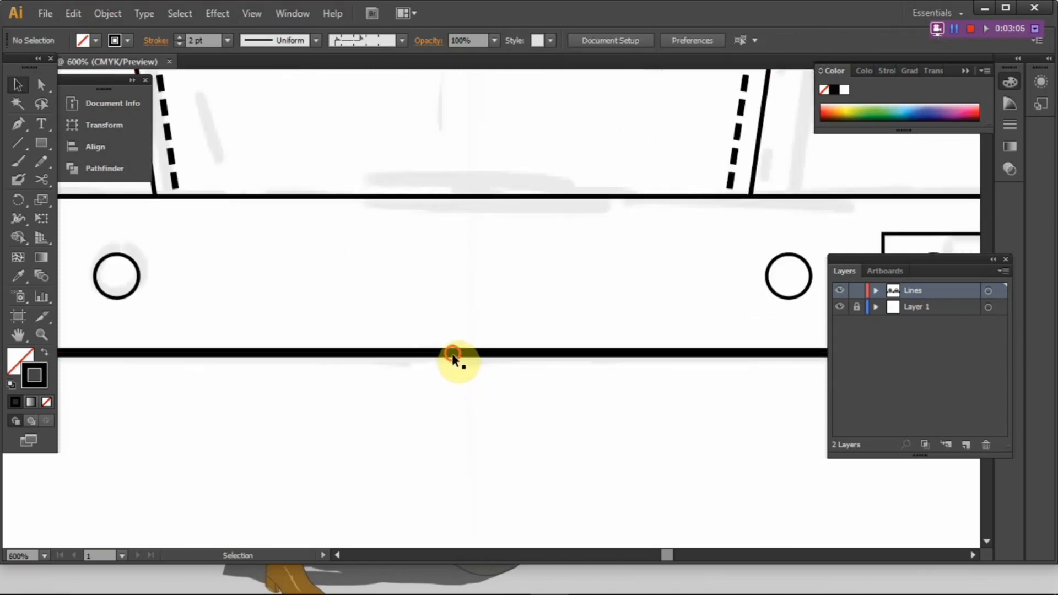
key(a)
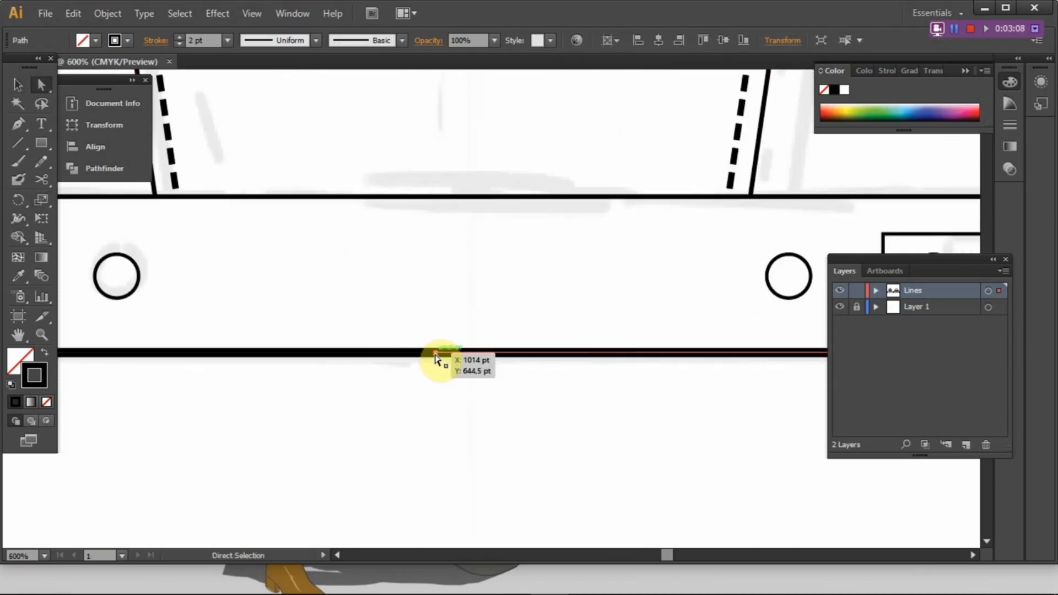
mouse_move(435, 356)
mouse_down()
mouse_move(473, 359)
mouse_move(433, 355)
mouse_move(472, 354)
mouse_move(446, 354)
mouse_up()
Join the two body outline halves at the hem centre, test the joined point by moving it and undo that move.
click(484, 383)
click(458, 379)
click(462, 377)
click(448, 354)
right_click(448, 353)
click(482, 440)
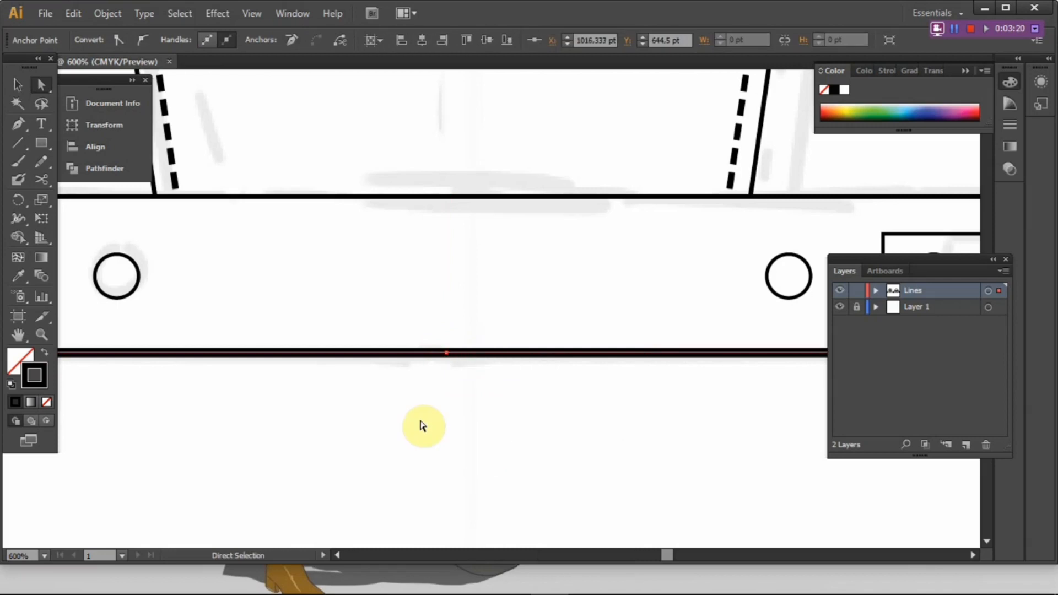
click(297, 236)
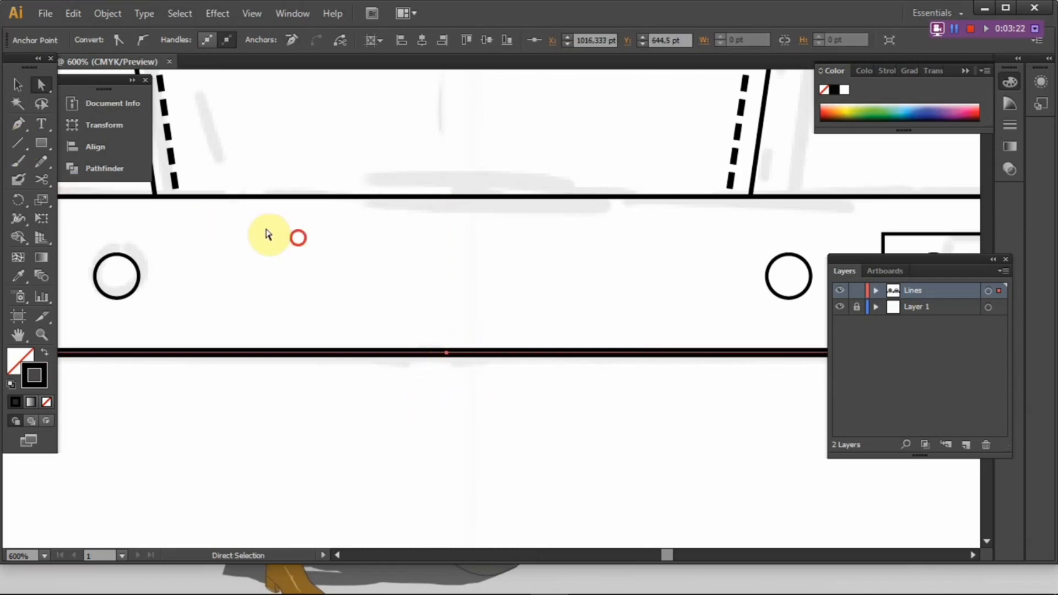
drag(445, 356, 448, 378)
key(ctrl+z)
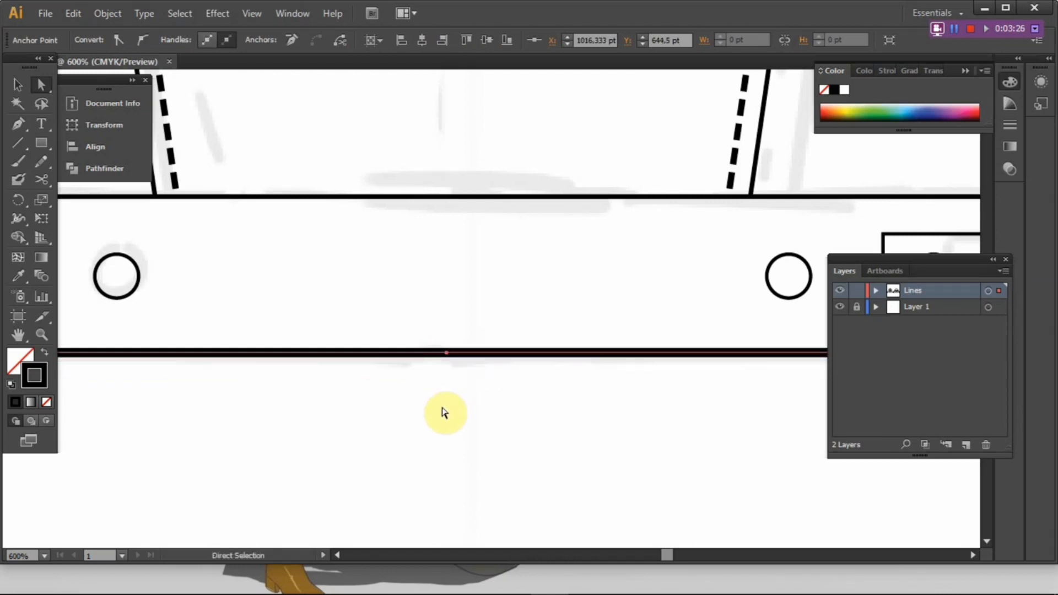
Delete the extra anchor point at the hem centre and check that the body outline is one path.
drag(18, 123, 57, 160)
click(446, 357)
click(43, 94)
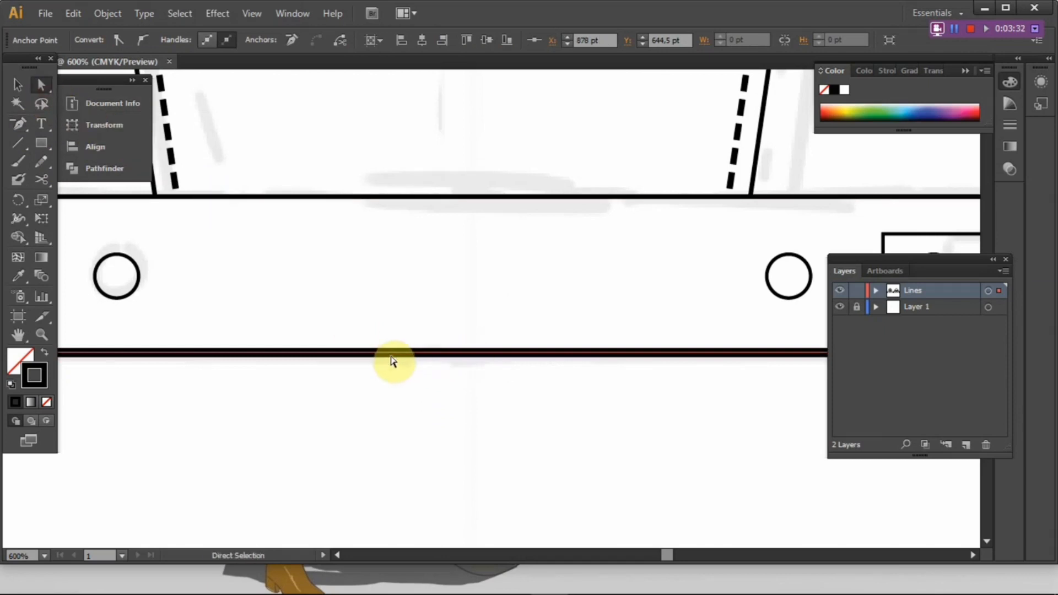
click(504, 300)
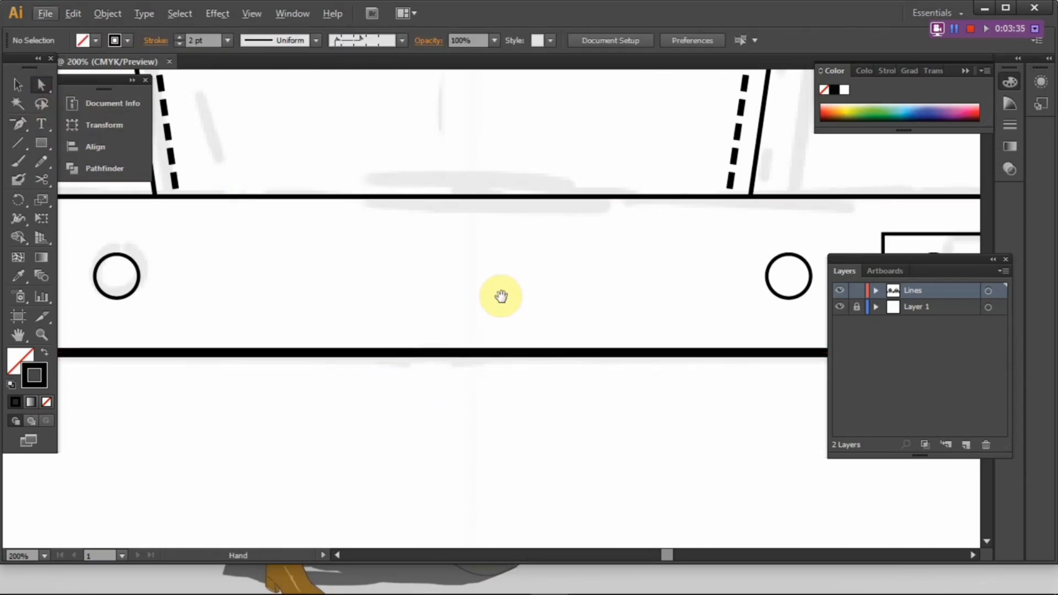
scroll(501, 297, down, 3)
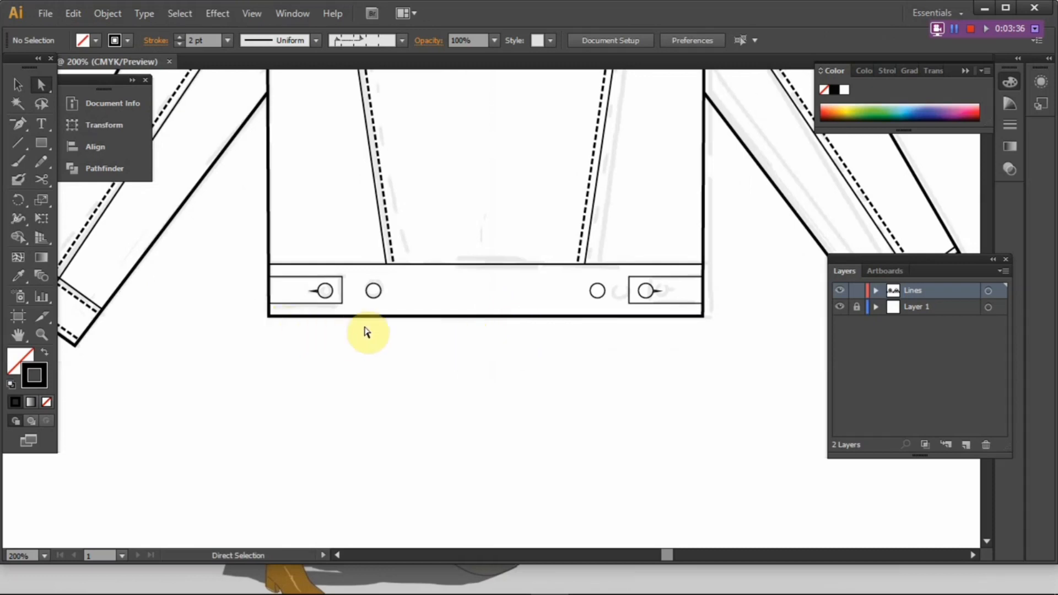
click(487, 318)
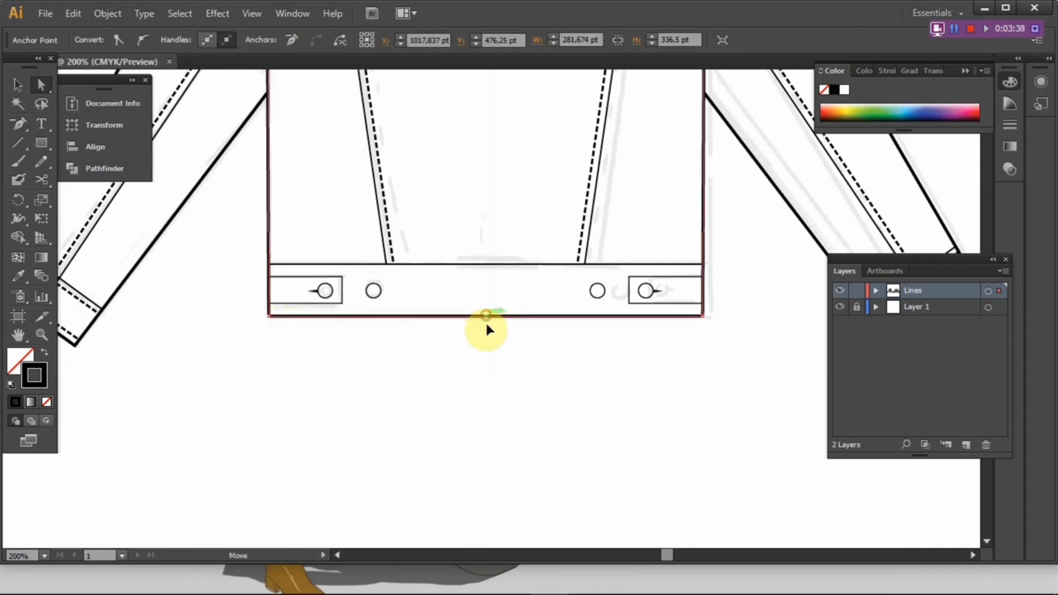
click(492, 395)
scroll(413, 337, down, 3)
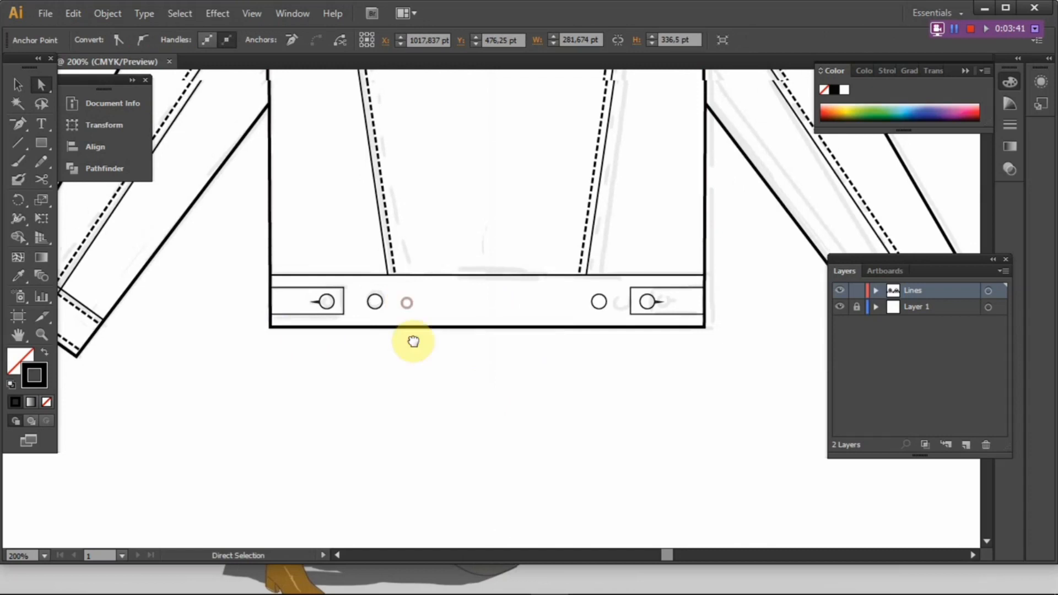
Hide Layer 1 with the pencil sketch, leaving only the Lines layer on view.
click(23, 86)
drag(338, 257, 482, 222)
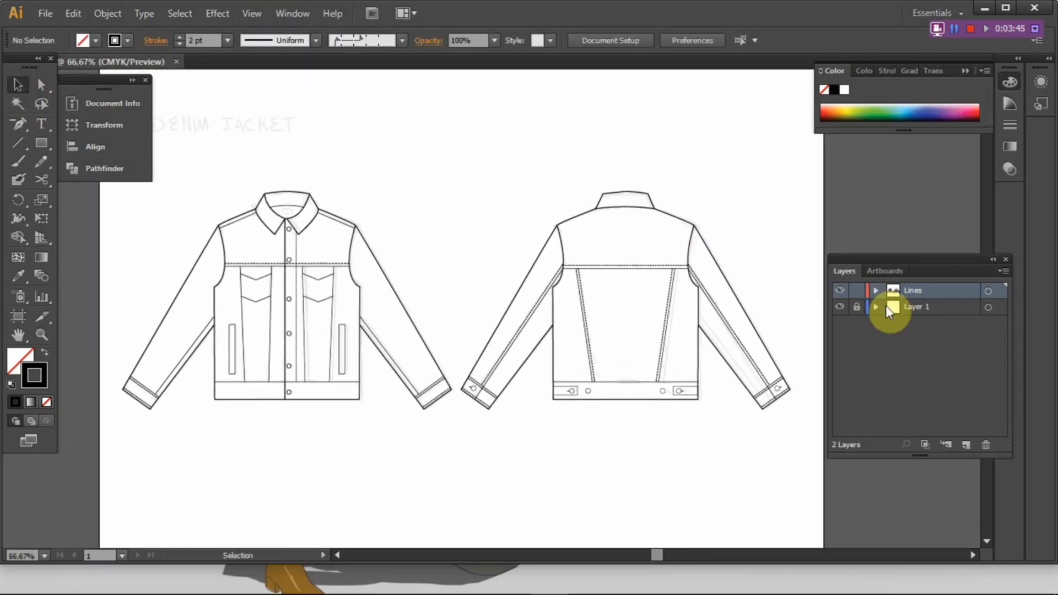
click(840, 307)
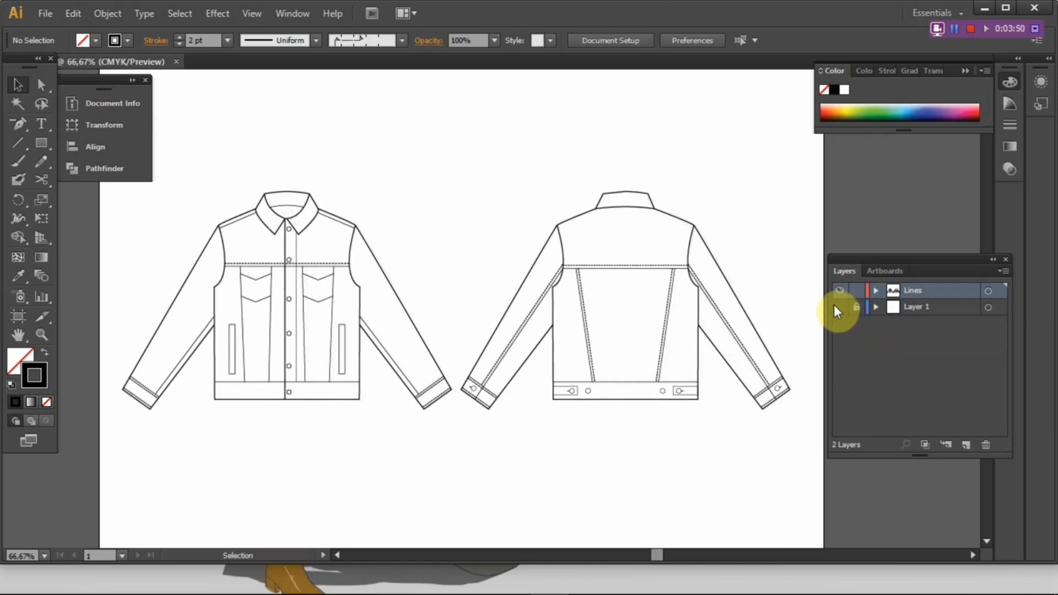
click(841, 307)
Look over the clean line drawing of the front view without the sketch behind it.
scroll(344, 299, up, 3)
drag(314, 292, 567, 379)
scroll(481, 272, up, 1)
drag(573, 220, 573, 246)
scroll(609, 320, down, 2)
scroll(573, 246, down, 1)
drag(582, 331, 514, 238)
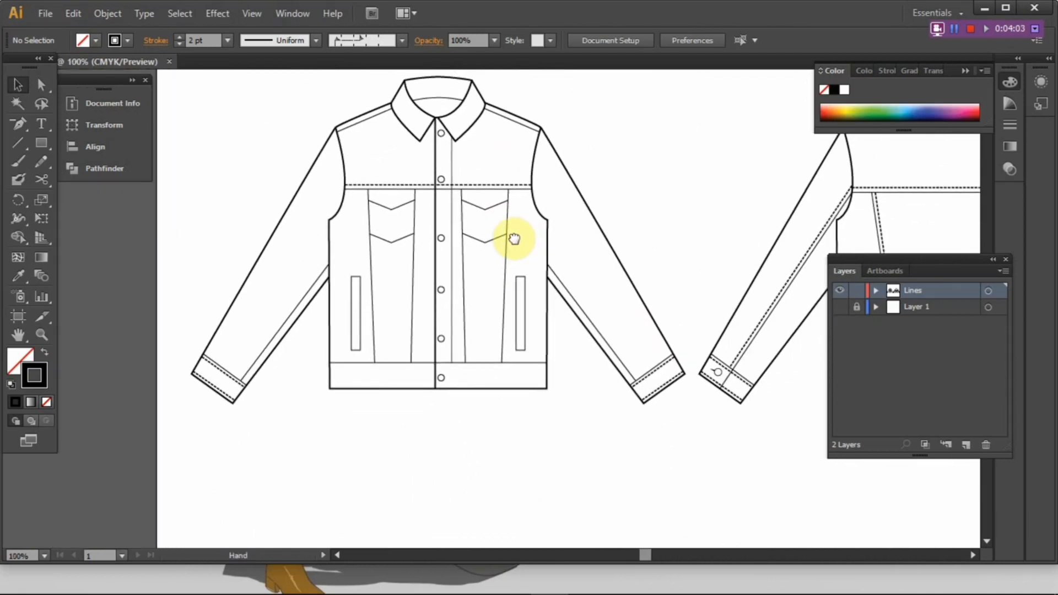
Inspect the stroke weight of the front view's right side outline below the armhole against the thinner seam lines.
scroll(545, 234, up, 3)
click(547, 225)
click(580, 222)
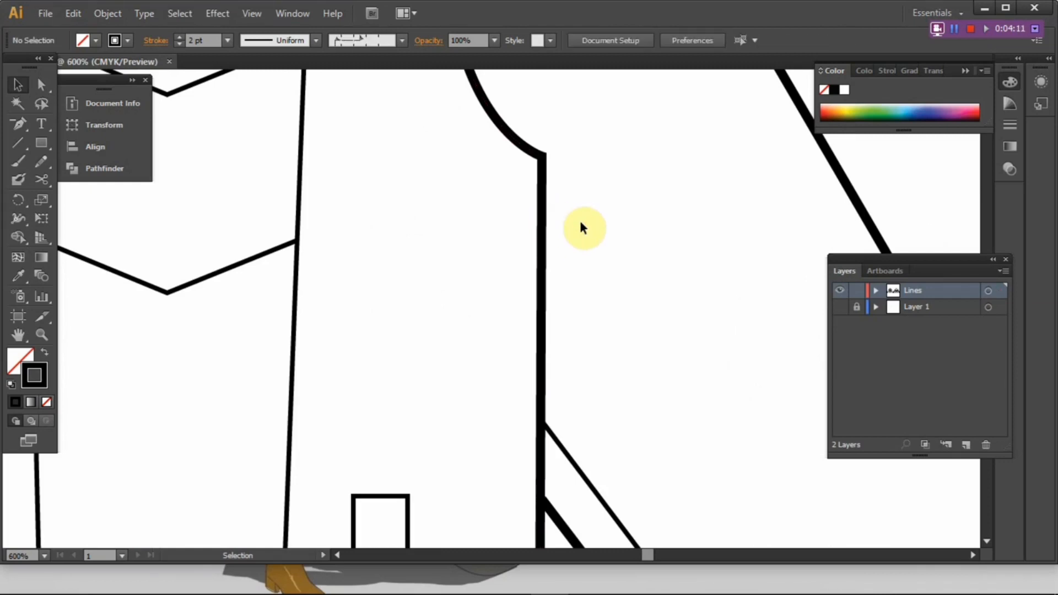
click(540, 227)
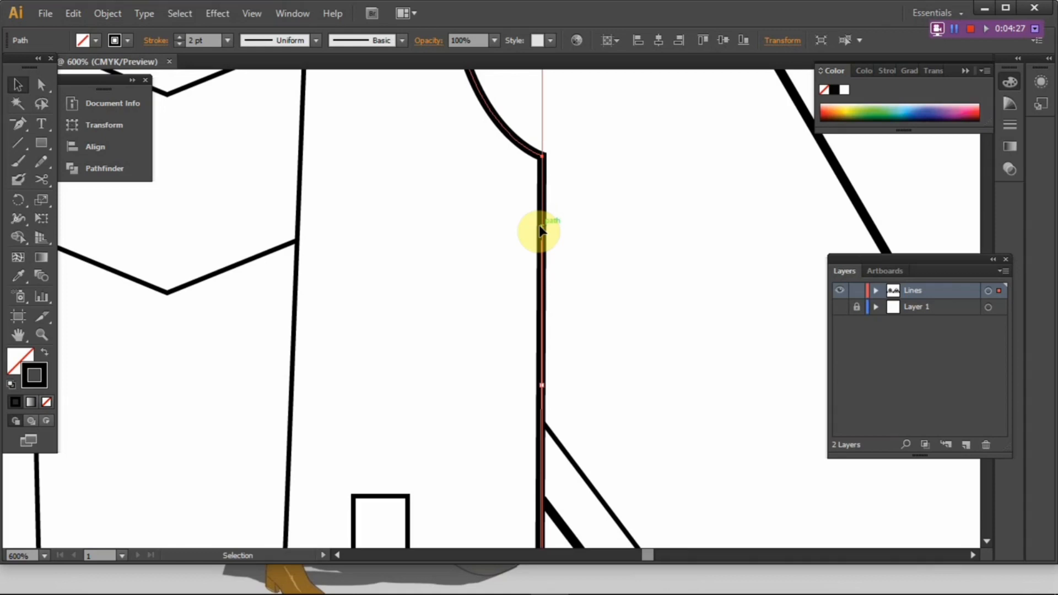
click(556, 218)
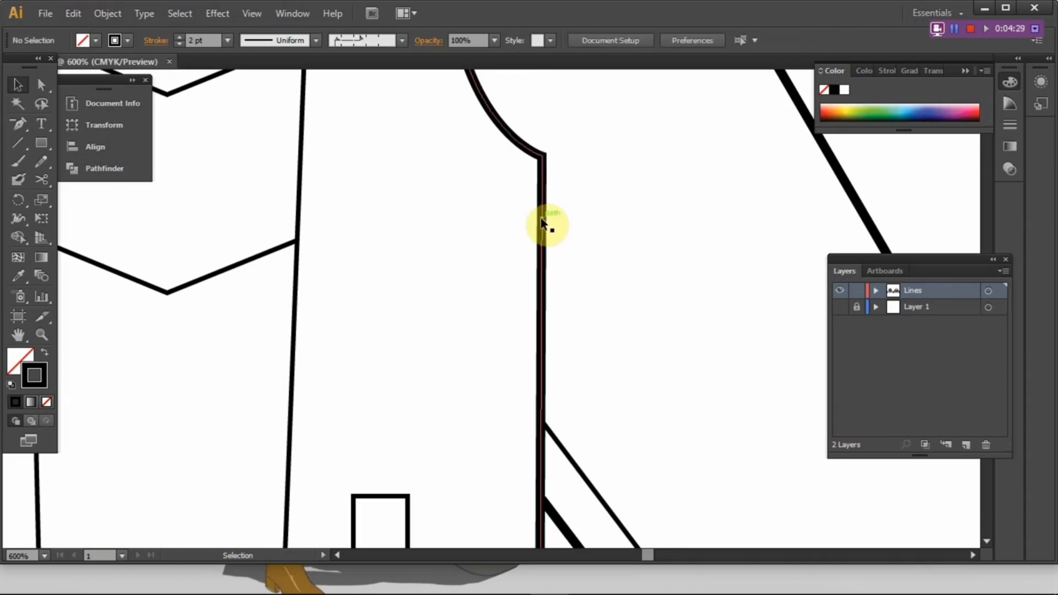
click(541, 221)
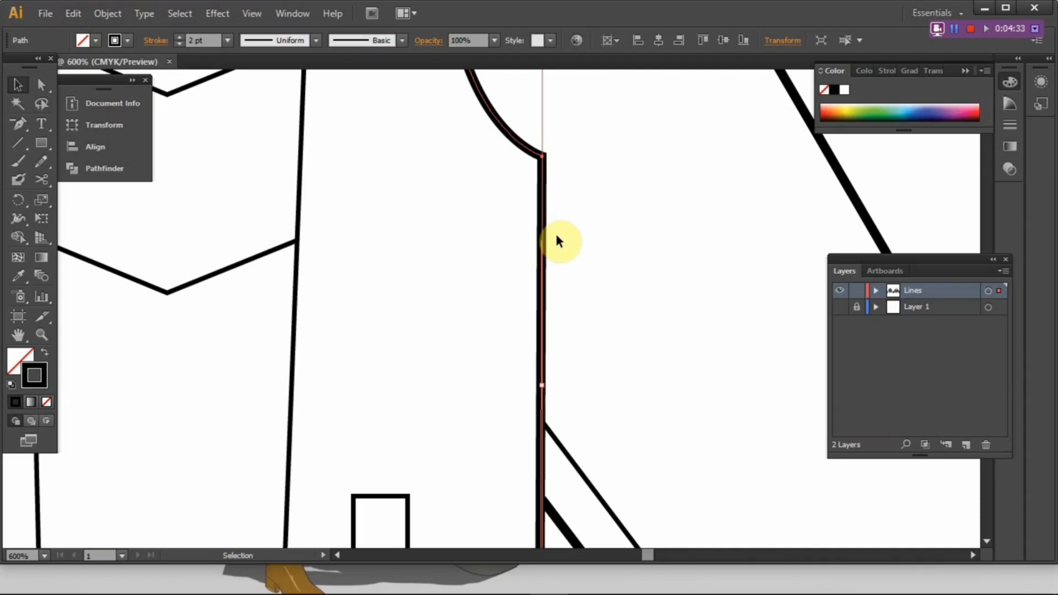
click(560, 236)
Select the entire front view jacket, scale it down proportionally and view its line weights up close.
scroll(560, 233, down, 4)
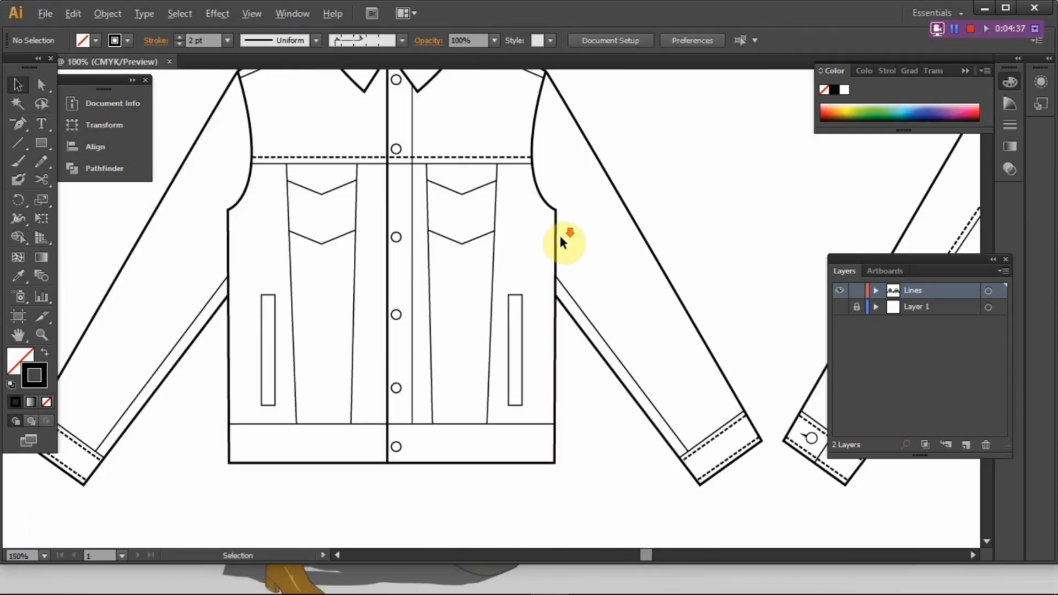
scroll(558, 233, down, 1)
drag(706, 408, 184, 95)
scroll(399, 157, down, 2)
drag(439, 122, 489, 396)
click(486, 230)
scroll(445, 296, up, 5)
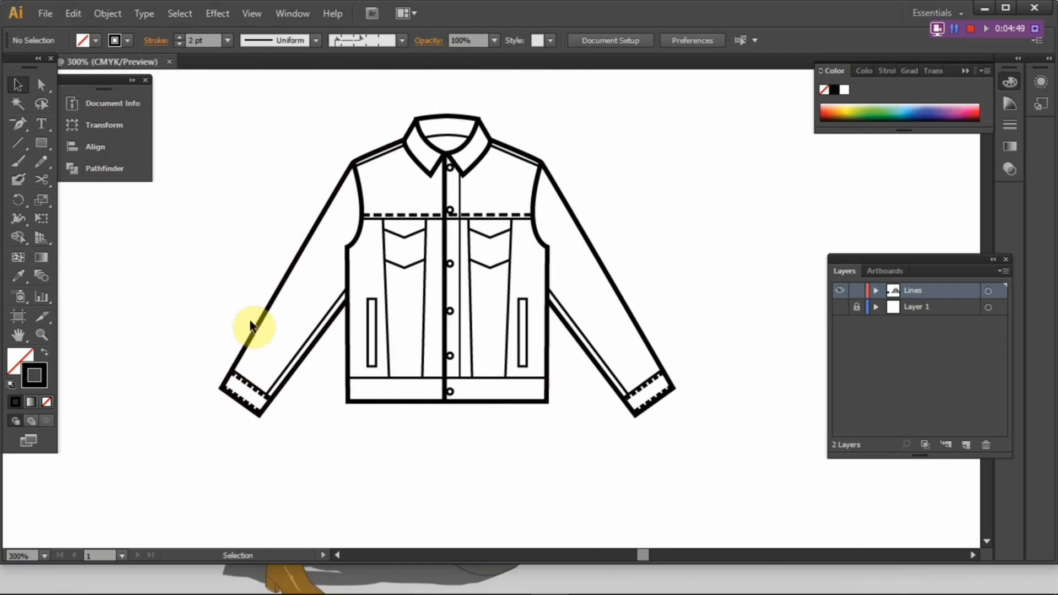
Undo the proportional scaling of the front view jacket and clear the selection.
key(ctrl)
key(ctrl+z)
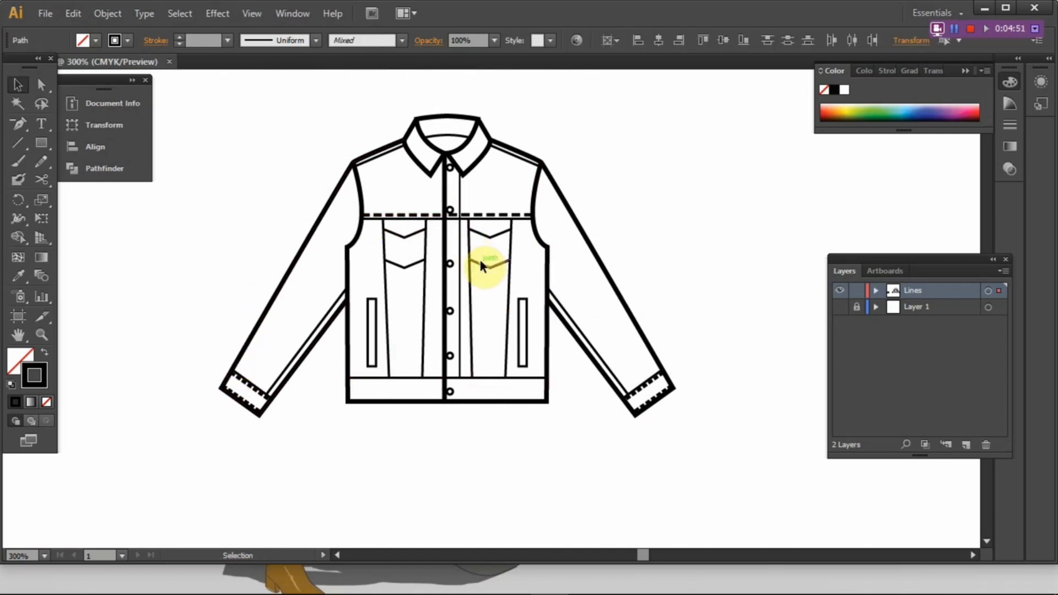
scroll(481, 262, down, 3)
drag(481, 256, 470, 298)
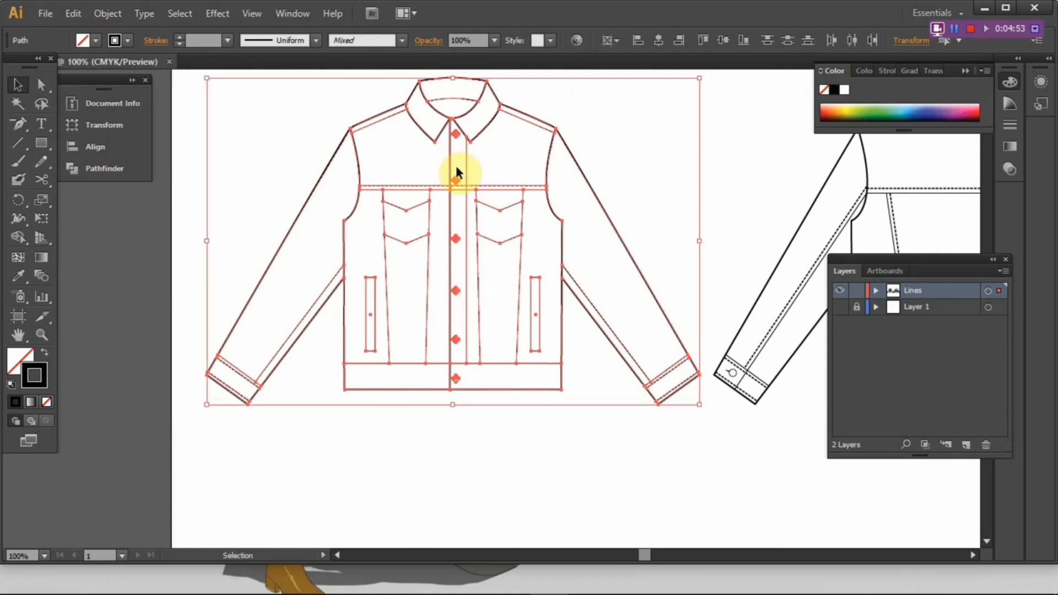
key(ctrl+minus)
key(ctrl+minus)
click(618, 180)
mouse_move(600, 232)
mouse_down()
mouse_move(602, 221)
mouse_move(593, 235)
mouse_up()
scroll(557, 237, up, 2)
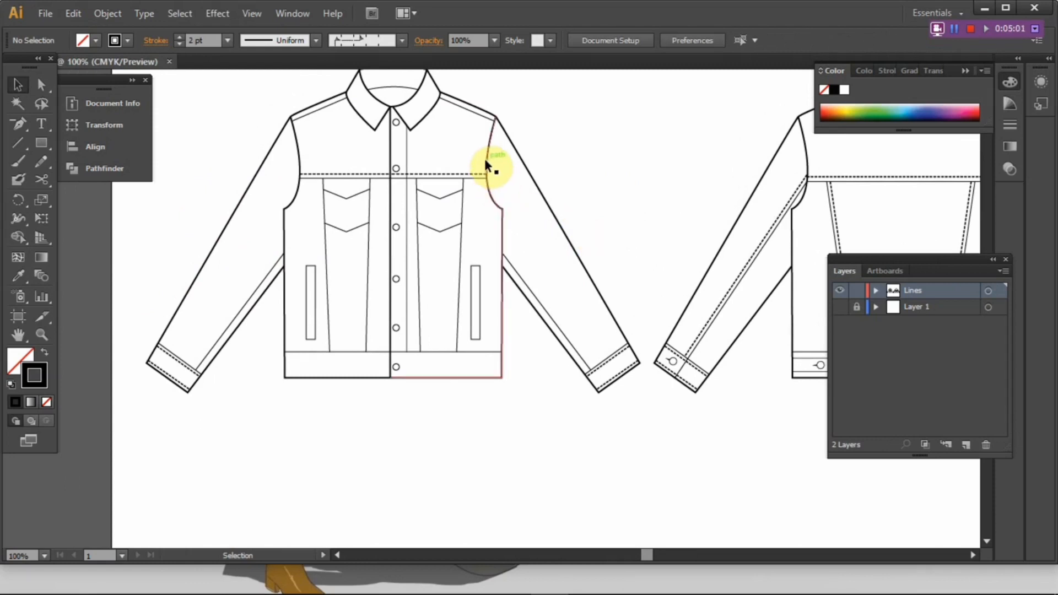
Try to expand the entire front view jacket, including its dashed stitching lines.
drag(522, 134, 528, 158)
click(208, 14)
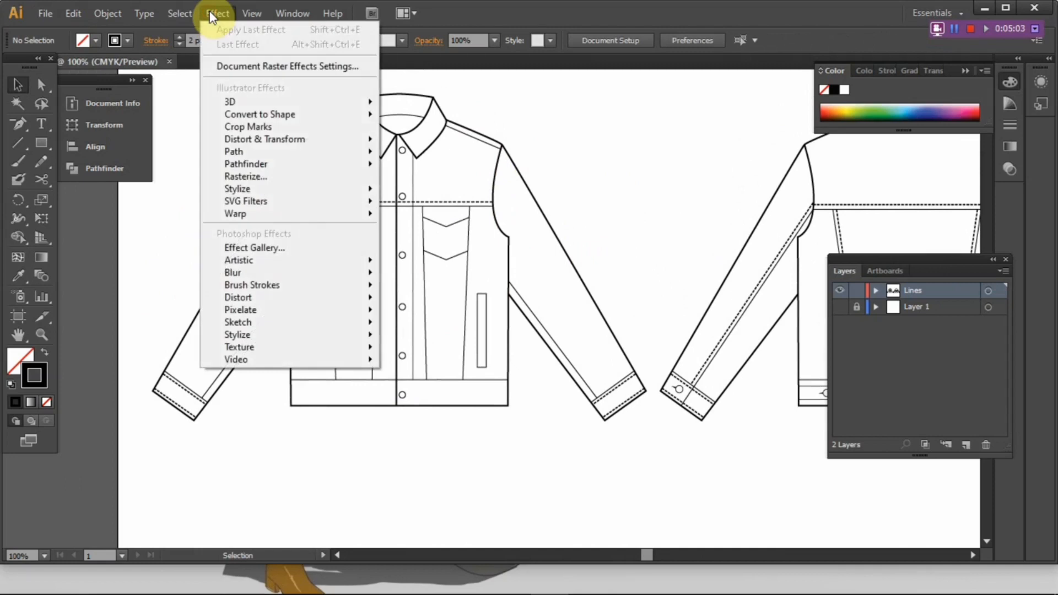
click(107, 13)
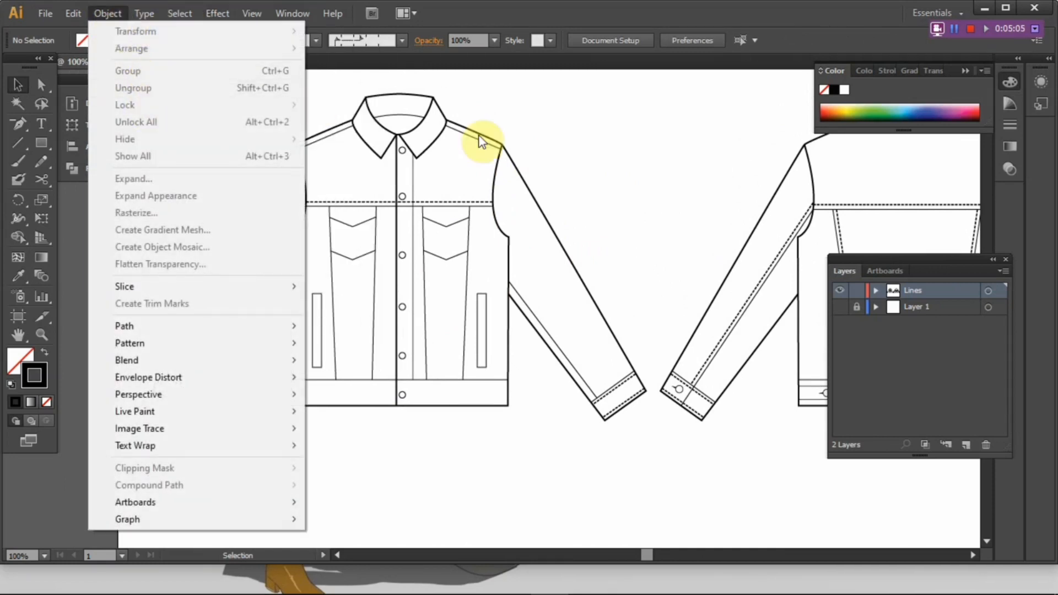
click(573, 149)
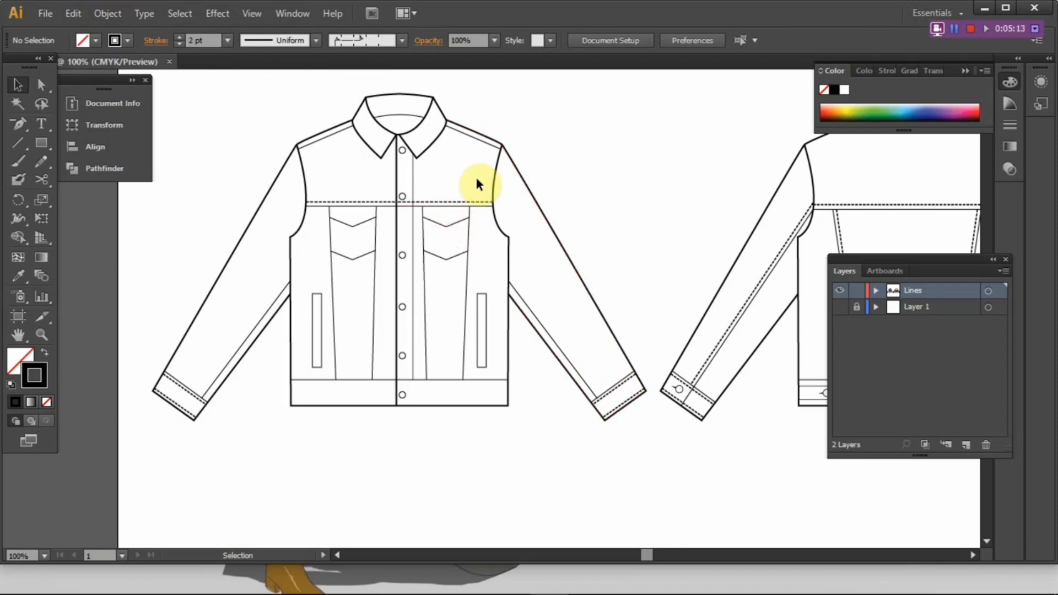
drag(663, 443, 160, 88)
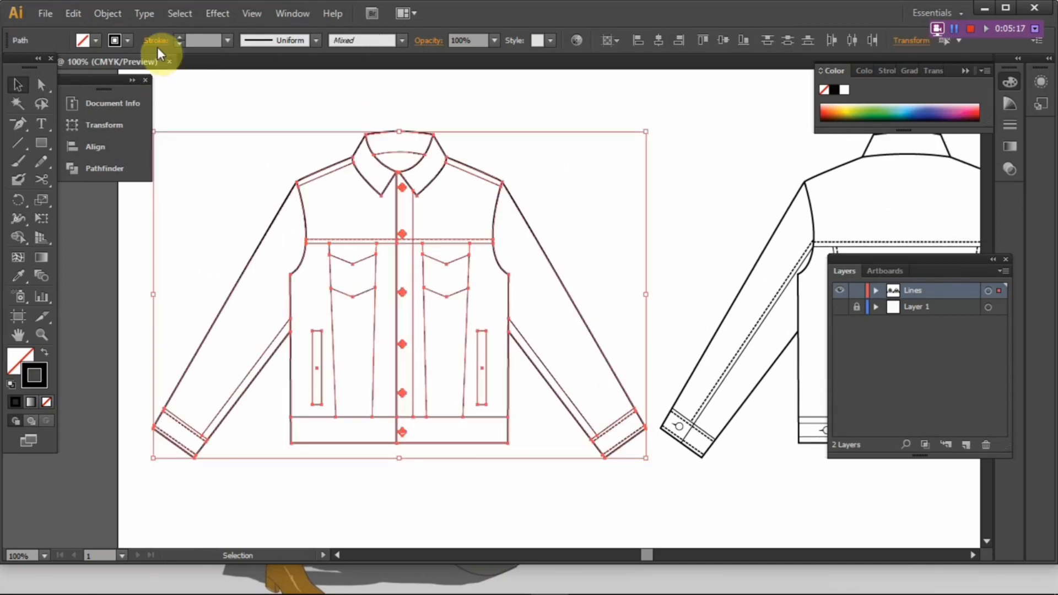
click(114, 13)
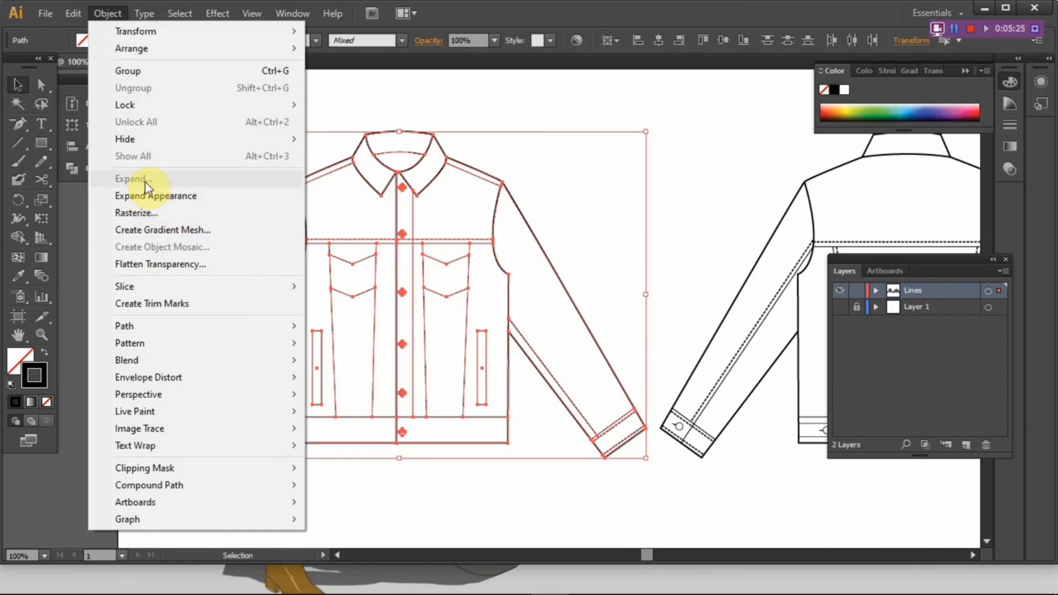
click(329, 106)
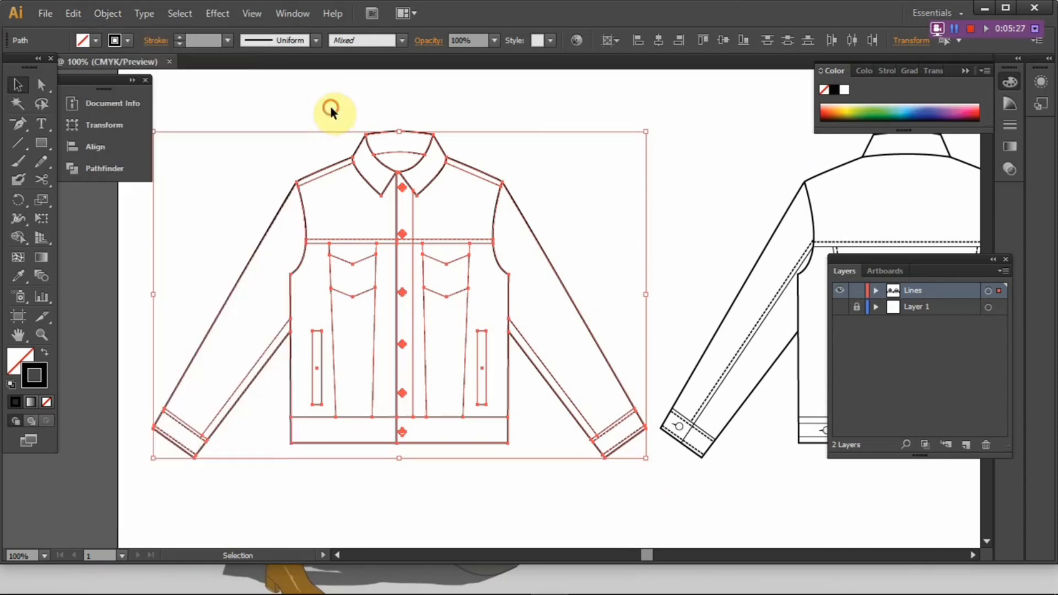
Examine the dashed stitching lines across the front view's chest seam up close.
click(363, 238)
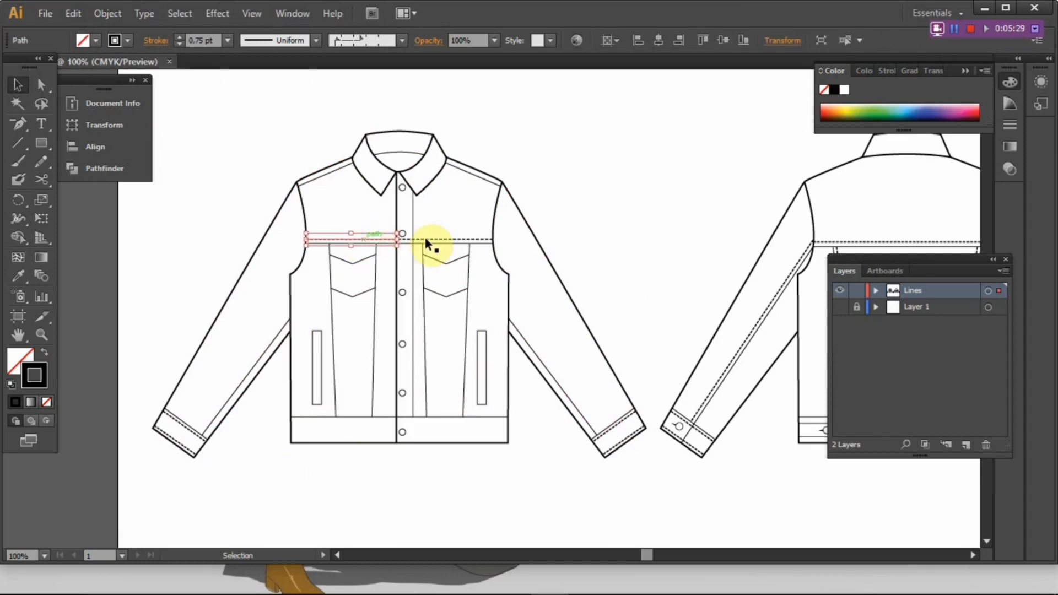
click(432, 238)
scroll(440, 197, up, 3)
drag(433, 255, 425, 251)
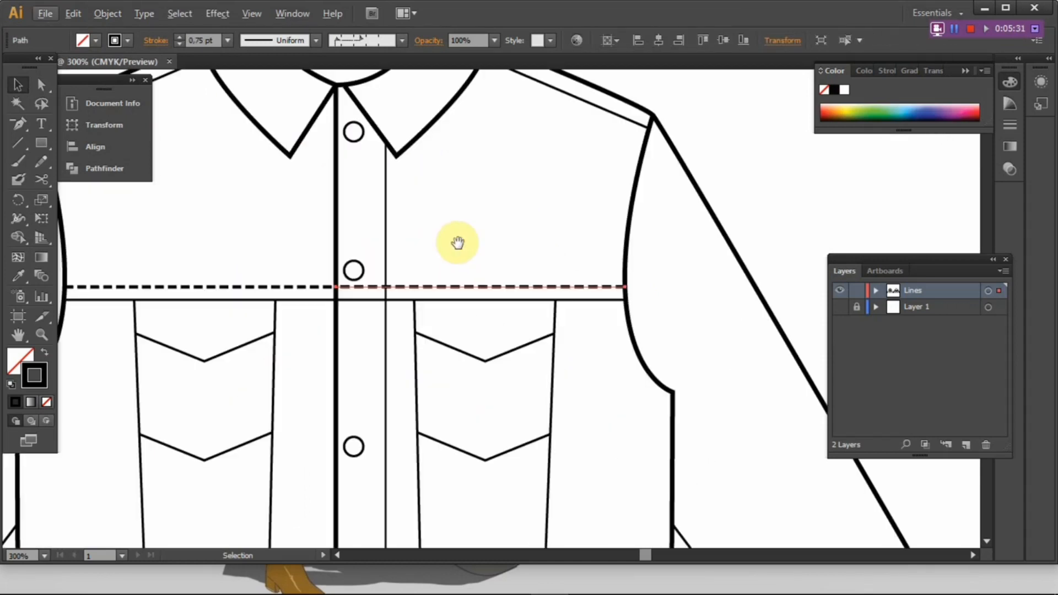
click(312, 287)
click(470, 236)
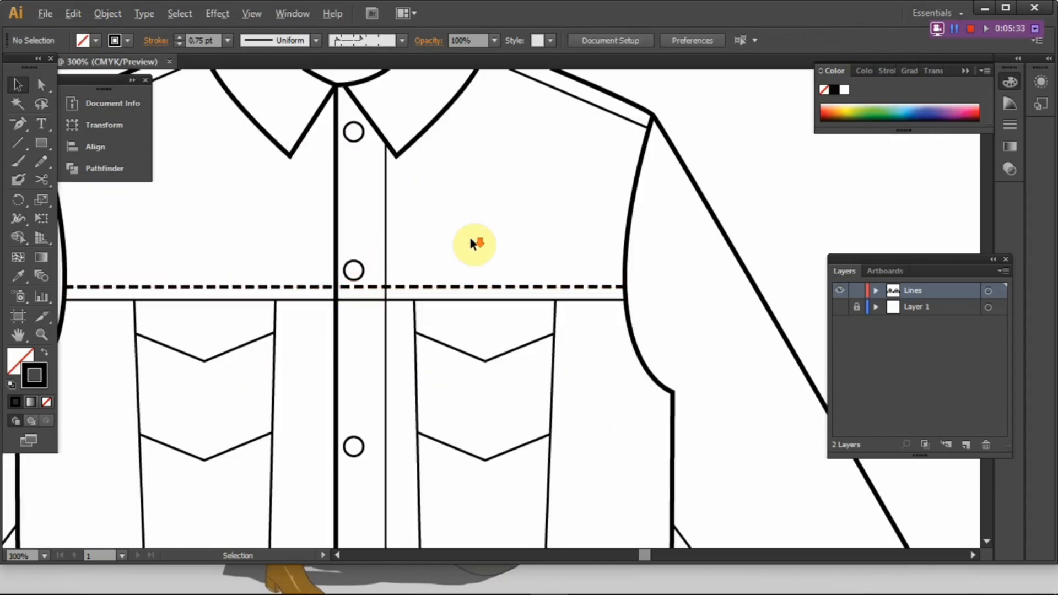
scroll(471, 236, down, 3)
drag(484, 237, 477, 225)
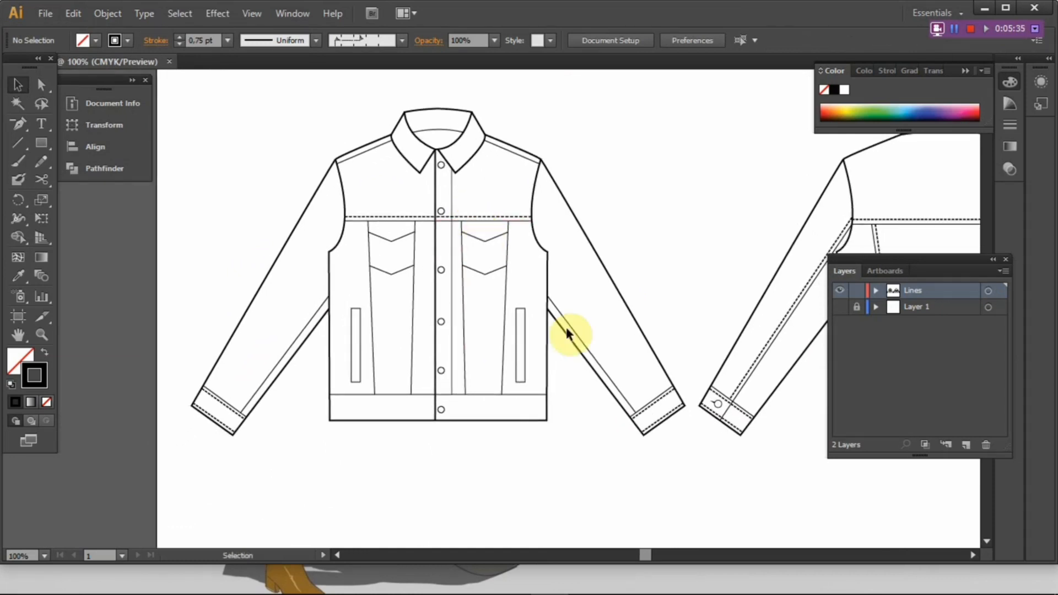
drag(684, 469, 177, 107)
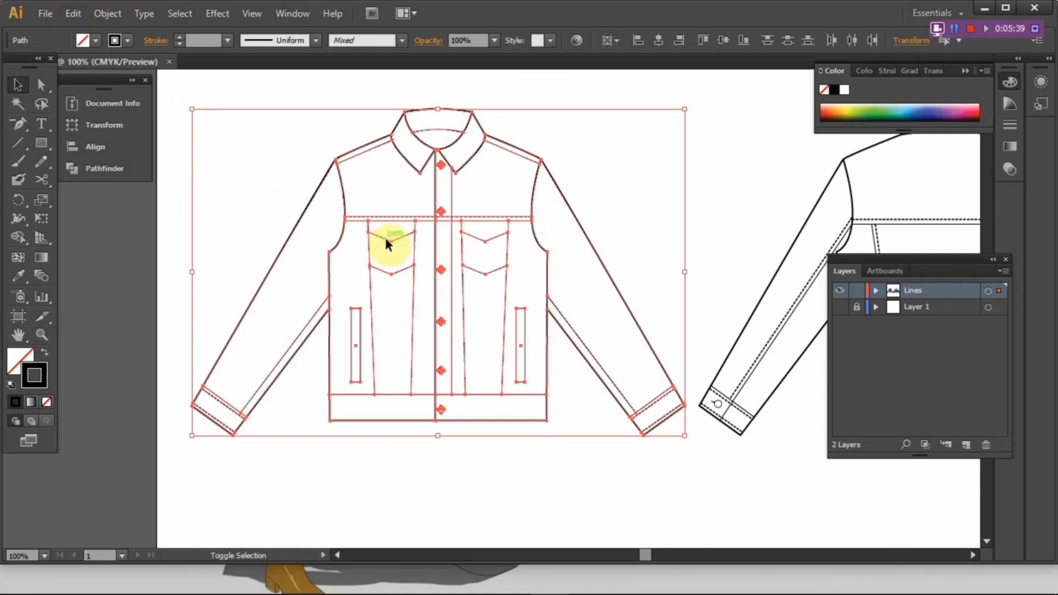
shift+click(397, 217)
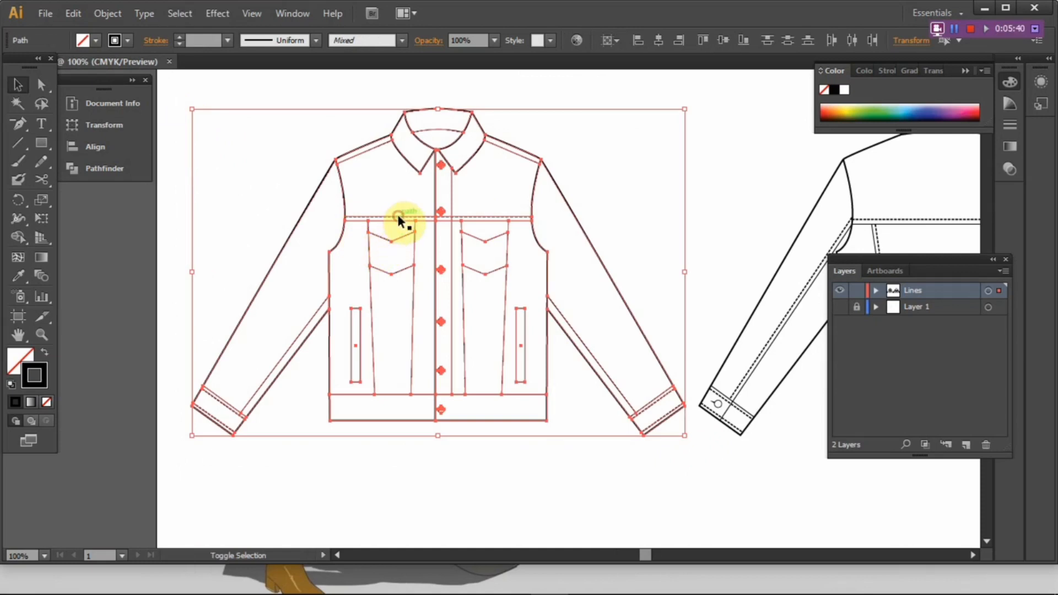
shift+click(465, 217)
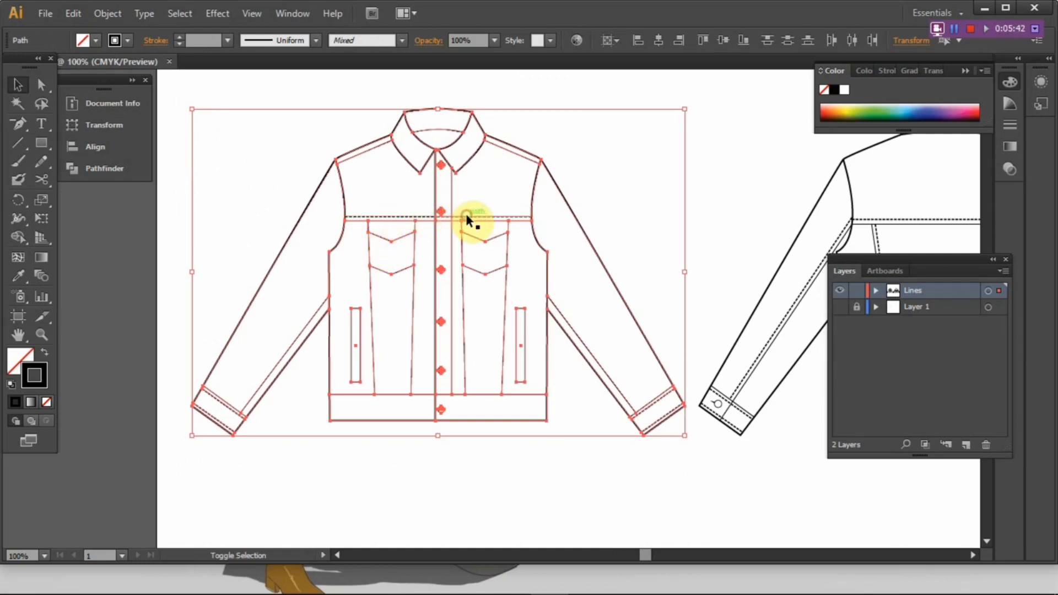
shift+click(662, 417)
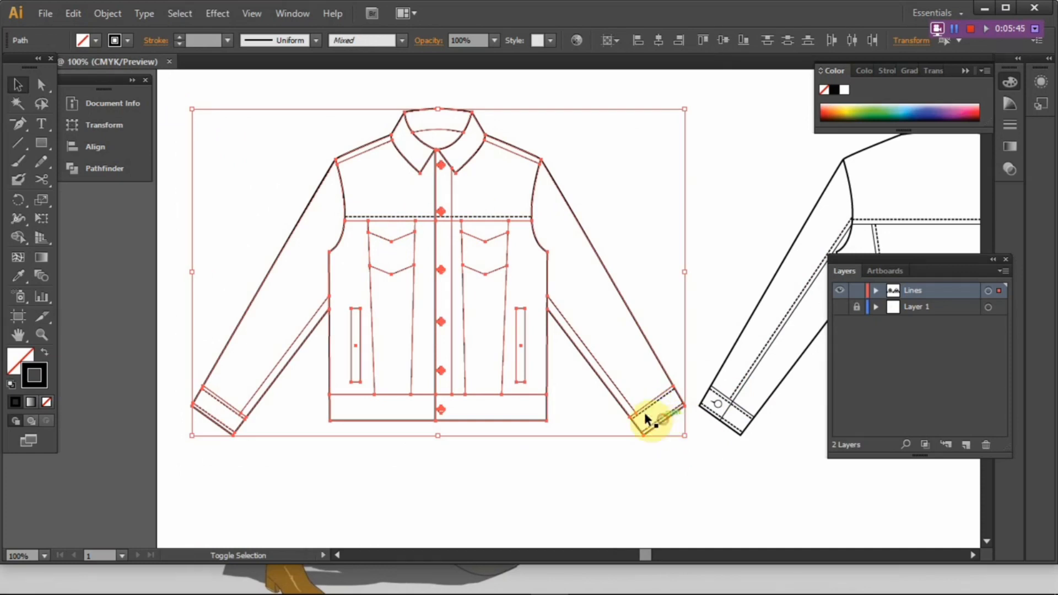
shift+click(221, 417)
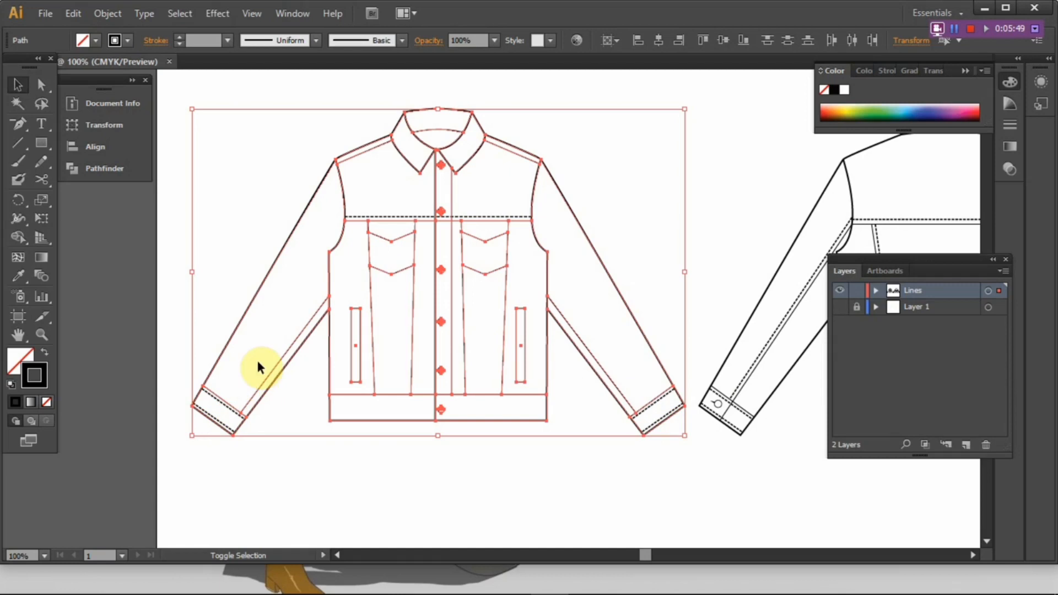
click(115, 16)
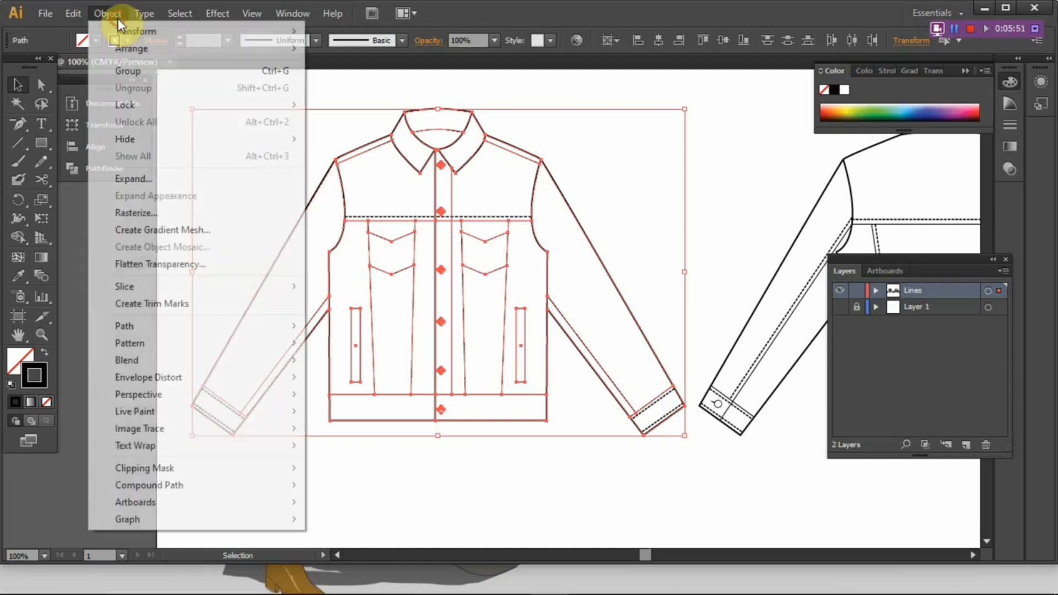
click(145, 183)
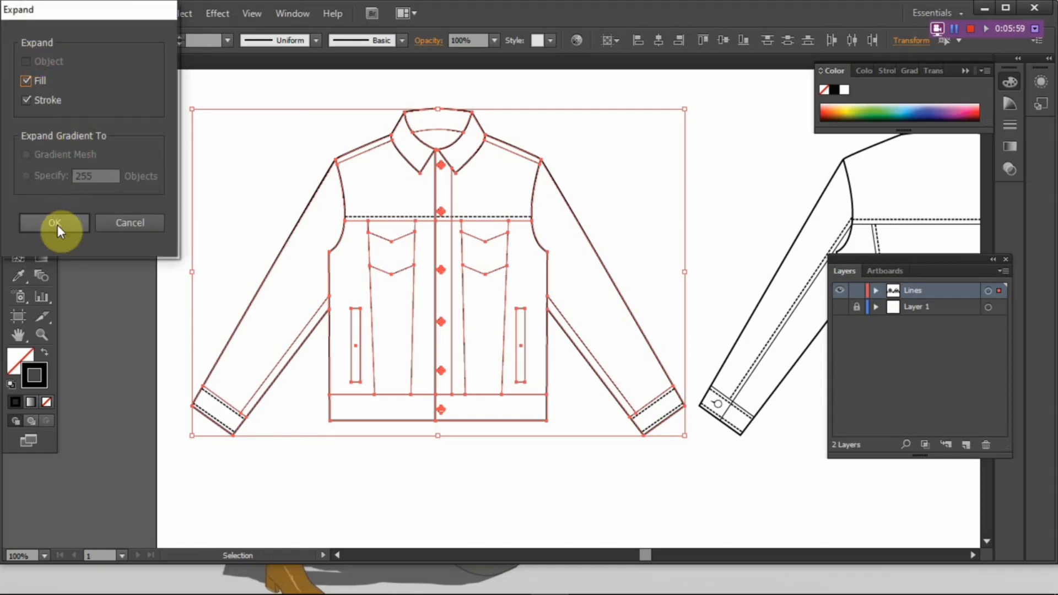
click(144, 224)
Duplicate Artboard 1 together with both jacket views and place the copy directly below the original artboard.
key(ctrl+minus)
key(ctrl+minus)
key(ctrl+minus)
key(ctrl+minus)
drag(622, 275, 520, 256)
click(553, 316)
drag(556, 332, 537, 317)
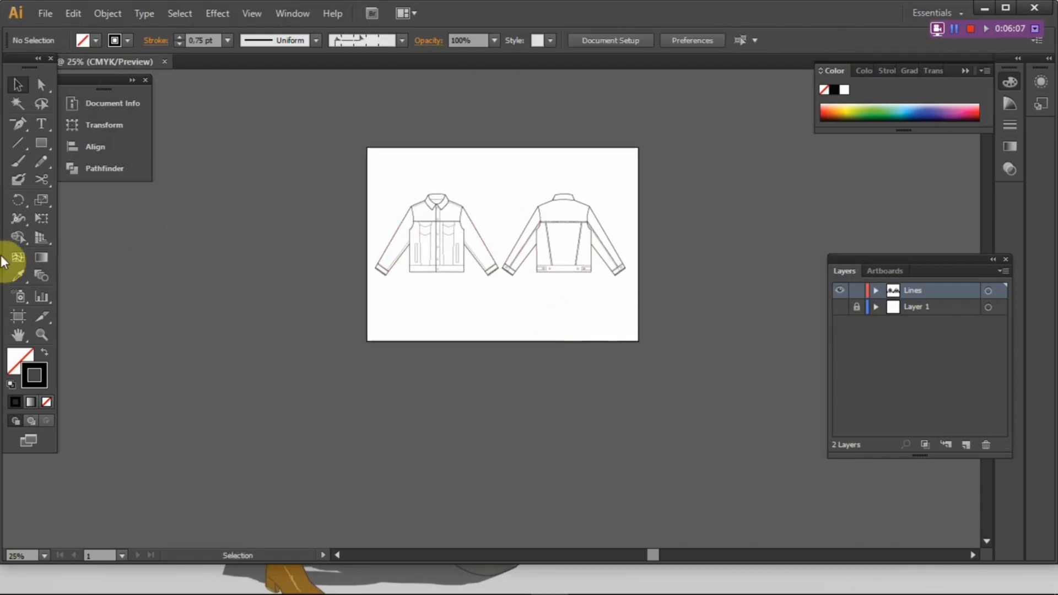
click(17, 322)
drag(396, 312, 362, 268)
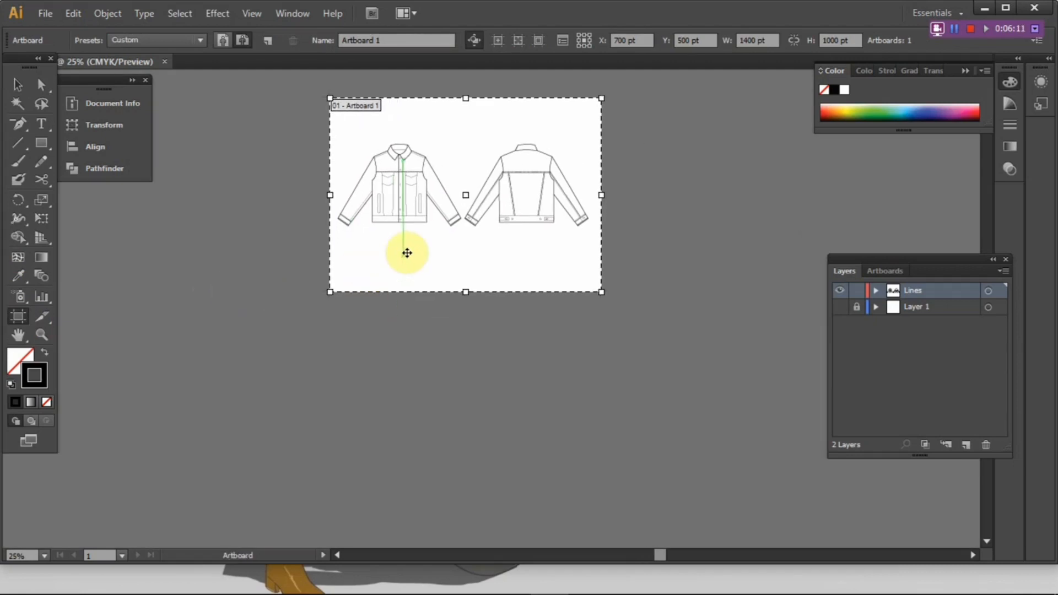
drag(424, 242, 425, 430)
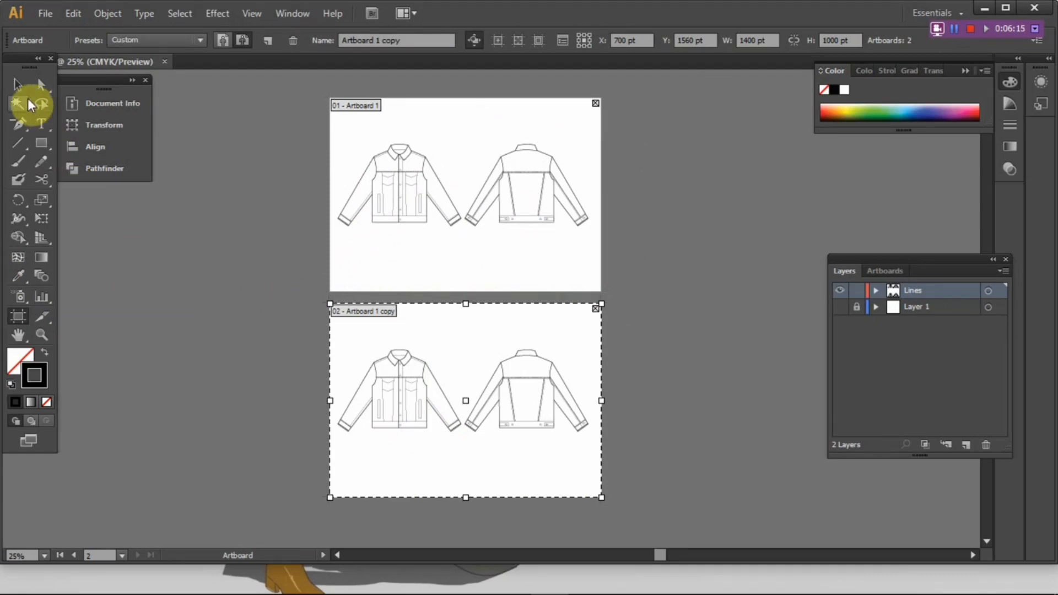
click(19, 84)
Expand the fill and stroke of the copied front view's lines, leaving out the dashed stitching on the chest and cuffs.
scroll(441, 371, up, 4)
mouse_move(481, 427)
mouse_down()
mouse_move(508, 318)
mouse_move(585, 189)
mouse_up()
scroll(161, 80, up, 3)
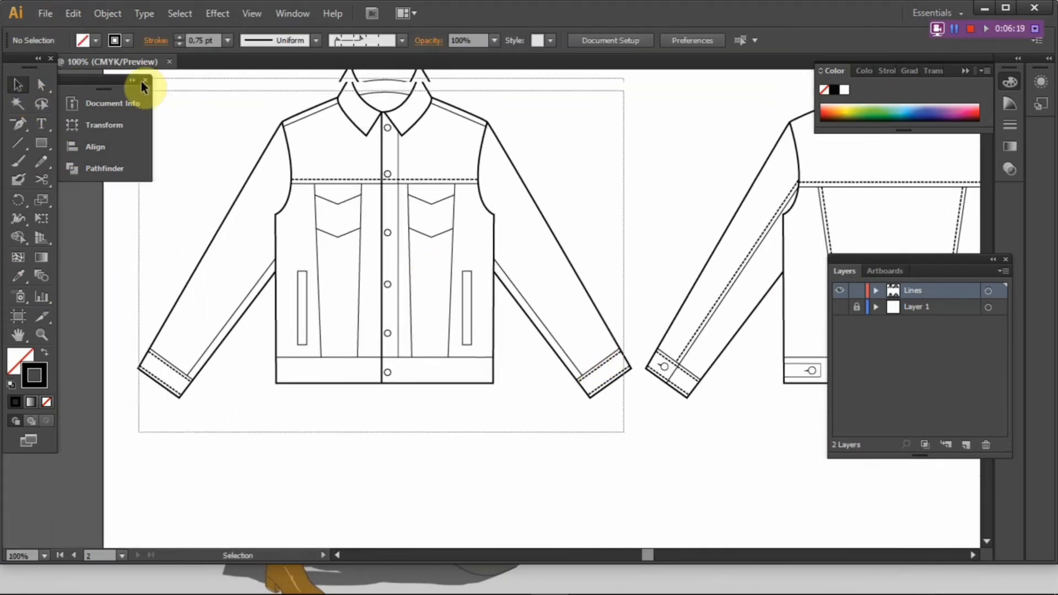
key(ctrl+a)
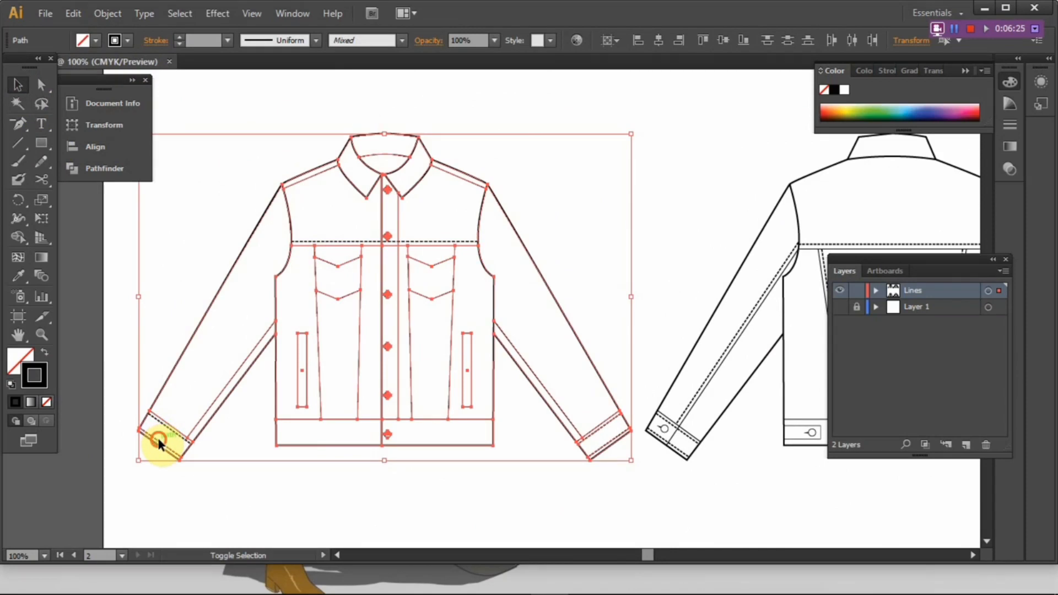
shift+click(610, 425)
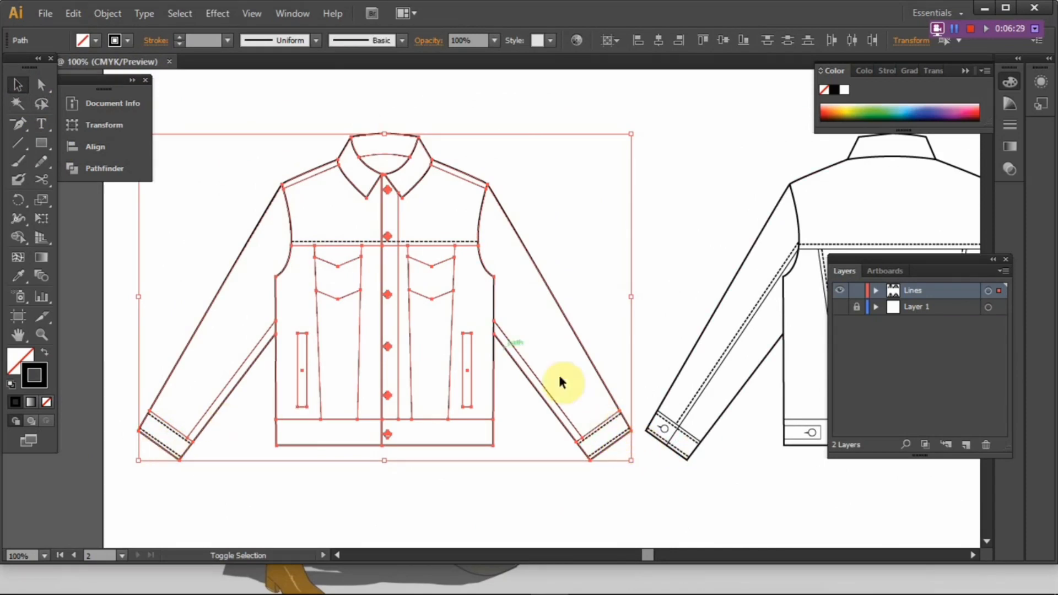
click(104, 9)
click(149, 175)
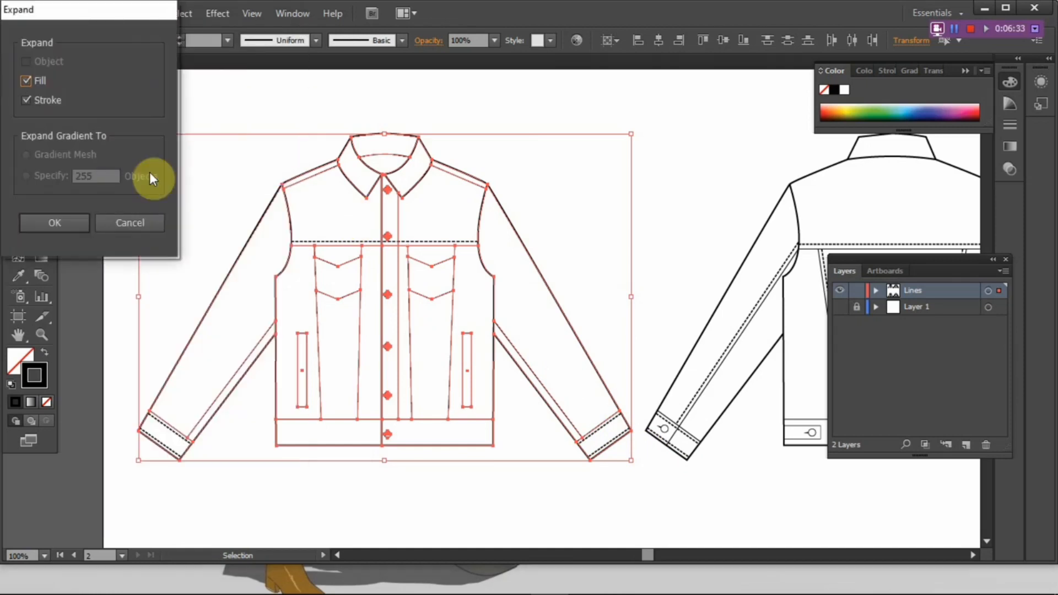
click(82, 221)
click(216, 212)
Examine the fill and stroke of the expanded shoulder outline and the shoulder seam line on the copied front view.
scroll(277, 198, up, 5)
drag(283, 171, 286, 275)
click(342, 203)
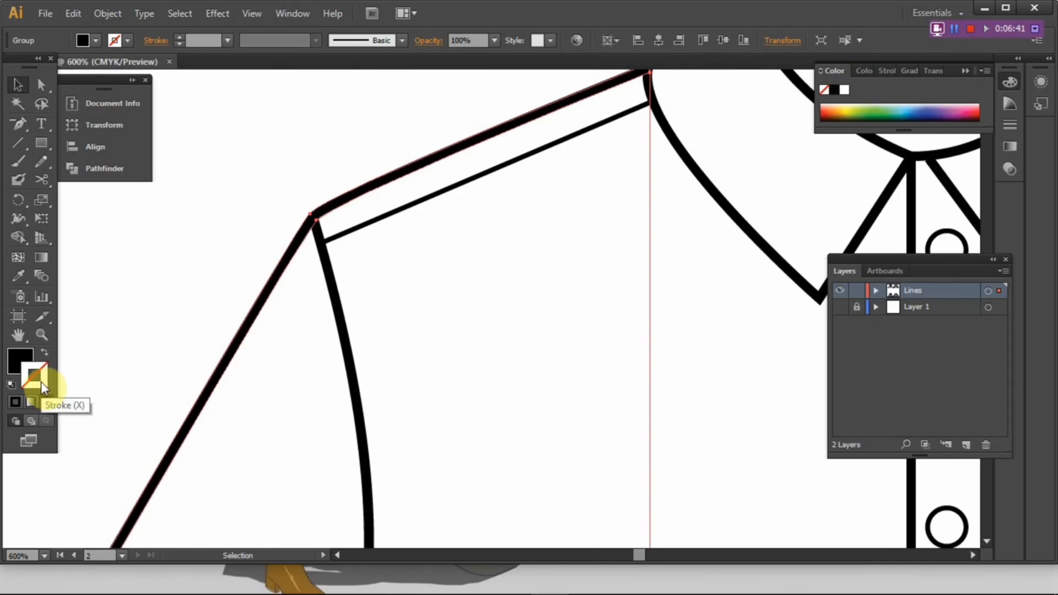
click(25, 356)
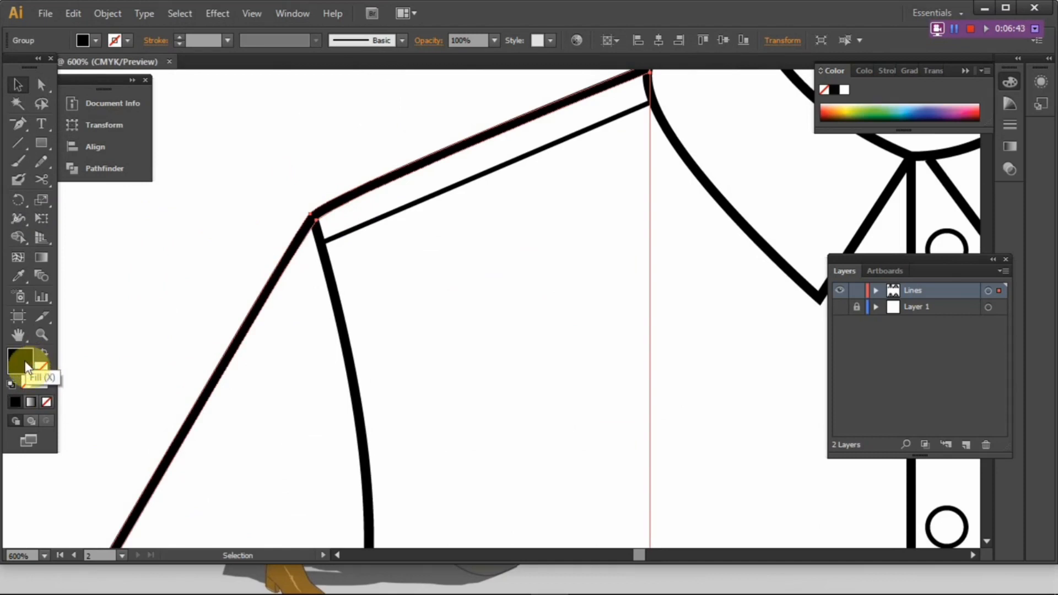
click(46, 379)
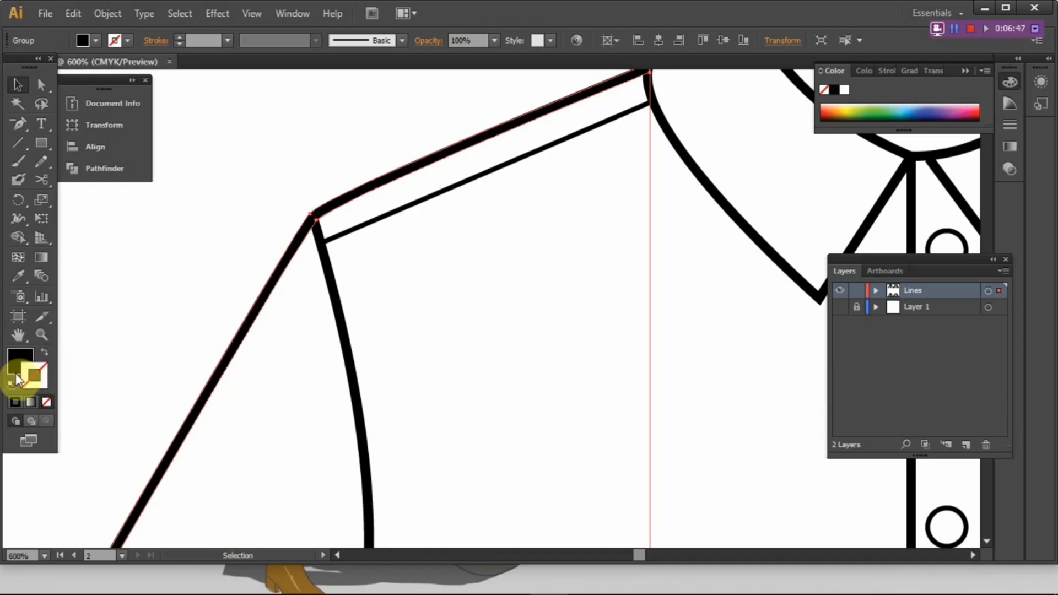
click(350, 218)
click(328, 241)
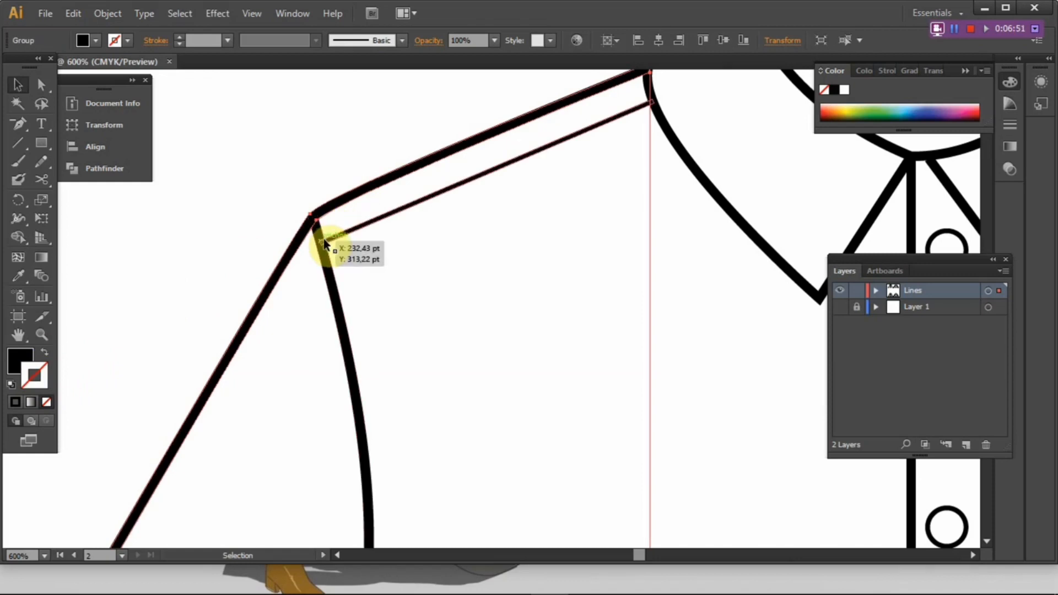
click(380, 264)
scroll(381, 263, down, 6)
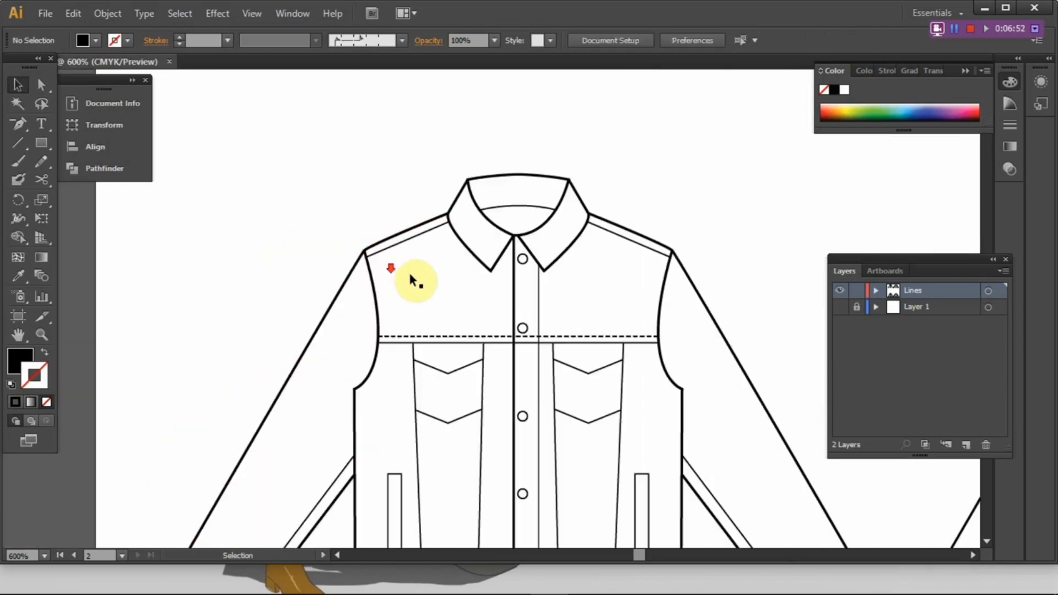
Select the dashed stitching lines along the chest seam and on both cuffs of the copied front view.
scroll(390, 227, up, 3)
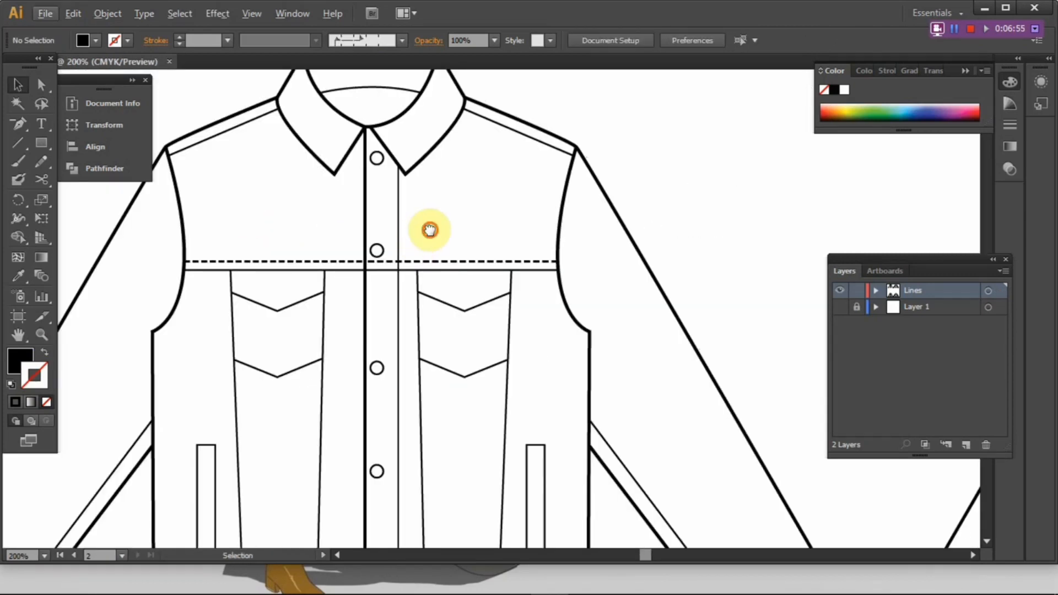
click(438, 248)
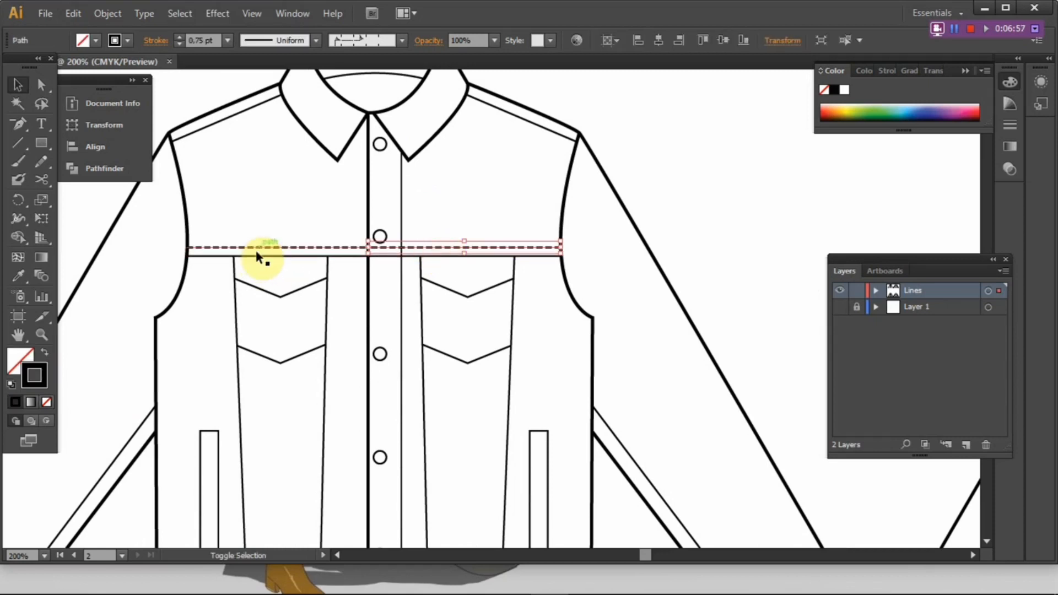
mouse_move(223, 371)
mouse_down()
mouse_move(334, 339)
mouse_move(413, 255)
mouse_move(405, 247)
mouse_up()
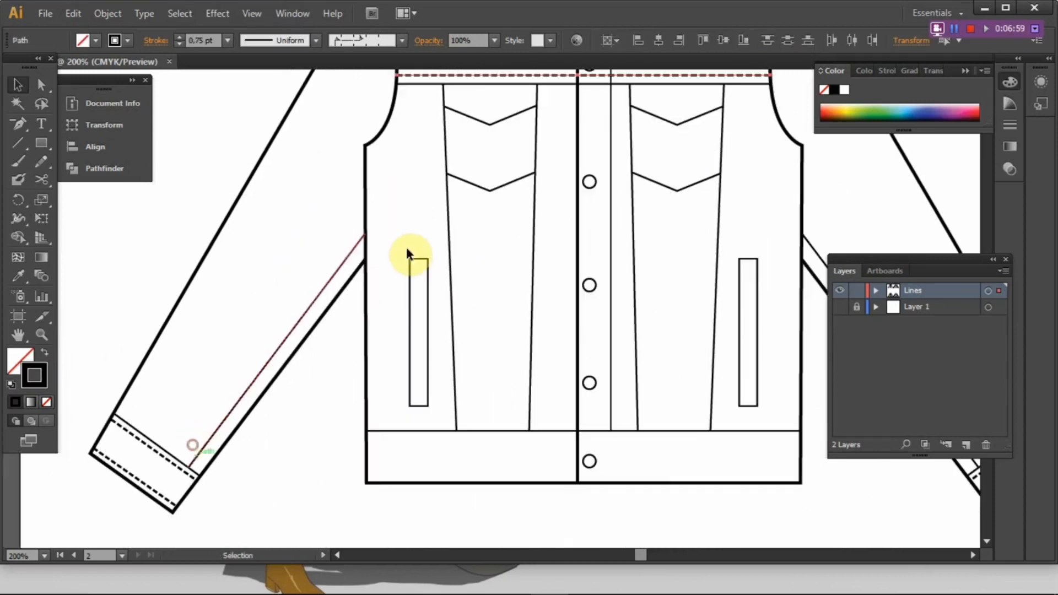
shift+click(156, 451)
shift+click(142, 484)
drag(597, 439, 363, 420)
shift+click(655, 461)
shift+click(649, 448)
shift+click(673, 475)
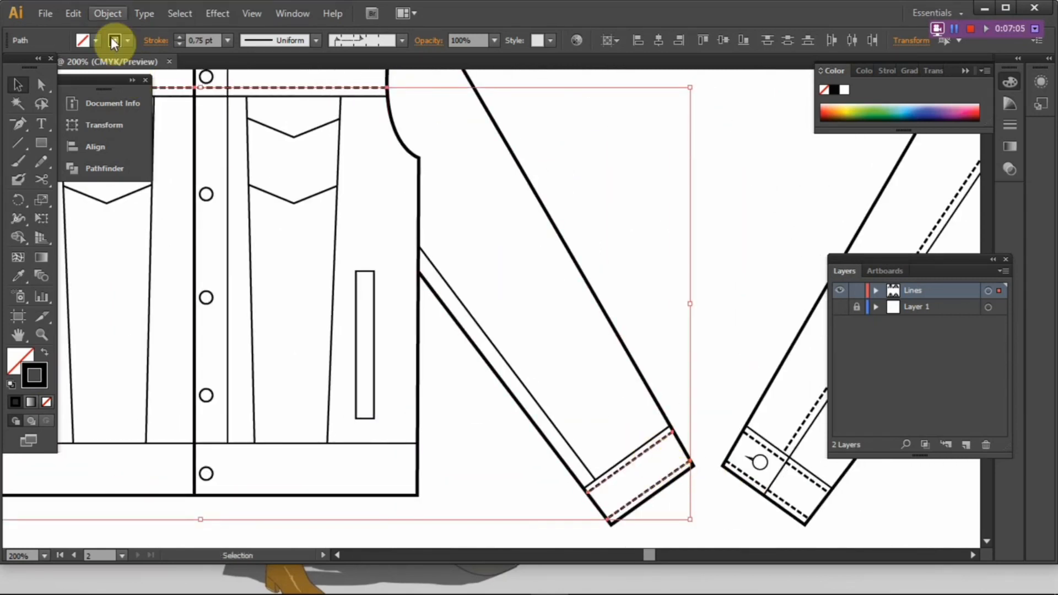
Try to expand the appearance of the dashed stitching on the front view's chest and cuffs.
click(106, 13)
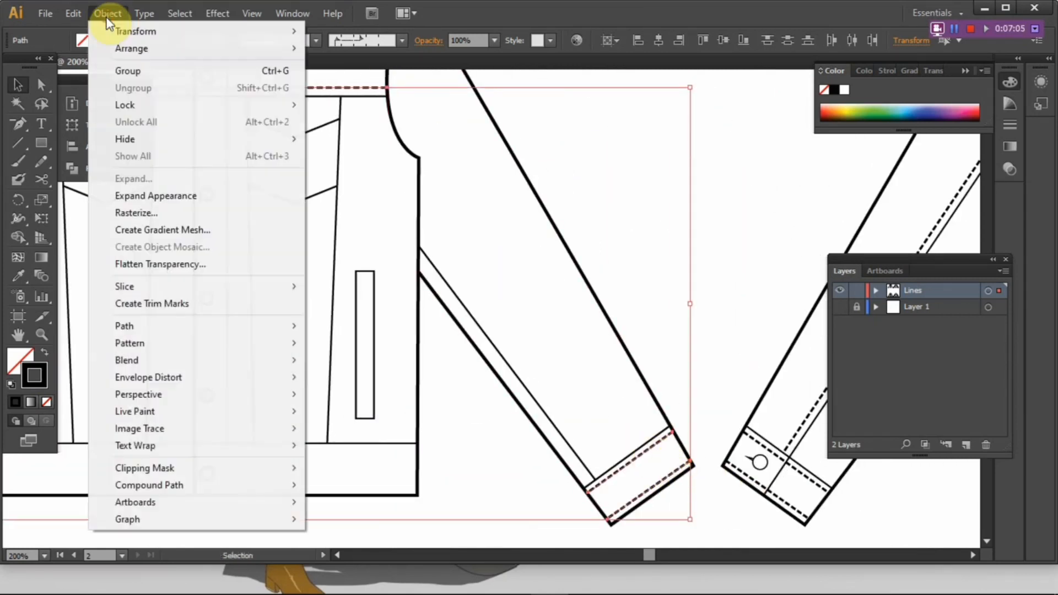
click(152, 197)
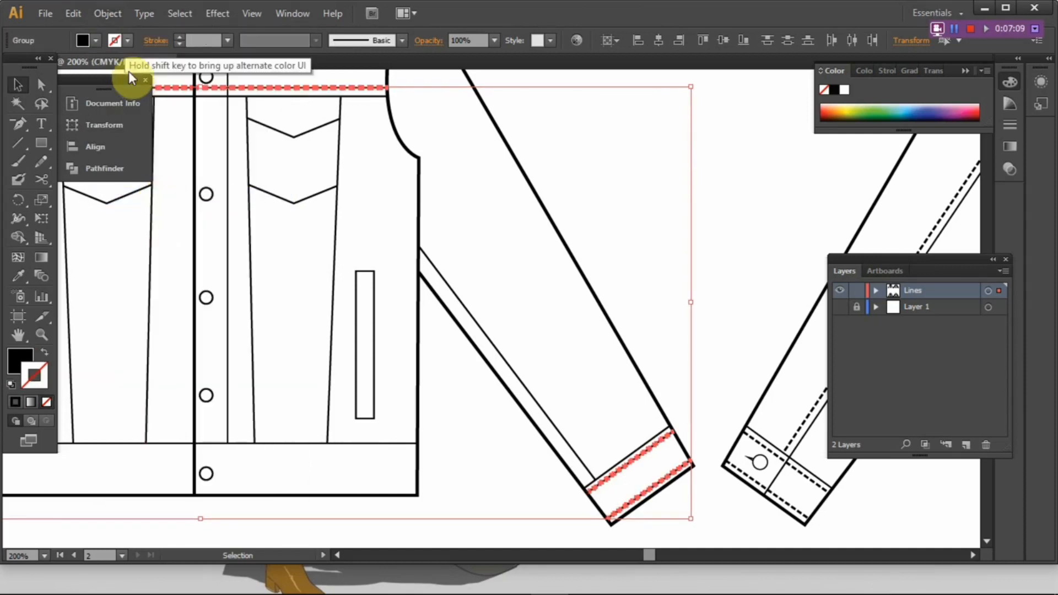
click(212, 129)
mouse_move(212, 122)
mouse_down()
mouse_move(233, 159)
mouse_move(267, 167)
mouse_up()
ctrl+click(285, 134)
key(ctrl+z)
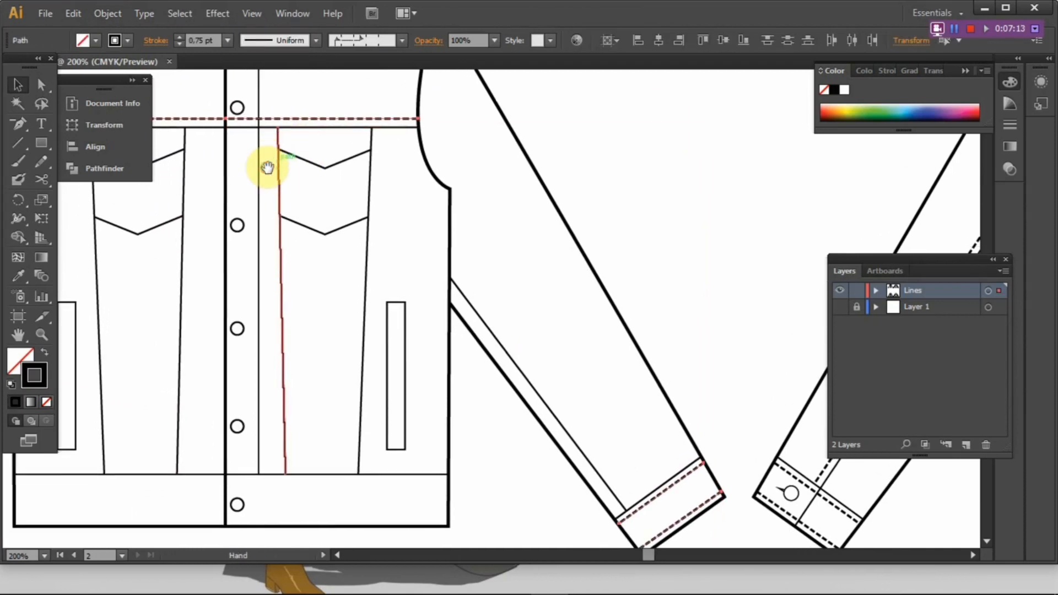
Expand the appearance of the selected dashed stitching, followed by the Expand command on the resulting stitches.
click(118, 16)
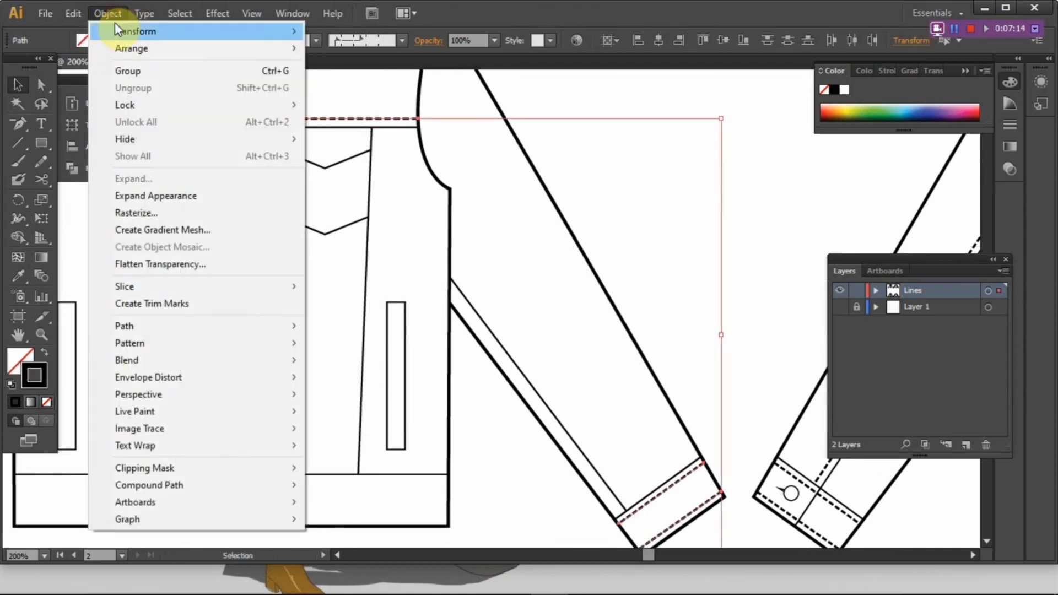
click(172, 196)
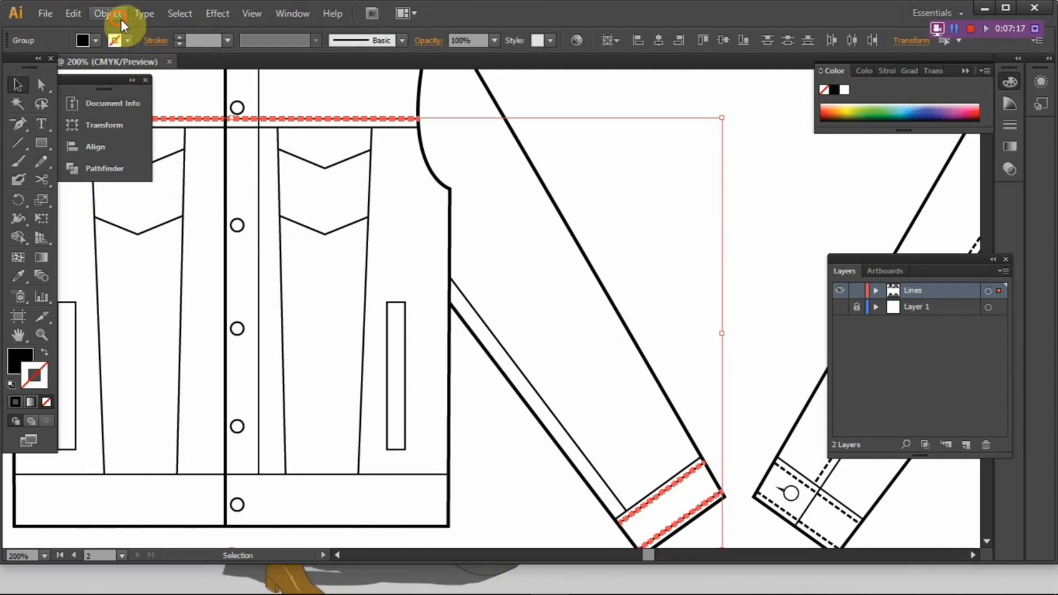
click(118, 17)
click(150, 181)
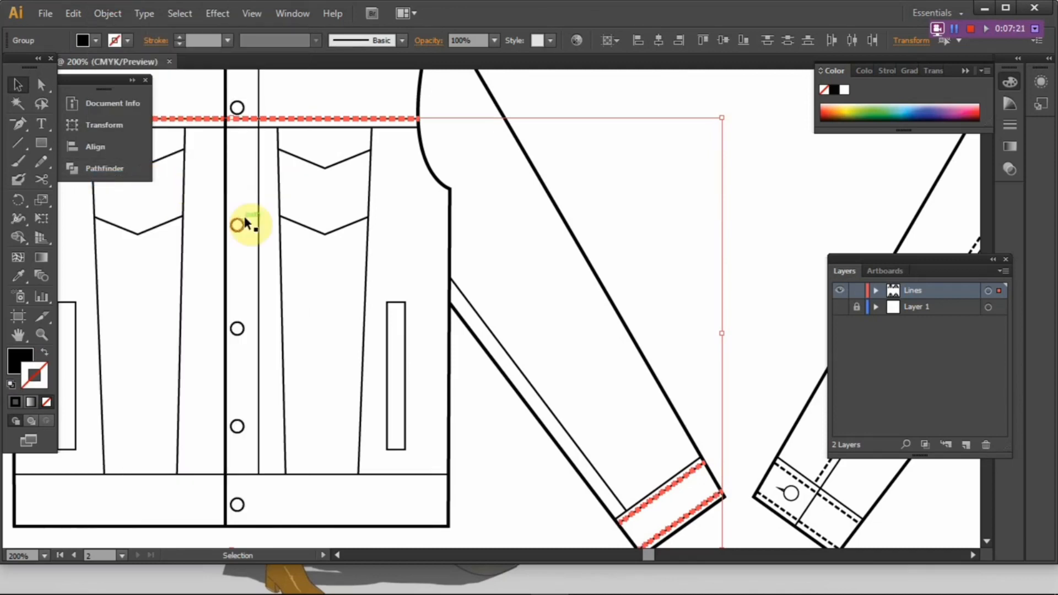
Examine the fill and stroke of the expanded chest stitching on the copied front view up close.
click(258, 166)
drag(255, 146, 300, 200)
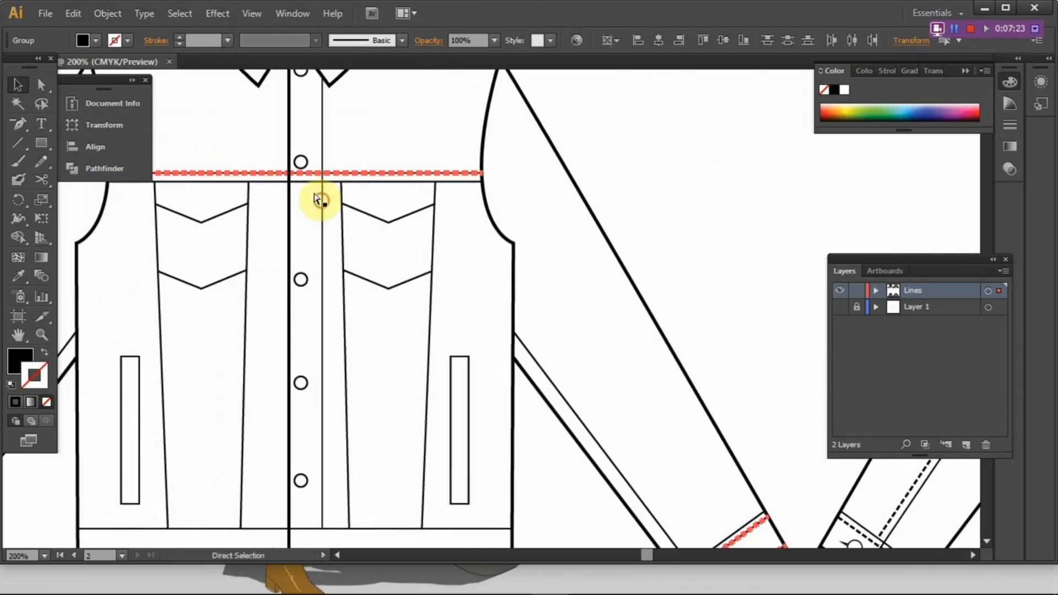
key(v)
click(368, 146)
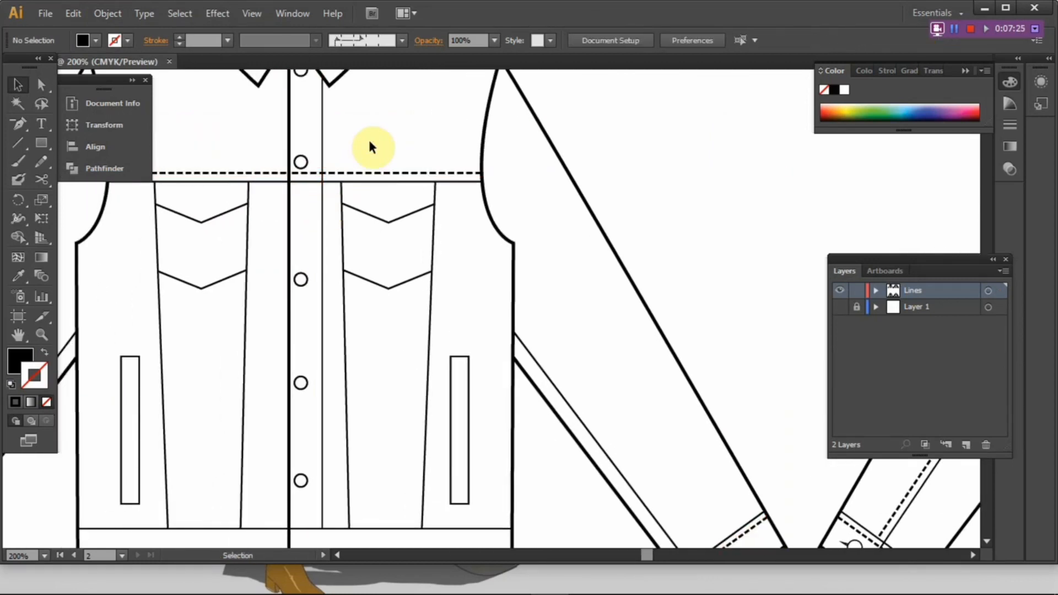
click(377, 173)
scroll(378, 157, up, 3)
scroll(378, 165, up, 1)
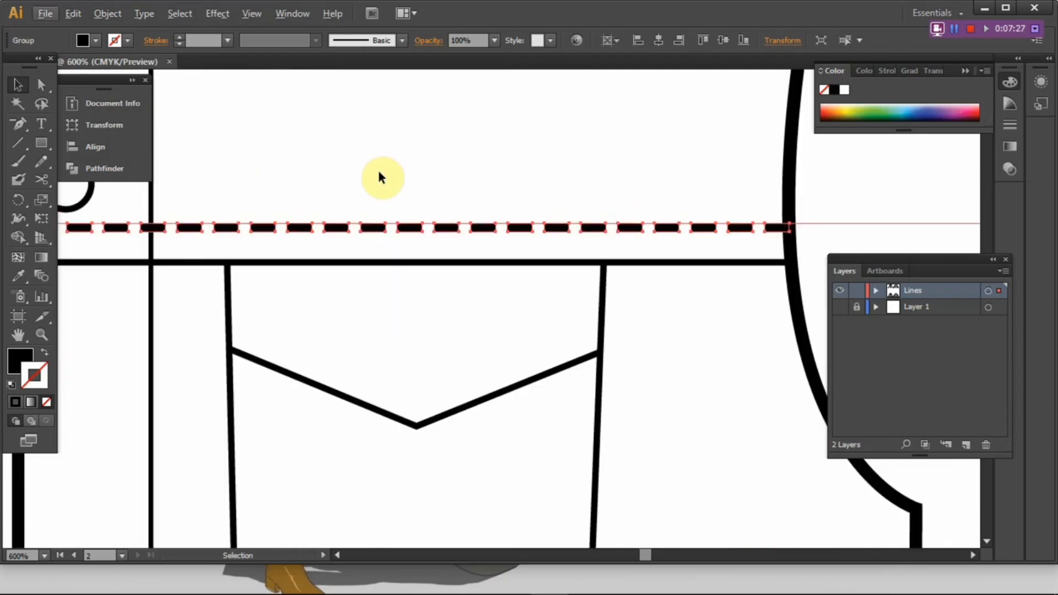
drag(379, 169, 379, 150)
scroll(383, 213, up, 1)
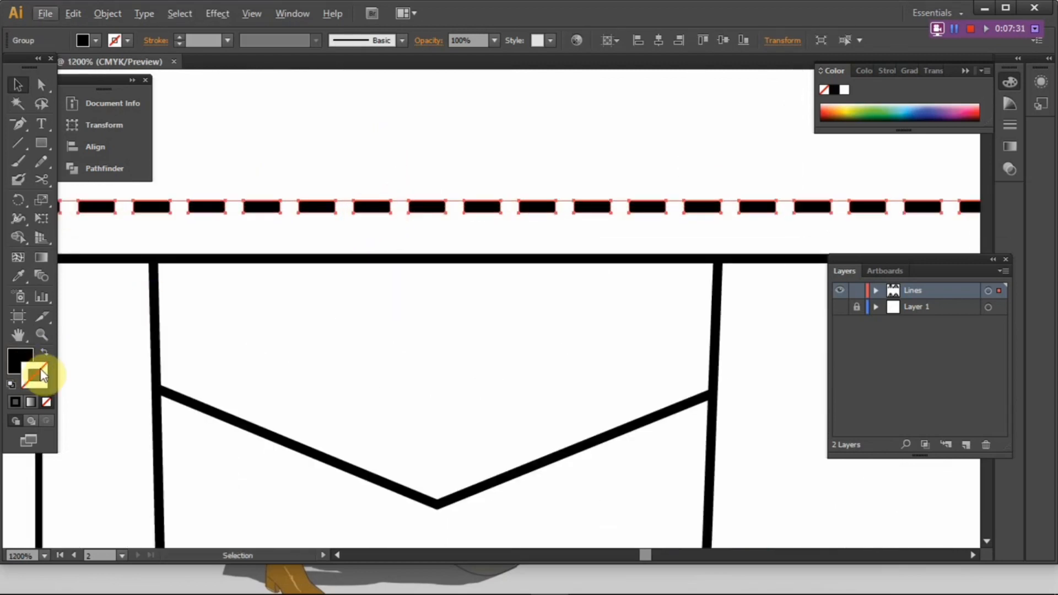
scroll(323, 323, down, 3)
scroll(322, 323, down, 5)
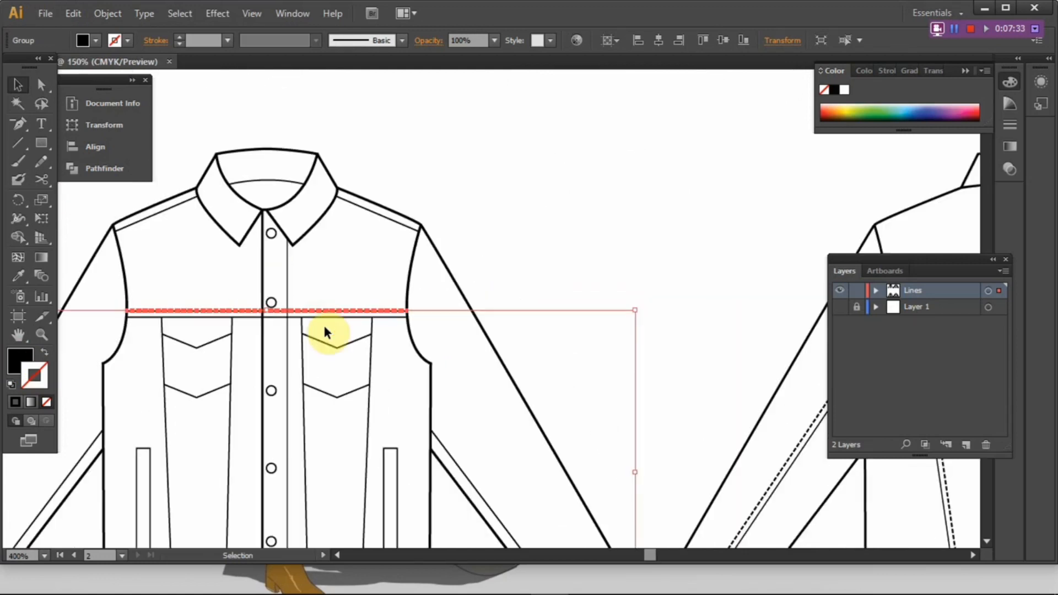
Merge all parts of the copied front view, including the expanded stitching, with the Unite pathfinder operation.
drag(314, 349, 354, 283)
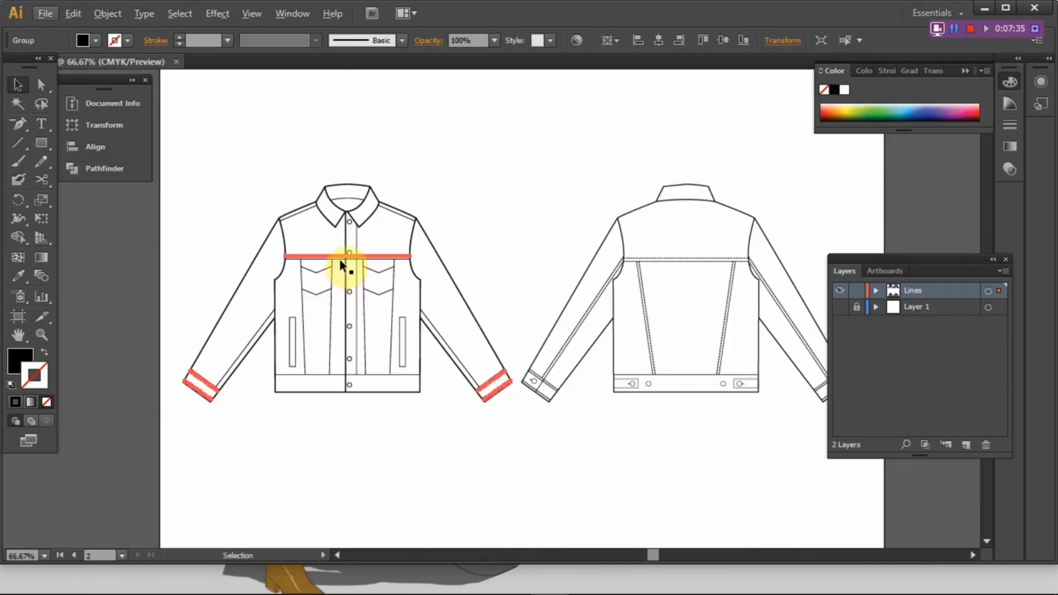
click(478, 424)
drag(503, 422, 167, 160)
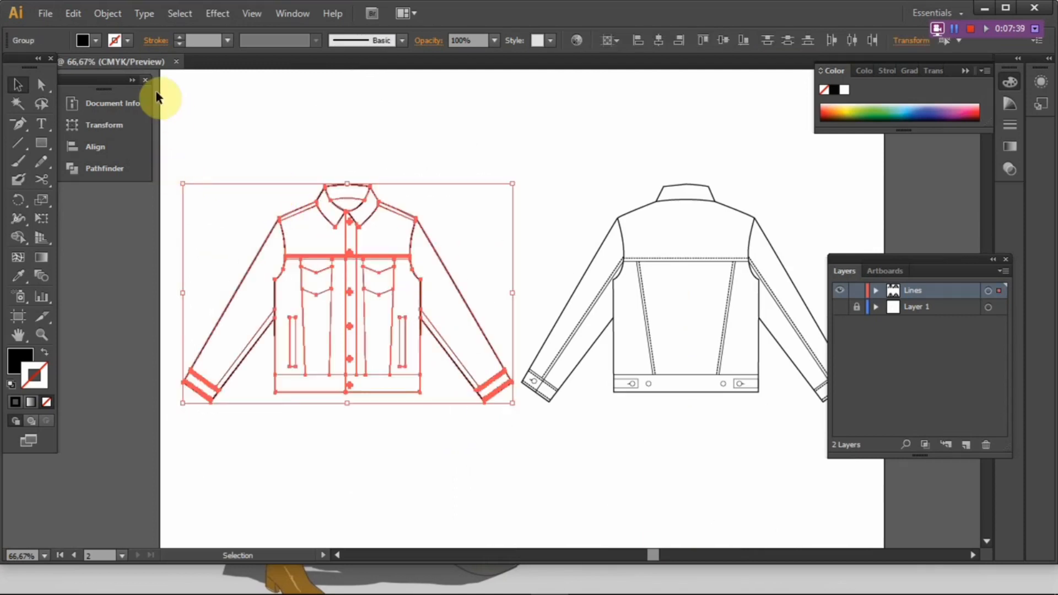
click(107, 14)
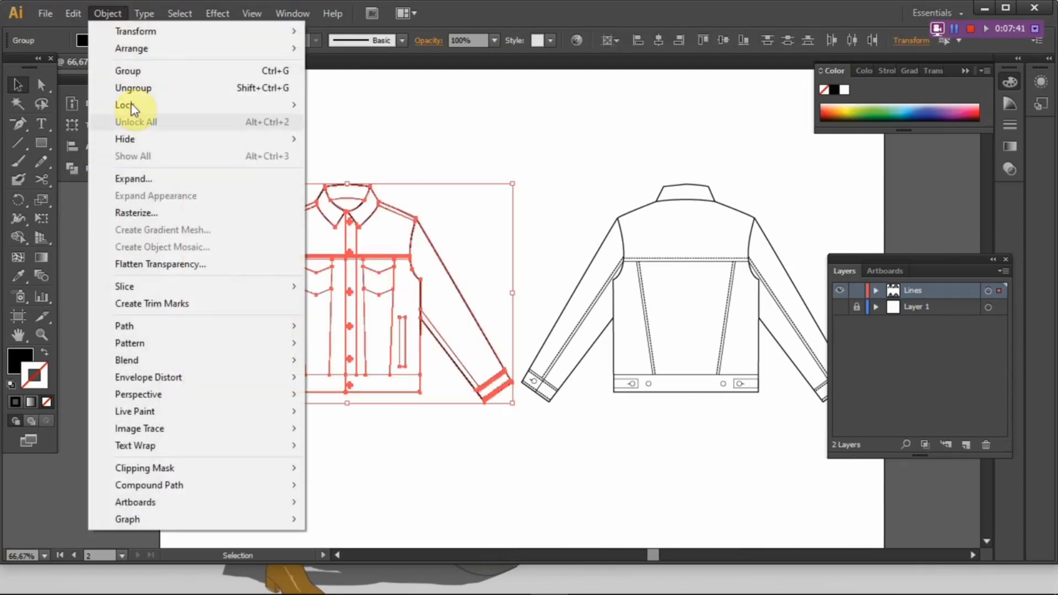
click(155, 174)
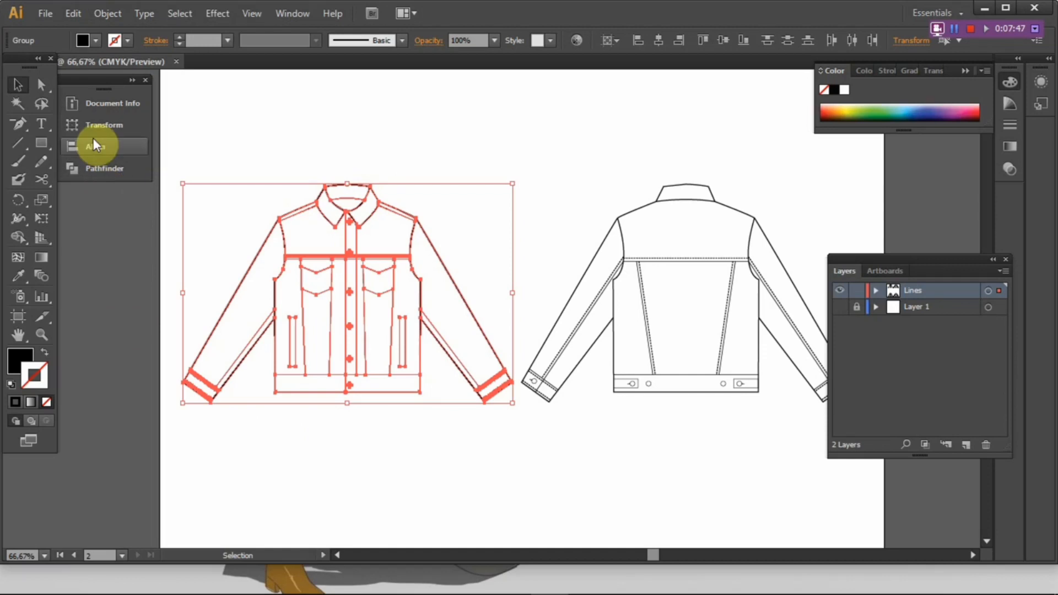
click(98, 168)
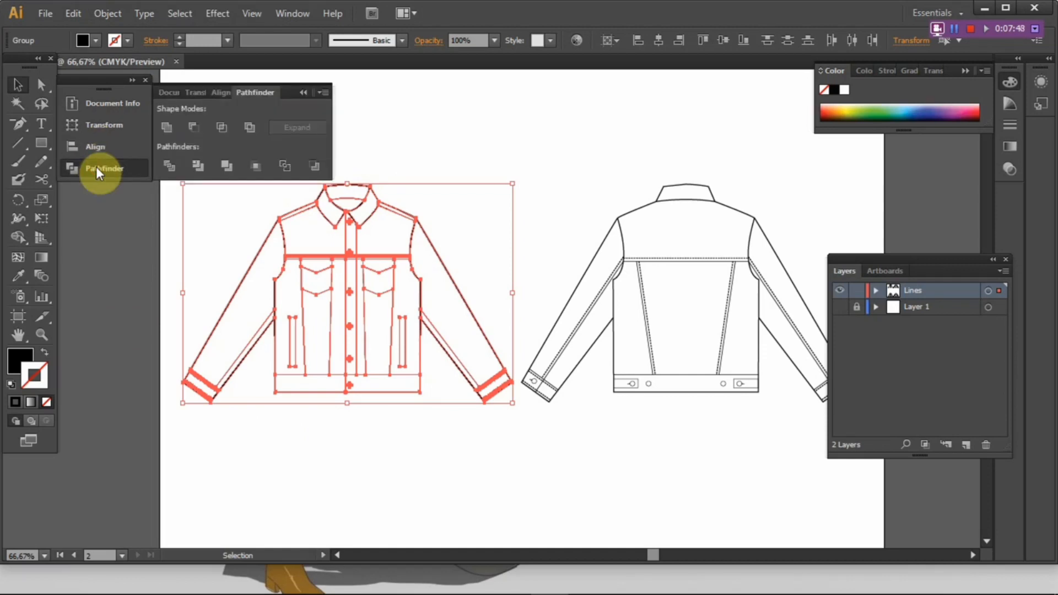
click(167, 128)
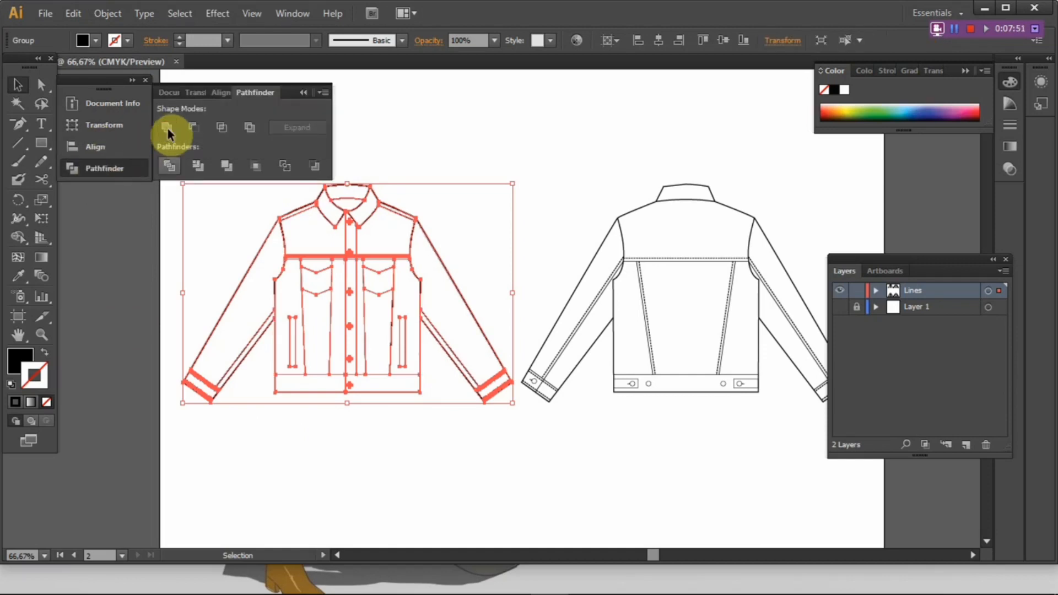
click(169, 242)
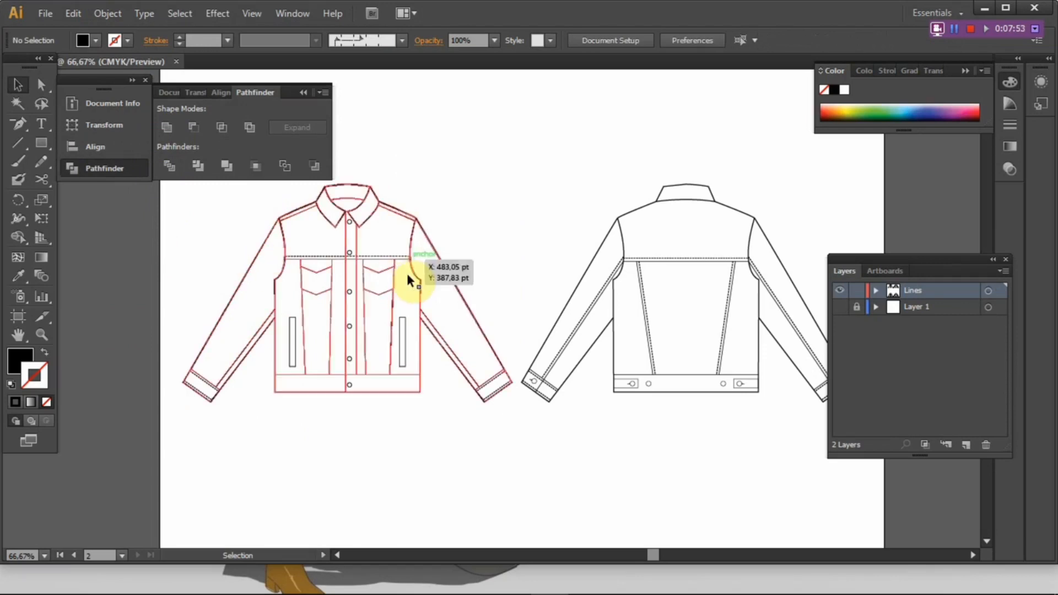
Move the united front view around its artboard as a single object.
drag(414, 247, 482, 144)
click(600, 157)
drag(490, 203, 406, 314)
click(533, 187)
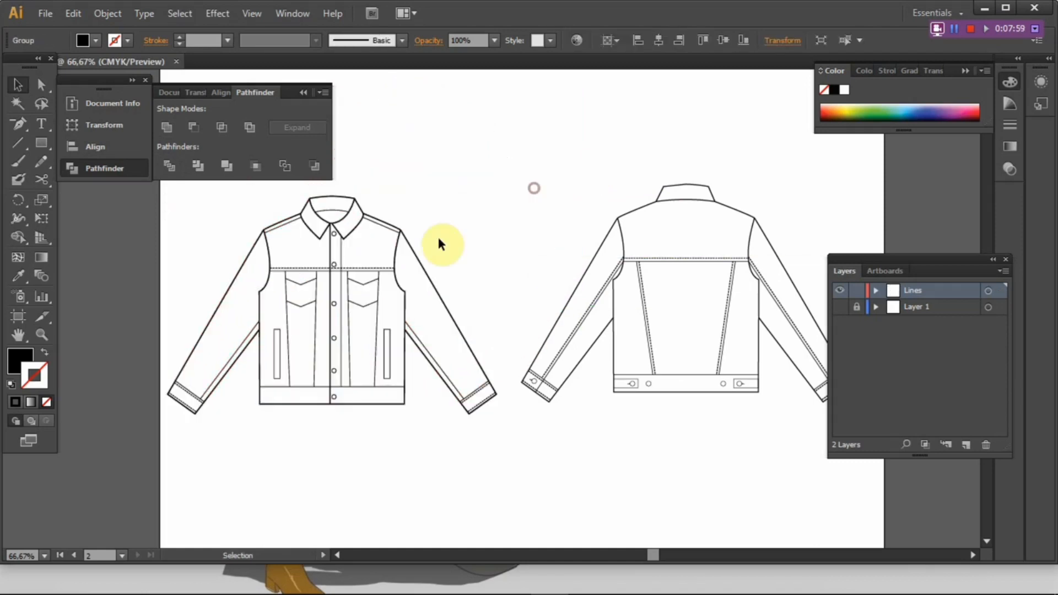
Isolate the united group, shift a single chest stitch upward, undo that move and leave isolation mode.
drag(374, 269, 396, 223)
scroll(375, 269, up, 3)
double_click(375, 270)
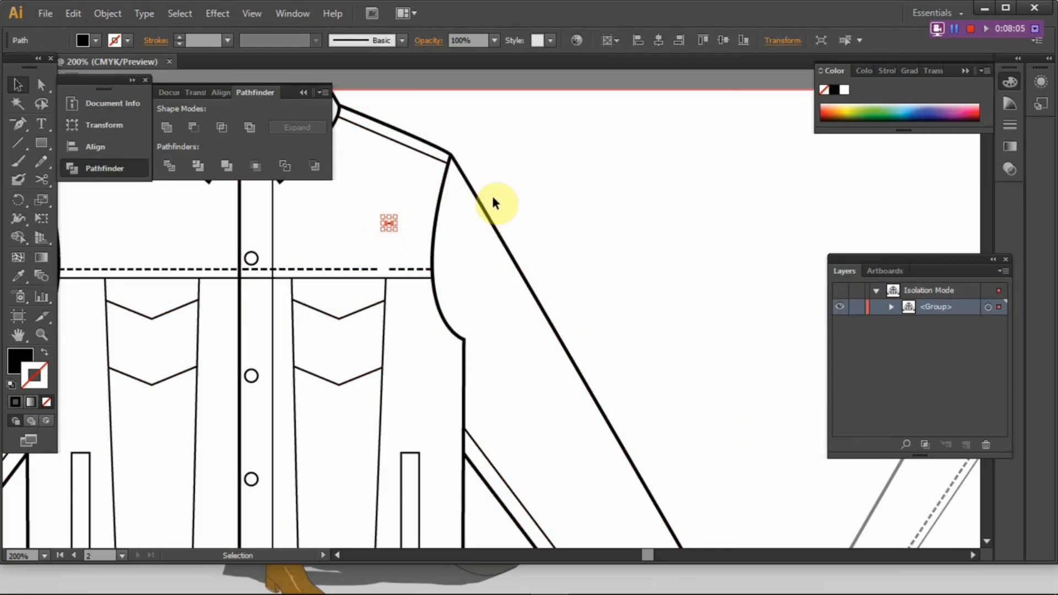
click(588, 194)
key(ctrl+z)
click(588, 194)
double_click(587, 194)
drag(500, 243, 577, 164)
scroll(577, 164, down, 3)
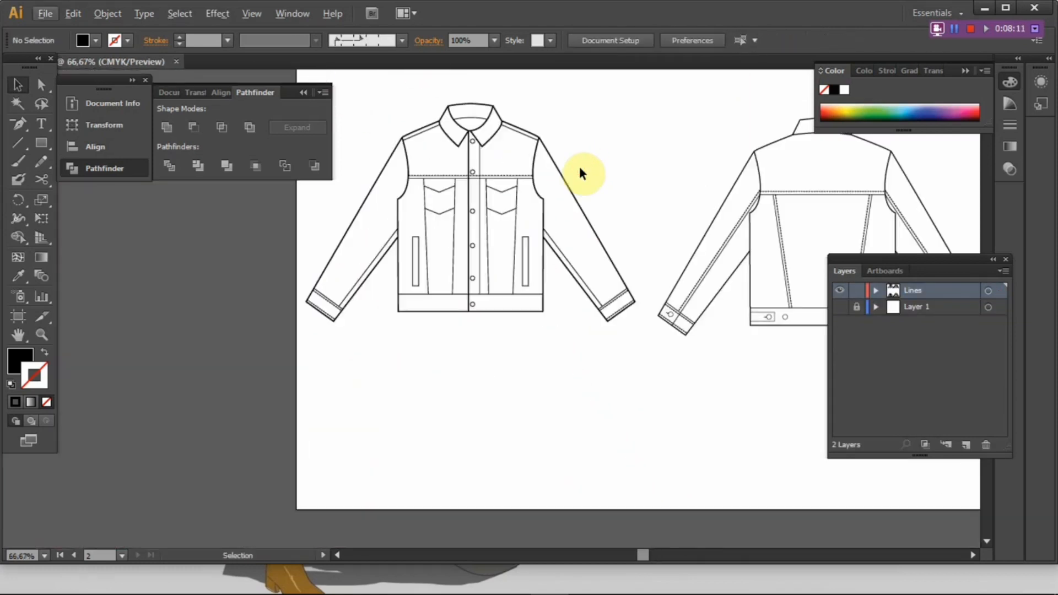
Scale the united front view down to about a quarter size, examine its line weights up close and undo the scaling.
click(508, 144)
drag(472, 101, 465, 267)
click(519, 181)
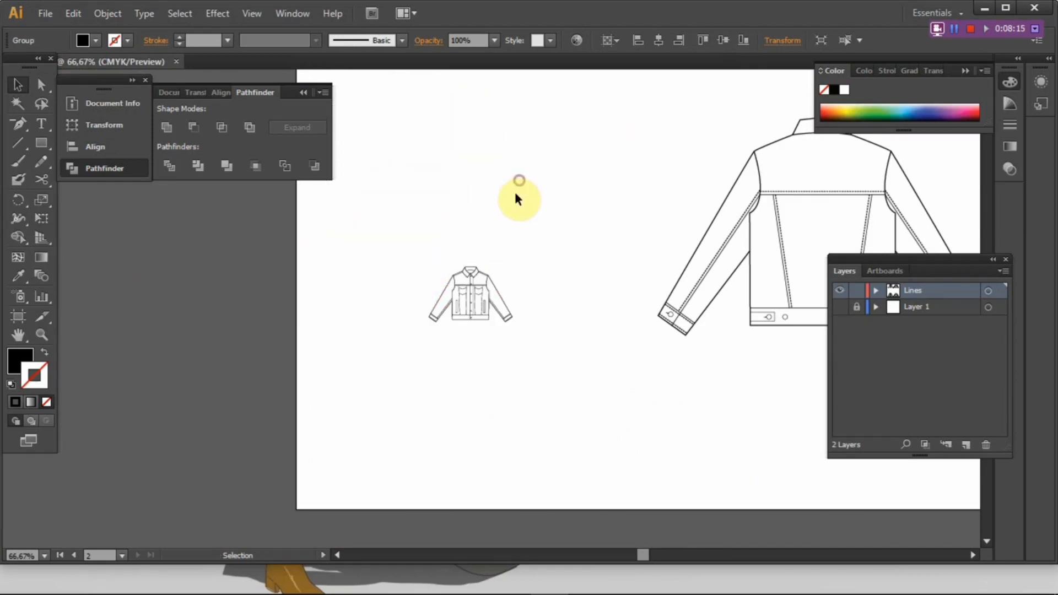
scroll(467, 321, up, 5)
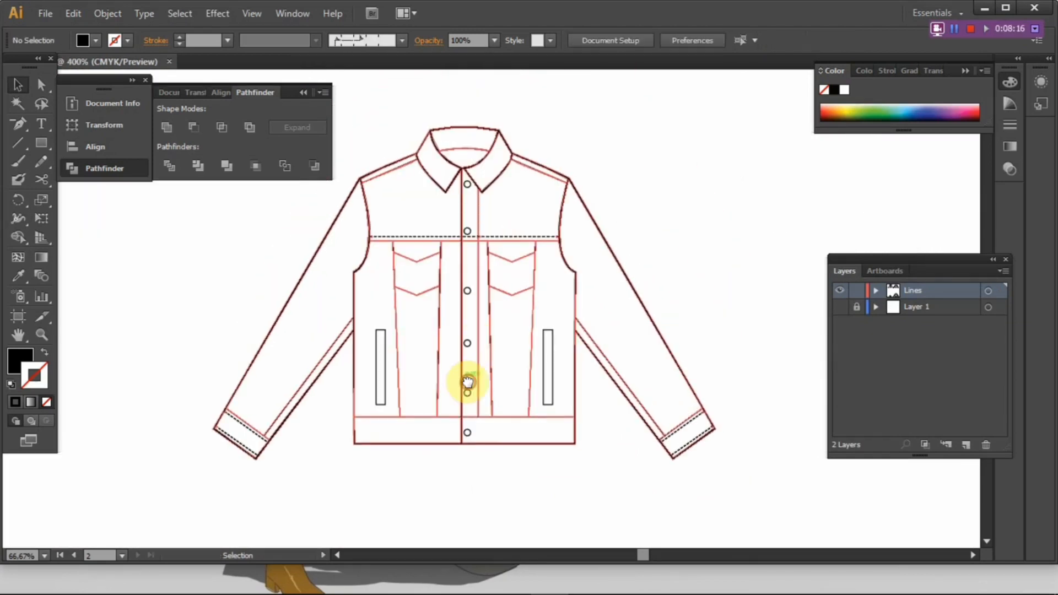
scroll(540, 212, up, 2)
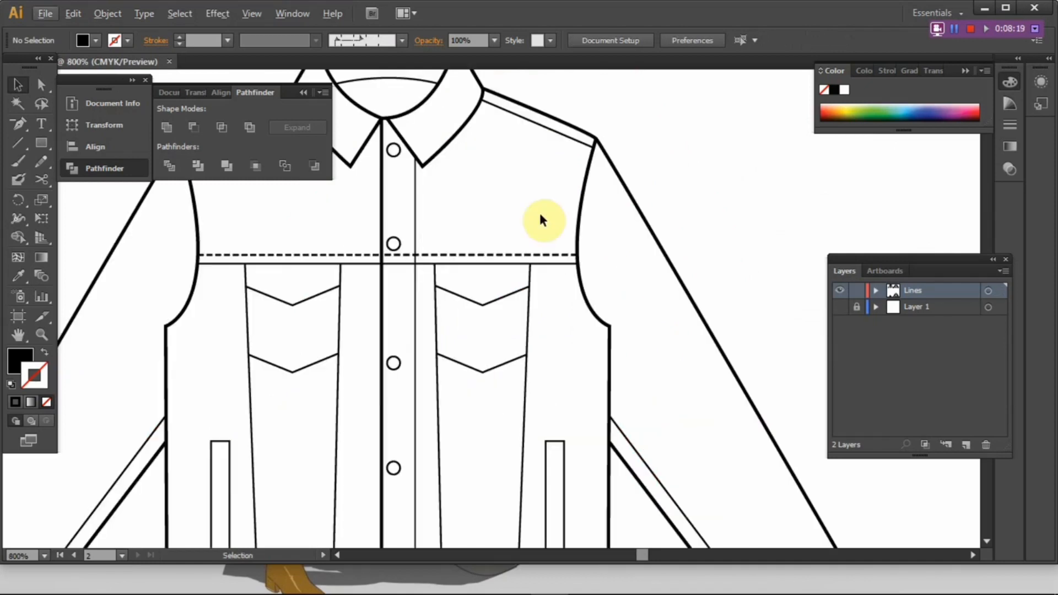
scroll(540, 212, down, 7)
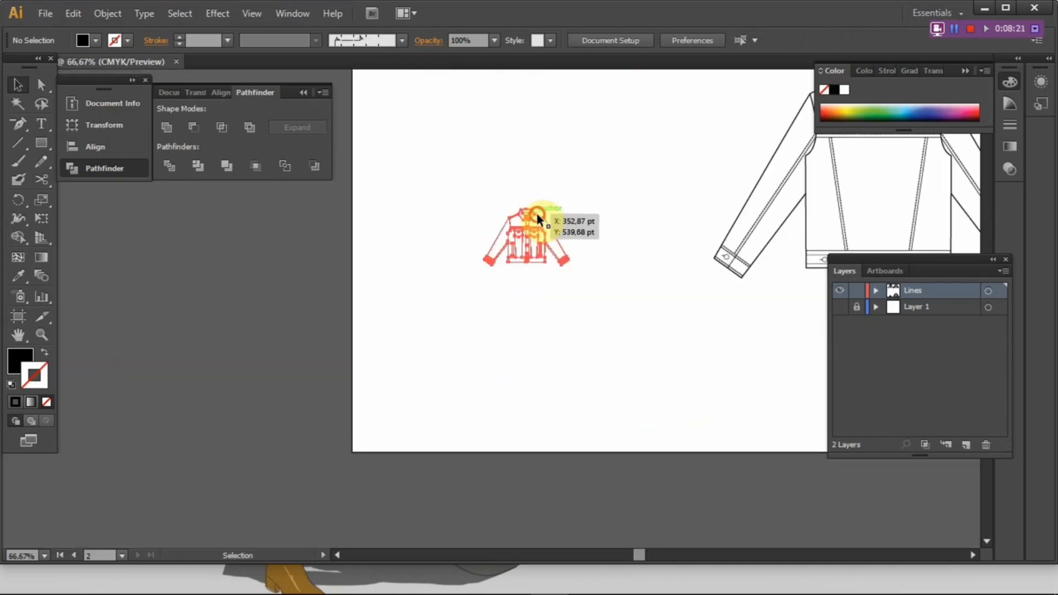
drag(620, 199, 472, 245)
key(ctrl+z)
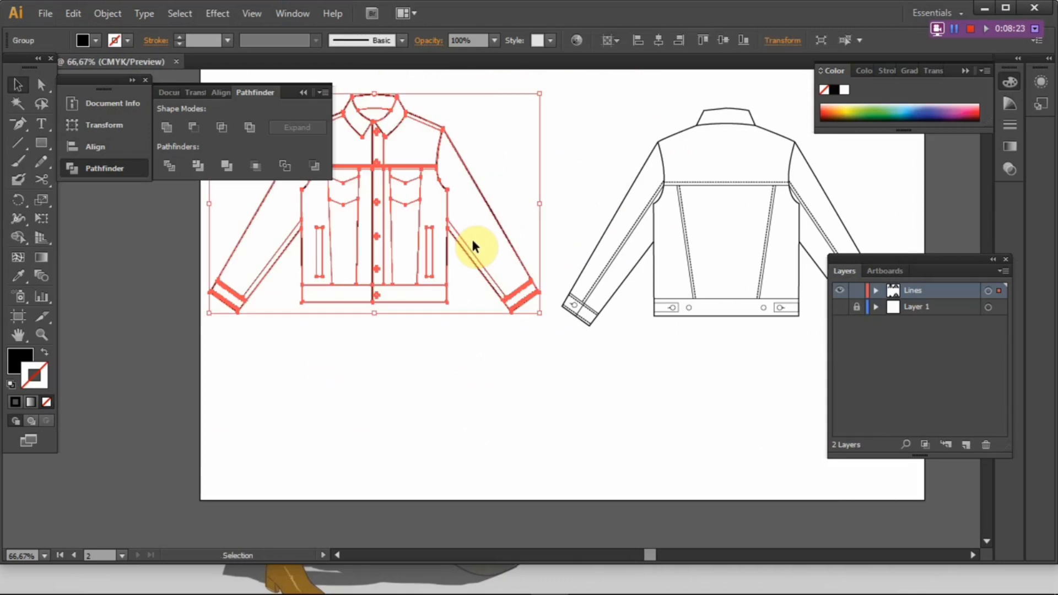
click(547, 181)
drag(560, 175, 353, 269)
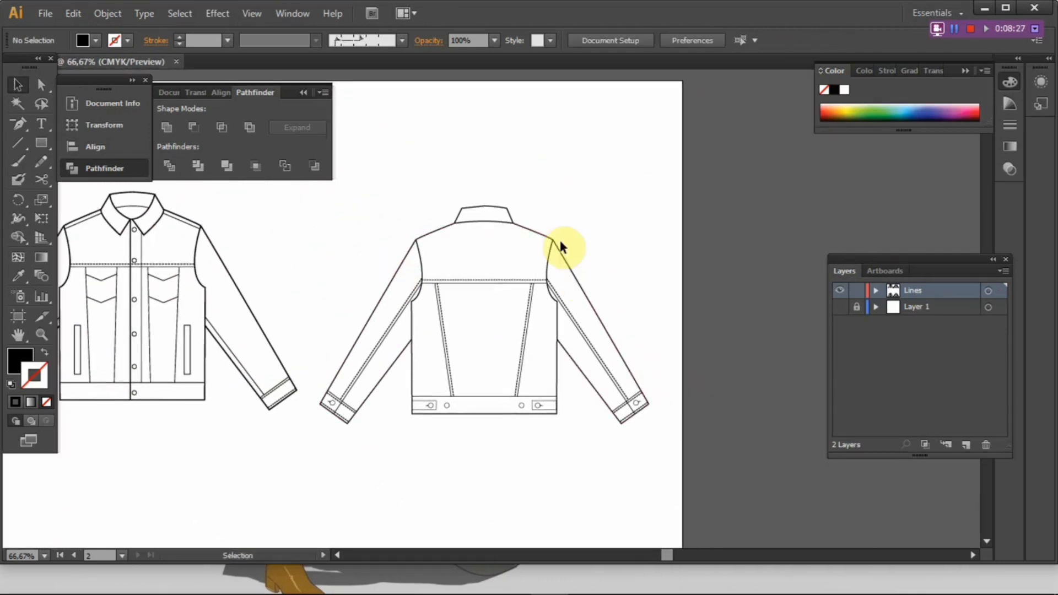
click(528, 228)
mouse_move(448, 229)
mouse_down()
mouse_move(432, 189)
mouse_move(448, 208)
mouse_up()
click(452, 204)
scroll(477, 230, up, 1)
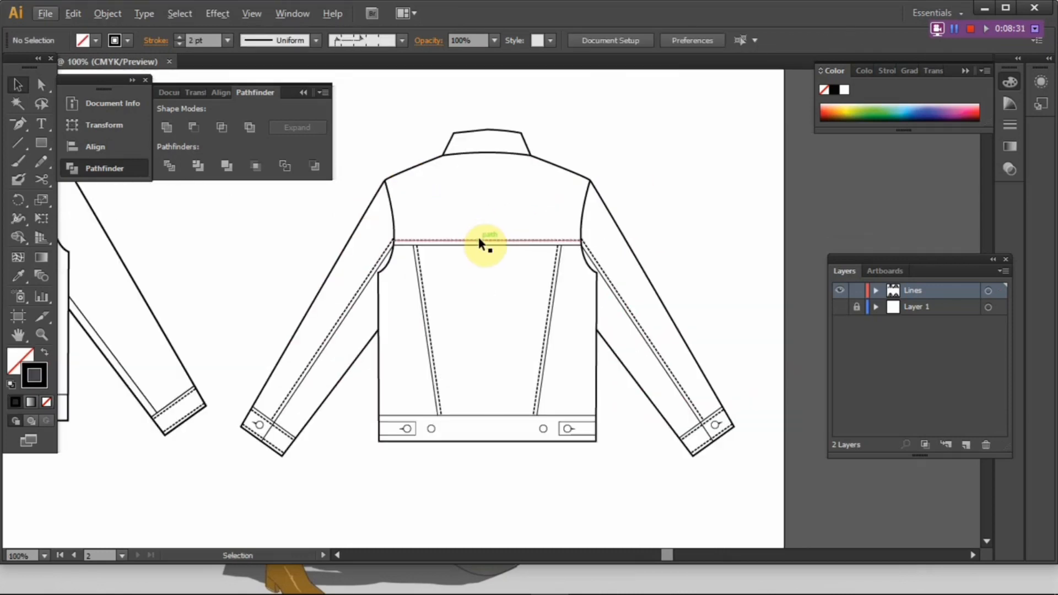
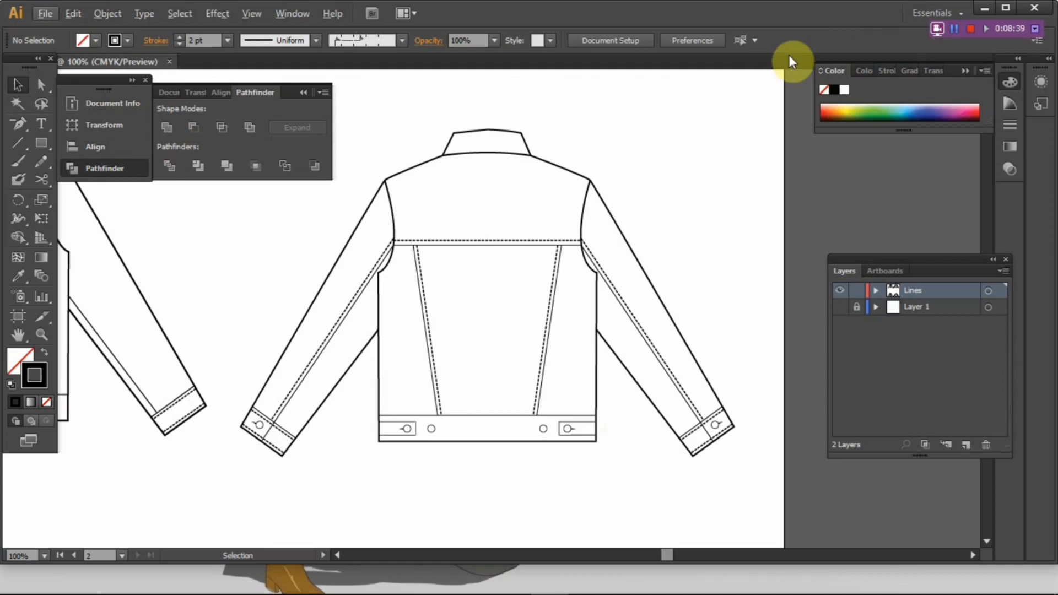
click(657, 289)
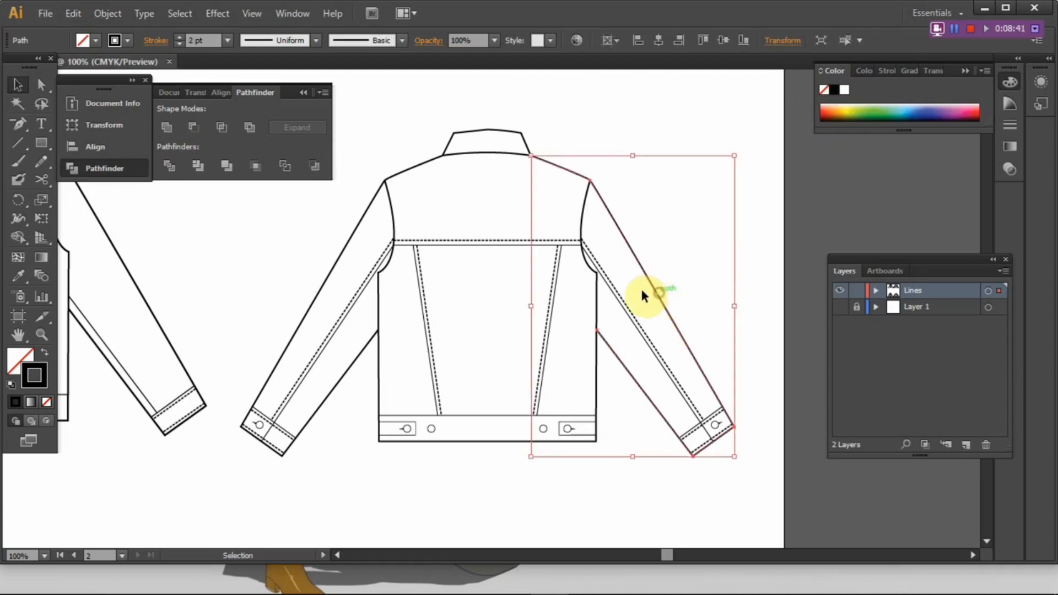
shift+click(367, 211)
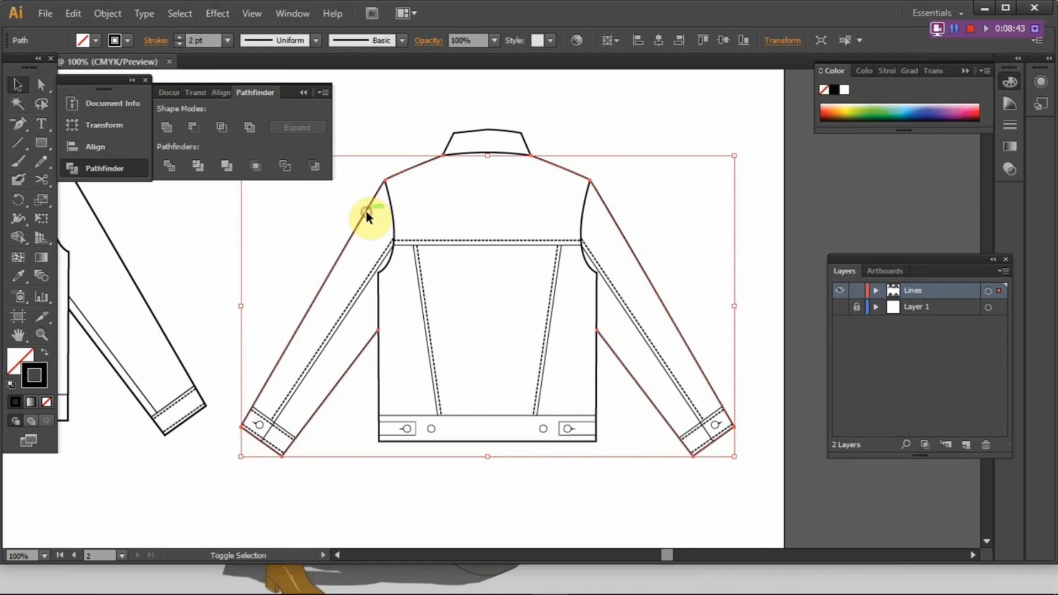
shift+click(395, 219)
shift+click(463, 131)
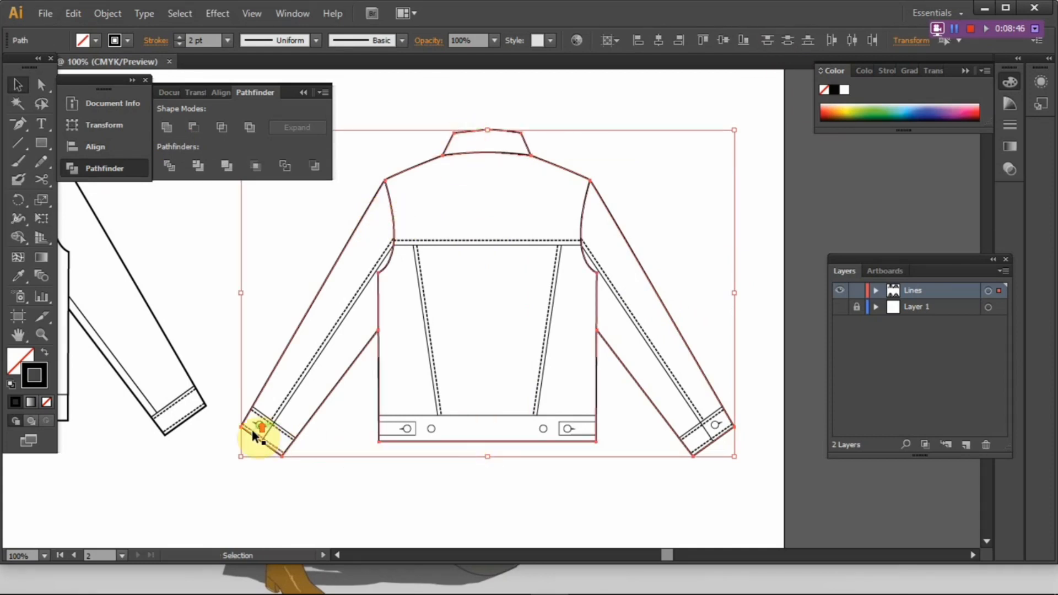
scroll(252, 429, up, 3)
shift+click(304, 388)
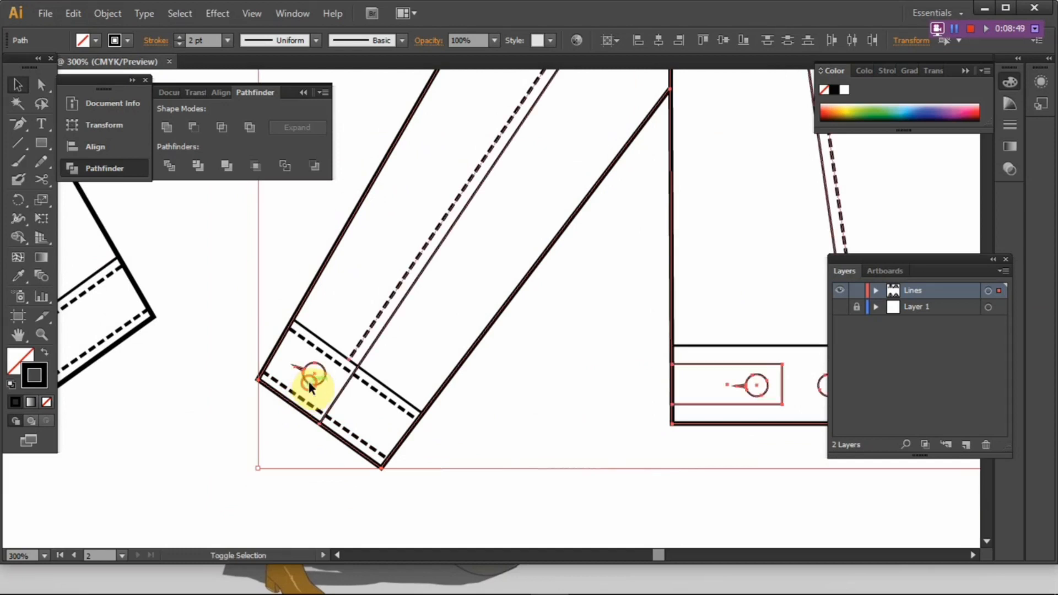
drag(638, 413, 411, 421)
click(164, 326)
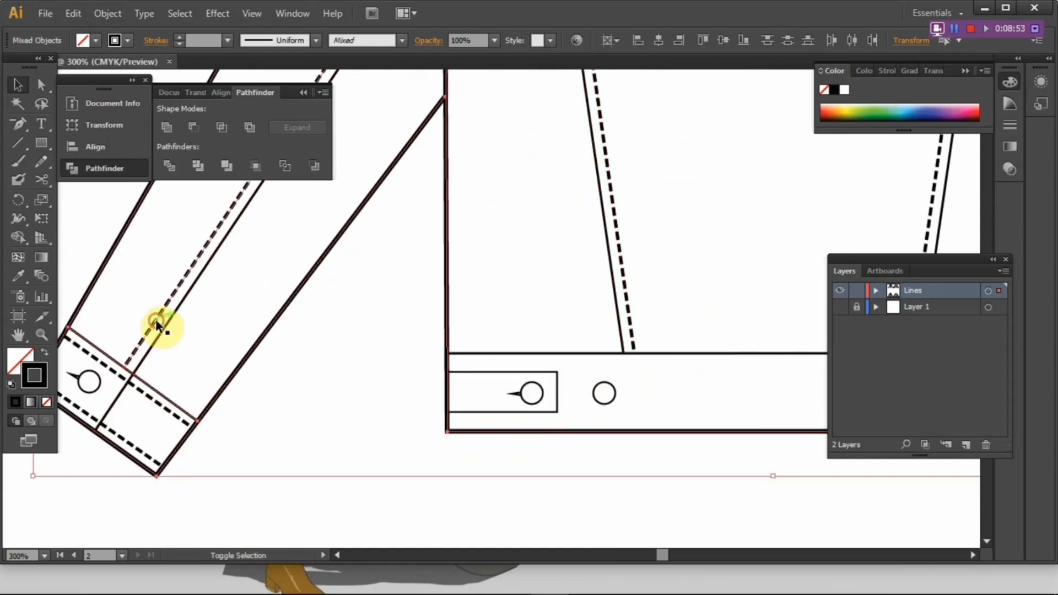
Ungroup the seam, stitching and button details on the left half of the copied back view.
click(156, 315)
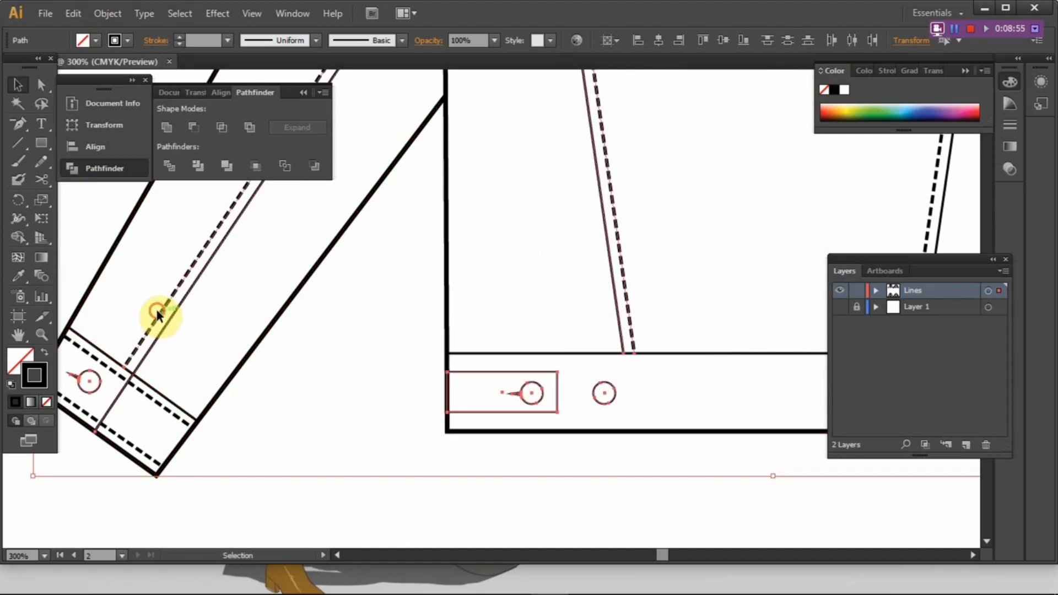
scroll(277, 315, down, 2)
drag(508, 266, 501, 306)
right_click(438, 300)
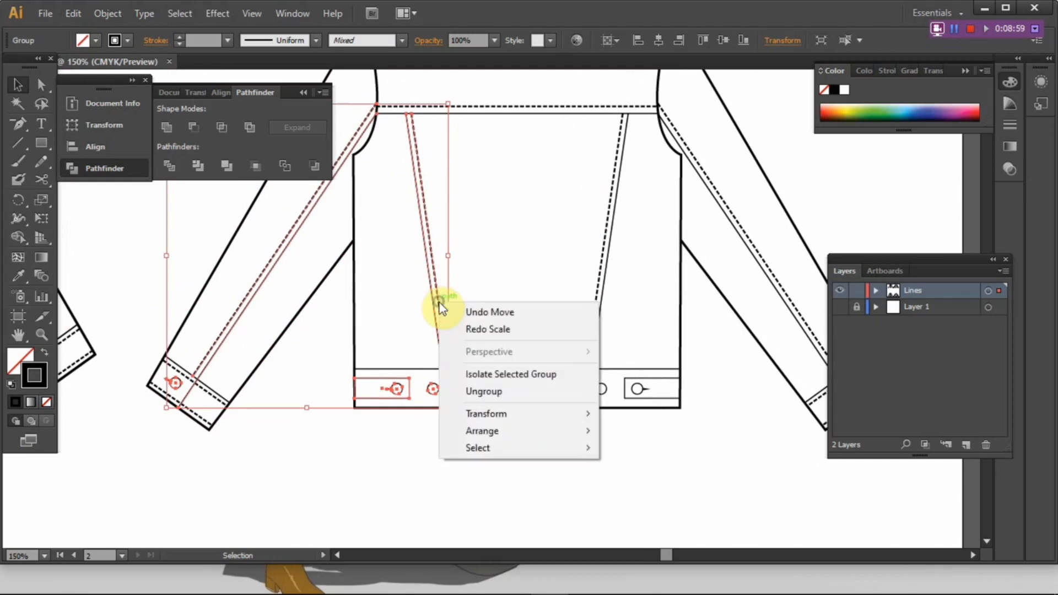
click(471, 390)
click(466, 322)
click(444, 326)
click(500, 306)
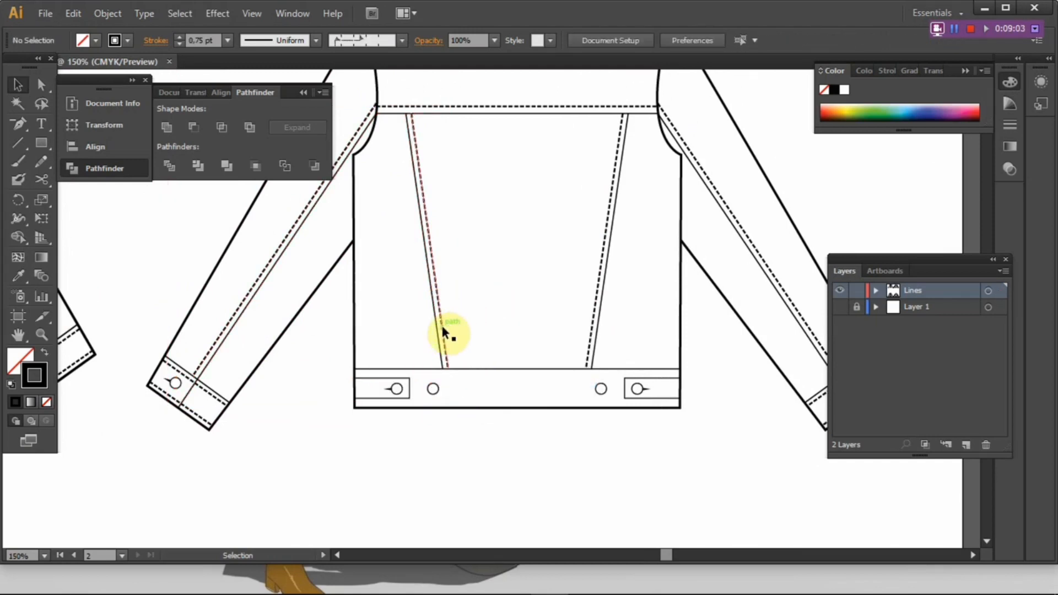
Ungroup the matching seam, stitching and button details on the right half of the back view.
drag(501, 324, 441, 329)
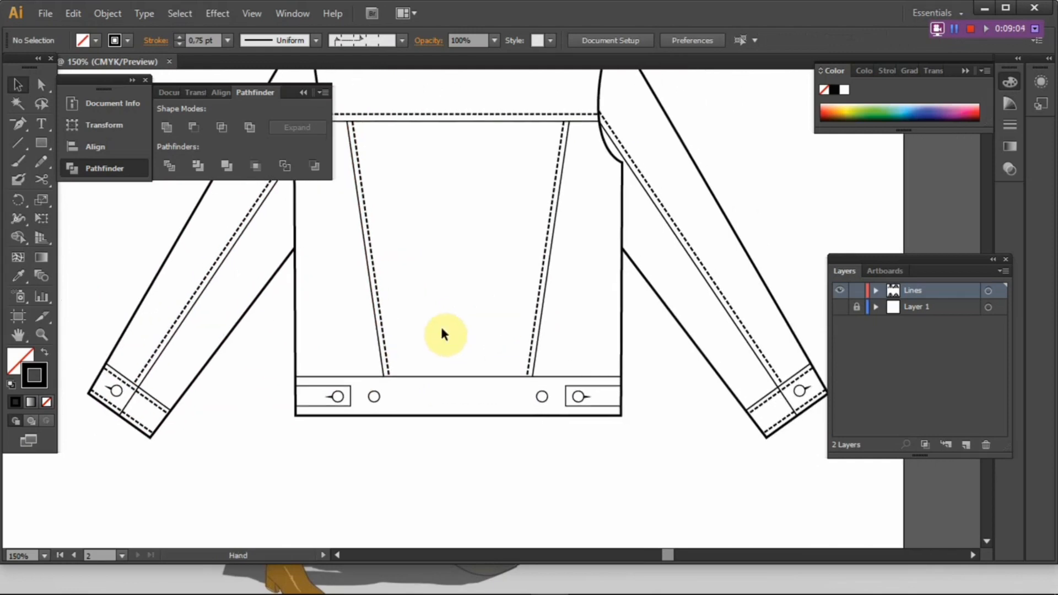
click(537, 328)
right_click(532, 327)
click(571, 419)
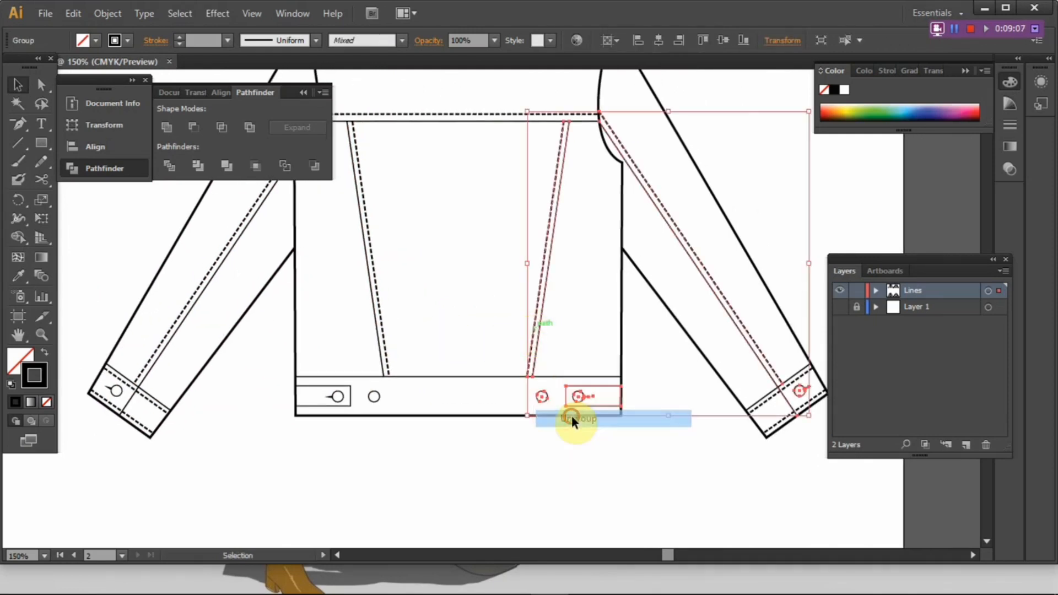
click(492, 348)
click(476, 354)
Select the whole back view, excluding the dashed stitching along the sleeves, body panels and yoke.
key(ctrl+minus)
key(ctrl+minus)
drag(516, 373, 495, 425)
drag(643, 449, 309, 184)
scroll(386, 338, up, 2)
drag(368, 361, 371, 316)
shift+click(310, 321)
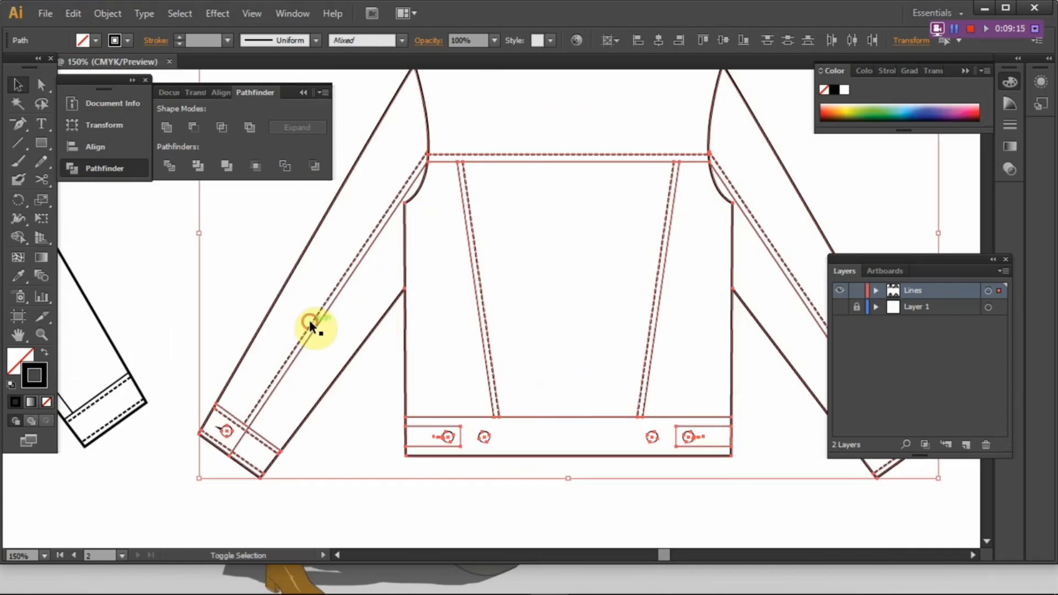
shift+click(487, 337)
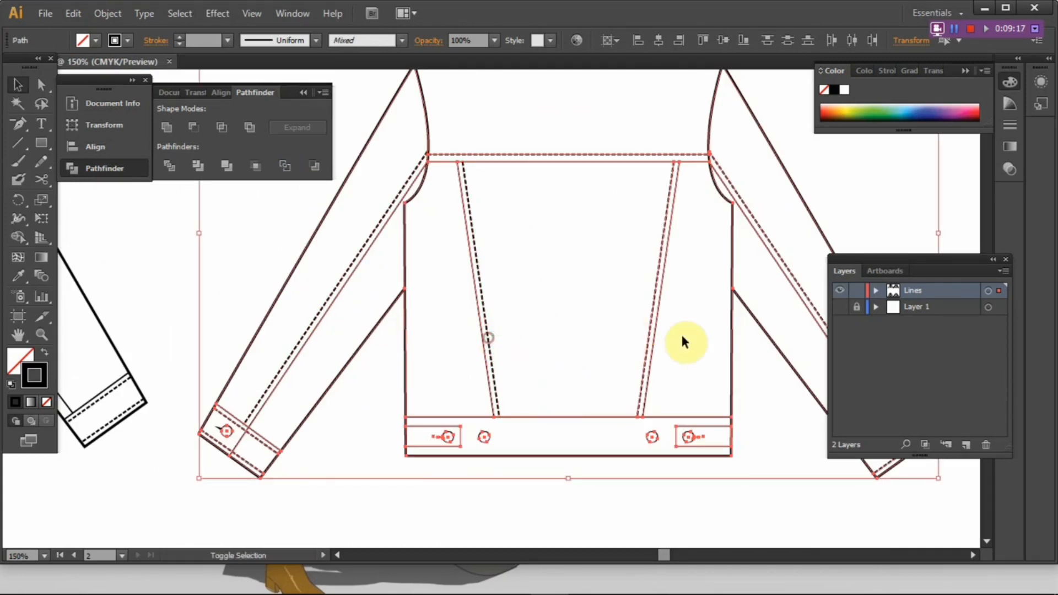
shift+click(649, 343)
shift+click(558, 155)
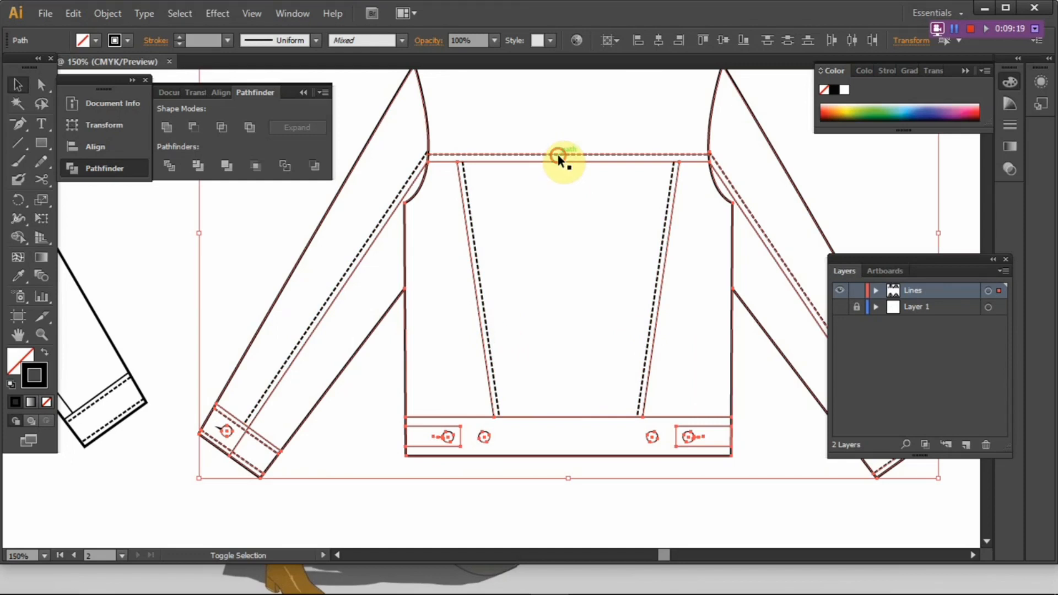
shift+click(739, 177)
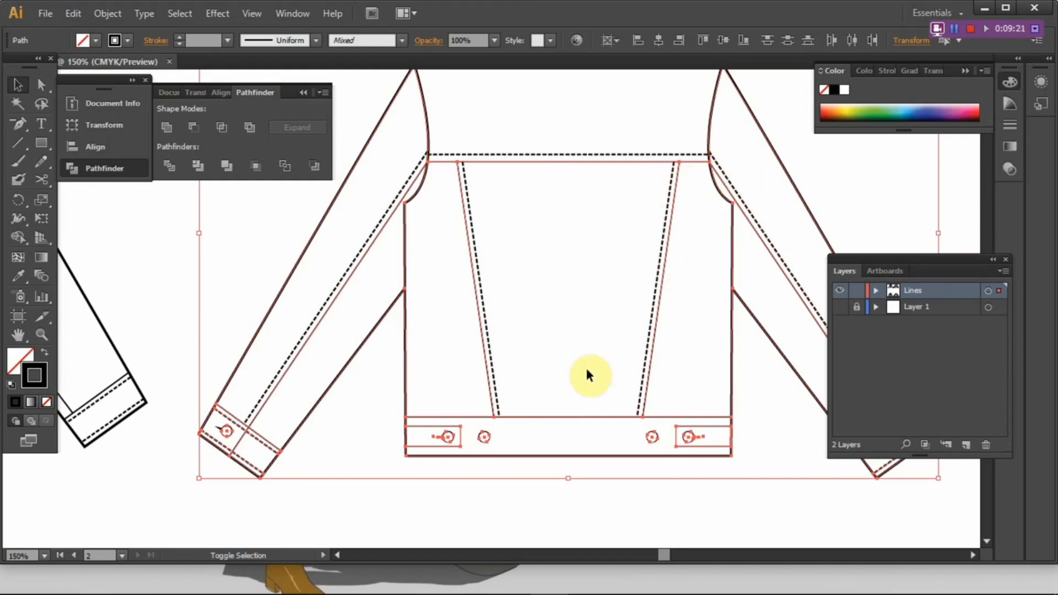
Exclude the dashed stitching on both cuffs from the selection and expand the fill and stroke of the remaining solid lines.
shift+click(245, 463)
drag(626, 490, 431, 505)
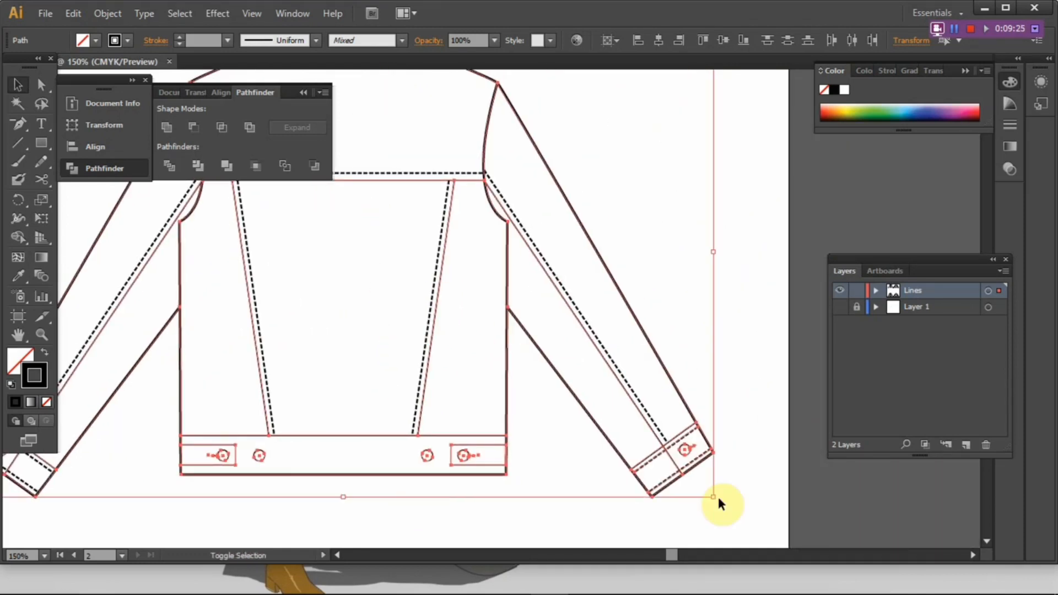
shift+click(659, 468)
mouse_move(501, 484)
mouse_down()
mouse_move(578, 439)
mouse_move(590, 498)
mouse_up()
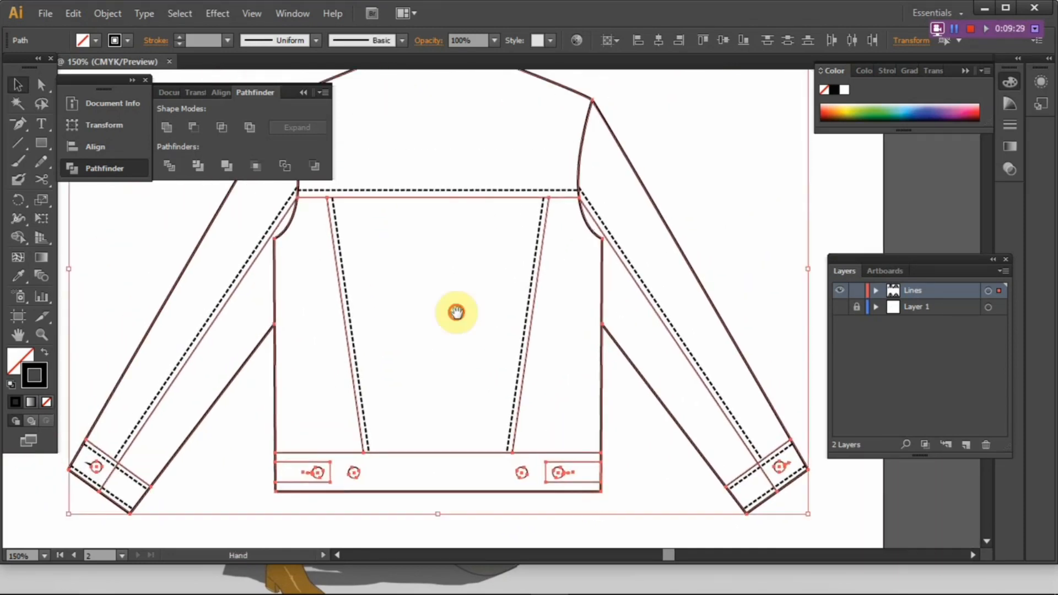
drag(453, 306, 499, 378)
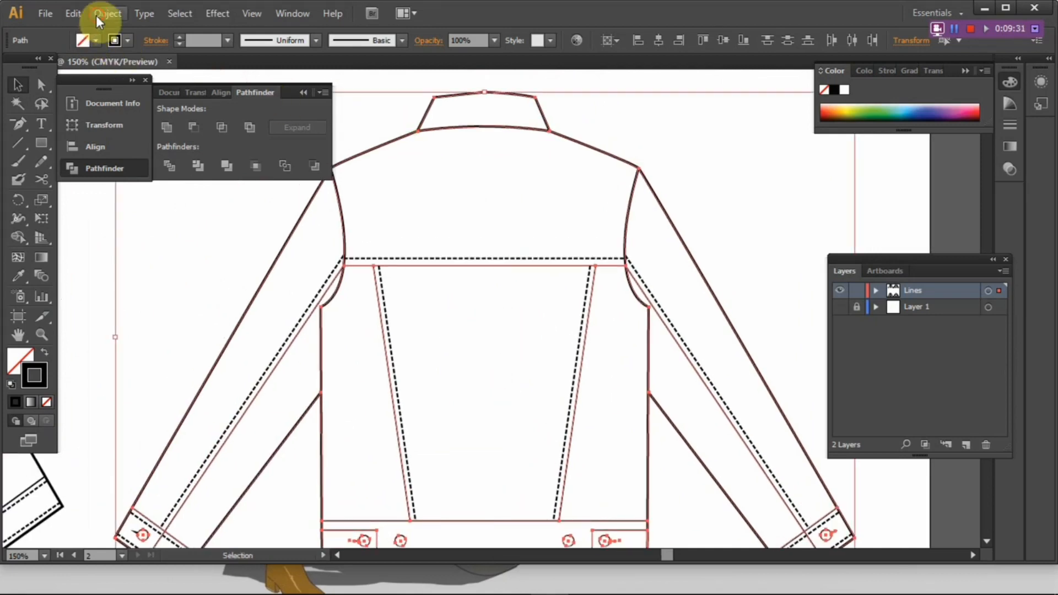
click(99, 13)
click(150, 176)
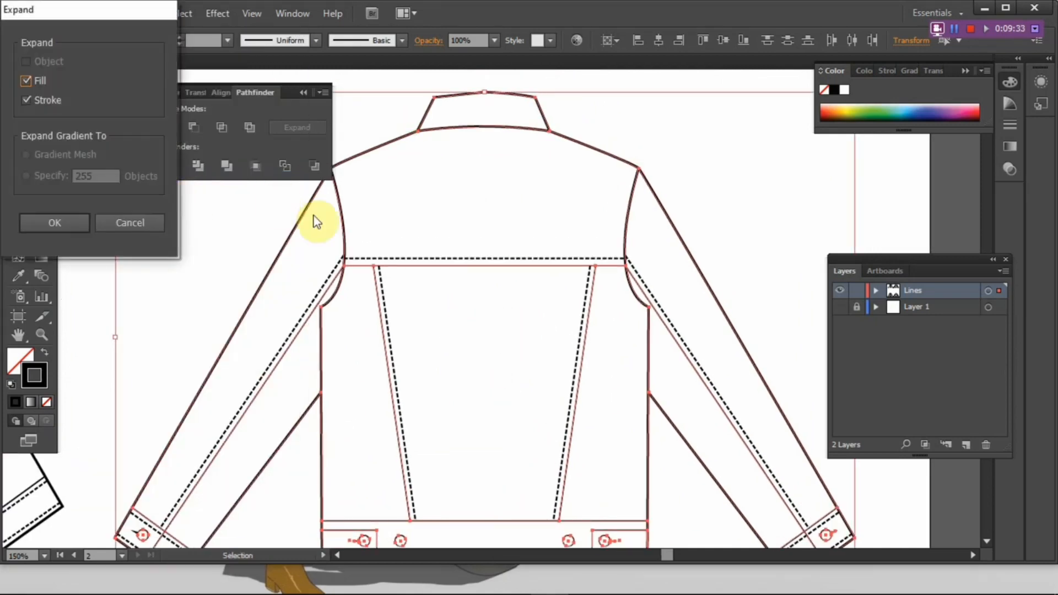
click(73, 219)
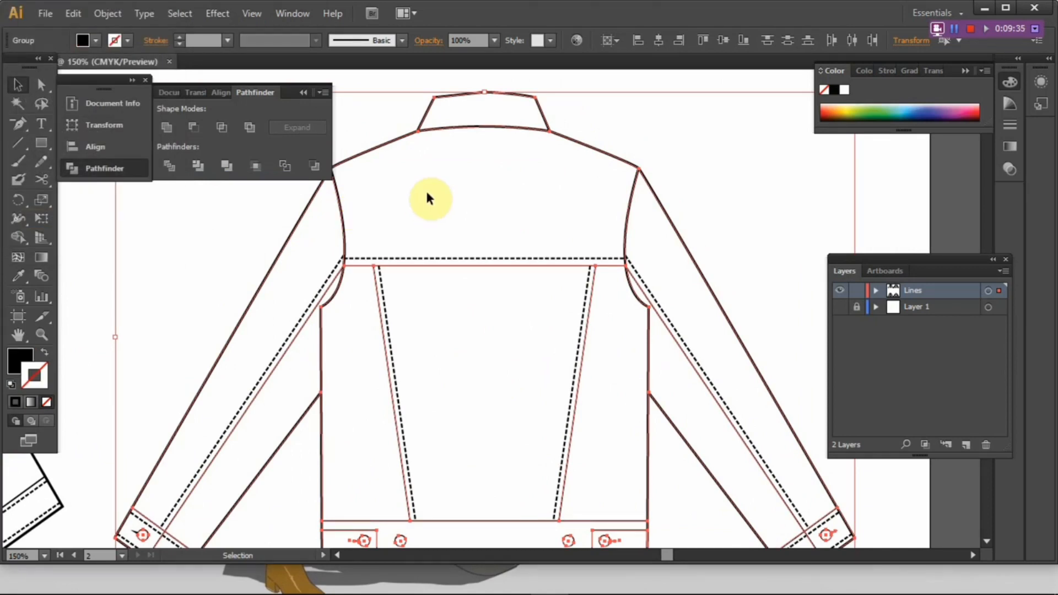
Select the dashed stitching along the back view's yoke, both sleeves and both body panels.
scroll(430, 187, down, 2)
click(445, 184)
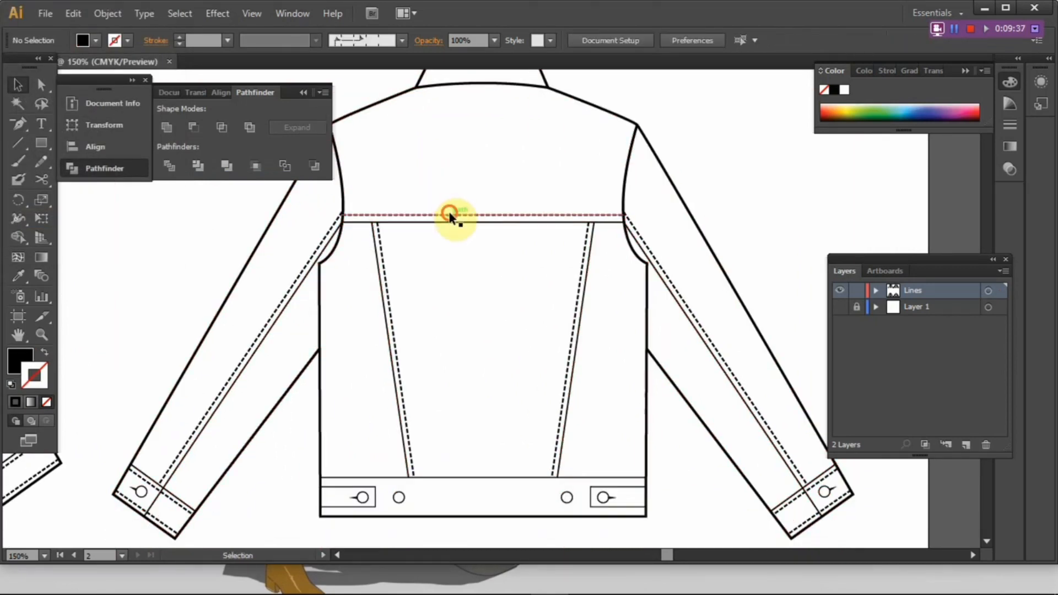
click(449, 214)
shift+click(296, 280)
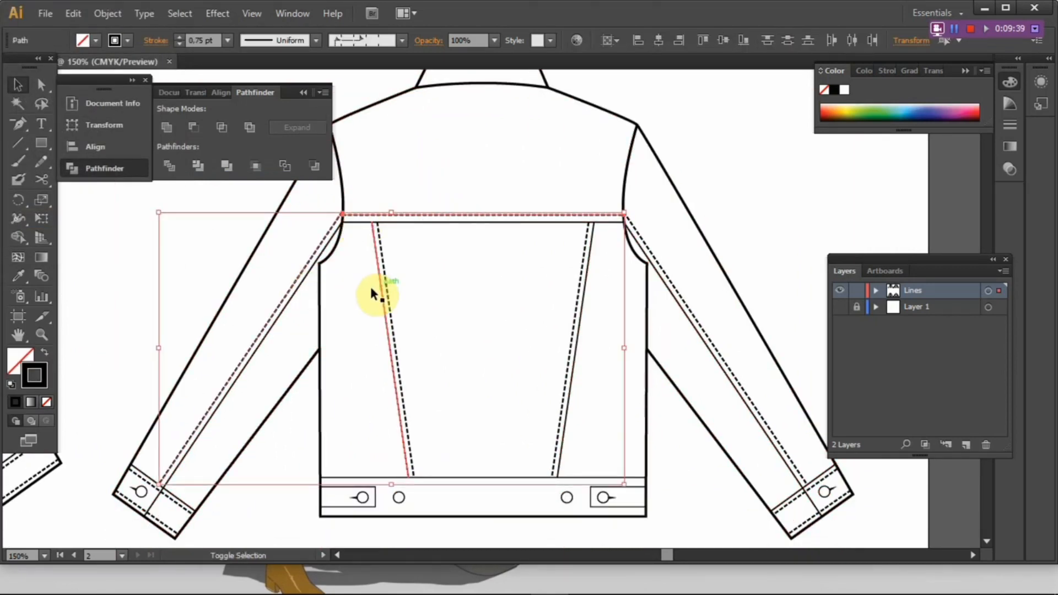
shift+click(385, 286)
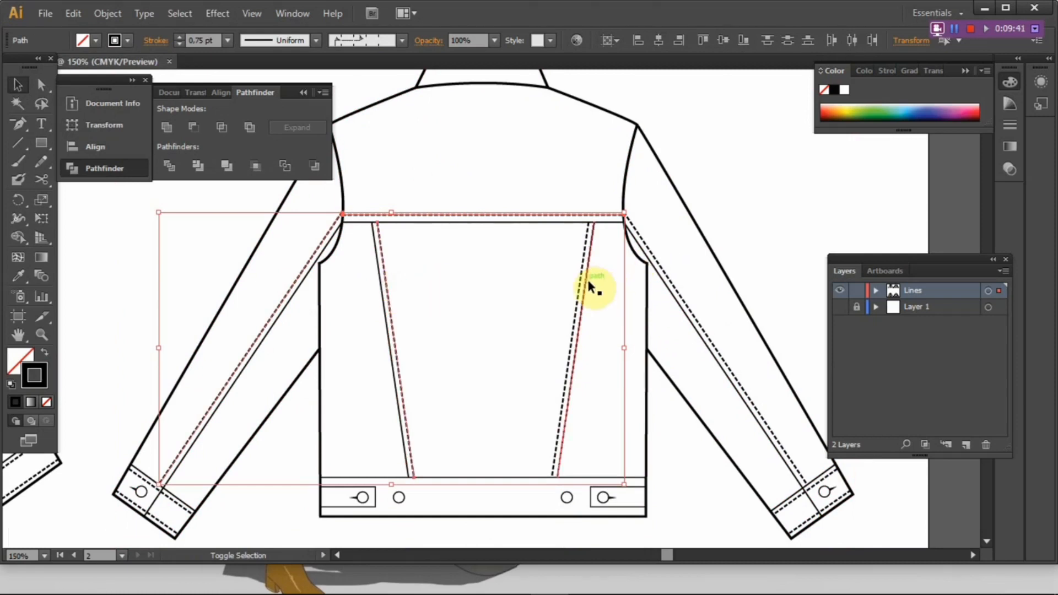
shift+click(649, 249)
key(space)
drag(434, 399, 451, 334)
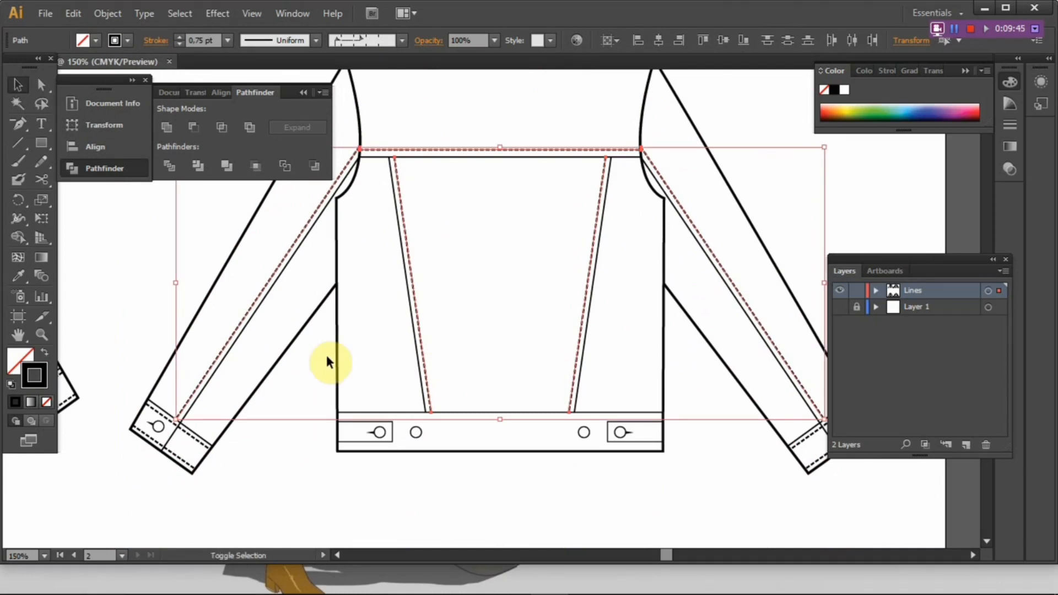
Add the dashed stitching of both cuffs to the selection and convert it all with Expand Appearance followed by Expand.
shift+click(185, 443)
key(space)
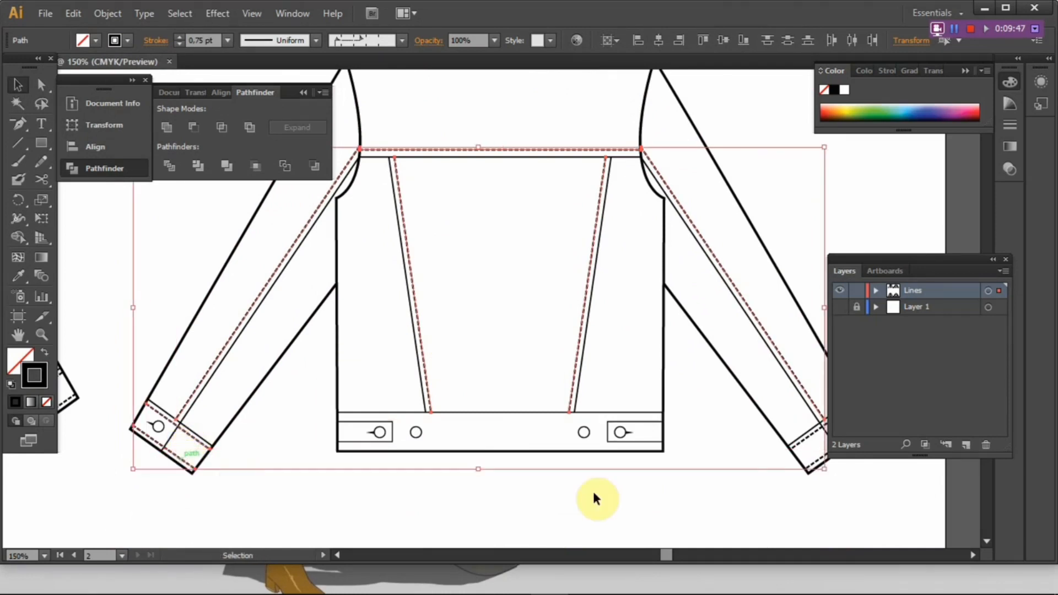
drag(595, 496, 378, 484)
shift+click(601, 445)
shift+click(592, 456)
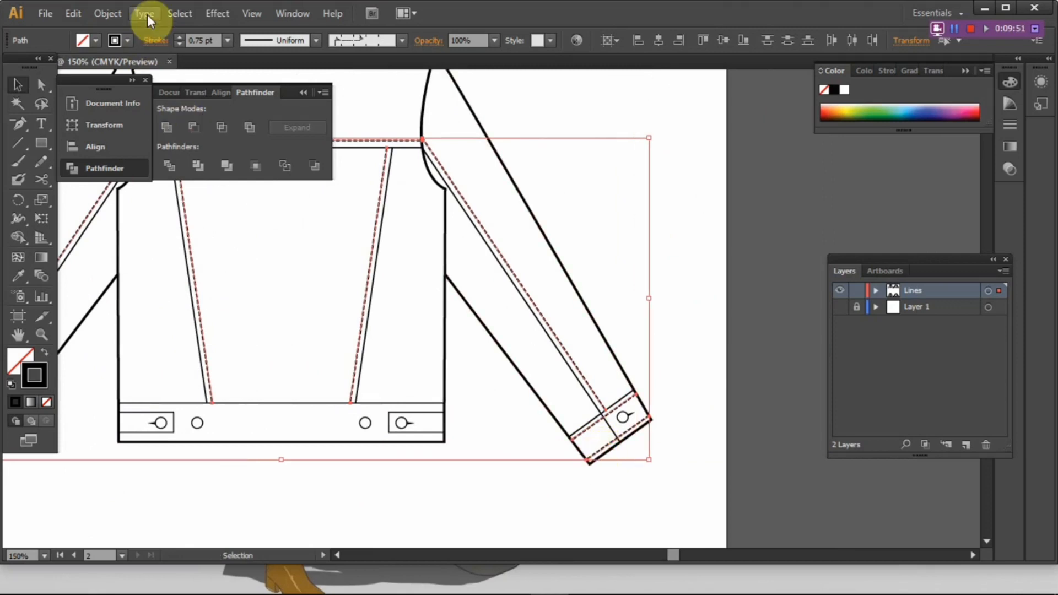
click(113, 14)
click(141, 195)
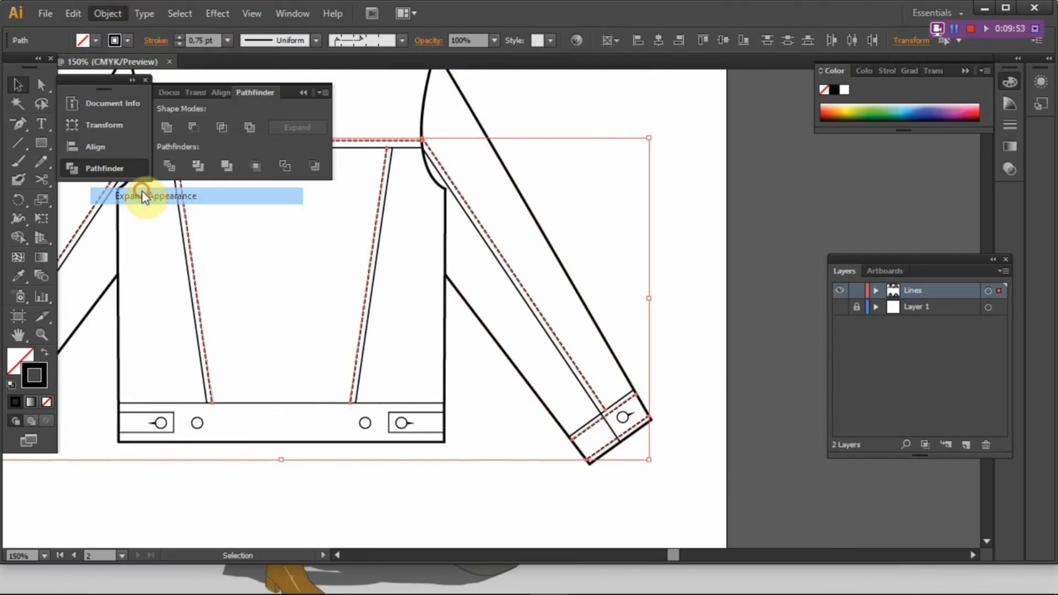
click(108, 13)
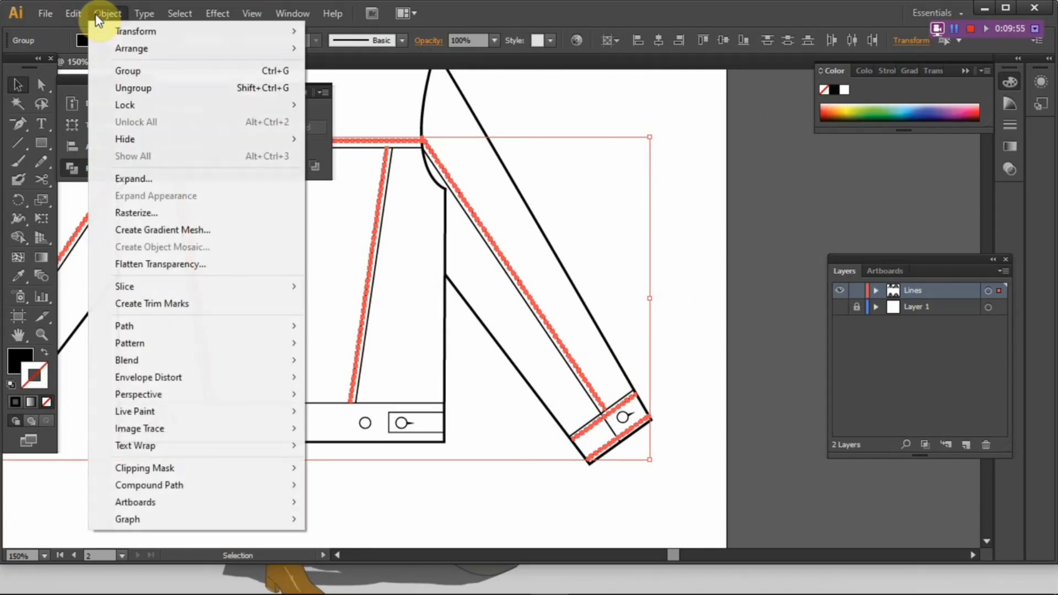
click(140, 178)
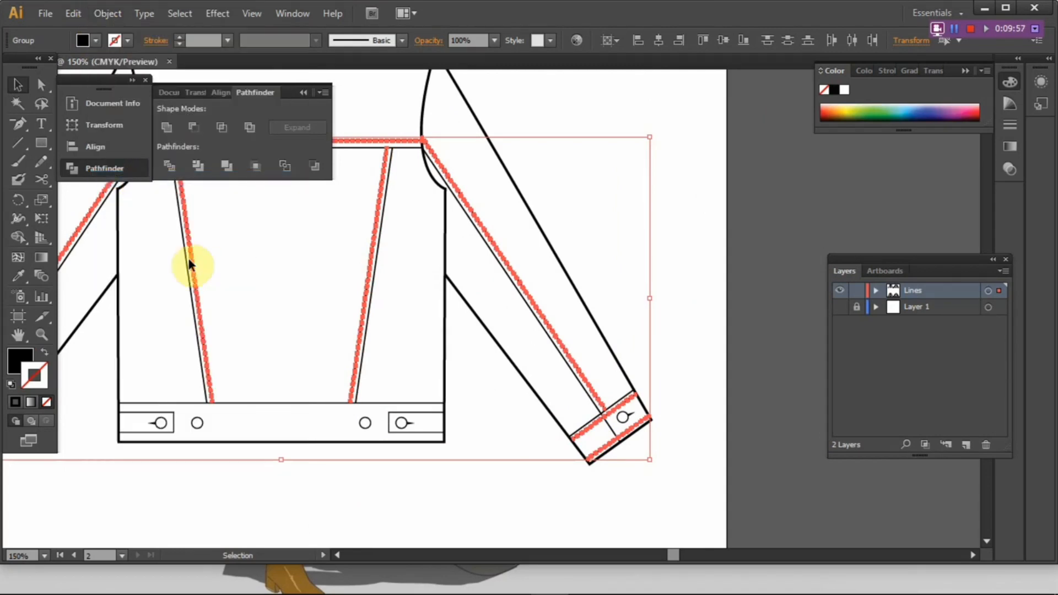
Merge all parts of the copied back view, including the expanded stitching, with the Unite pathfinder operation.
scroll(271, 317, down, 3)
drag(272, 318, 310, 317)
click(359, 379)
drag(294, 379, 332, 387)
drag(490, 396, 229, 190)
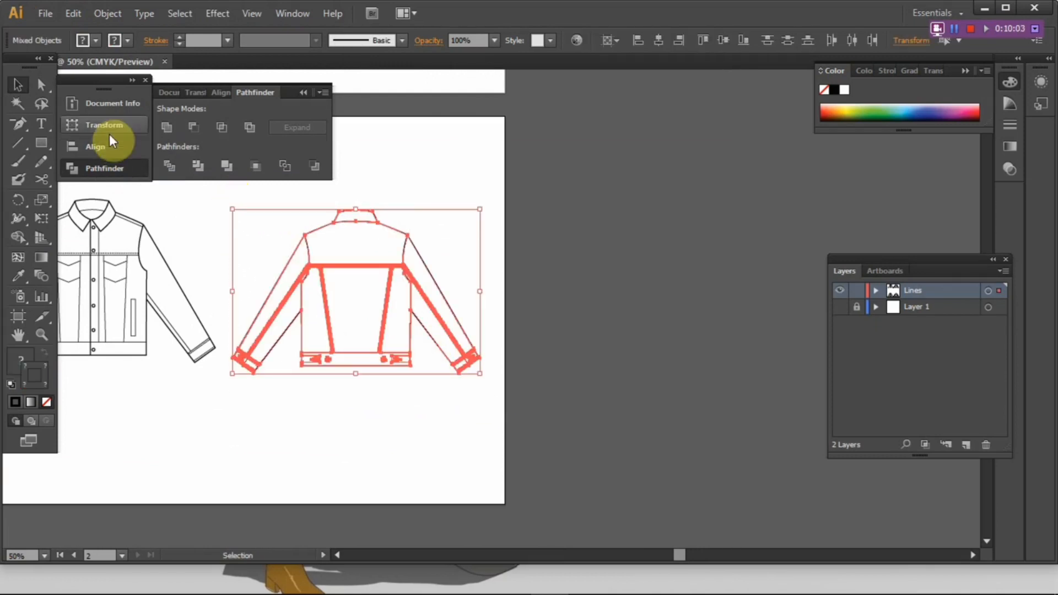
click(166, 128)
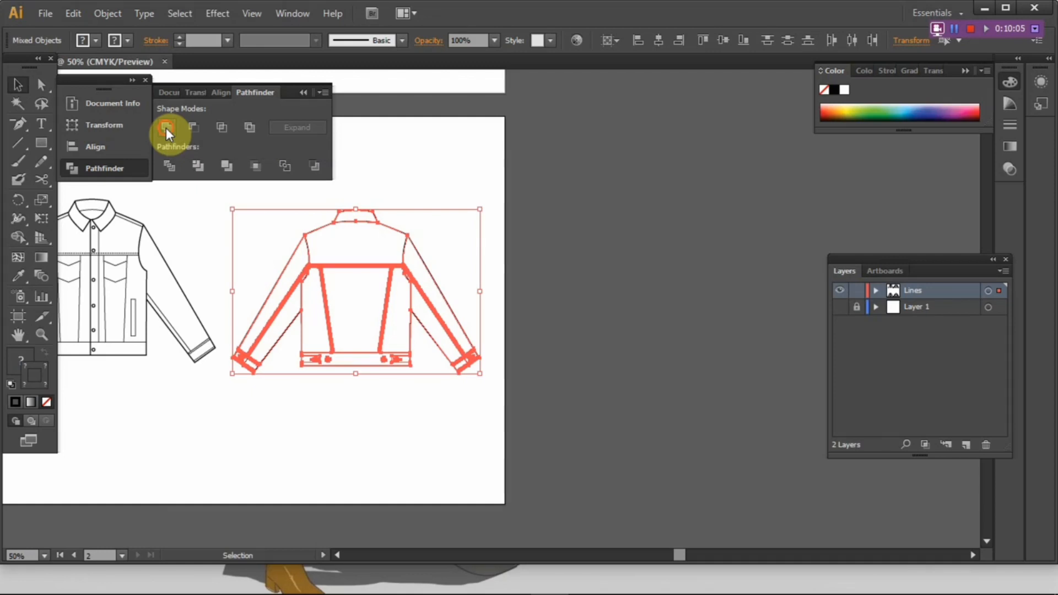
click(359, 428)
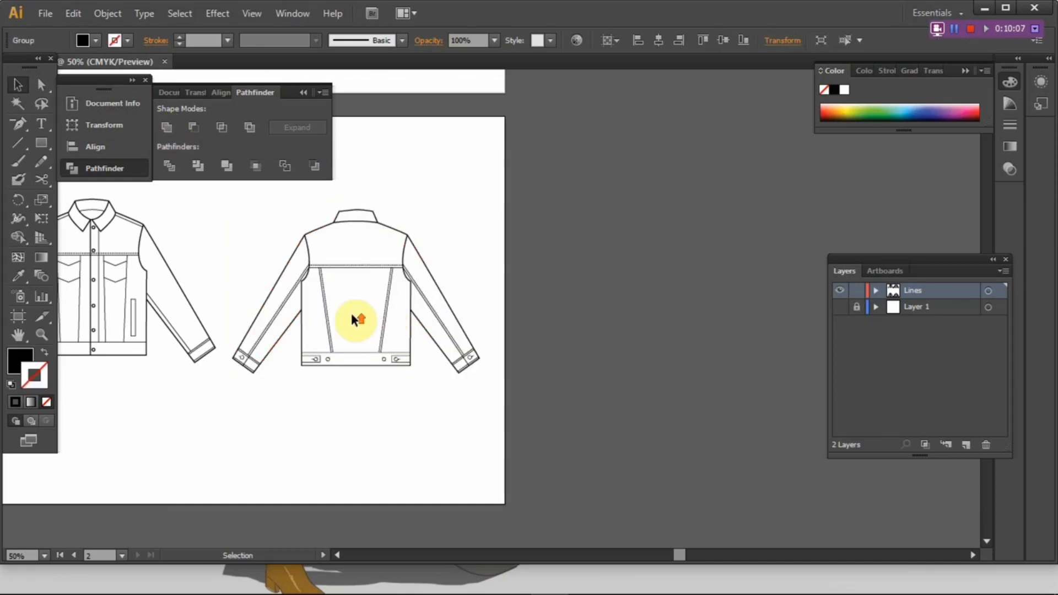
scroll(352, 319, up, 3)
drag(354, 302, 497, 424)
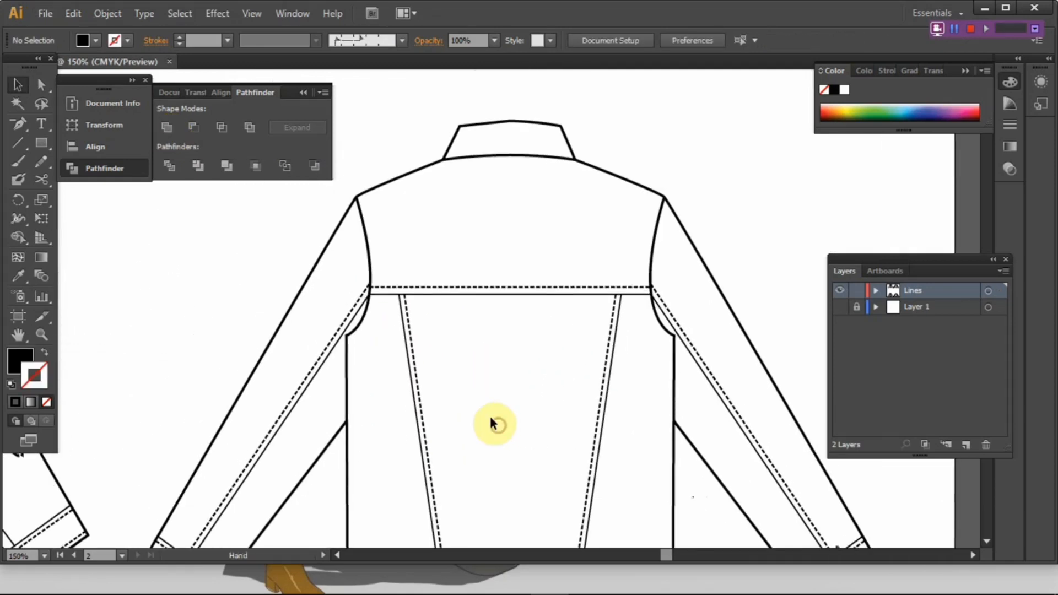
Scale the united back view down proportionally to test its line weights, and undo the scaling.
drag(465, 292, 601, 240)
click(739, 206)
scroll(738, 206, down, 2)
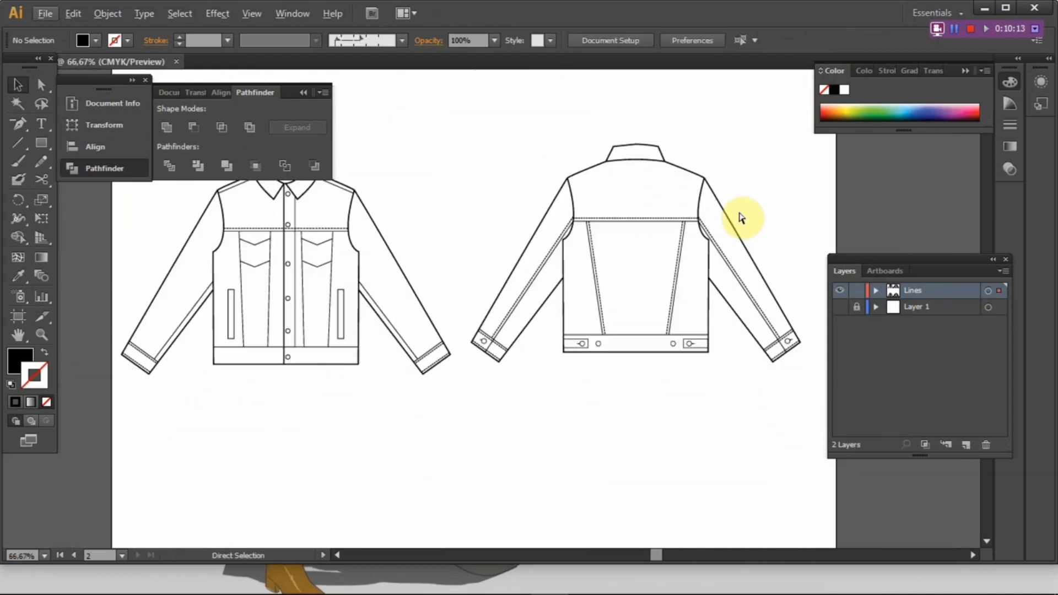
key(ctrl+z)
drag(637, 169, 650, 377)
click(656, 420)
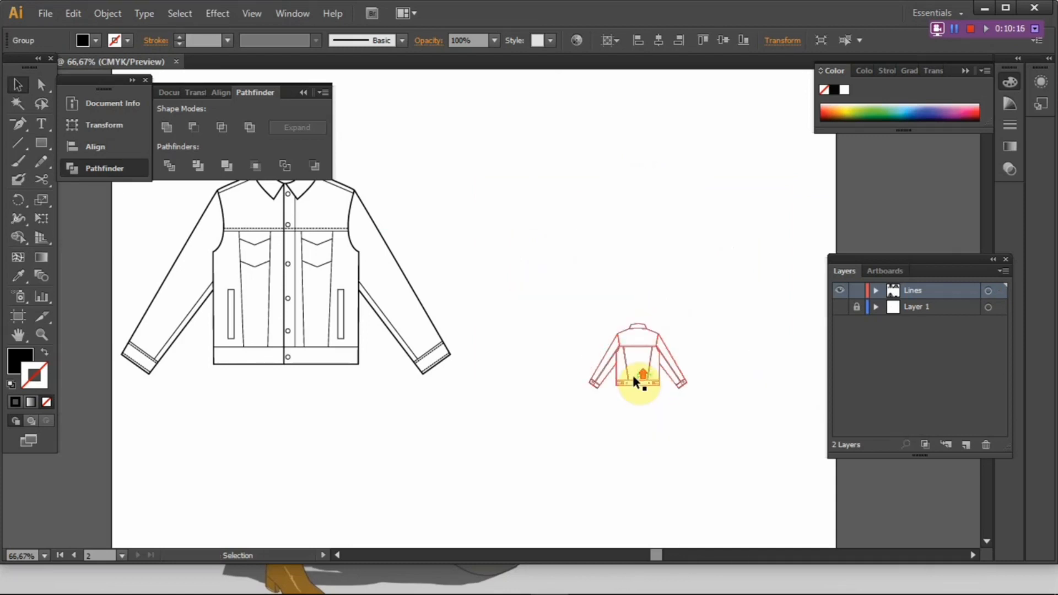
scroll(633, 375, up, 4)
scroll(633, 444, up, 2)
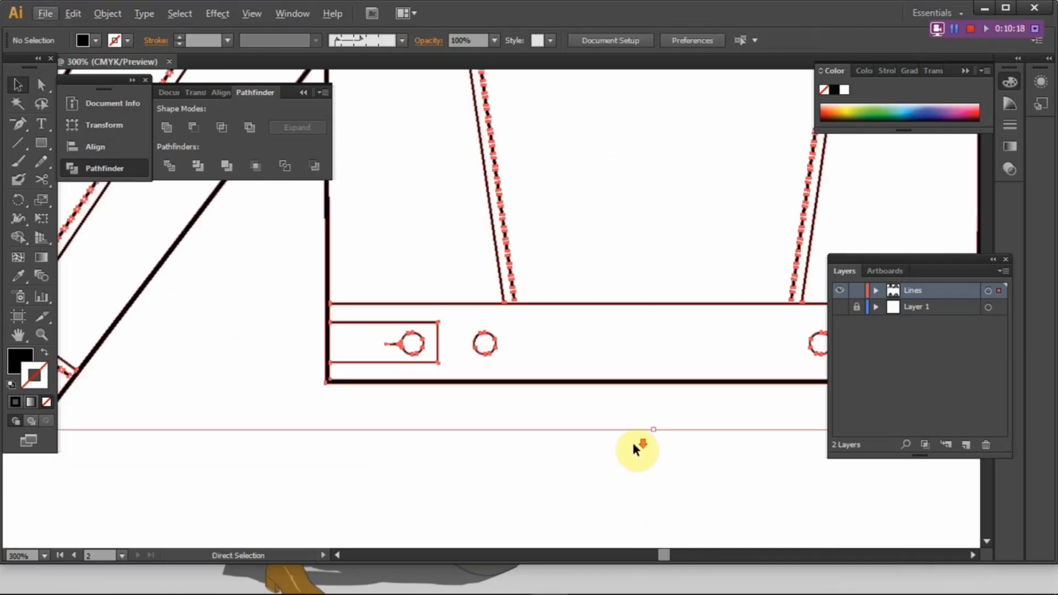
click(632, 442)
scroll(632, 441, down, 5)
click(619, 468)
drag(618, 468, 595, 446)
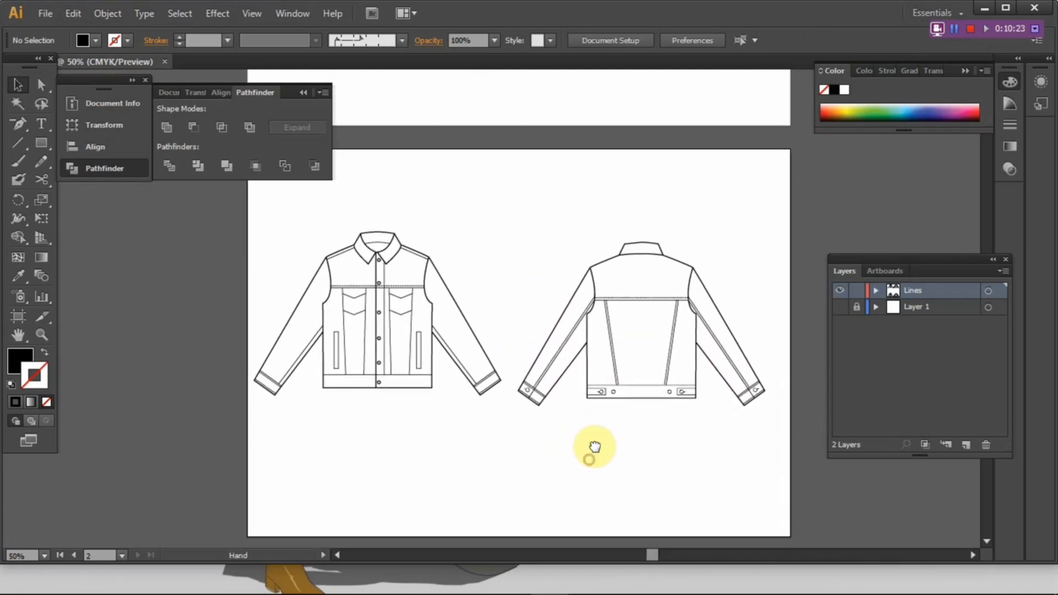
Move the back view straight up about 27 pt so its hem lines up with the front view's hem.
click(627, 389)
drag(630, 384, 629, 374)
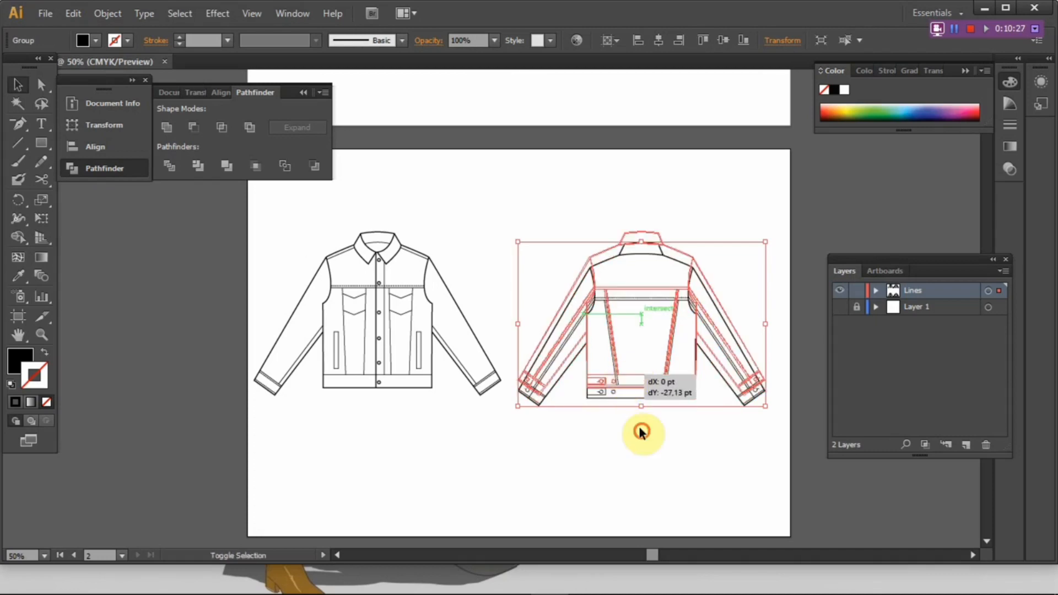
click(638, 429)
click(642, 384)
click(645, 409)
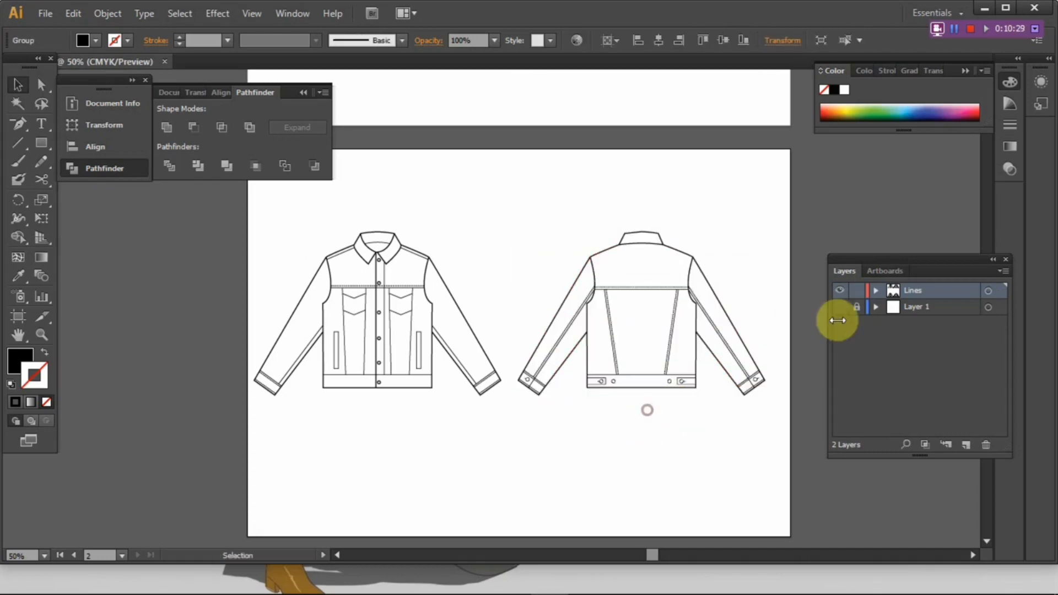
Create a new layer and place it directly beneath the Lines layer.
click(999, 267)
click(901, 200)
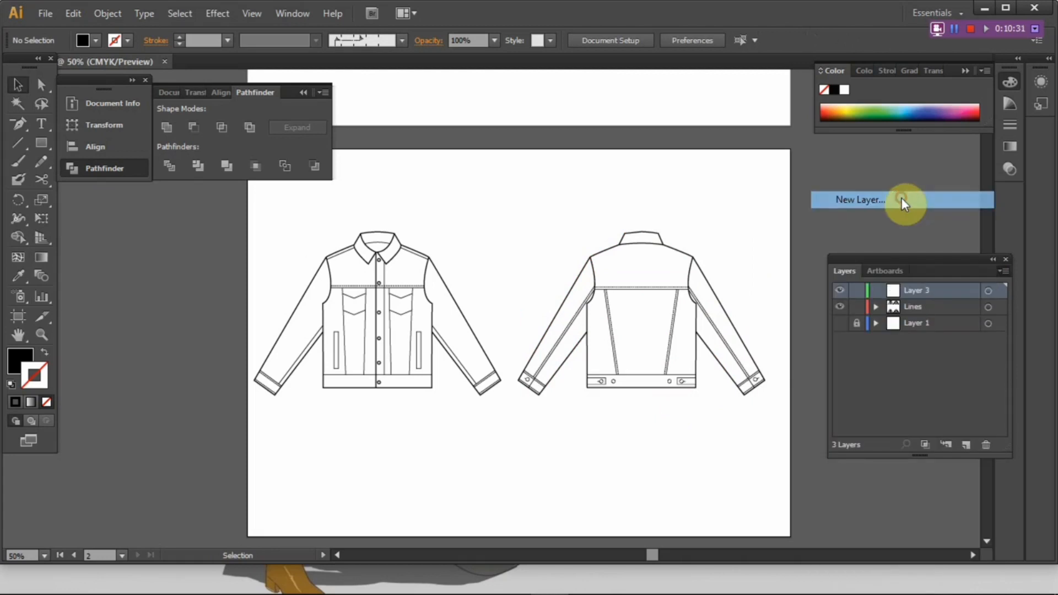
click(122, 186)
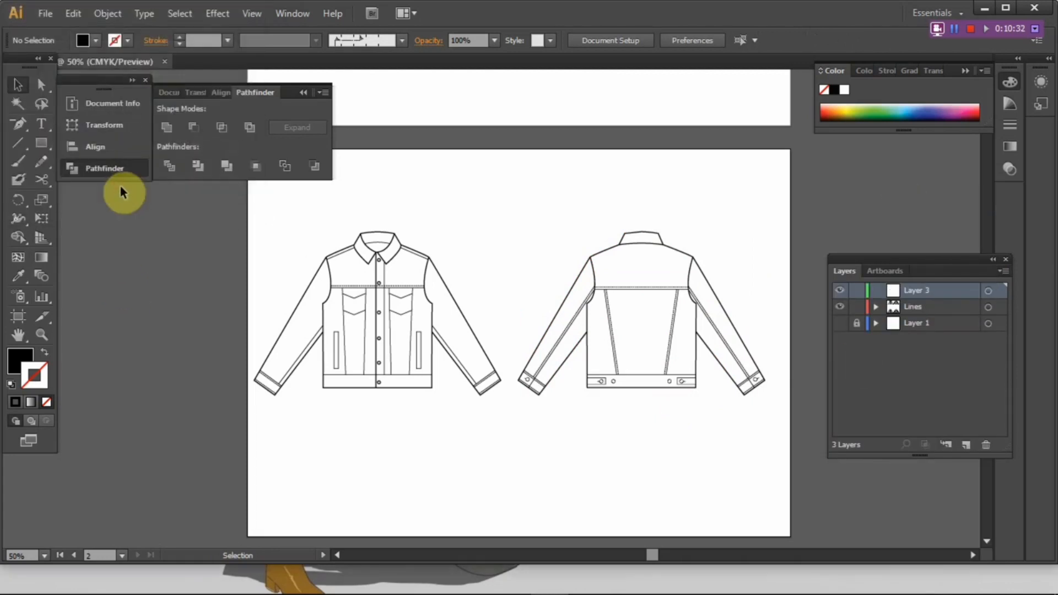
drag(927, 294, 932, 316)
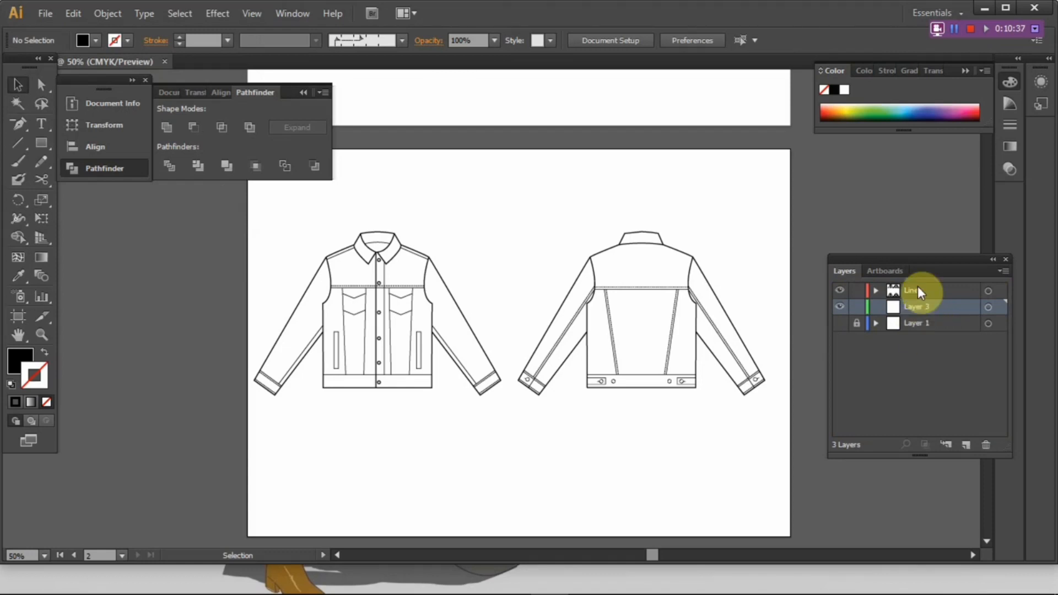
Rename the new layer Color and lock the Lines layer against editing.
double_click(915, 307)
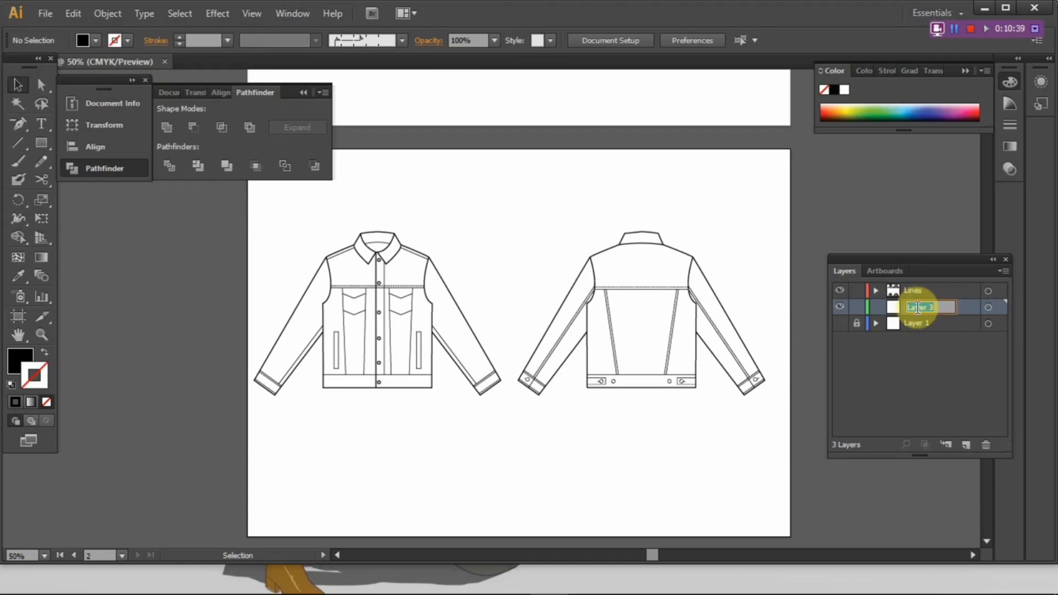
text(C)
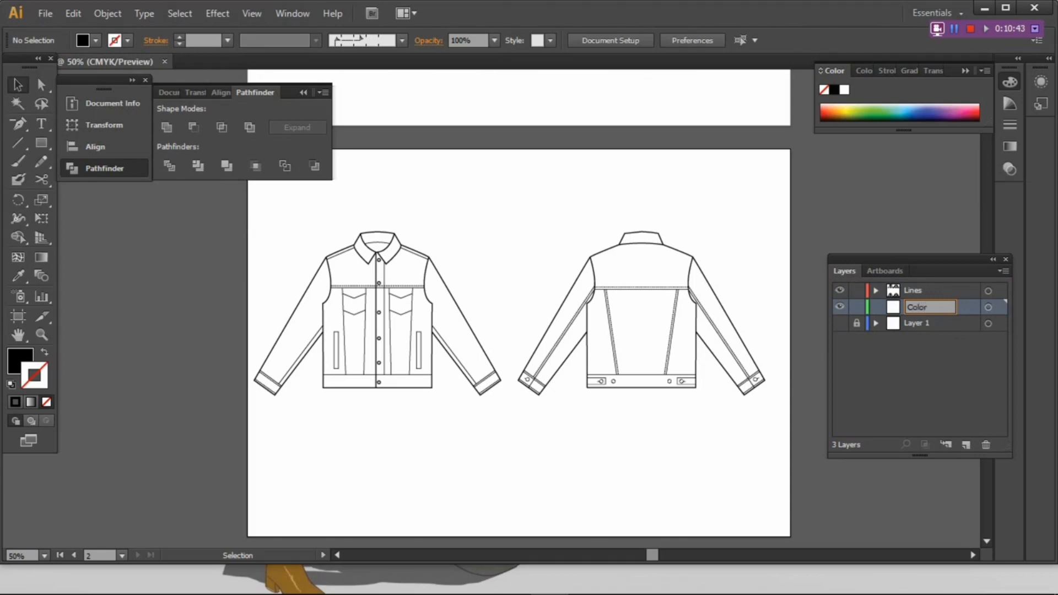
text(olor)
key(Return)
click(856, 292)
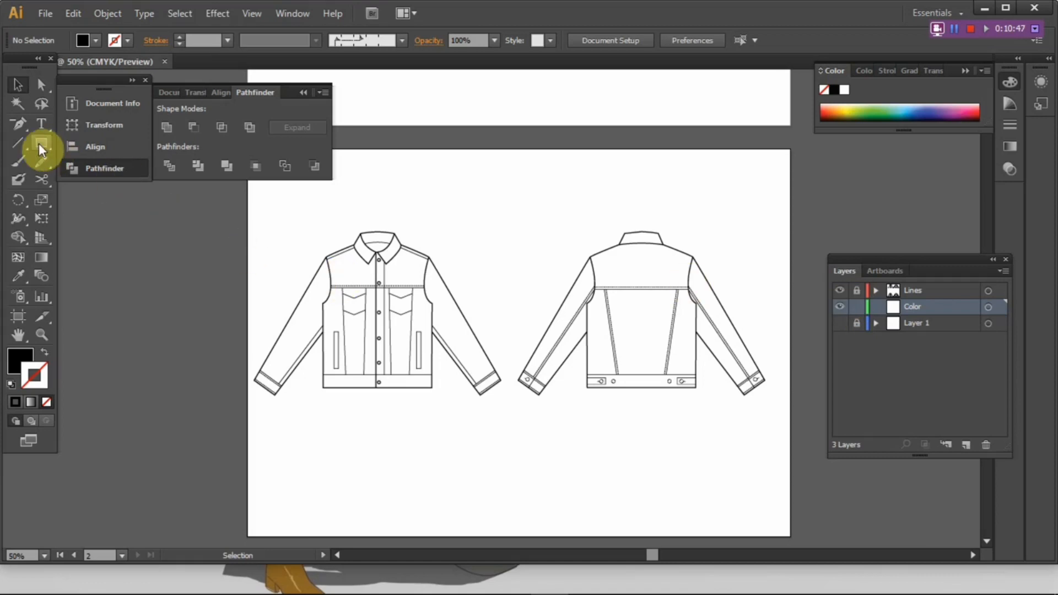
Start tracing the front view's outline with the Pen tool, from the right underside sleeve junction down to the right hem corner.
drag(18, 127, 54, 128)
scroll(452, 384, up, 2)
scroll(452, 384, up, 3)
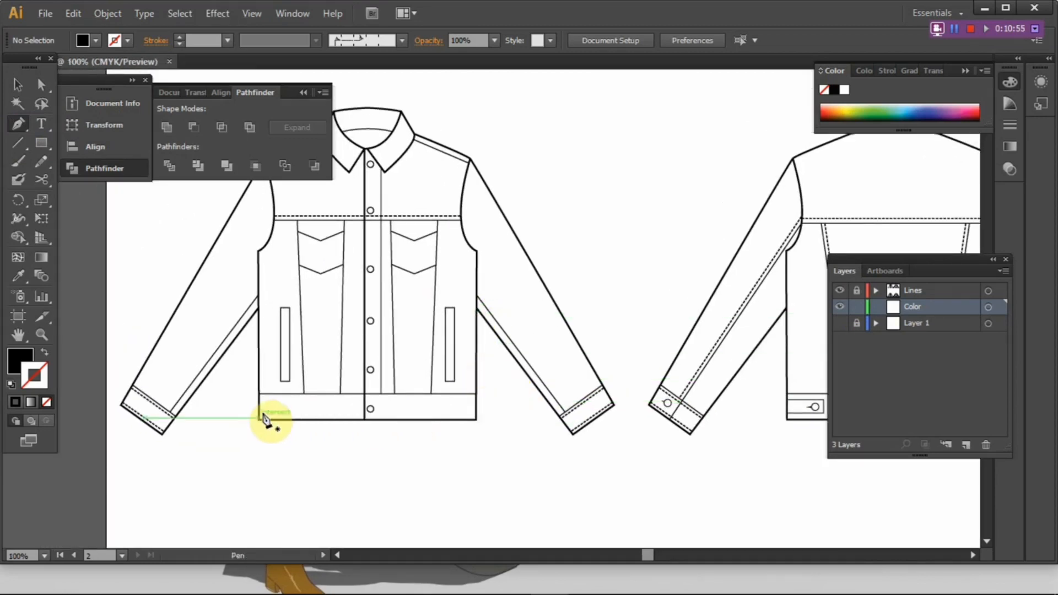
drag(166, 323, 196, 418)
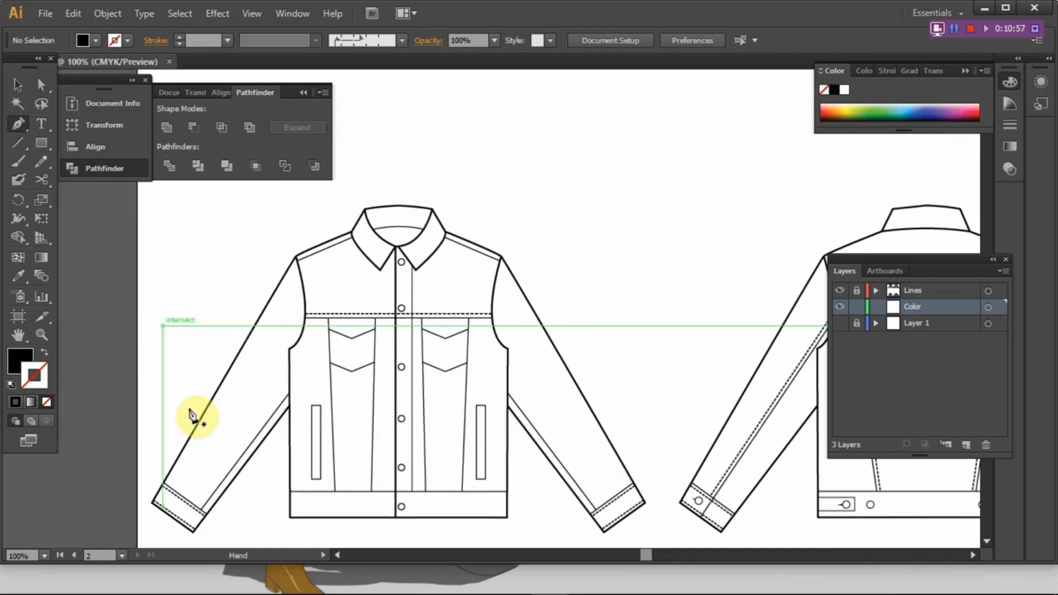
drag(574, 365, 559, 307)
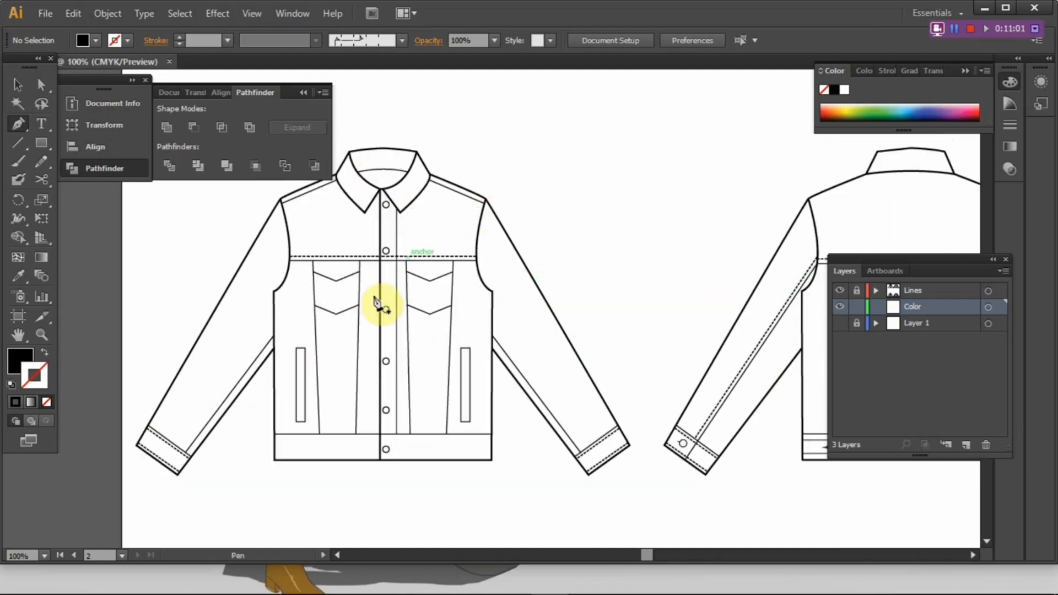
drag(444, 340, 400, 290)
drag(463, 315, 551, 265)
scroll(588, 321, up, 2)
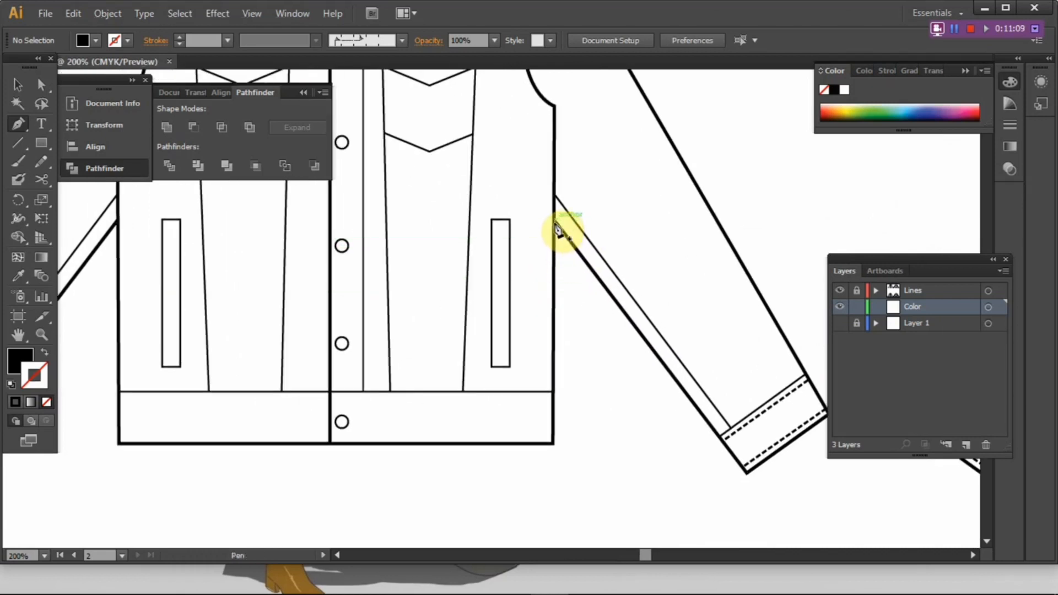
scroll(435, 410, down, 1)
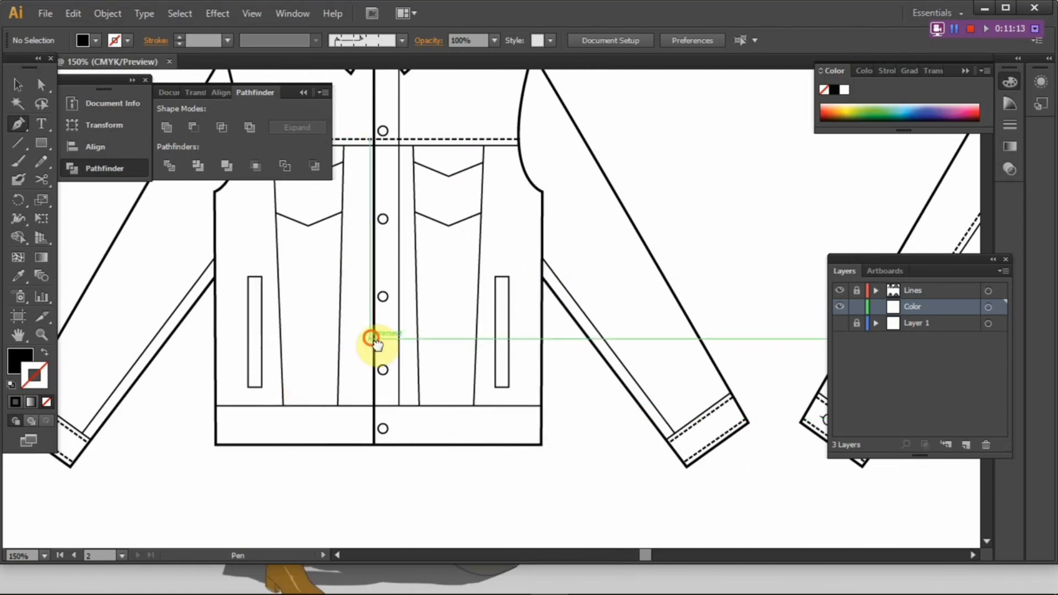
drag(371, 338, 460, 345)
scroll(603, 335, up, 2)
drag(616, 323, 576, 329)
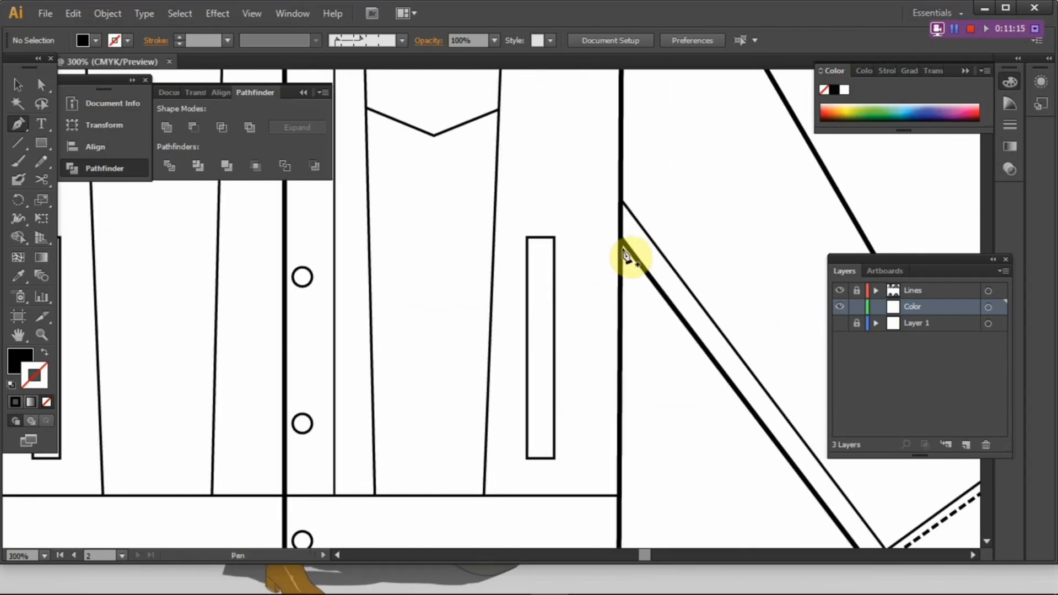
click(620, 240)
drag(606, 390, 595, 266)
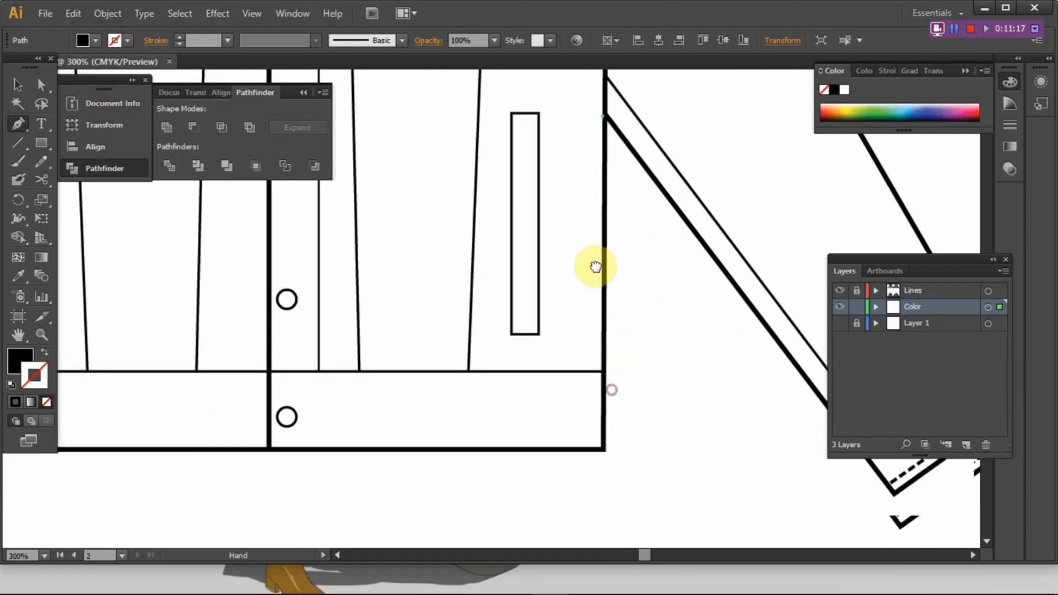
click(604, 450)
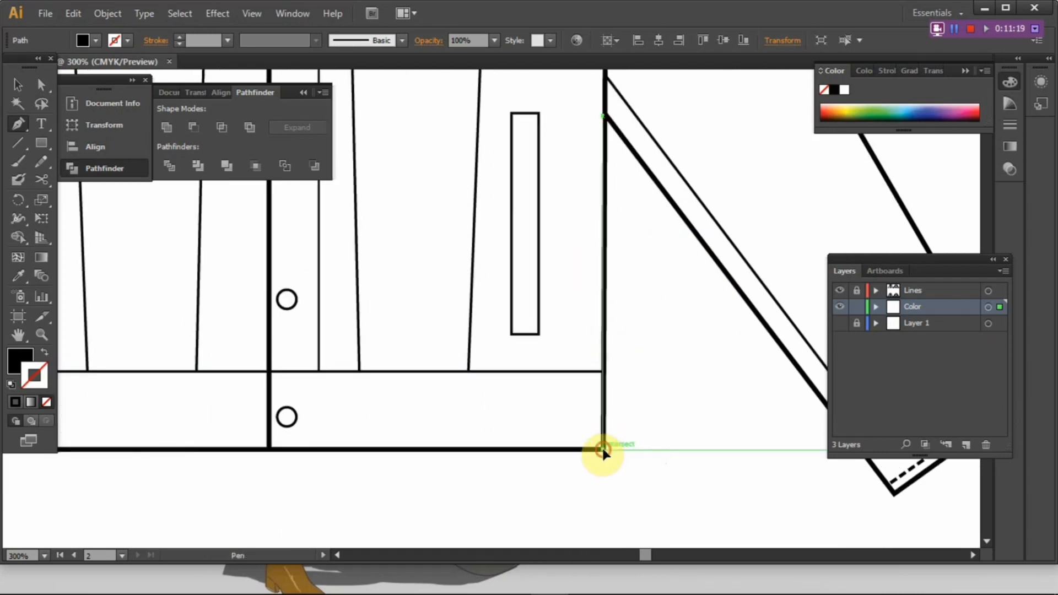
scroll(330, 421, down, 1)
drag(379, 419, 382, 418)
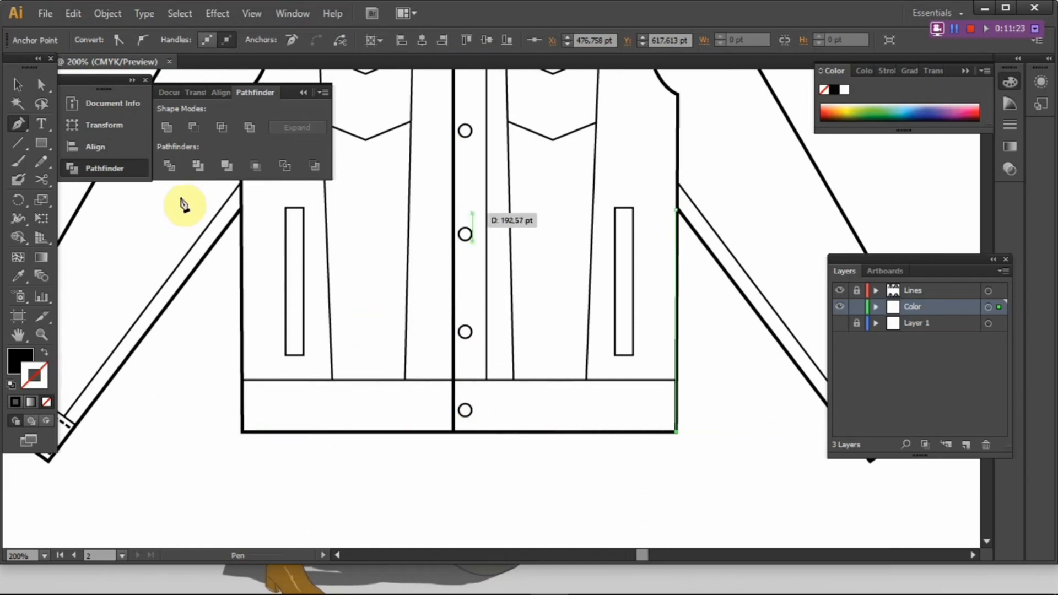
click(18, 86)
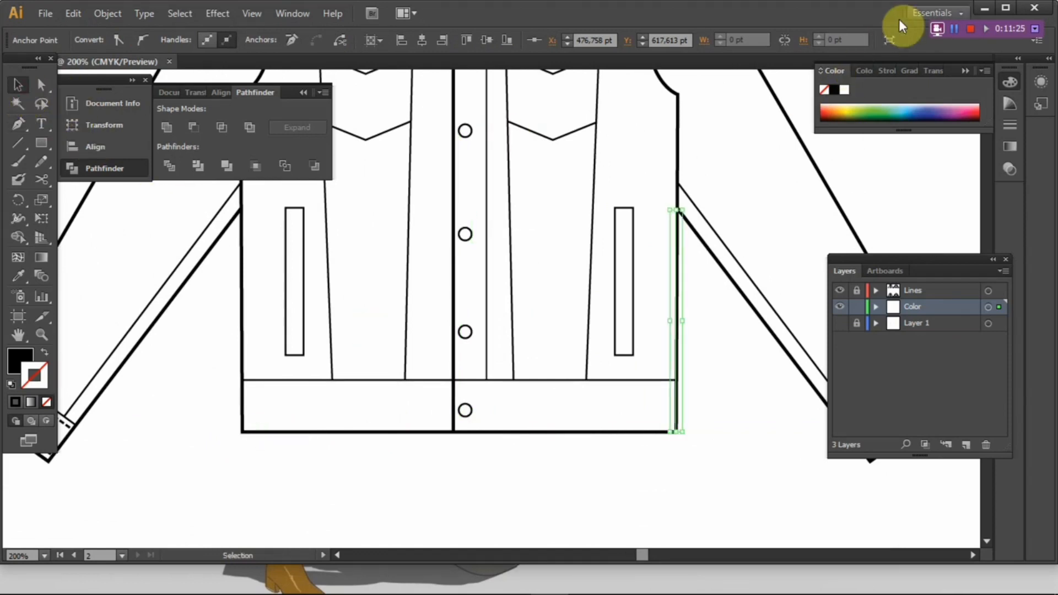
click(955, 30)
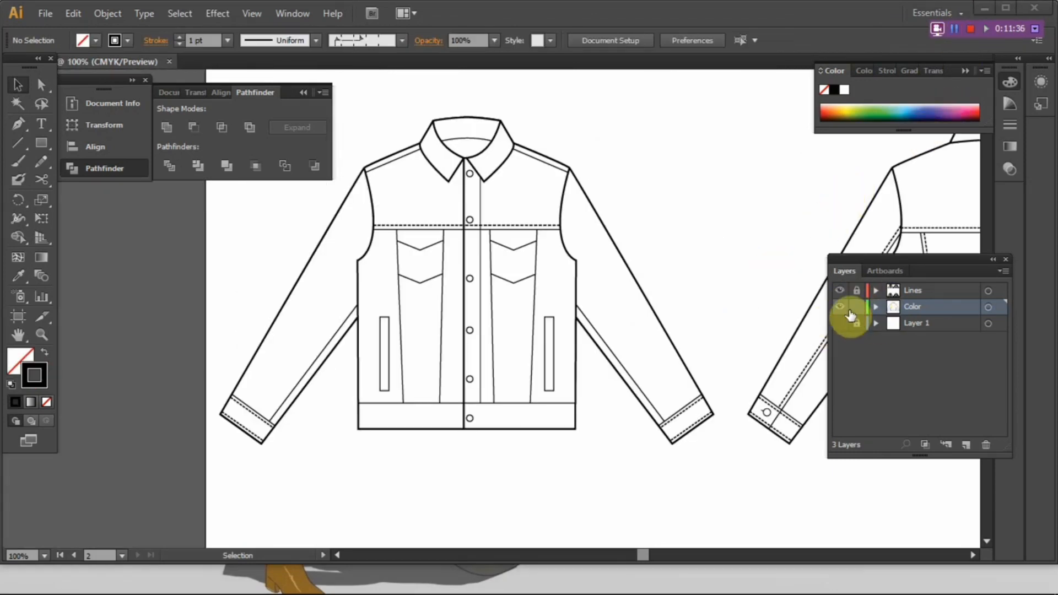
Hide the Lines layer and remove the stroke from the traced front jacket outline on the Color layer.
click(839, 295)
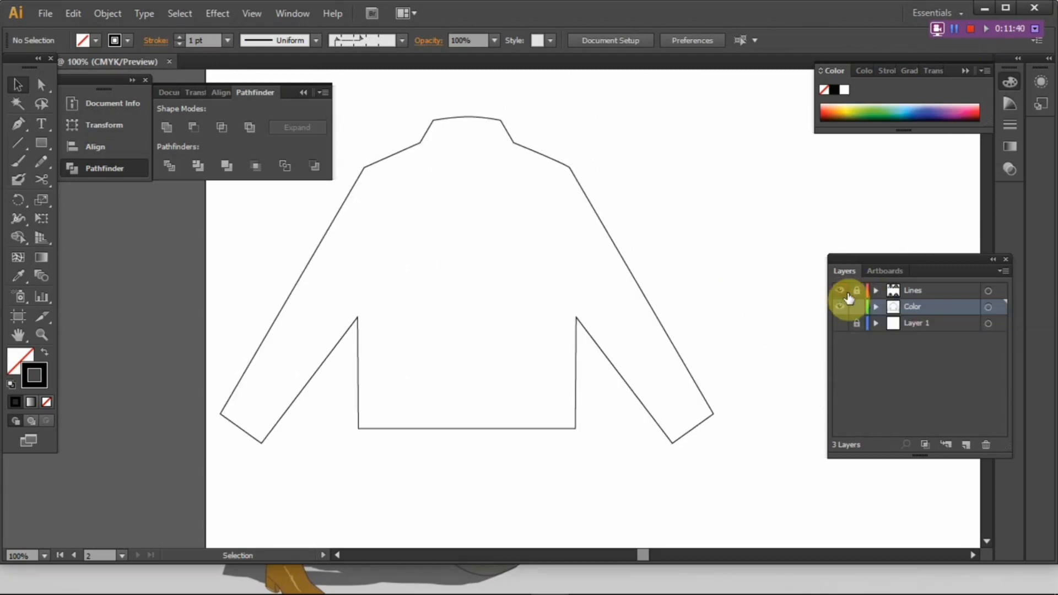
click(842, 290)
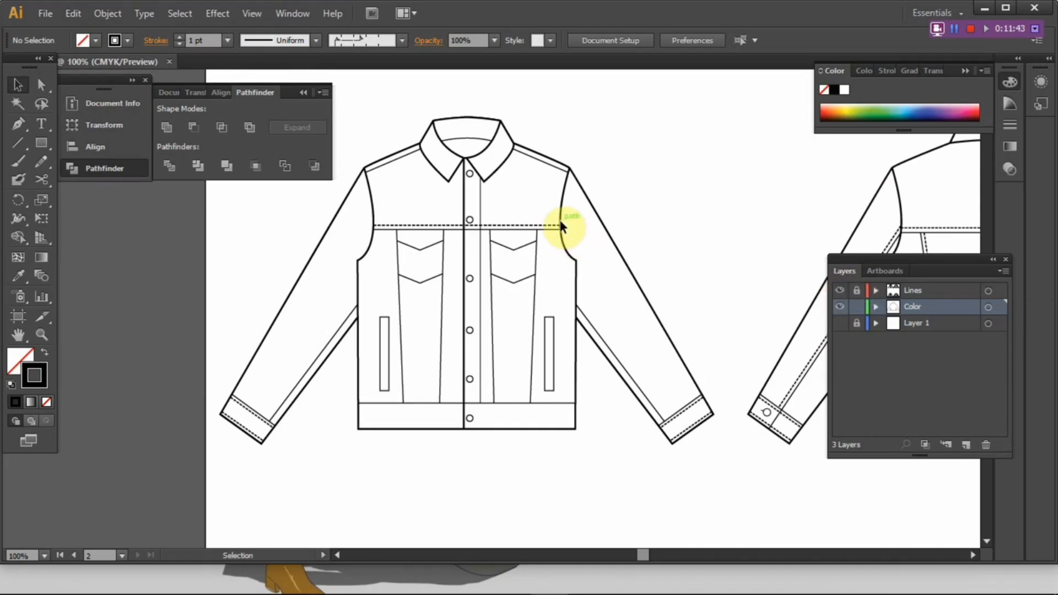
click(840, 290)
click(610, 361)
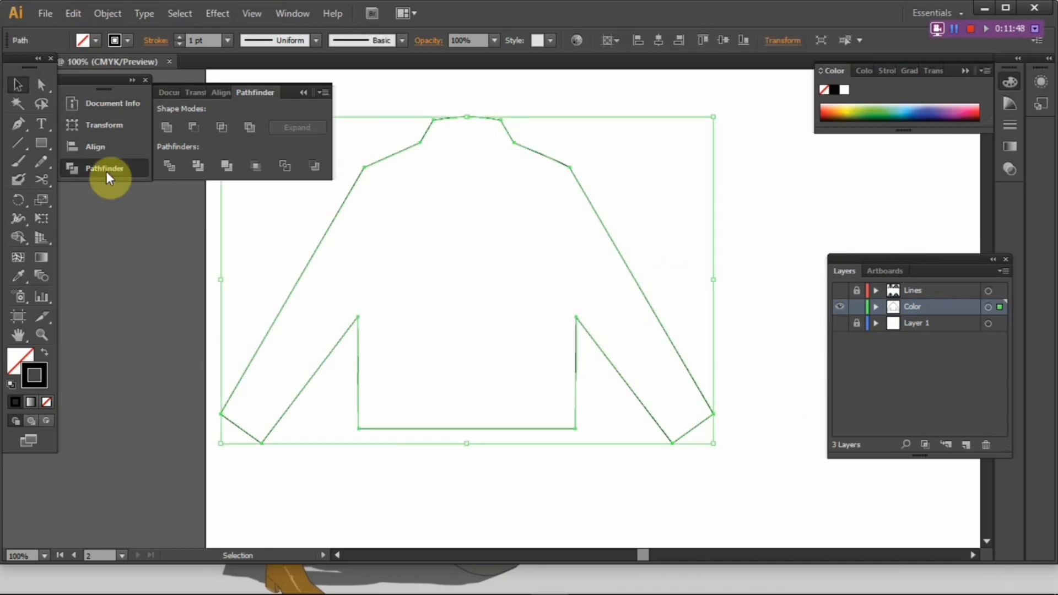
click(48, 403)
Fill the front jacket silhouette with dark gray 686868.
click(18, 363)
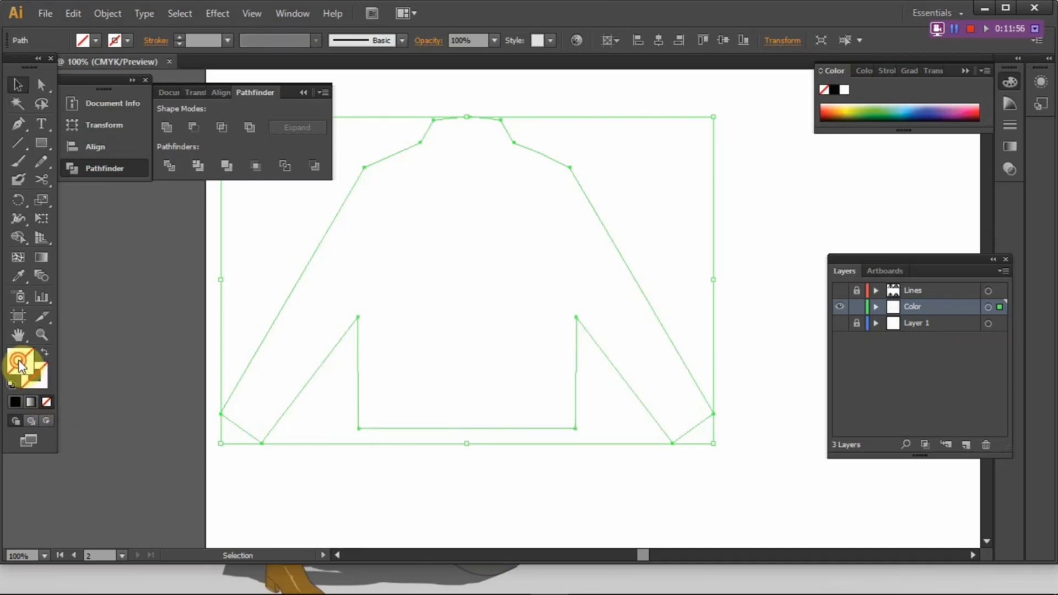
double_click(19, 361)
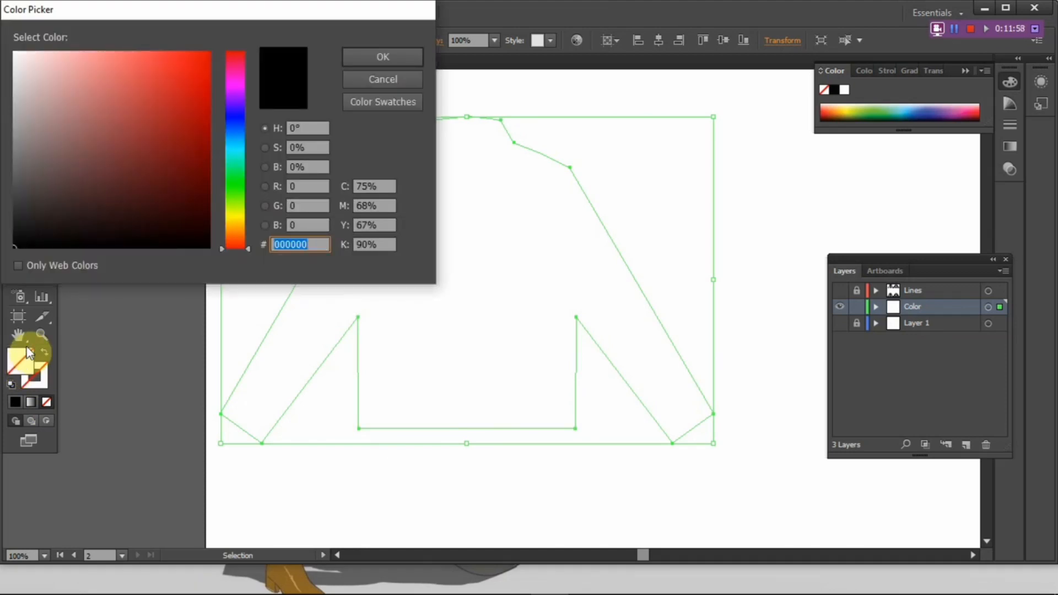
drag(90, 175, 104, 71)
mouse_move(233, 144)
mouse_down()
mouse_move(236, 91)
mouse_move(232, 231)
mouse_up()
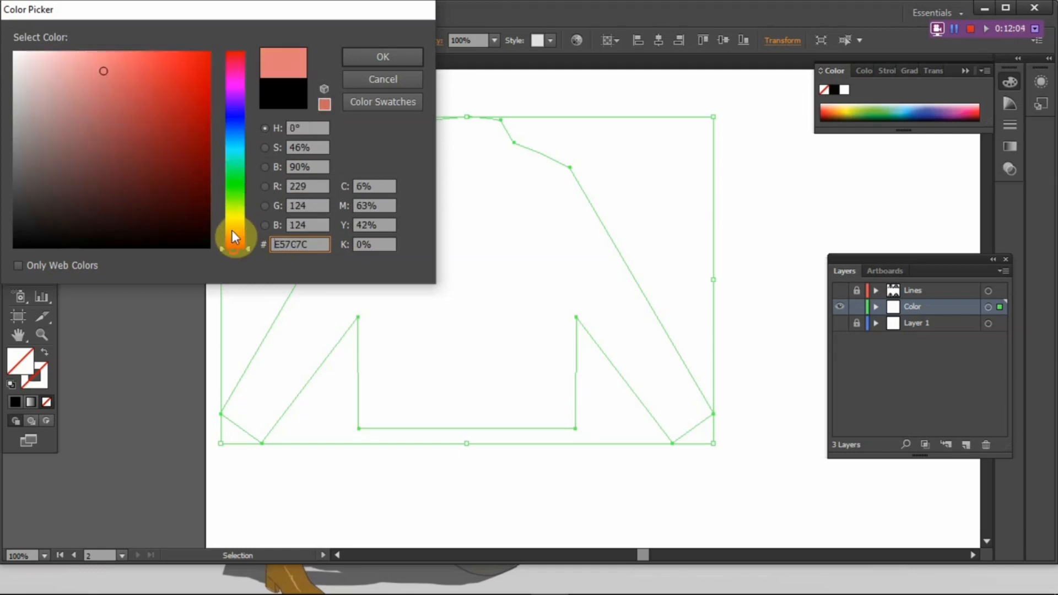
mouse_move(7, 212)
mouse_down()
mouse_move(4, 143)
mouse_move(5, 166)
mouse_up()
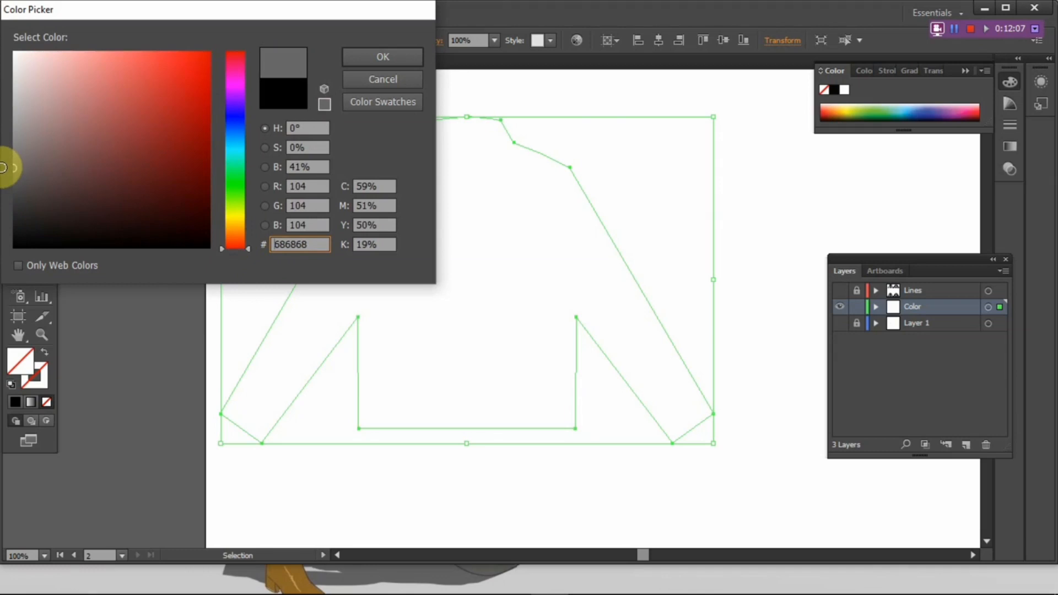
click(361, 60)
click(723, 301)
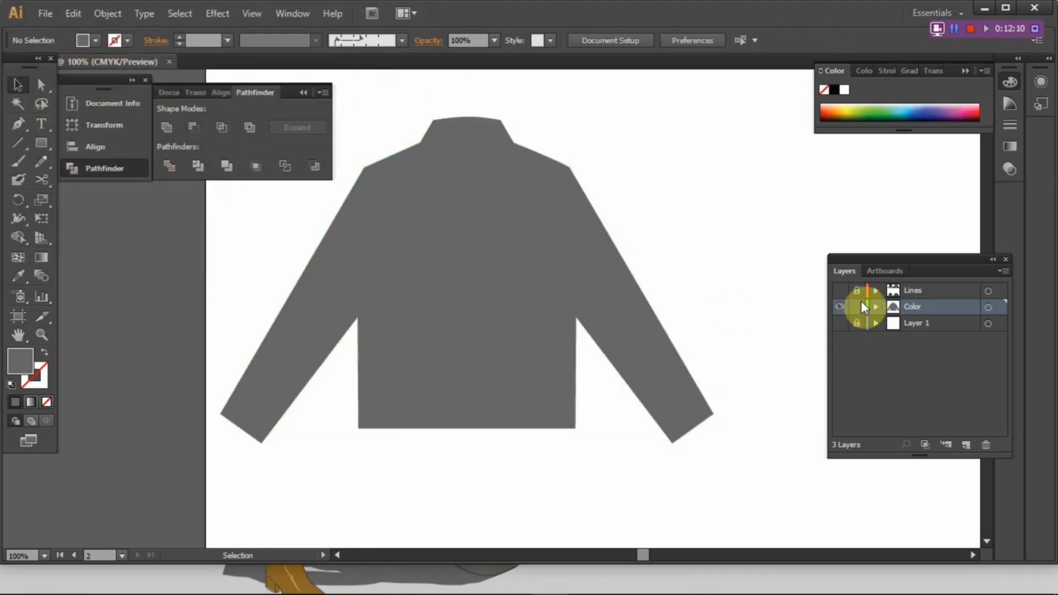
Show the Lines layer again and change the front silhouette's fill to a lighter gray swatch.
click(841, 293)
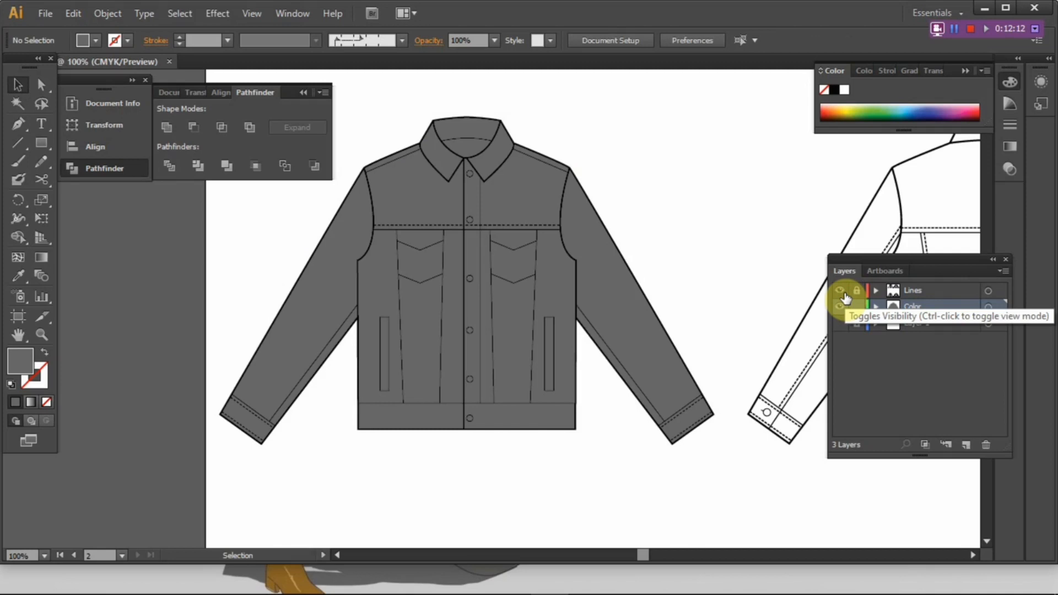
click(662, 336)
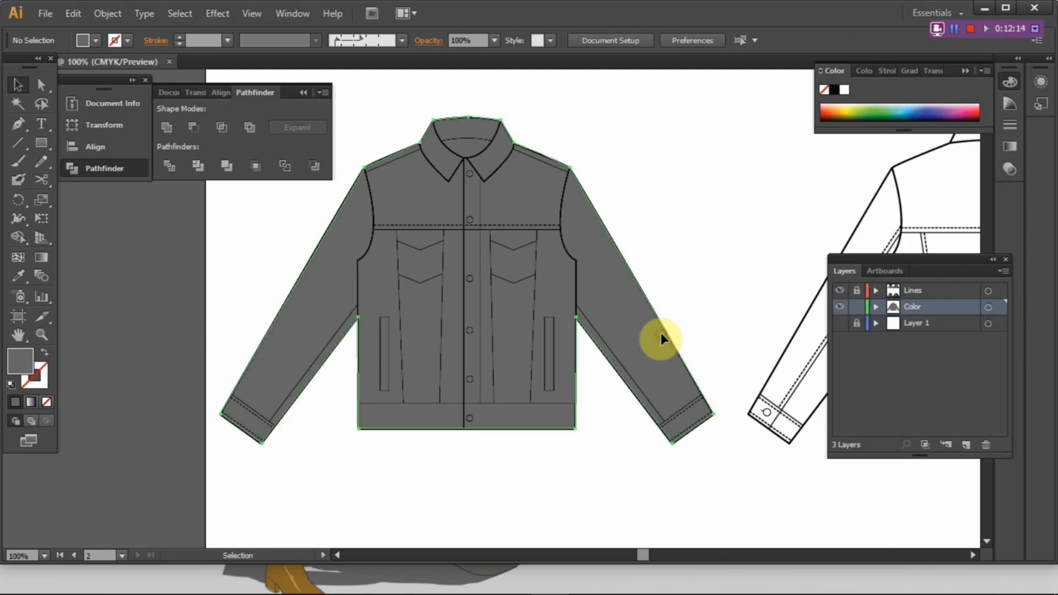
click(660, 333)
click(96, 41)
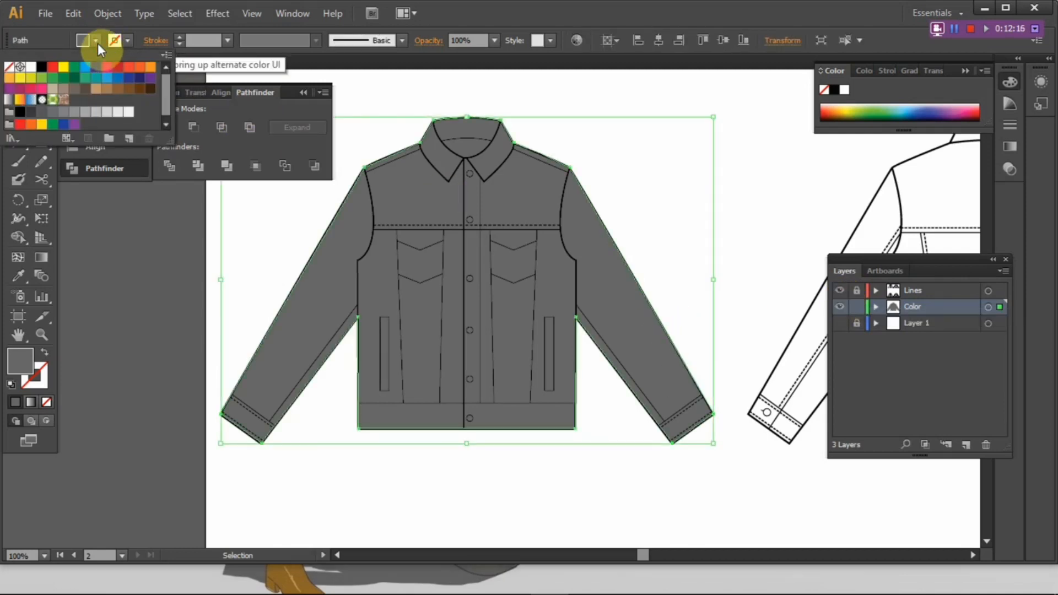
click(91, 113)
click(241, 202)
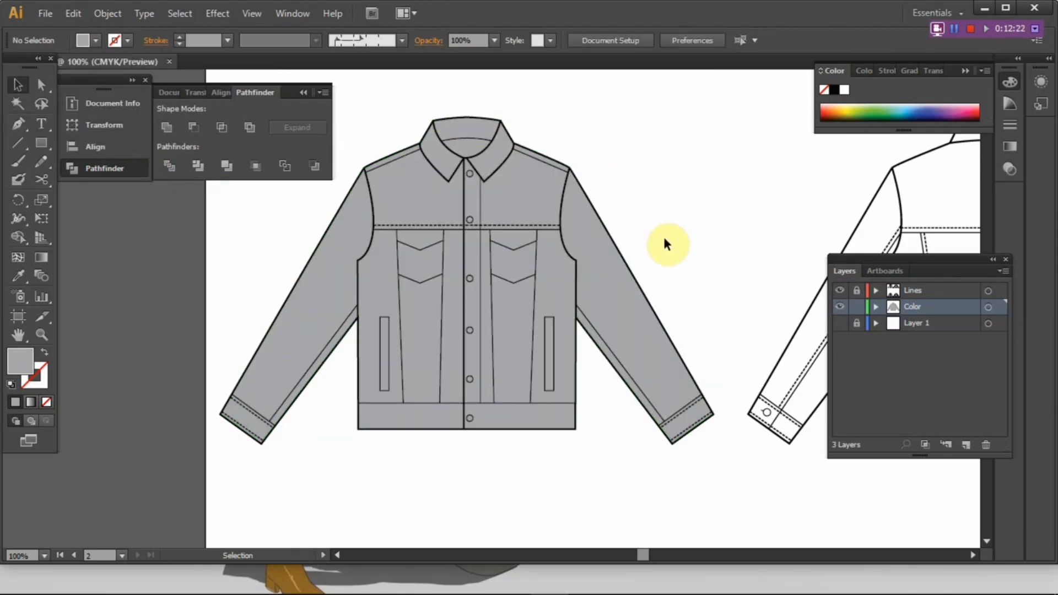
Add a new layer with default options between the Lines and Color layers, and lock the Color layer.
drag(661, 267, 607, 286)
drag(518, 318, 571, 322)
scroll(469, 211, up, 4)
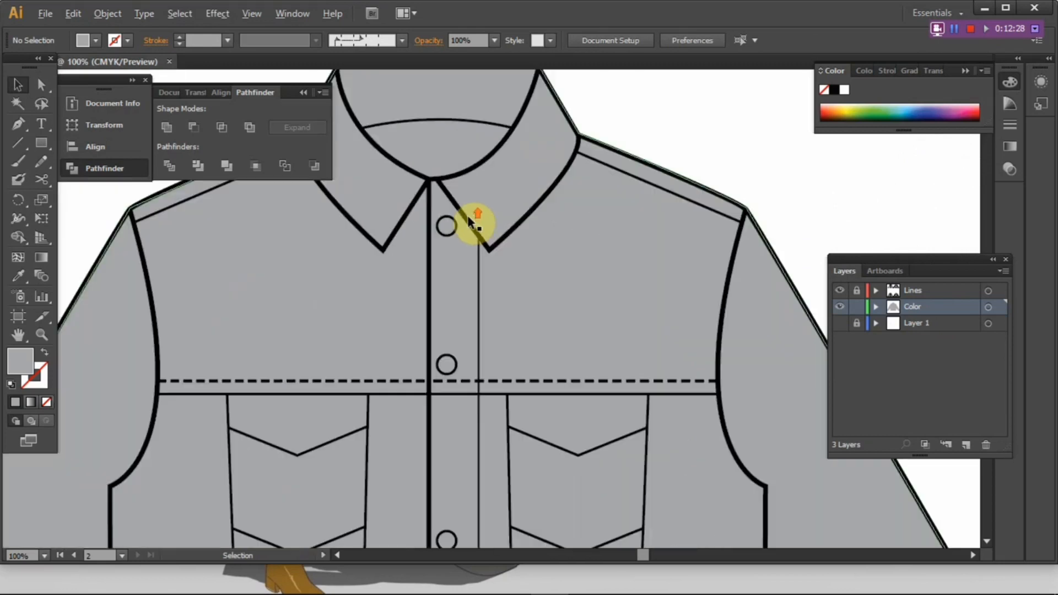
drag(462, 239, 469, 223)
scroll(542, 274, down, 2)
drag(543, 279, 522, 219)
scroll(476, 174, up, 2)
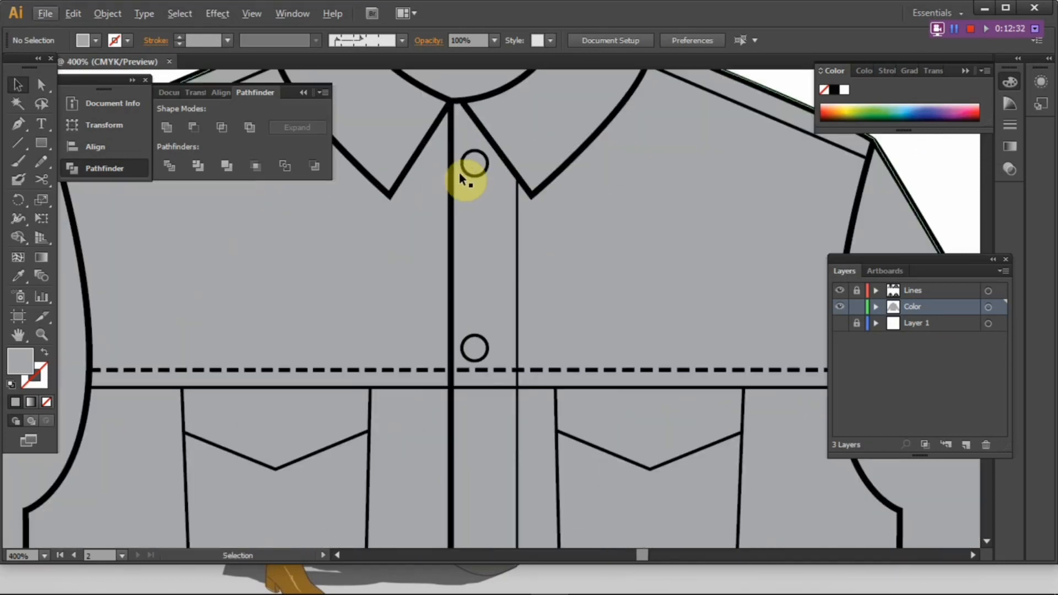
click(1003, 271)
click(819, 199)
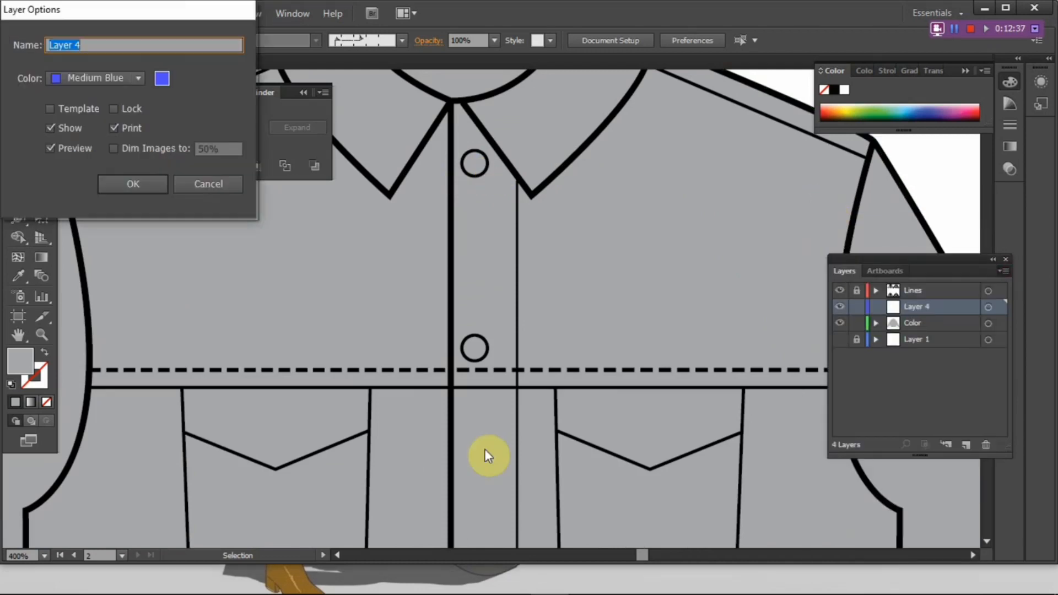
click(146, 188)
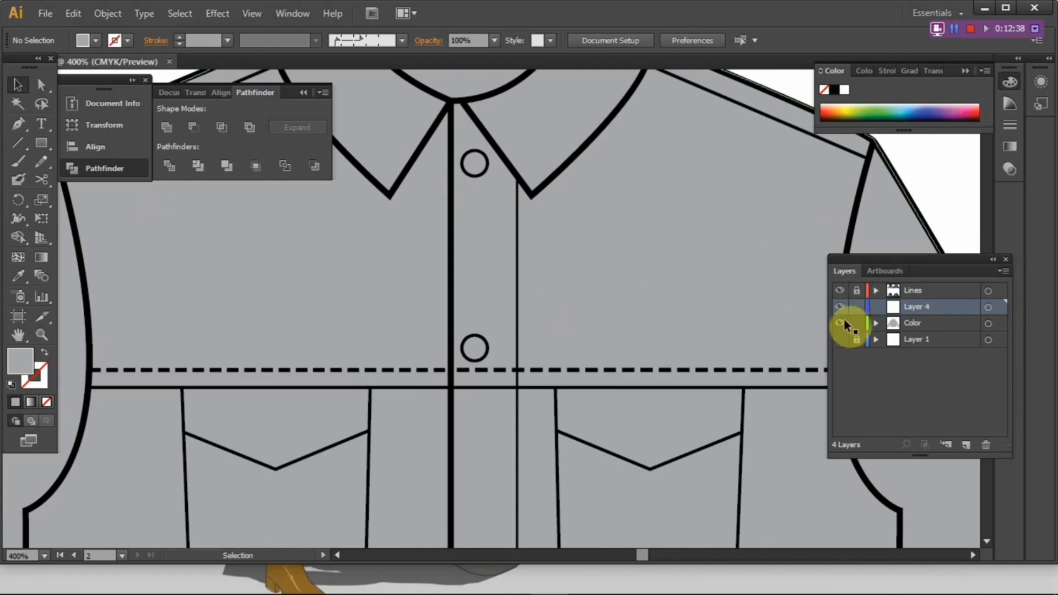
Draw a circle with the Ellipse tool over the top front button, matching its outline, on the new layer.
drag(40, 142, 88, 180)
scroll(513, 200, up, 2)
scroll(515, 200, up, 1)
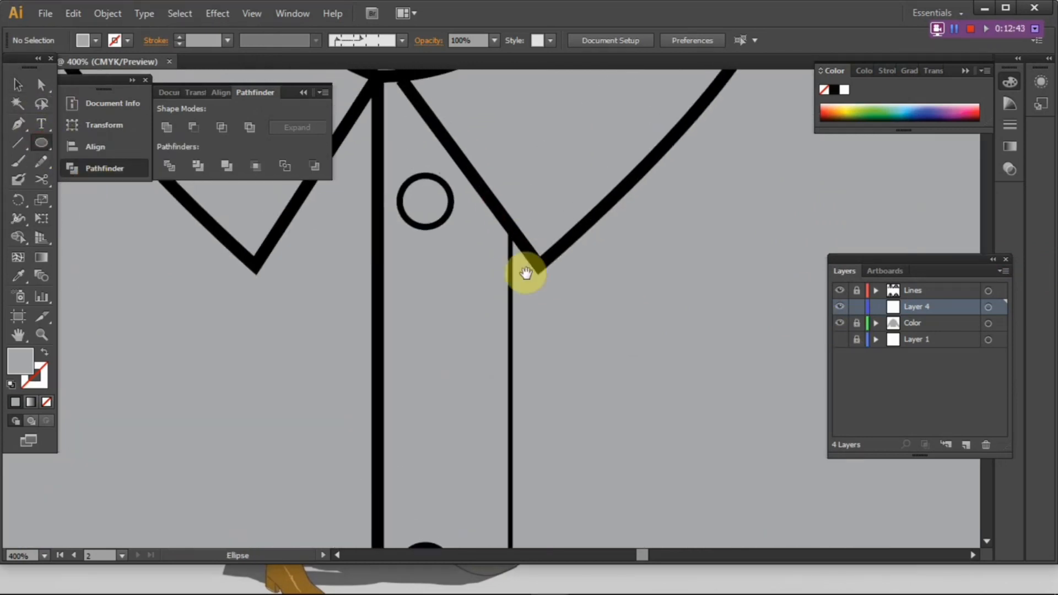
drag(426, 201, 451, 223)
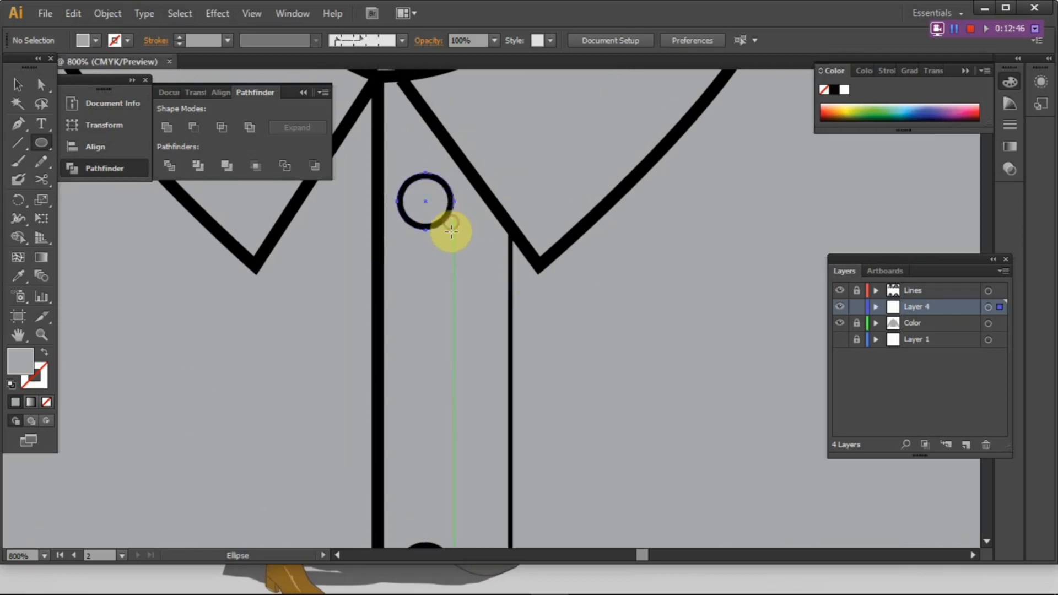
Fill the top button's circle with white FFFFFF.
click(17, 84)
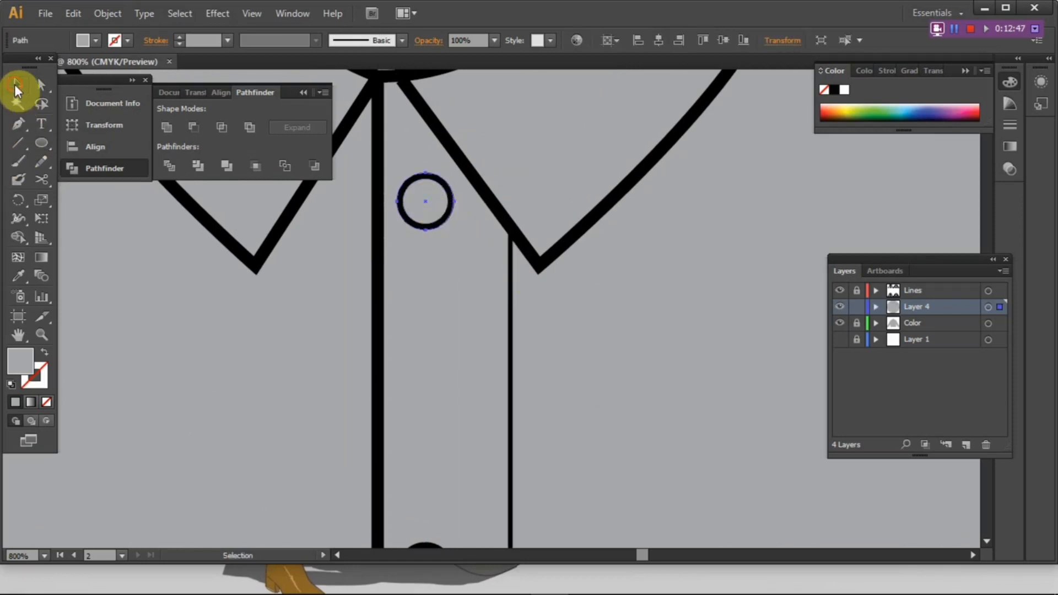
double_click(28, 365)
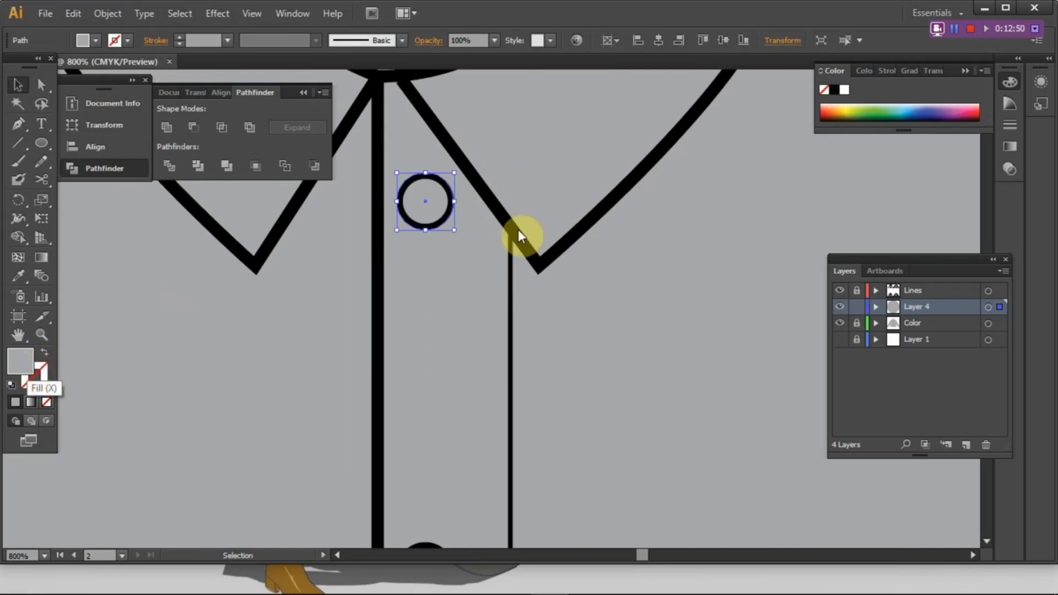
drag(64, 148, 13, 51)
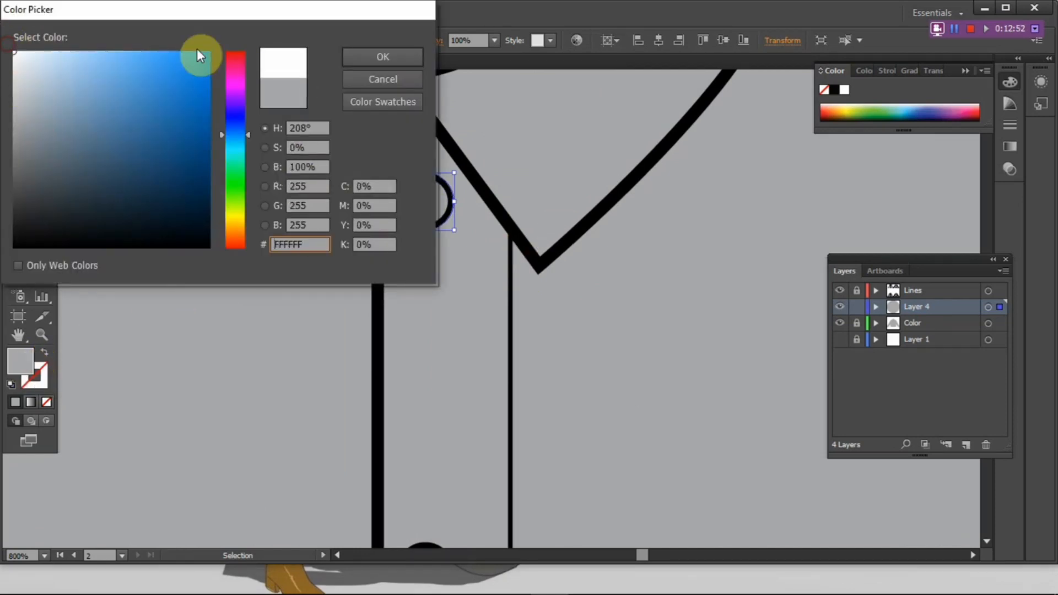
click(383, 57)
click(489, 288)
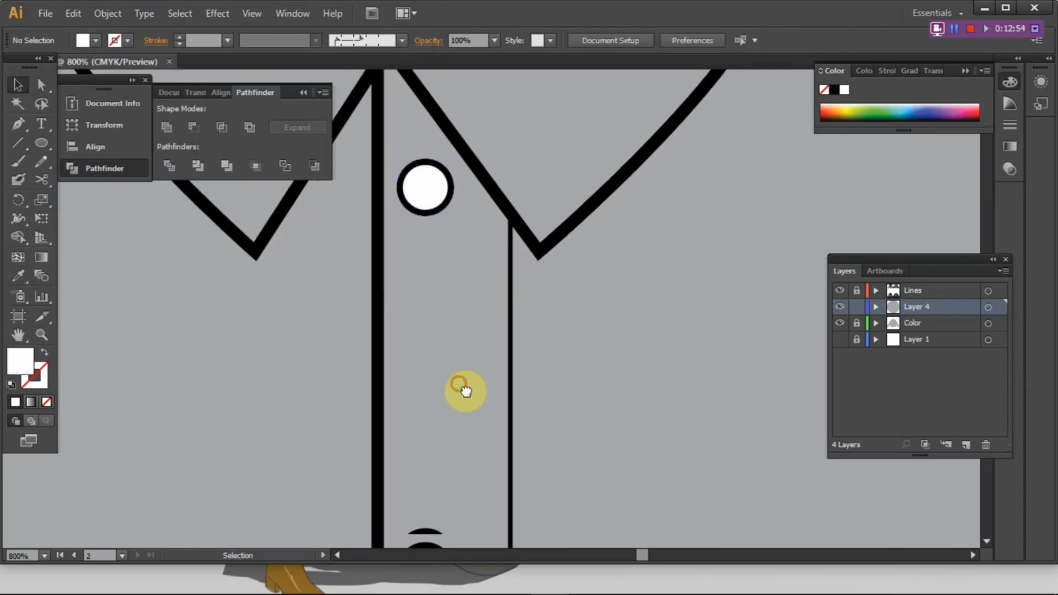
Draw a matching white circle with the Ellipse tool over the second front button, just above the dashed yoke stitching.
scroll(462, 390, down, 5)
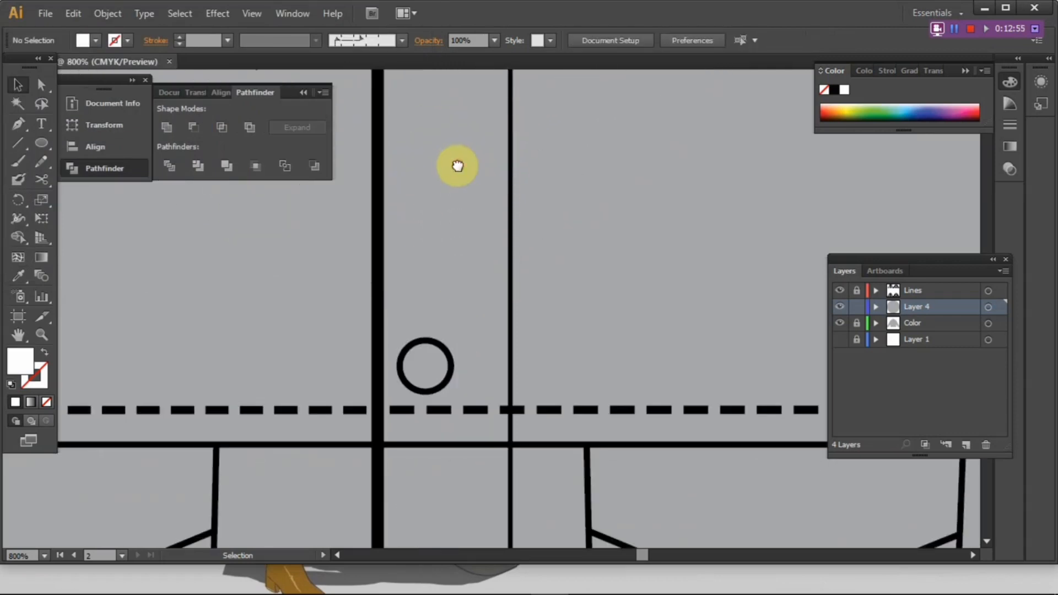
click(39, 148)
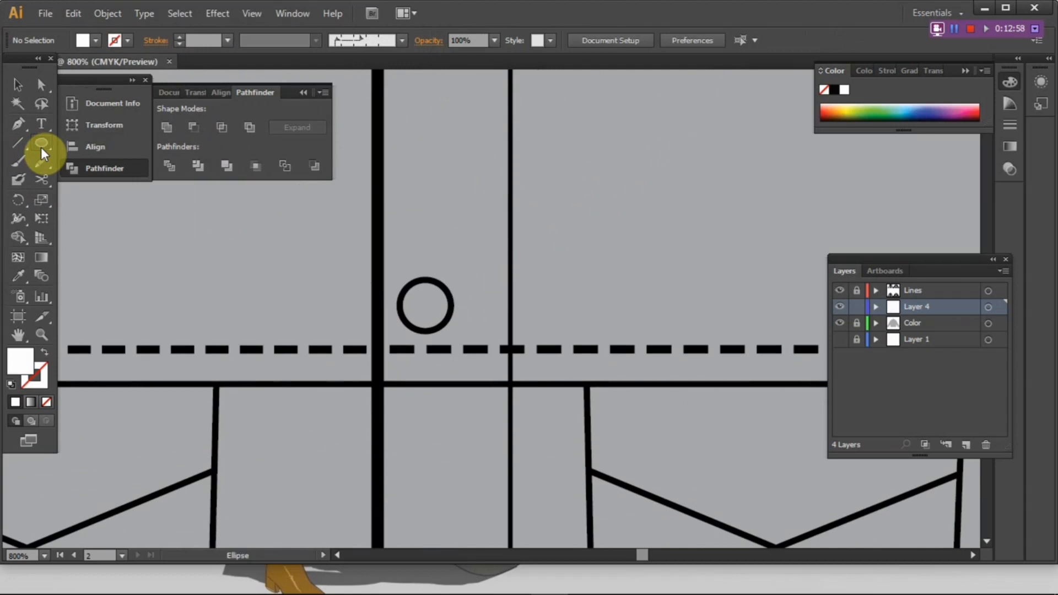
click(41, 142)
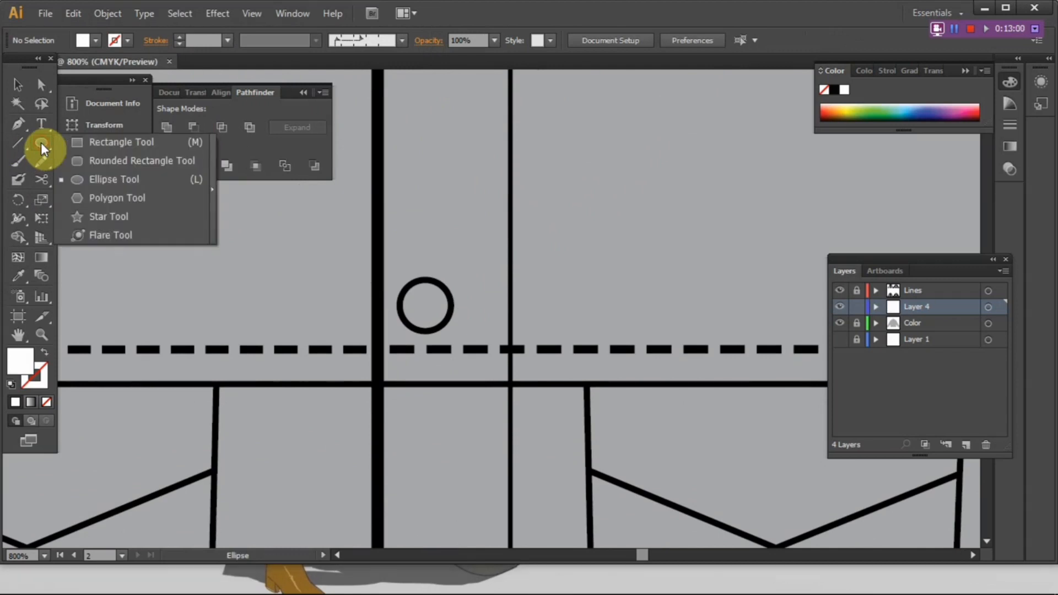
click(94, 177)
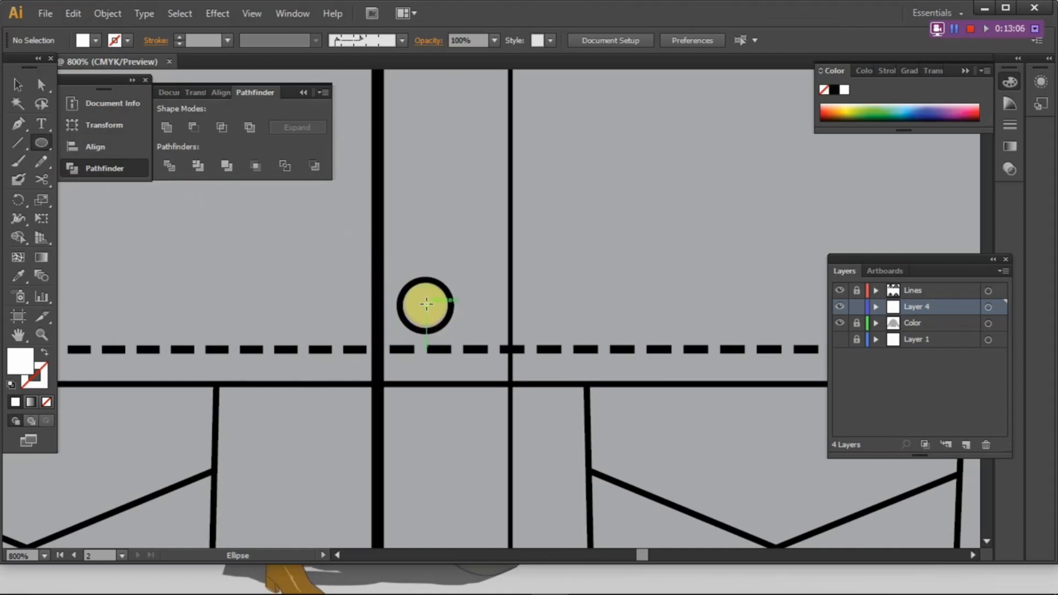
scroll(428, 306, up, 2)
scroll(428, 335, up, 1)
key(space)
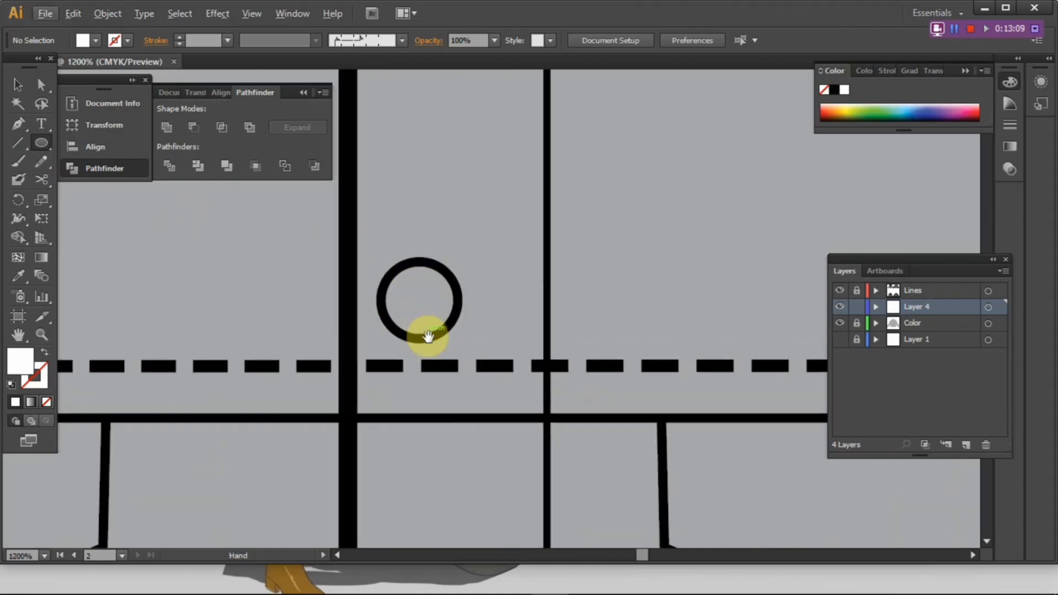
drag(428, 335, 447, 316)
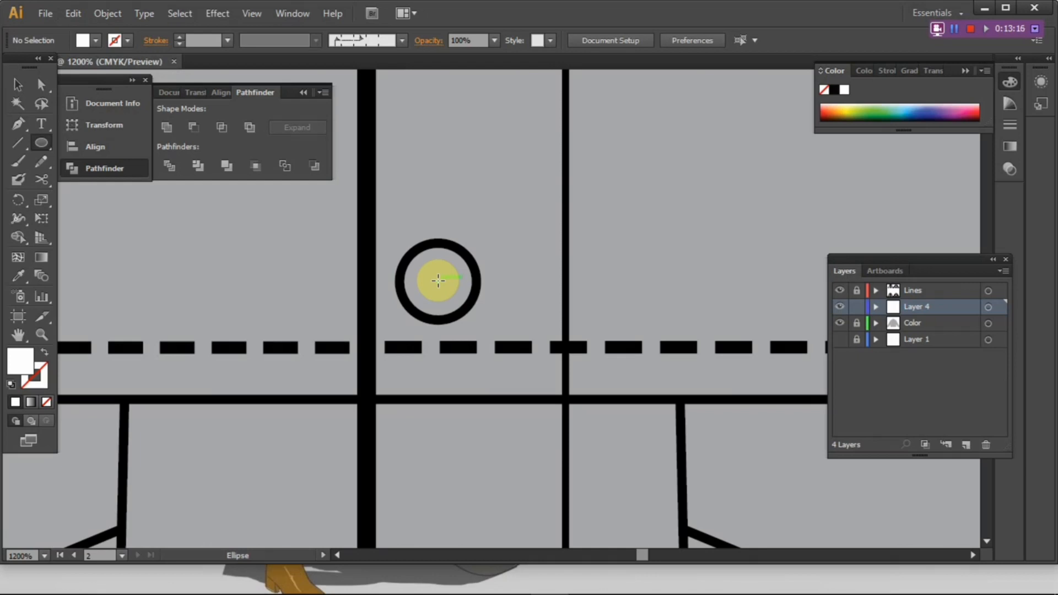
drag(438, 281, 476, 317)
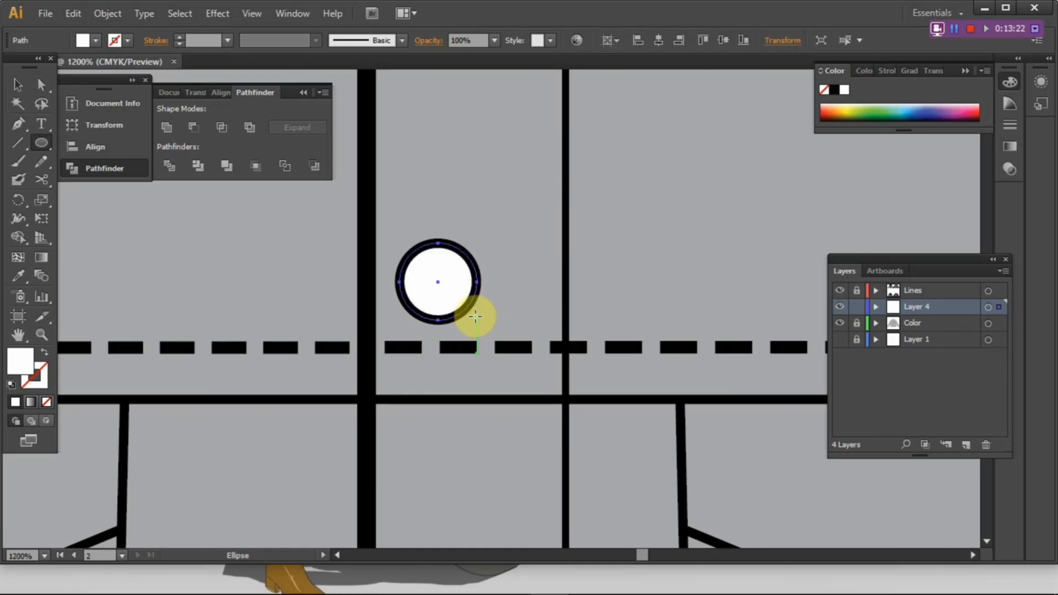
click(27, 89)
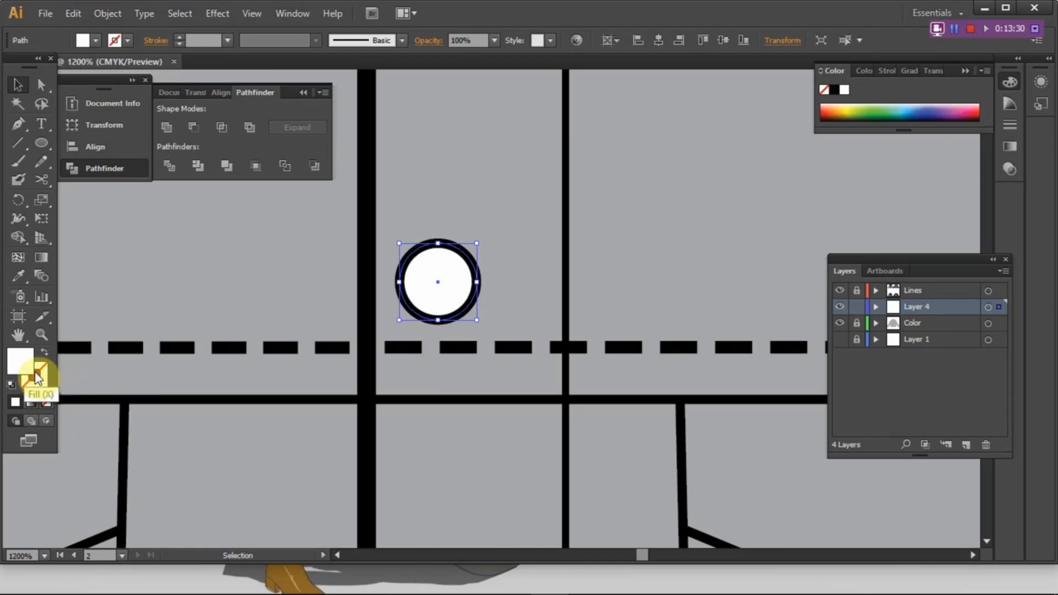
click(166, 366)
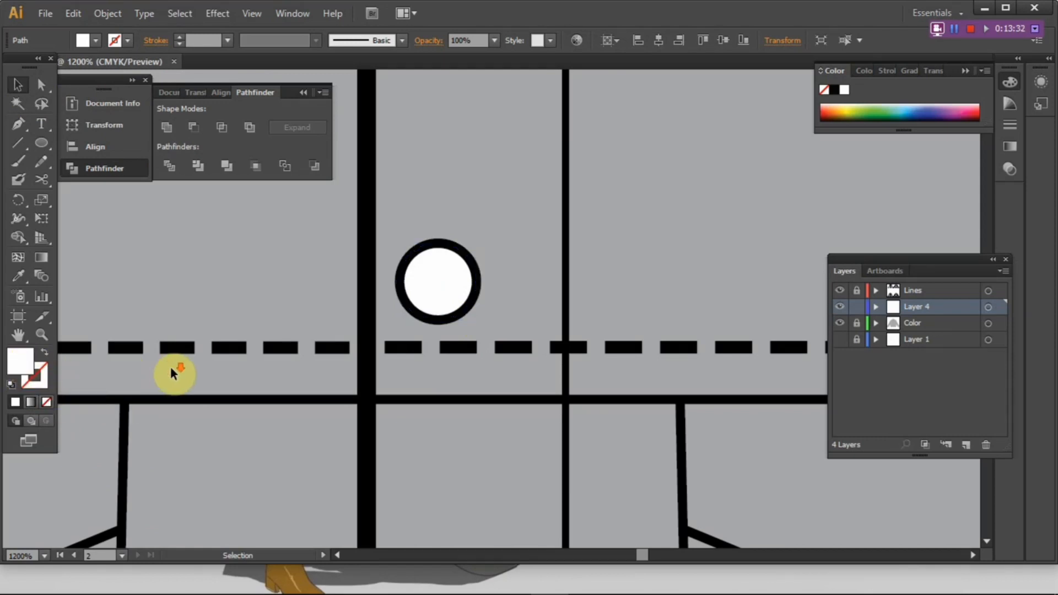
Copy the white circle down the placket onto the third and fourth front buttons.
scroll(169, 365, down, 4)
drag(293, 418, 344, 392)
drag(288, 322, 307, 496)
drag(312, 542, 334, 313)
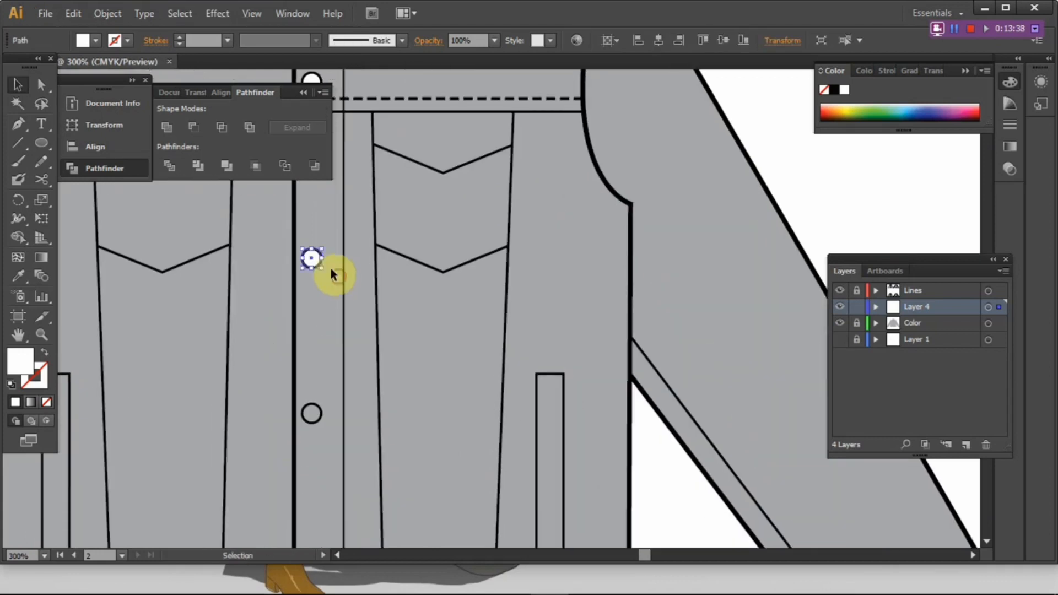
drag(310, 259, 320, 415)
click(328, 470)
Copy the white circle onto the two lowest front buttons, including the one on the waistband.
drag(328, 470, 328, 344)
click(342, 388)
drag(343, 387, 338, 342)
drag(320, 303, 332, 422)
click(336, 341)
scroll(336, 341, down, 2)
drag(336, 340, 328, 417)
scroll(327, 423, down, 2)
drag(382, 240, 370, 368)
mouse_move(419, 212)
mouse_down()
mouse_move(395, 386)
mouse_move(423, 305)
mouse_move(427, 176)
mouse_up()
mouse_move(425, 379)
mouse_down()
mouse_move(444, 299)
mouse_move(445, 202)
mouse_up()
scroll(400, 241, up, 1)
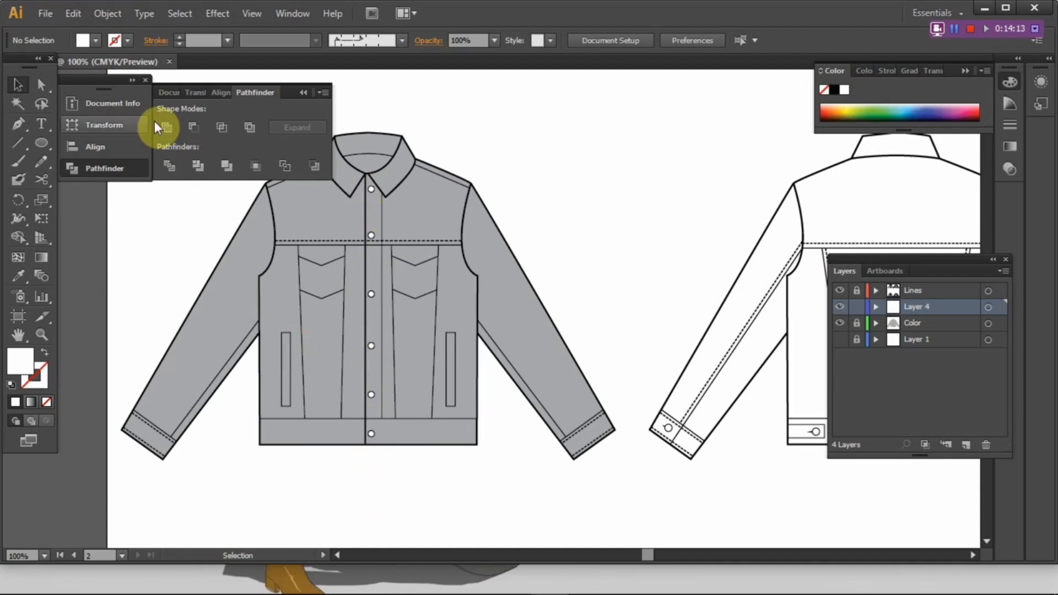
click(216, 93)
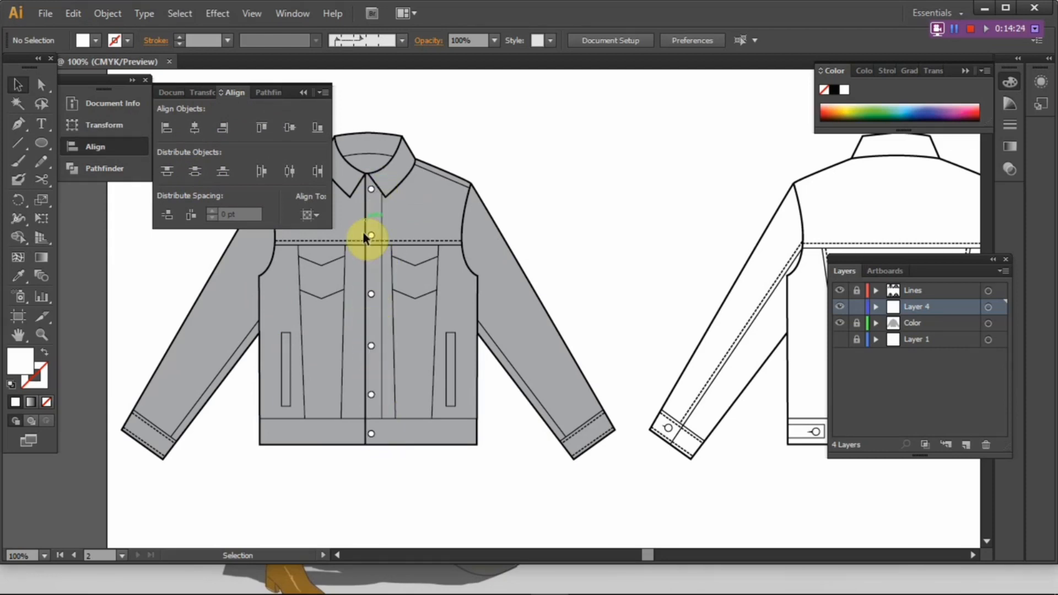
drag(581, 232, 568, 276)
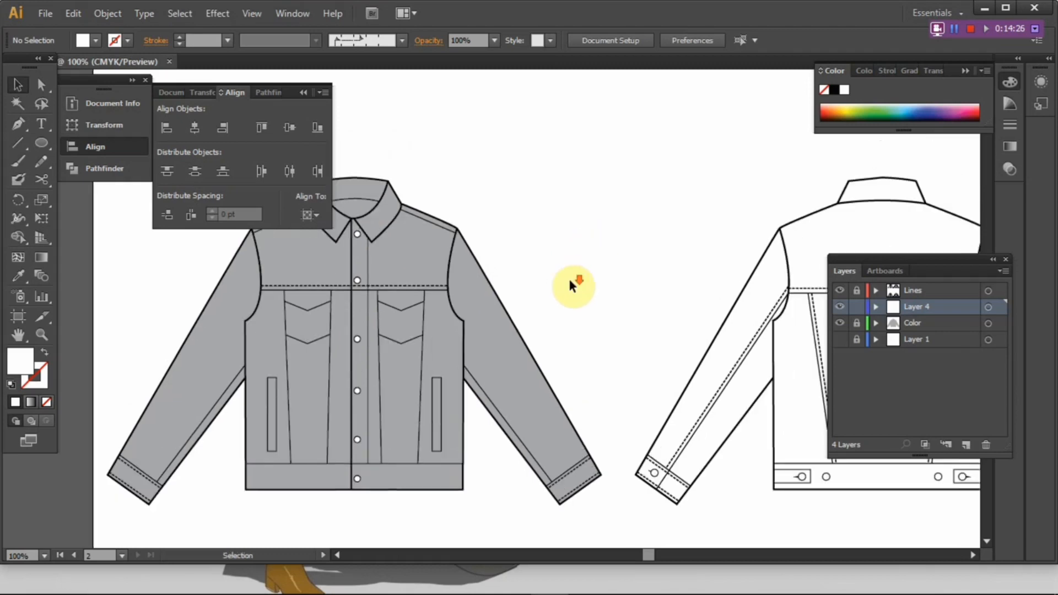
Unlock the Color layer and copy the front view's gray silhouette beneath the back view's line art.
key(ctrl+minus)
key(ctrl+minus)
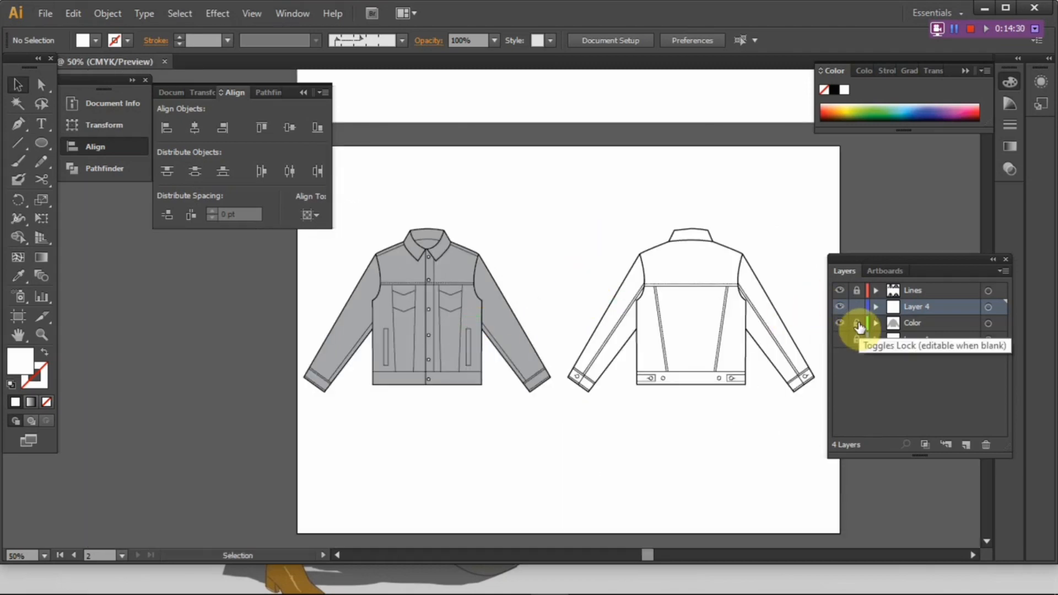
click(857, 323)
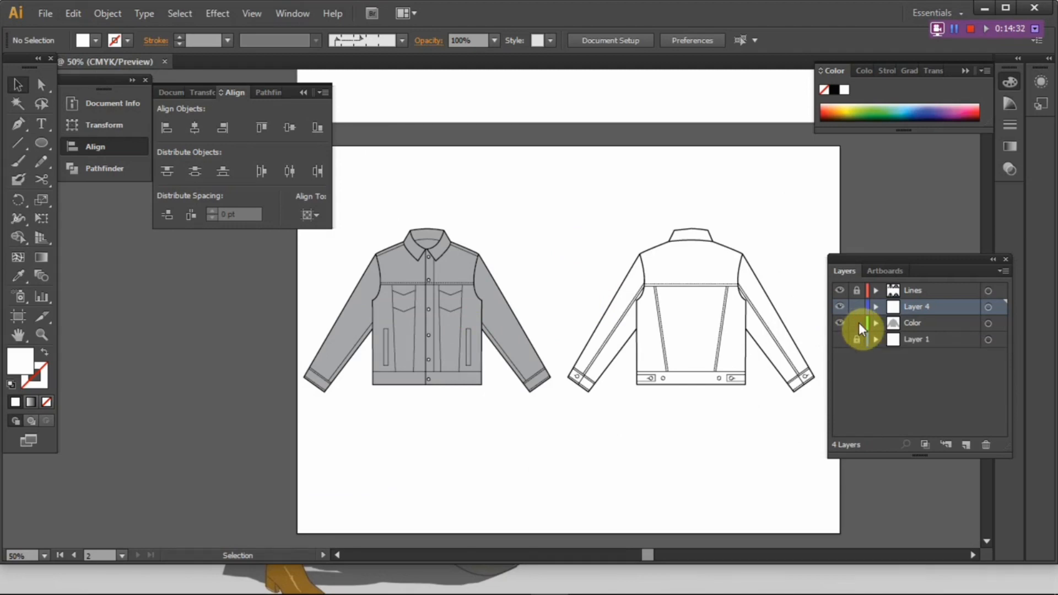
click(455, 333)
drag(447, 329, 710, 330)
click(715, 397)
drag(715, 398, 668, 435)
drag(571, 457, 598, 451)
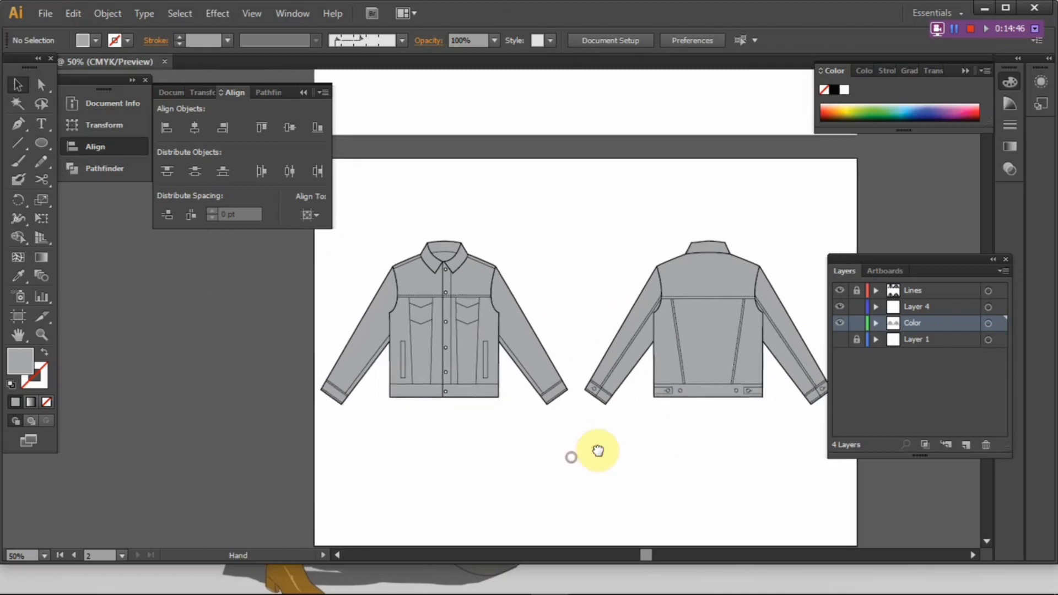
Examine how the gray fill sits under the line art on the front view's body, collar and sleeve.
key(alt)
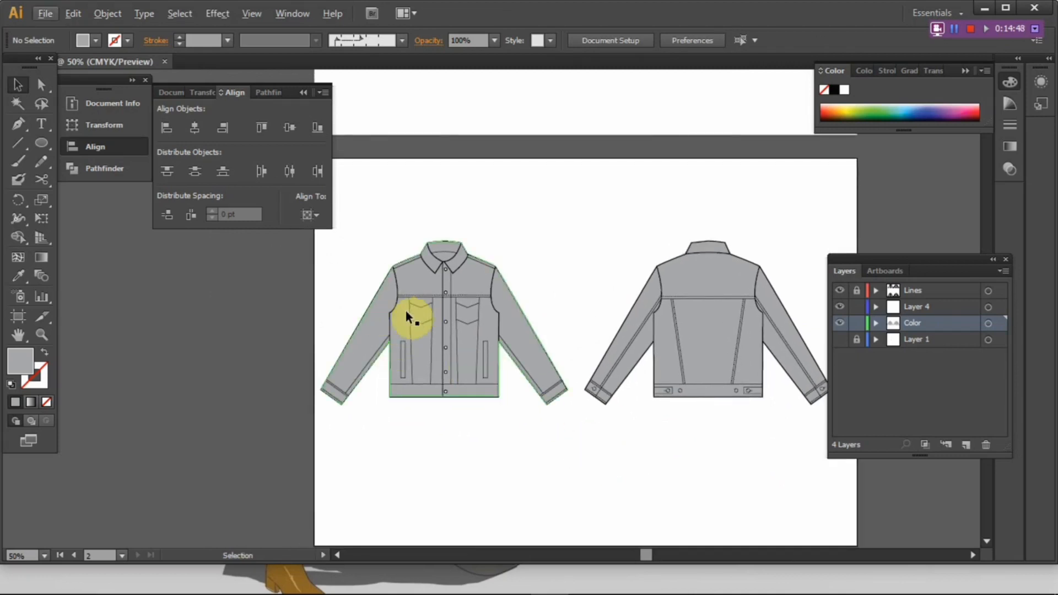
click(381, 322)
click(422, 210)
click(459, 258)
click(522, 286)
click(501, 294)
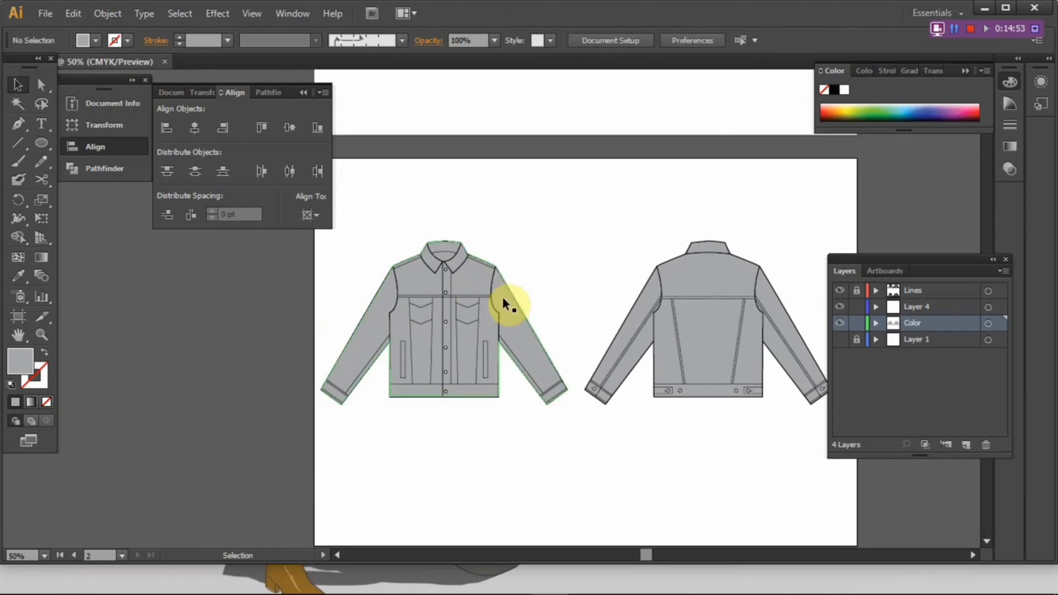
scroll(498, 304, up, 2)
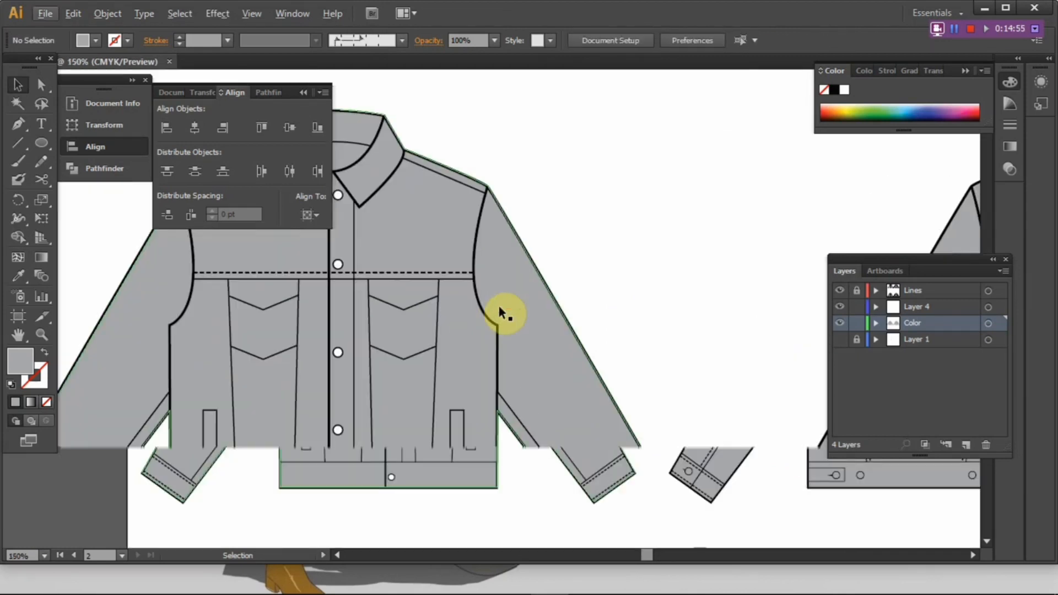
click(563, 280)
click(533, 299)
click(585, 259)
Lock Layer 4, which holds the white button fills.
scroll(587, 259, down, 1)
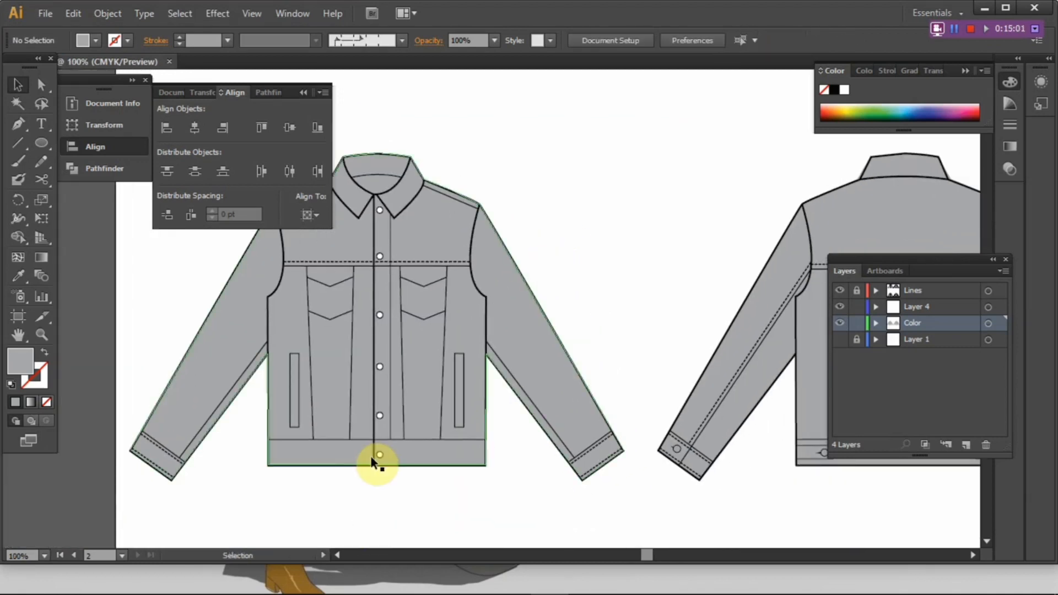
scroll(619, 335, down, 1)
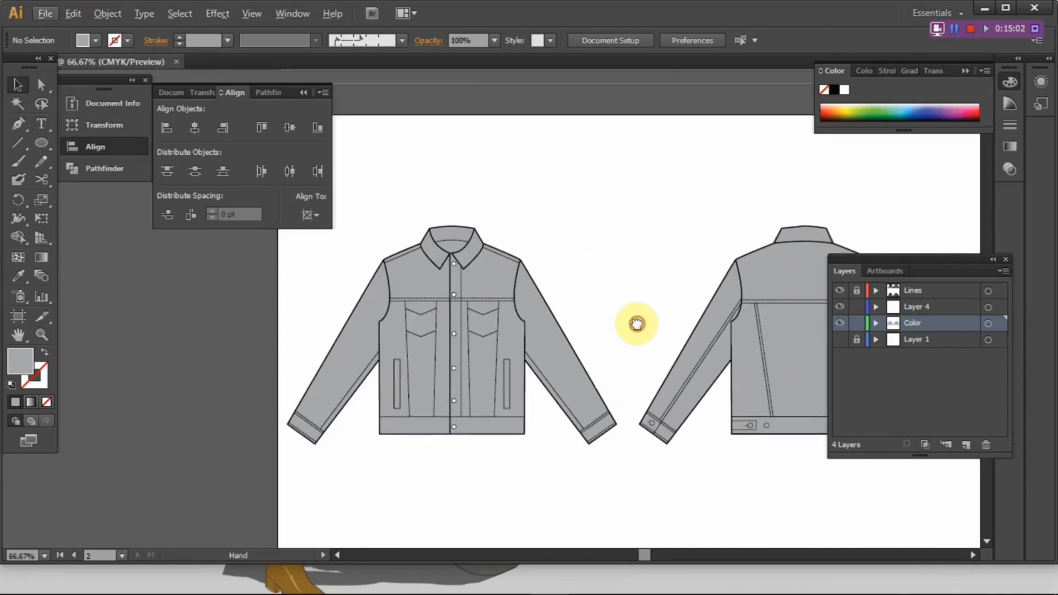
click(855, 306)
drag(727, 348, 594, 331)
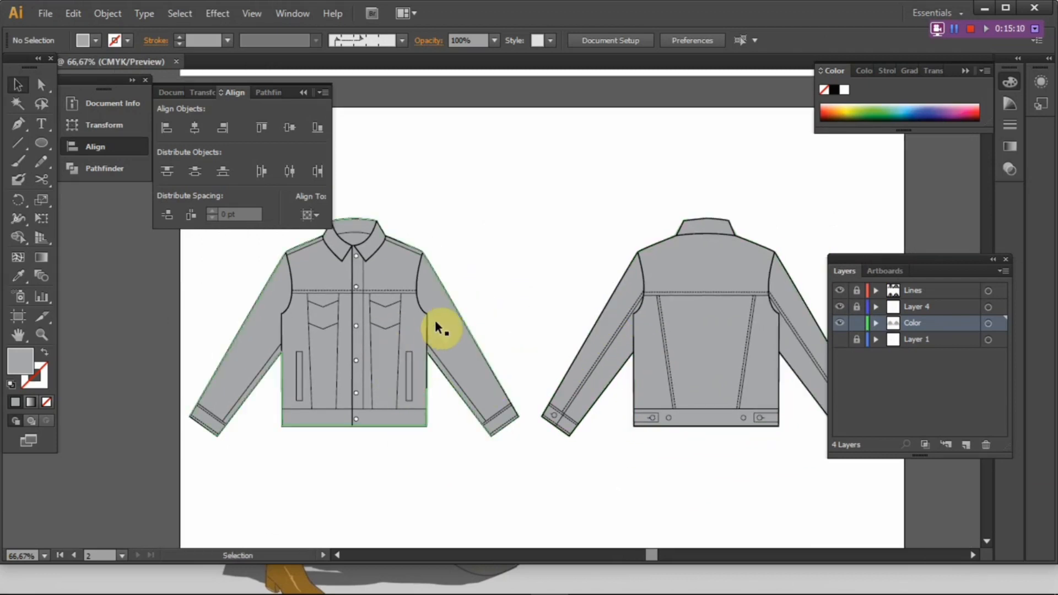
Switch to File Explorer and bring up the Denim Textures folder.
mouse_move(254, 594)
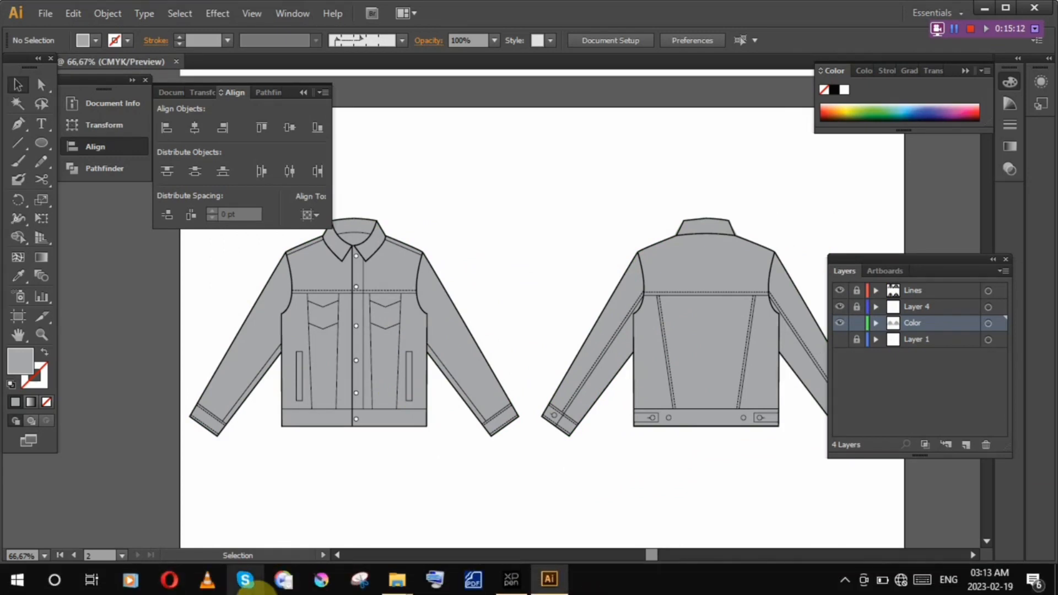
mouse_move(401, 587)
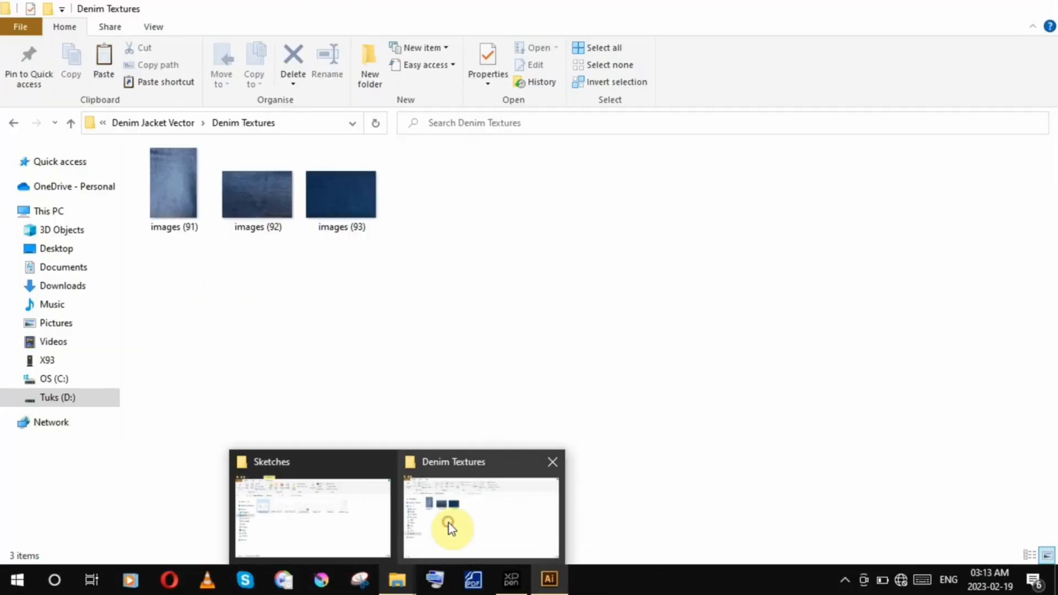
click(449, 524)
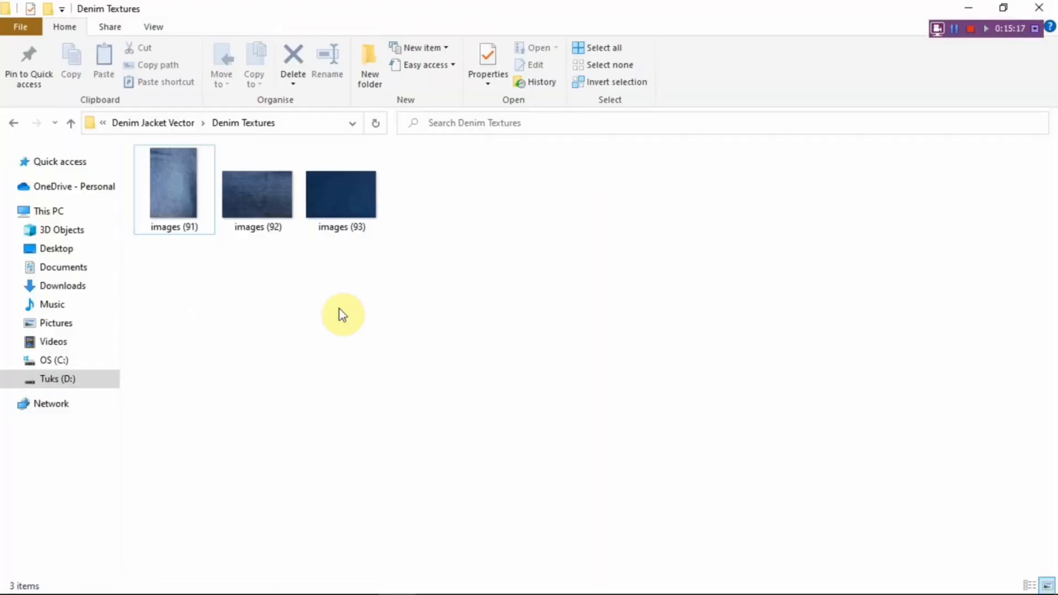
Place the denim texture images (92) into the Illustrator document over the jacket's front view.
click(268, 196)
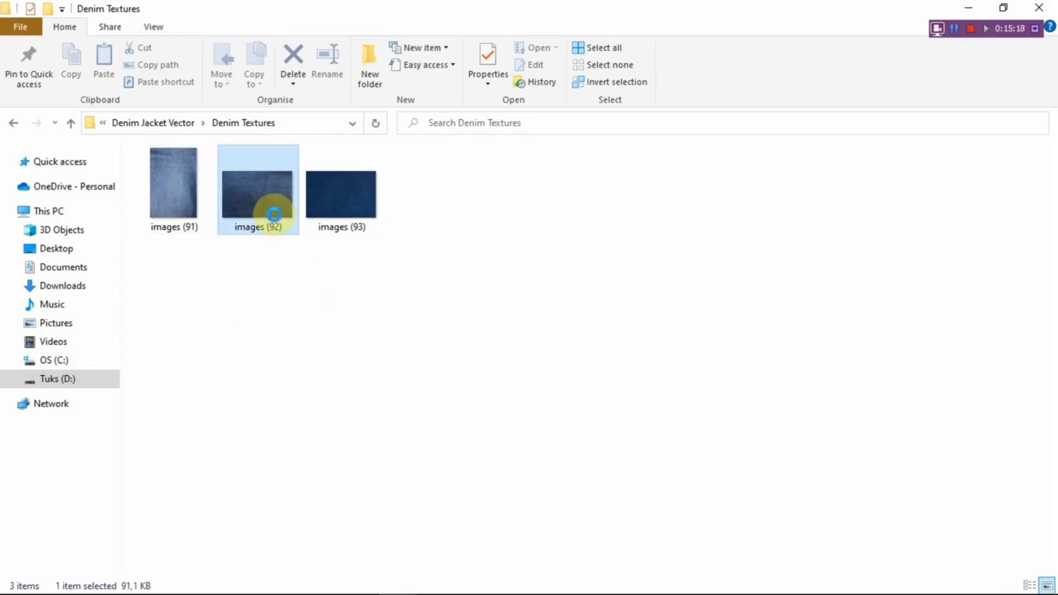
drag(385, 593, 512, 356)
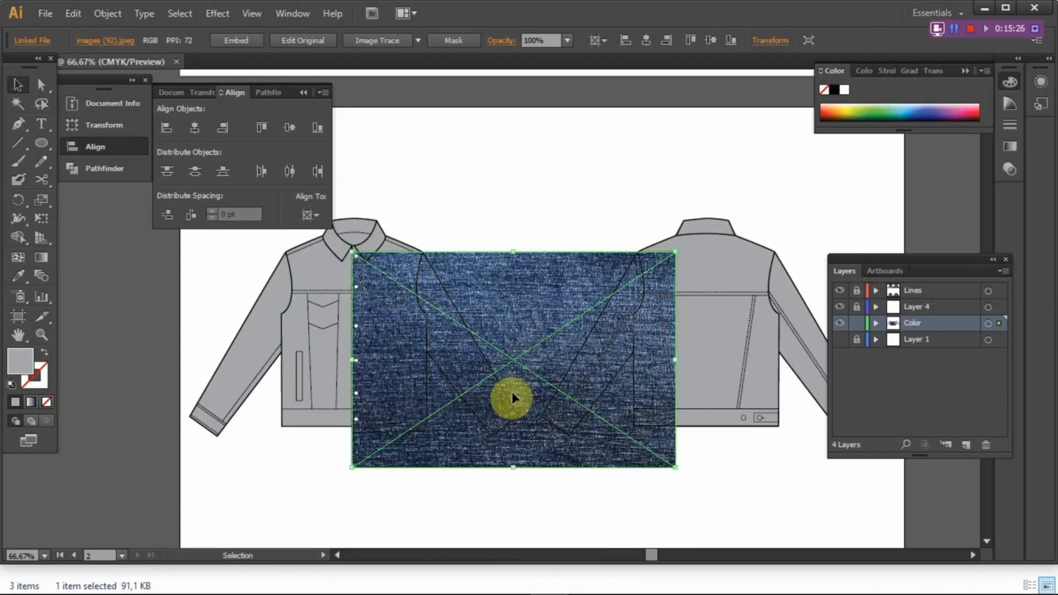
drag(566, 452, 413, 441)
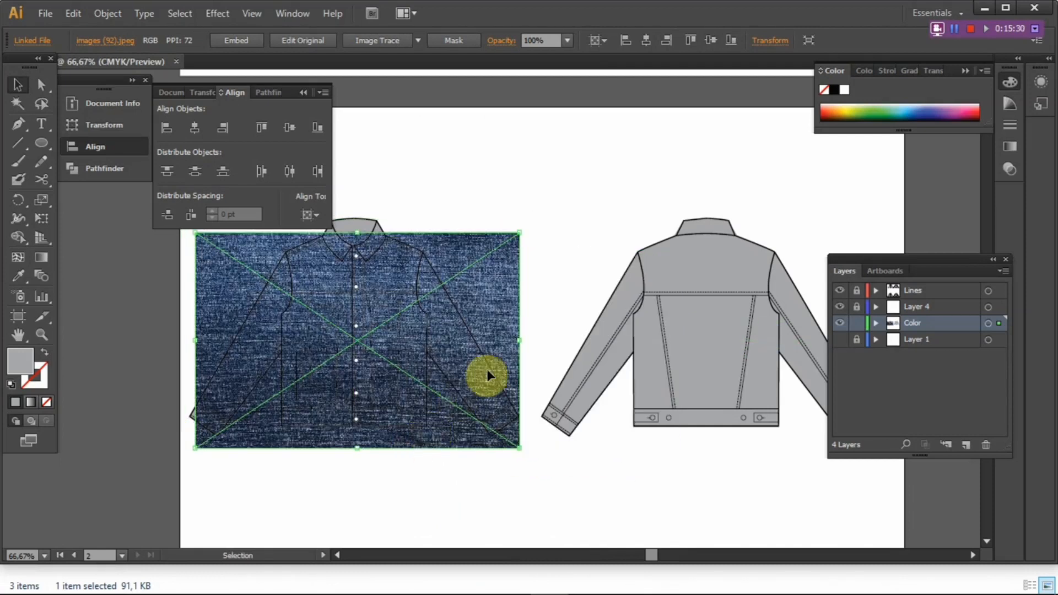
Enlarge the denim image proportionally until it covers the whole front view, including collar and sleeves.
drag(521, 341, 541, 341)
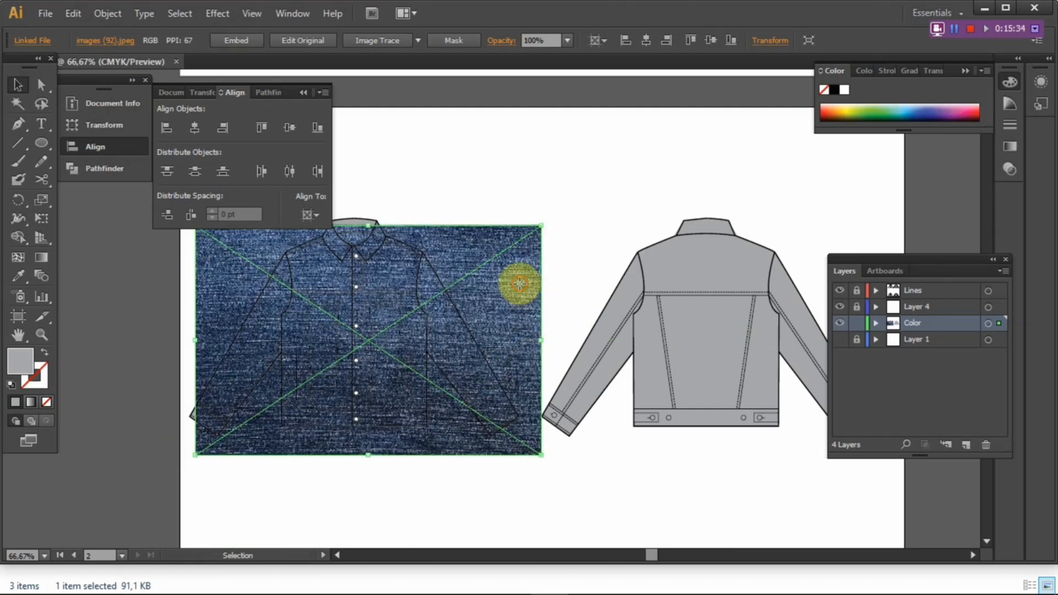
drag(514, 282, 534, 315)
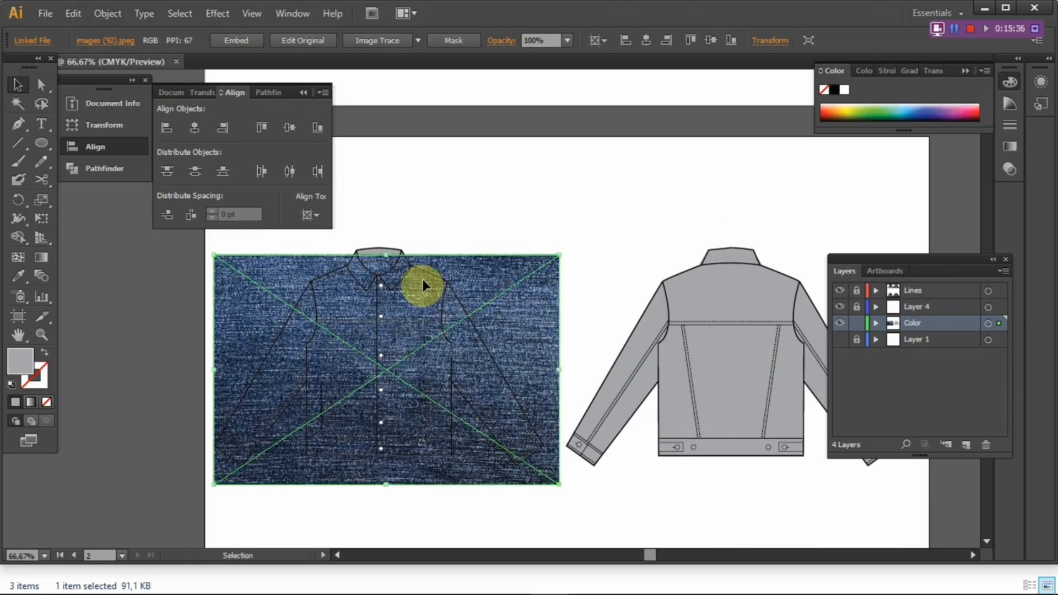
drag(385, 254, 465, 199)
click(441, 203)
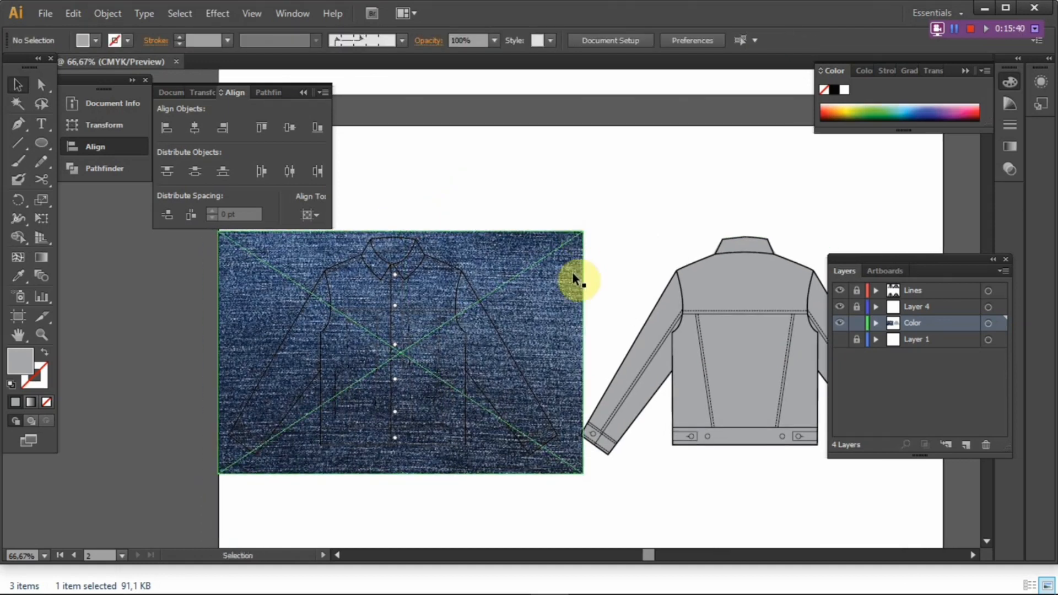
click(622, 276)
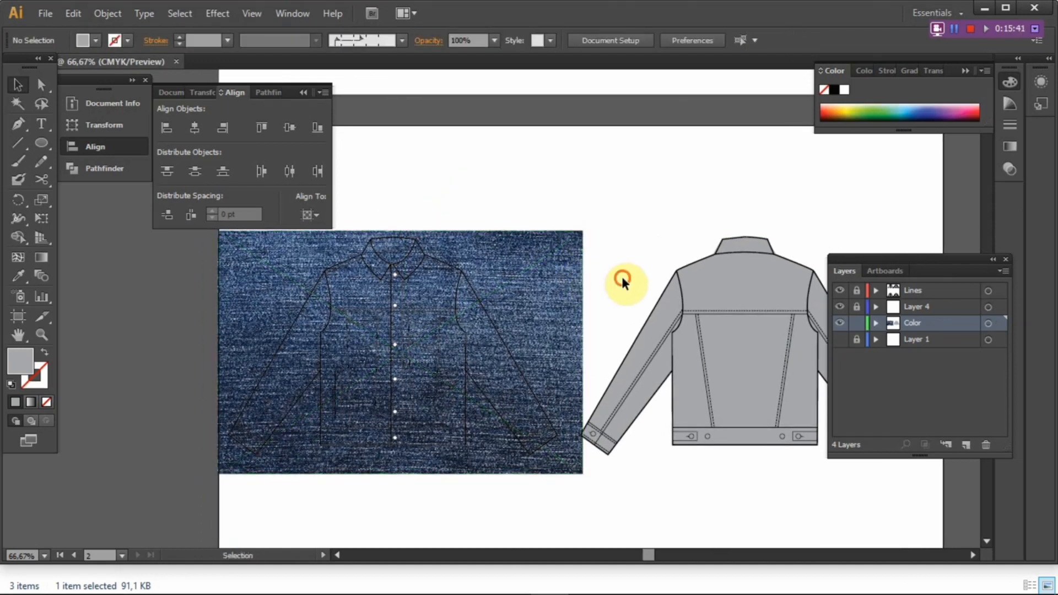
Cut the denim image and paste it in place on a new layer named Layer 5, directly beneath the Color layer.
click(521, 303)
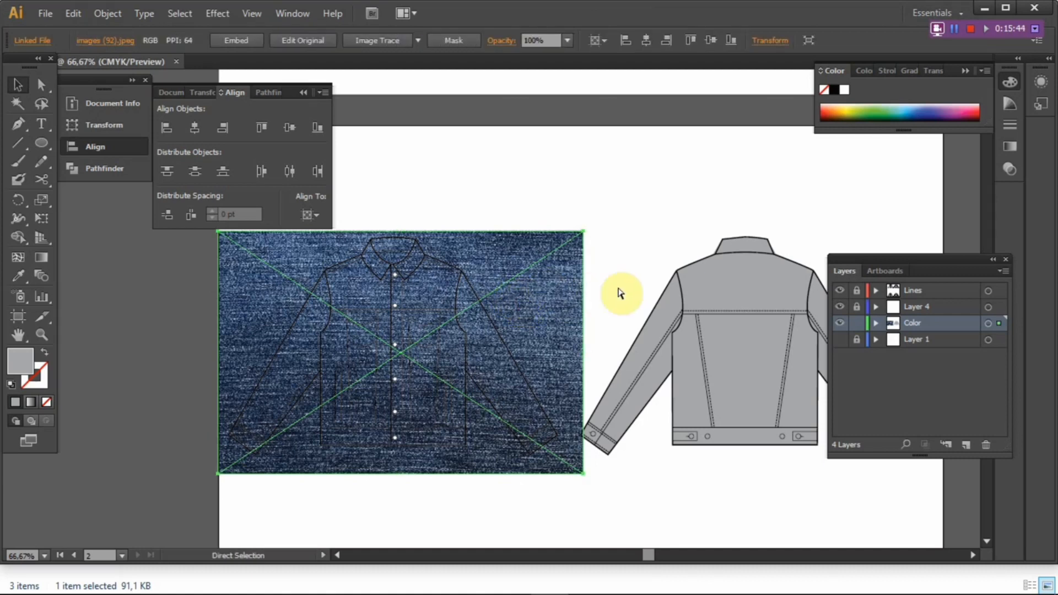
key(Delete)
click(951, 338)
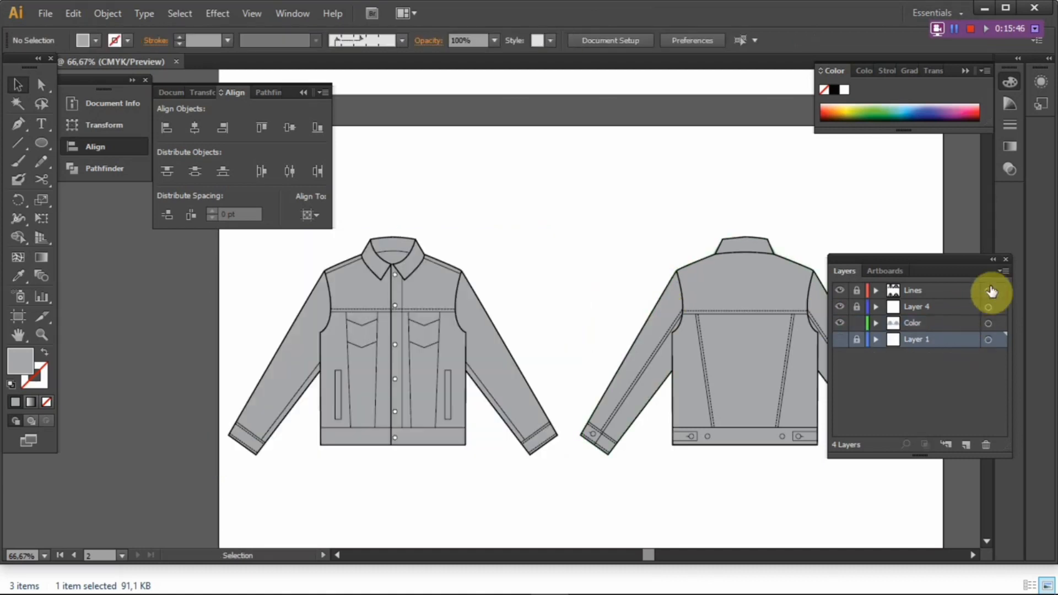
click(1001, 272)
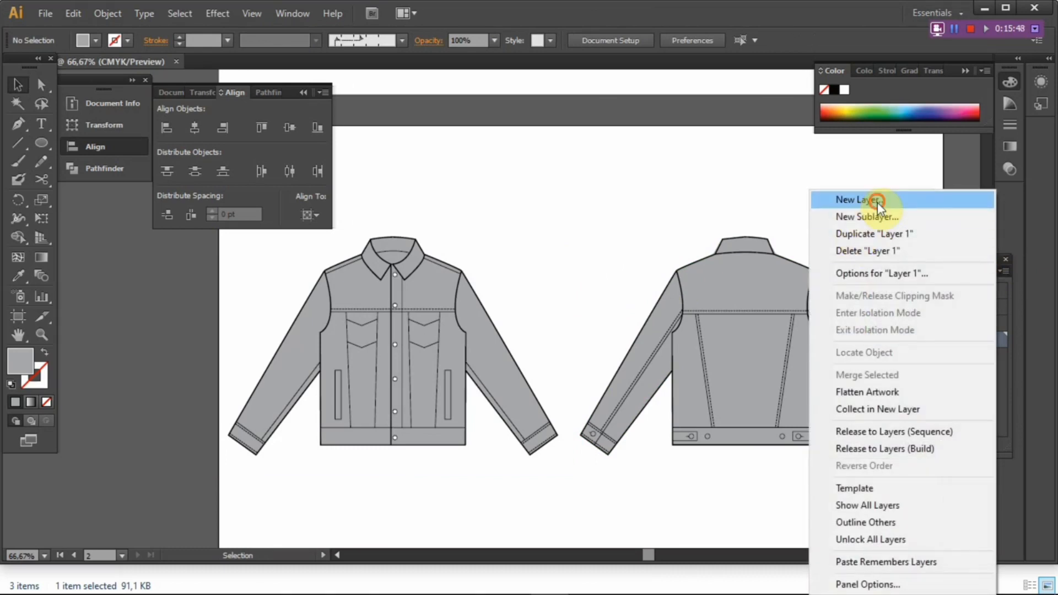
click(877, 202)
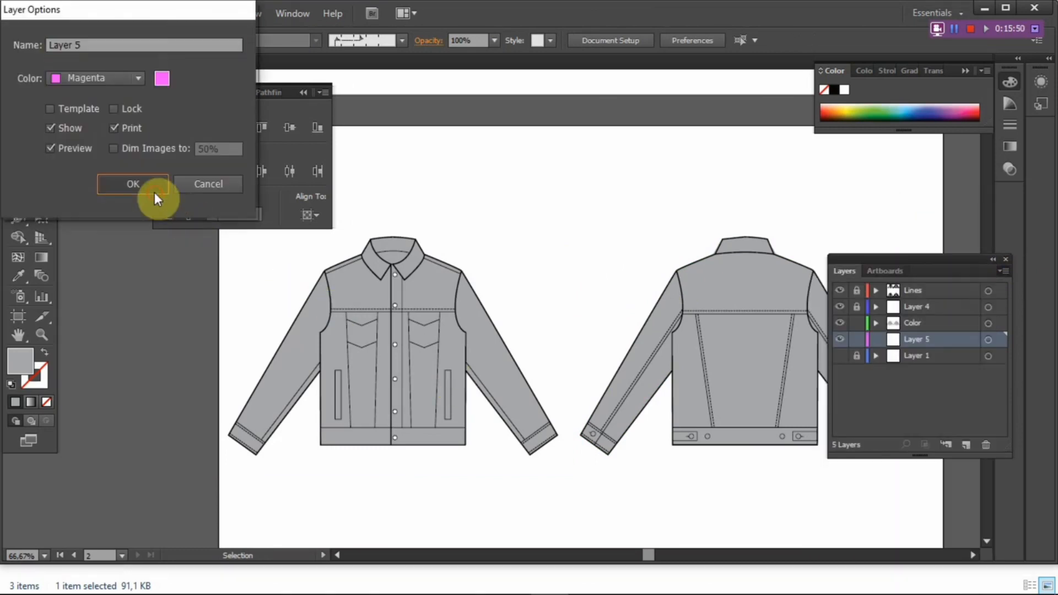
click(154, 192)
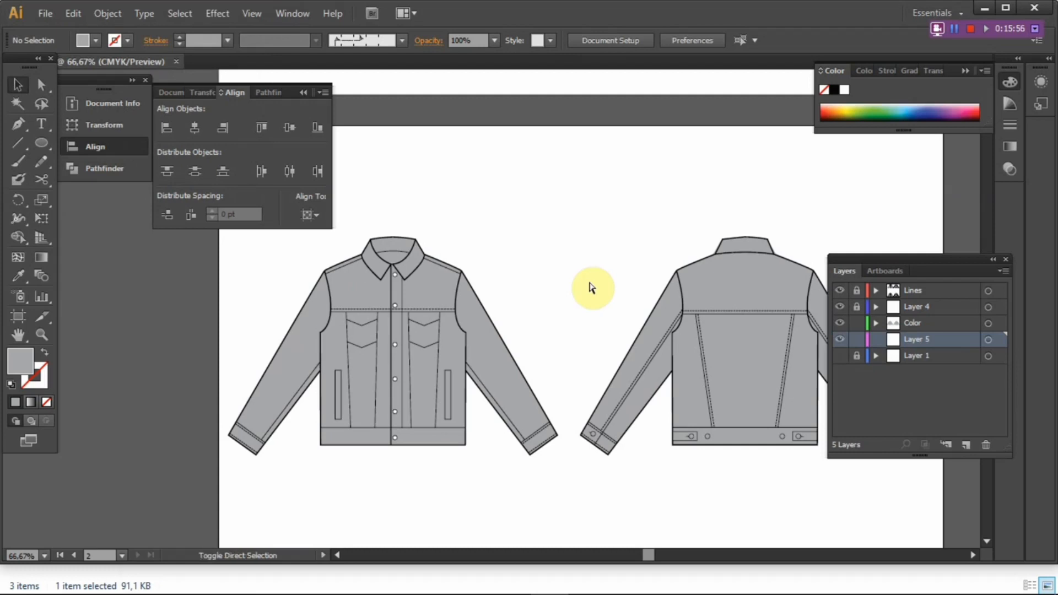
key(ctrl+f)
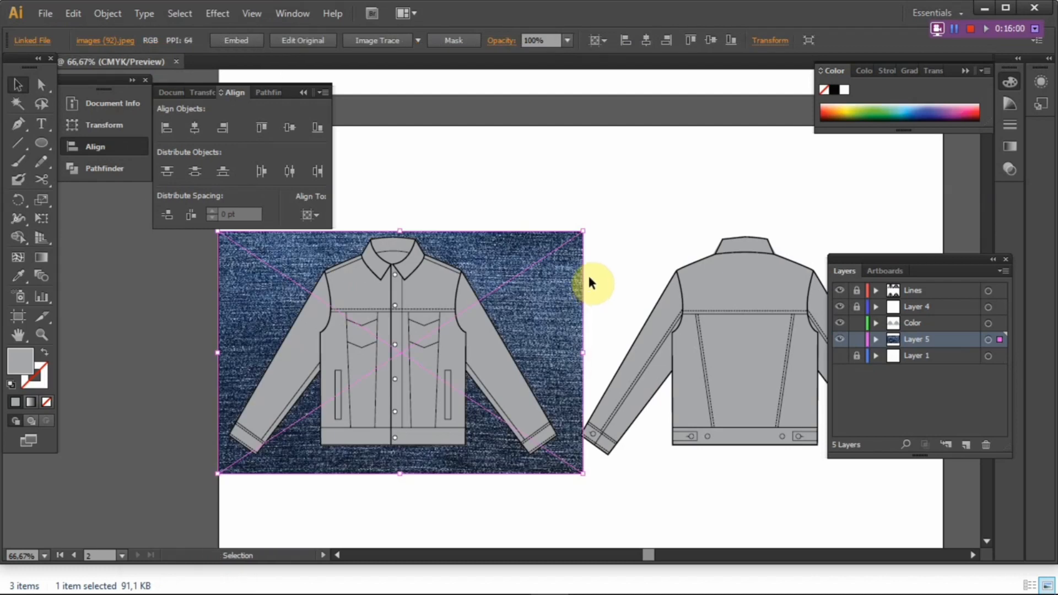
click(610, 224)
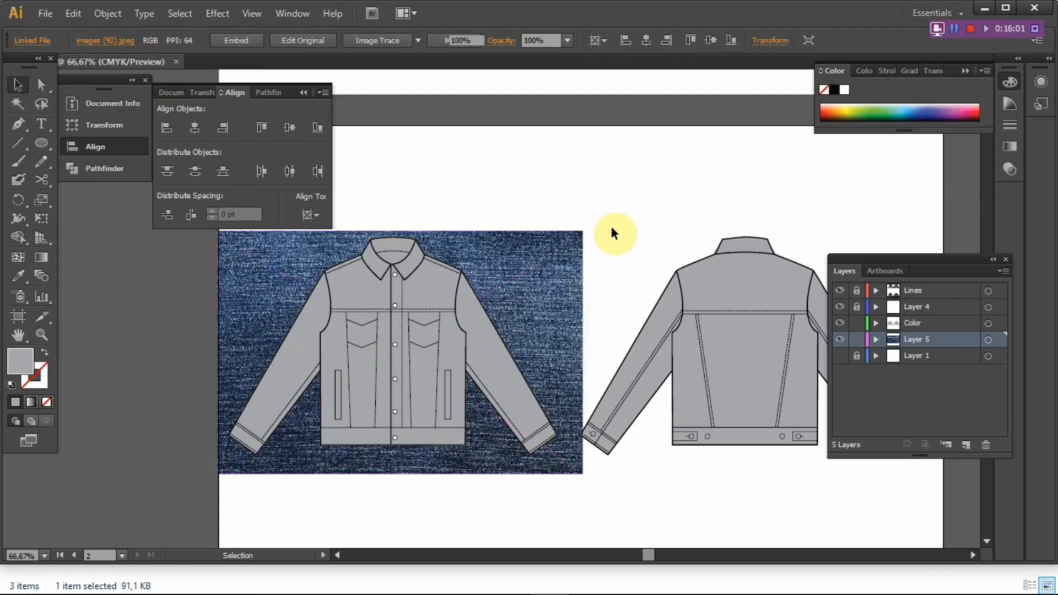
Remove the gray fill from the front view's silhouette on the Color layer.
click(439, 294)
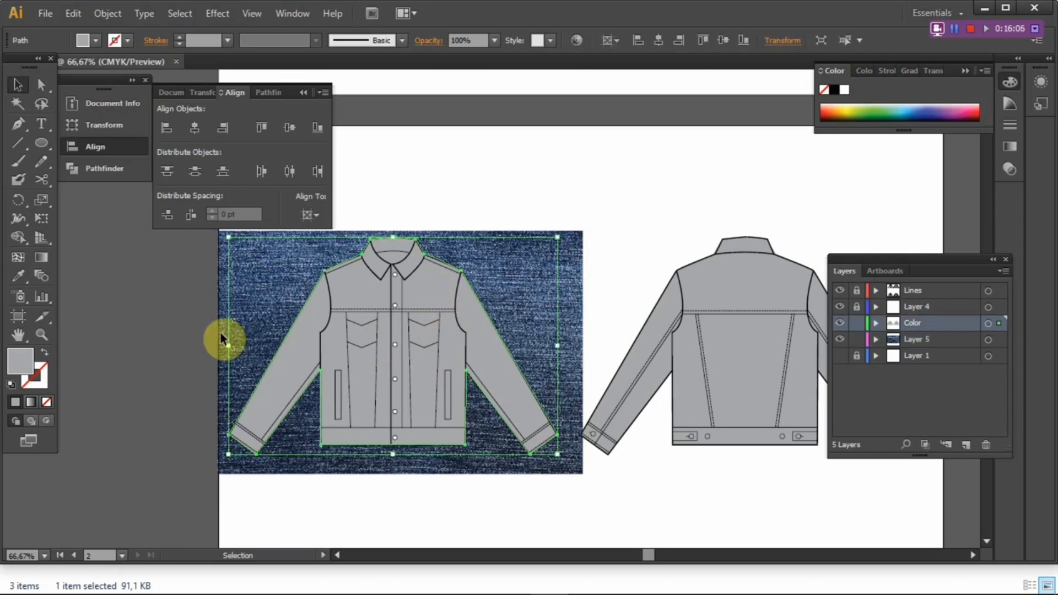
click(45, 402)
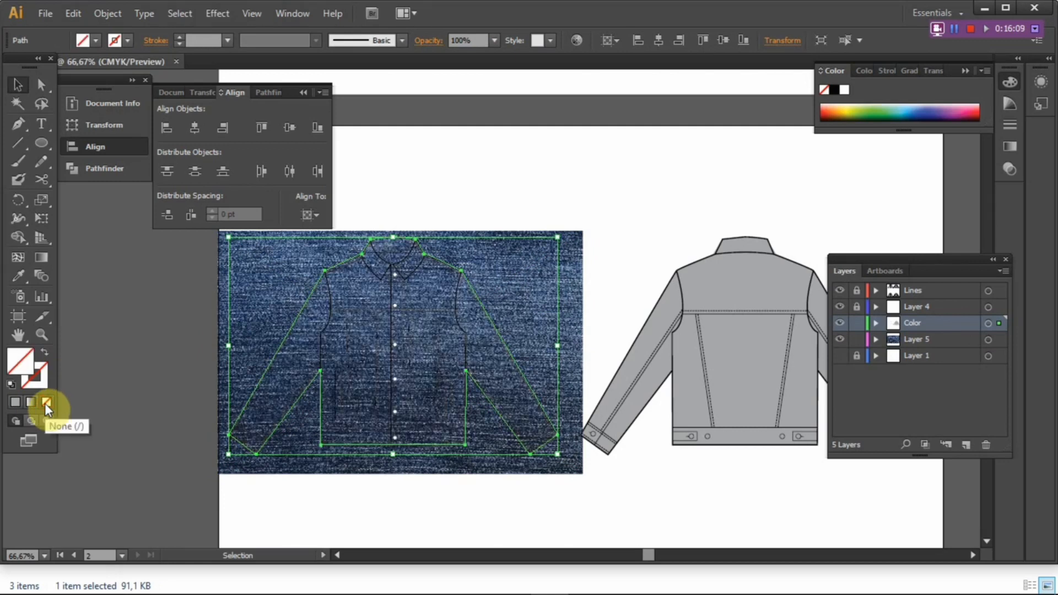
click(344, 504)
Clip the denim image to the front view's silhouette with a clipping mask.
click(338, 444)
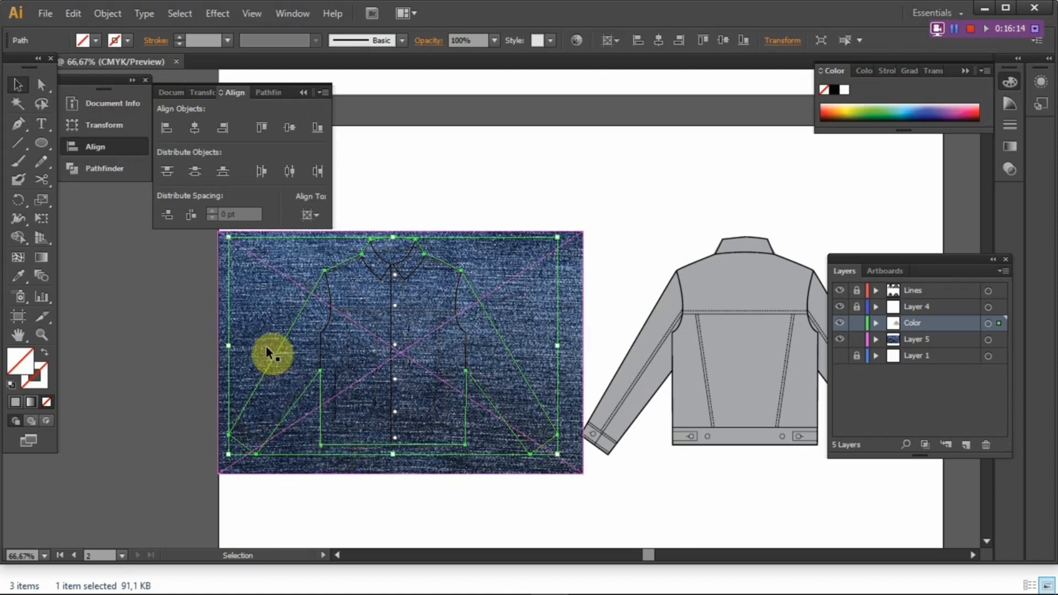
shift+click(257, 302)
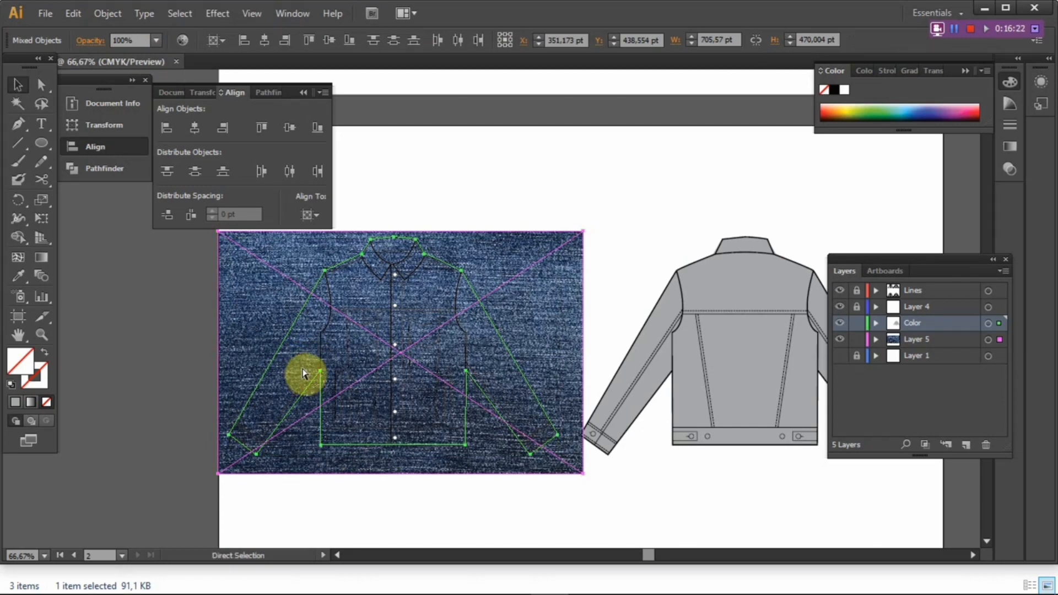
key(v)
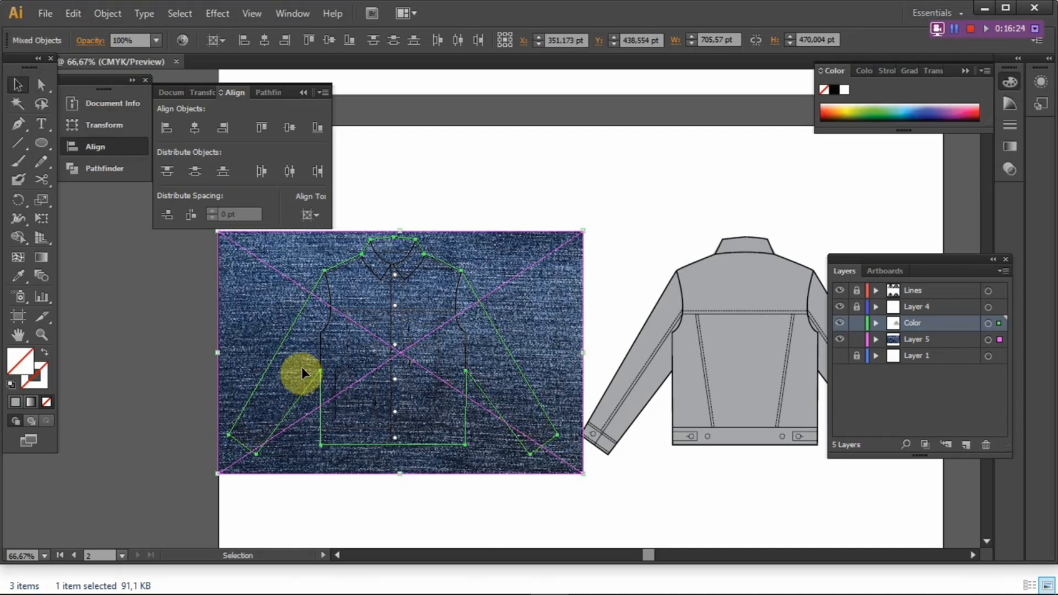
key(ctrl+7)
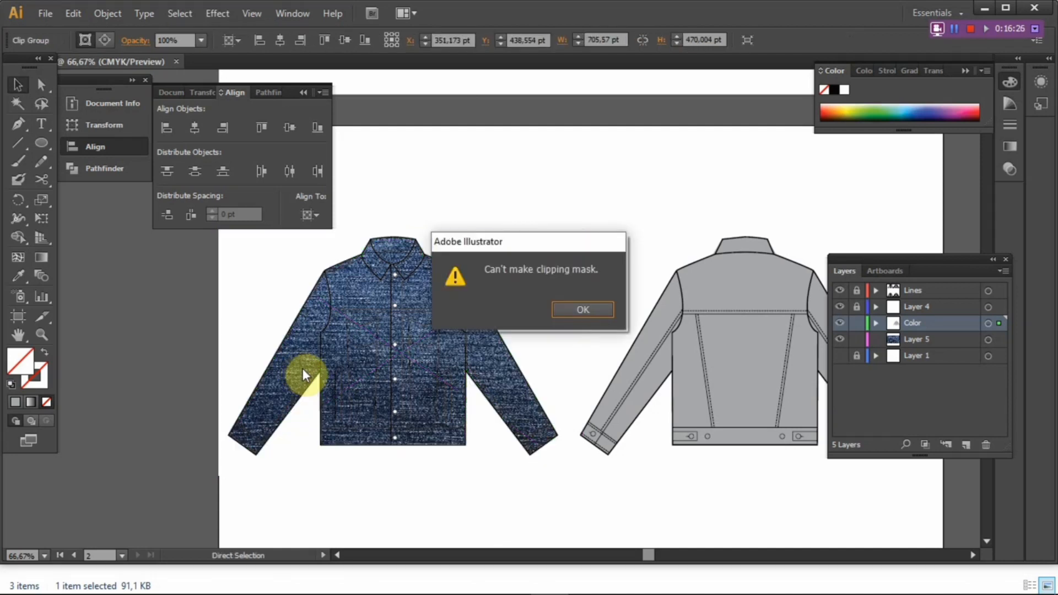
click(556, 304)
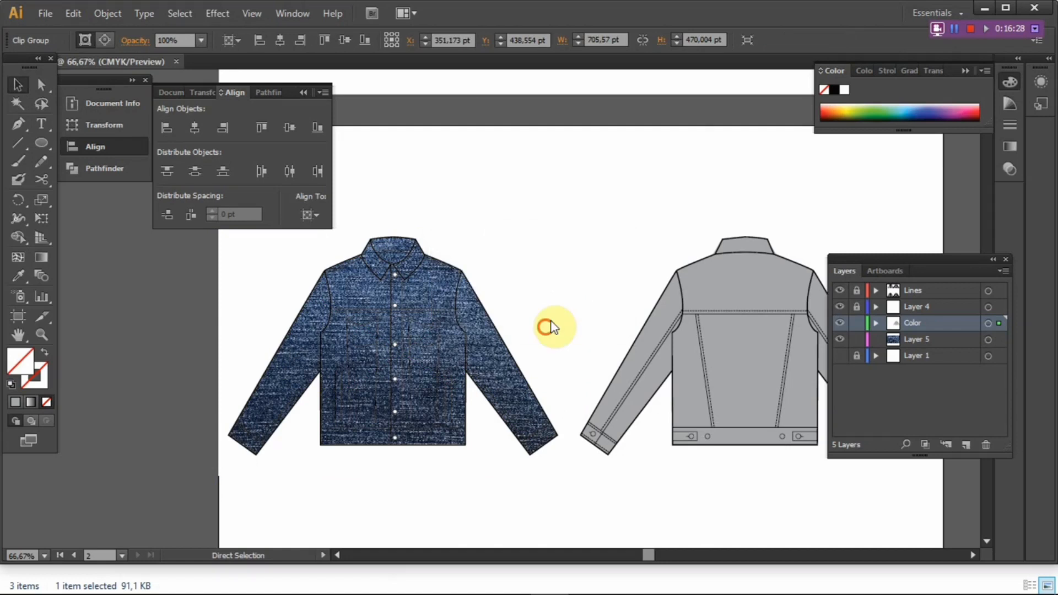
click(565, 324)
click(434, 344)
click(554, 304)
click(493, 336)
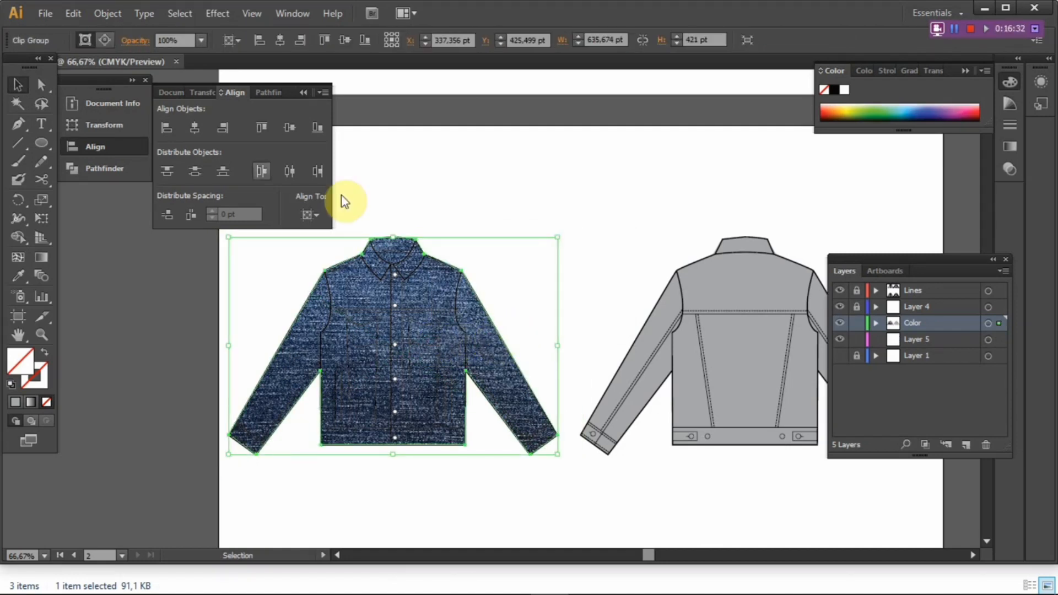
Try opacities of 40%, 30% and 20% on the front view's clipped denim texture.
click(614, 247)
click(435, 285)
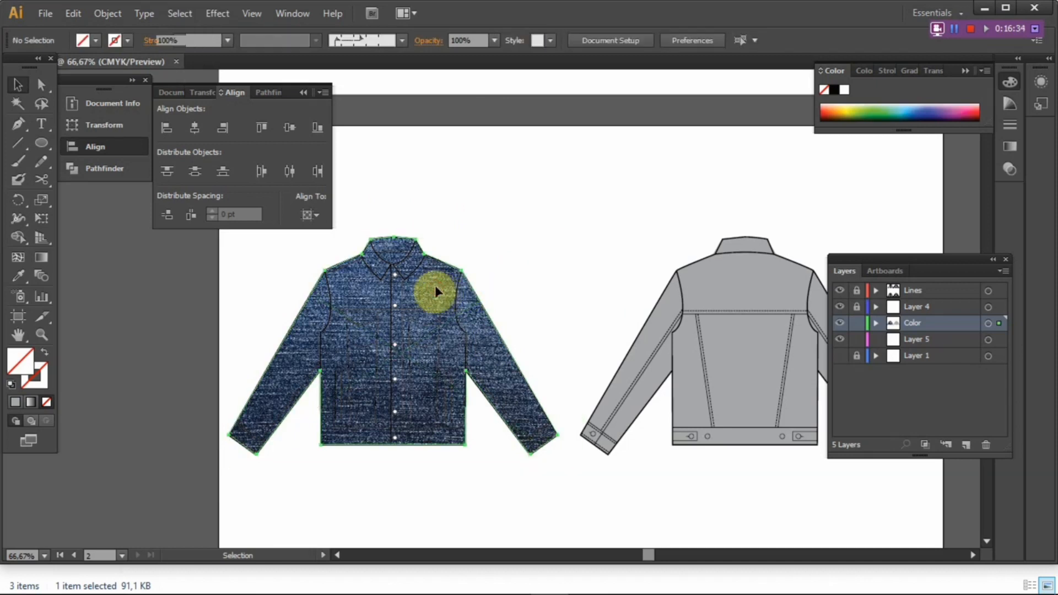
click(201, 39)
click(229, 117)
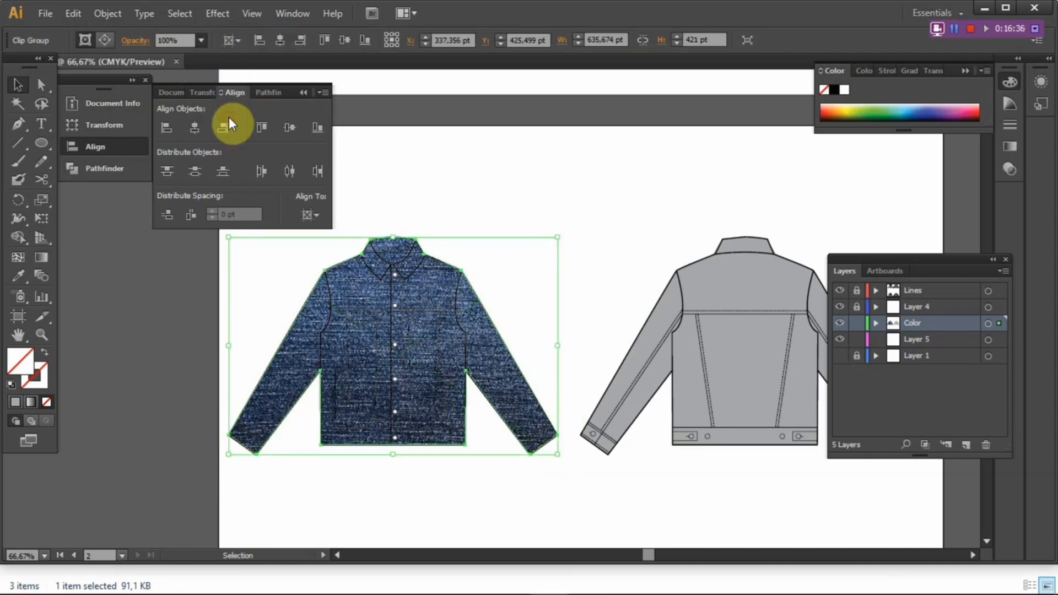
click(202, 40)
click(219, 114)
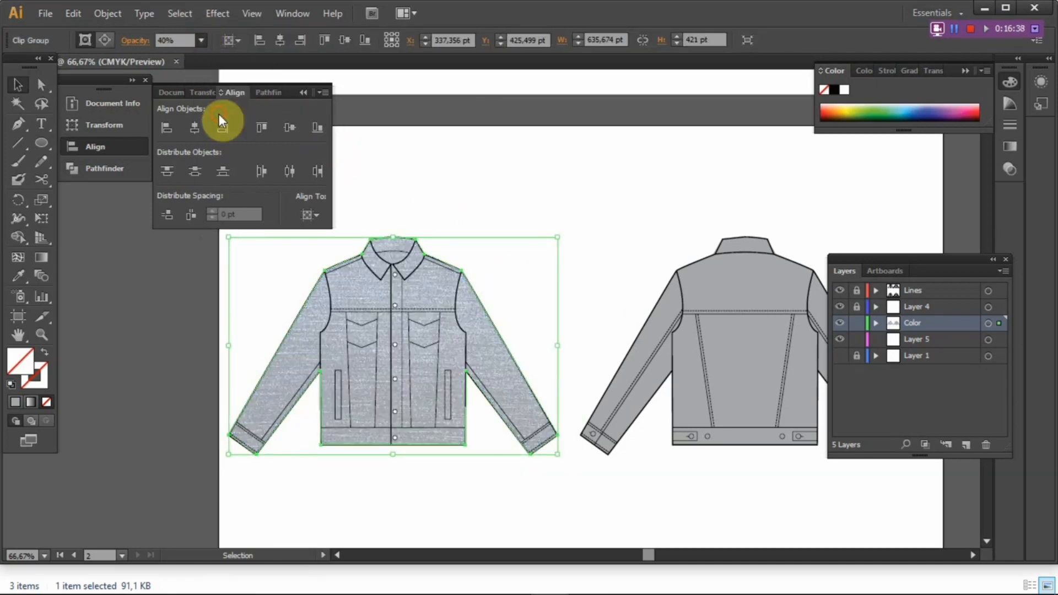
click(202, 39)
click(220, 165)
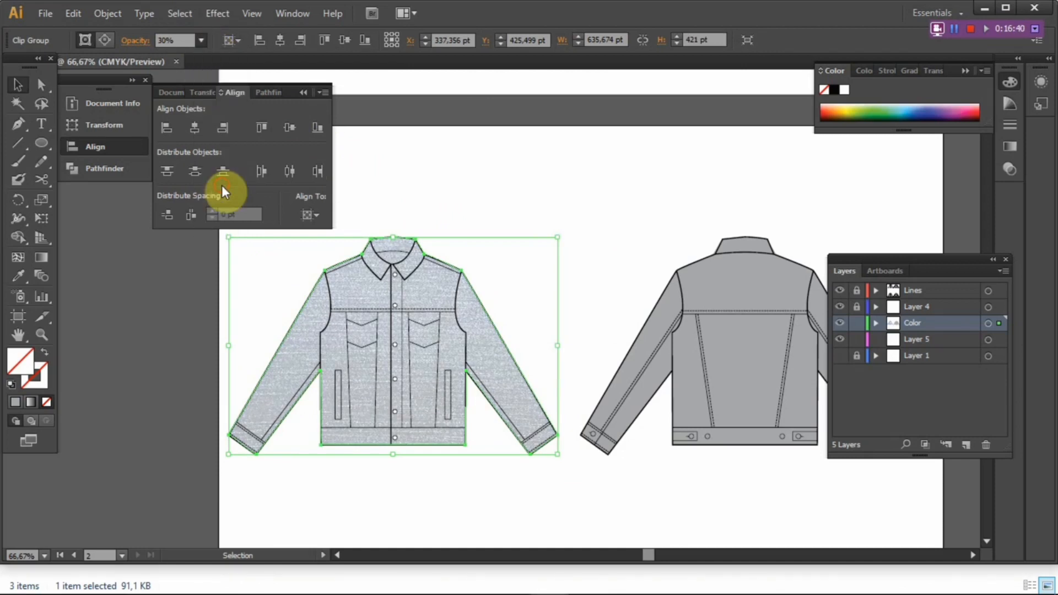
click(201, 40)
click(210, 95)
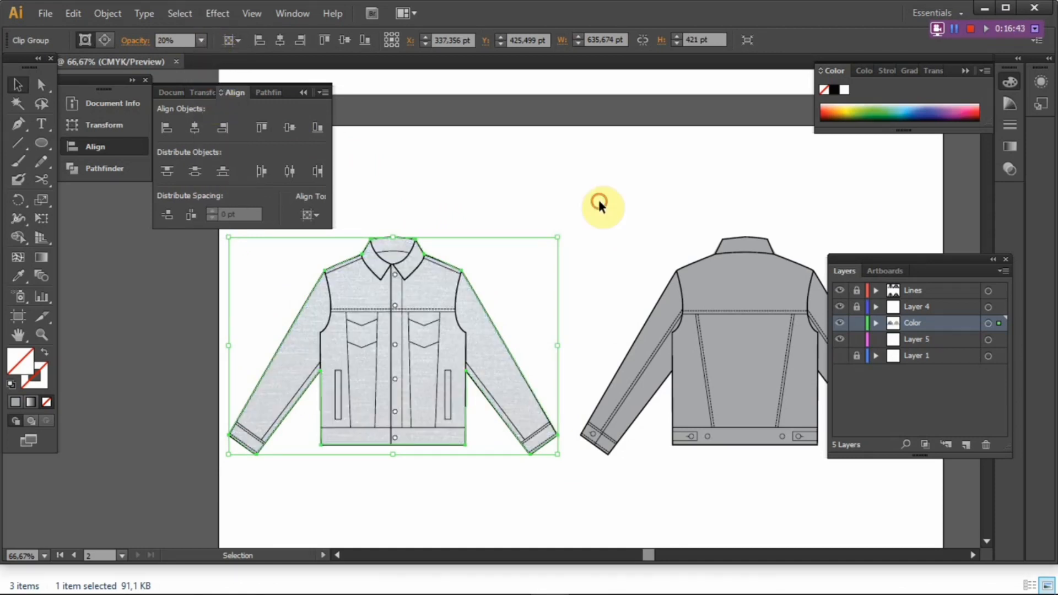
key(ctrl+shift+a)
scroll(434, 329, up, 3)
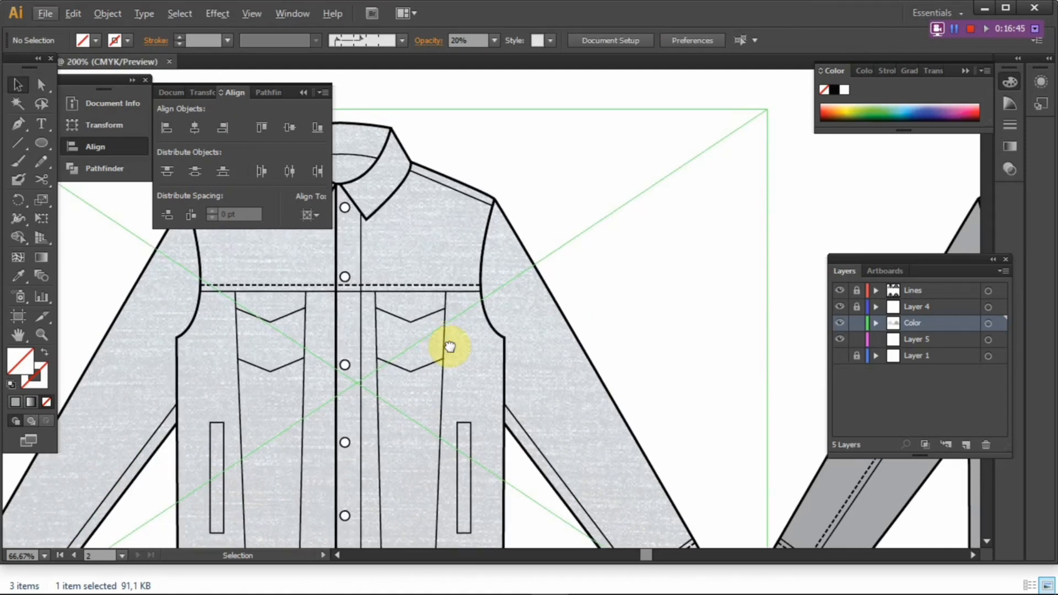
Set the opacity of the front view's denim clip group to 80%.
click(442, 246)
click(202, 40)
click(223, 194)
drag(563, 224, 551, 266)
key(ctrl+shift+a)
Examine the denim-textured front view beside the gray back view and check how the line art reads over it.
scroll(610, 214, down, 3)
scroll(628, 216, down, 1)
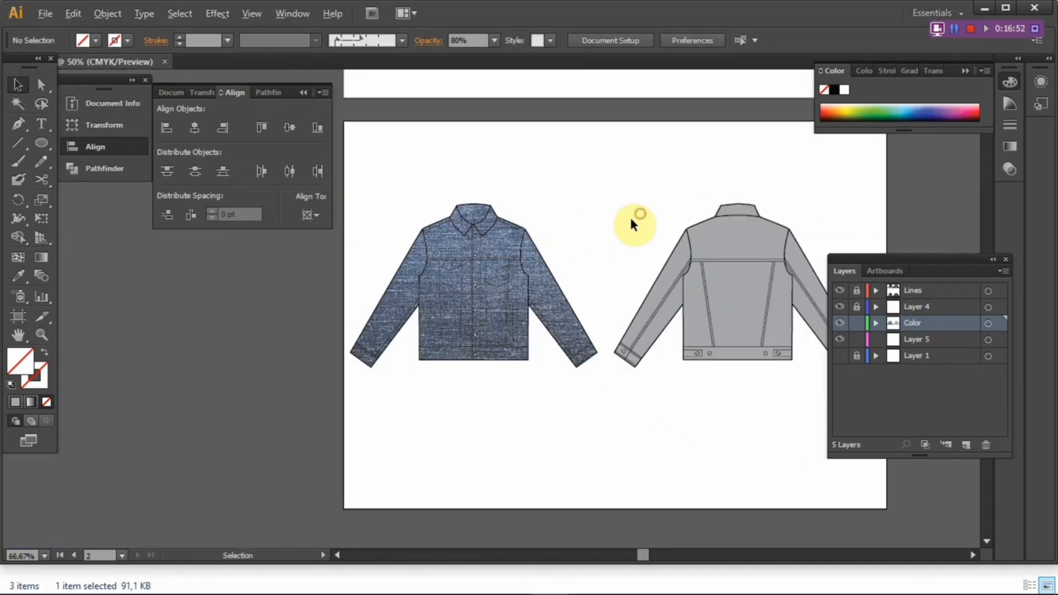
drag(642, 214, 521, 312)
scroll(512, 316, down, 1)
scroll(475, 348, down, 1)
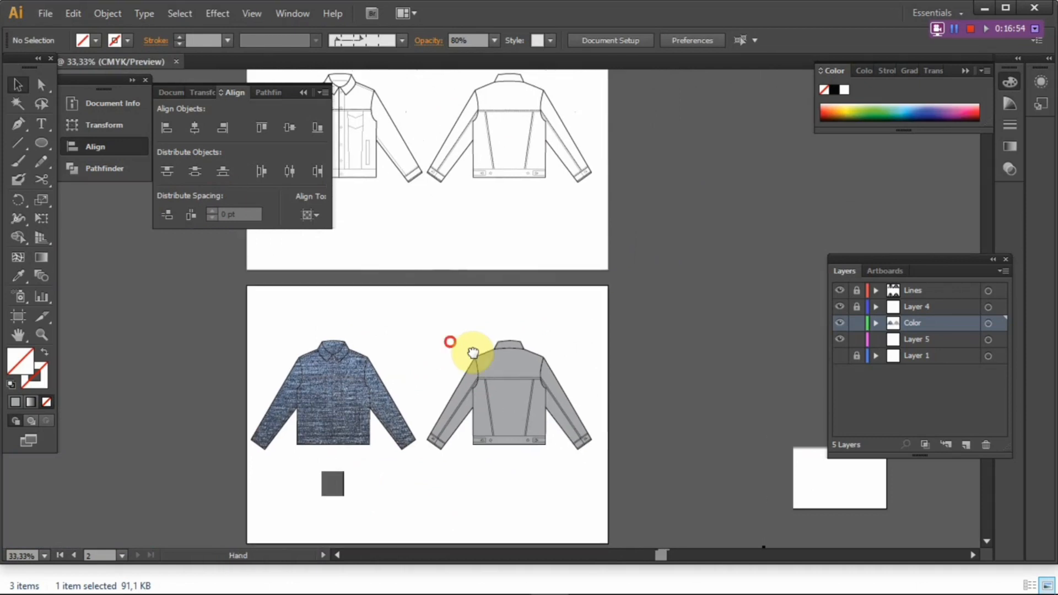
scroll(448, 343, up, 1)
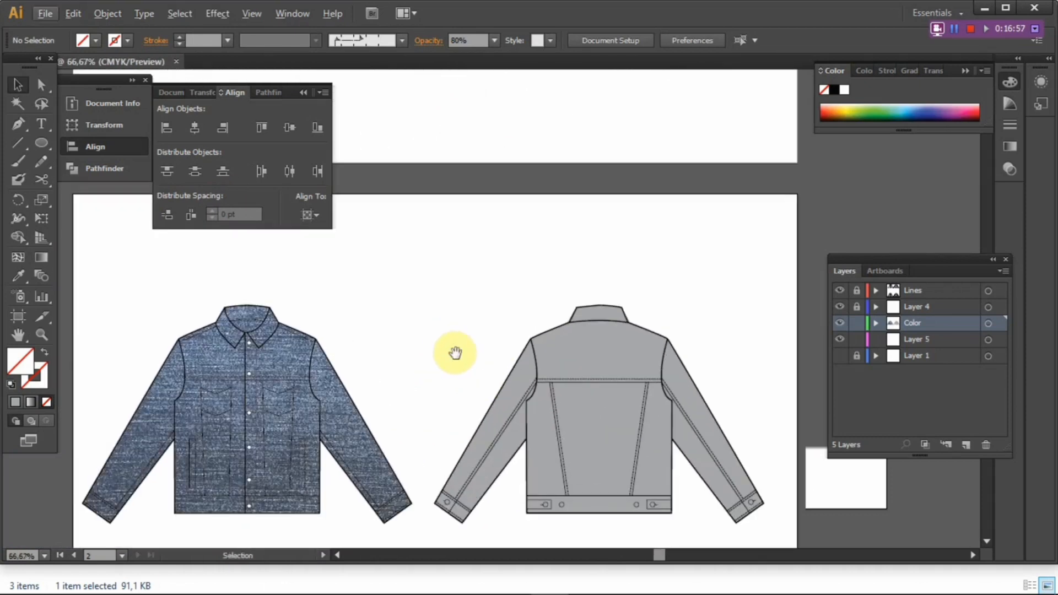
drag(468, 341, 467, 313)
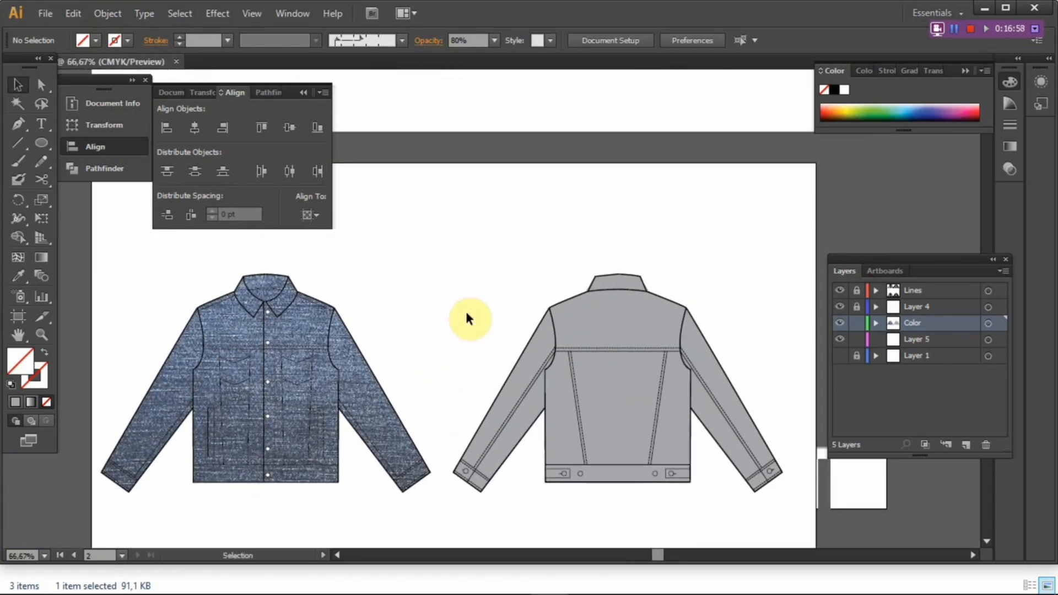
drag(402, 323, 479, 290)
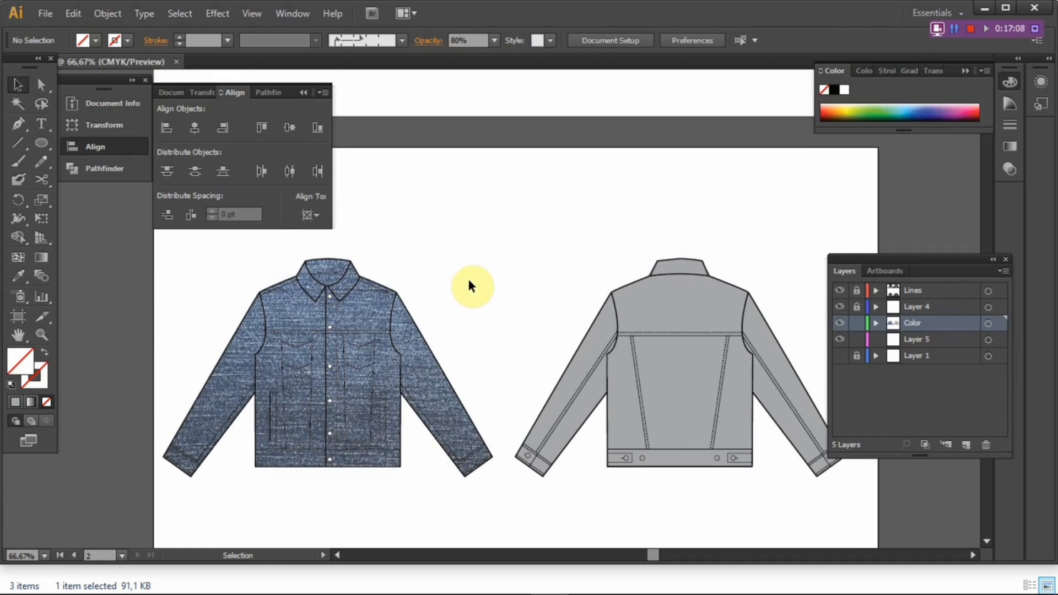
drag(468, 277, 439, 244)
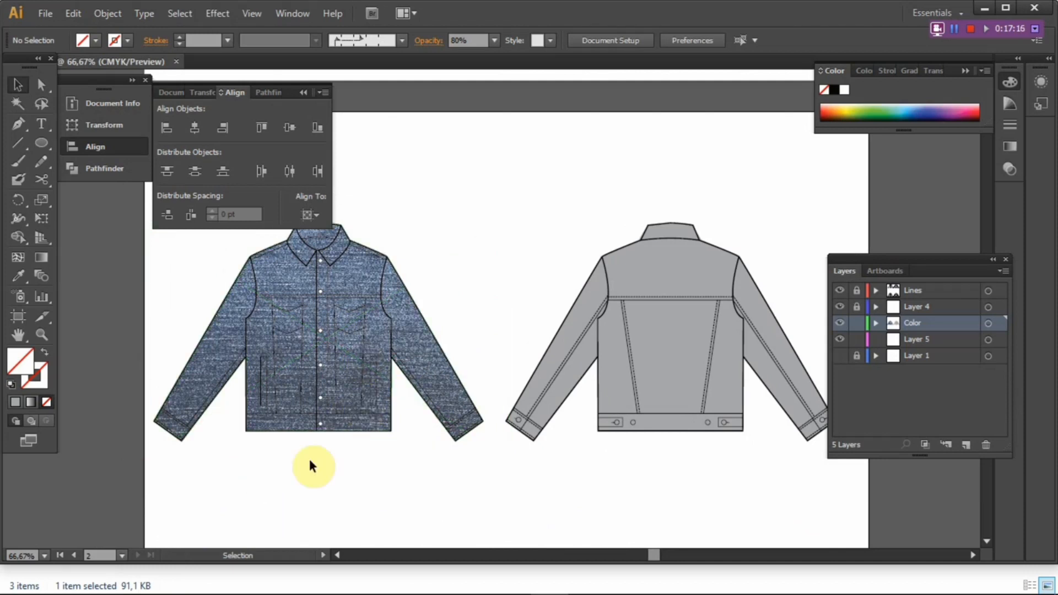
click(266, 395)
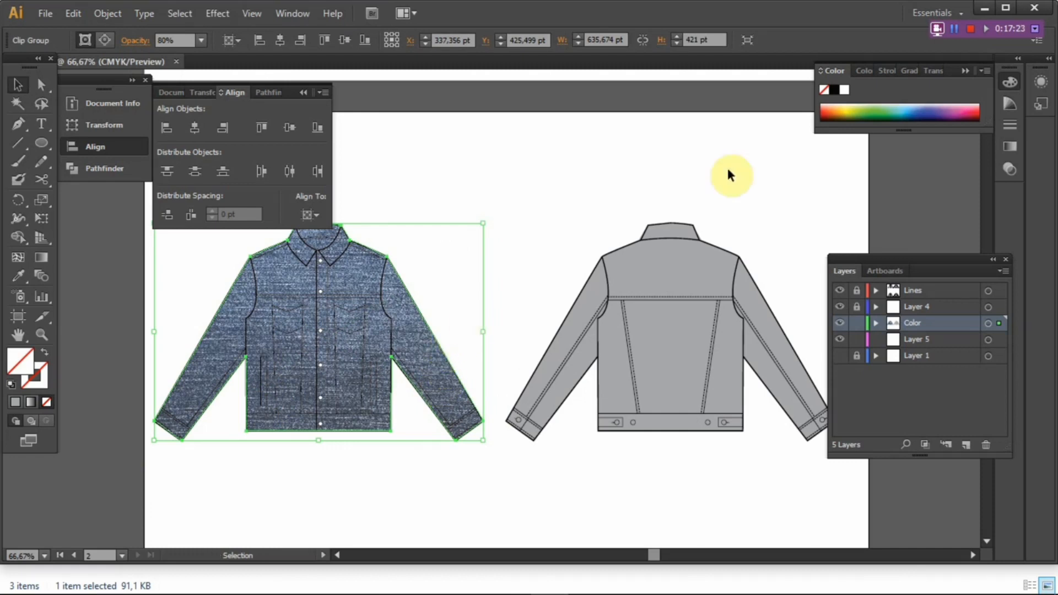
click(665, 184)
drag(573, 182, 553, 247)
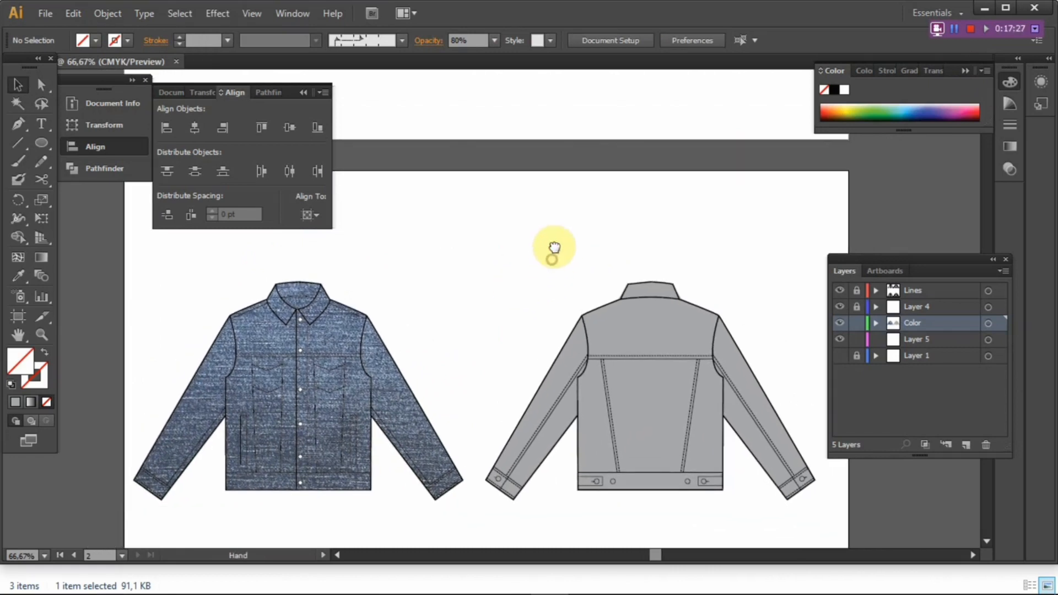